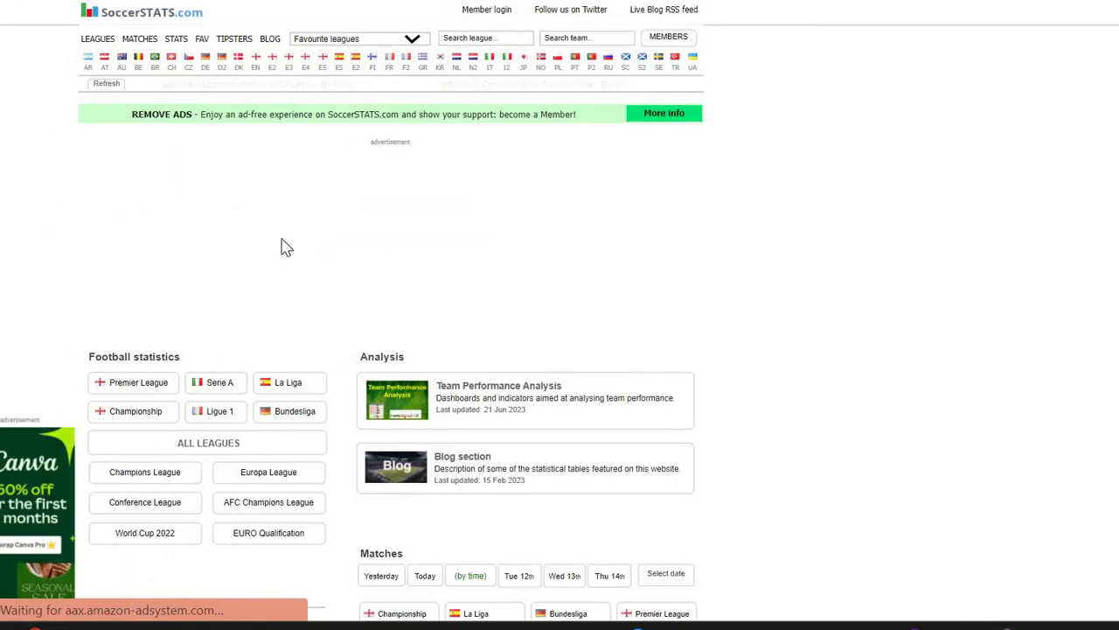
Open the English Premier League statistics page on SoccerSTATS
scroll(281, 238, "up", 3)
scroll(281, 238, "up", 2)
scroll(281, 238, "down", 1)
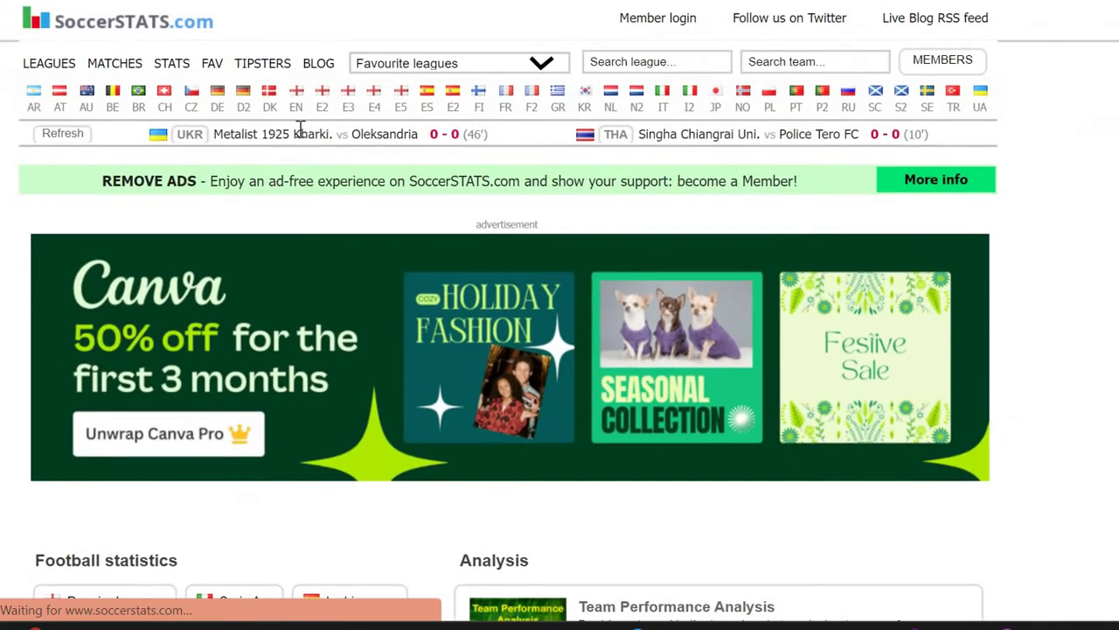
left_click(297, 103)
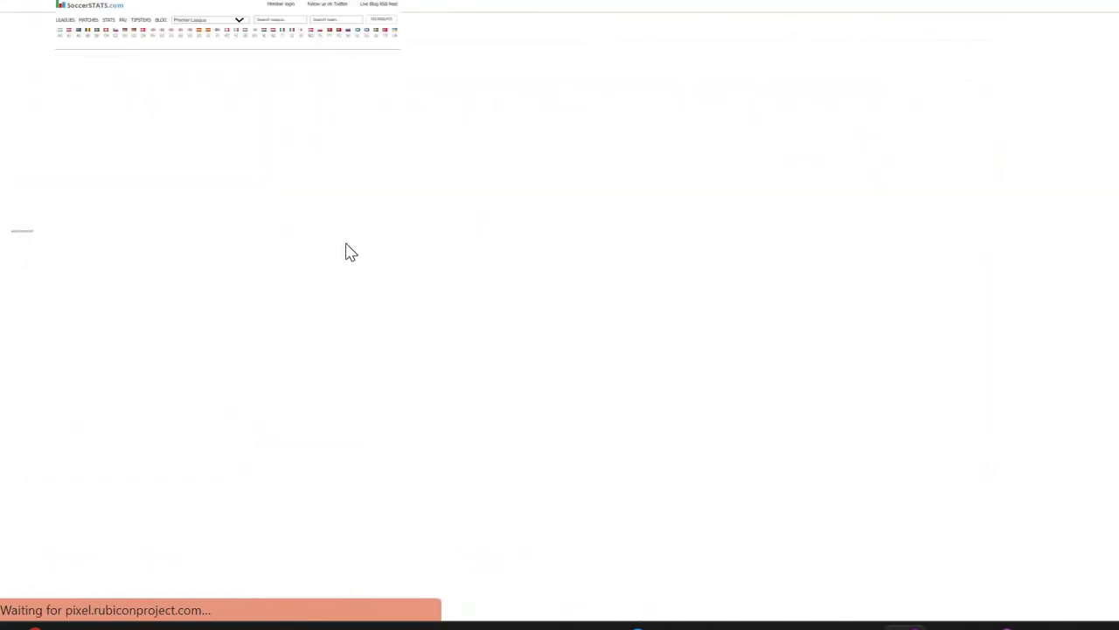
Examine the Premier League page's recent results, league table and goal times by 15-minute segment
scroll(347, 244, "up", 4)
scroll(346, 244, "left", 3)
scroll(346, 244, "up", 1)
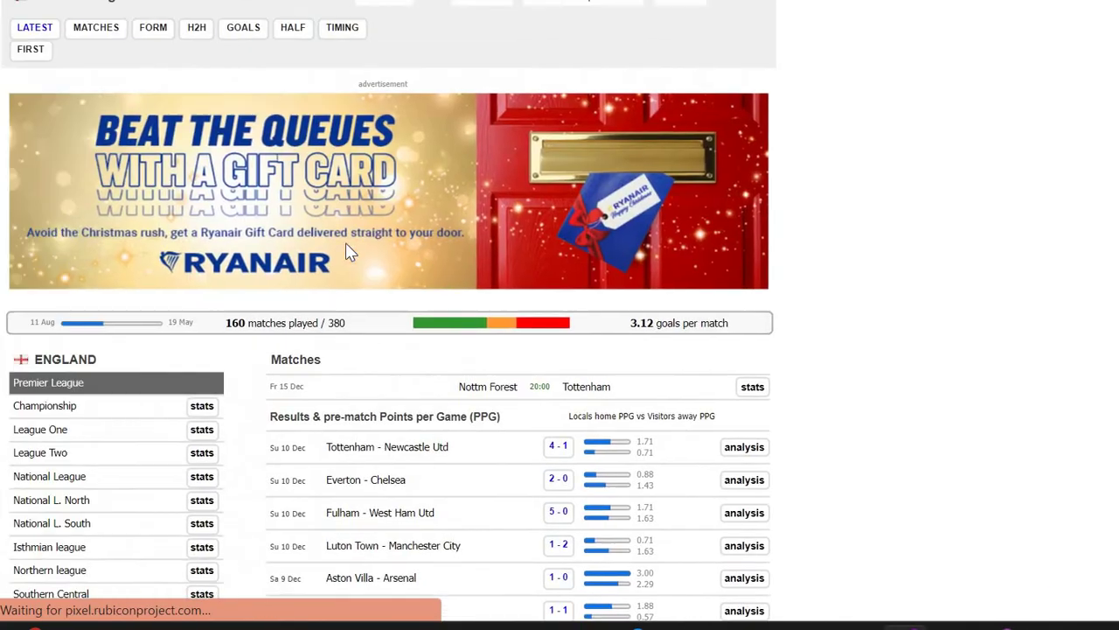
scroll(346, 244, "left", 1)
scroll(346, 244, "down", 3)
scroll(347, 244, "down", 2)
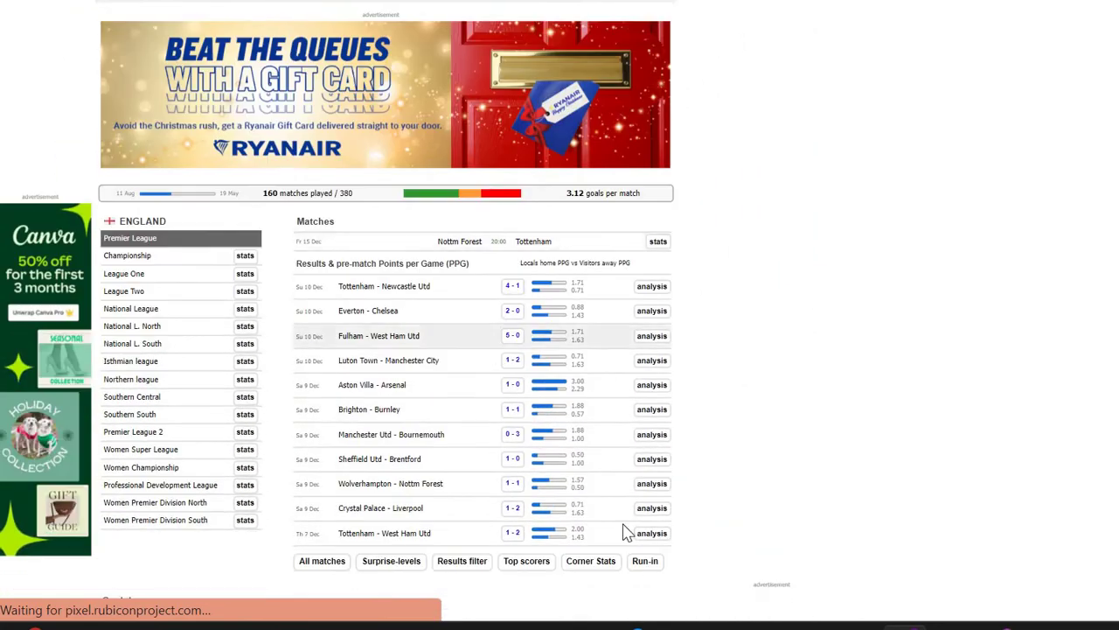
scroll(490, 358, "down", 10)
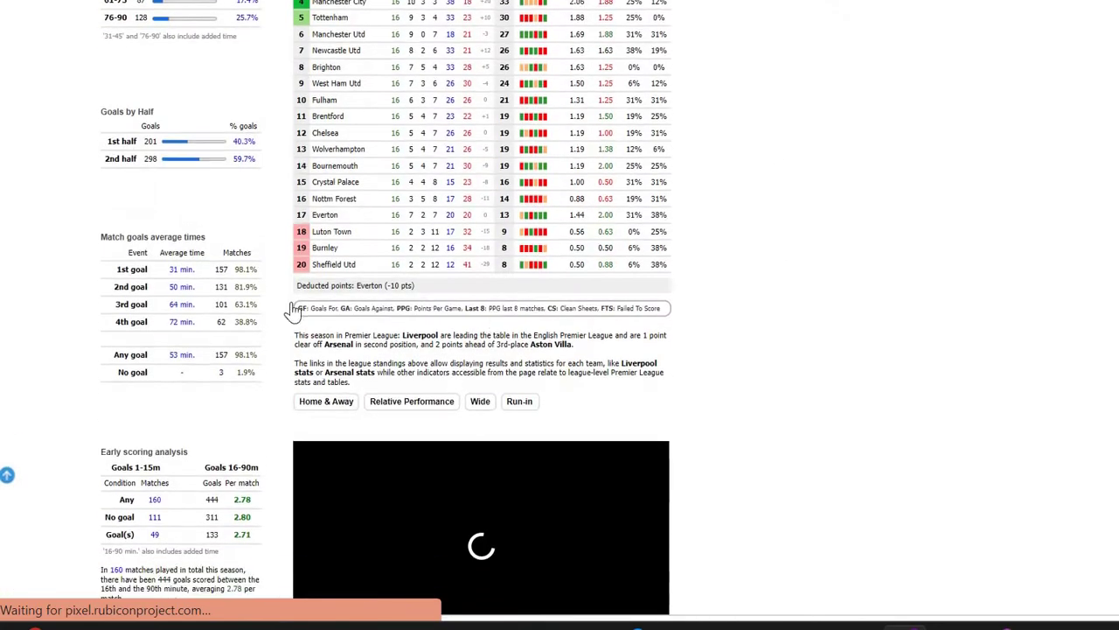
scroll(262, 288, "up", 3)
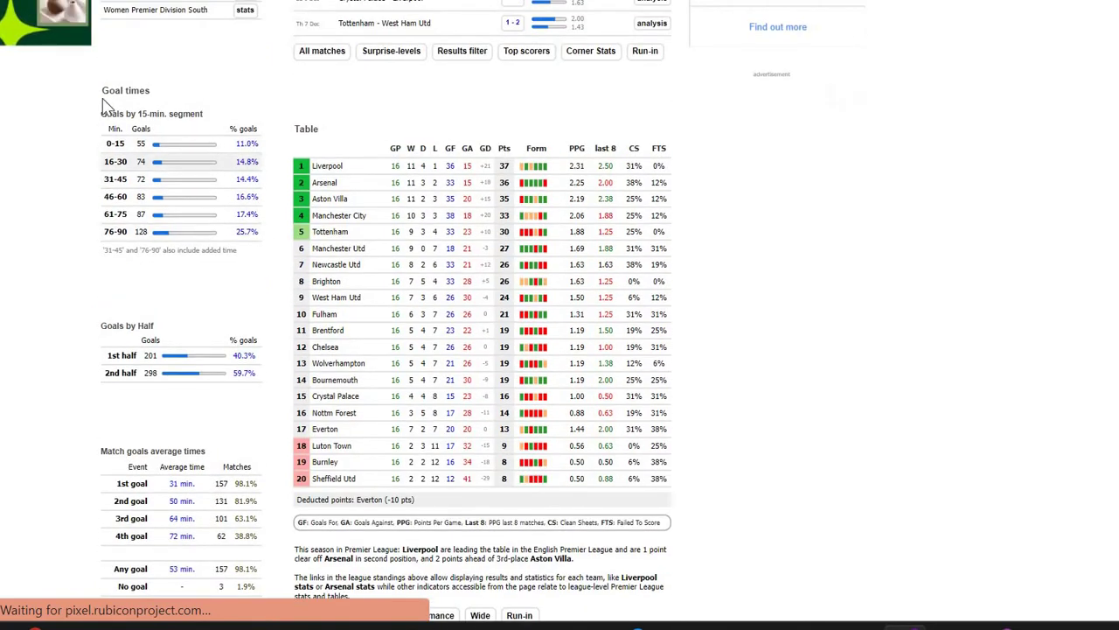
left_click_drag(103, 93, 245, 241)
left_click(253, 257)
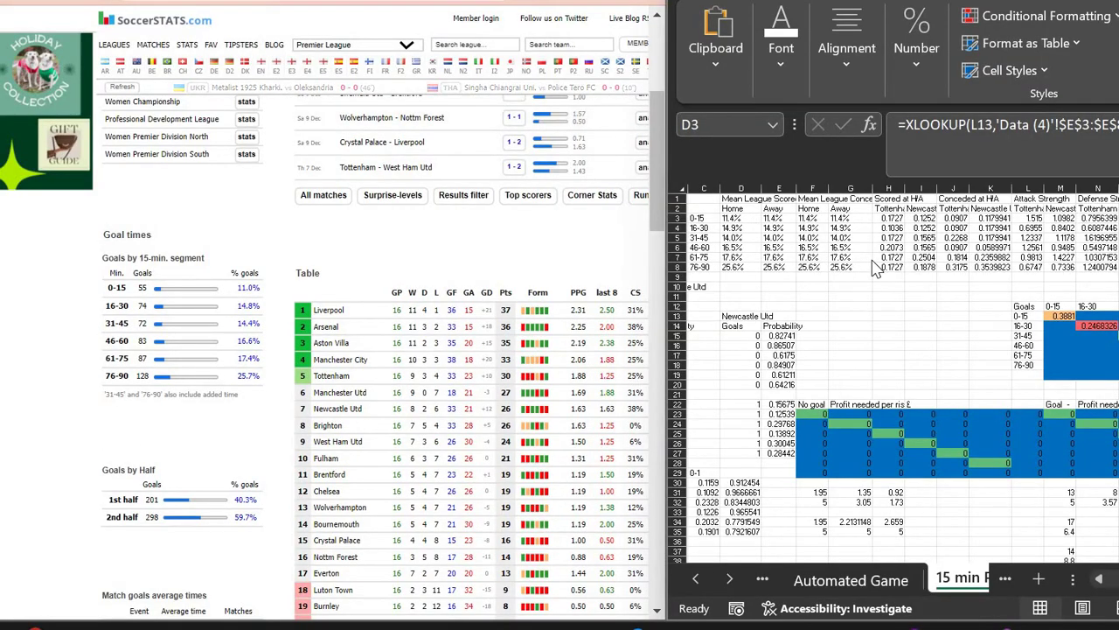
Compare the site's 15-minute goal percentages with the mean league scored and conceded columns in the Excel model
scroll(875, 269, "right", 5)
scroll(875, 268, "left", 8)
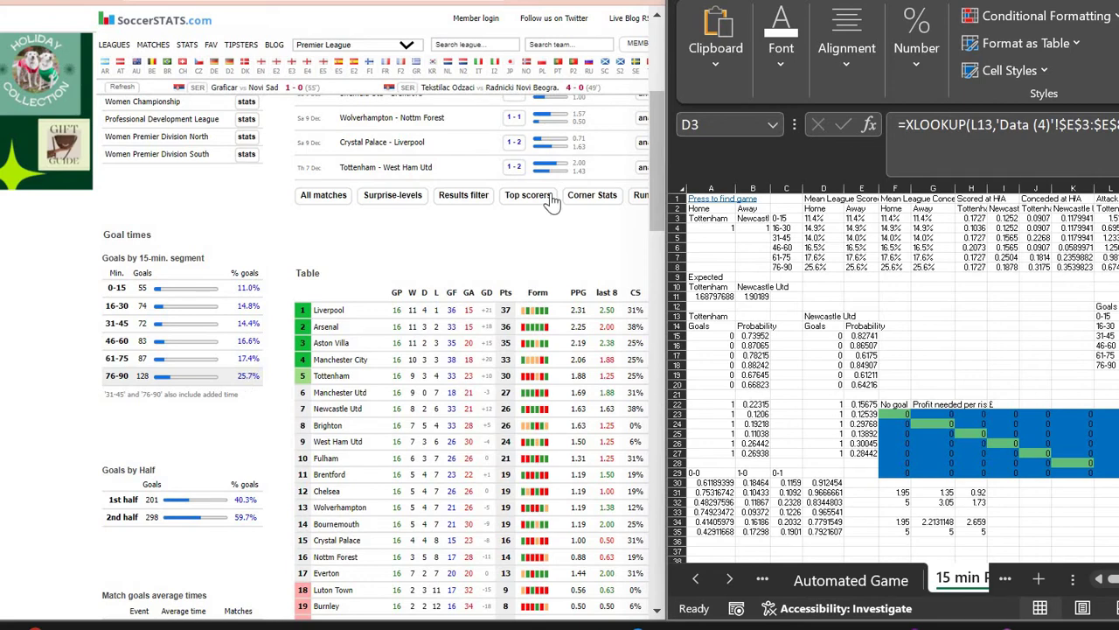
scroll(551, 201, "up", 4)
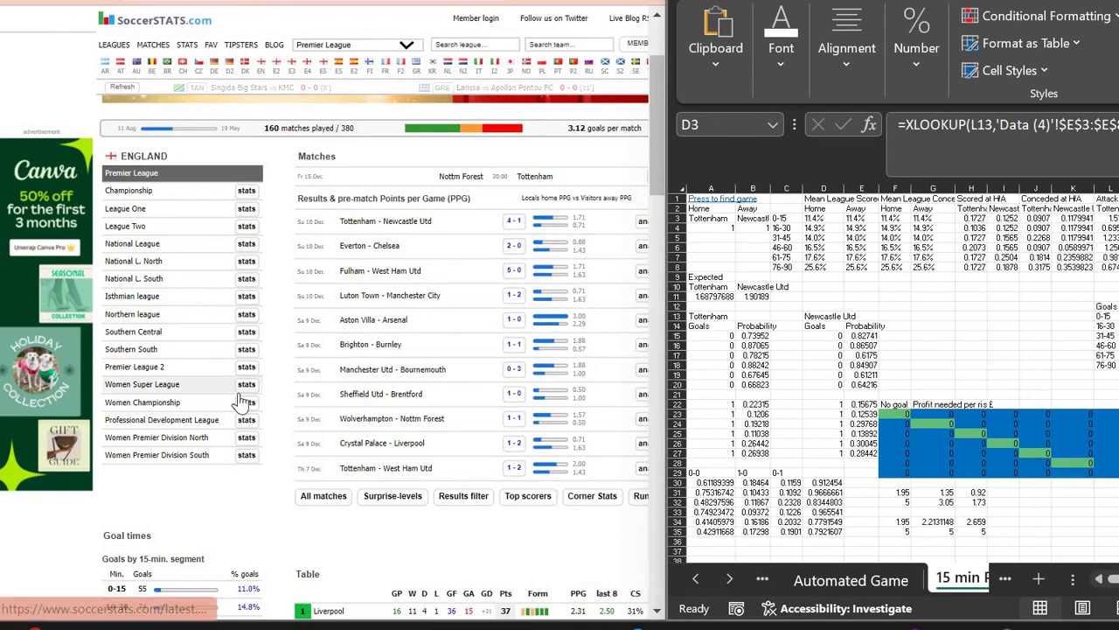
scroll(240, 401, "down", 3)
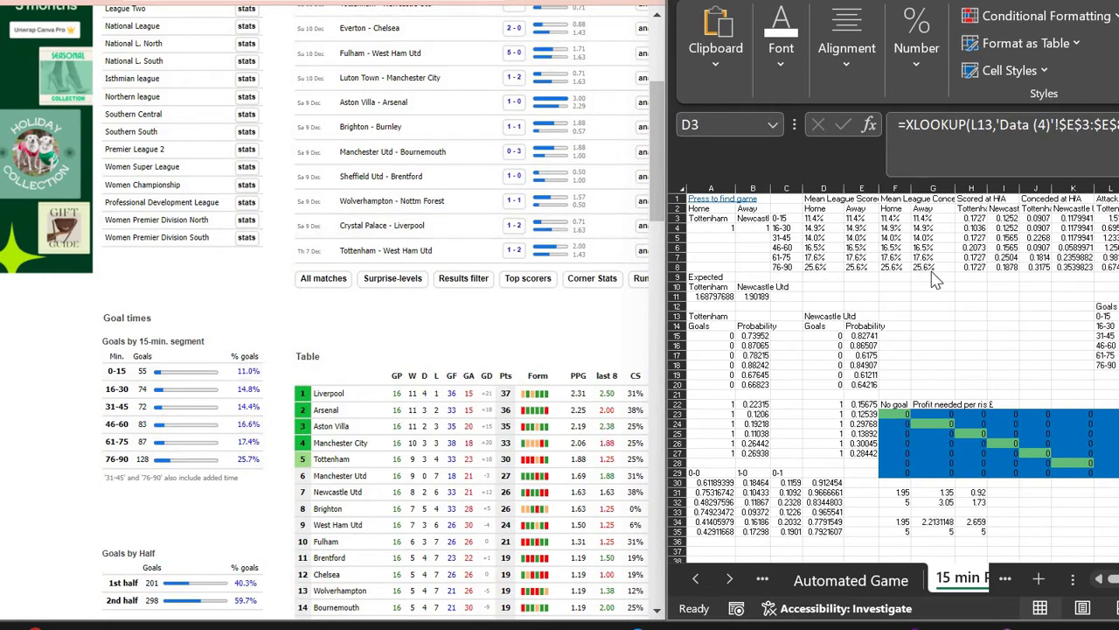
scroll(844, 238, "right", 3)
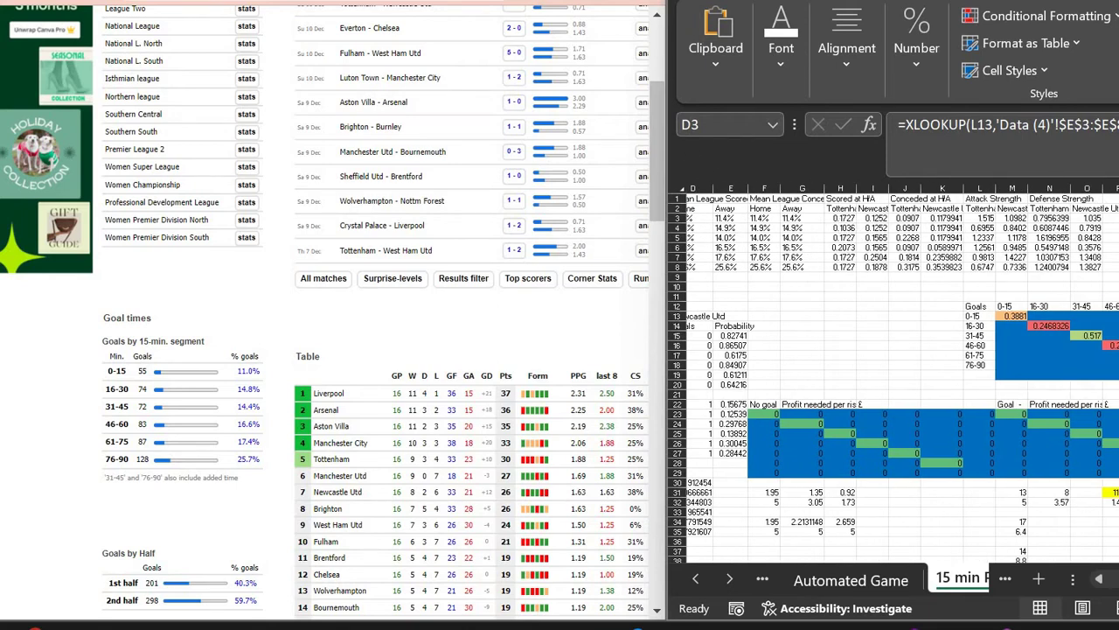
Open the Premier League's goals per 15 min. statistics page
left_click(616, 2)
scroll(596, 163, "up", 2)
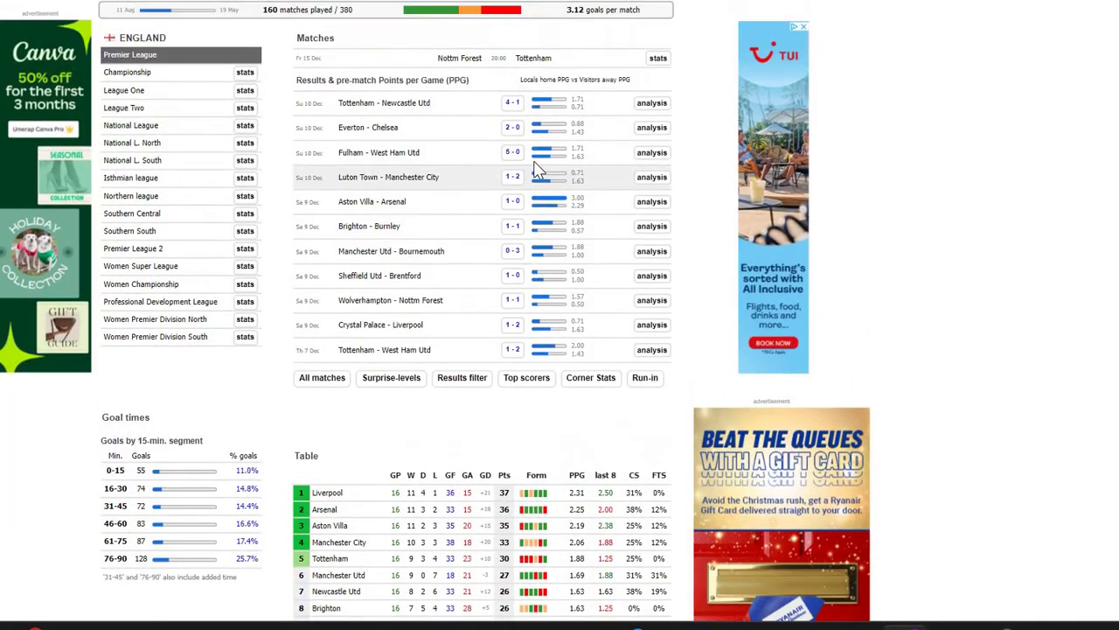
scroll(516, 168, "up", 5)
left_click(452, 145)
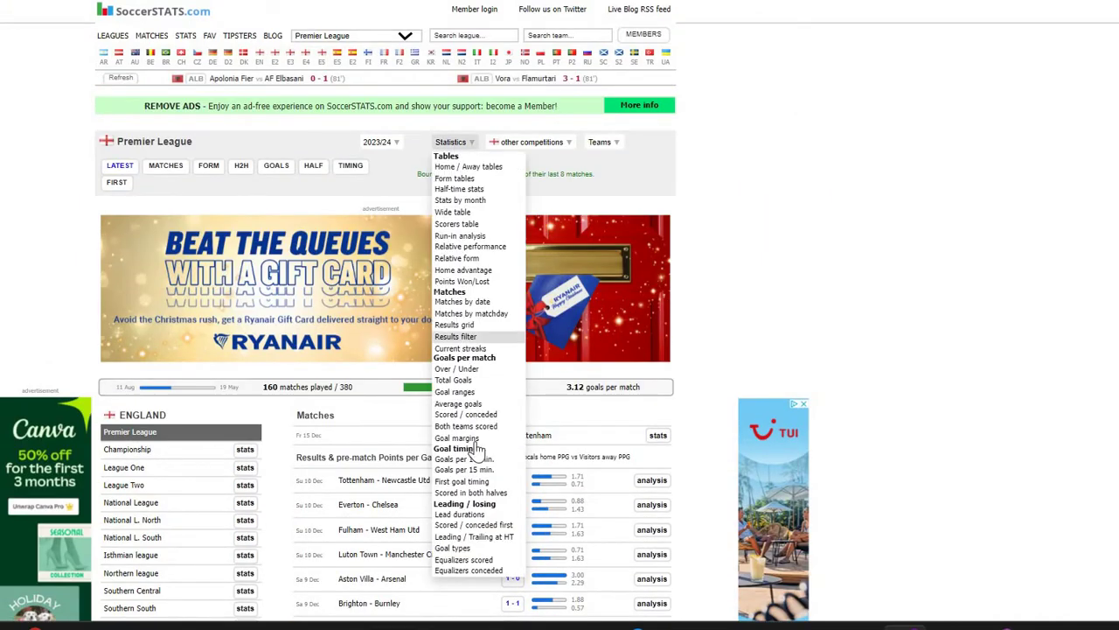
left_click(477, 472)
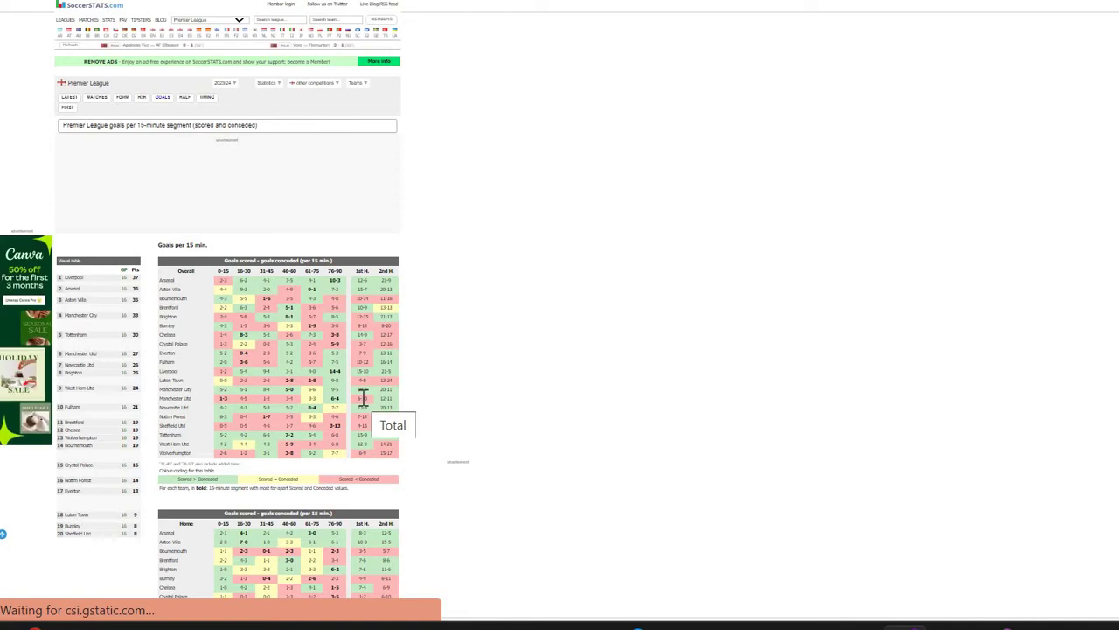
Examine the total, home and away tables of goals scored and conceded per 15 minutes
scroll(363, 398, "up", 3)
scroll(402, 403, "left", 2)
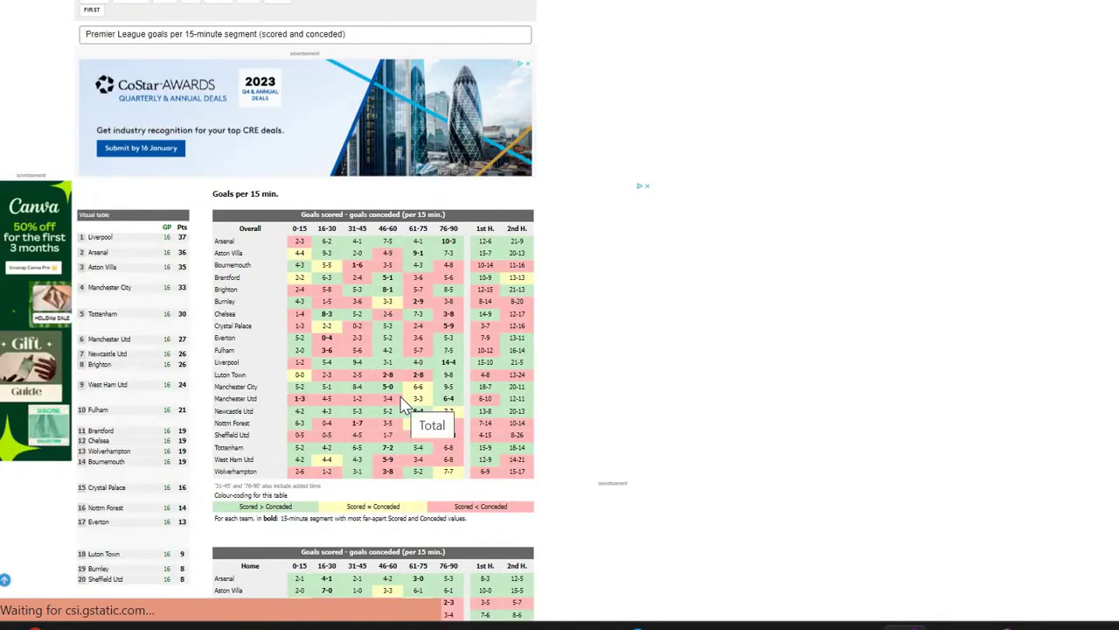
scroll(404, 404, "down", 1)
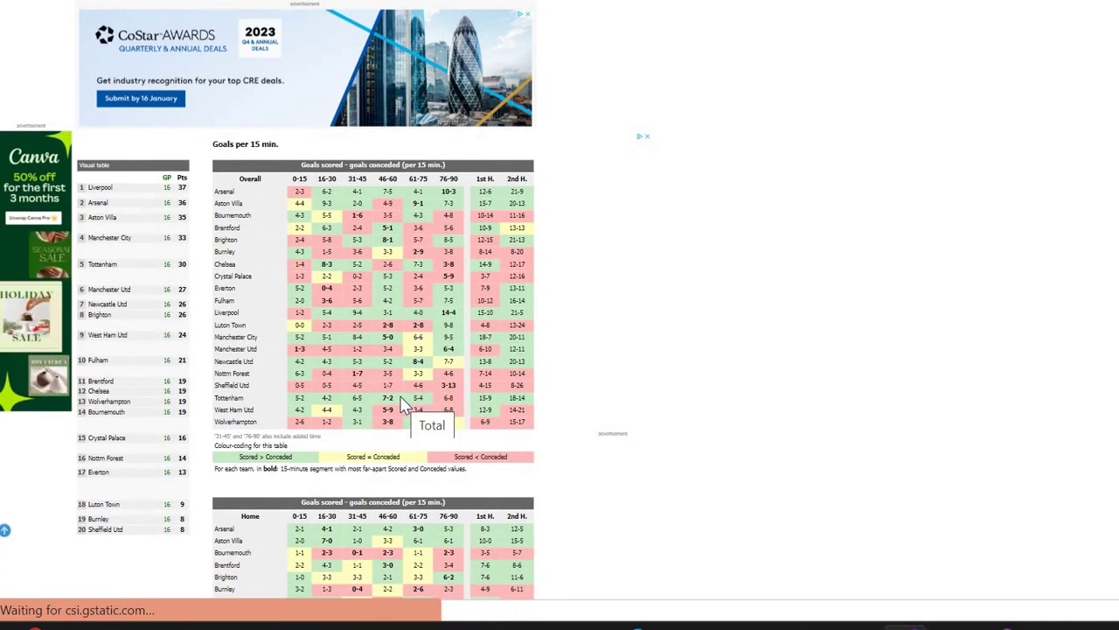
scroll(404, 404, "down", 10)
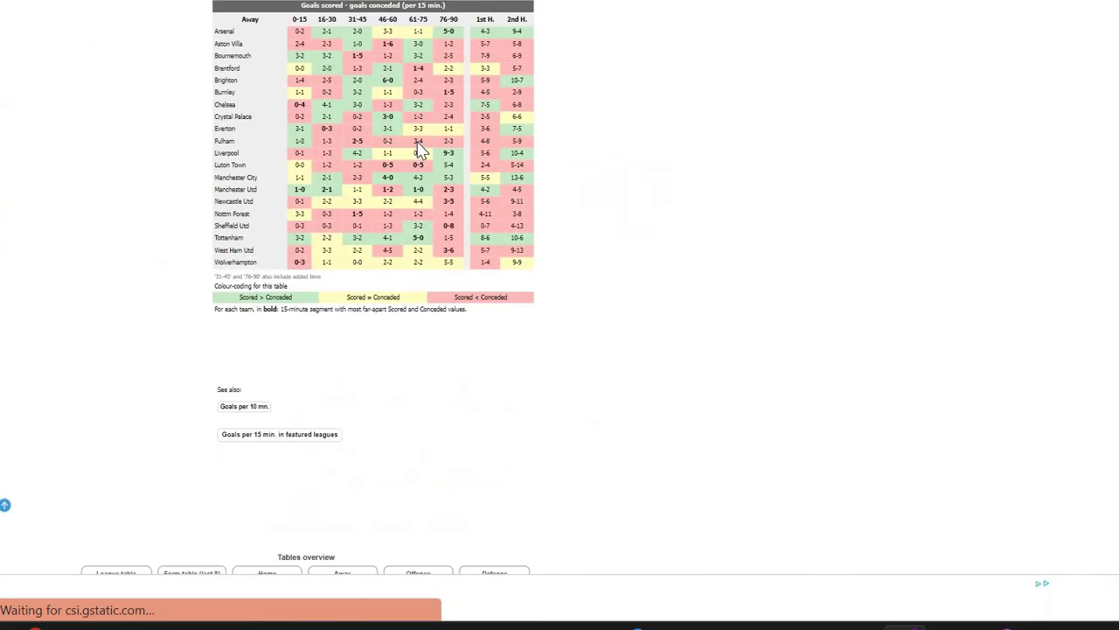
scroll(418, 147, "up", 10)
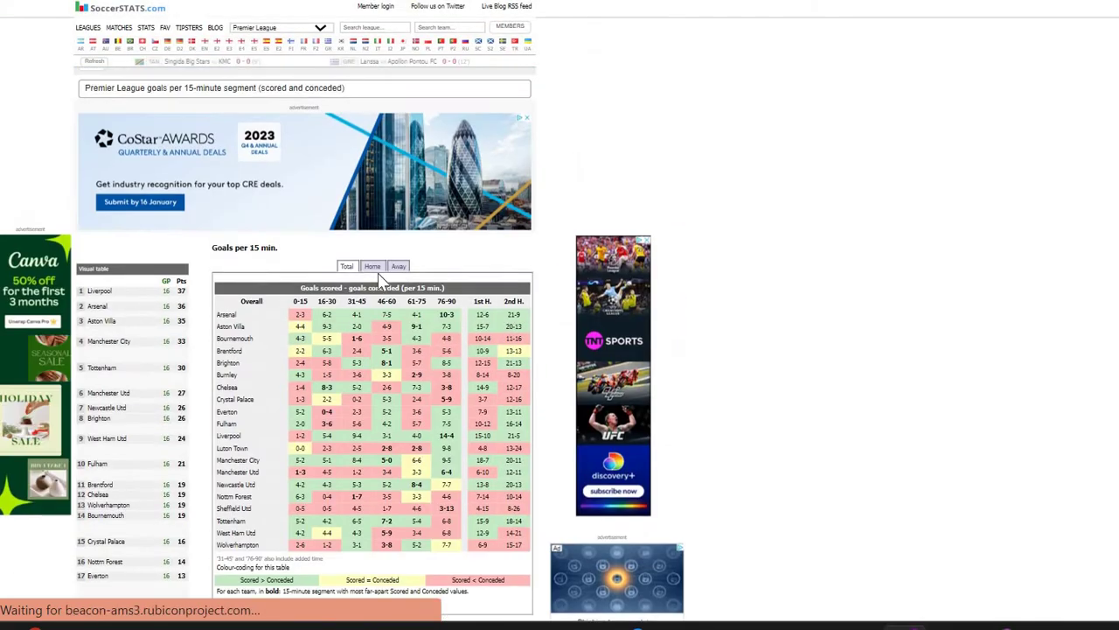
left_click(374, 268)
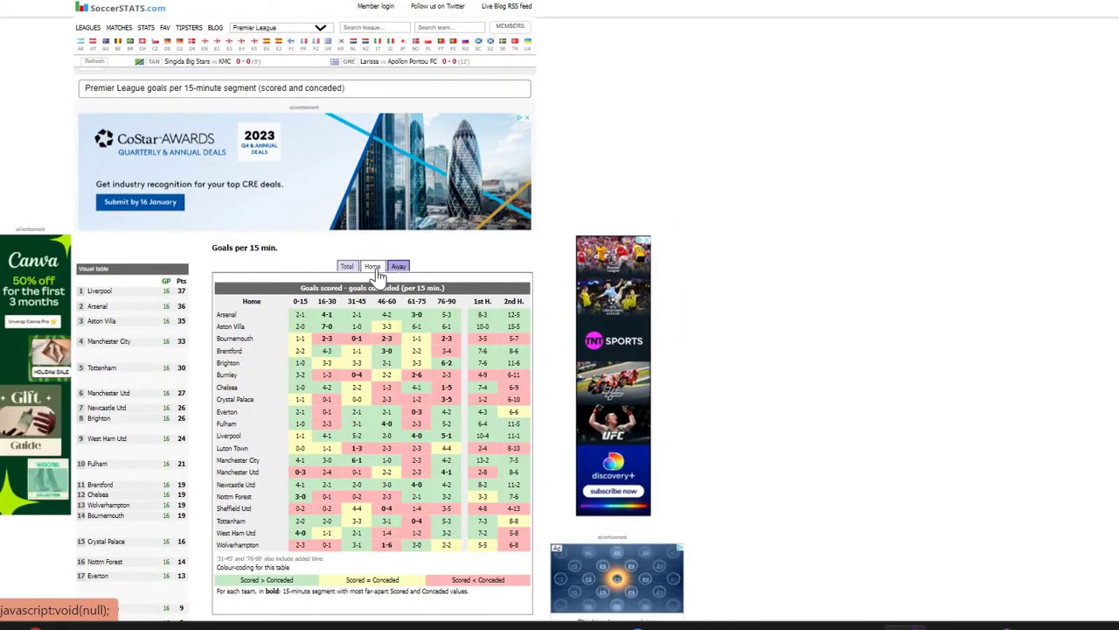
left_click(347, 267)
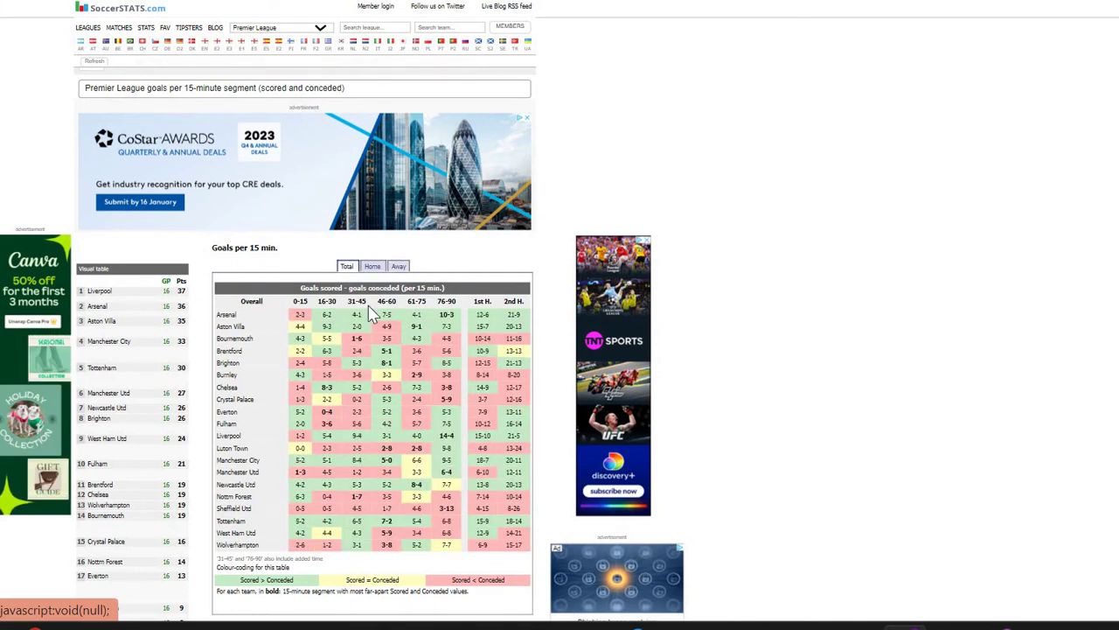
scroll(298, 284, "down", 1)
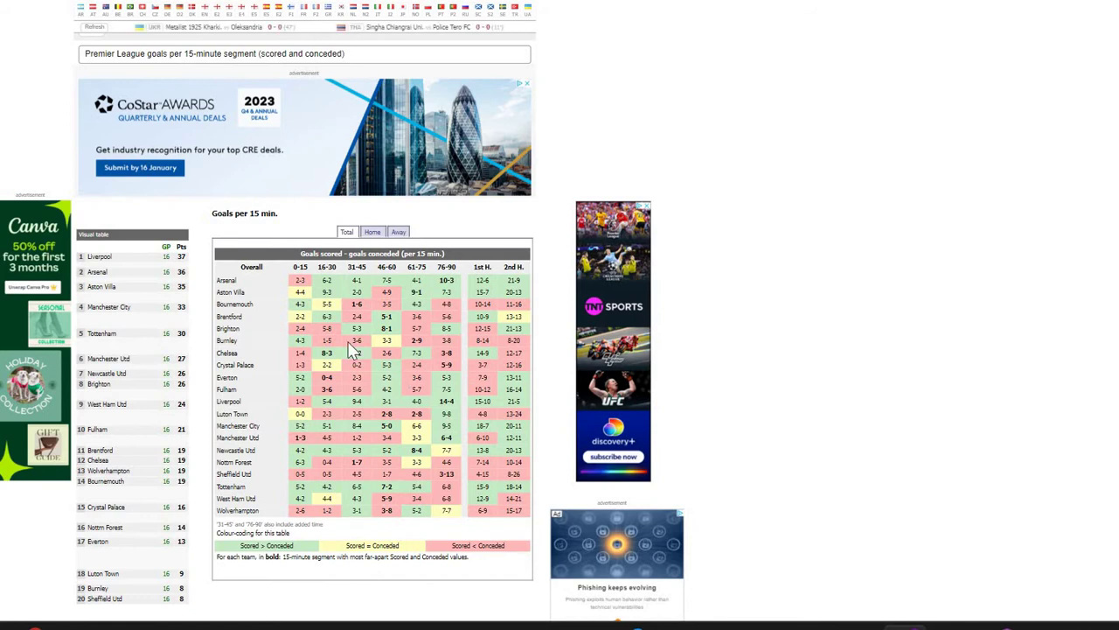
Check the available Premier League statistics categories and return to the league's latest overview page
scroll(352, 97, "up", 2)
left_click(345, 112)
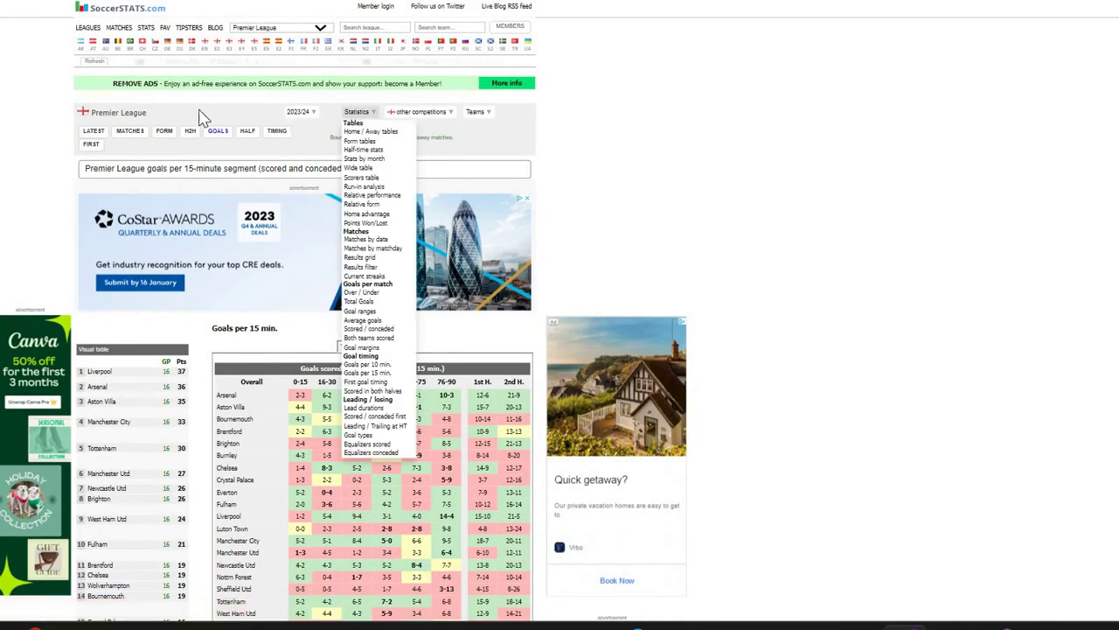
left_click(205, 44)
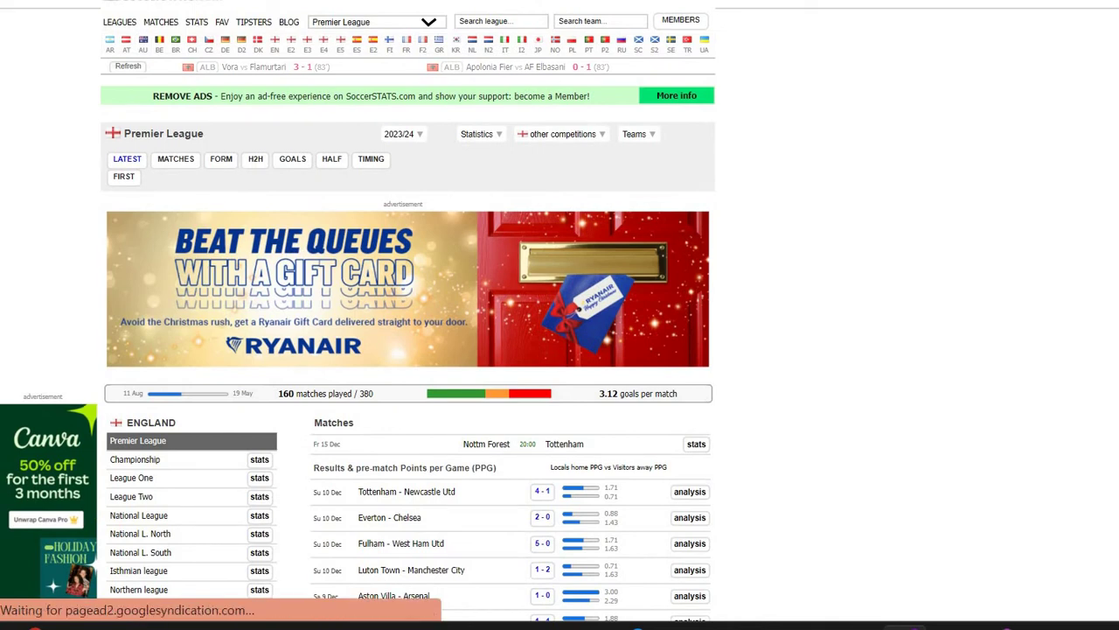
Switch to the Excel dashboard workbook and add a new worksheet named "15 Mins Period"
mouse_move(952, 627)
left_click(1006, 538)
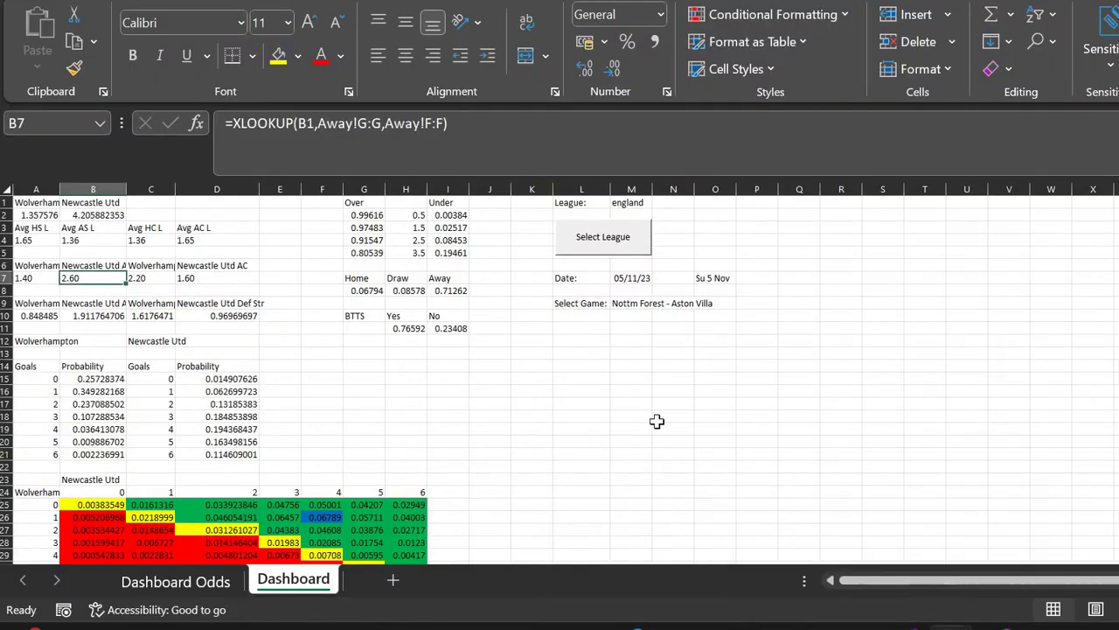
left_click(393, 580)
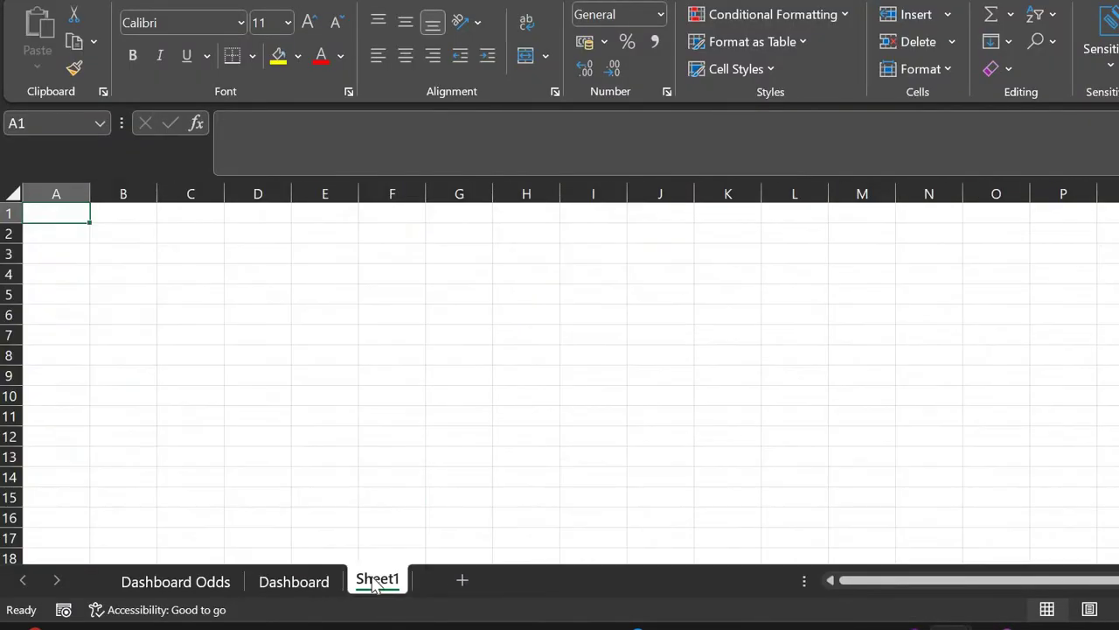
double_click(372, 578)
type("15")
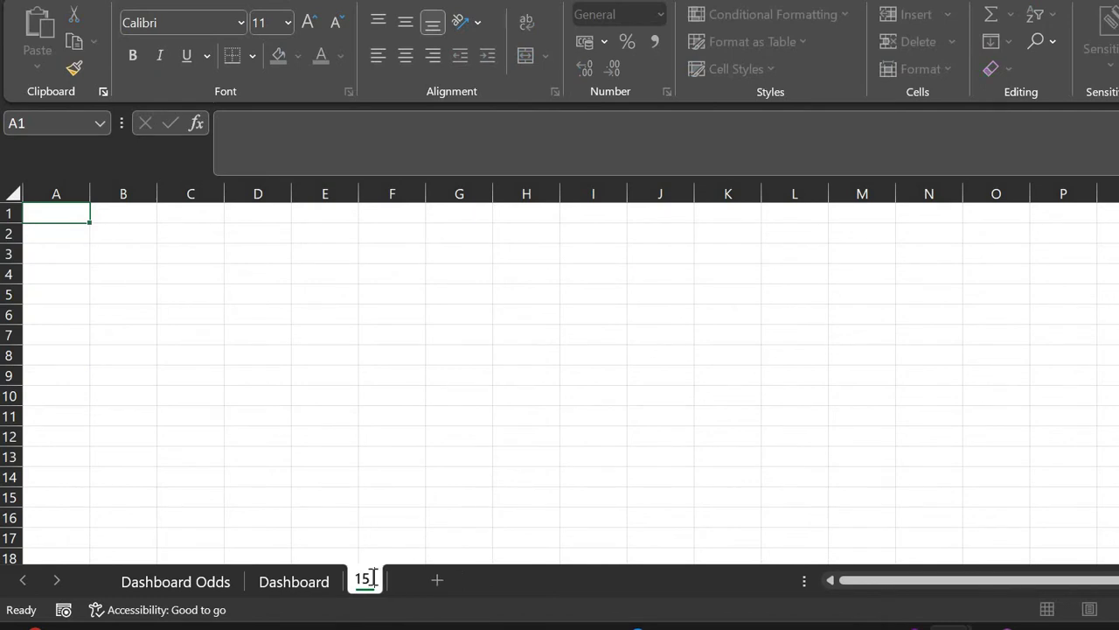
type(" Mins Period")
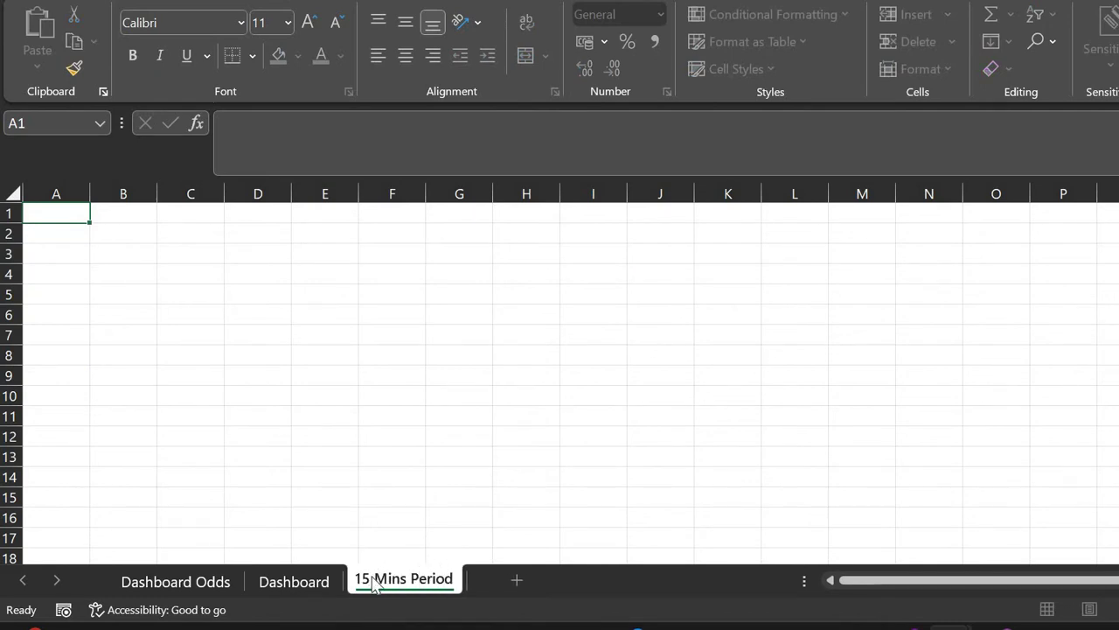
key("Return")
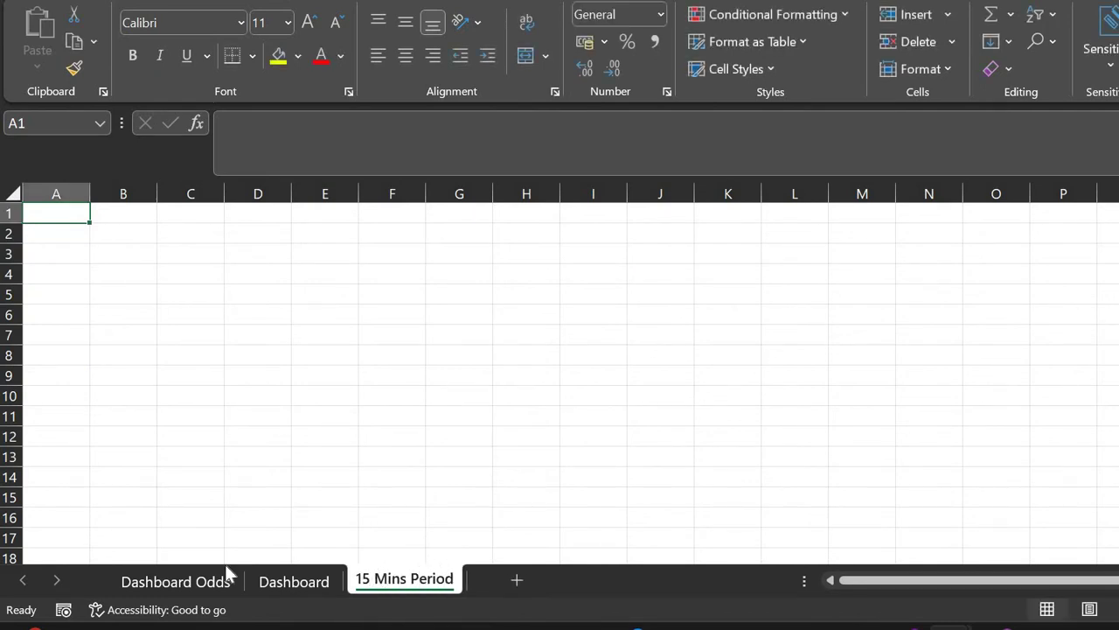
Unhide the URL worksheet
right_click(436, 595)
left_click(469, 505)
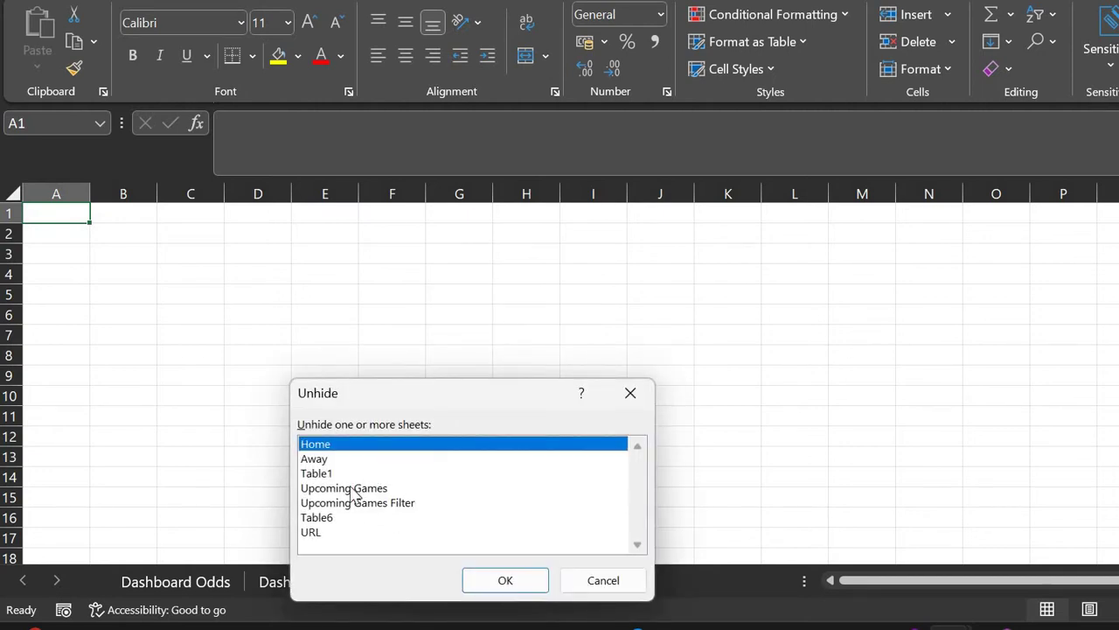
left_click(342, 531)
left_click(503, 579)
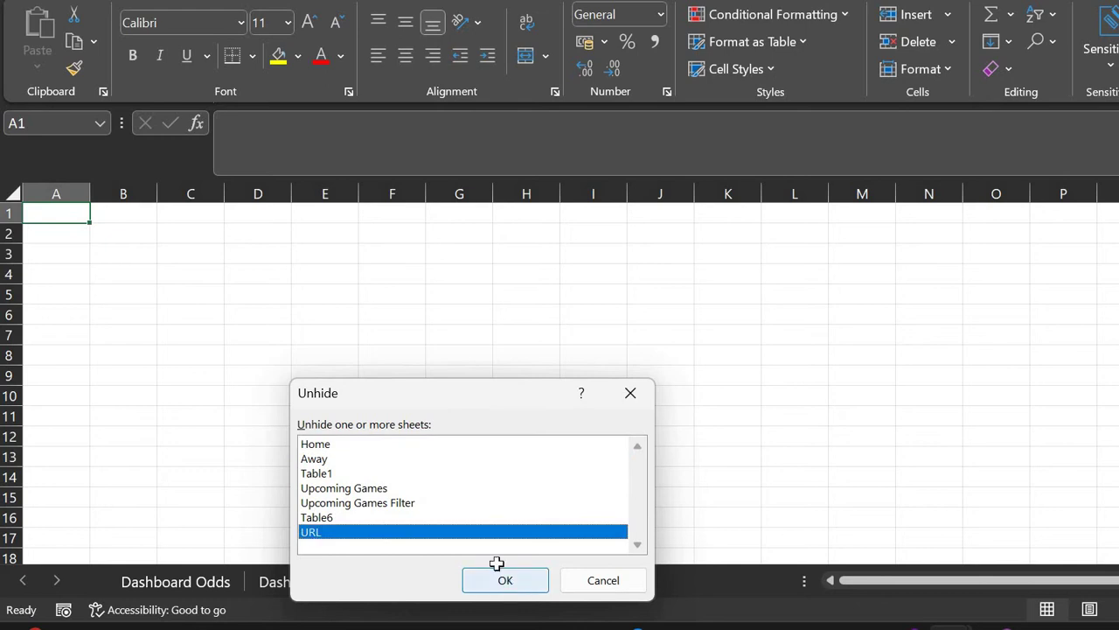
Enter the heading "URL" in cell A7 of the URL sheet
left_click(54, 338)
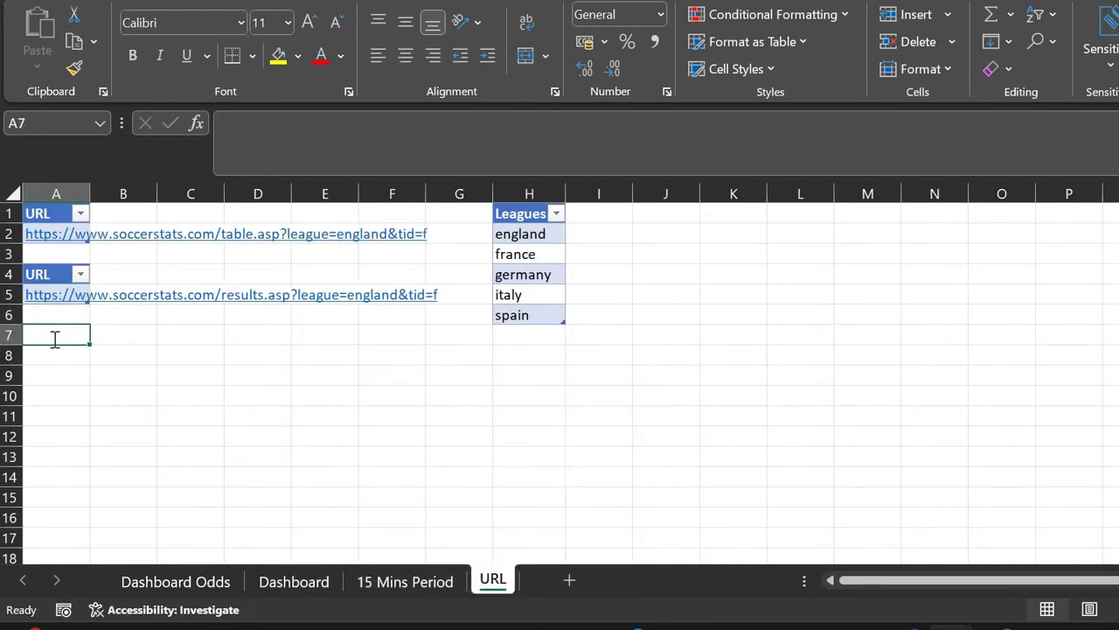
type("URL")
key("Return")
Convert range A7:A8 into a table that uses its first row as the header
key("Up")
key("shift+Down")
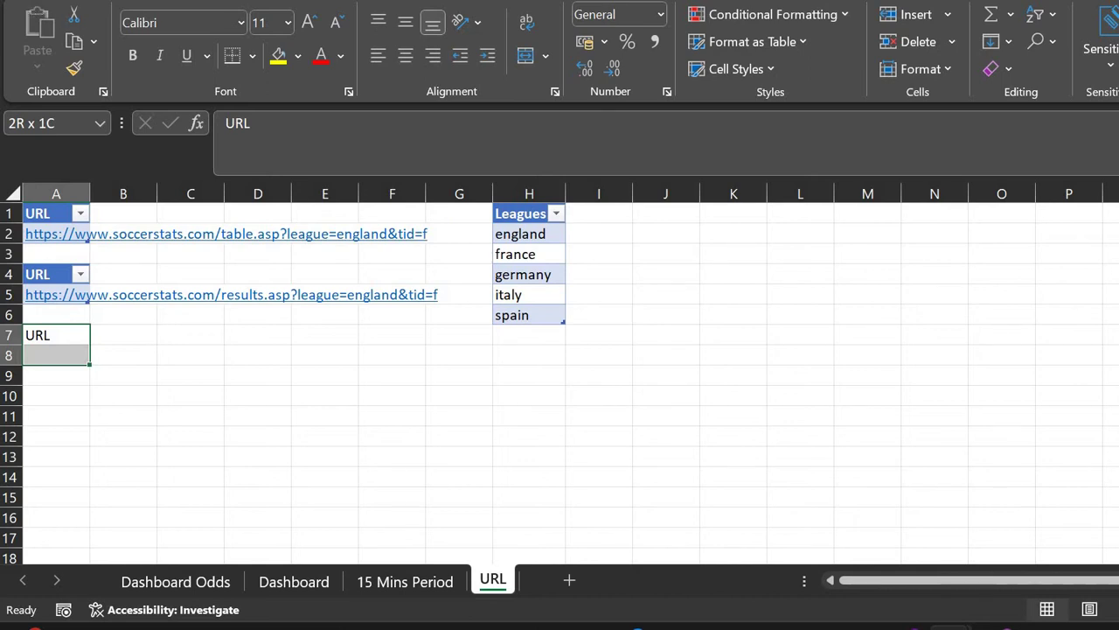
left_click(131, 1)
left_click(207, 49)
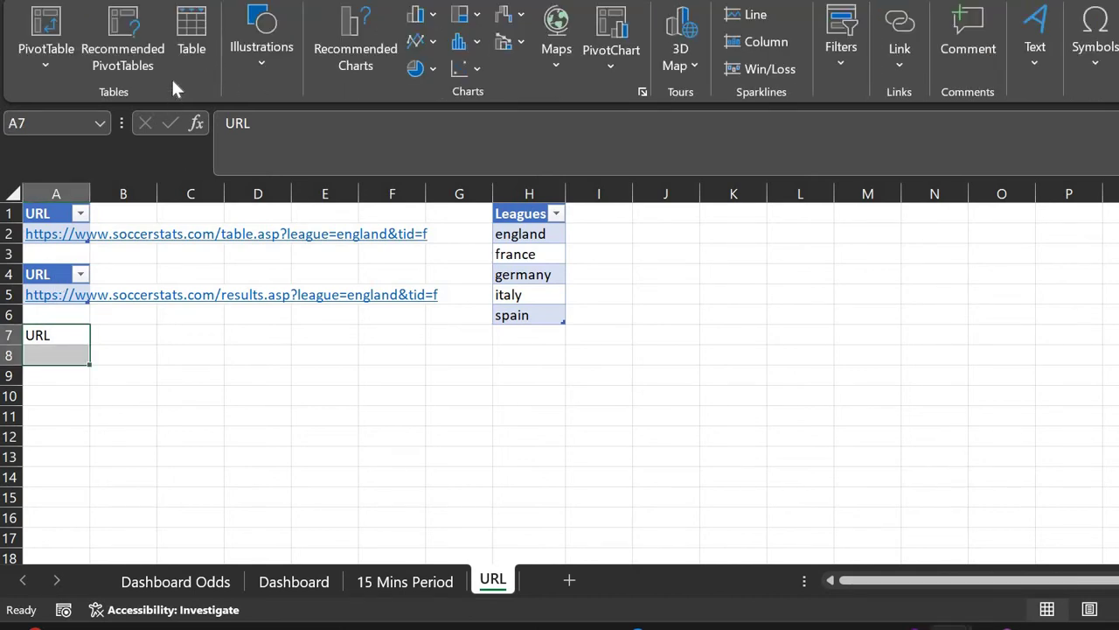
left_click(187, 54)
left_click(537, 308)
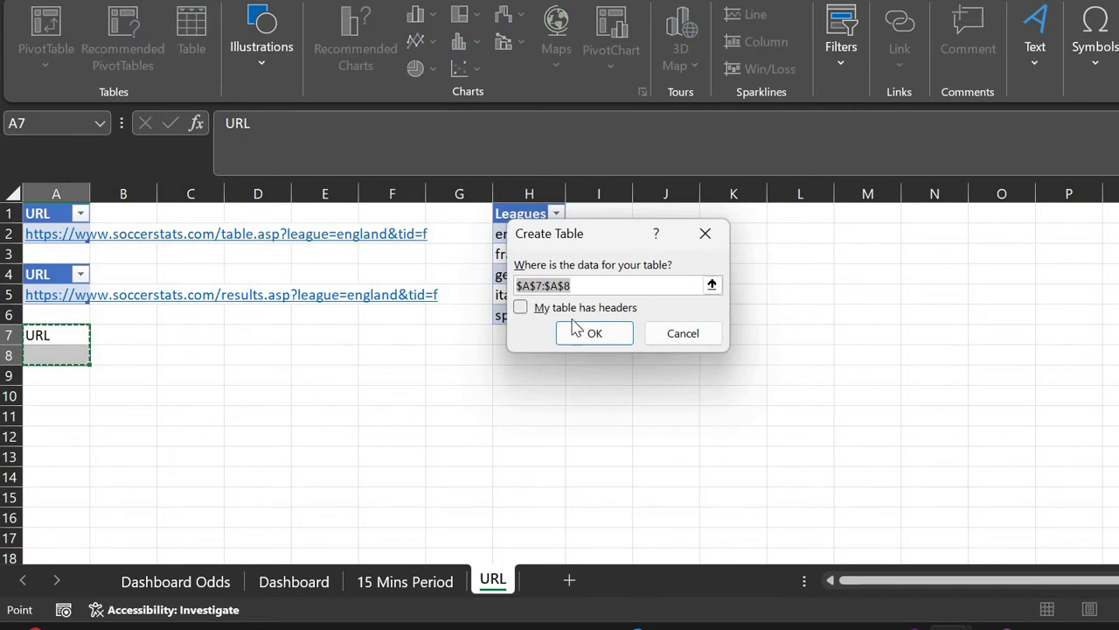
left_click(586, 333)
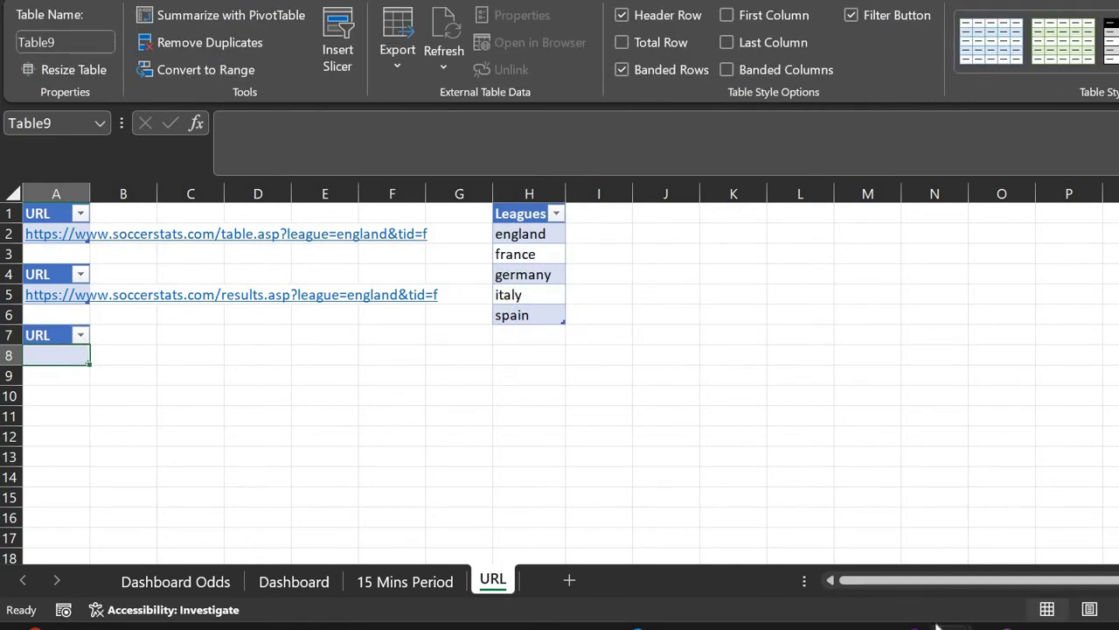
Check the Premier League page on SoccerSTATS, and copy the HYPERLINK formula from cell A5 into A8 of the workbook's URL sheet
left_click(907, 627)
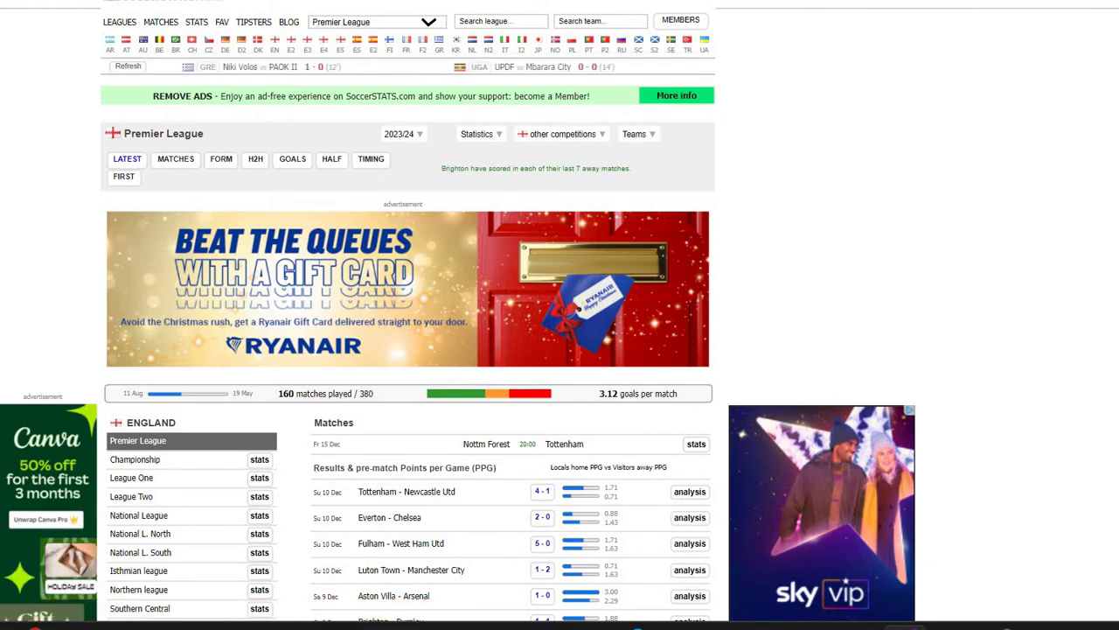
mouse_move(953, 625)
left_click(1012, 537)
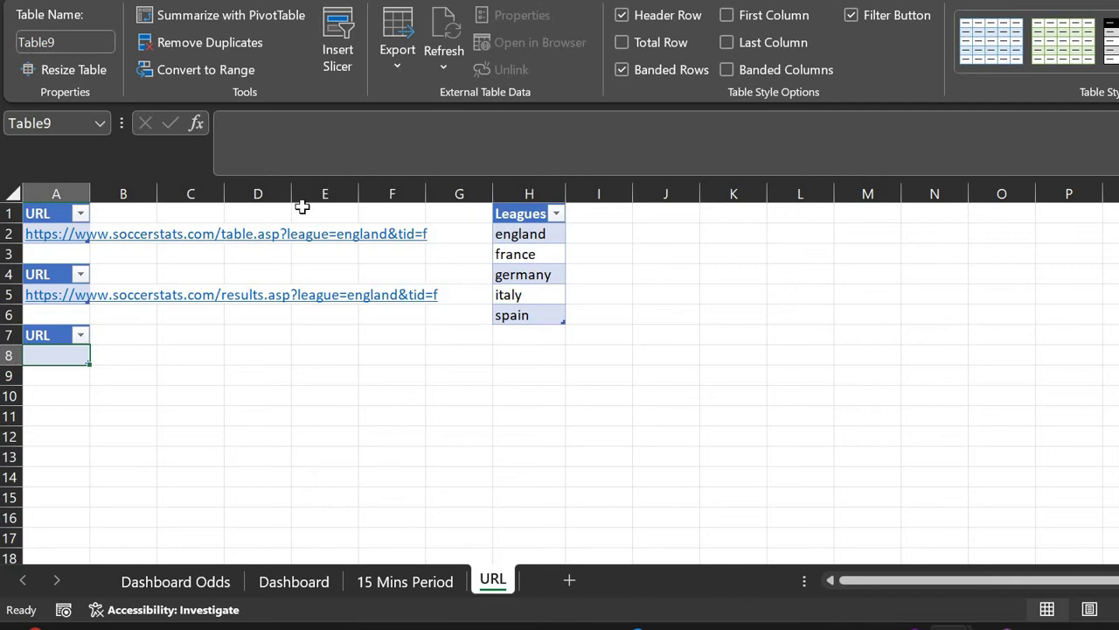
key("Up")
key("Up")
key("Up")
left_click(369, 155)
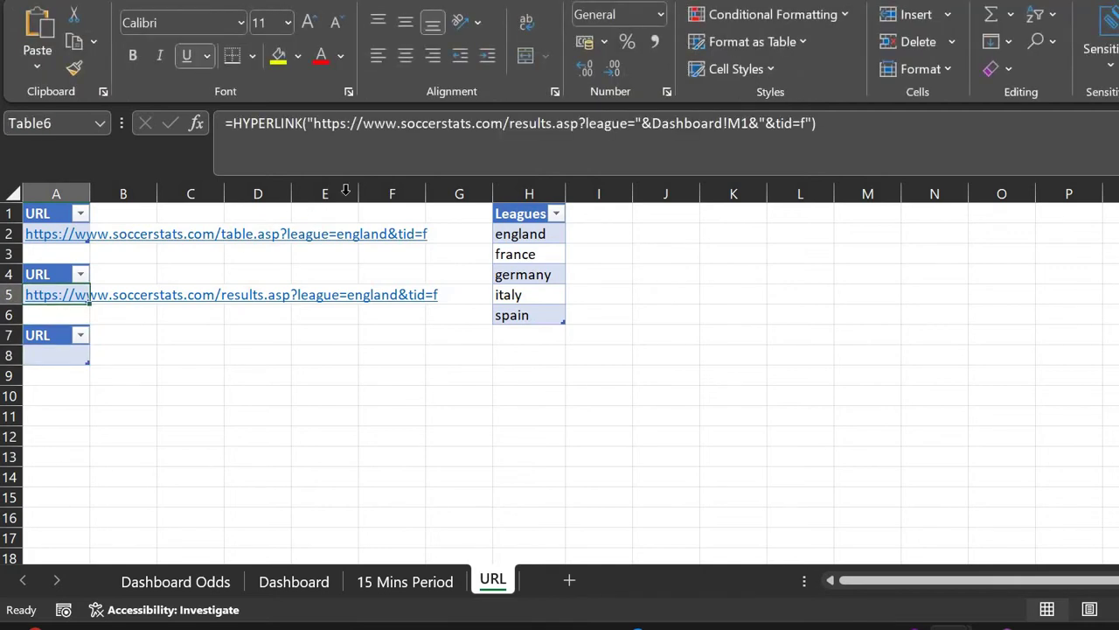
key("ctrl+a")
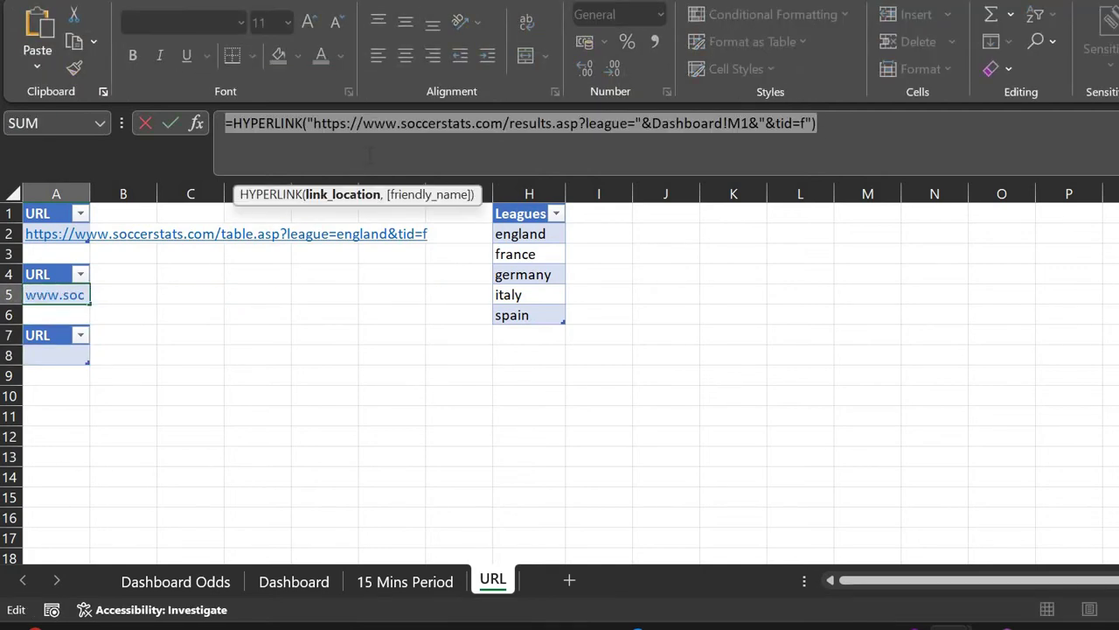
key("ctrl+c")
key("Escape")
key("Down")
key("Down")
key("Down")
key("F2")
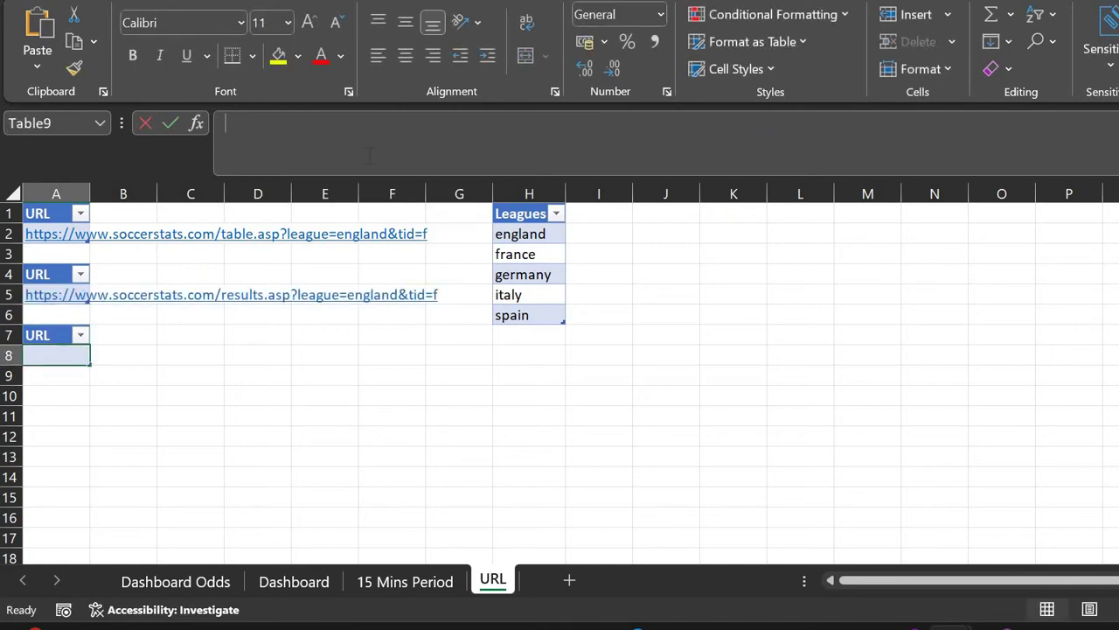
key("ctrl+v")
key("ctrl+Return")
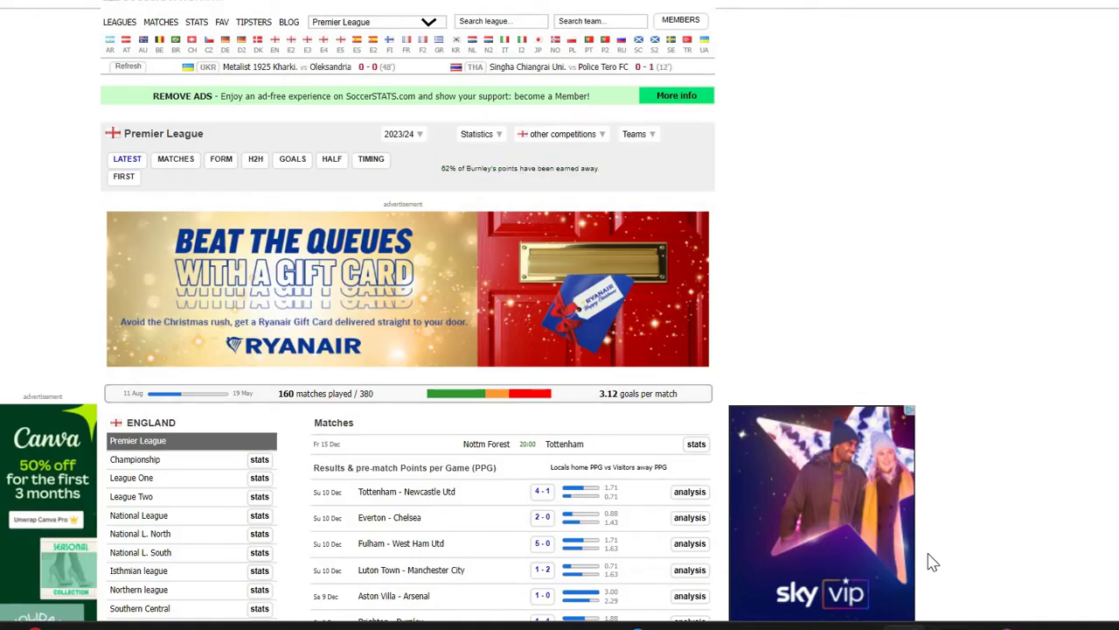
left_click(1093, 568)
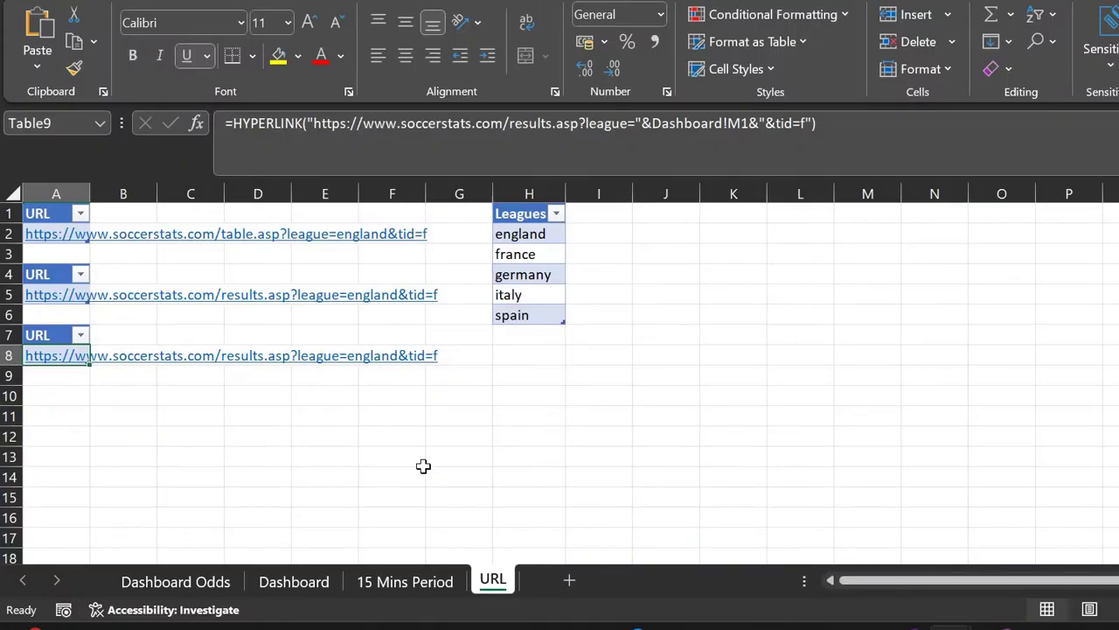
key("Down")
key("Down")
key("ctrl+v")
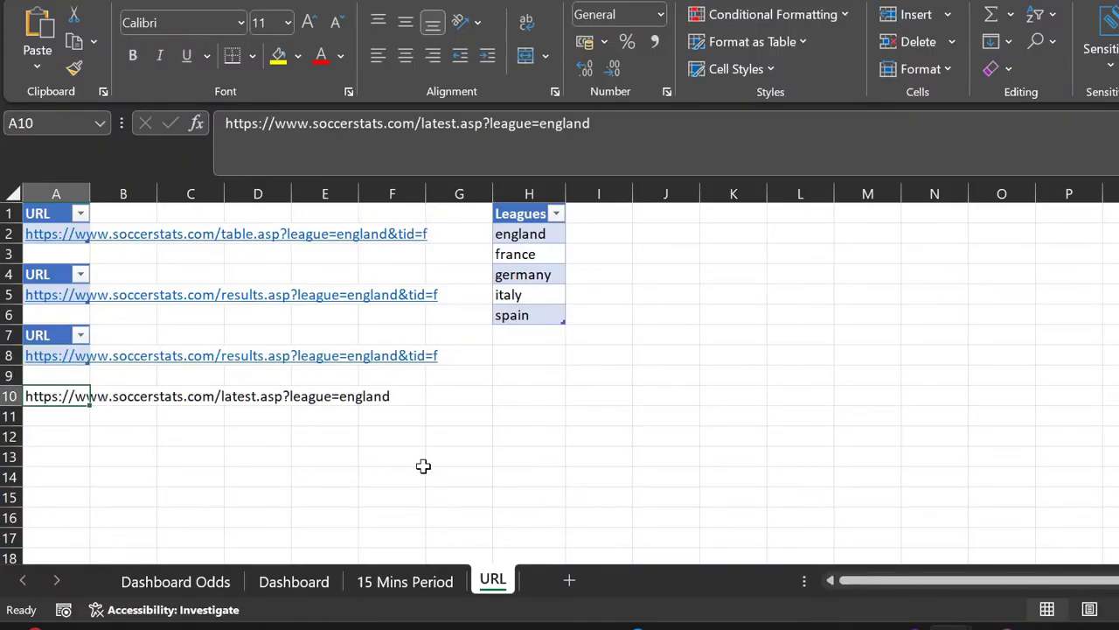
key("Up")
key("Up")
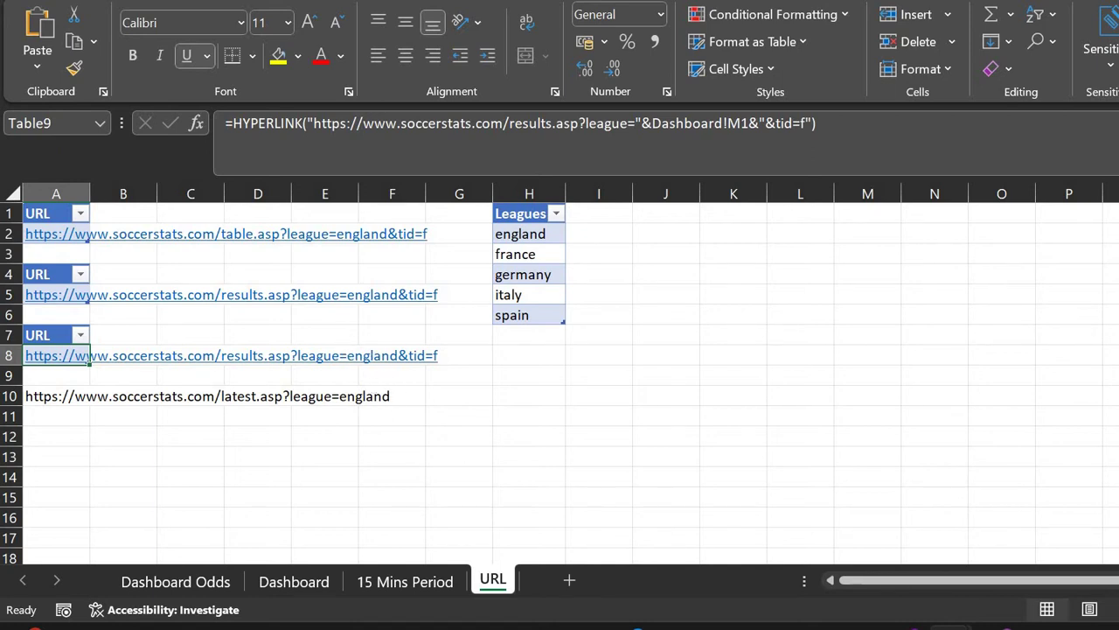
left_click(83, 396)
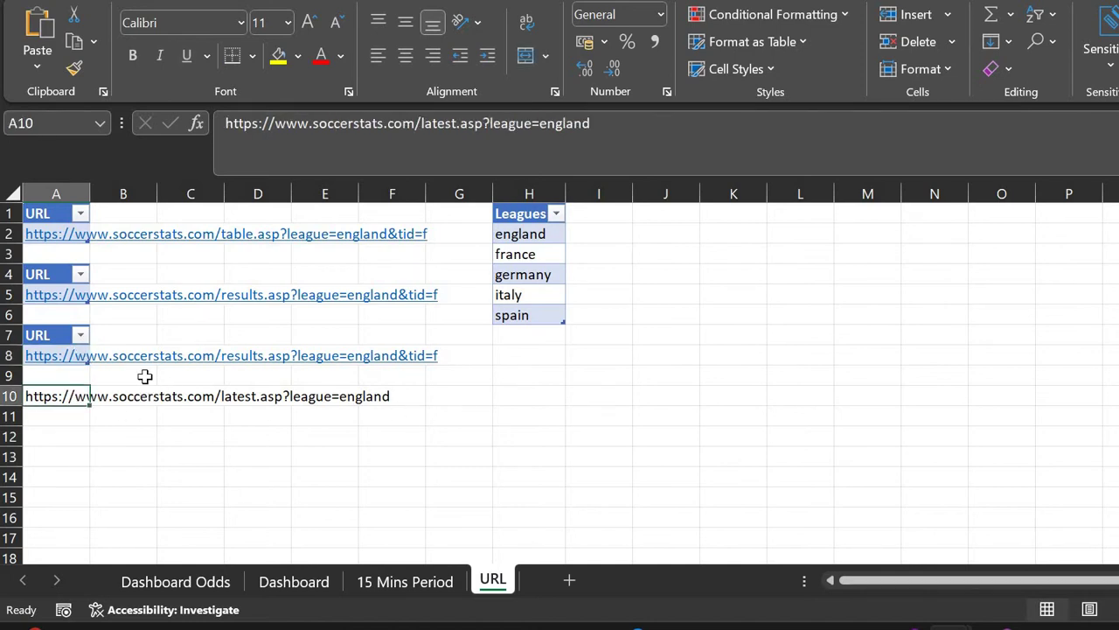
Remove the &tid=f part from the end of the HYPERLINK formula in cell A8
key("Up")
key("Up")
key("F2")
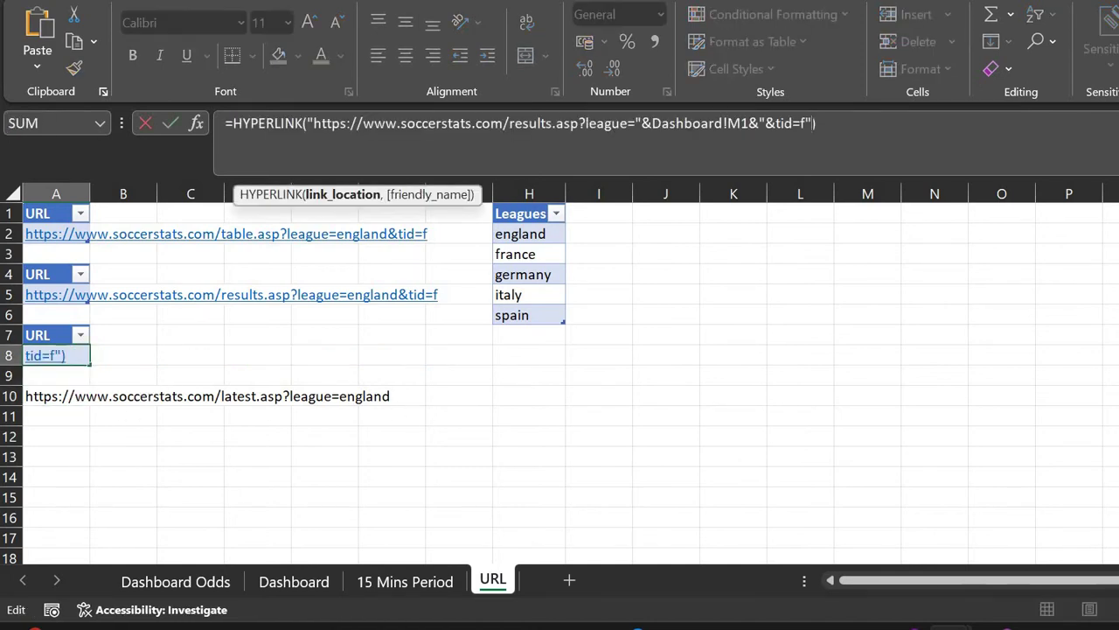
key("shift+Left")
key("shift+Left")
key("shift+Left")
key("shift+Left")
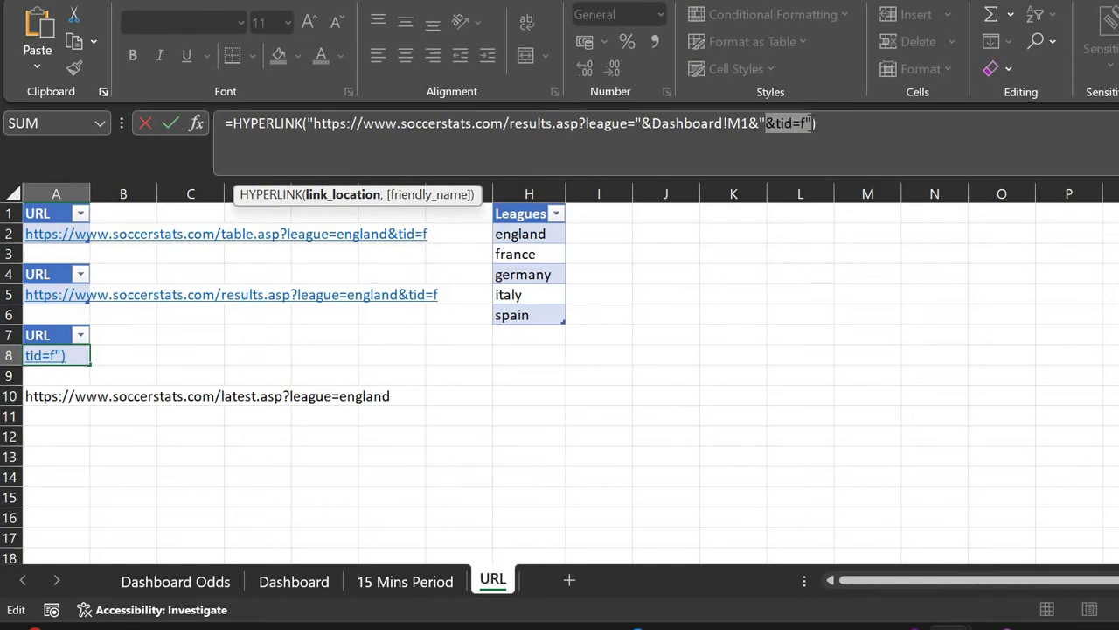
key("BackSpace")
key("Left")
key("Left")
key("Left")
key("Left")
key("Left")
key("Left")
key("Left")
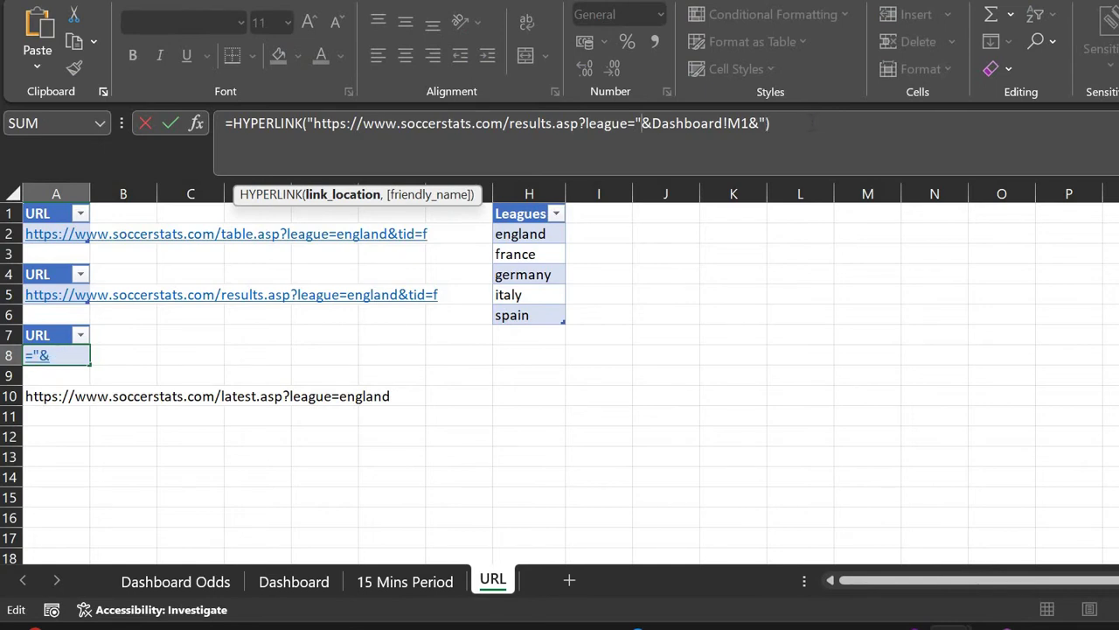
key("shift+Left")
key("shift+Left")
key("shift+Left")
key("shift+Left")
key("shift+Left")
key("shift+Left")
key("shift+Left")
key("shift+Left")
key("shift+Left")
key("shift+Left")
key("shift+Left")
key("shift+Left")
key("shift+Left")
key("shift+Left")
key("shift+Left")
key("shift+Left")
key("shift+Left")
key("shift+Left")
key("shift+Left")
key("shift+Left")
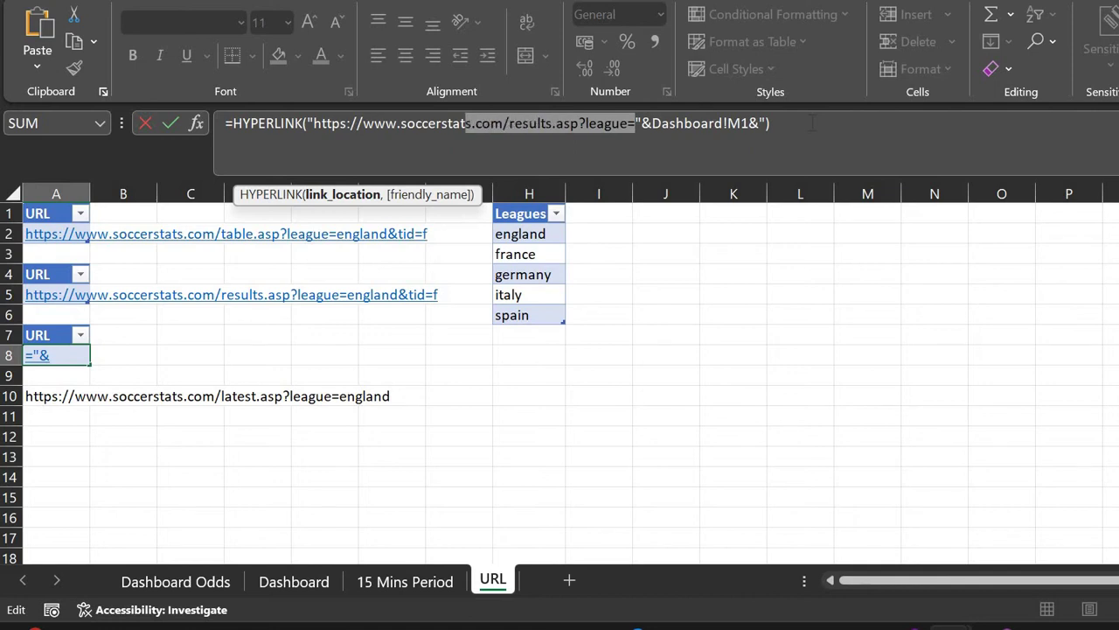
key("ctrl+v")
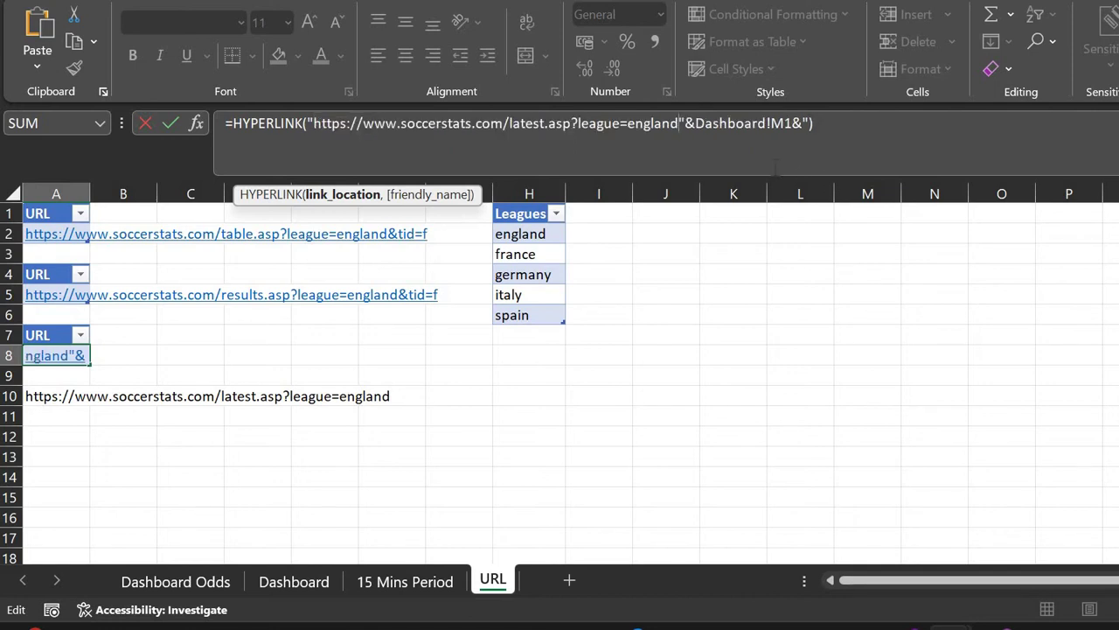
Remove the fixed league name england from the A8 formula and enter it, accepting the suggested syntax correction
key("BackSpace")
key("BackSpace")
key("BackSpace")
key("BackSpace")
key("BackSpace")
key("BackSpace")
key("BackSpace")
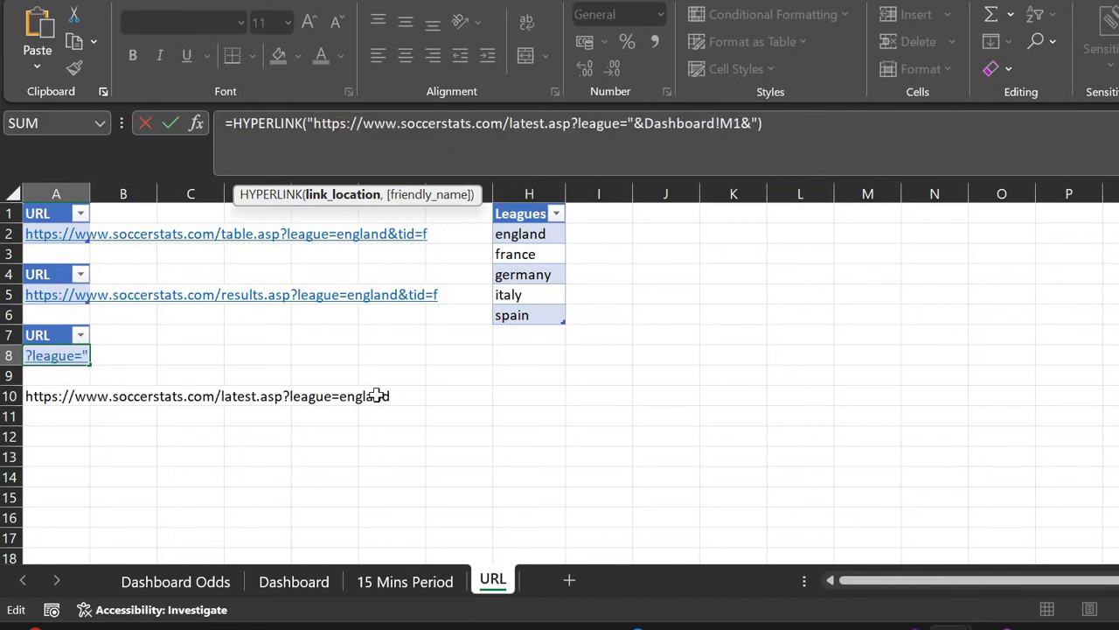
key("Return")
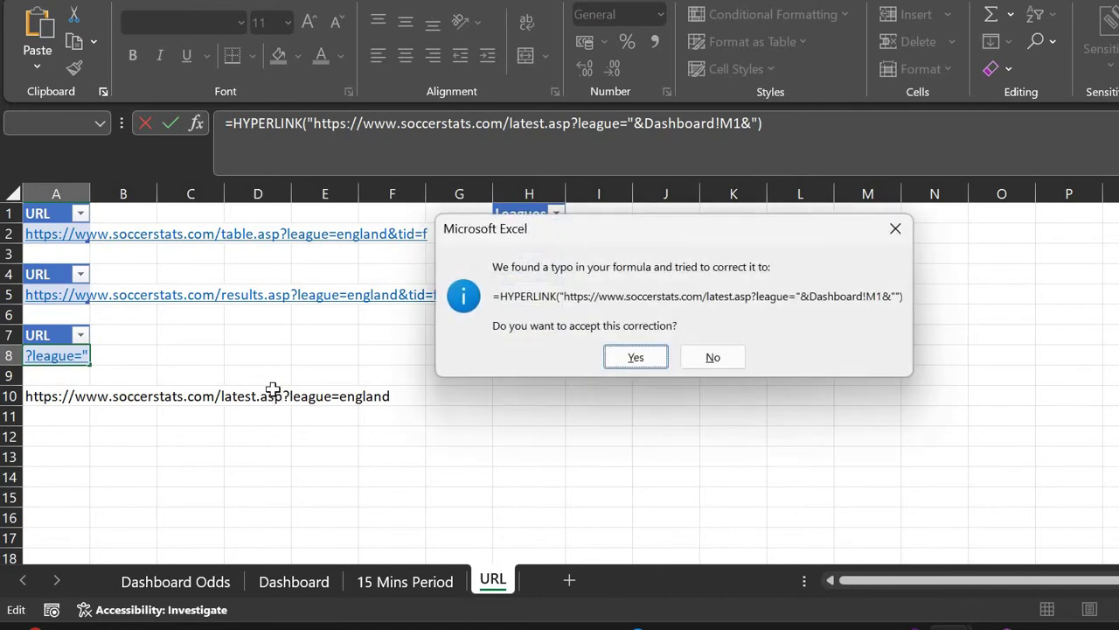
key("Return")
Delete the reference address from cell A10
key("Down")
key("Delete")
key("Up")
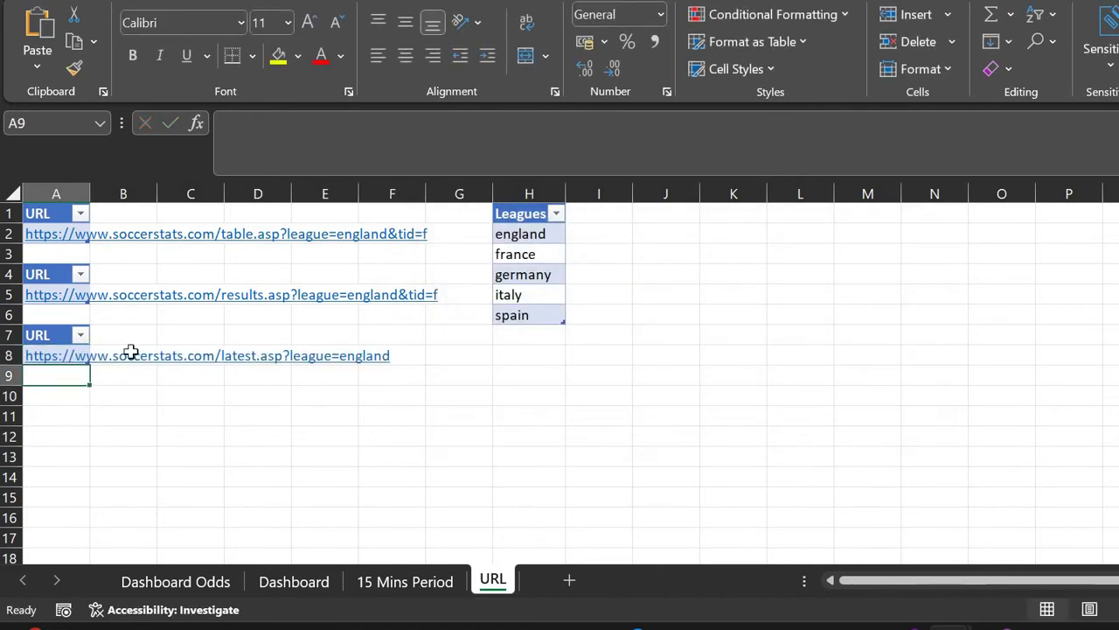
Open the link in cell A8 to test it in the browser, and return to the Excel workbook
left_click(75, 357)
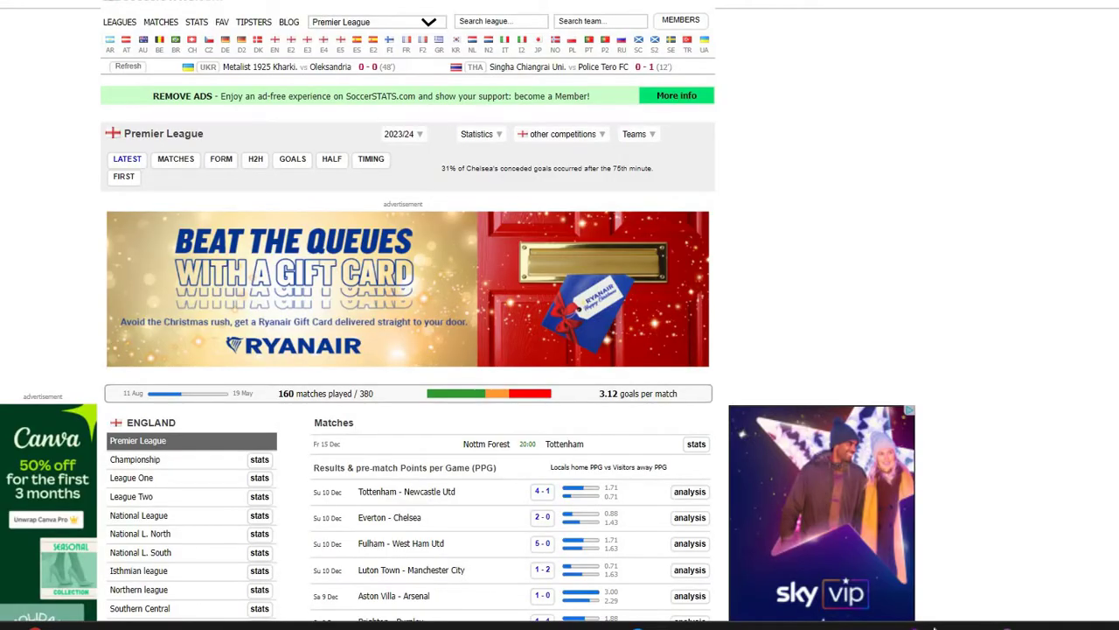
mouse_move(933, 627)
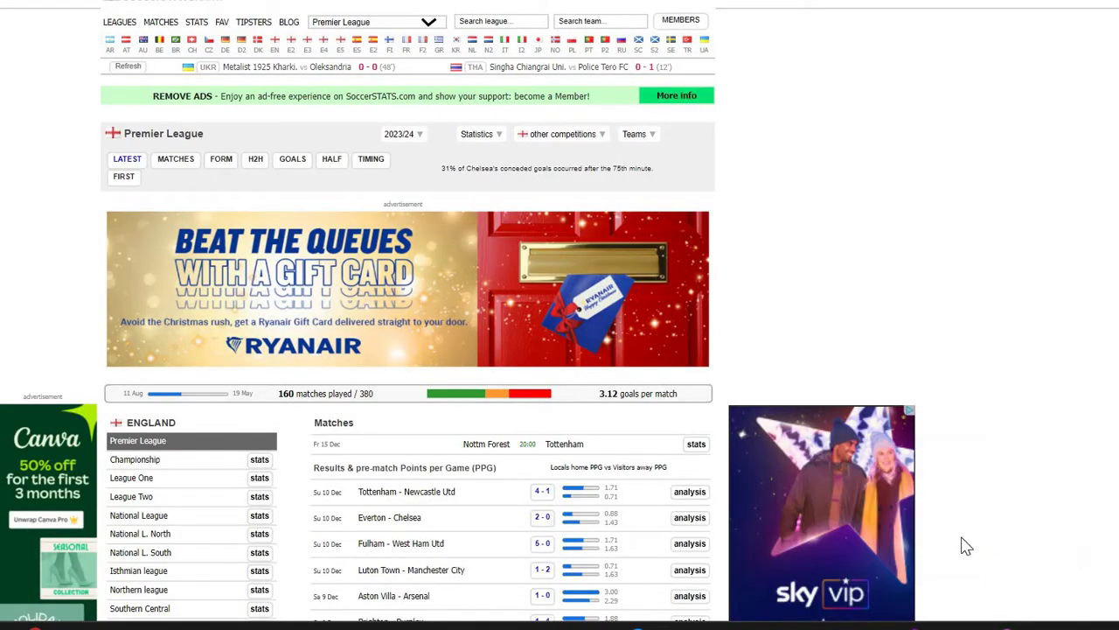
left_click(976, 552)
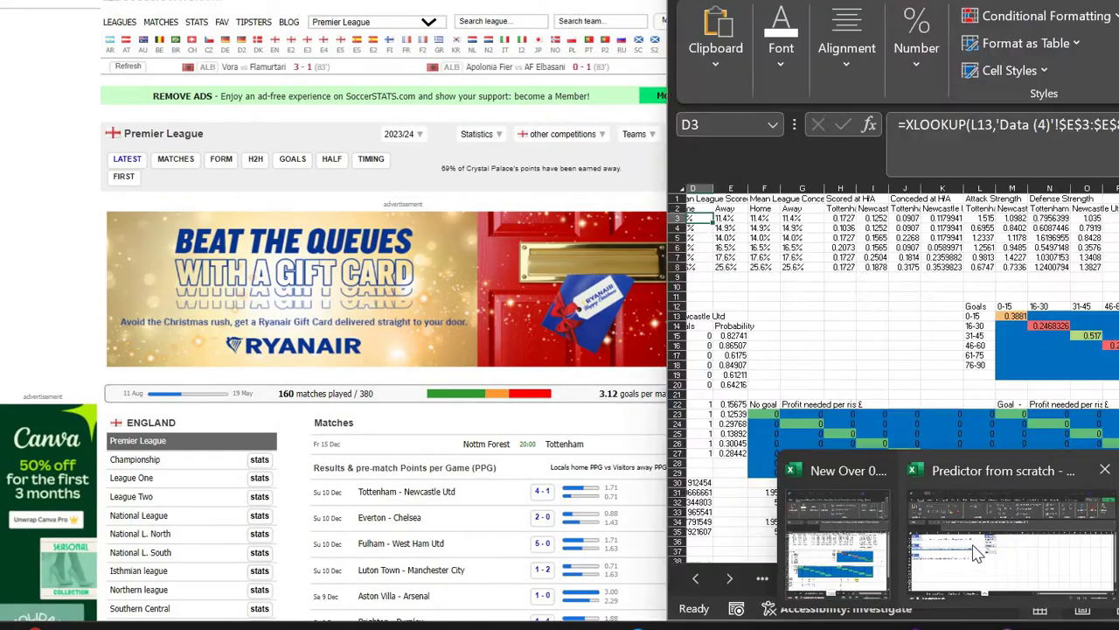
Load the URL table in A7:A8 into the Power Query Editor as a new query
key("Down")
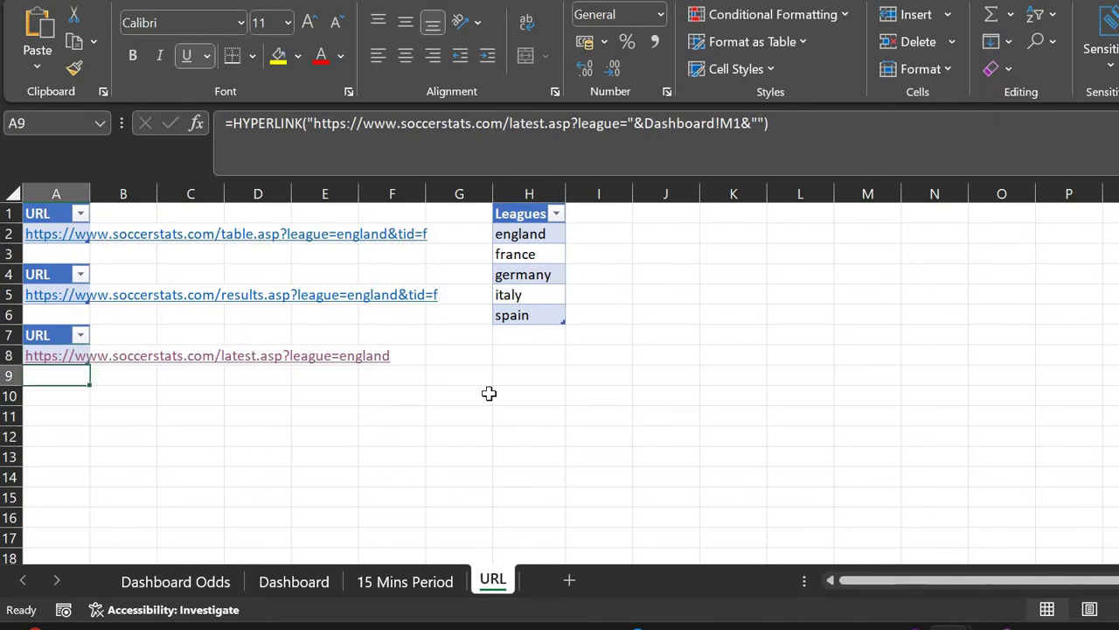
key("Up")
key("Up")
key("Up")
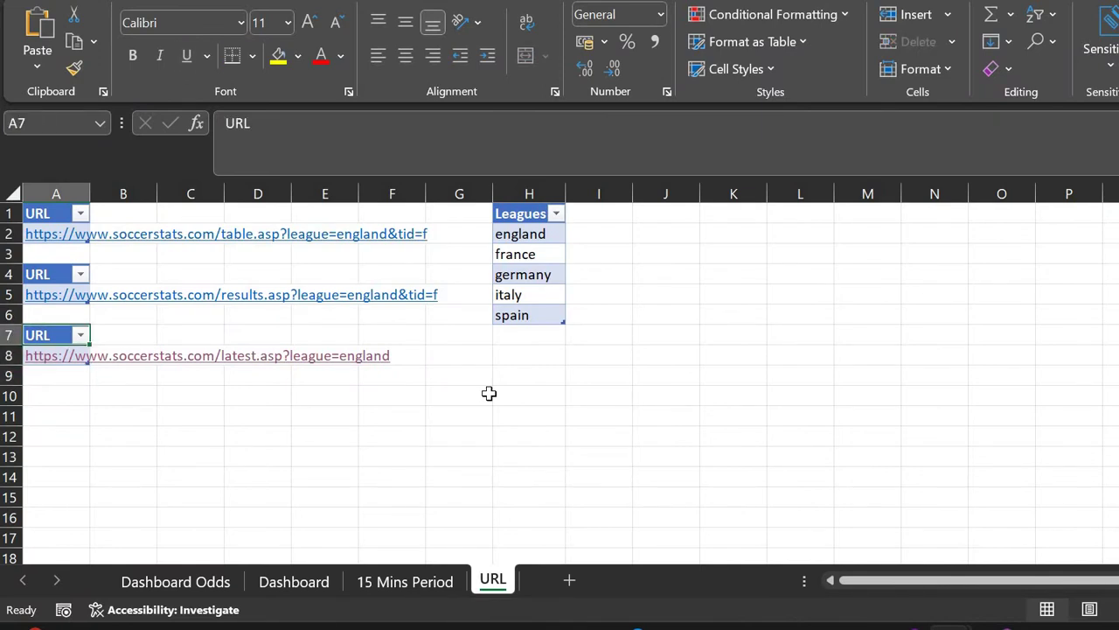
key("shift+Down")
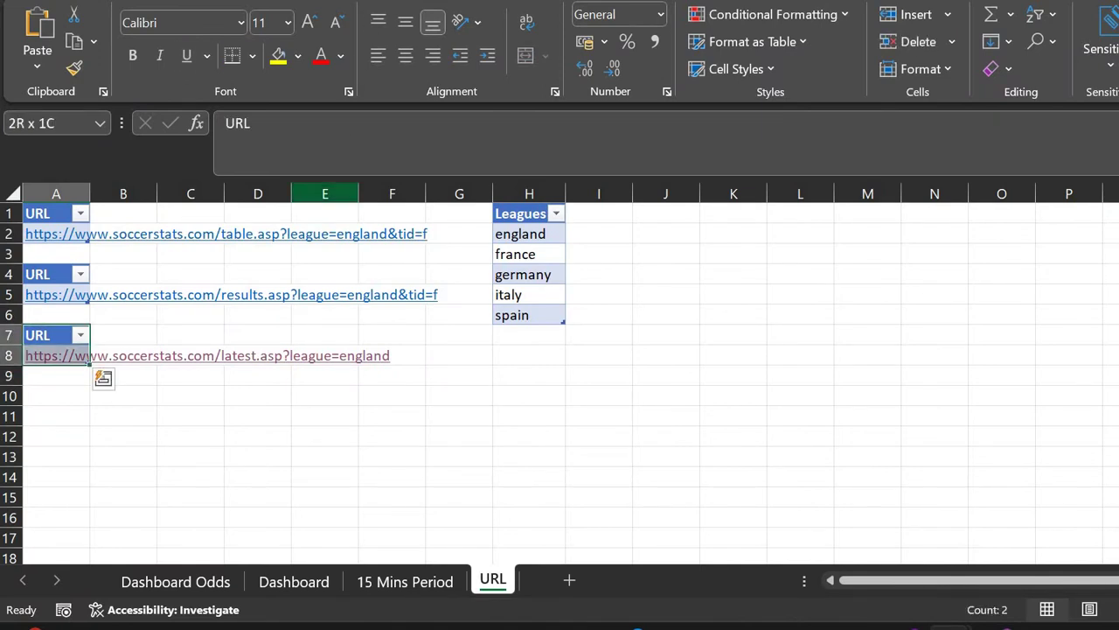
left_click(332, 1)
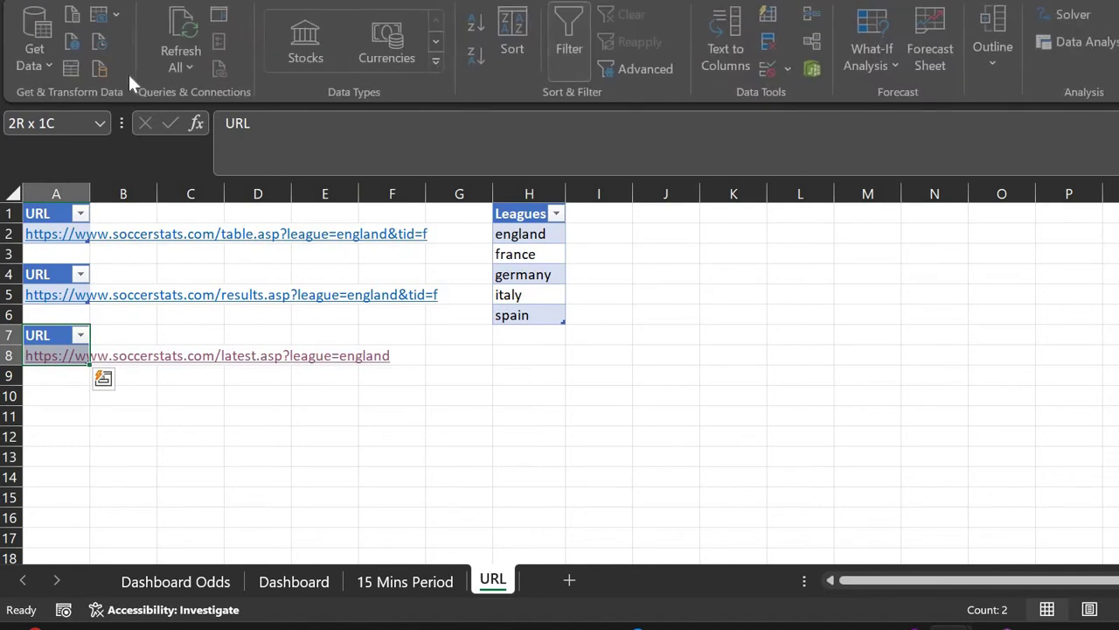
left_click(74, 70)
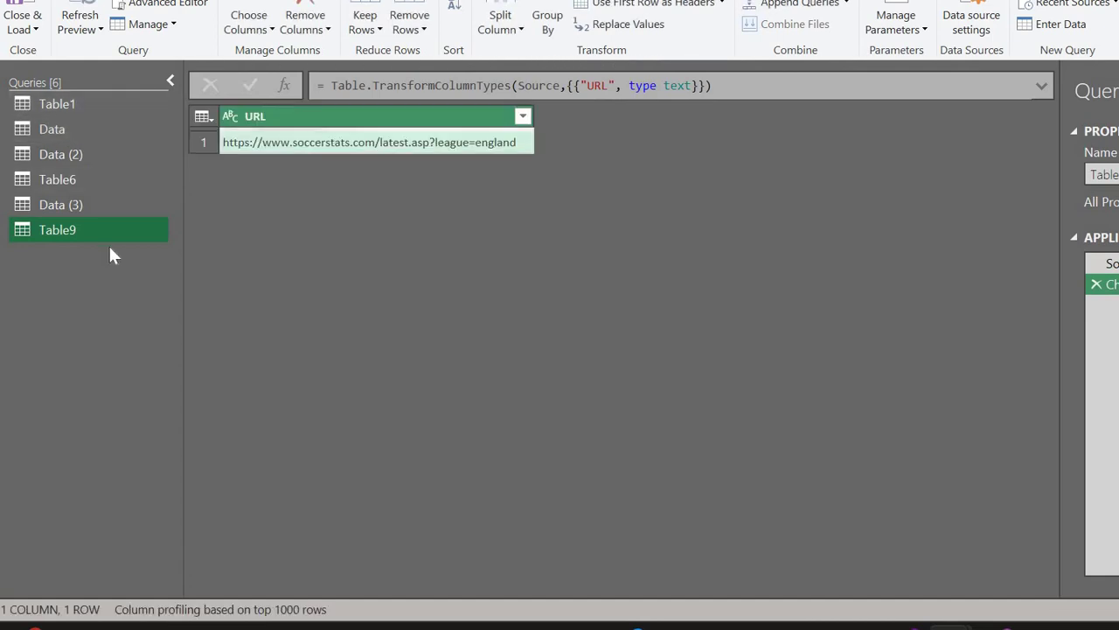
Copy the full M code of the Table6 query from the Advanced Editor
left_click(73, 183)
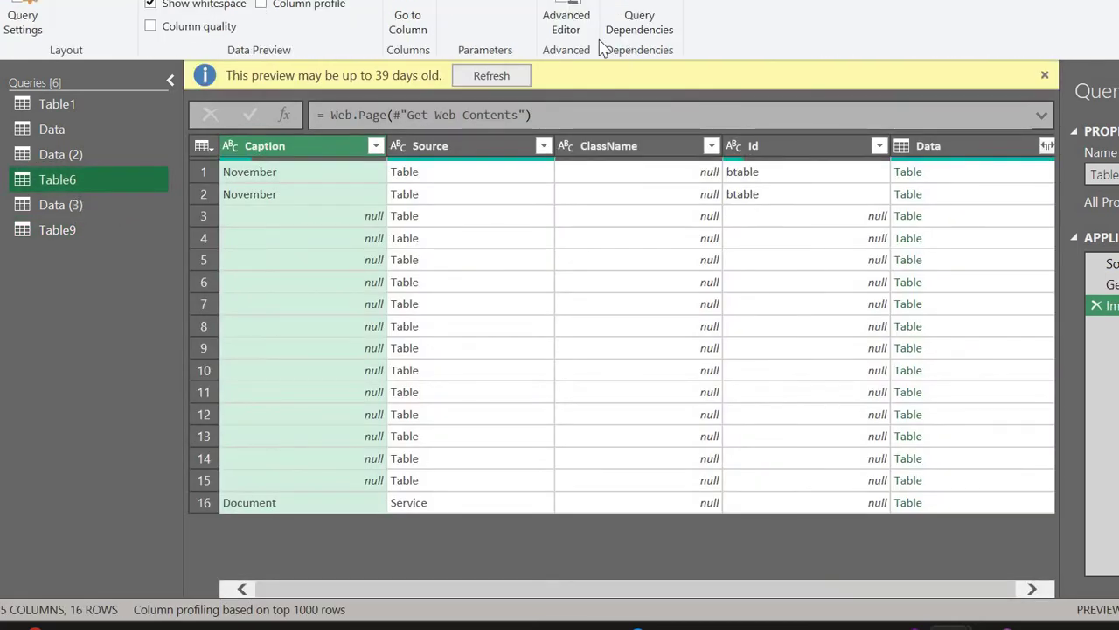
left_click(573, 22)
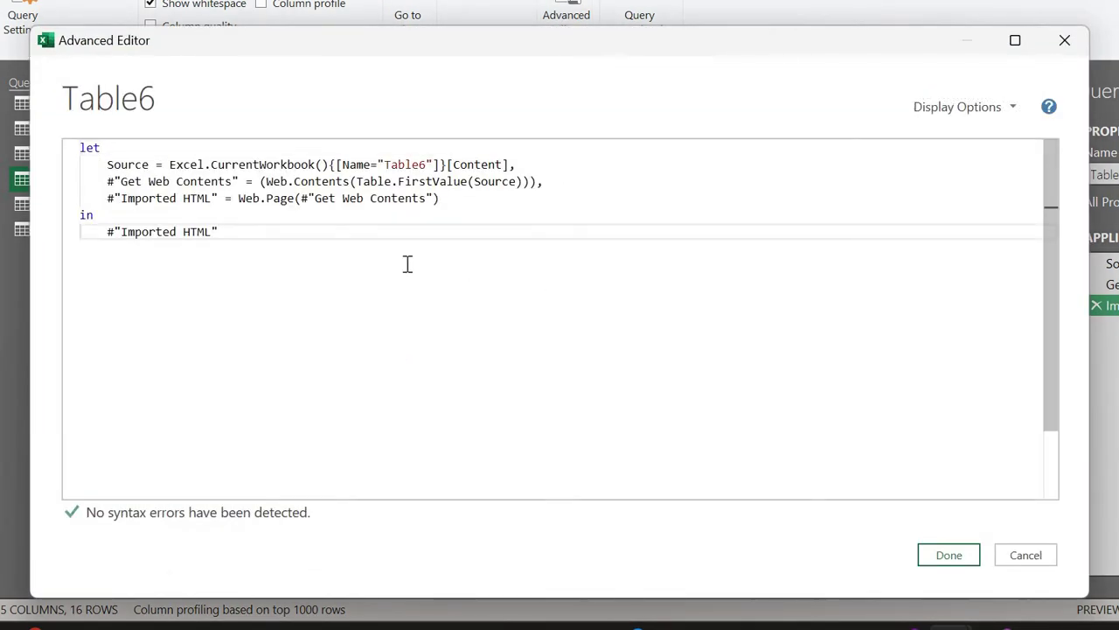
key("ctrl+a")
key("ctrl+c")
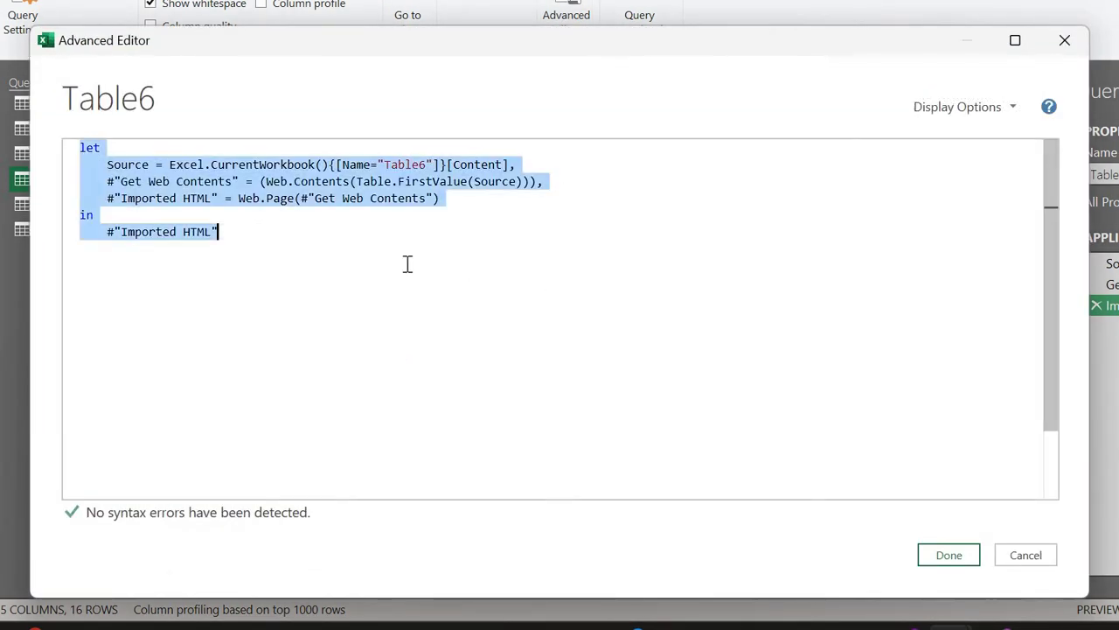
left_click(1065, 40)
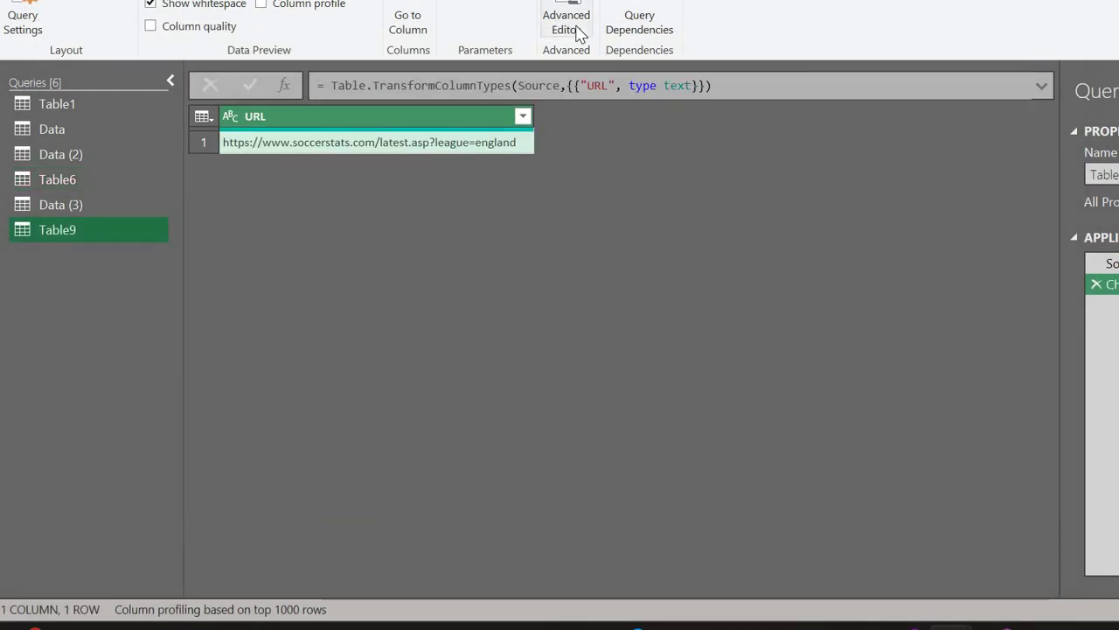
Replace the Table9 query's M code with the copied Table6 code and change its source table name to Table9
left_click(577, 33)
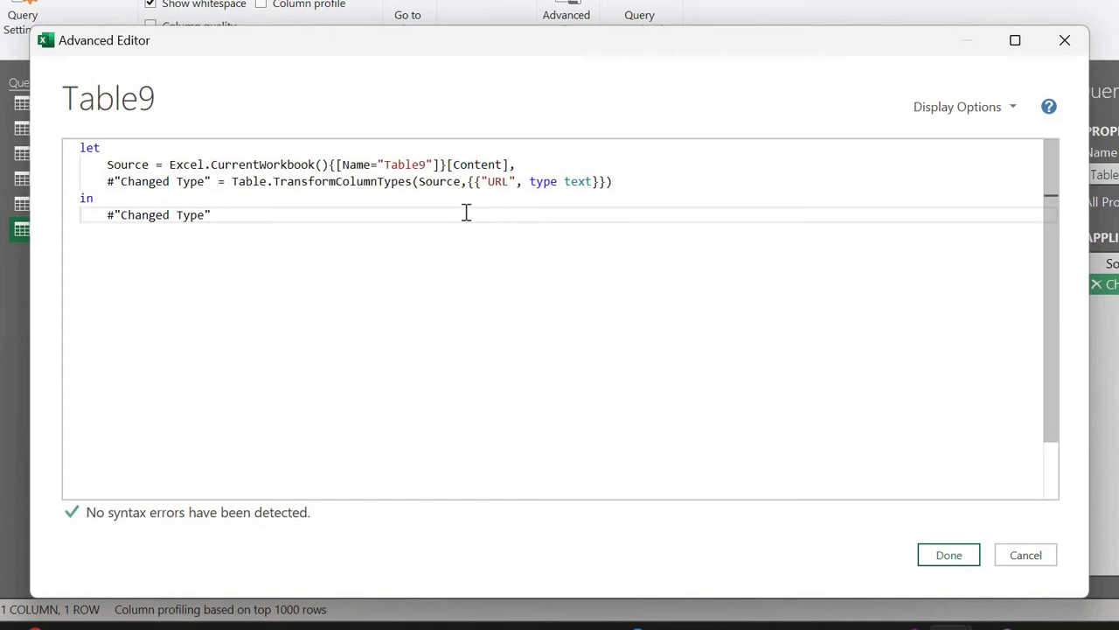
key("ctrl+a")
key("ctrl+v")
left_click(428, 164)
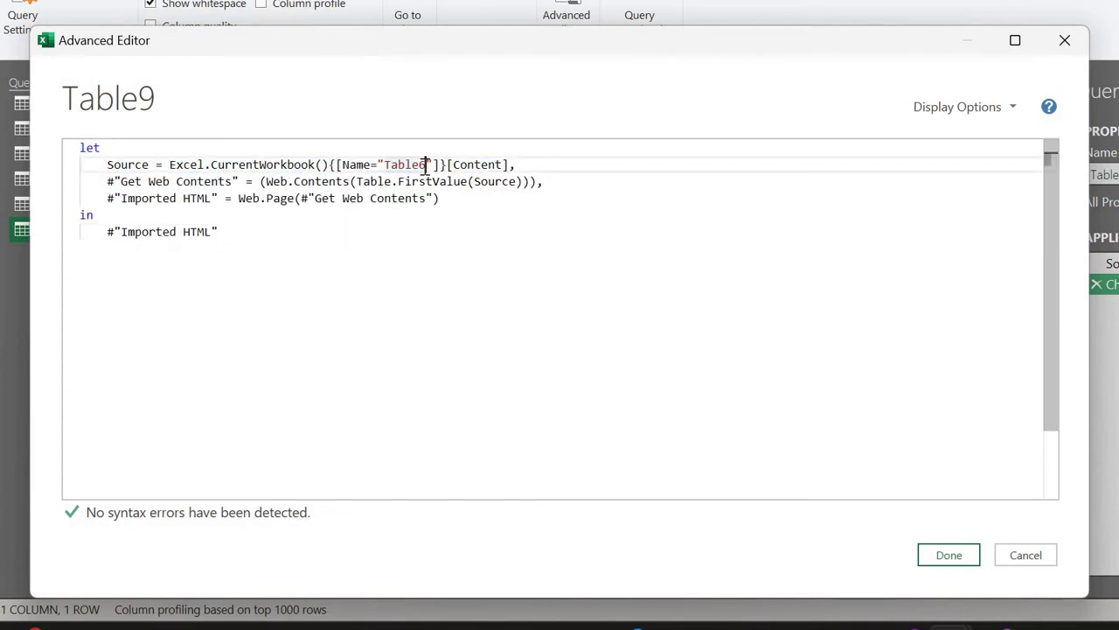
key("BackSpace")
type("9")
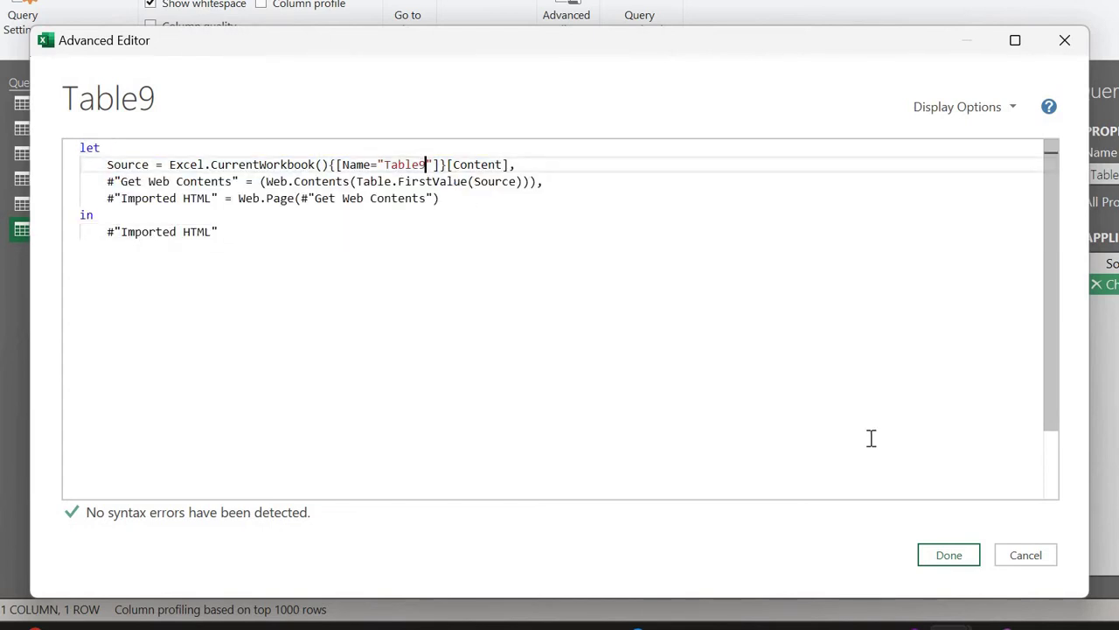
left_click(939, 556)
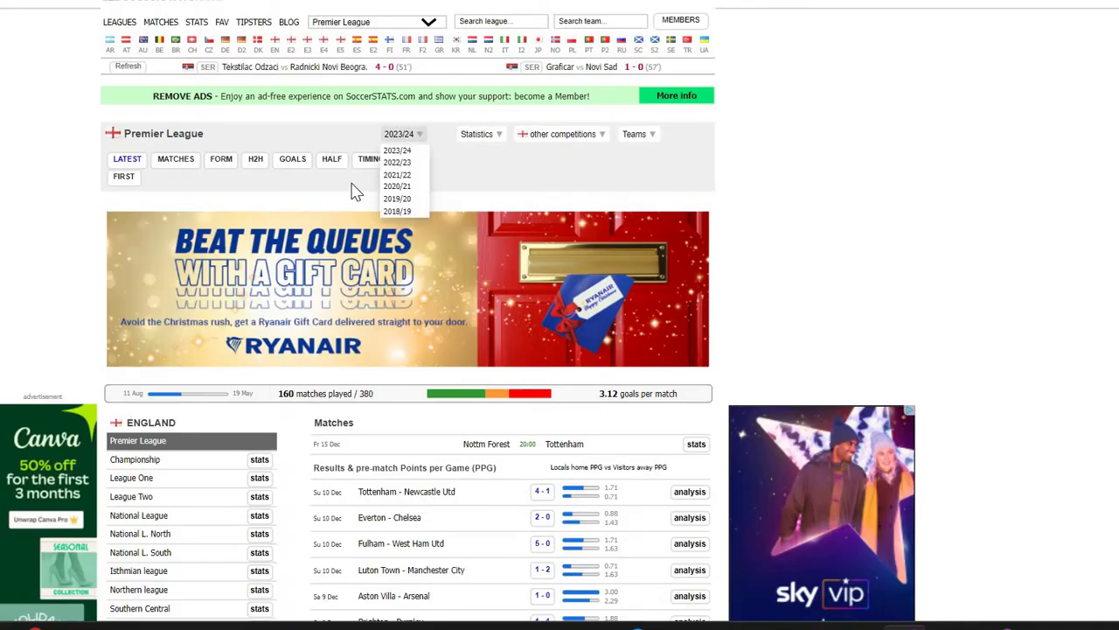
Examine the Goals by 15-min. segment table on the SoccerSTATS Premier League page, and return to the Power Query Editor
scroll(354, 193, "down", 10)
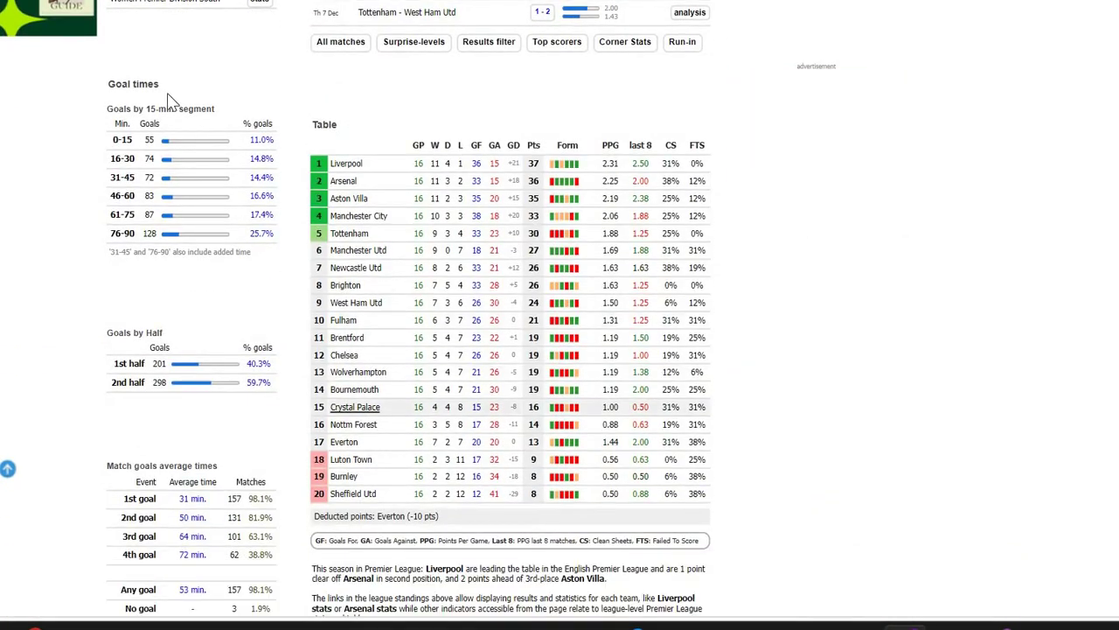
left_click_drag(107, 83, 50, 195)
left_click(50, 195)
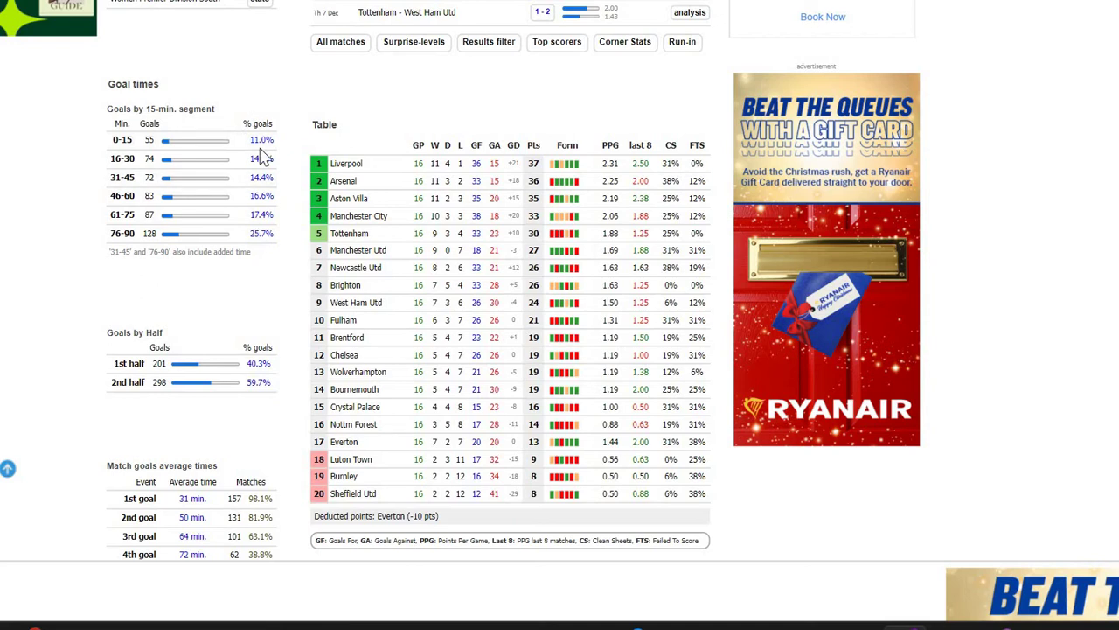
mouse_move(905, 624)
left_click(970, 559)
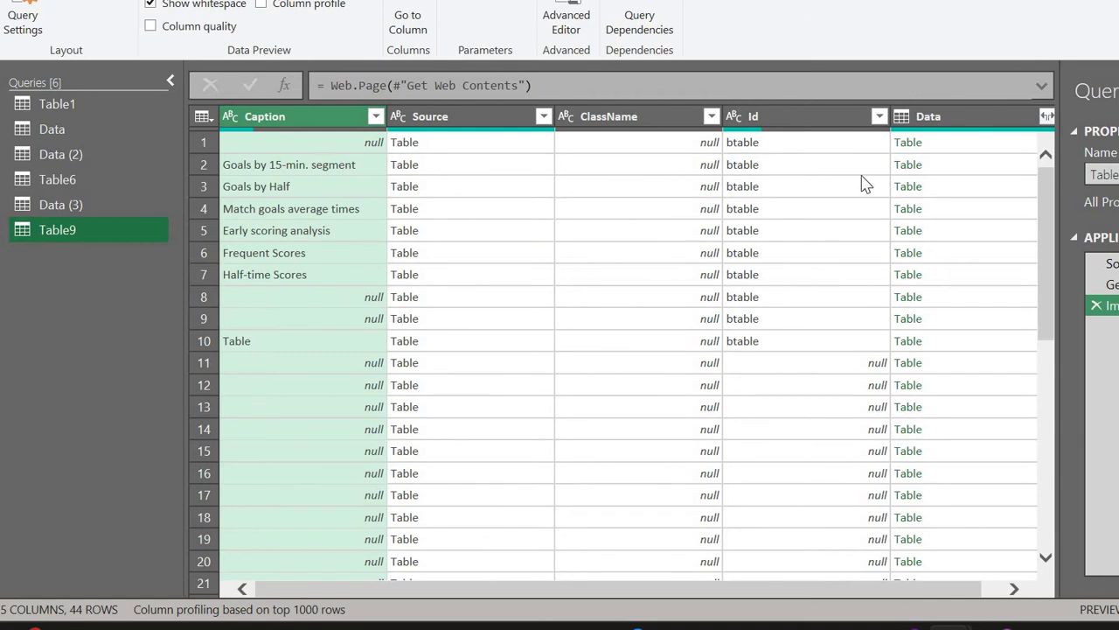
Add the Goals by 15-min. segment table from Table9 as a new query and load the queries into the workbook
left_click(930, 170)
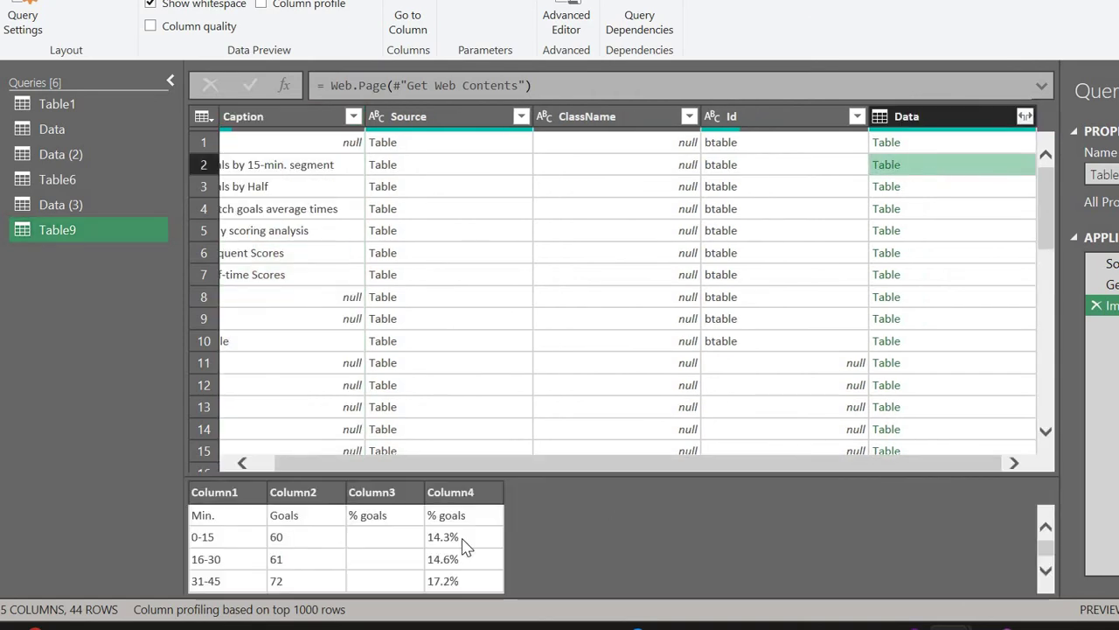
scroll(407, 556, "down", 1)
scroll(407, 557, "up", 1)
right_click(934, 170)
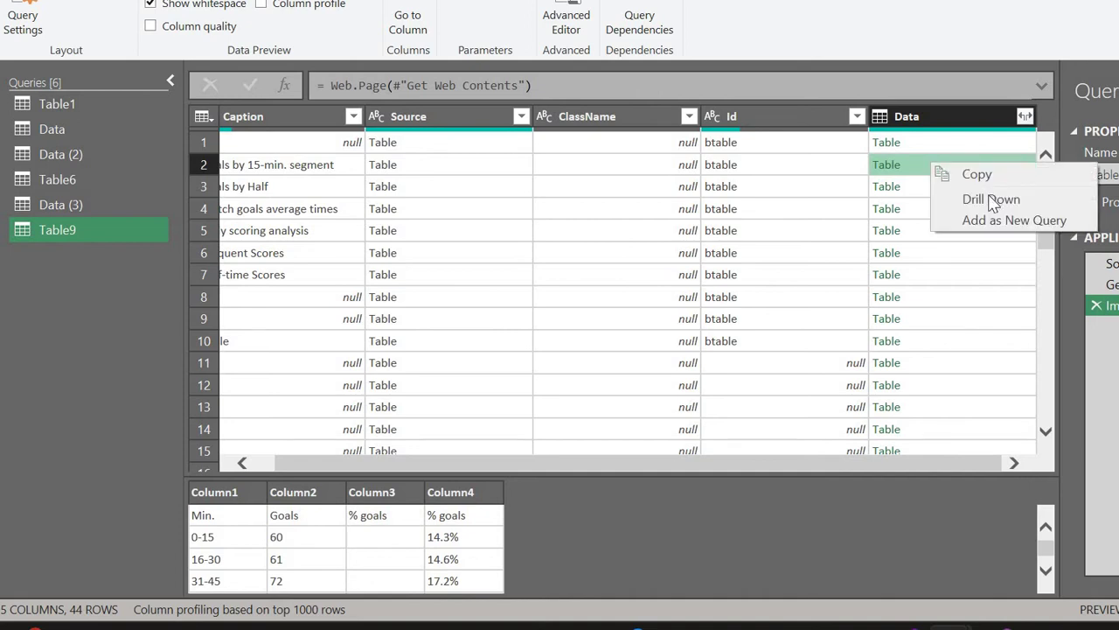
left_click(995, 220)
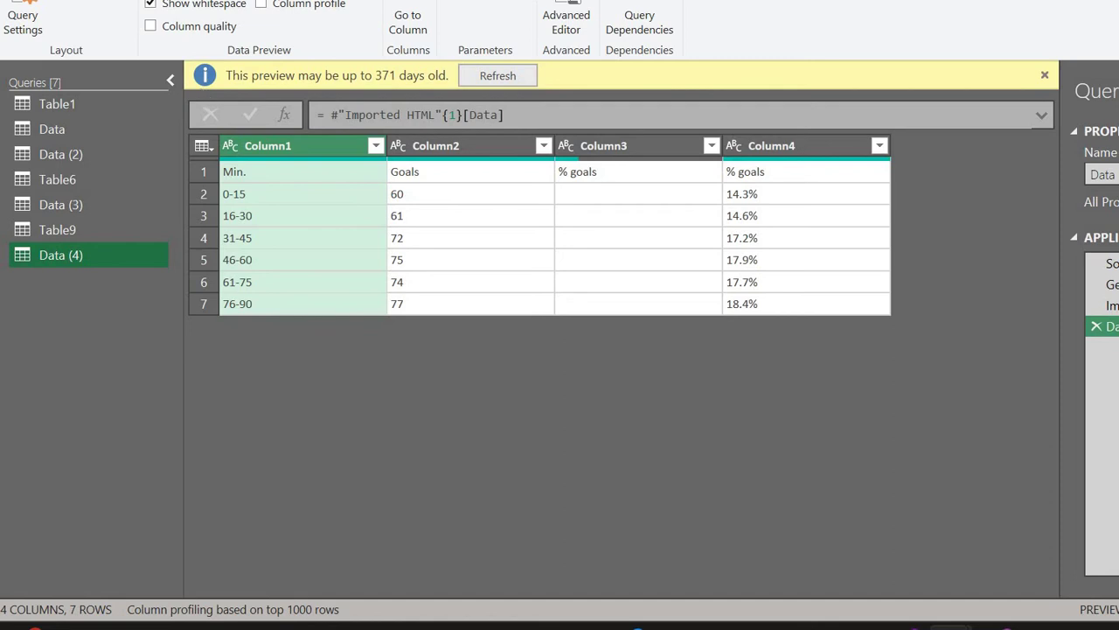
left_click(60, 1)
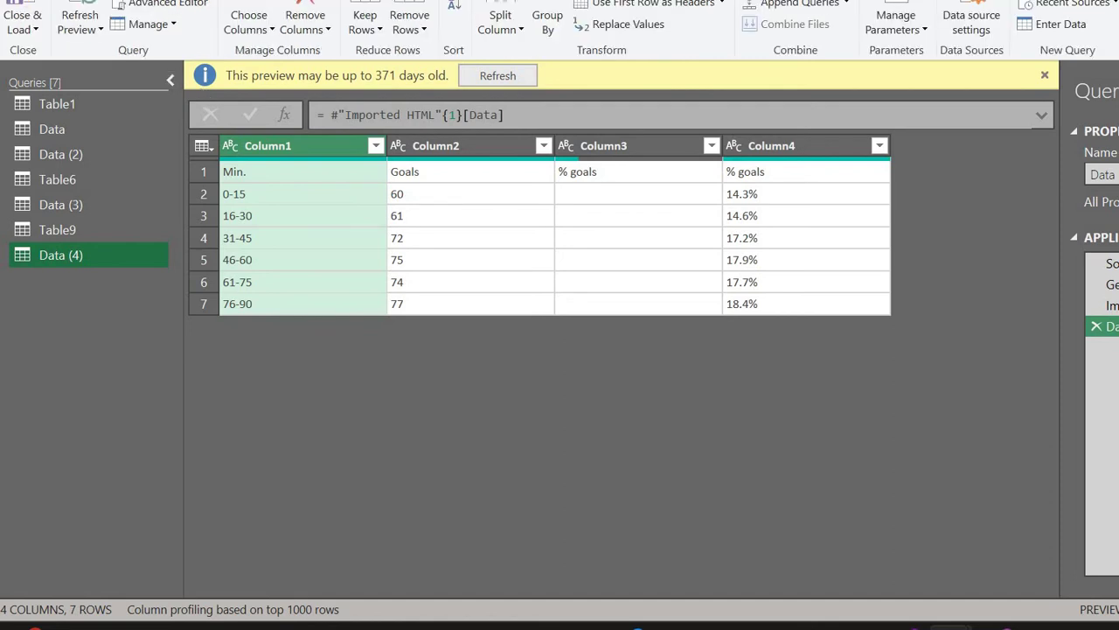
left_click(29, 12)
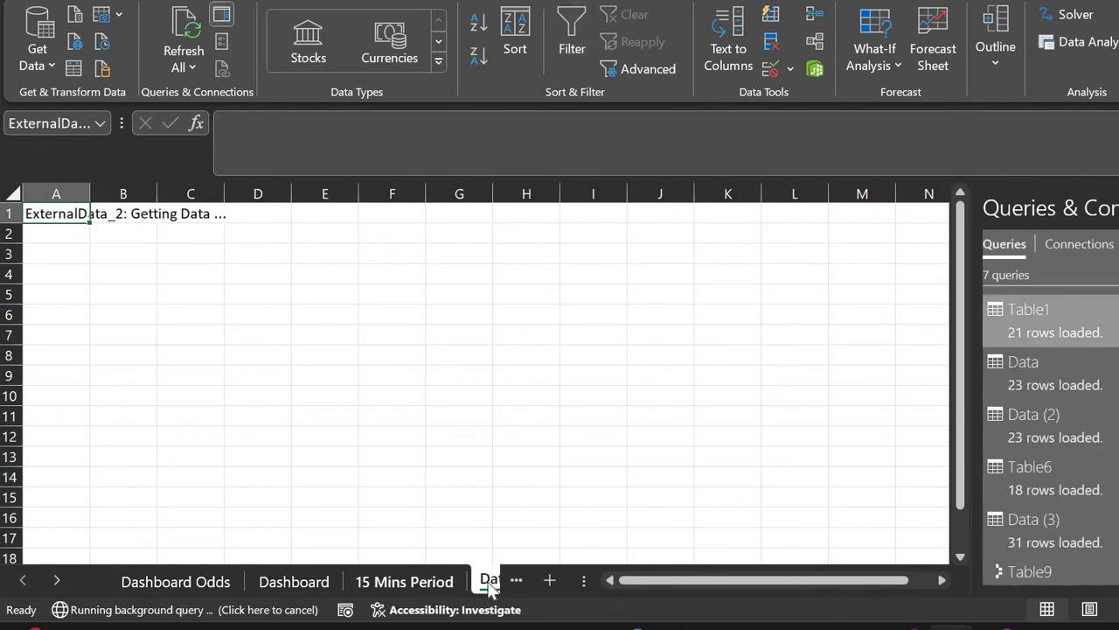
Check the newly loaded sheets, ending on Data (4), and close the list of queries and connections
left_click(516, 584)
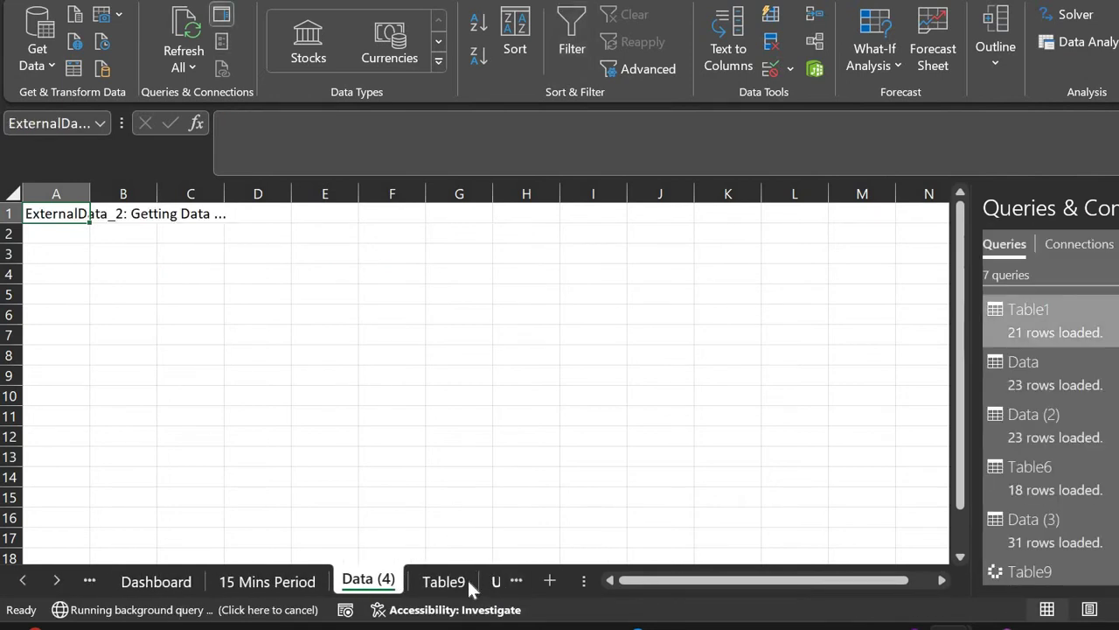
left_click(463, 580)
left_click(496, 581)
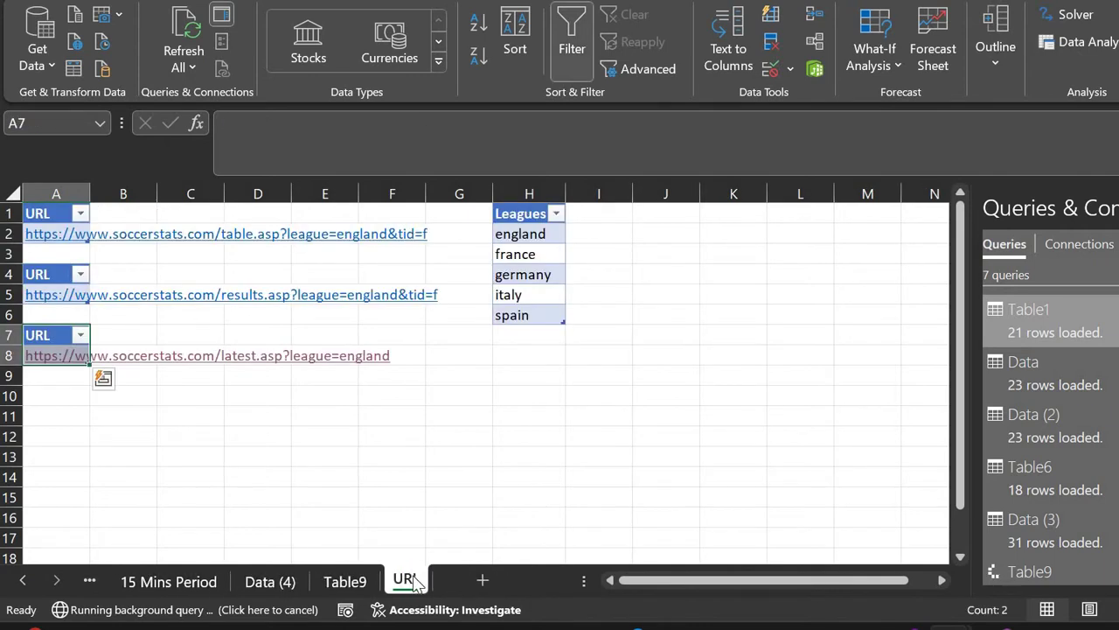
left_click(289, 584)
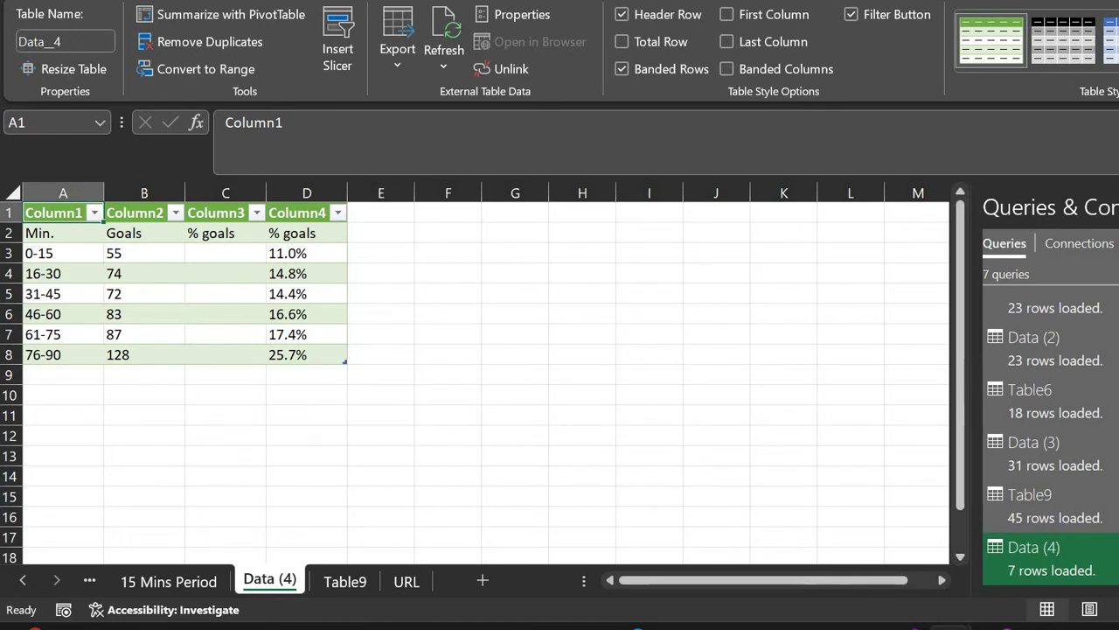
left_click(1118, 207)
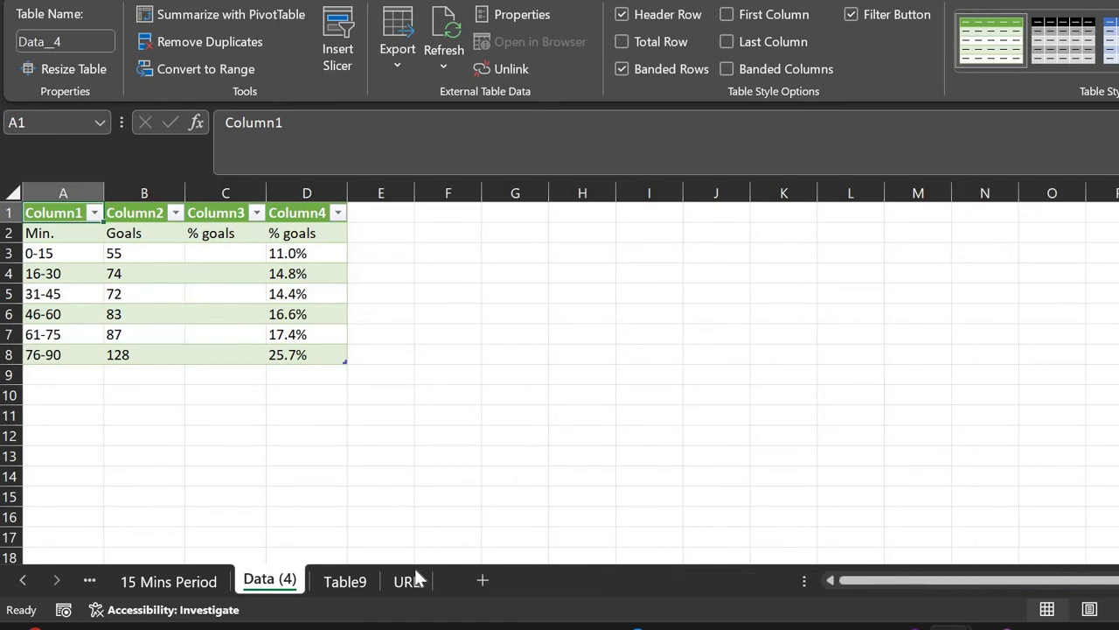
Review the link formula in cell A8 of the URL sheet and its league cell M1 on Dashboard, and return to 15 Mins Period
left_click(408, 581)
key("Down")
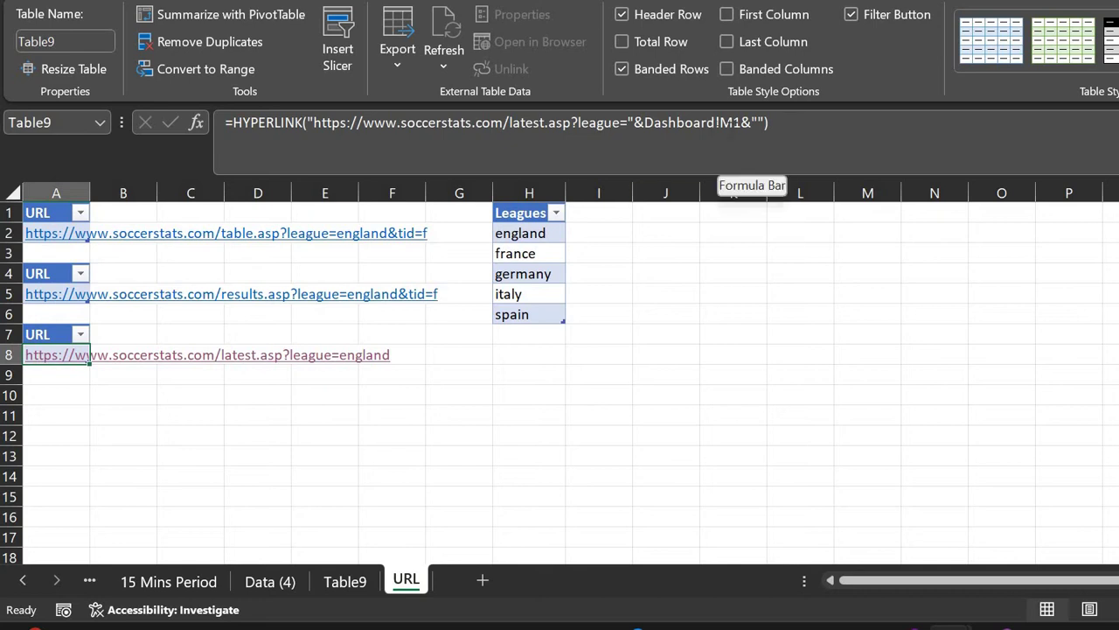
left_click(150, 590)
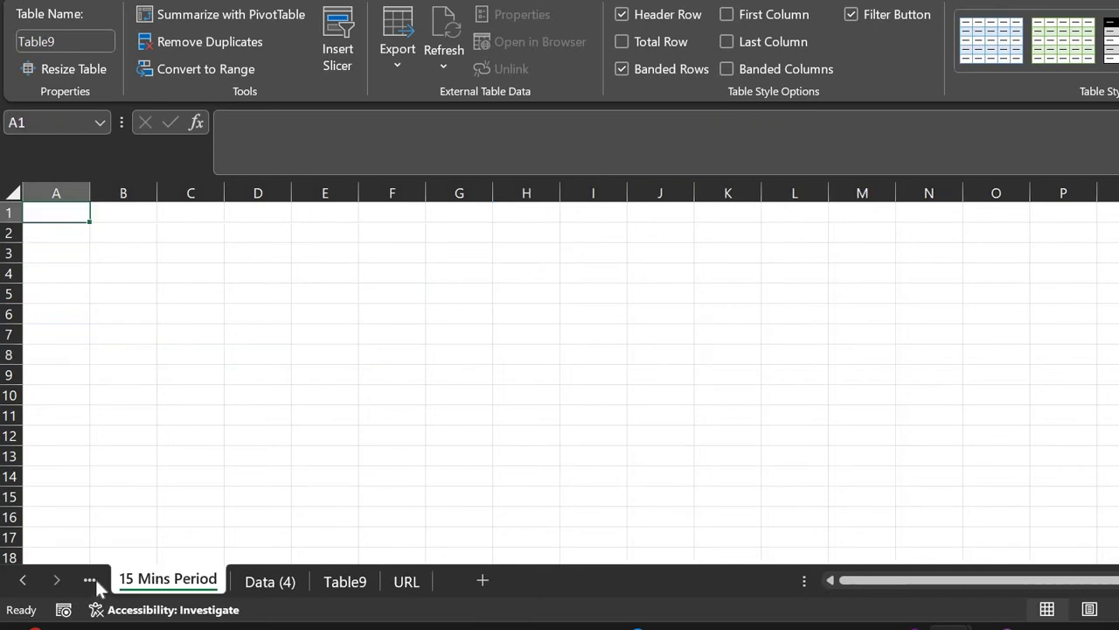
left_click(90, 582)
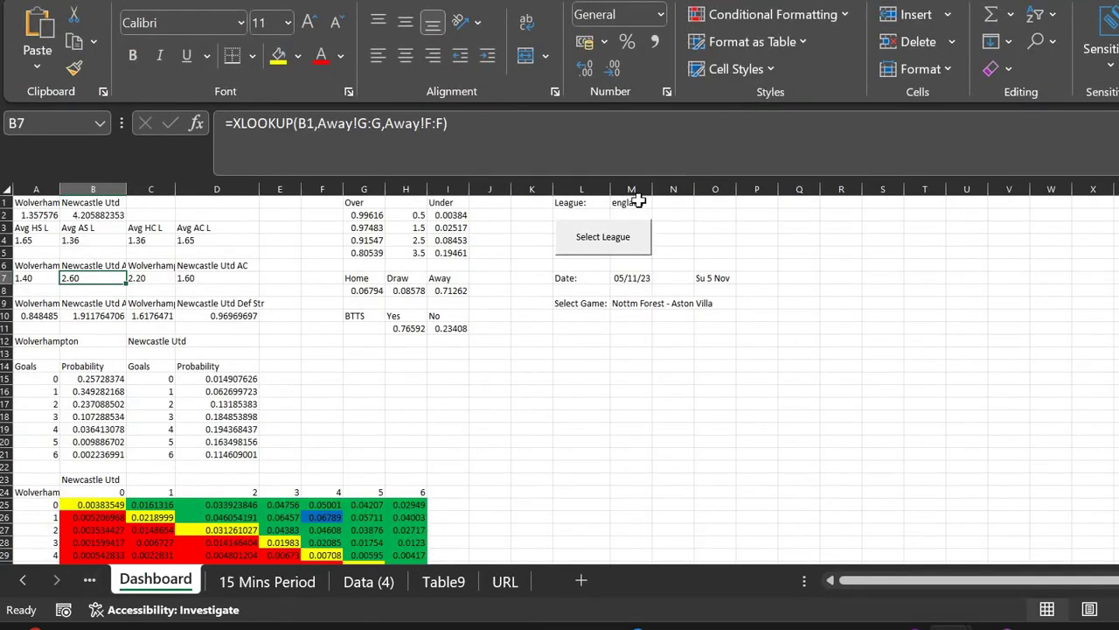
left_click(506, 586)
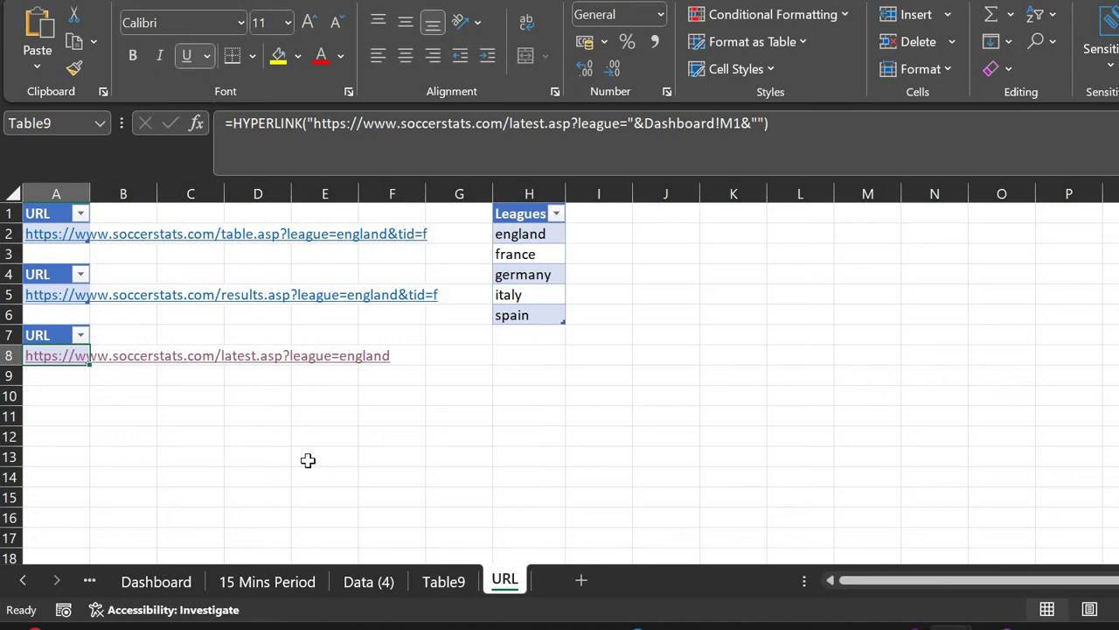
left_click(296, 579)
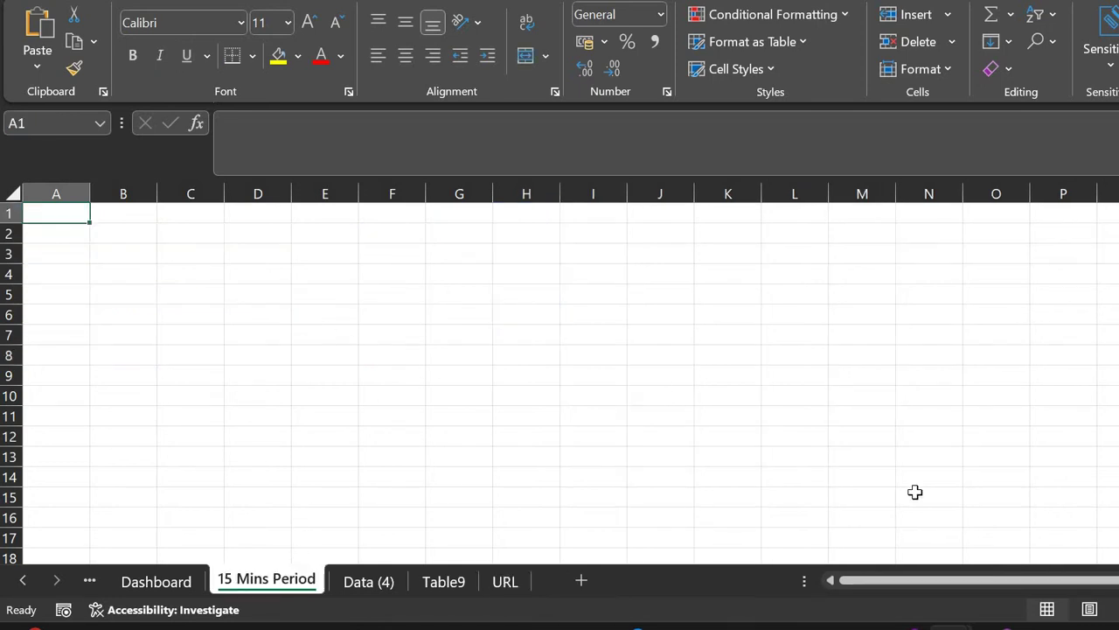
Examine the 15 min Period sheet layout in the finished reference workbook, and return to the Predictor from scratch workbook
mouse_move(936, 624)
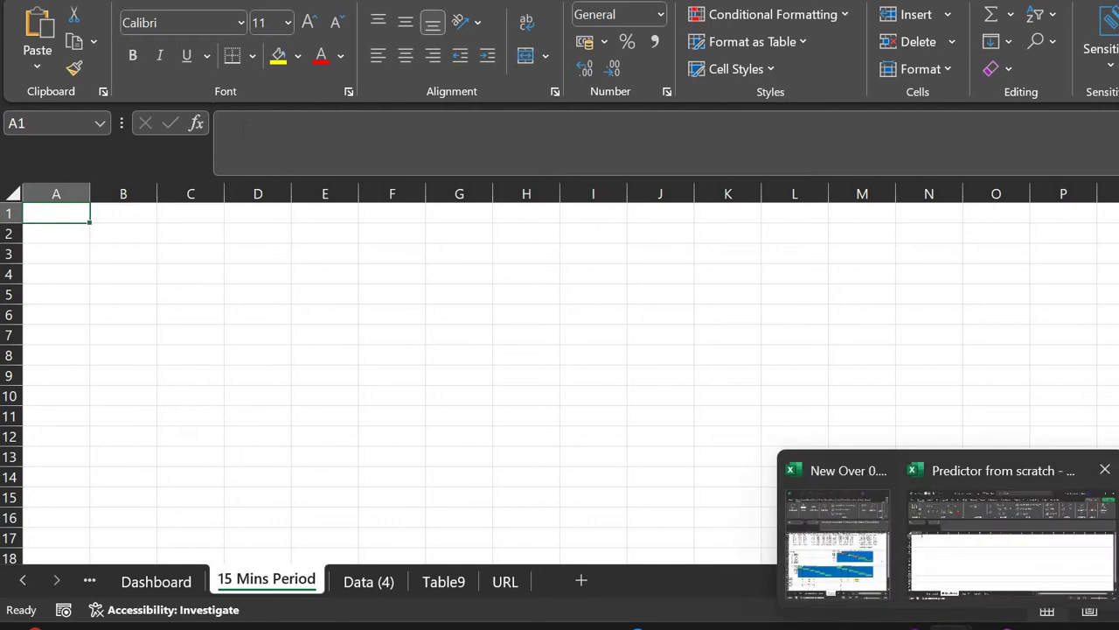
key("alt+Tab")
scroll(210, 236, "left", 3)
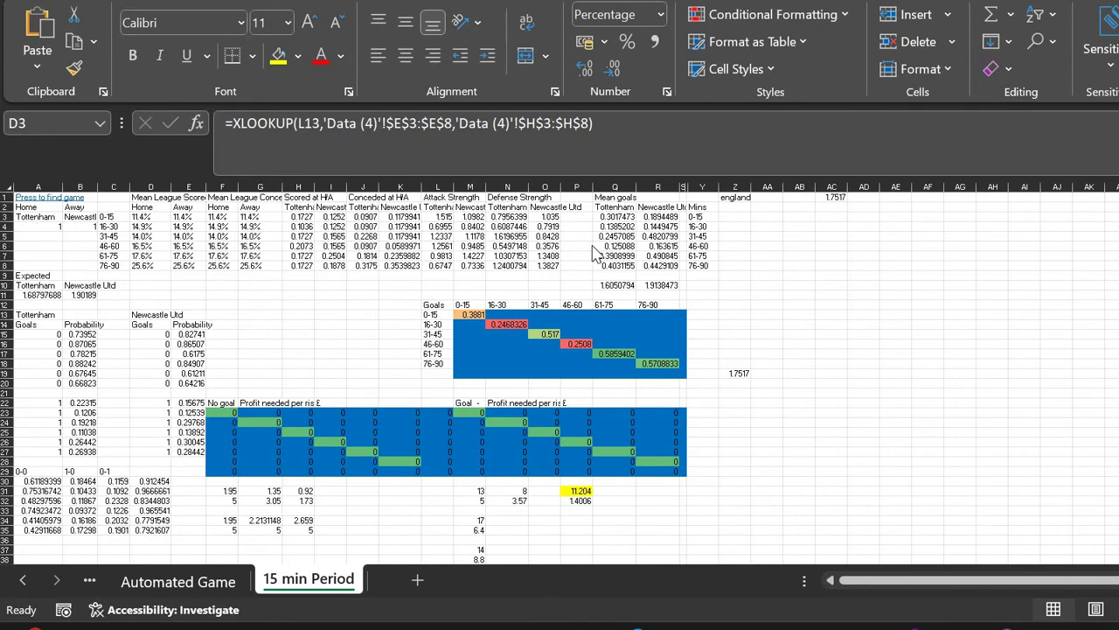
left_click(1005, 566)
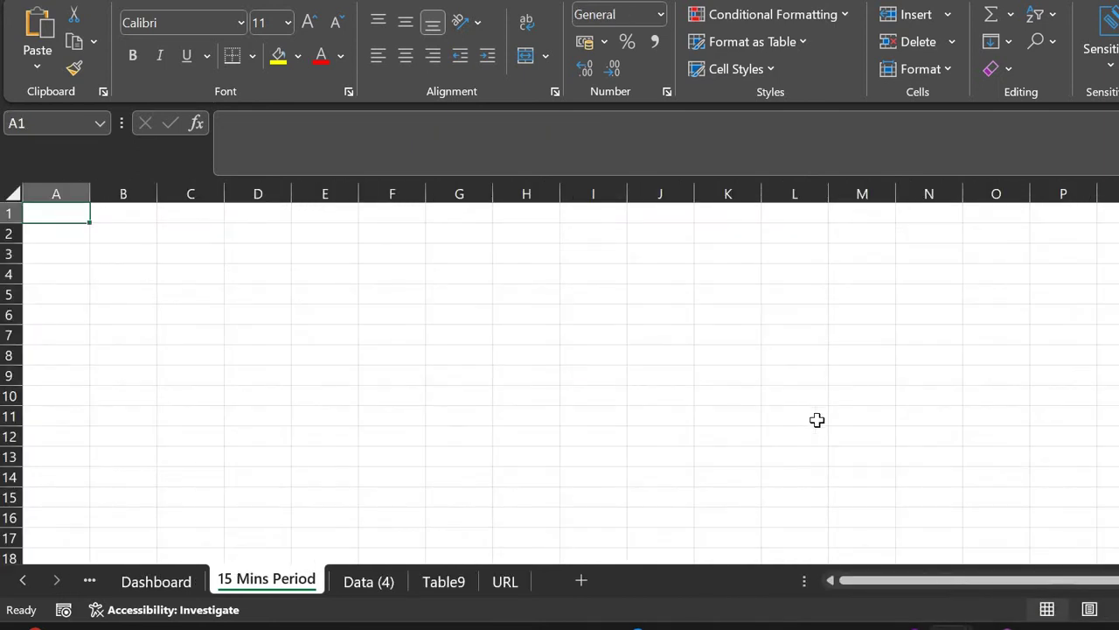
Enter the headers Home in A1 and Away in B1 of the 15 Mins Period sheet
type("Home")
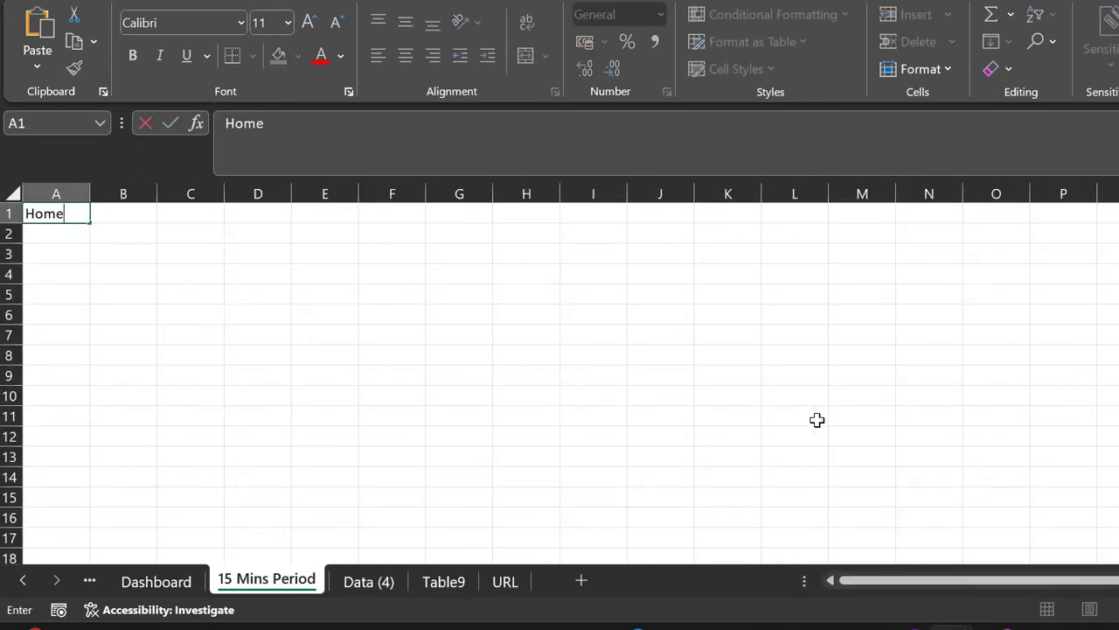
key("Tab")
type("A")
key("Return")
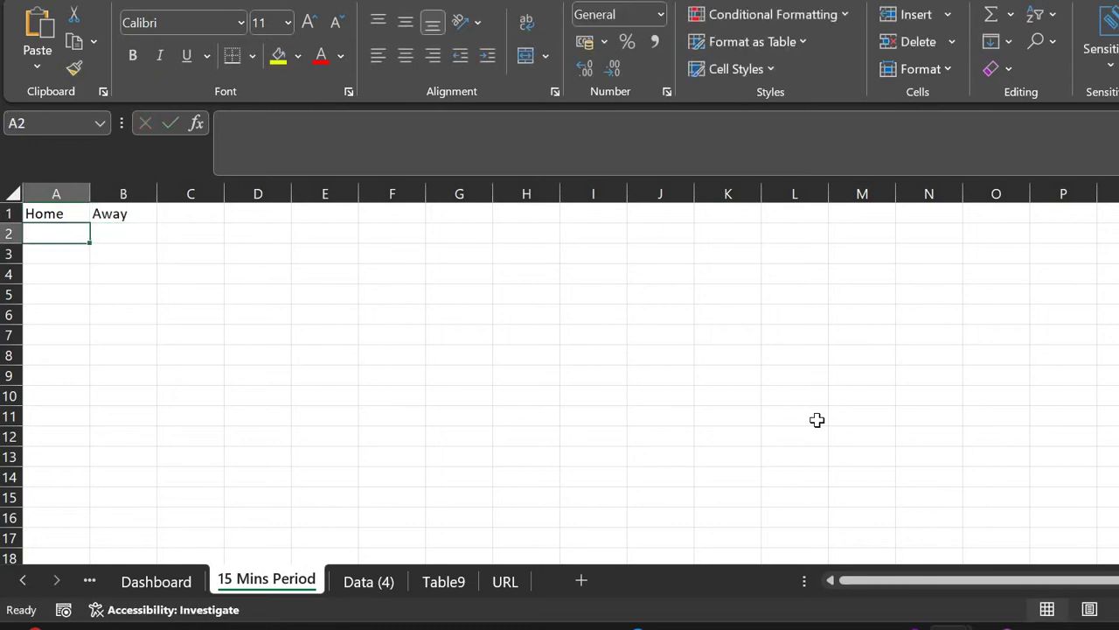
Link cell A2 to the home team with =Dashboard!A1 and widen column A to fit the team name
type("=")
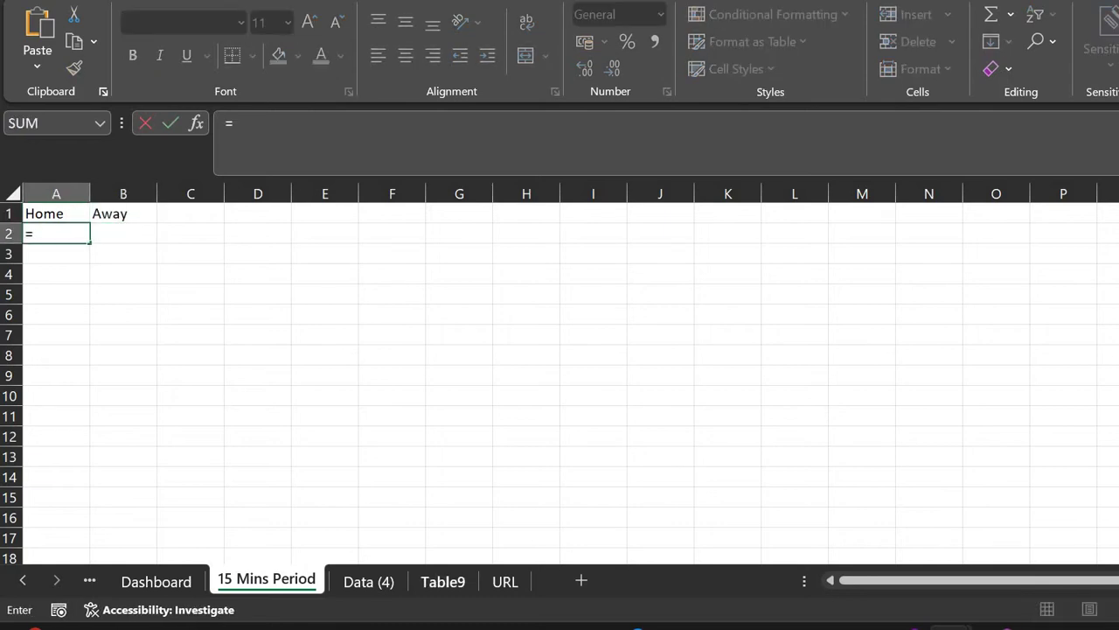
left_click(180, 586)
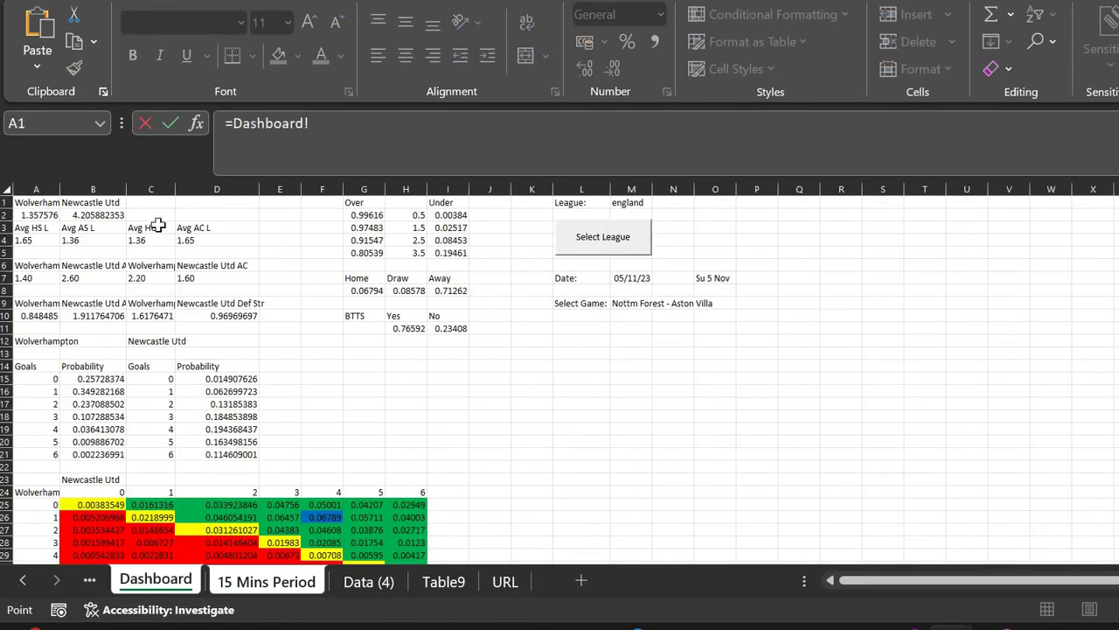
left_click(46, 199)
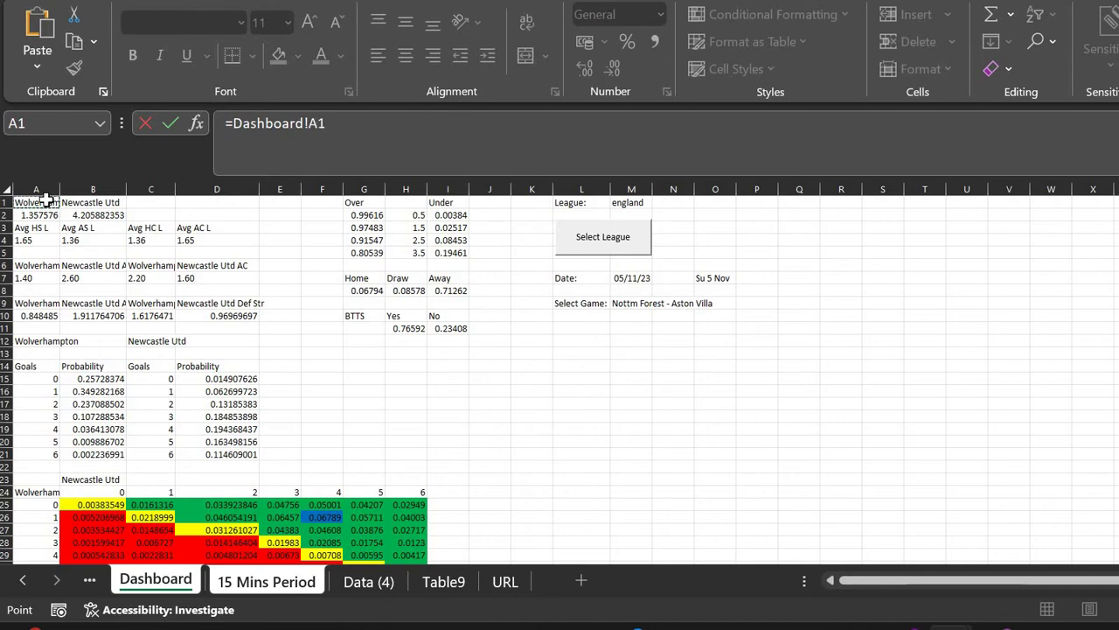
key("Return")
key("Up")
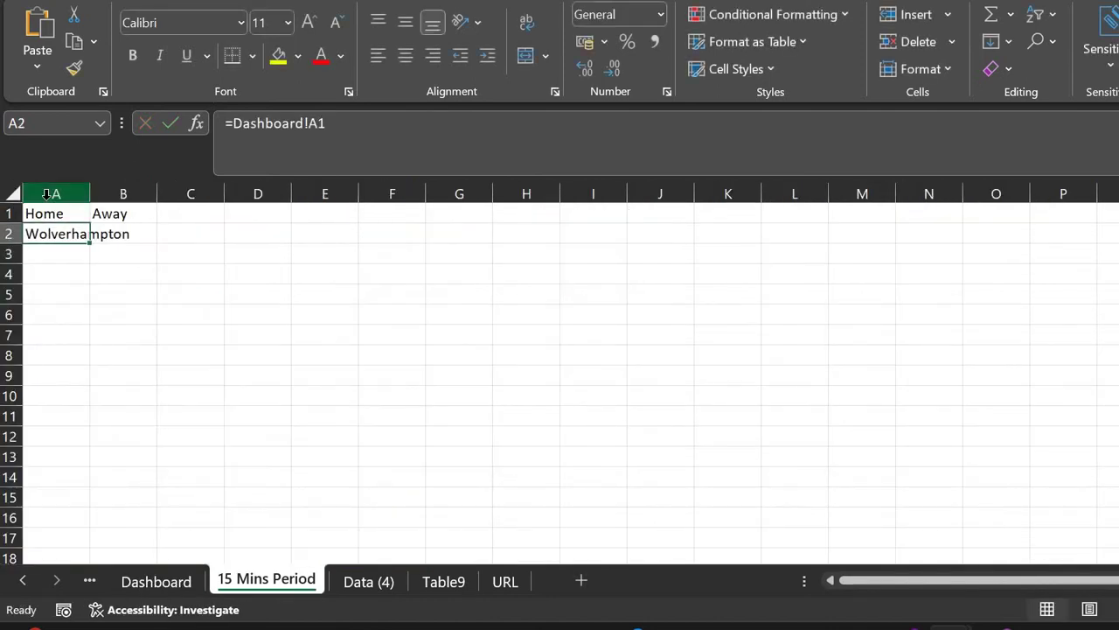
key("Right")
left_click_drag(90, 193, 138, 207)
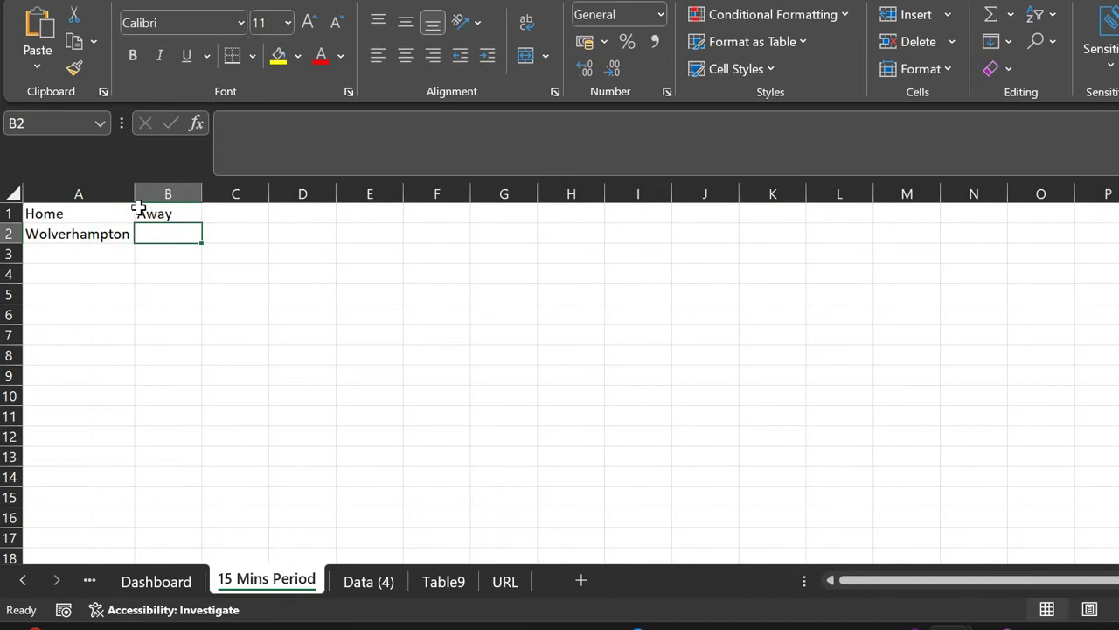
Link cell B2 to the away team with =Dashboard!B1
type("=")
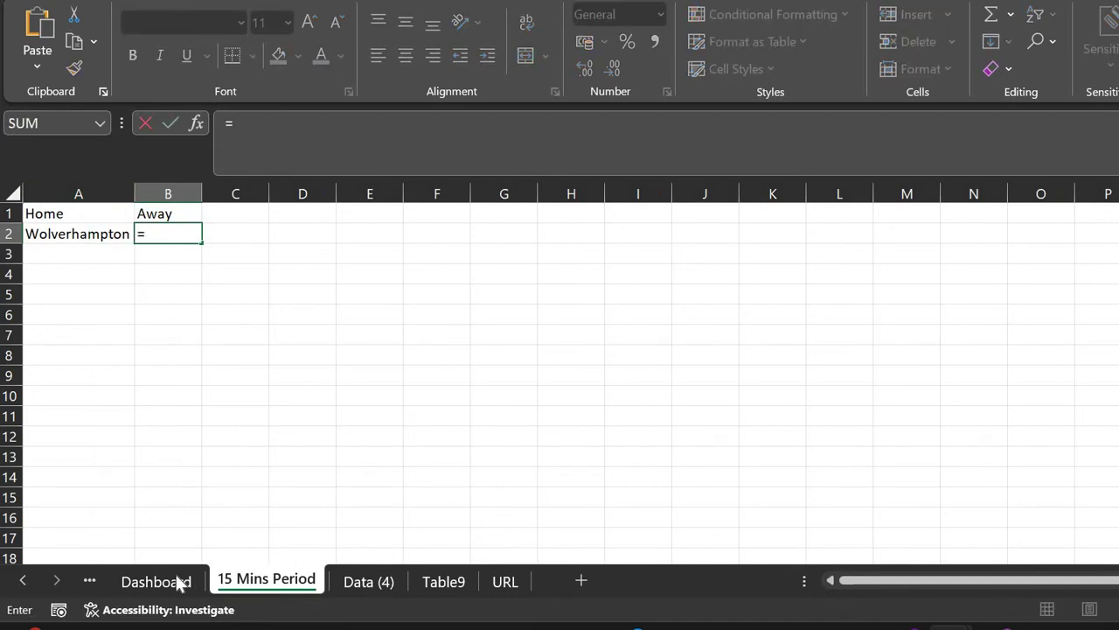
left_click(175, 581)
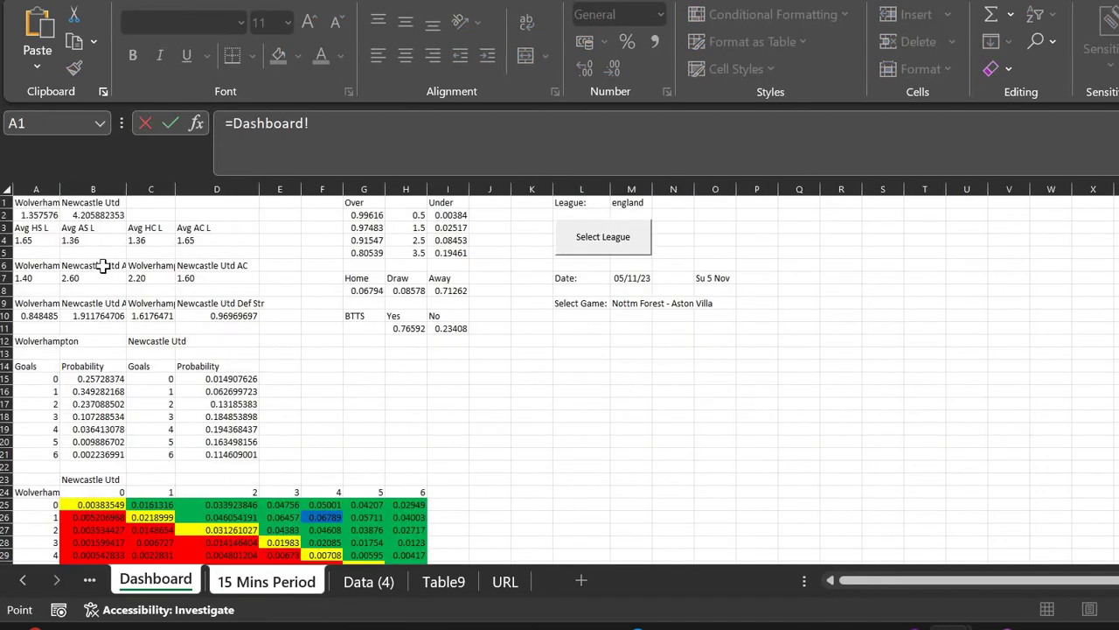
left_click(93, 204)
key("Return")
key("Up")
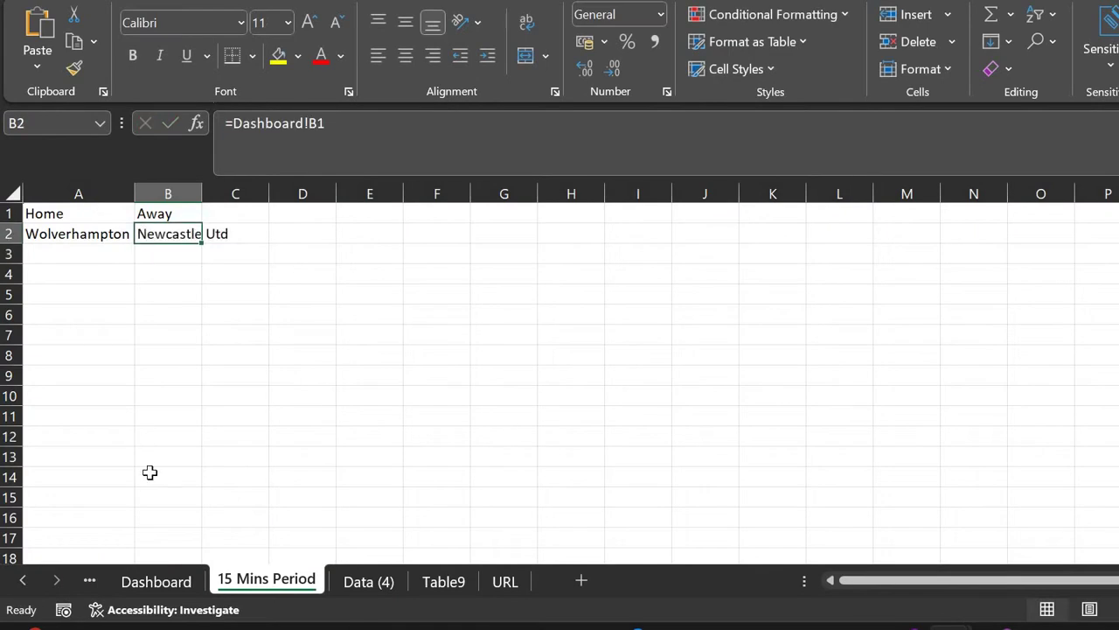
Split the selected game in M9 into team names by entering =TEXTSPLIT(M9," - ") in A1 of the Dashboard sheet
left_click(179, 579)
key("Up")
key("Up")
key("Up")
key("Up")
key("Up")
key("Up")
key("Left")
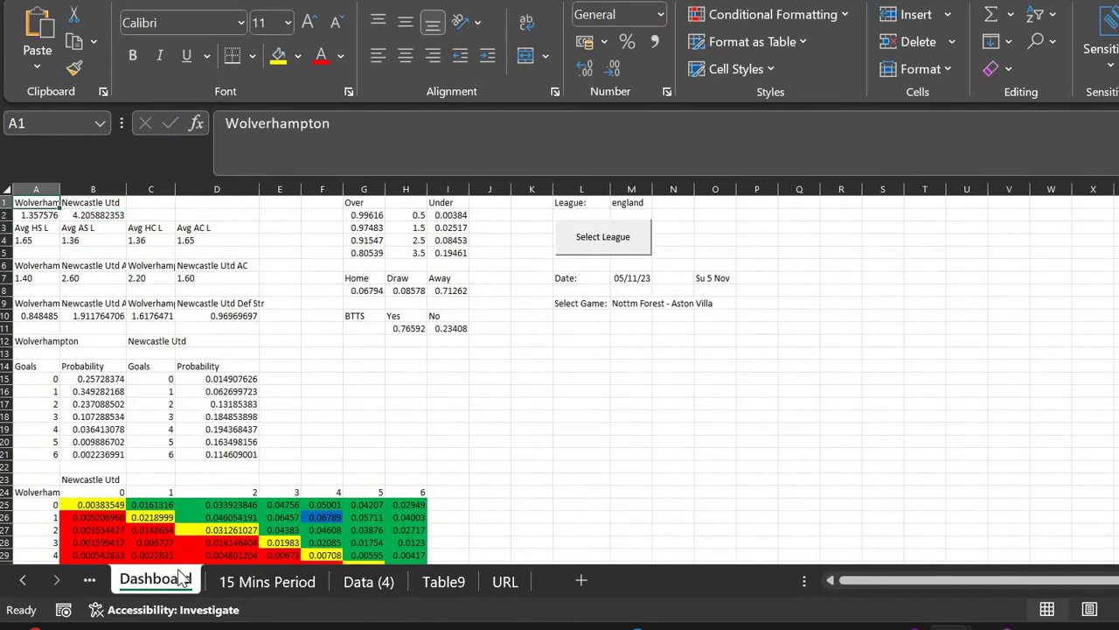
type("=textspl")
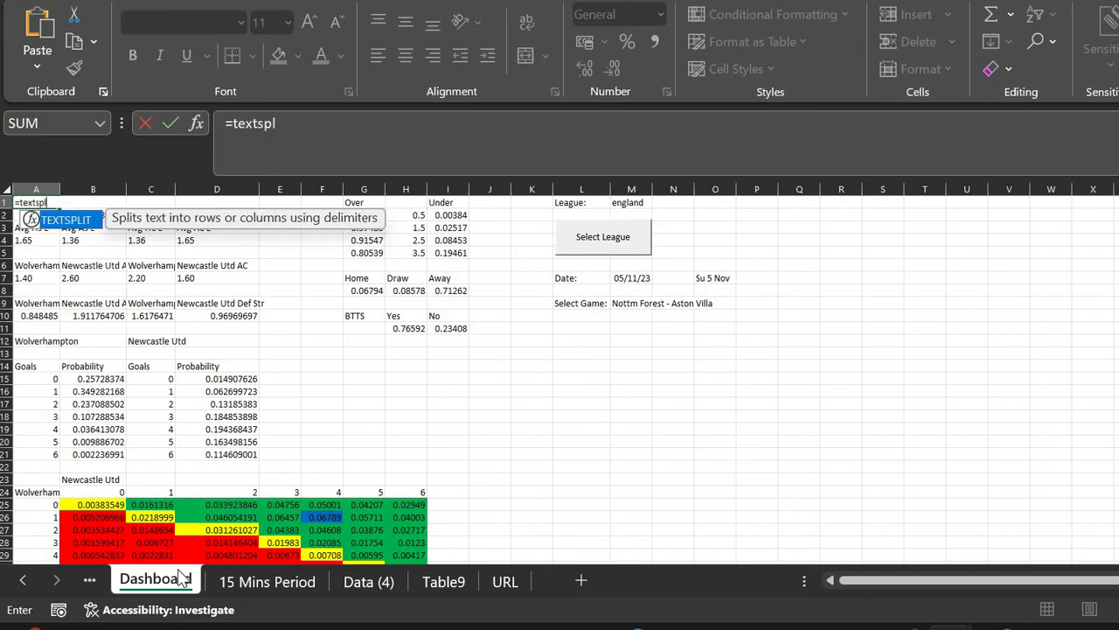
key("Tab")
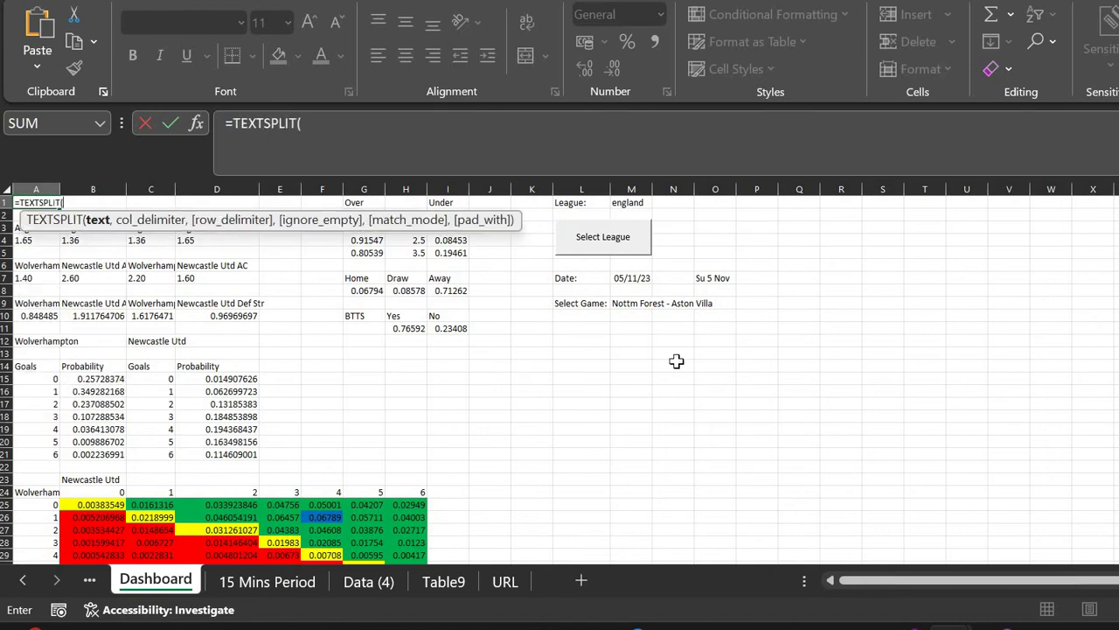
left_click(632, 304)
type(",\" - ")
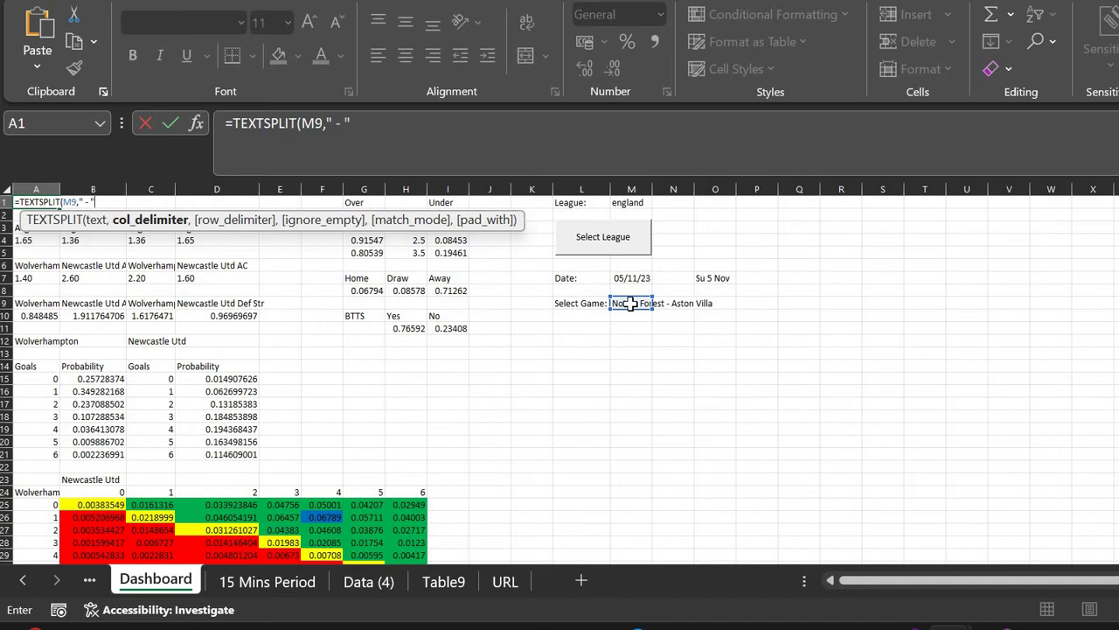
type("\")")
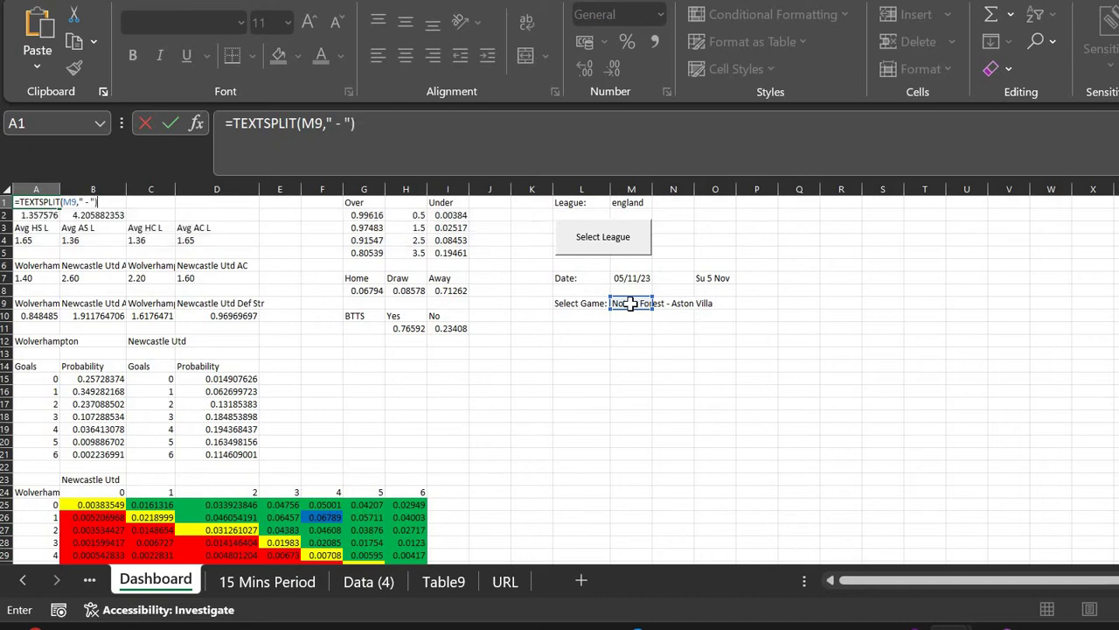
key("Return")
Clear the old away team from Dashboard cell B1 to make room for the split result
key("Up")
key("Right")
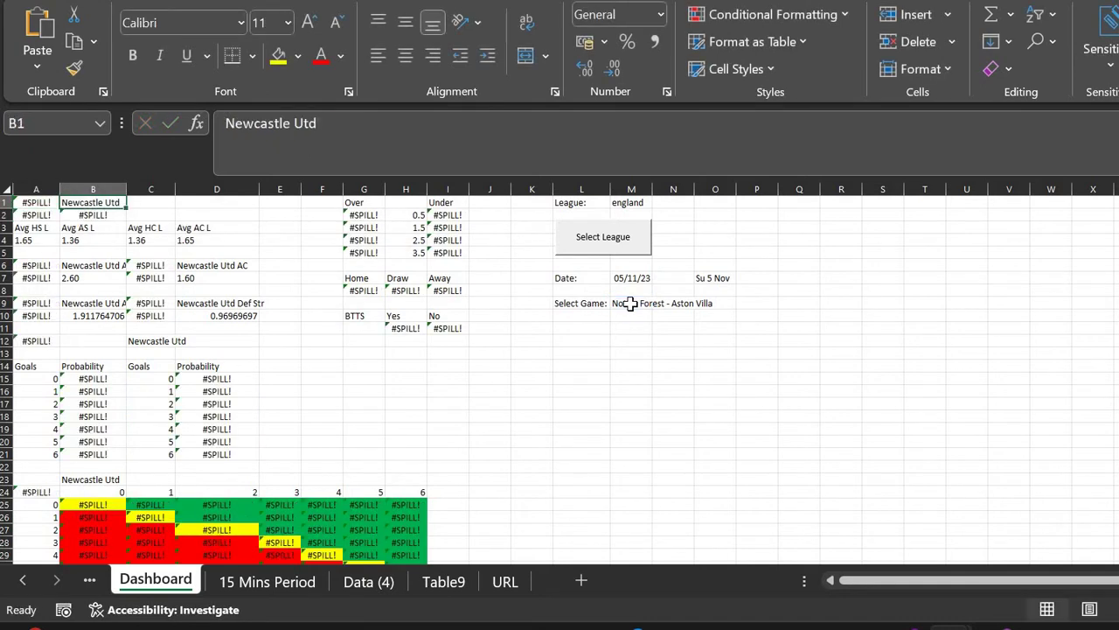
key("Delete")
key("Left")
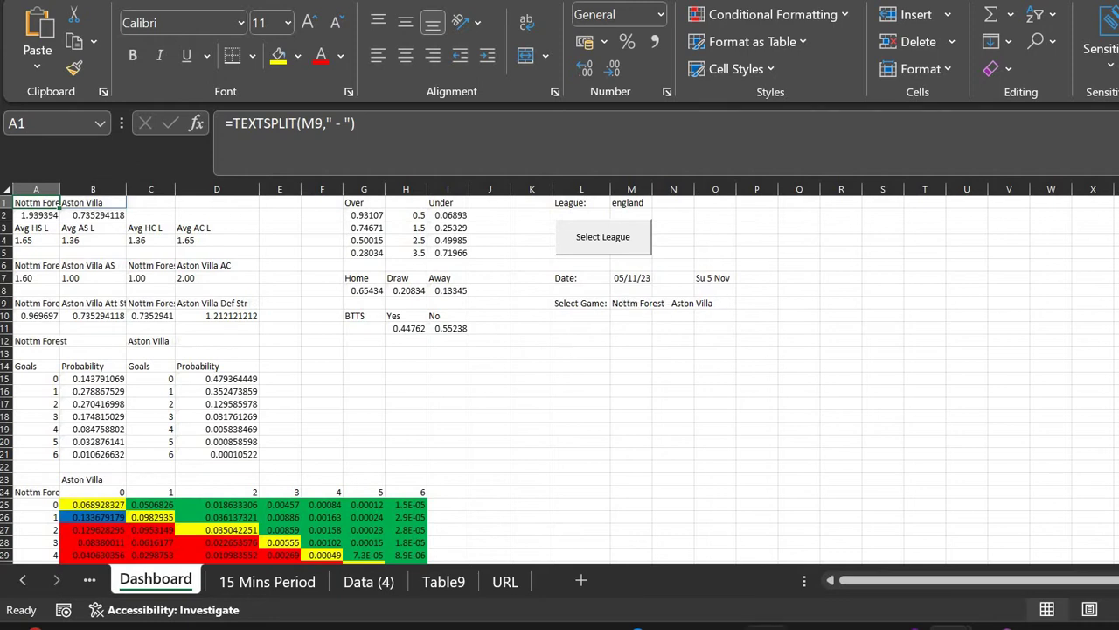
Widen column B of the 15 Mins Period sheet to fit the away team name
left_click(280, 582)
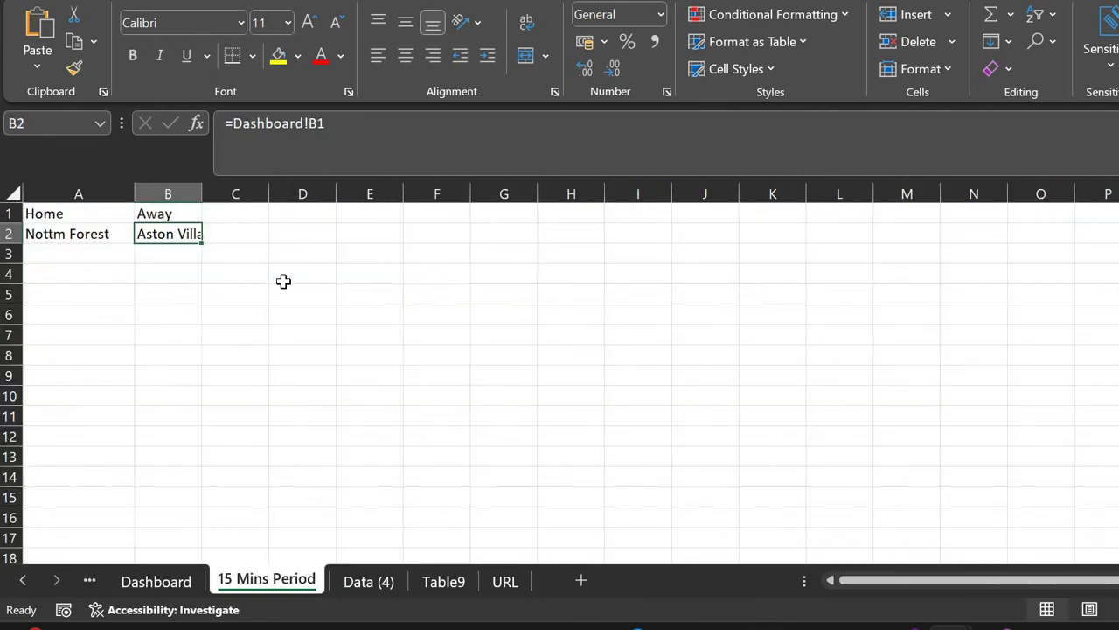
double_click(202, 193)
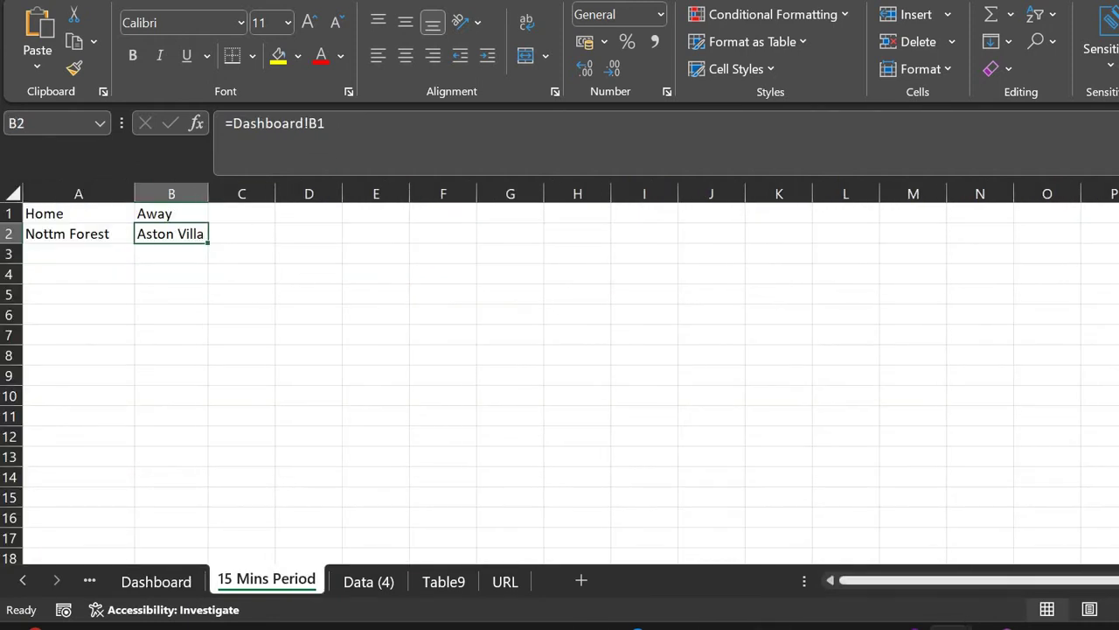
Copy the Mean League Scored and Mean League Conceded headers in D1:G1 from the reference workbook's 15 min Period sheet
left_click(839, 533)
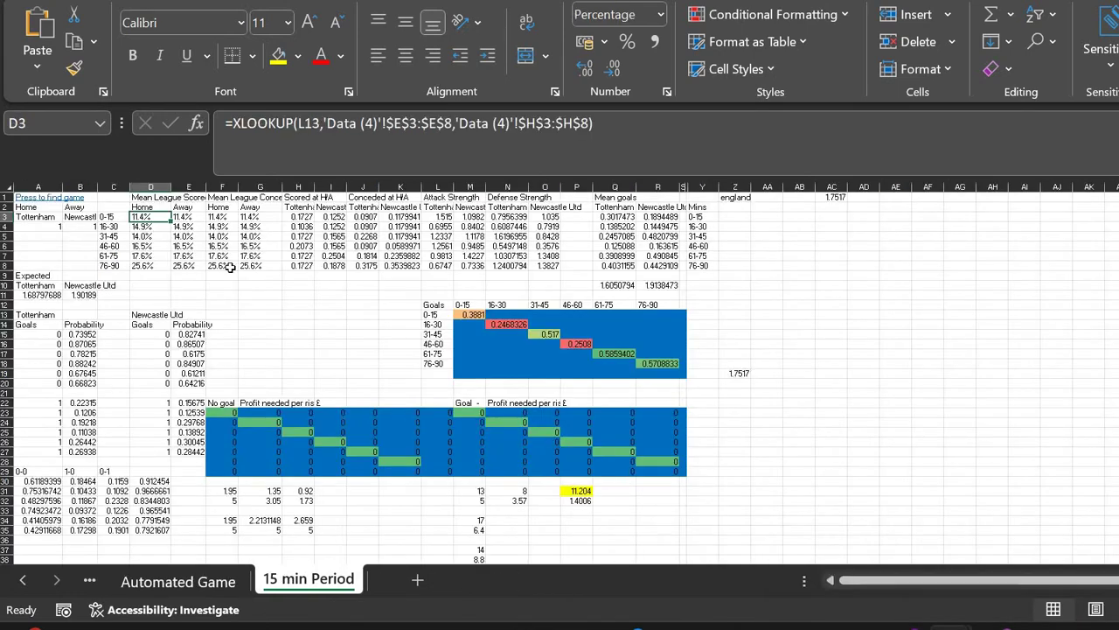
key("Left")
key("Right")
key("Right")
key("Up")
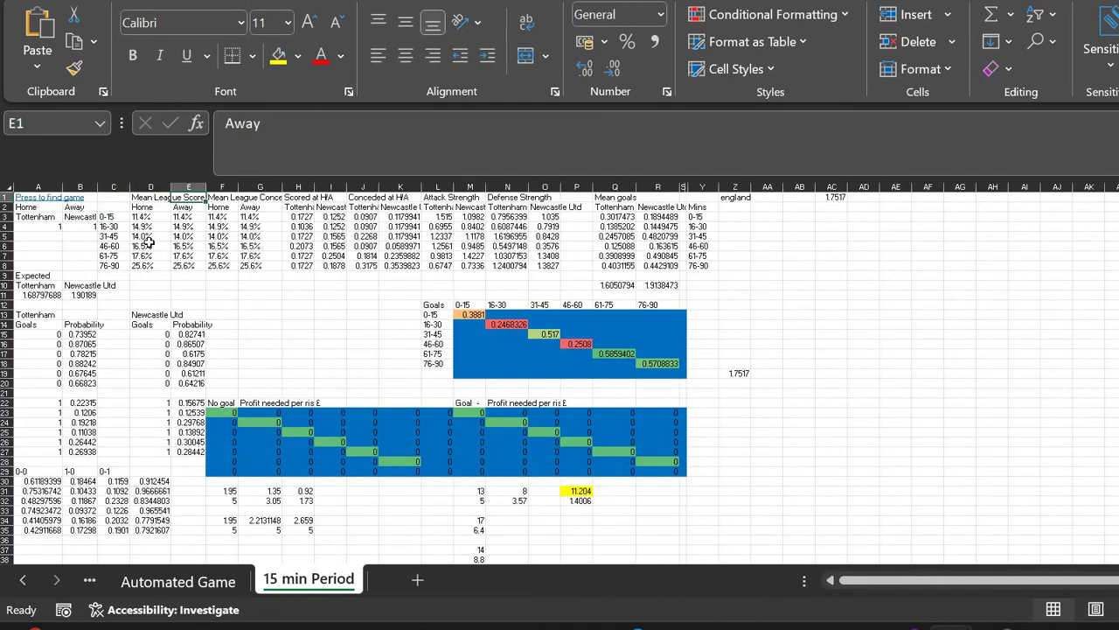
key("Up")
key("Left")
key("Right")
key("Right")
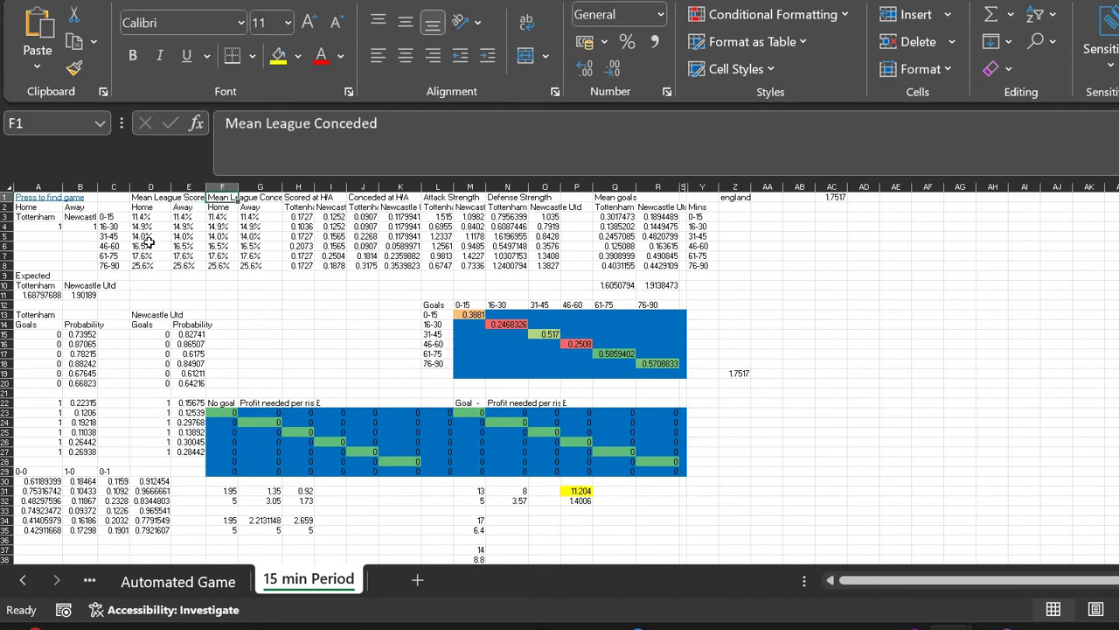
key("Right")
key("Left")
key("Left")
key("Left")
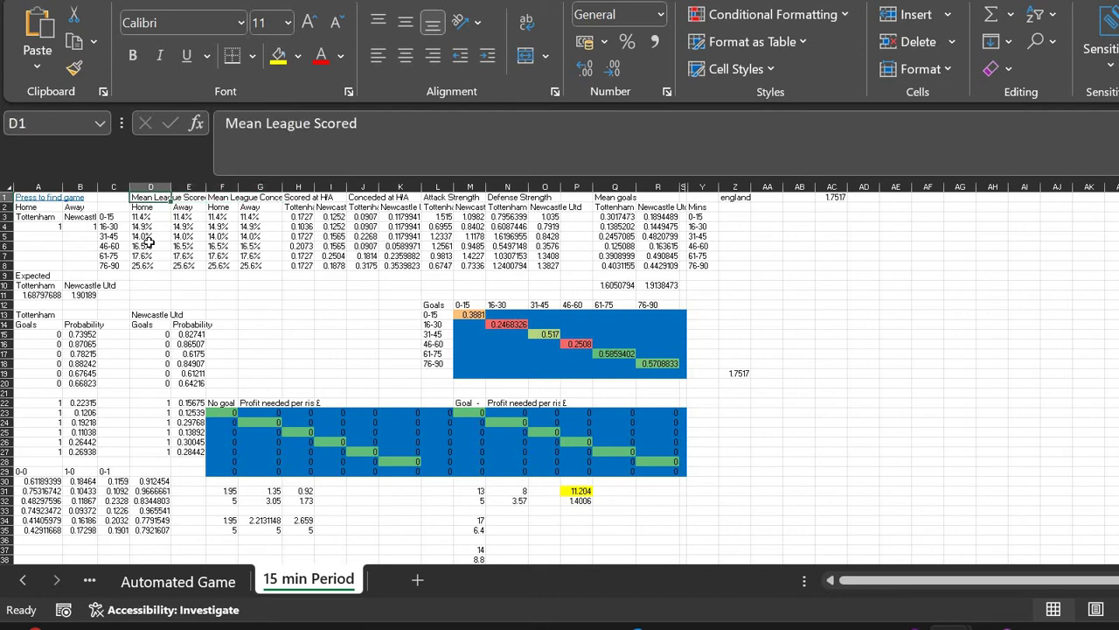
key("shift+Right")
key("shift+Right")
key("shift+Right")
key("ctrl+c")
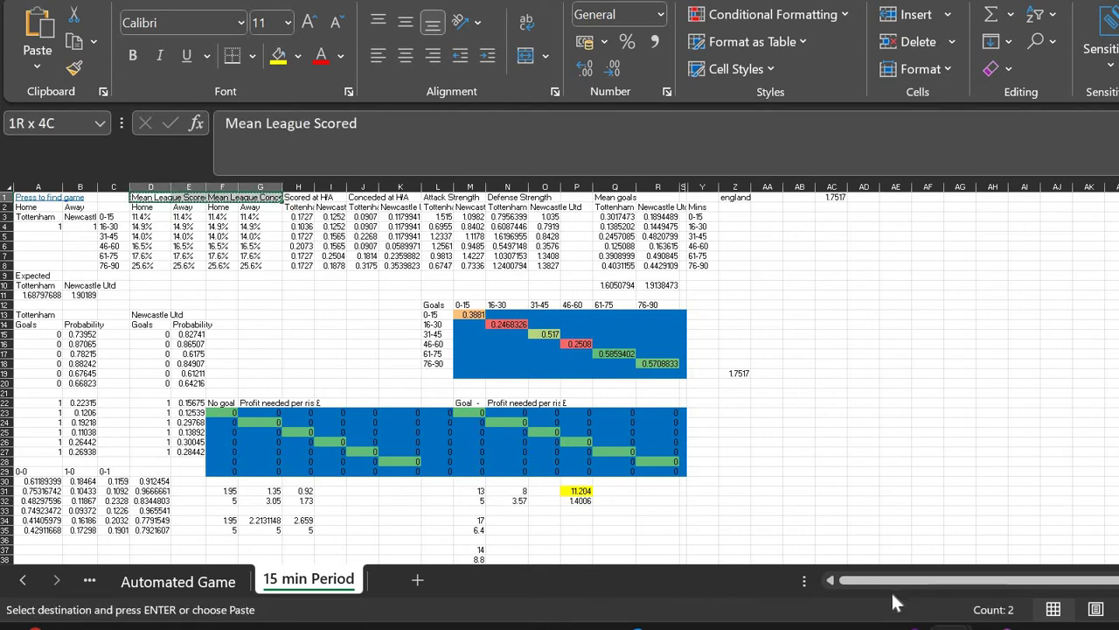
Paste the copied Mean League headers at D1 of the 15 Mins Period sheet in the scratch workbook
left_click(1033, 545)
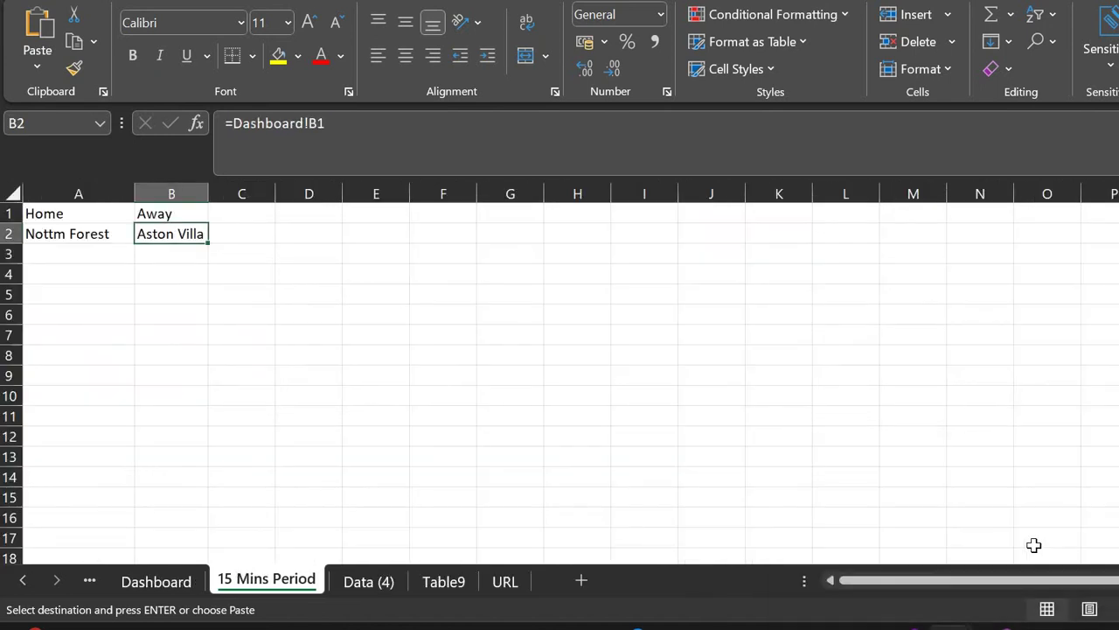
key("Right")
key("Right")
key("Up")
key("ctrl+v")
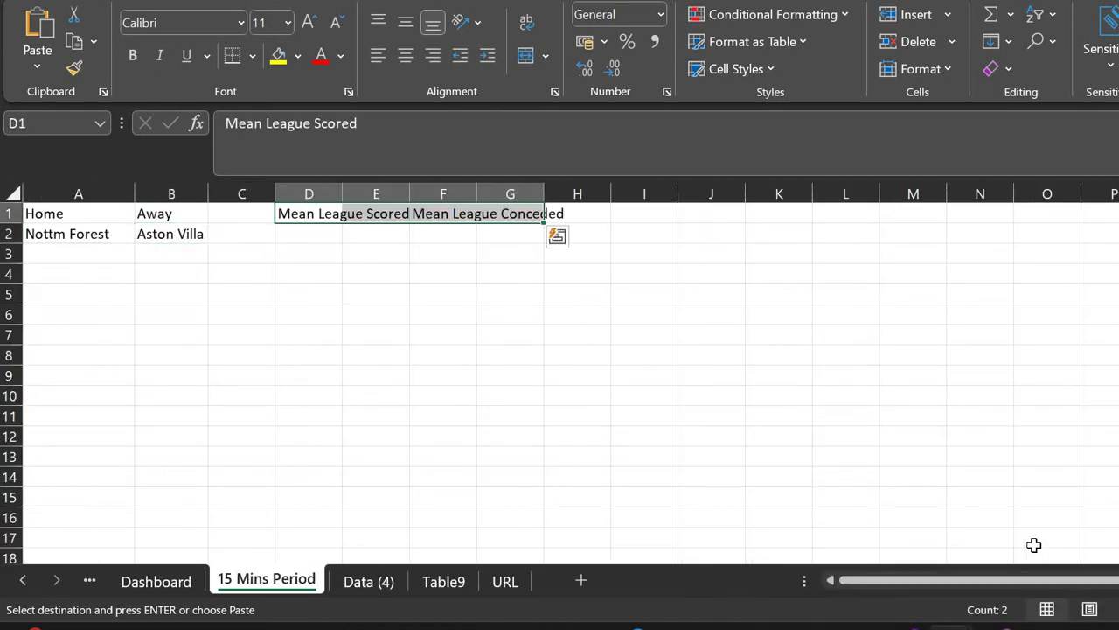
key("Down")
key("Up")
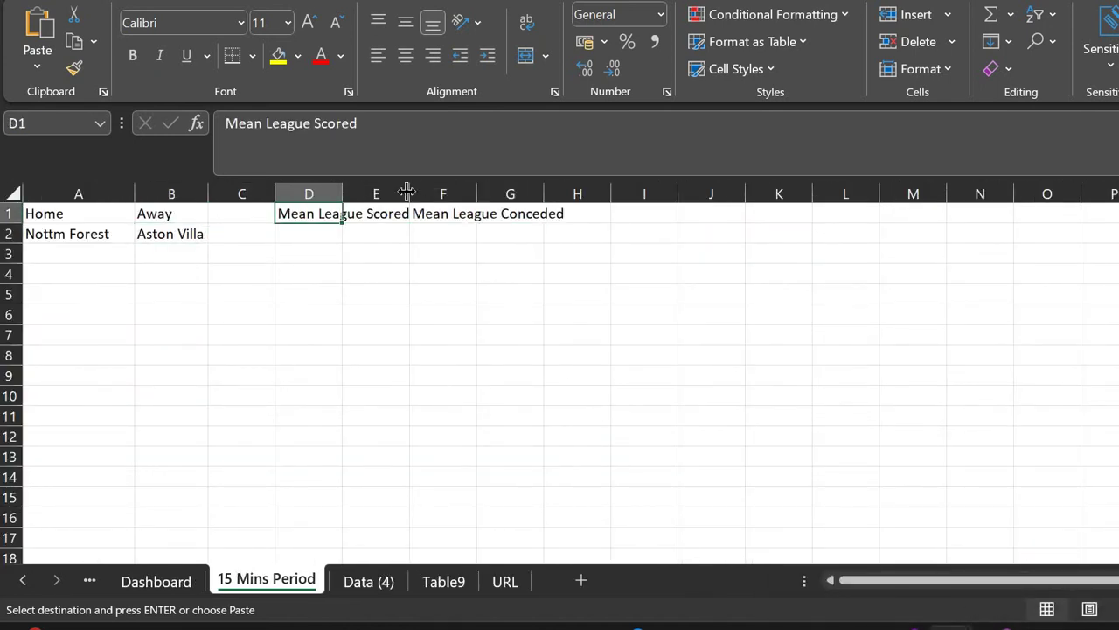
left_click(301, 238)
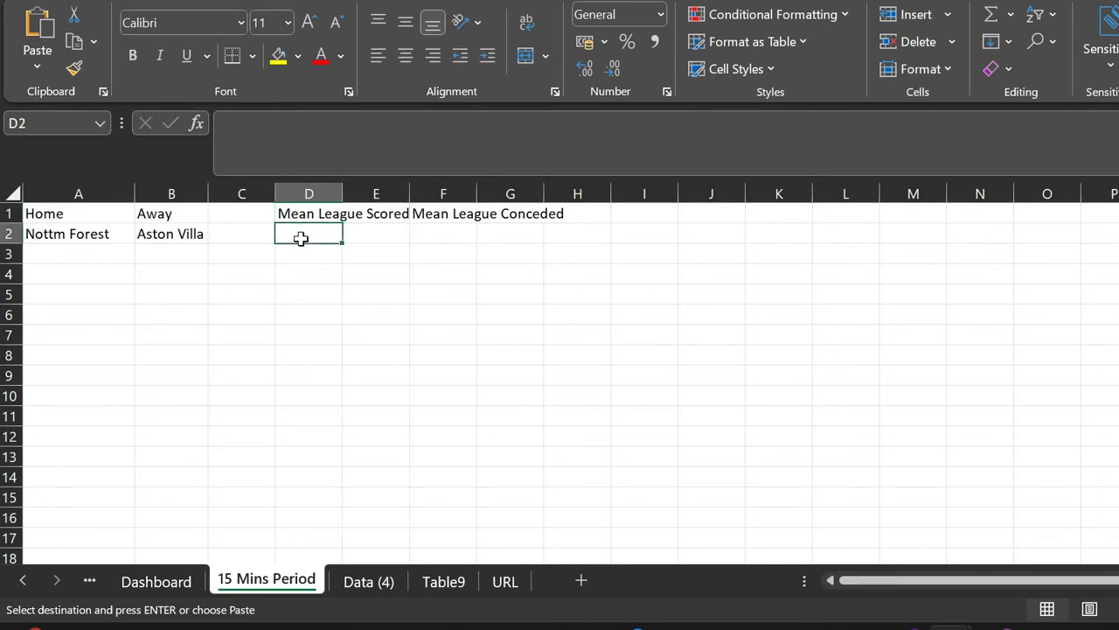
type("=xlook")
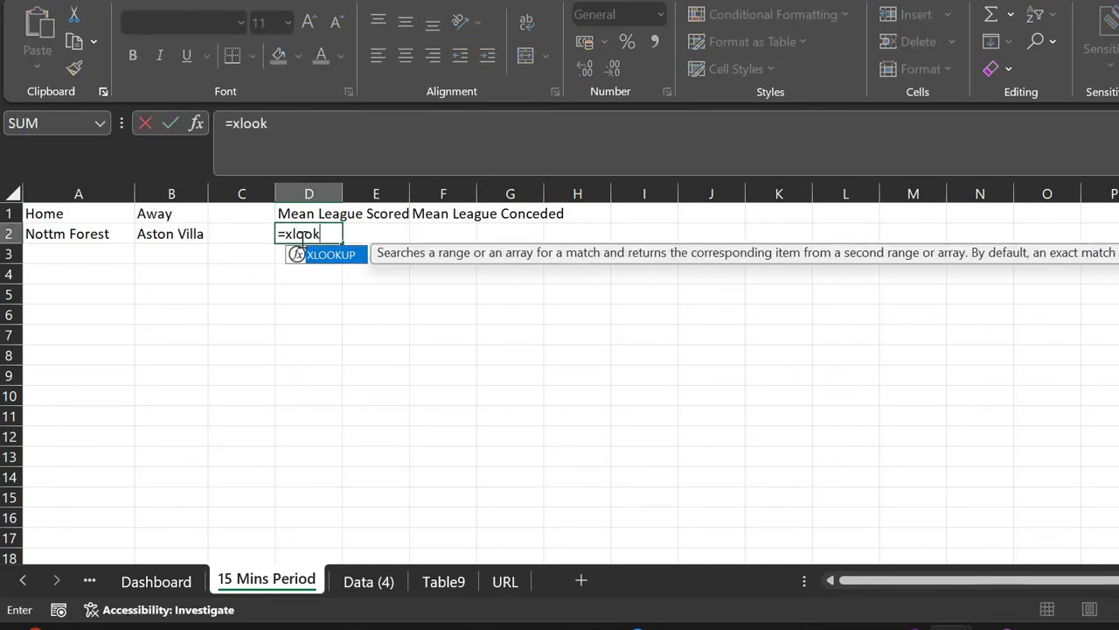
type("up(")
key("BackSpace")
key("BackSpace")
key("BackSpace")
key("BackSpace")
key("BackSpace")
key("BackSpace")
key("BackSpace")
key("BackSpace")
key("BackSpace")
key("Return")
key("Up")
key("Left")
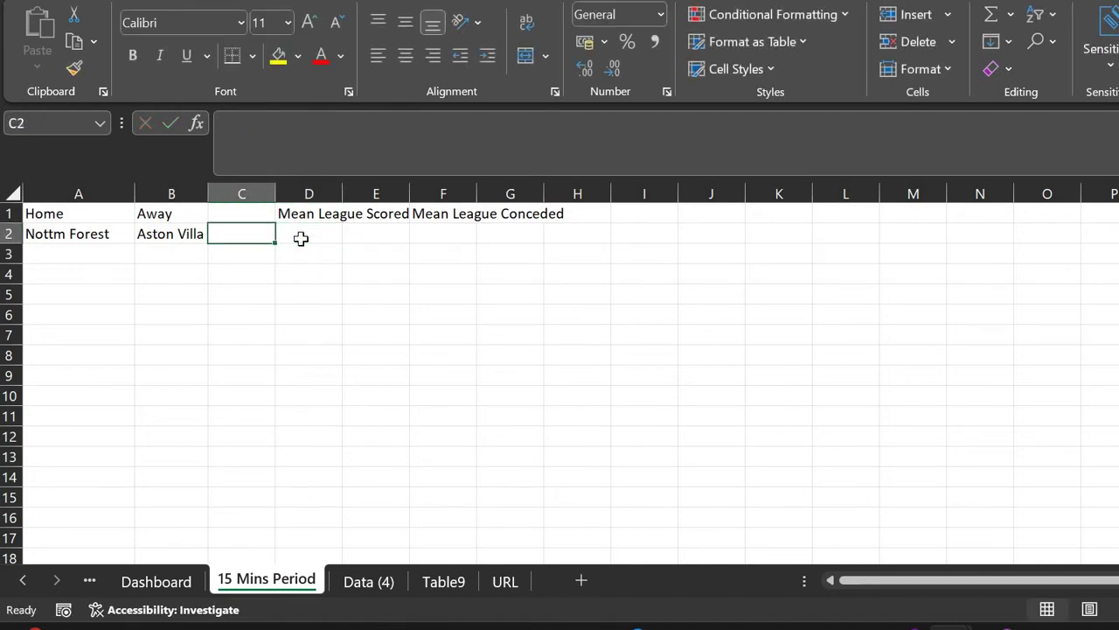
Move the Mean League headers in D1:G1 one column over, so they start in E1
left_click(303, 213)
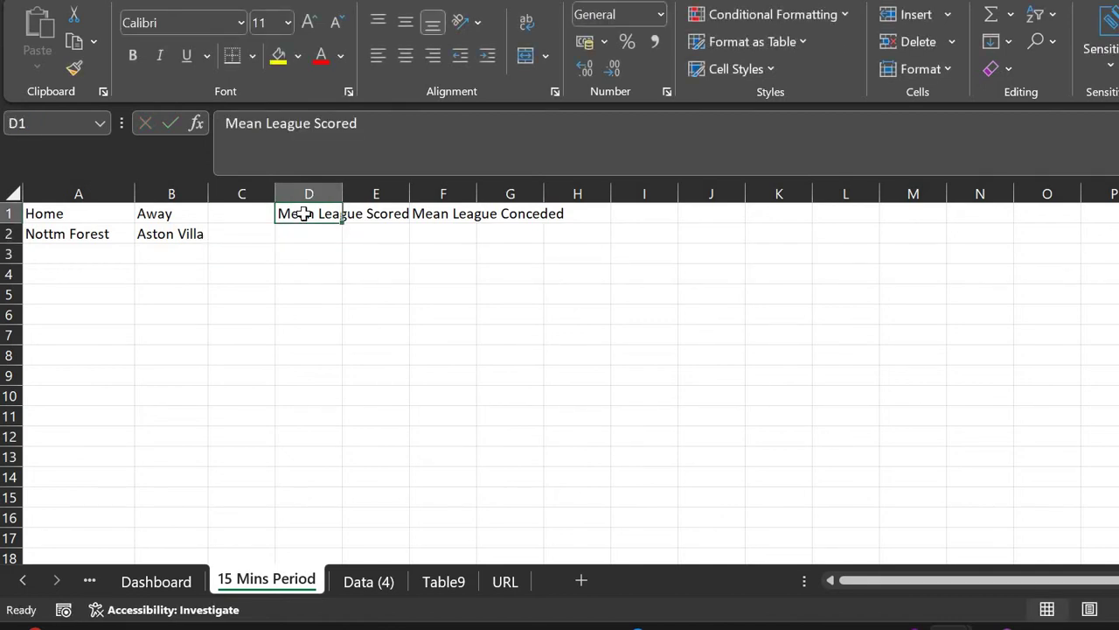
key("shift+Right")
key("shift+Right")
key("shift+Right")
key("ctrl+x")
key("Right")
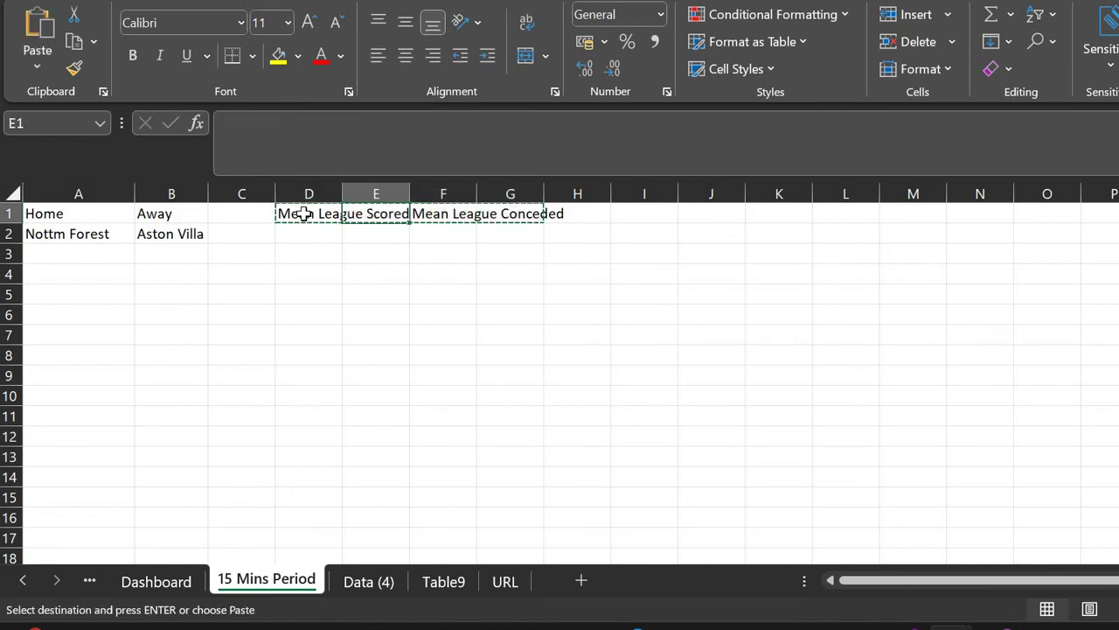
key("Return")
Enter the header Period in cell D1
key("Left")
key("Left")
key("Down")
key("Right")
key("Up")
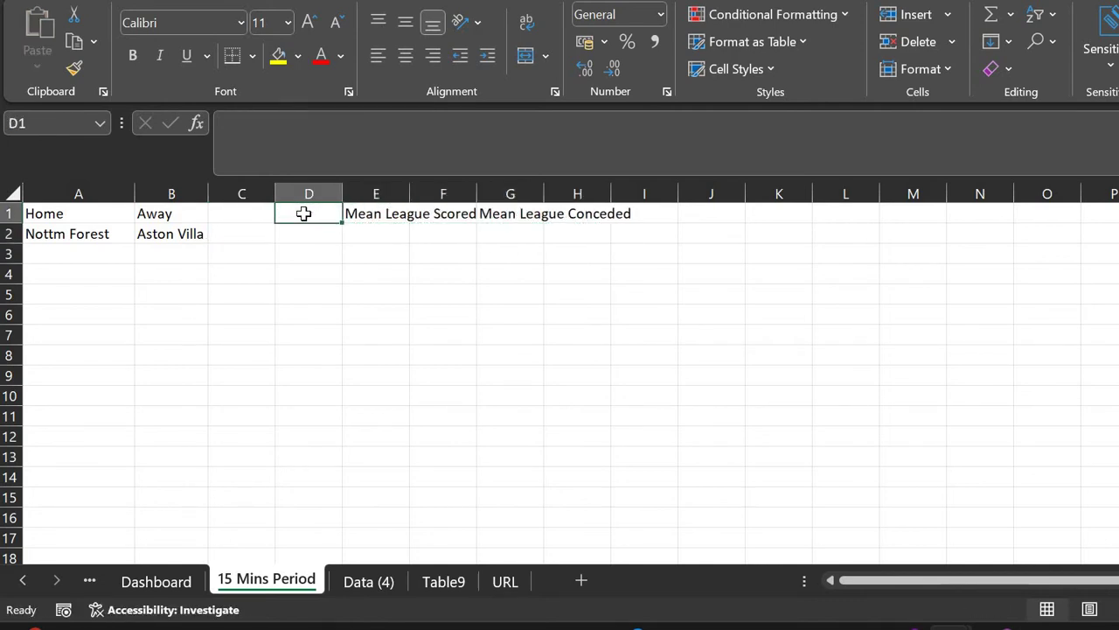
type("M")
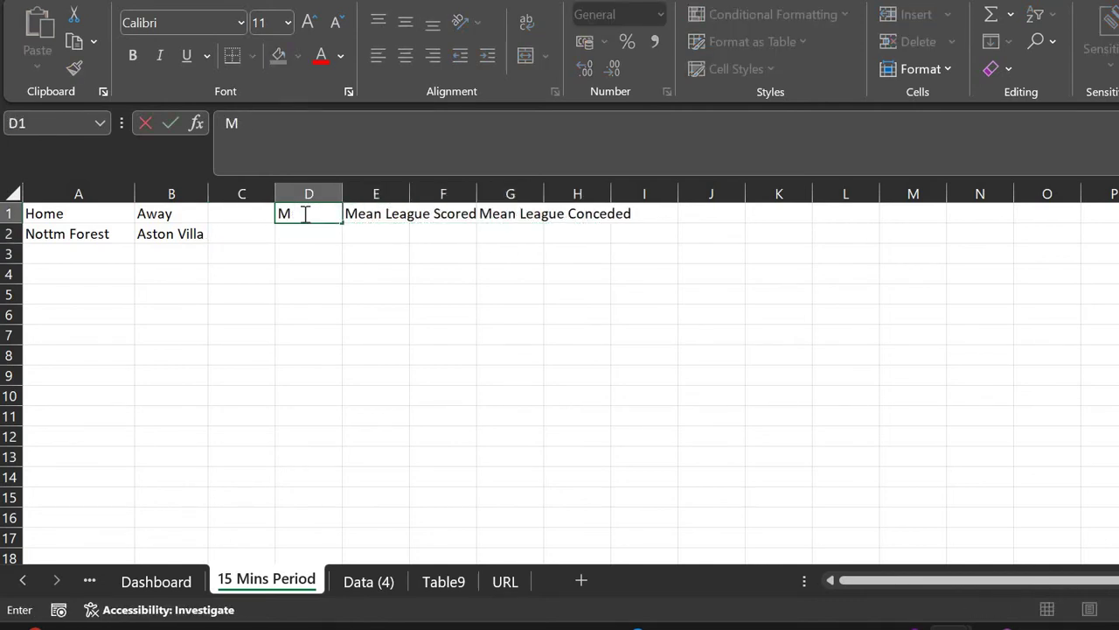
type("ins Period")
key("Return")
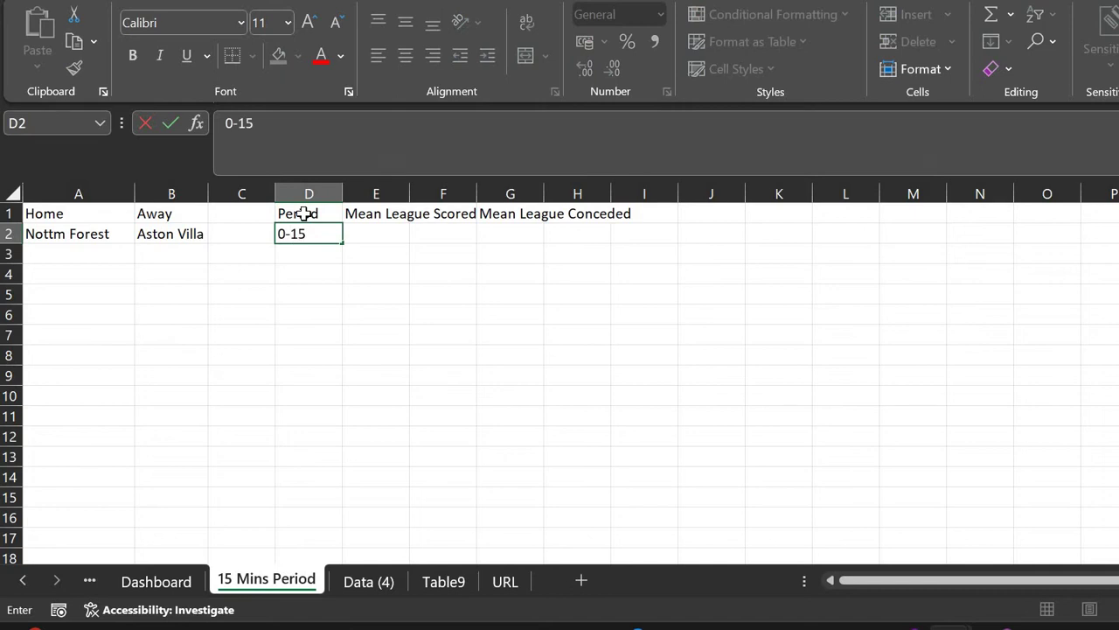
Enter the periods 0-15 in D2 and 16-30 in D3
key("Return")
type("16-")
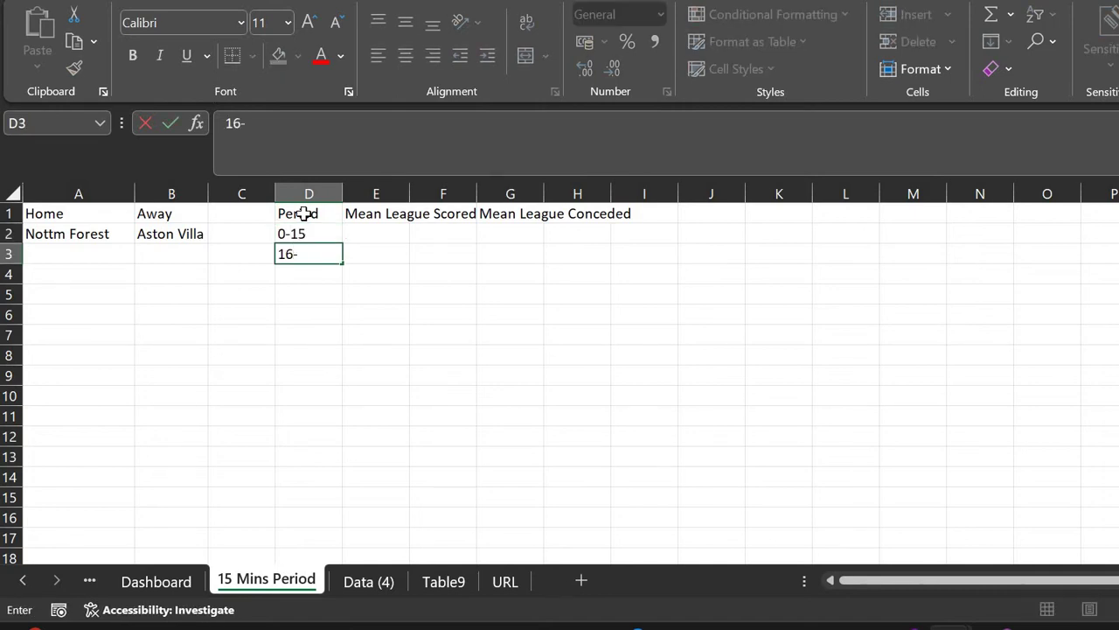
type("30")
key("ctrl+Return")
Try to change the first period in D2 to 1-15
key("Up")
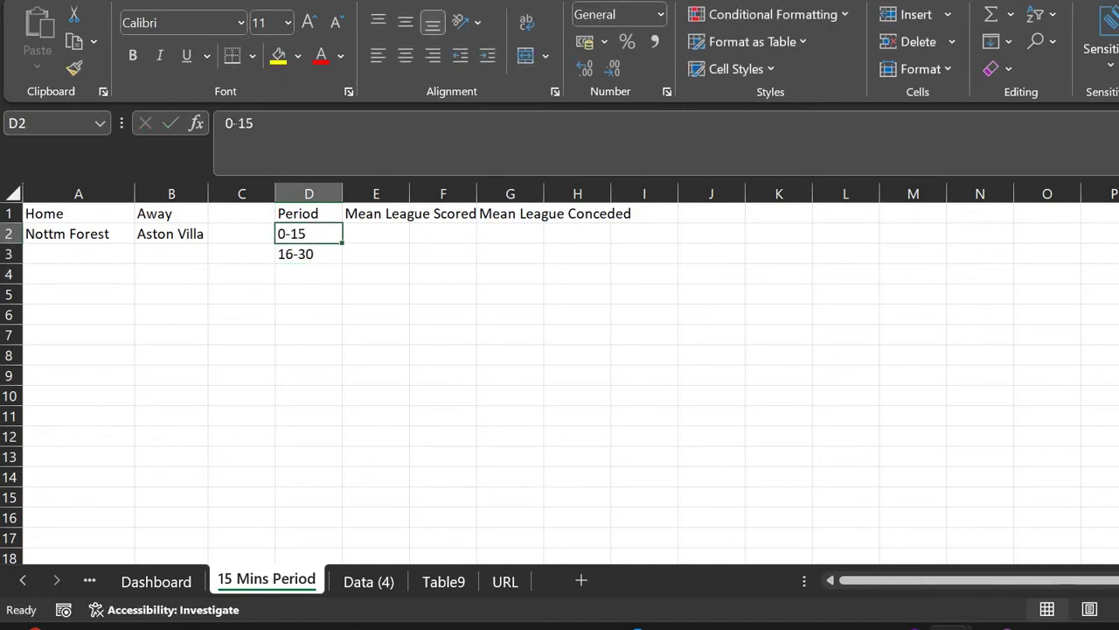
key("F2")
key("Home")
key("Delete")
type("1")
key("Return")
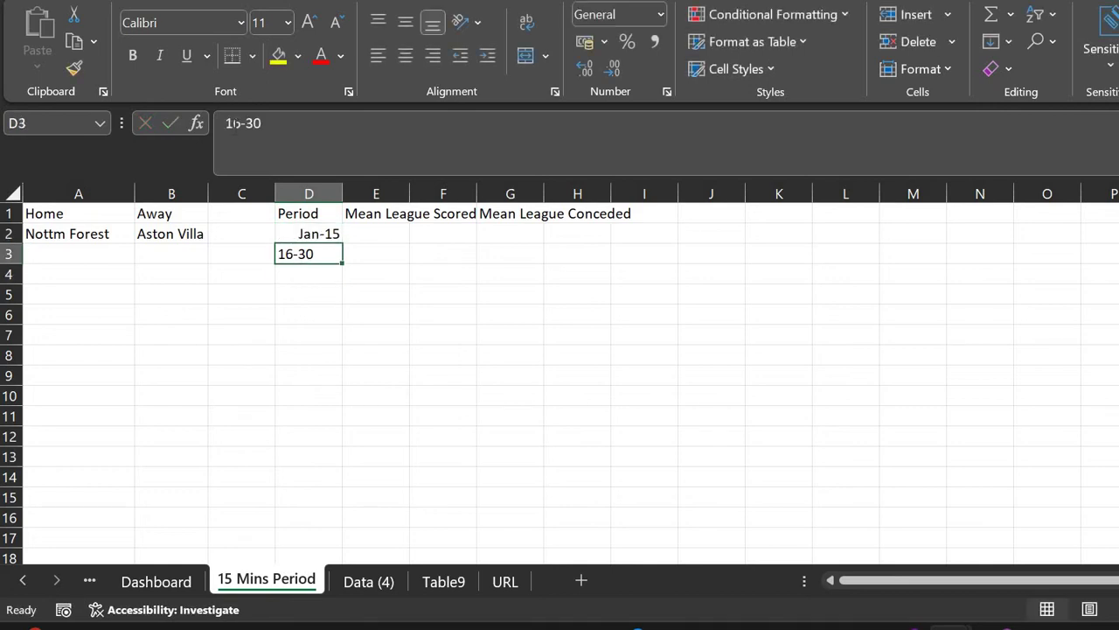
Format the period cells D2:D7 as Text
key("Up")
key("shift+Down")
key("shift+Down")
key("shift+Down")
key("shift+Down")
key("shift+Down")
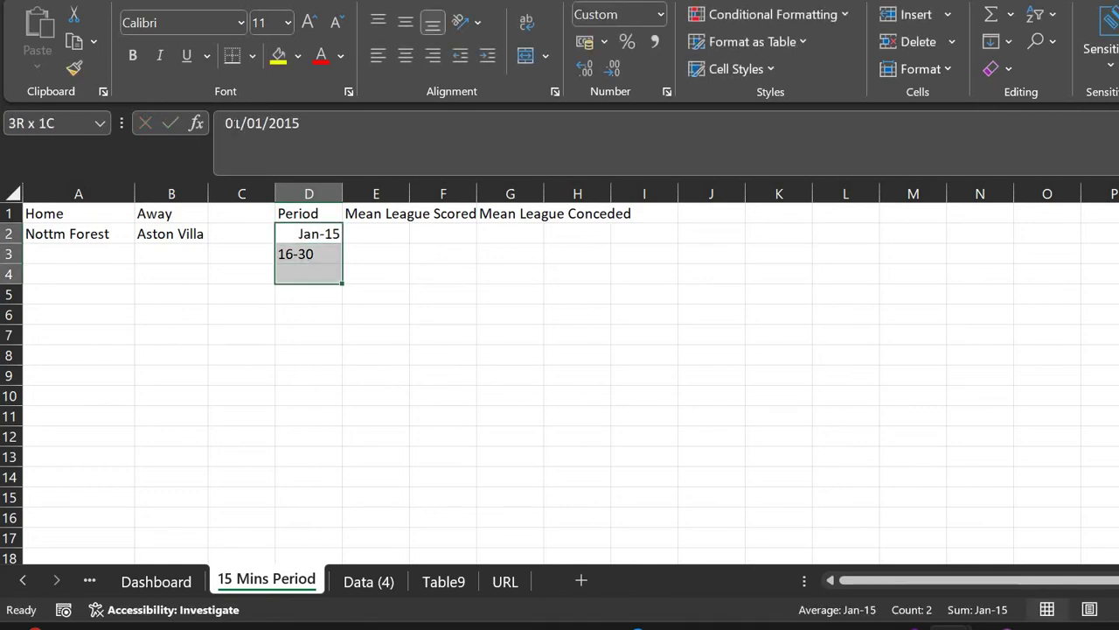
left_click(661, 15)
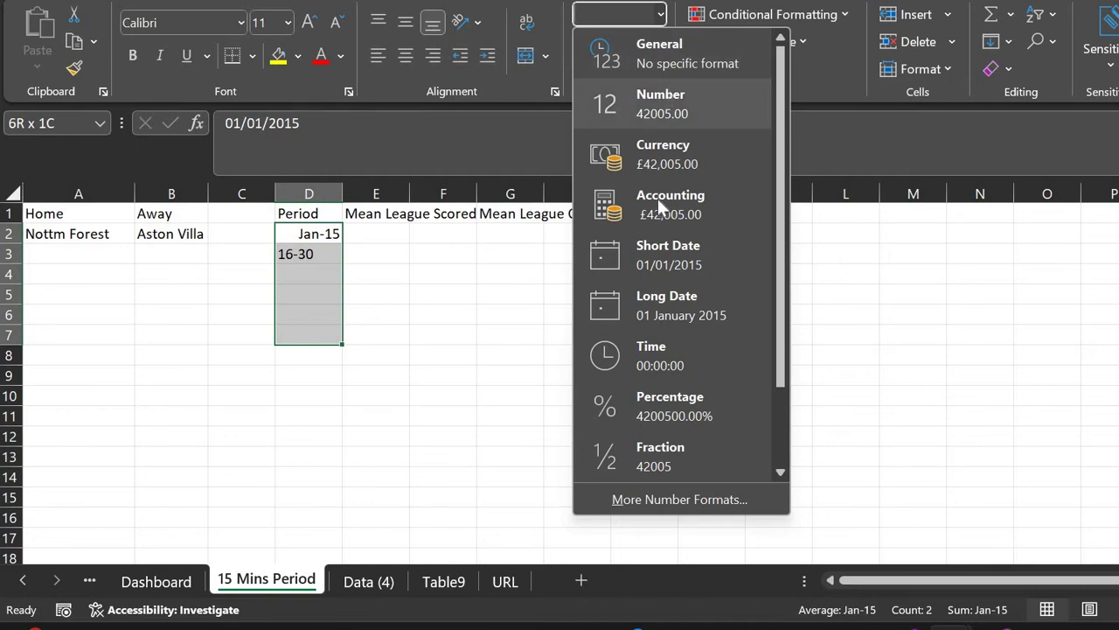
scroll(658, 201, "down", 2)
left_click(663, 448)
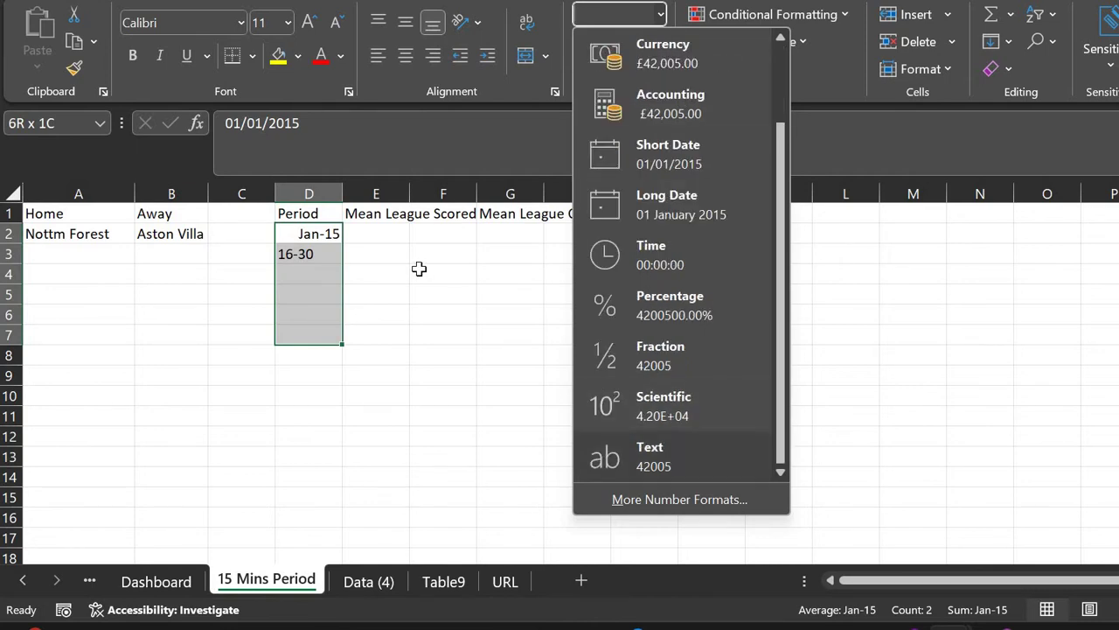
Enter the periods 1-15, 16-30, 31-45, 46-60, 61-75 and 76-90 in cells D2 to D7
left_click(316, 234)
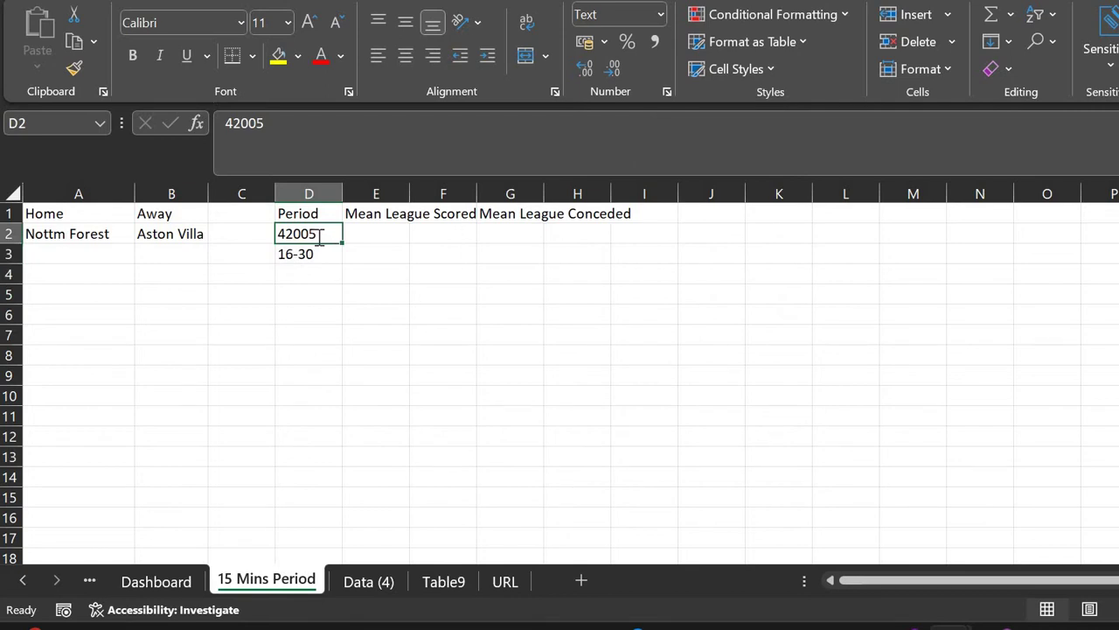
type("1-15")
key("Return")
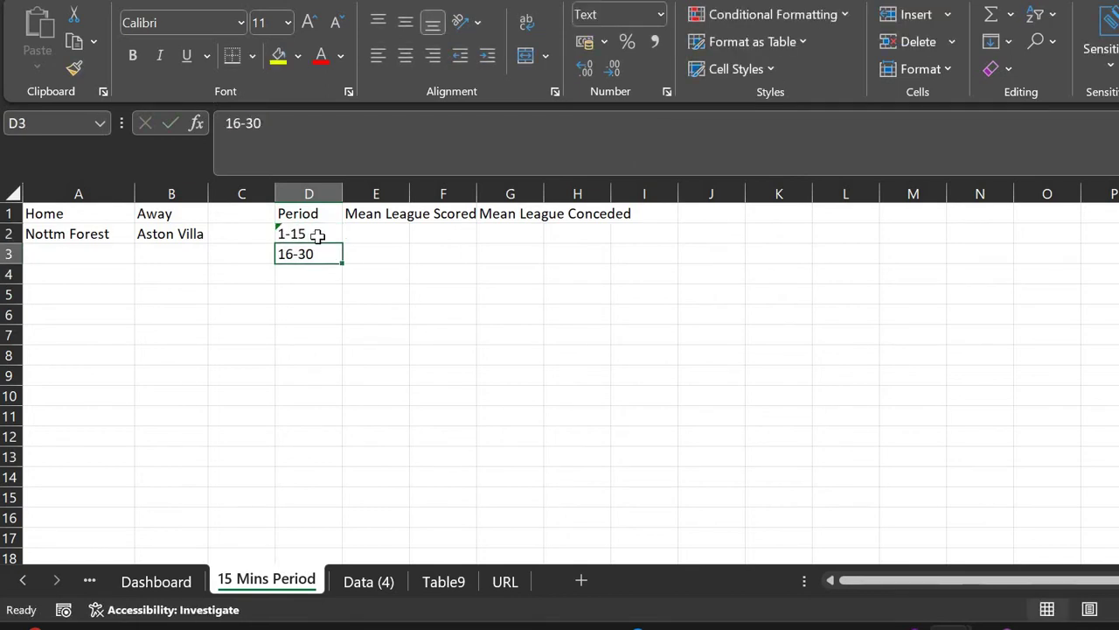
type("16-30")
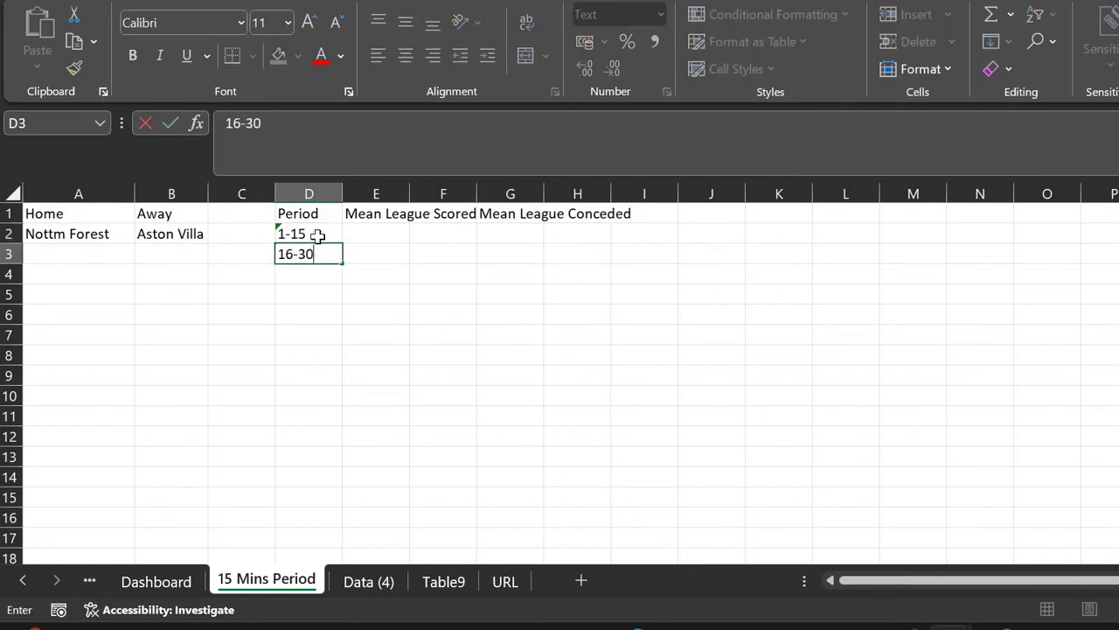
key("Return")
type("31-45")
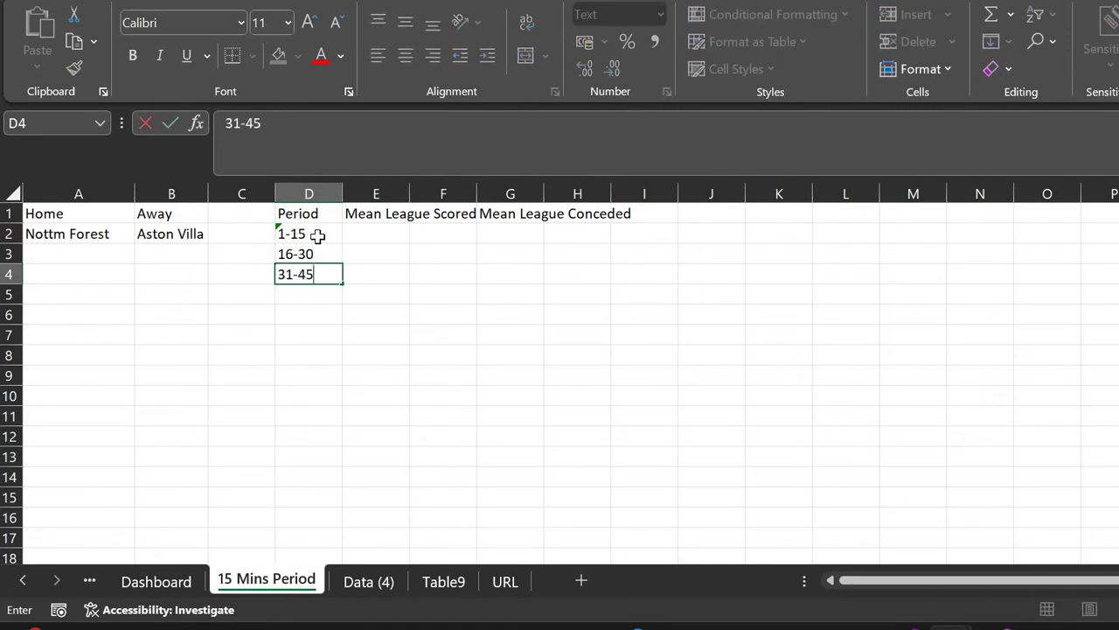
key("Return")
type("46-60")
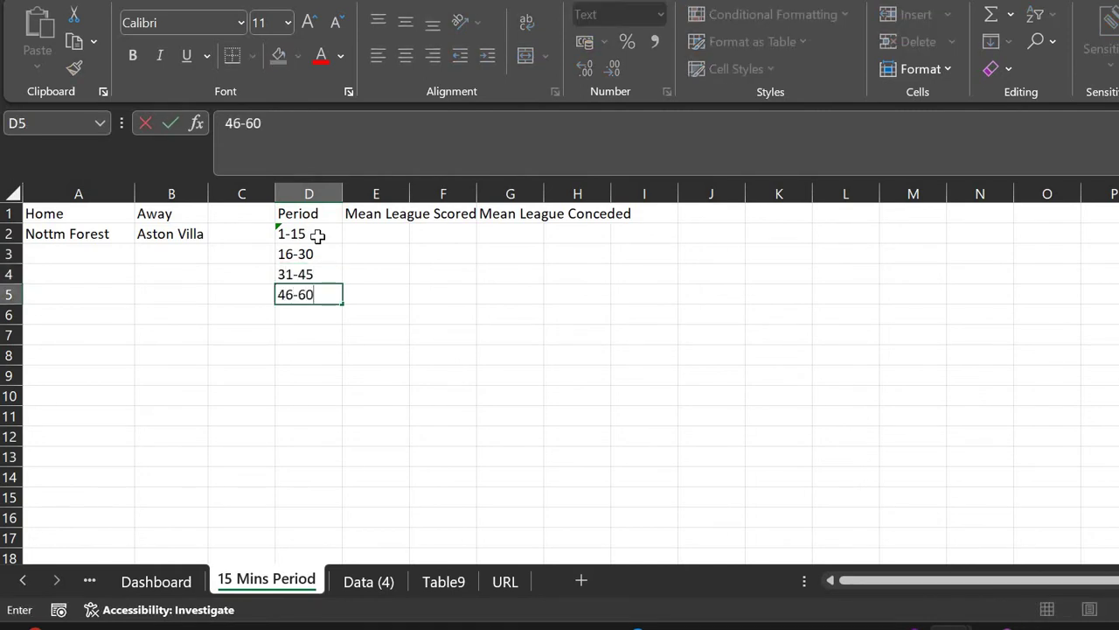
key("Return")
type("61-75")
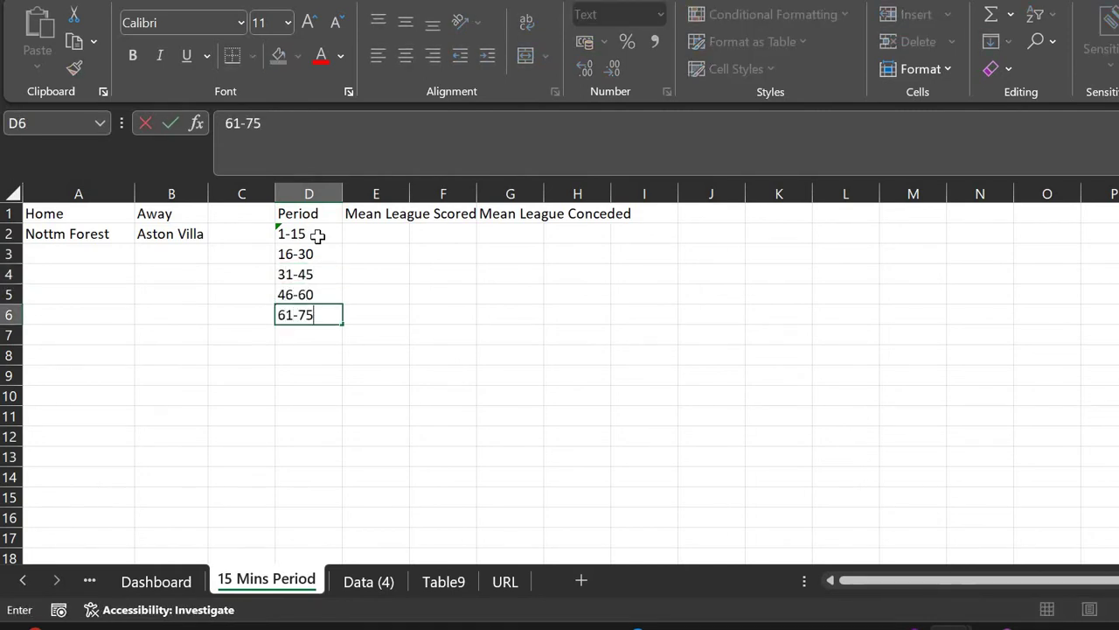
key("Return")
type("76-90")
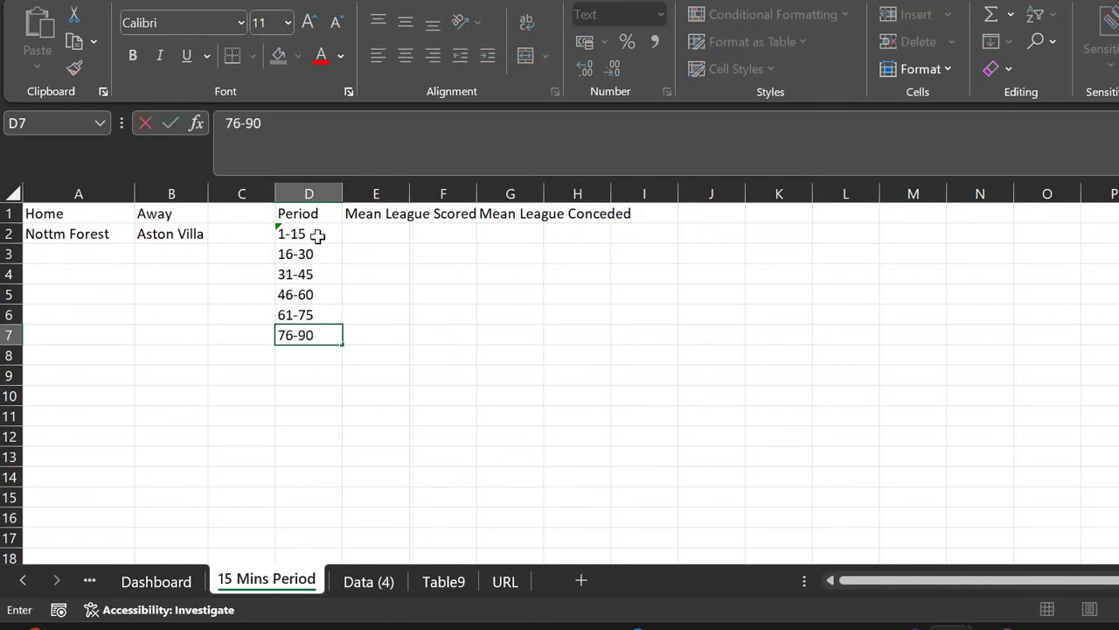
key("Return")
Reapply the Text number format to the completed period list in D2:D7
key("Up")
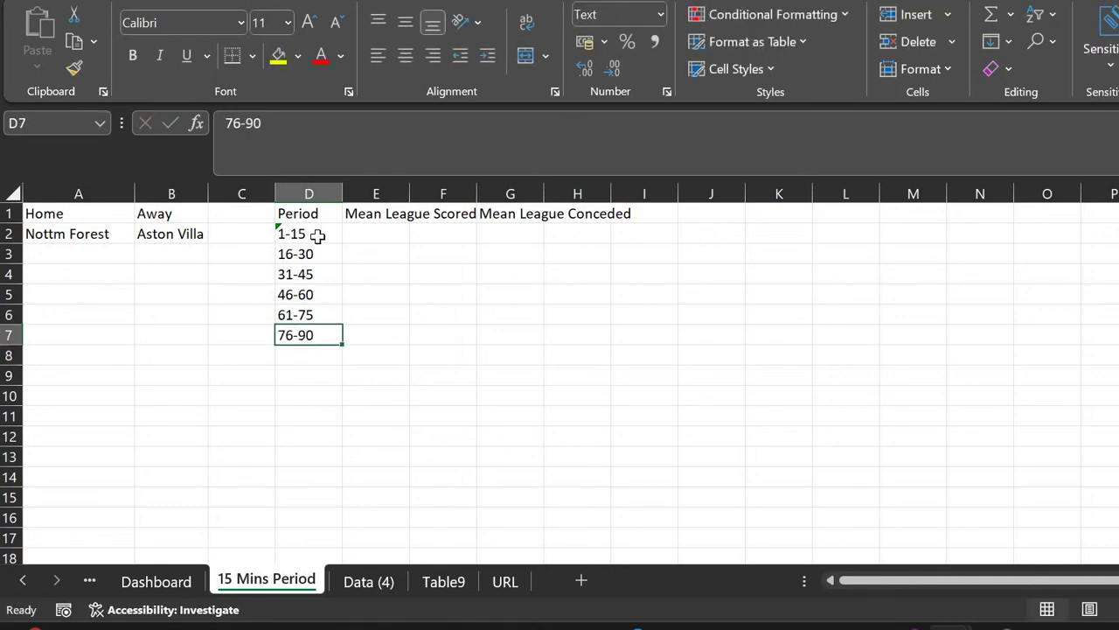
key("shift+Up")
key("shift+Up")
key("shift+Up")
key("shift+Up")
key("shift+Up")
key("shift+Up")
key("shift+Down")
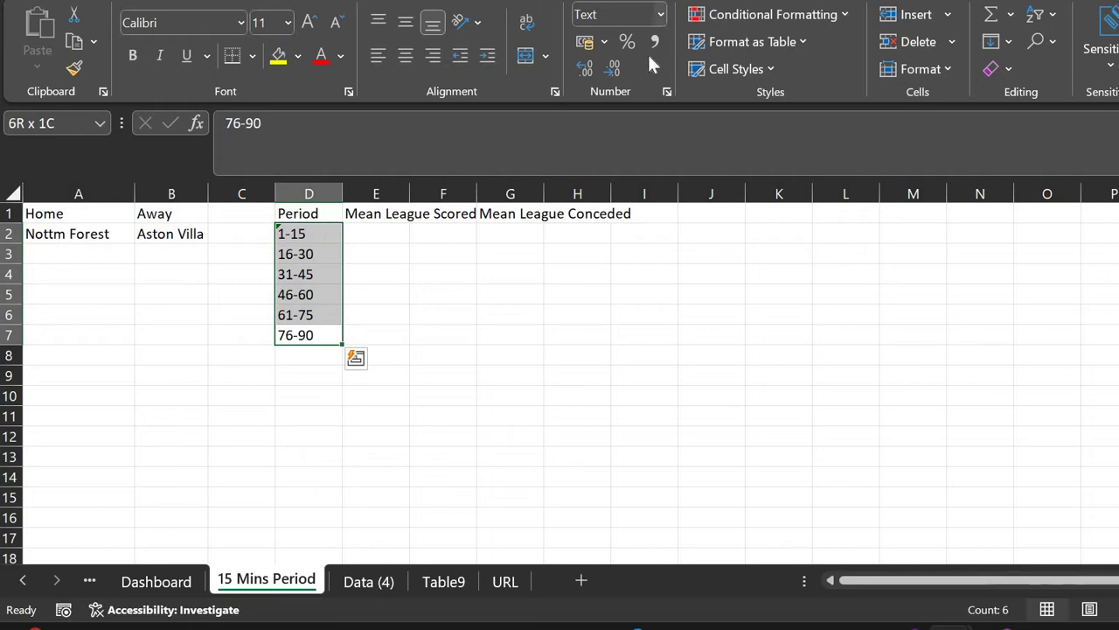
left_click(660, 14)
scroll(661, 455, "down", 2)
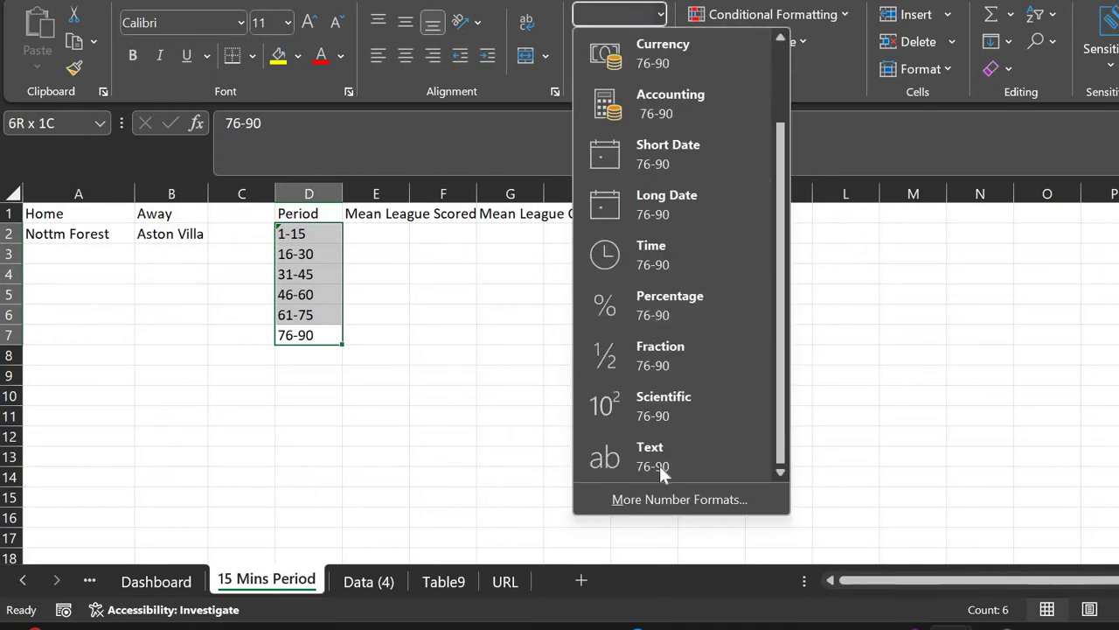
left_click(660, 465)
key("Down")
key("Down")
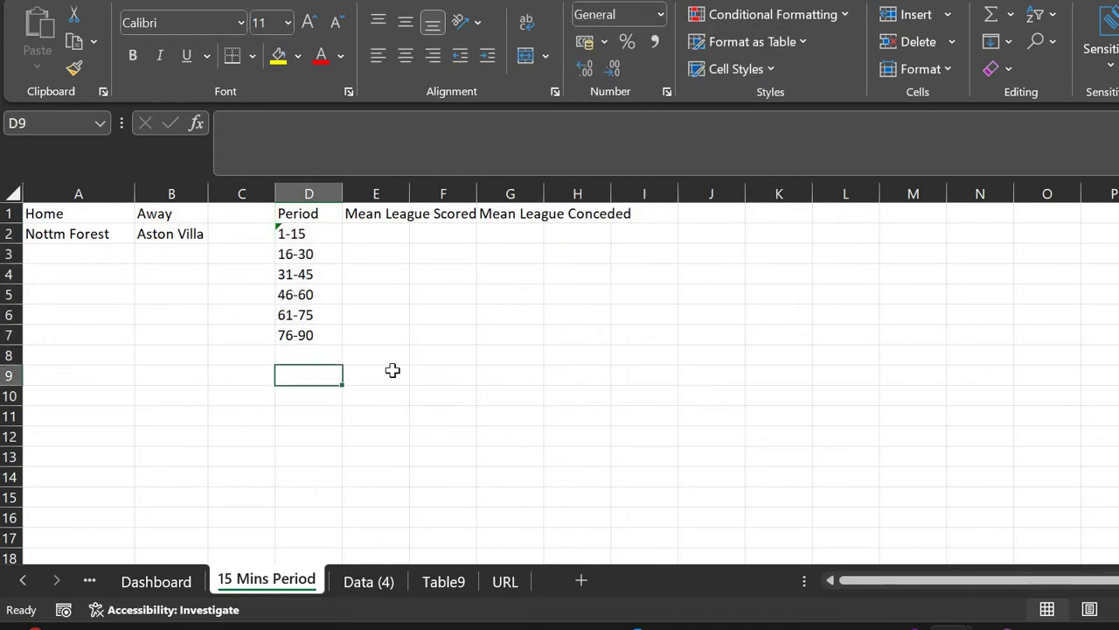
Enter an XLOOKUP in E2 that finds D2 in column A of Data (4) and returns the value from column D
key("Up")
key("Up")
key("Right")
key("Right")
key("Up")
key("Up")
key("Up")
key("Up")
key("Up")
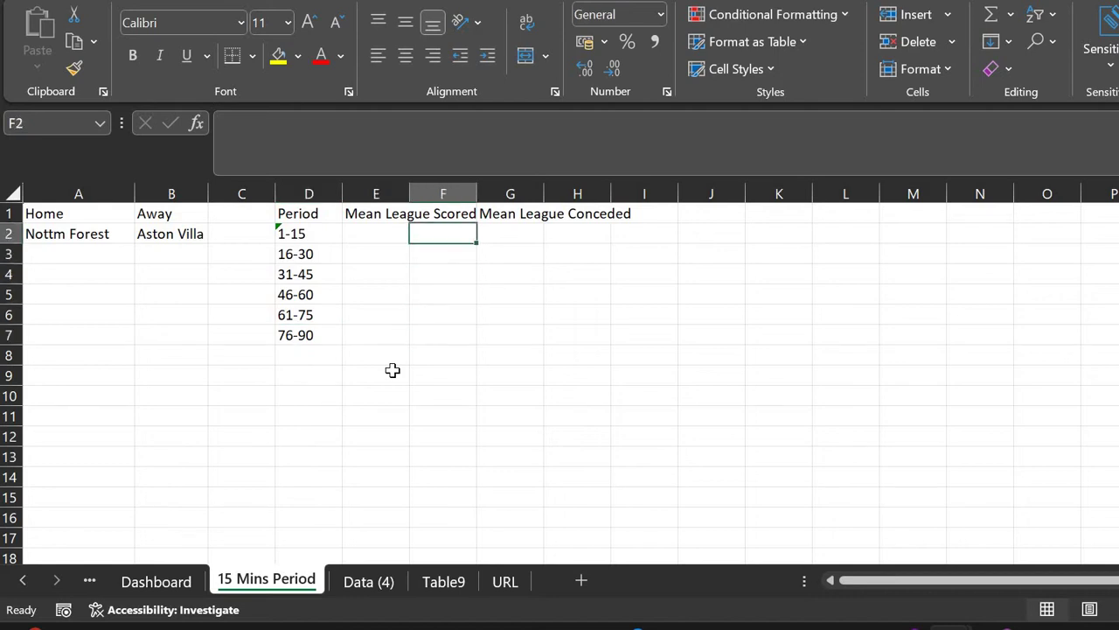
key("Left")
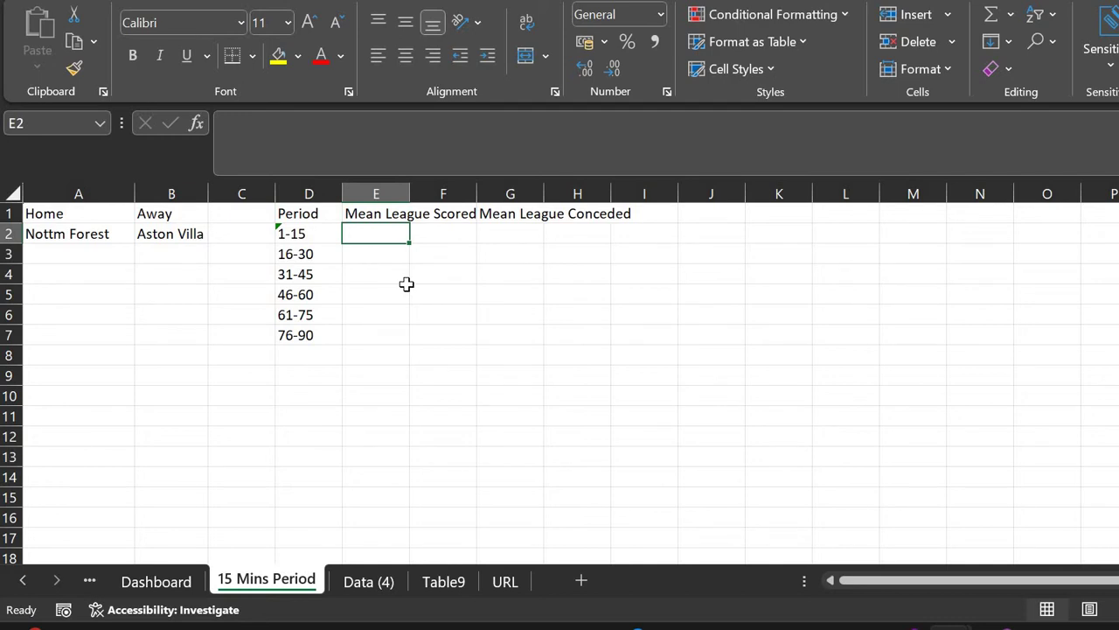
type("=xlook")
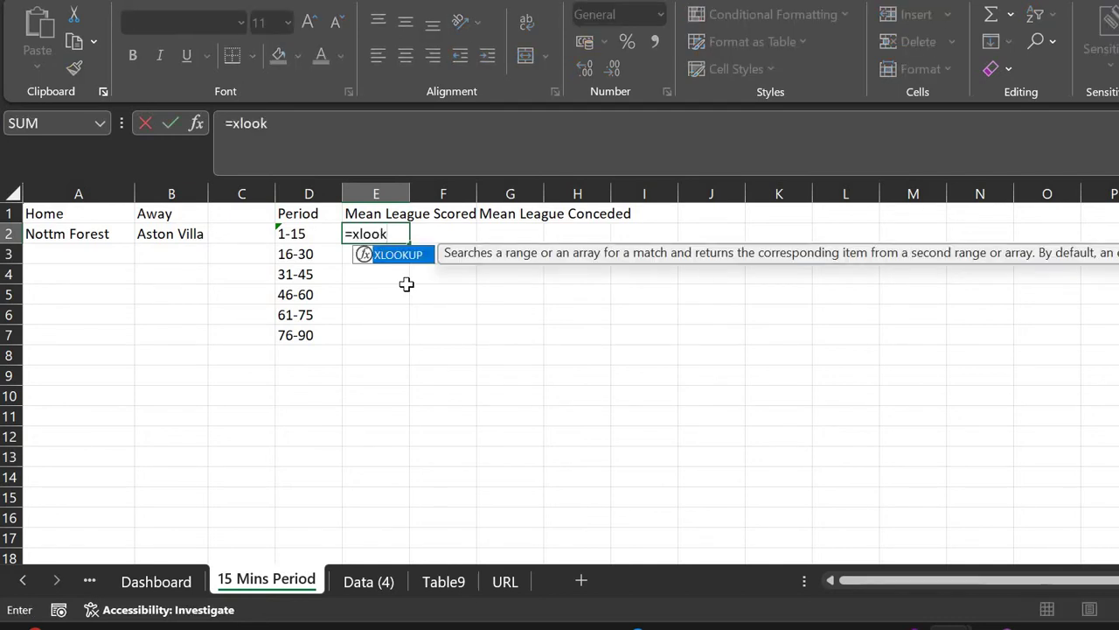
type("up(")
key("Left")
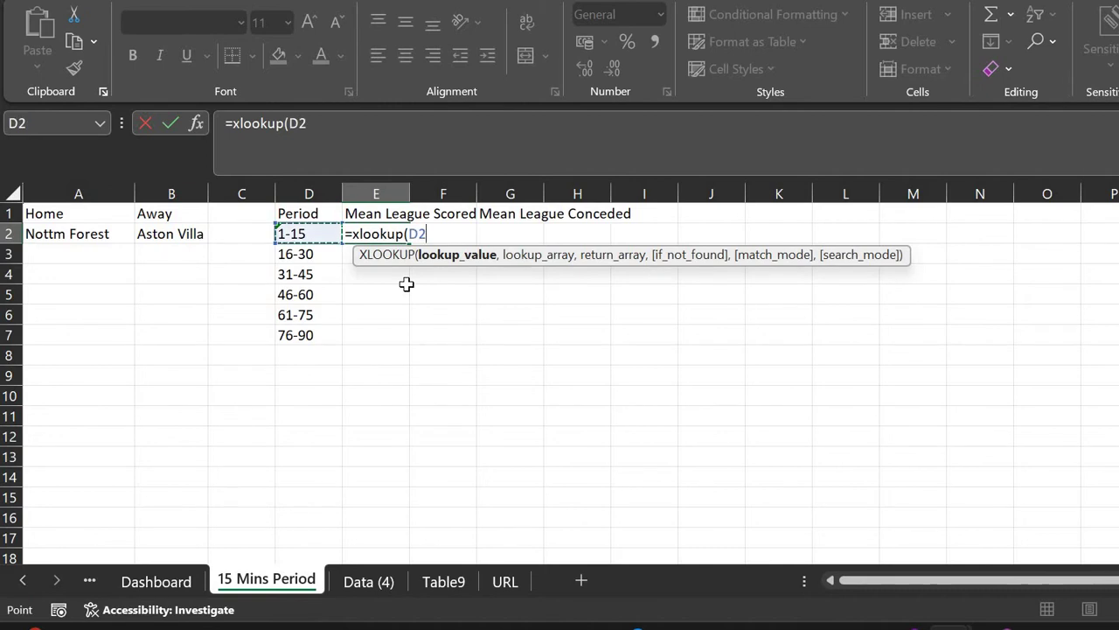
type(",")
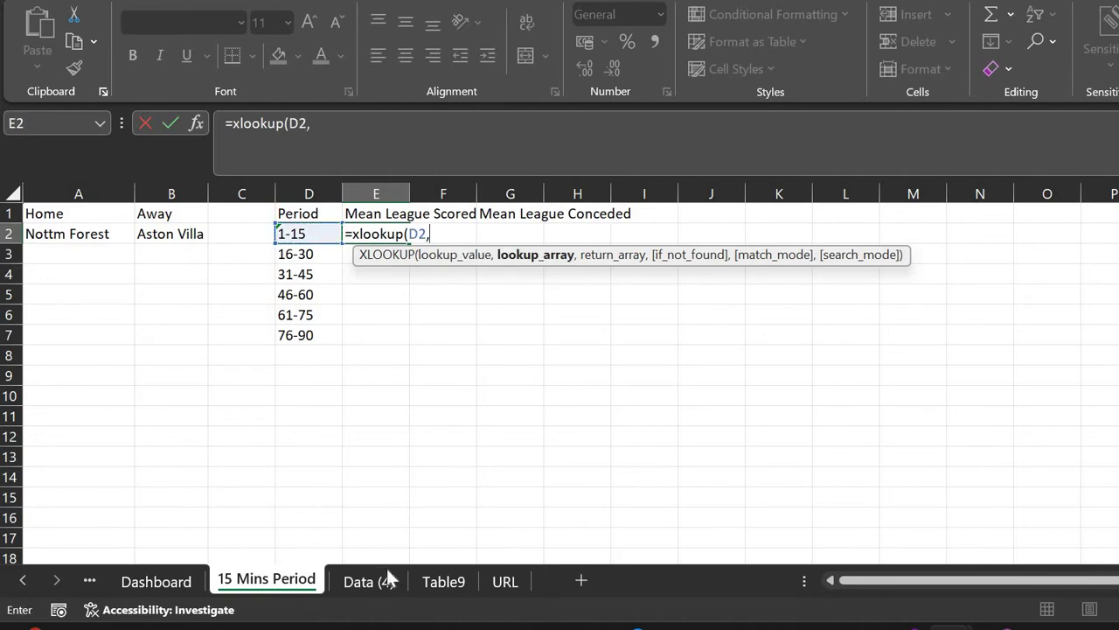
left_click(390, 585)
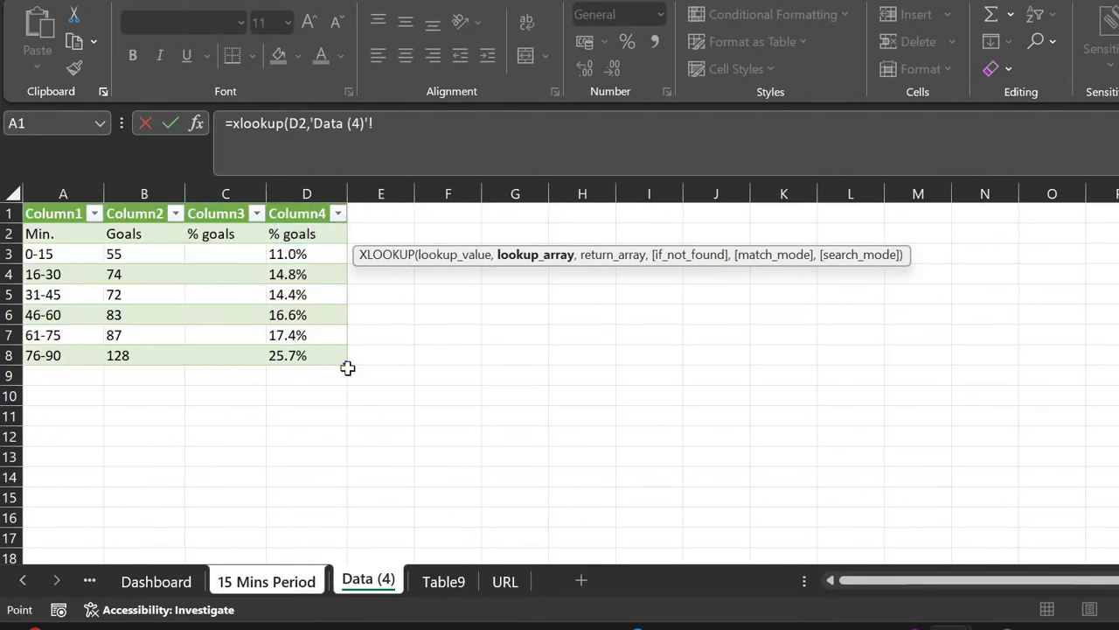
left_click(82, 183)
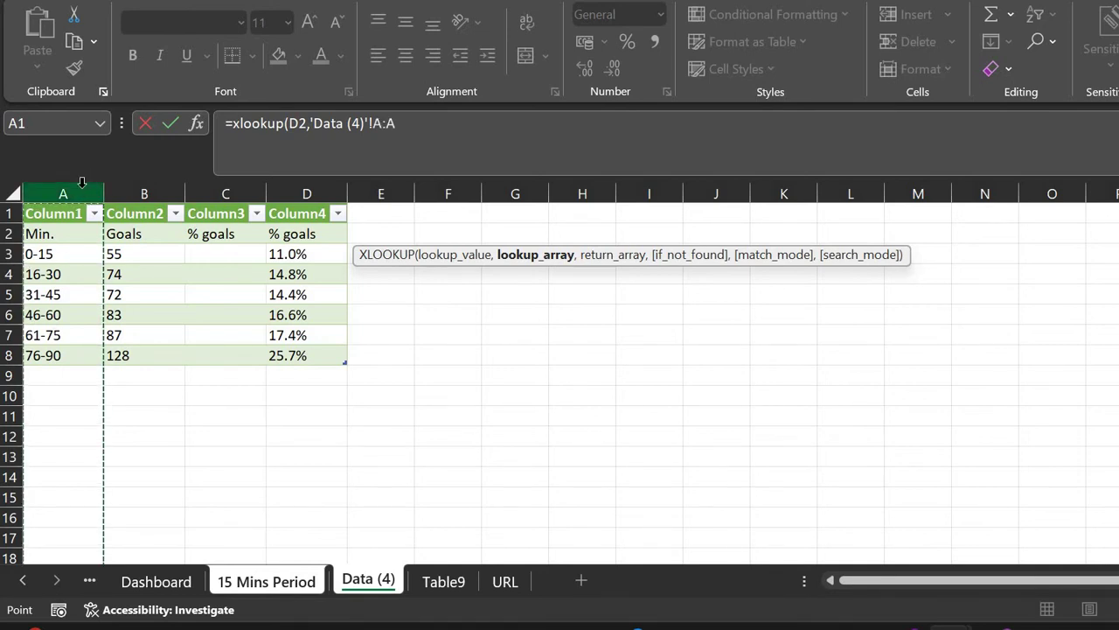
type(",")
left_click(325, 190)
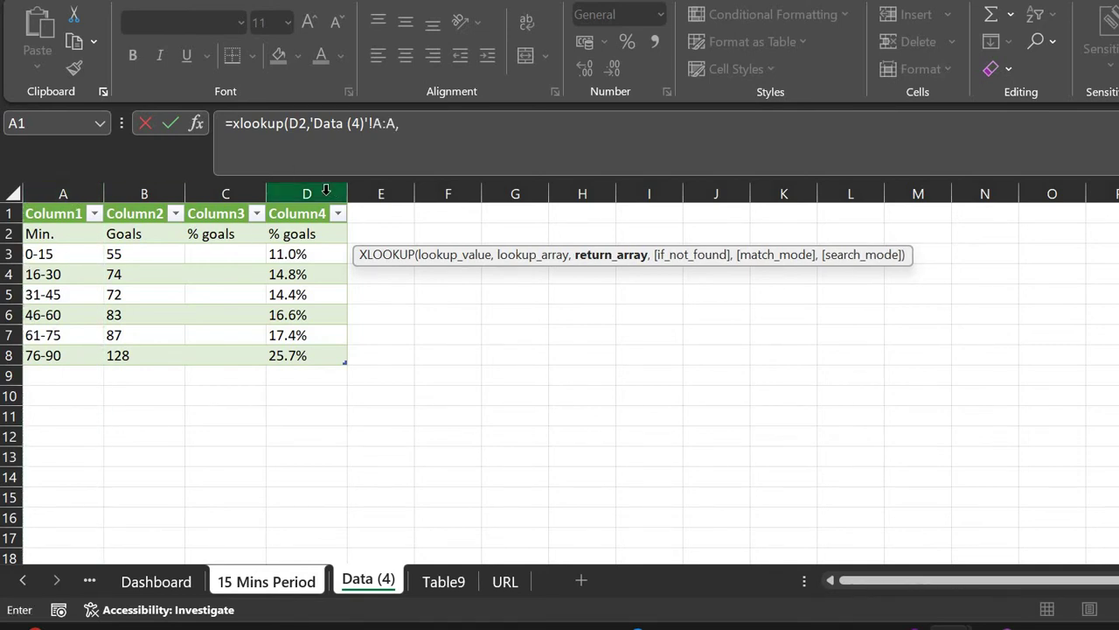
type(")'!D:D)")
key("Return")
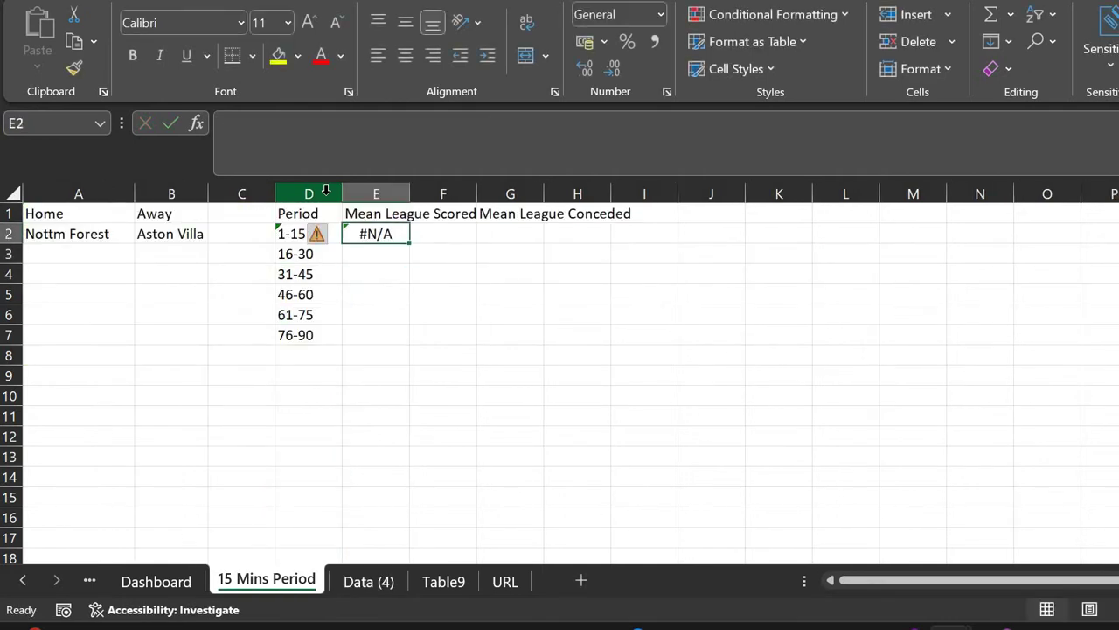
Compare the period in D2 with the first period label on the Data (4) sheet and change D2 to 0-15
left_click(284, 232)
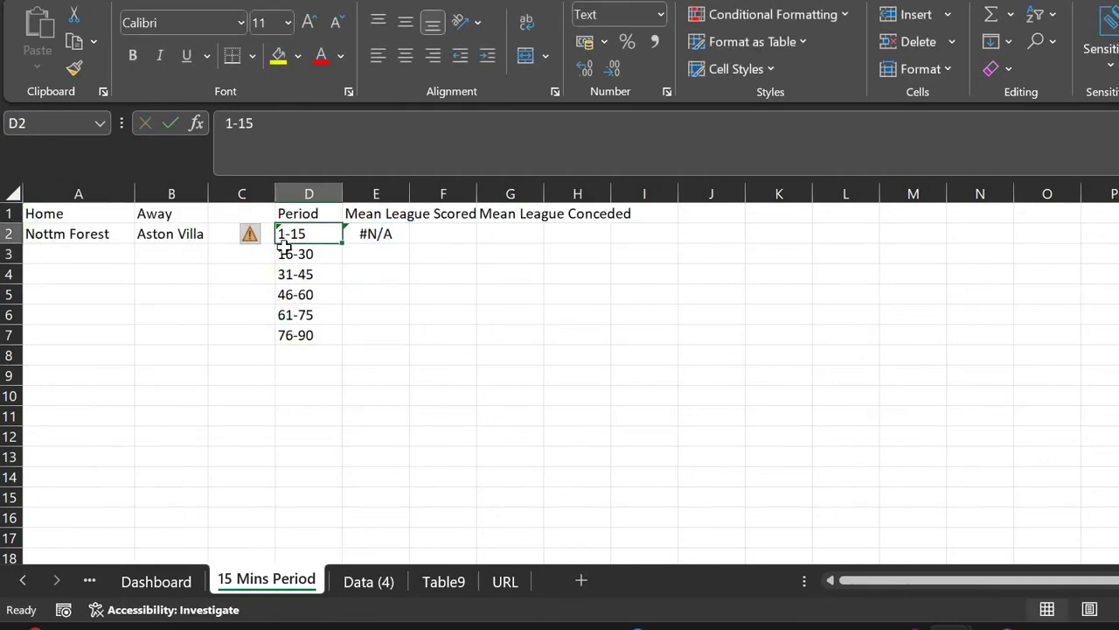
left_click(378, 581)
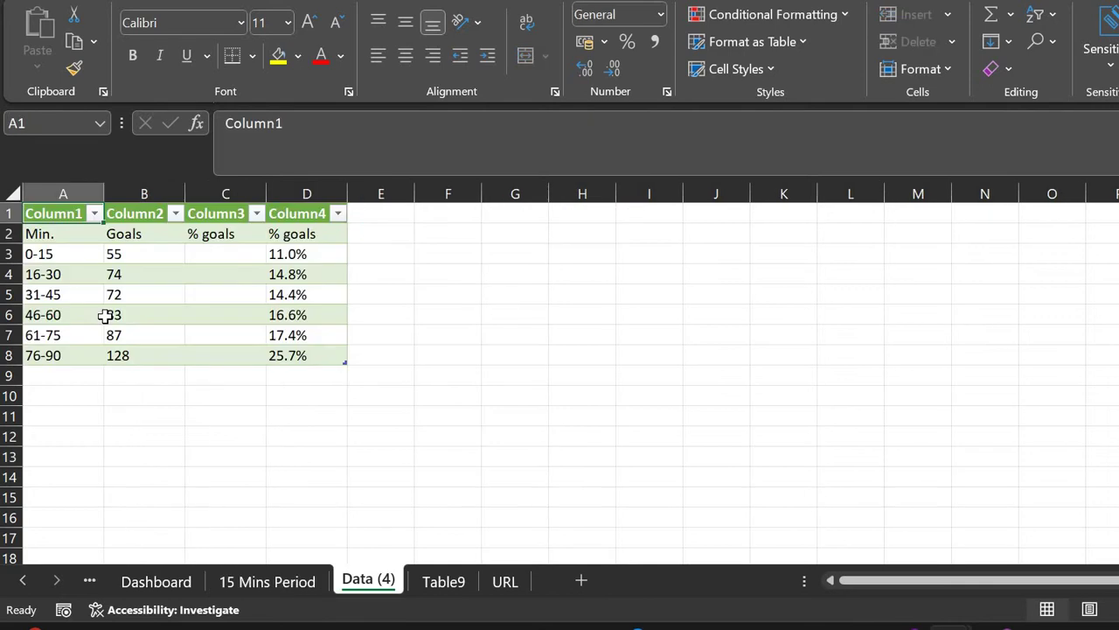
key("Down")
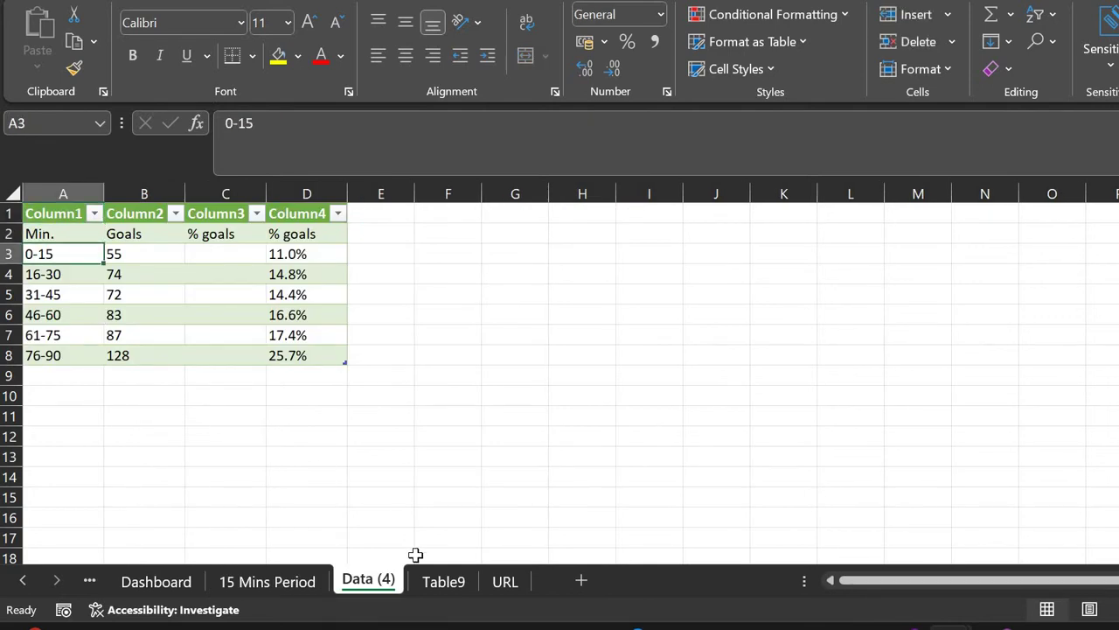
left_click(293, 582)
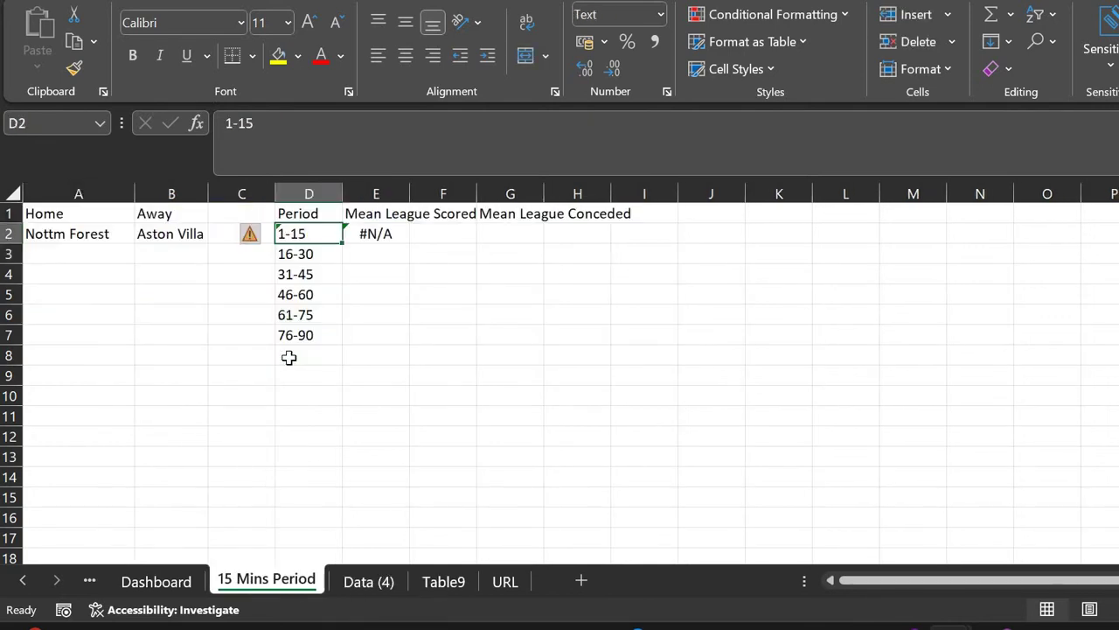
left_click(235, 123)
key("BackSpace")
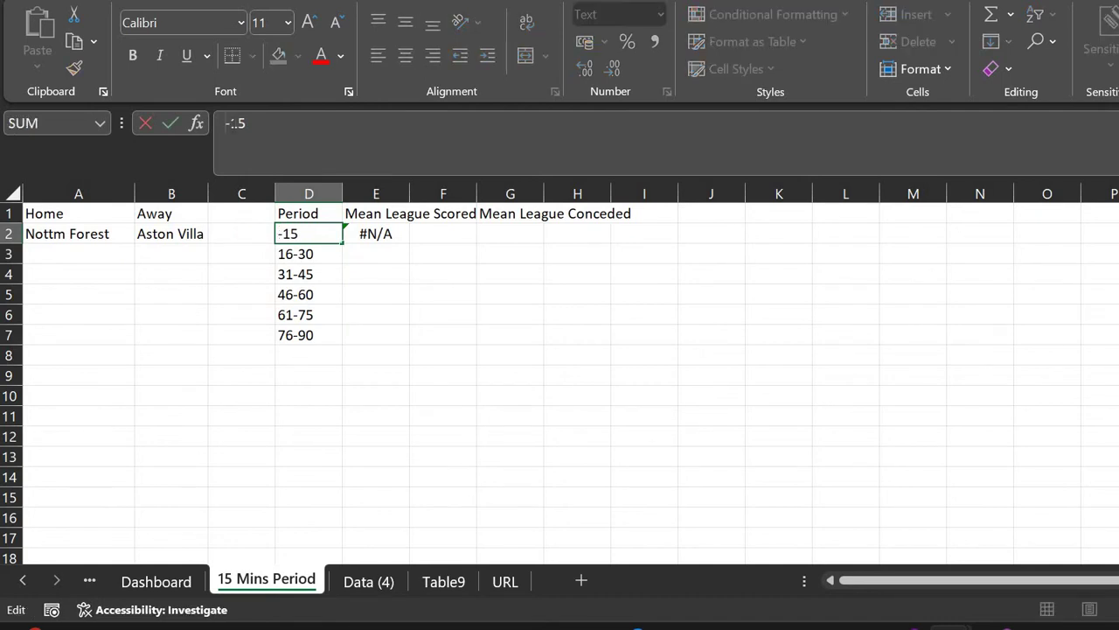
type("0")
key("Return")
Fill the XLOOKUP formula from E2 down to E7
key("Up")
key("Right")
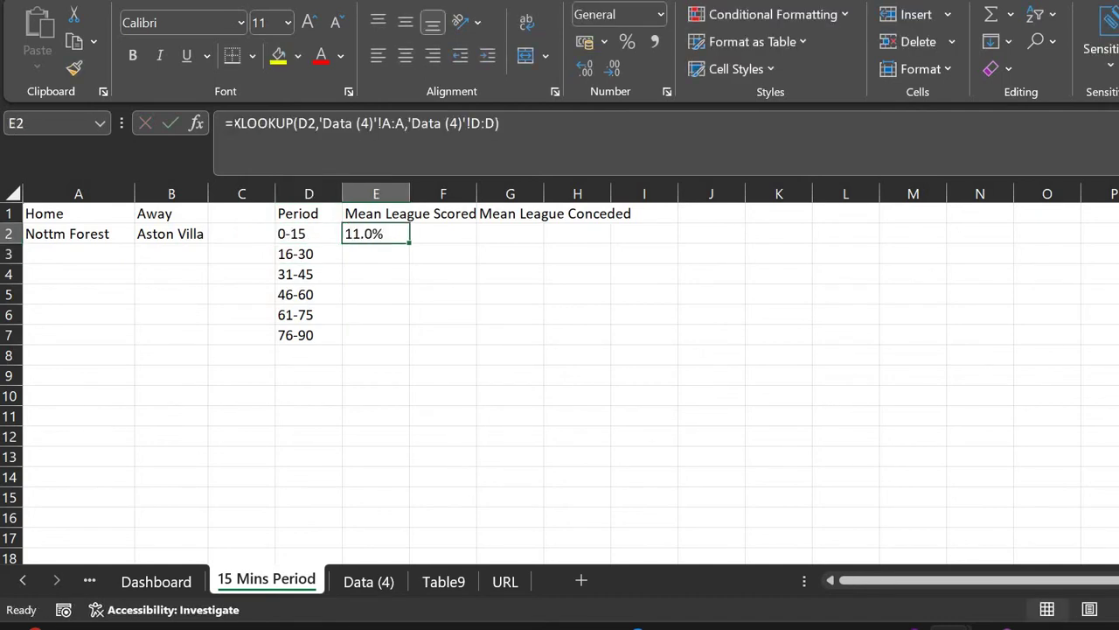
left_click_drag(410, 242, 398, 343)
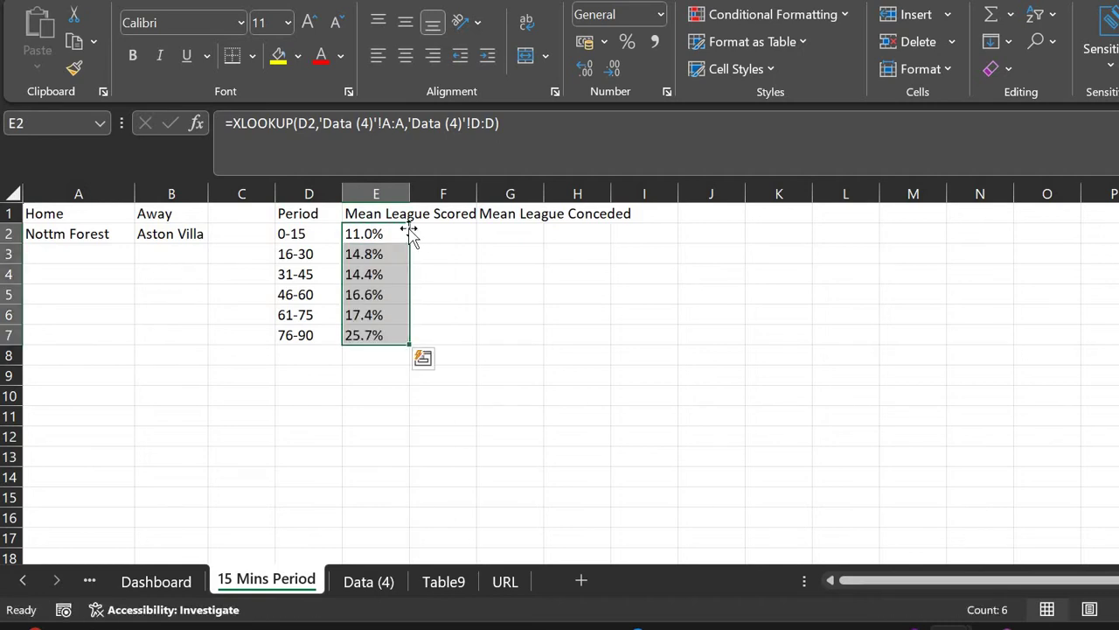
left_click(378, 233)
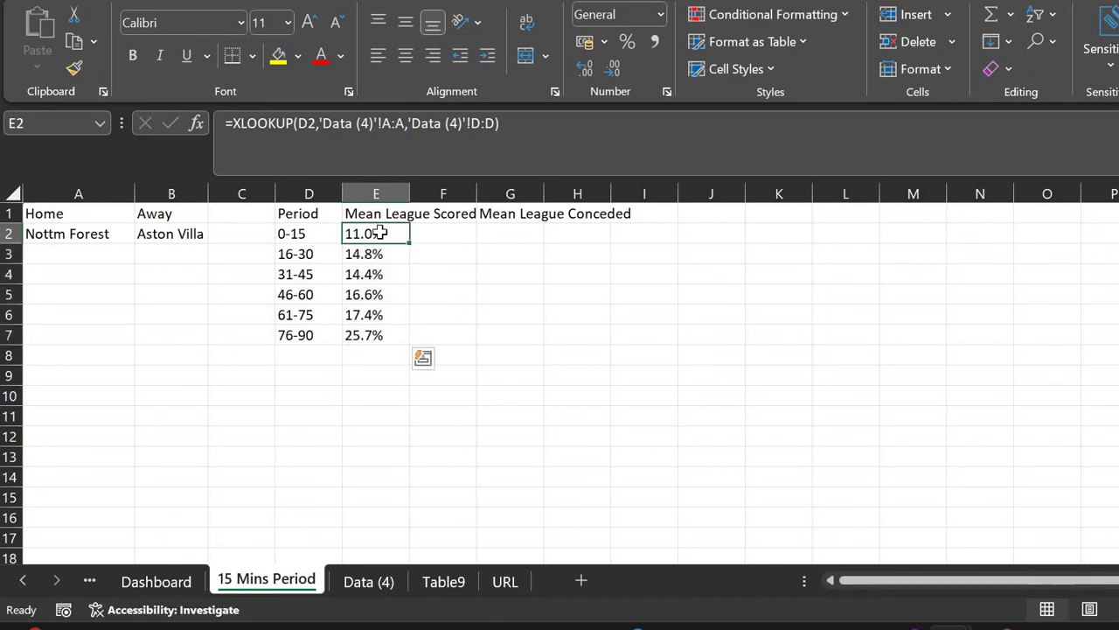
key("Right")
type("=")
left_click(379, 232)
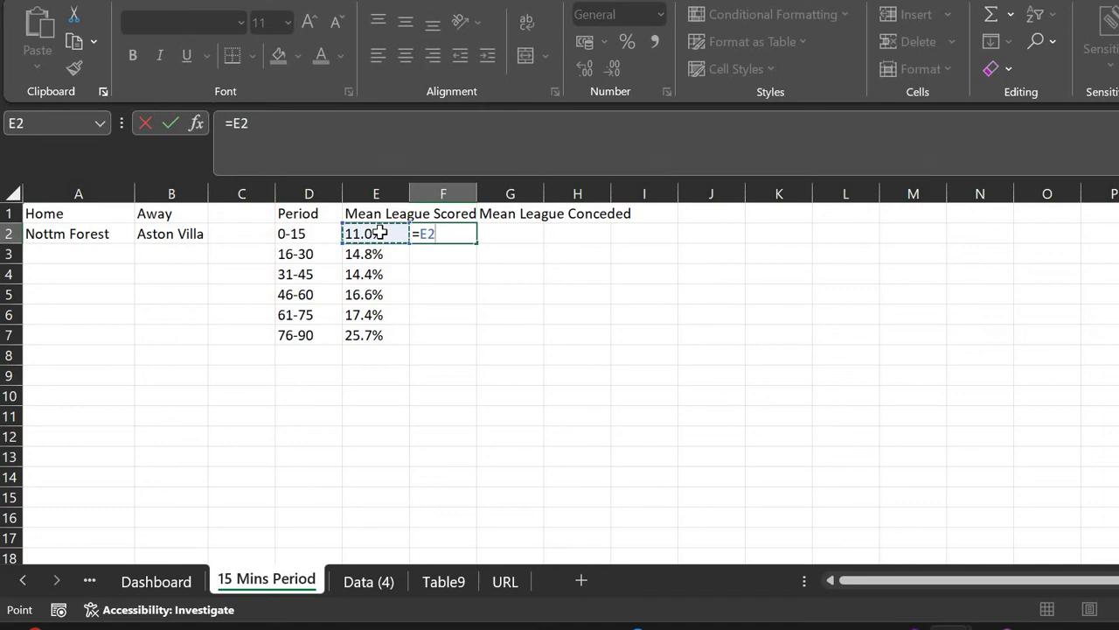
key("BackSpace")
key("BackSpace")
key("BackSpace")
key("Escape")
key("Left")
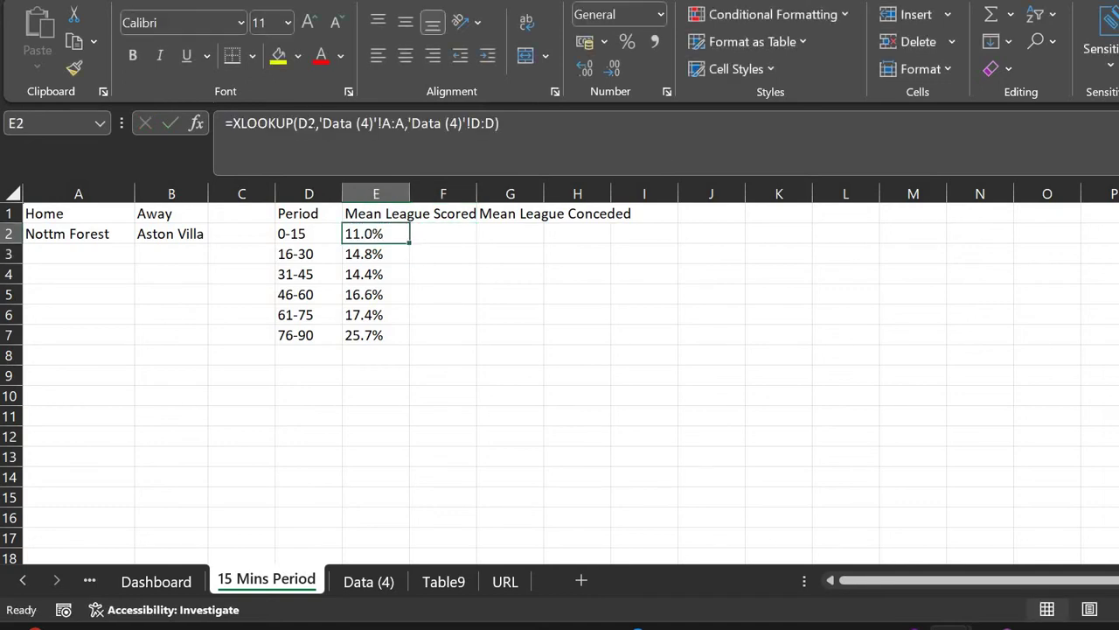
Make the lookup value absolute in each XLOOKUP formula in E2:E7, from $D$2 through $D$7
left_click(308, 123)
key("F4")
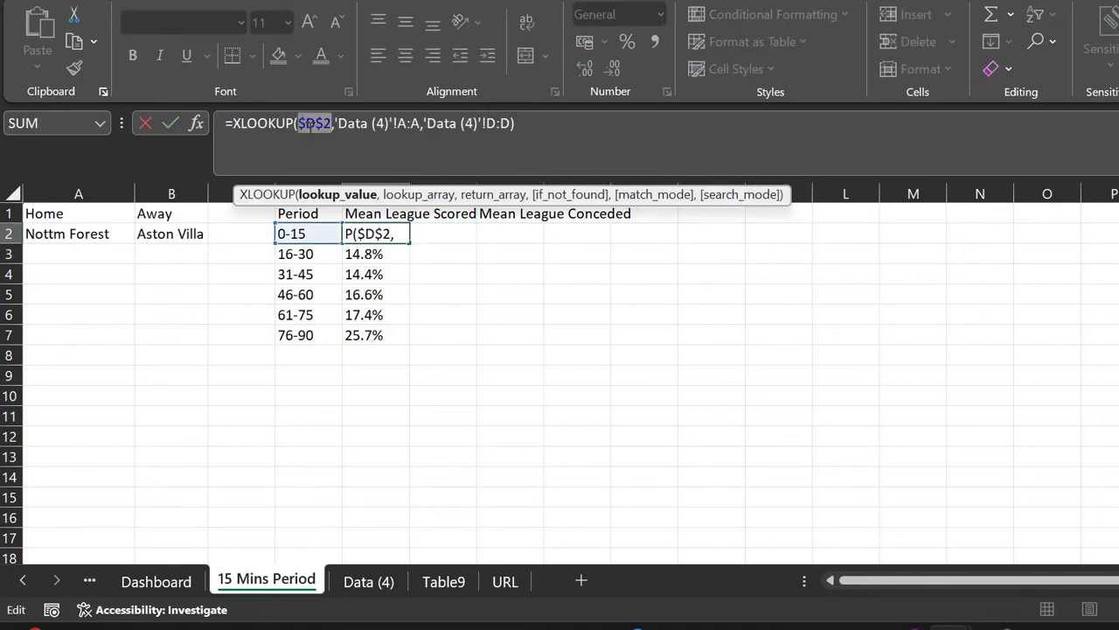
key("Return")
left_click(308, 123)
key("F4")
key("Return")
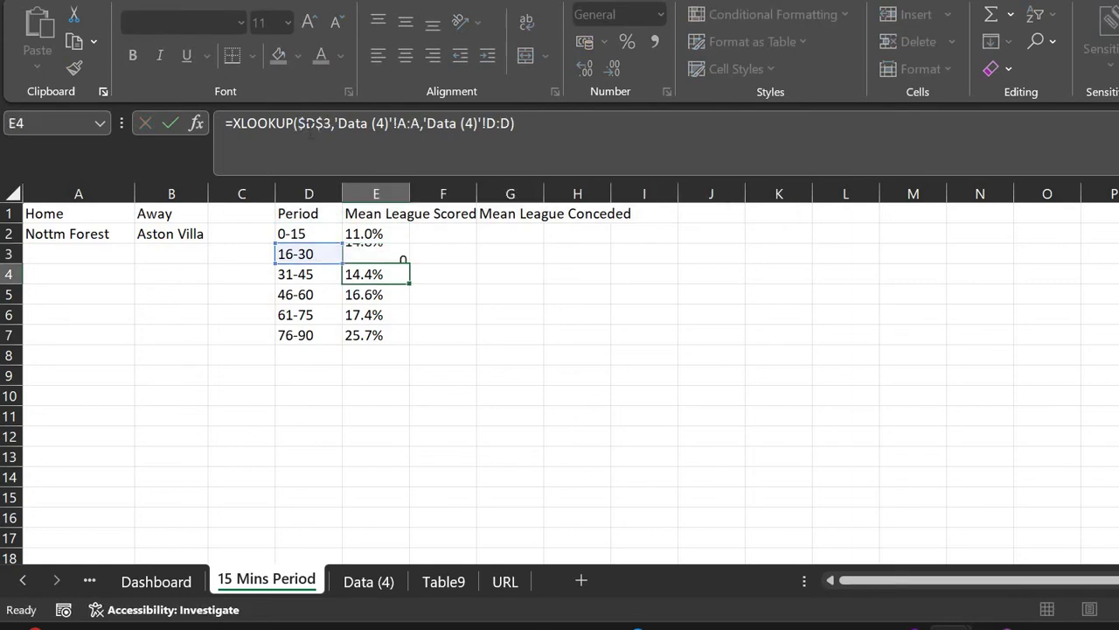
left_click(307, 124)
key("F4")
key("Return")
left_click(307, 123)
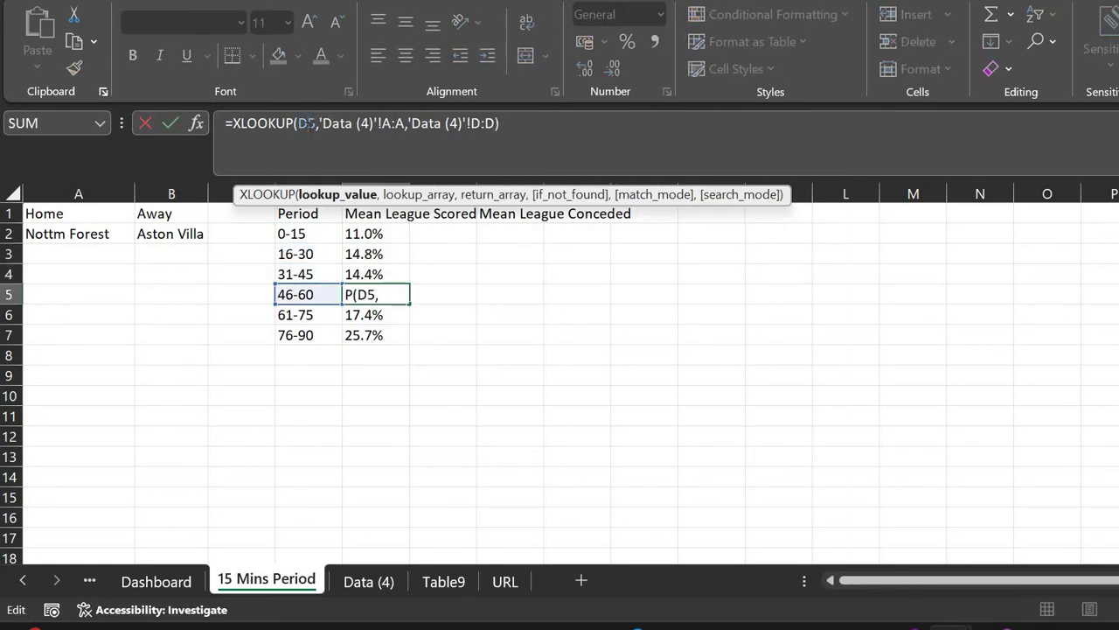
key("F4")
key("Return")
left_click(308, 124)
key("F4")
key("Return")
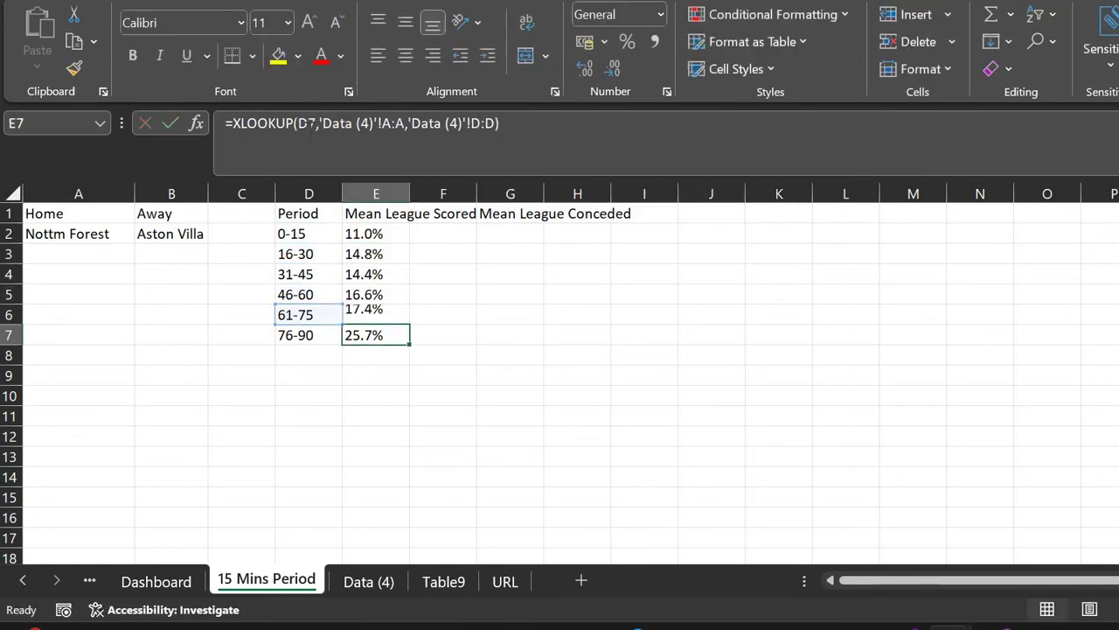
left_click(308, 123)
key("F4")
key("Return")
key("Up")
key("Up")
key("Up")
key("Up")
key("Up")
key("Up")
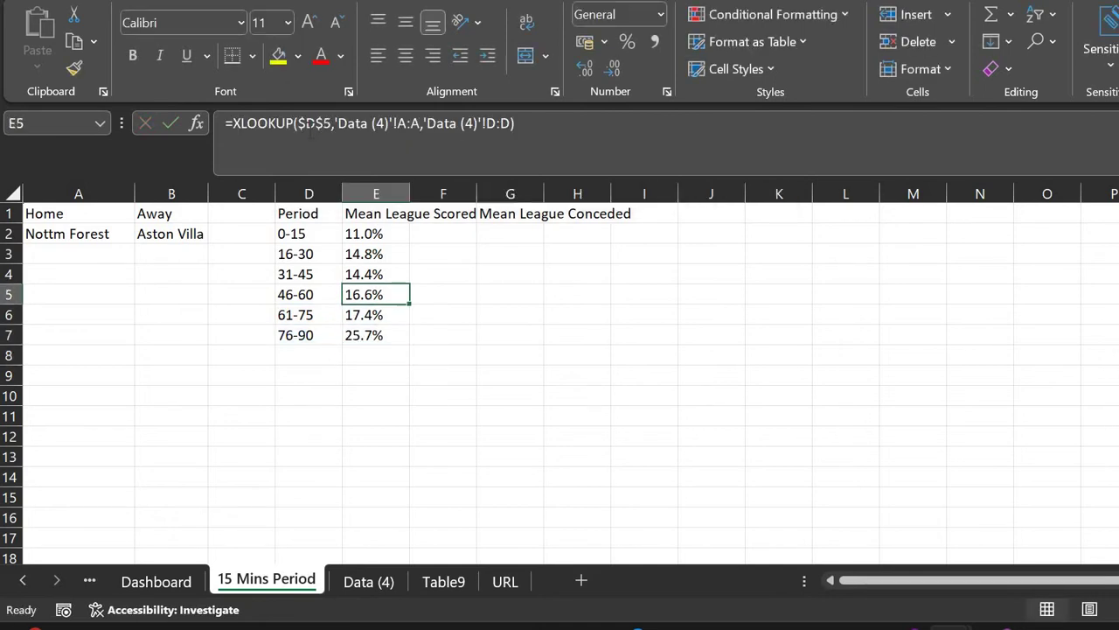
Try to fill each XLOOKUP formula in E2:E7 across to column H, one row at a time
left_click_drag(411, 242, 604, 249)
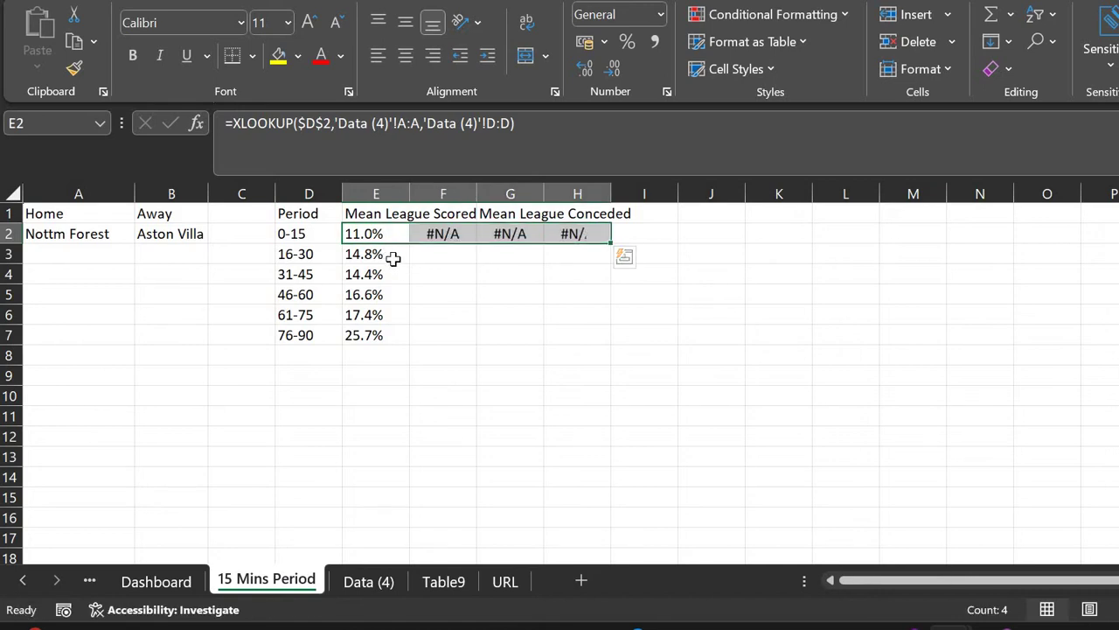
left_click(402, 261)
left_click_drag(409, 265, 577, 262)
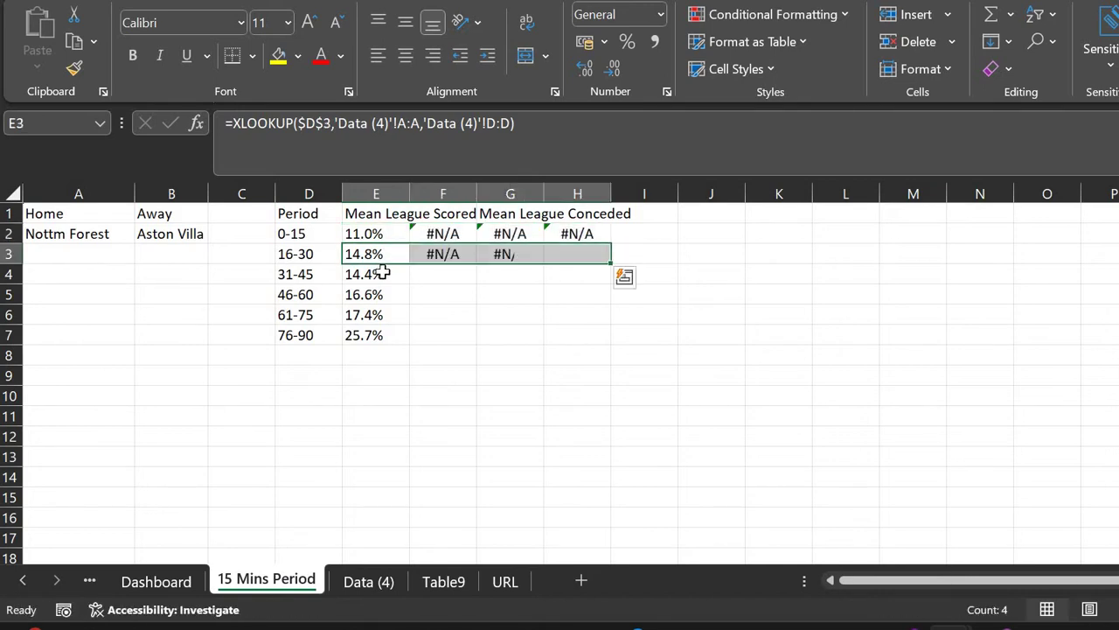
left_click(398, 275)
left_click_drag(420, 284, 594, 274)
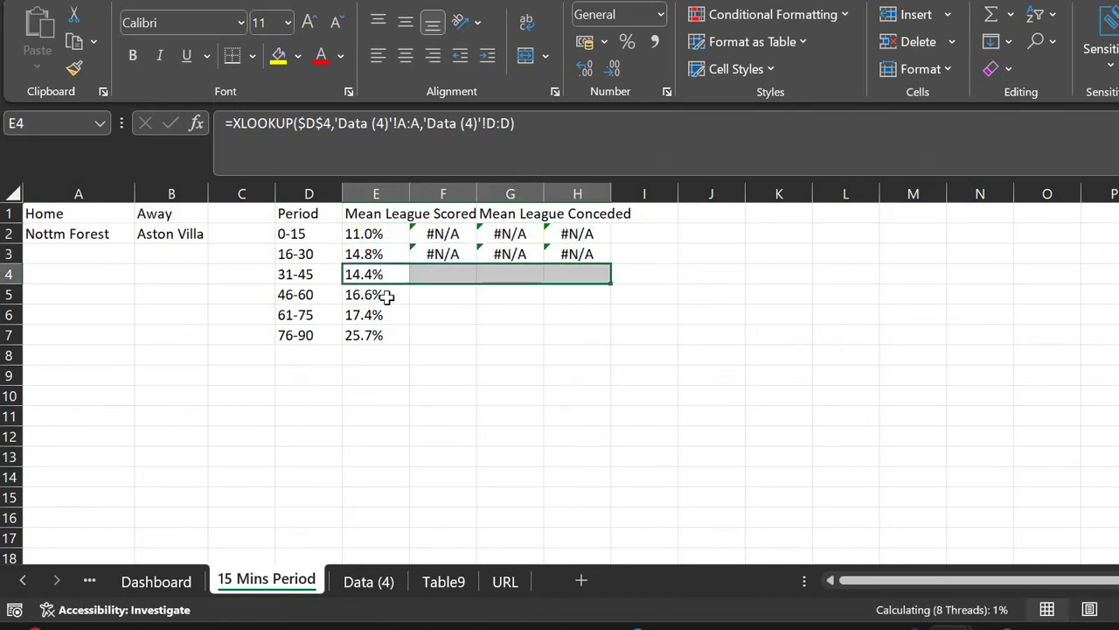
left_click(370, 300)
left_click_drag(410, 304, 577, 297)
left_click(385, 315)
left_click_drag(409, 324, 615, 327)
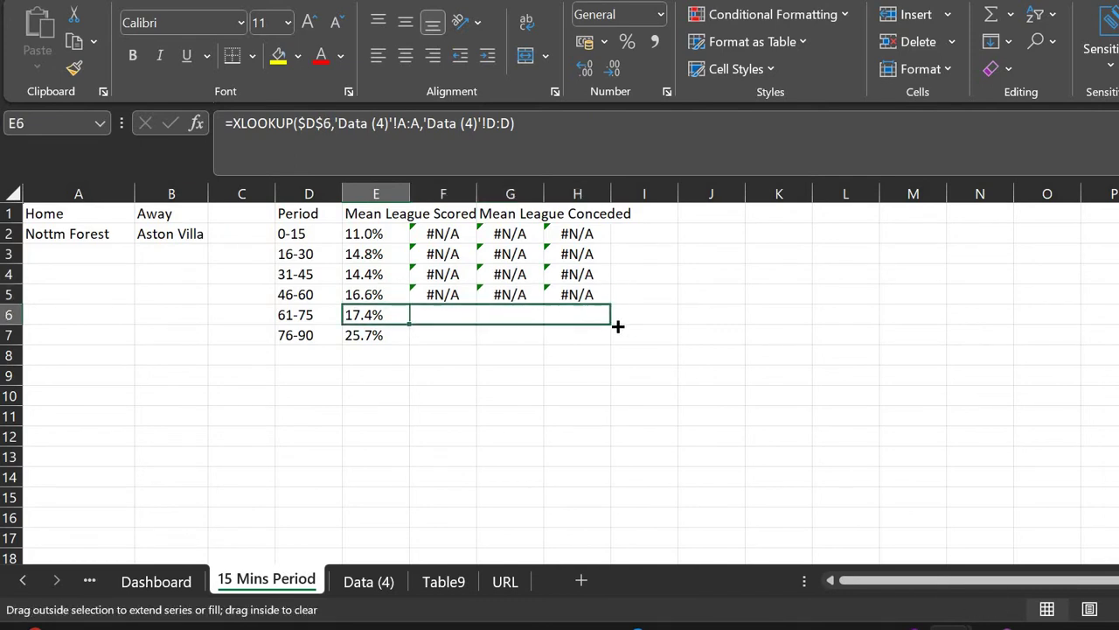
left_click(389, 340)
left_click_drag(415, 346, 591, 348)
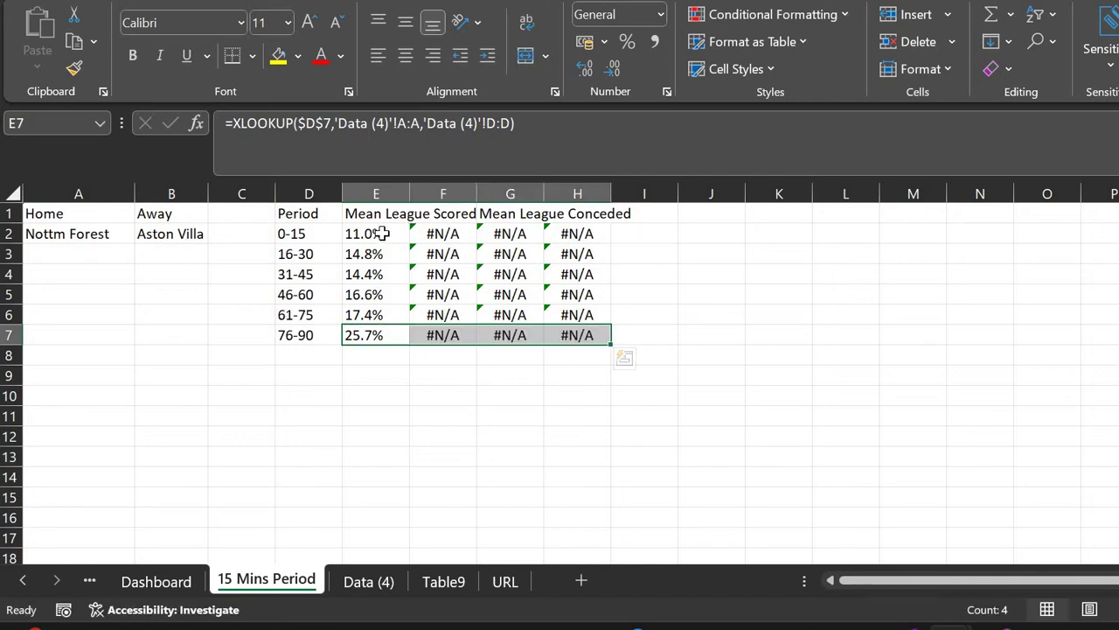
Check the references in the XLOOKUP formulas of E2 through E7
left_click(382, 234)
key("Down")
key("Down")
key("Down")
key("Down")
key("Down")
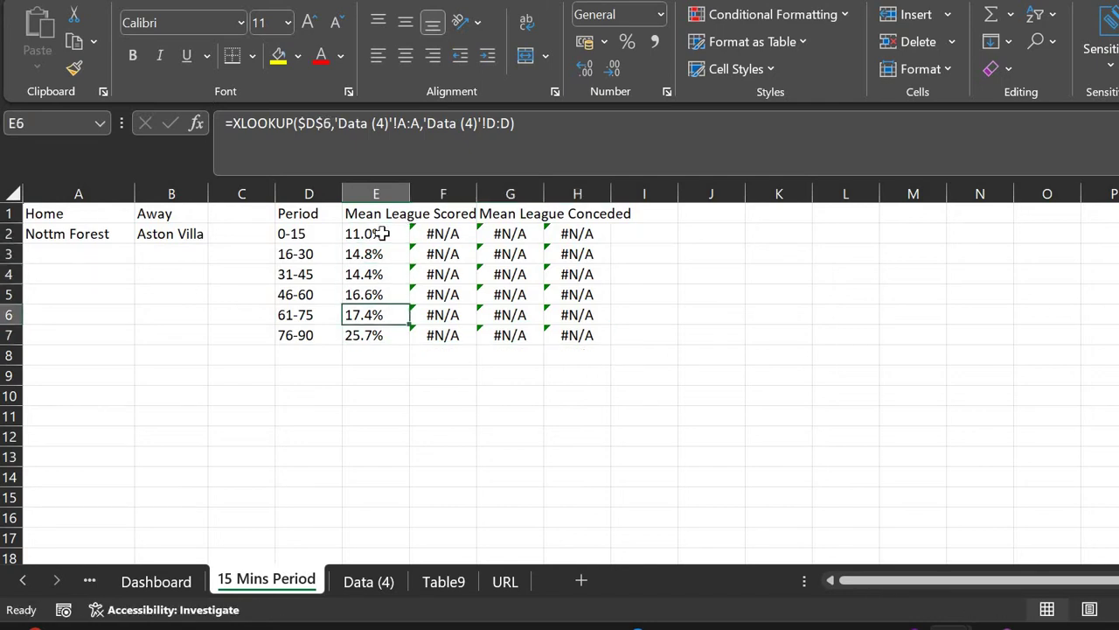
key("Up")
key("Up")
key("Up")
key("Up")
key("Up")
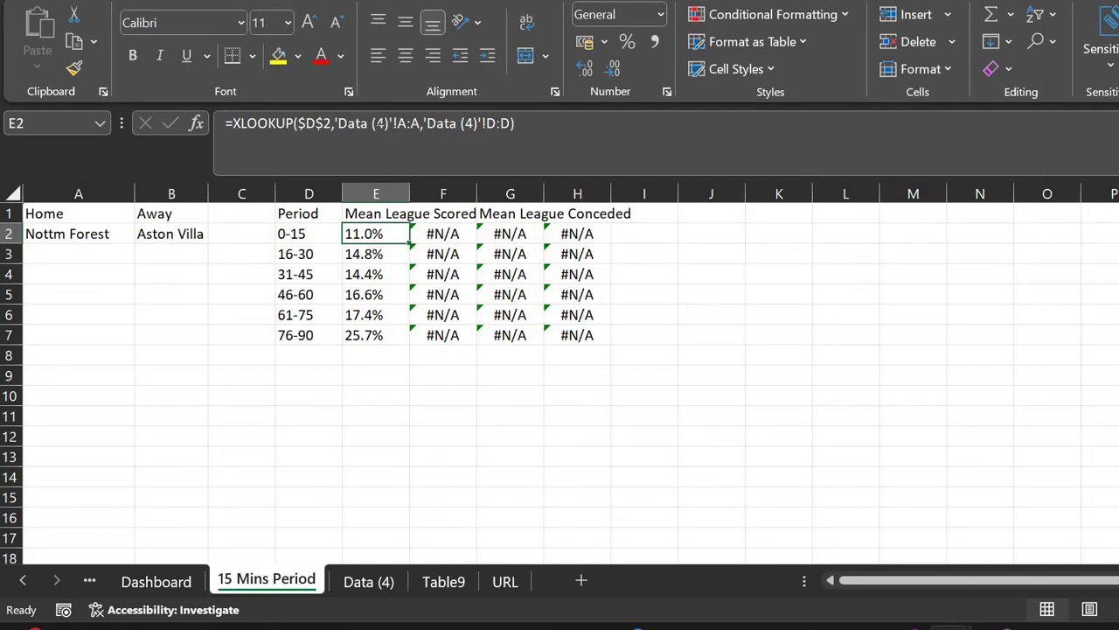
Make the lookup array in E2's XLOOKUP formula absolute as 'Data (4)'!$A:$A
left_click(419, 123)
left_click_drag(421, 124, 336, 123)
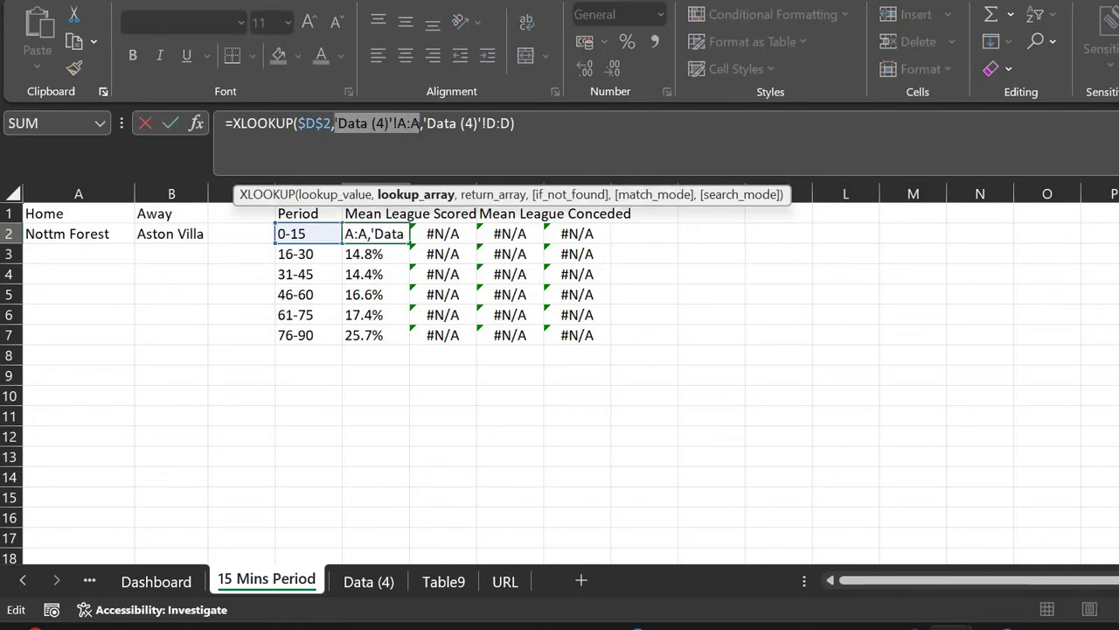
key("F4")
key("Return")
key("Up")
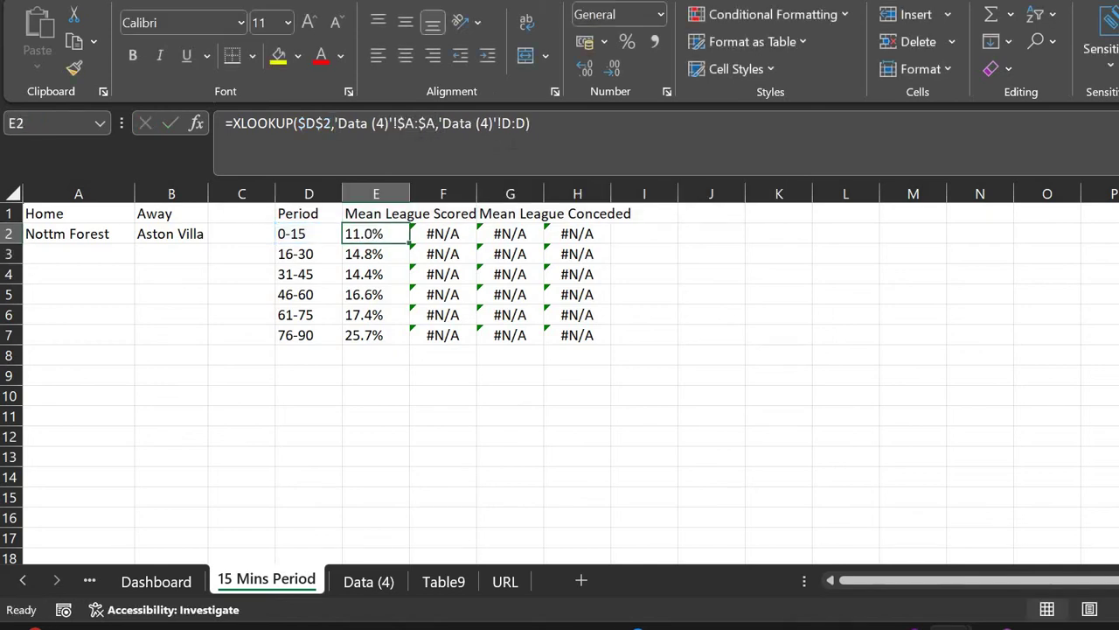
Make the return array in E2's XLOOKUP formula absolute as 'Data (4)'!$D:$D
left_click(530, 124)
key("Left")
key("shift+Left")
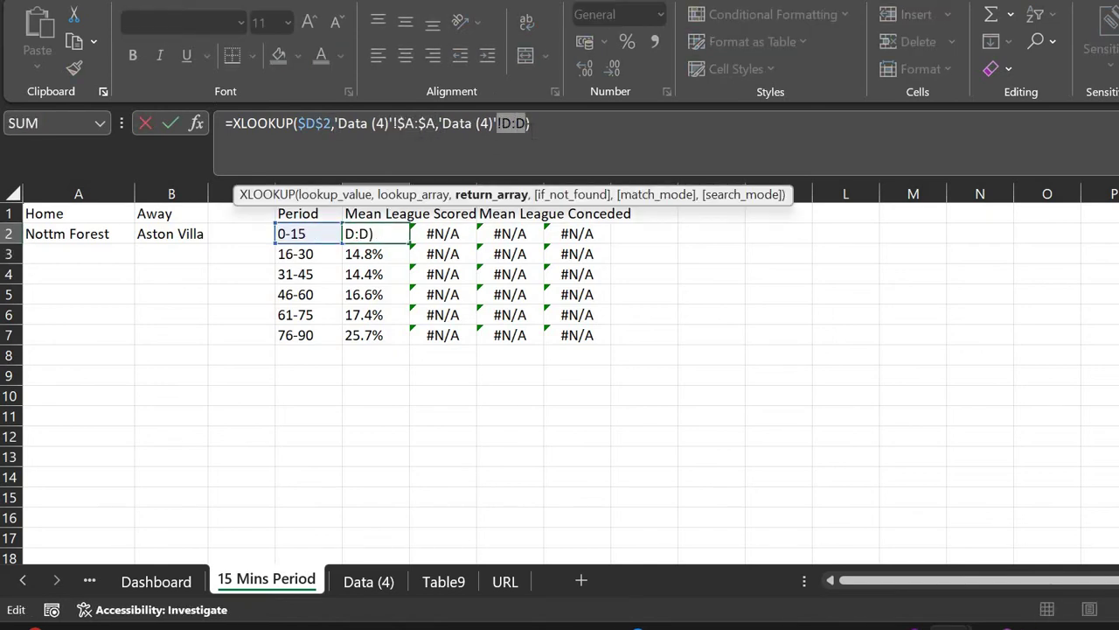
key("shift+Left")
key("shift+Left")
key("shift+Left")
key("shift+Left")
key("shift+Left")
key("shift+Left")
key("shift+Left")
key("shift+Left")
key("shift+Left")
key("shift+Left")
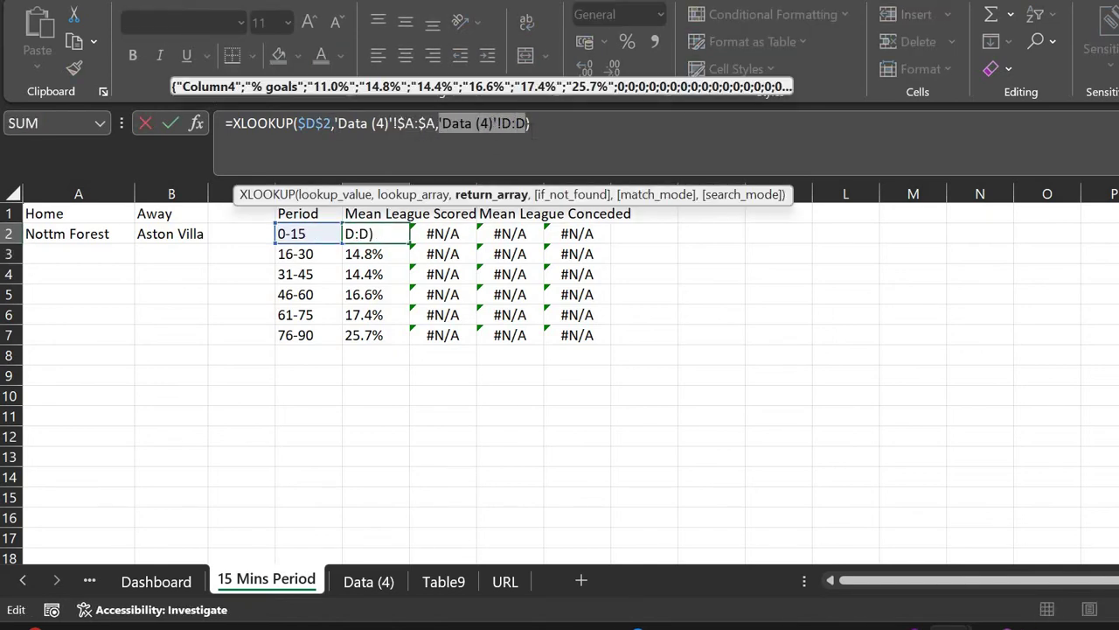
key("F4")
key("Return")
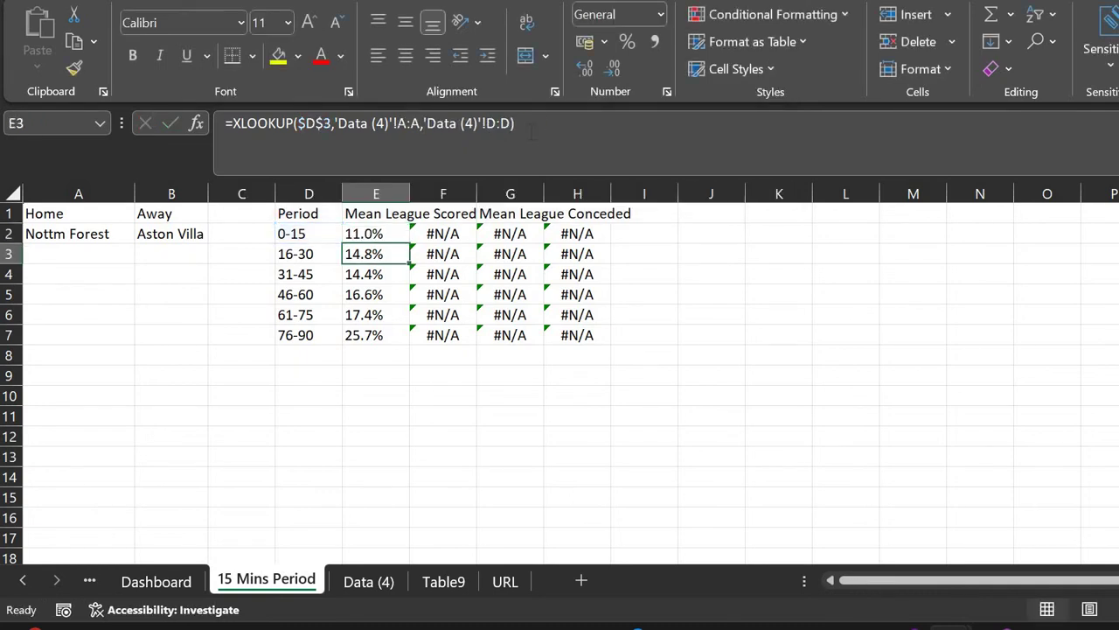
Change the lookup value in E2's XLOOKUP formula to the column-absolute reference $D2
key("Up")
left_click(332, 125)
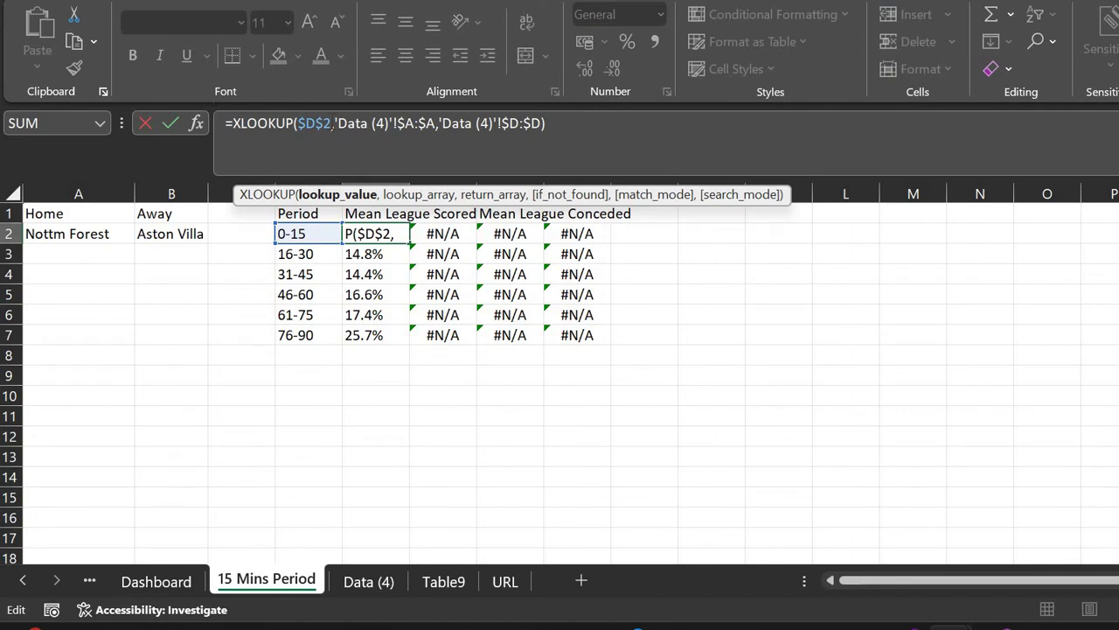
key("F4")
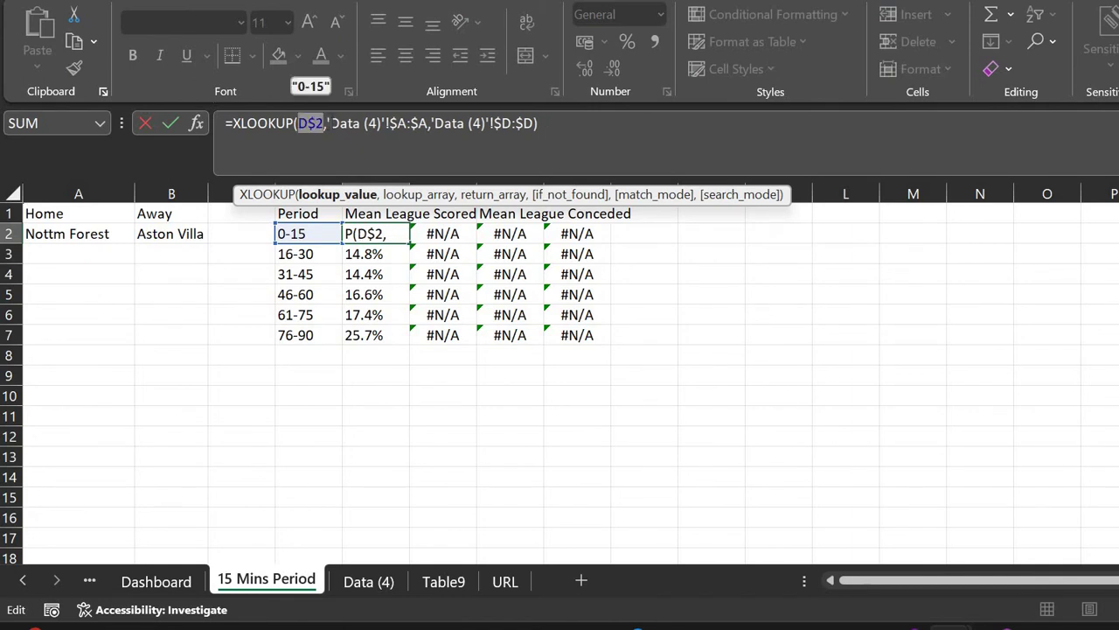
key("F4")
key("ctrl+Return")
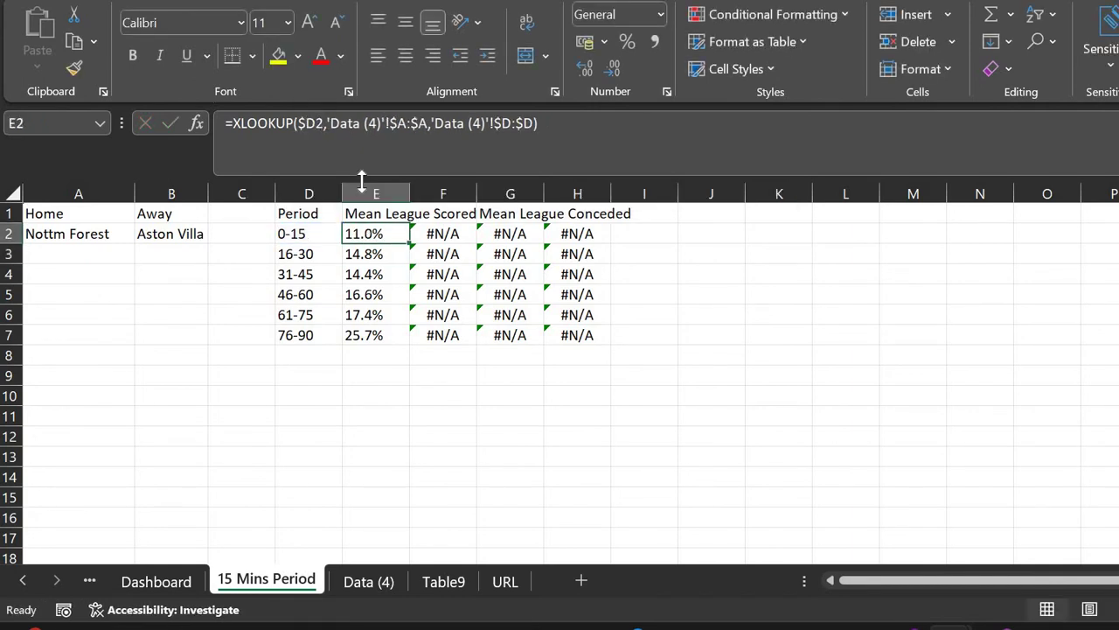
Fill the E2 formula through E2:H7 and check the copied references
left_click_drag(410, 245, 592, 352)
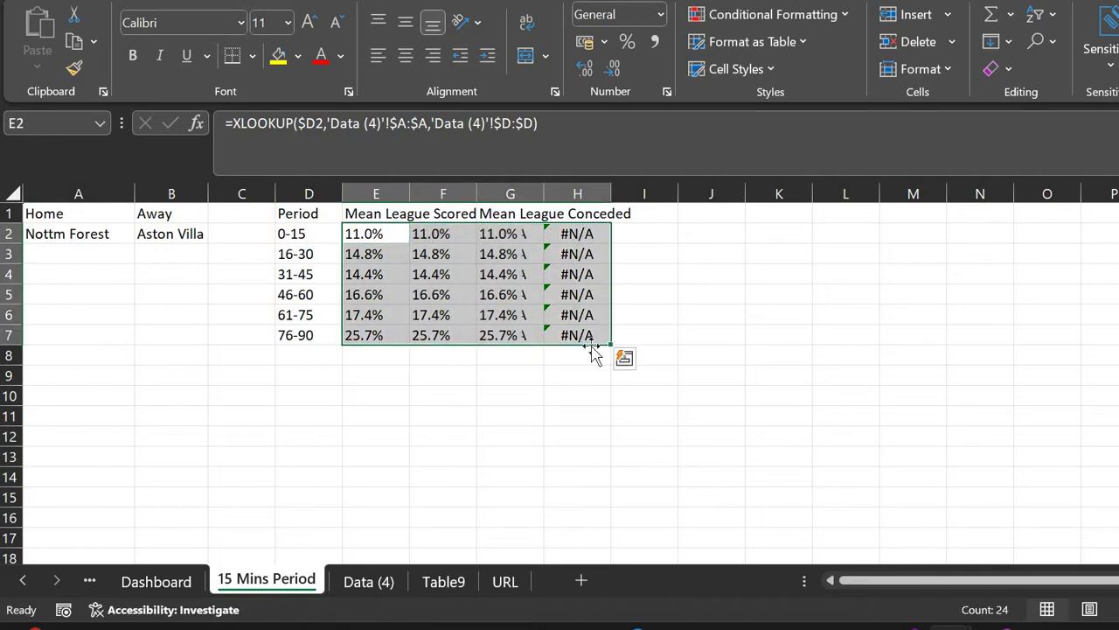
left_click(389, 234)
key("Right")
key("Right")
key("Right")
key("Down")
key("Down")
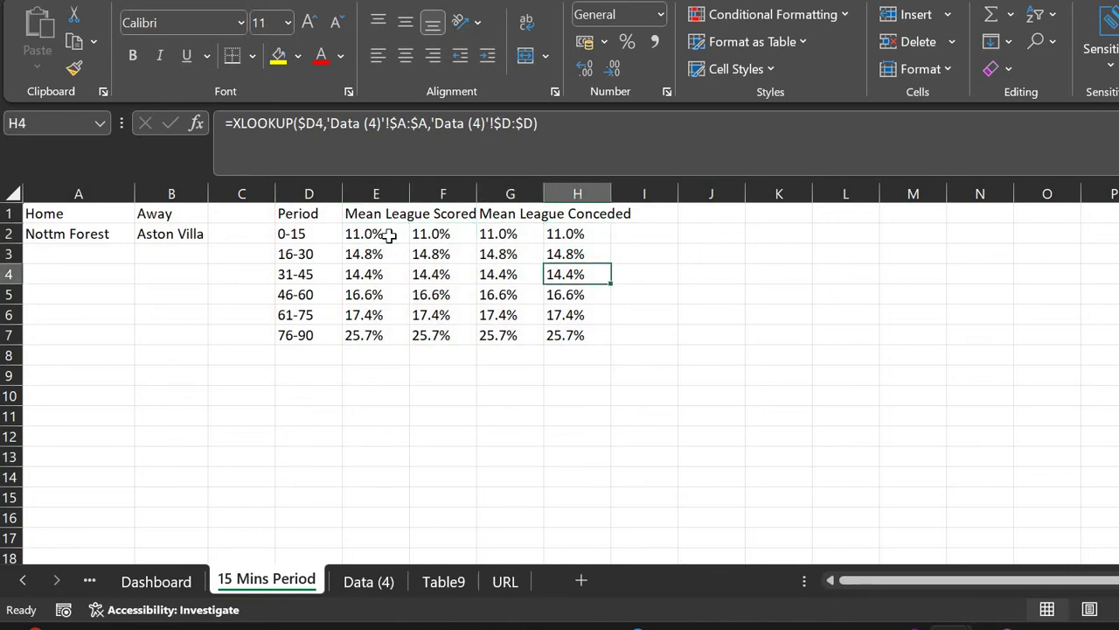
key("Left")
key("Up")
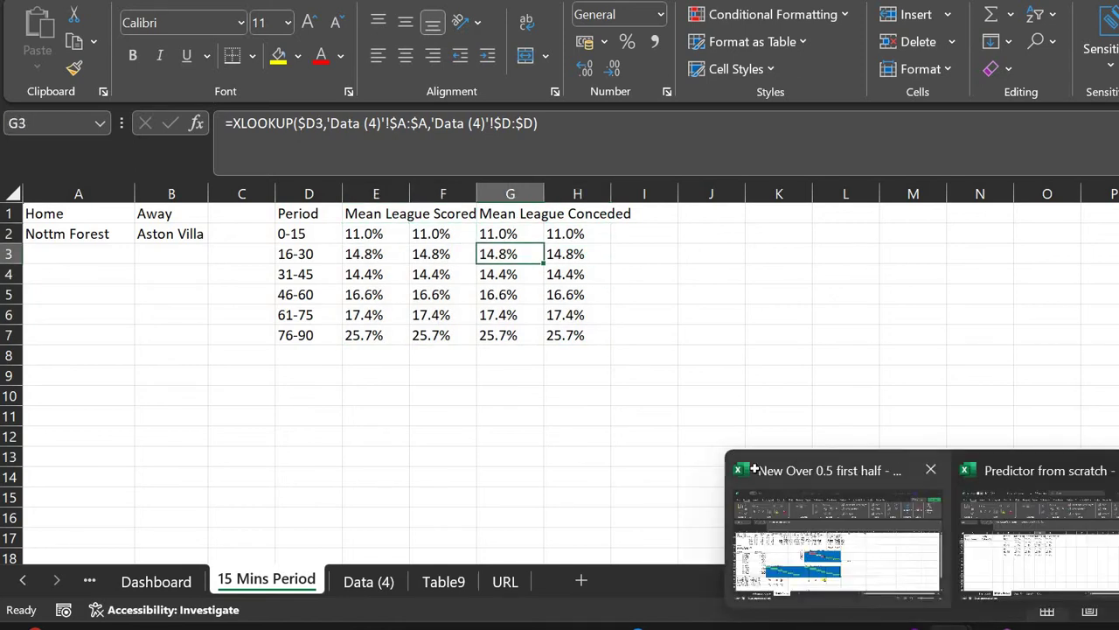
Switch to the New Over 0.5 first half workbook and examine the Scored at H/A columns on the 15 min Period sheet
left_click(886, 569)
left_click_drag(150, 217, 262, 265)
left_click(325, 265)
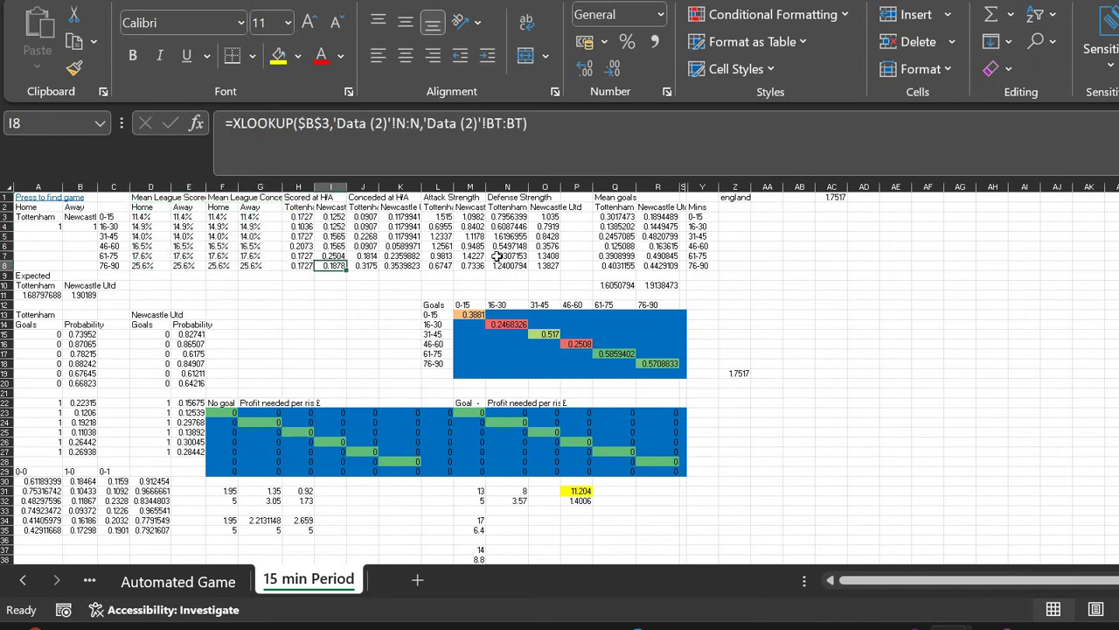
left_click(300, 217)
key("Up")
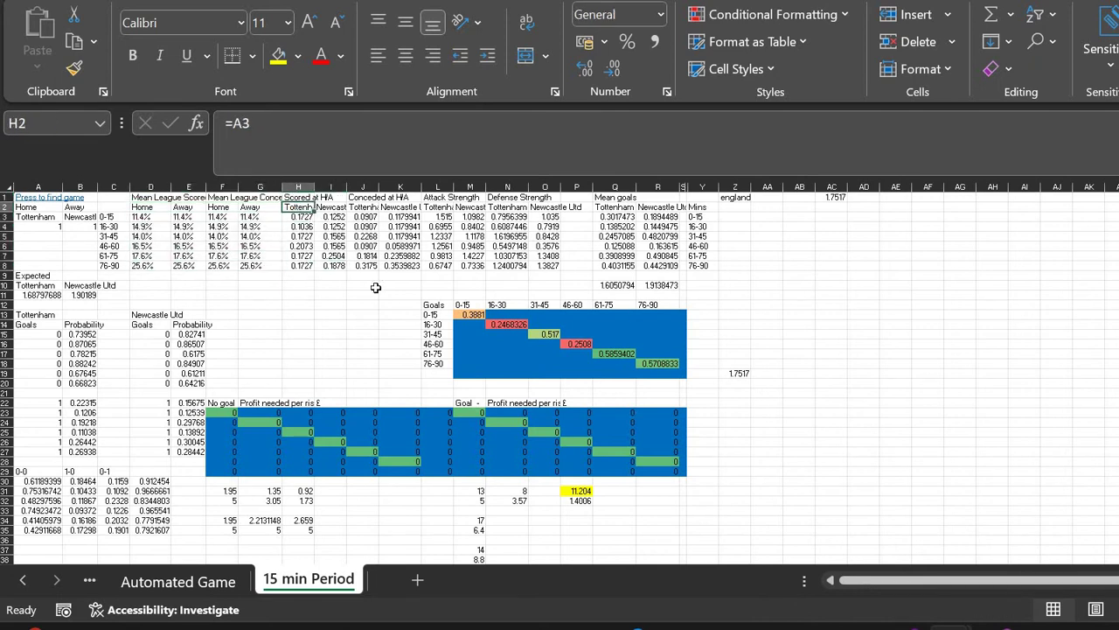
Switch to SoccerSTATS in the browser and open the Premier League goals per 15 min. statistics page
left_click(905, 627)
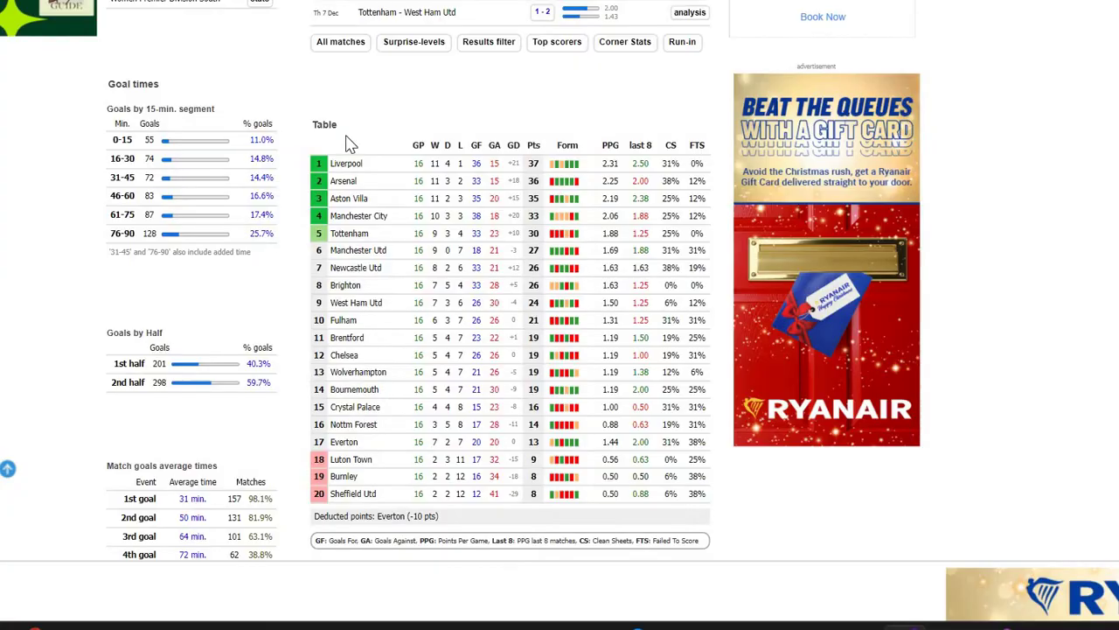
scroll(347, 143, "up", 5)
scroll(350, 143, "up", 3)
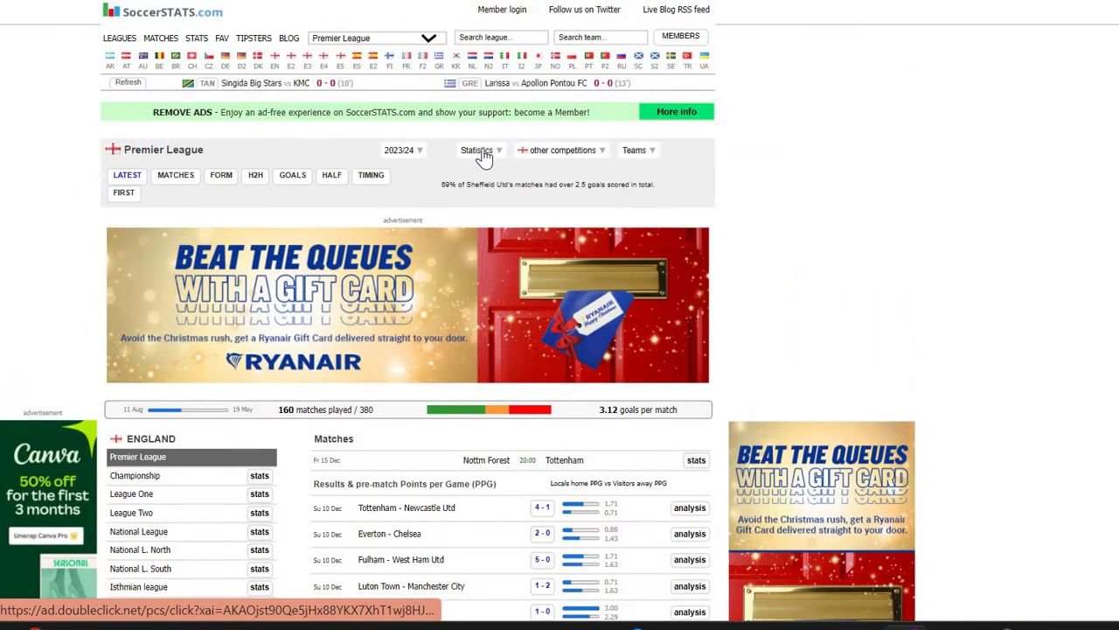
mouse_move(484, 154)
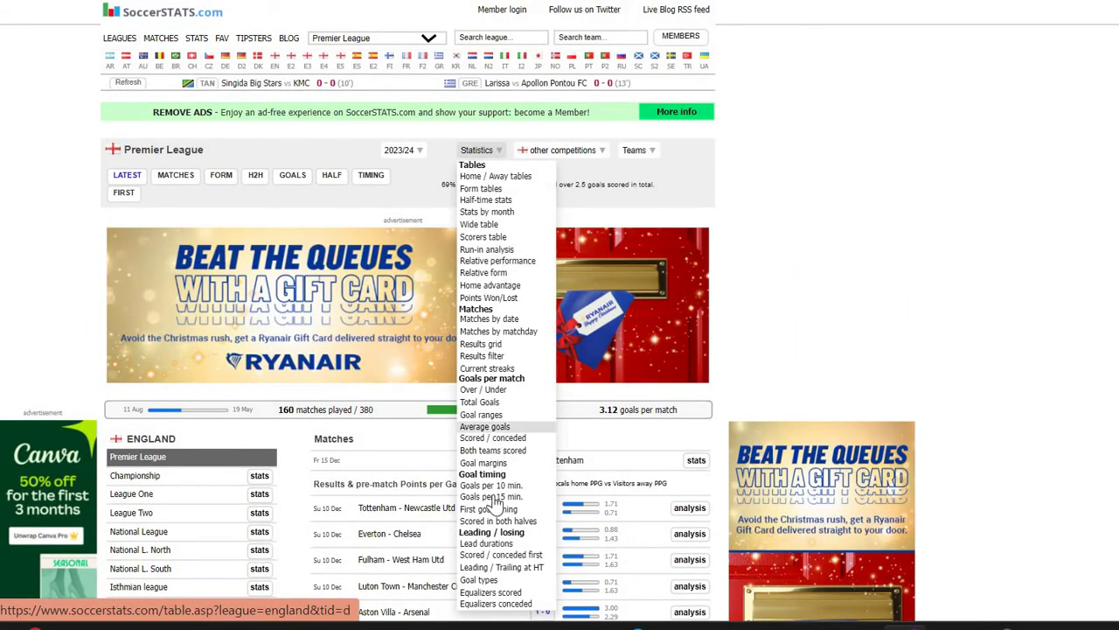
left_click(495, 499)
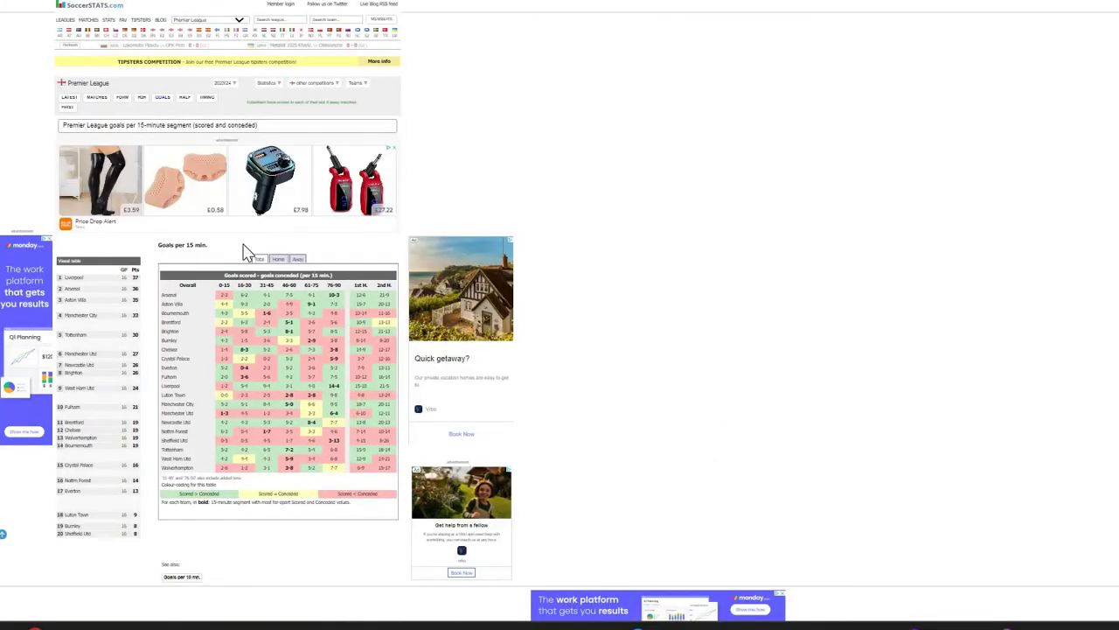
Examine the goals per 15 min. table for home matches and for away matches
scroll(244, 245, "up", 5)
scroll(244, 245, "down", 1)
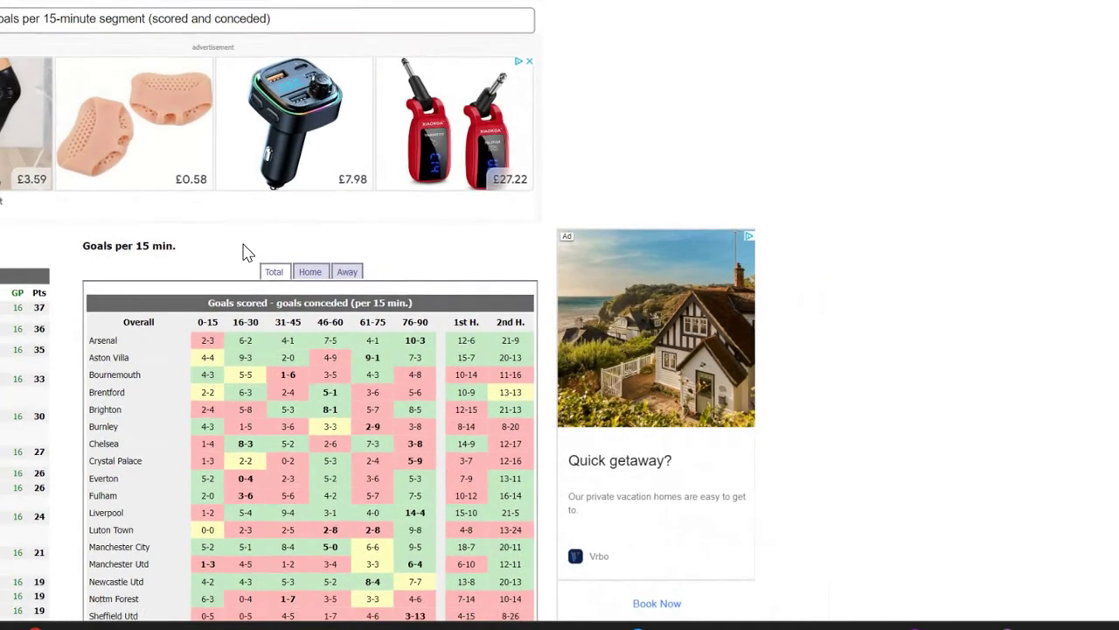
scroll(244, 245, "down", 2)
scroll(244, 245, "left", 1)
scroll(244, 252, "down", 1)
scroll(244, 252, "left", 1)
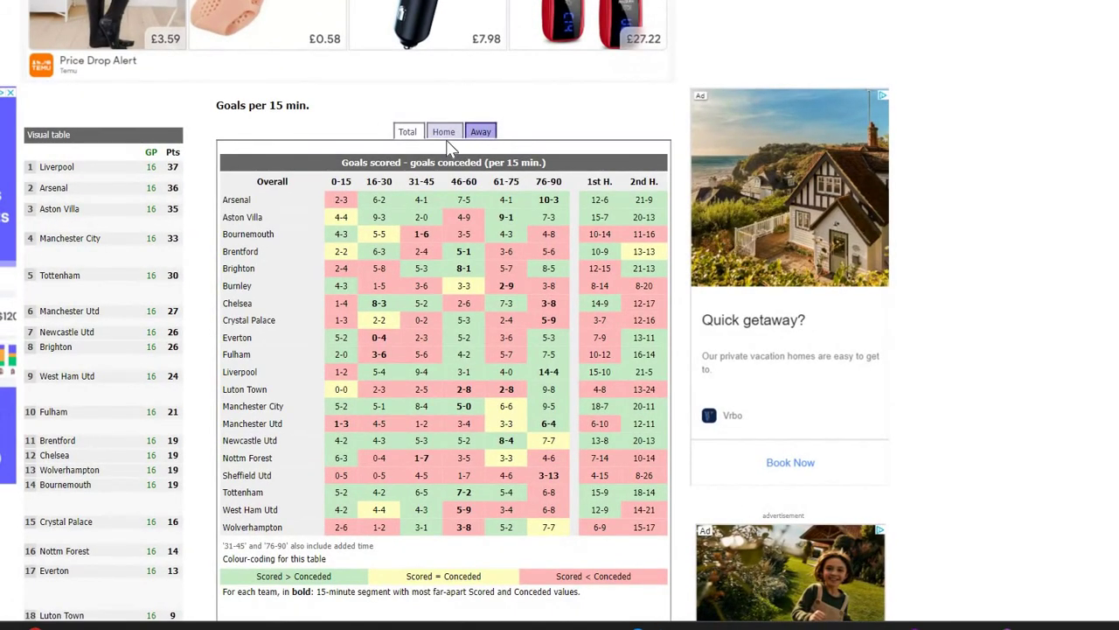
left_click(445, 134)
scroll(490, 137, "down", 1)
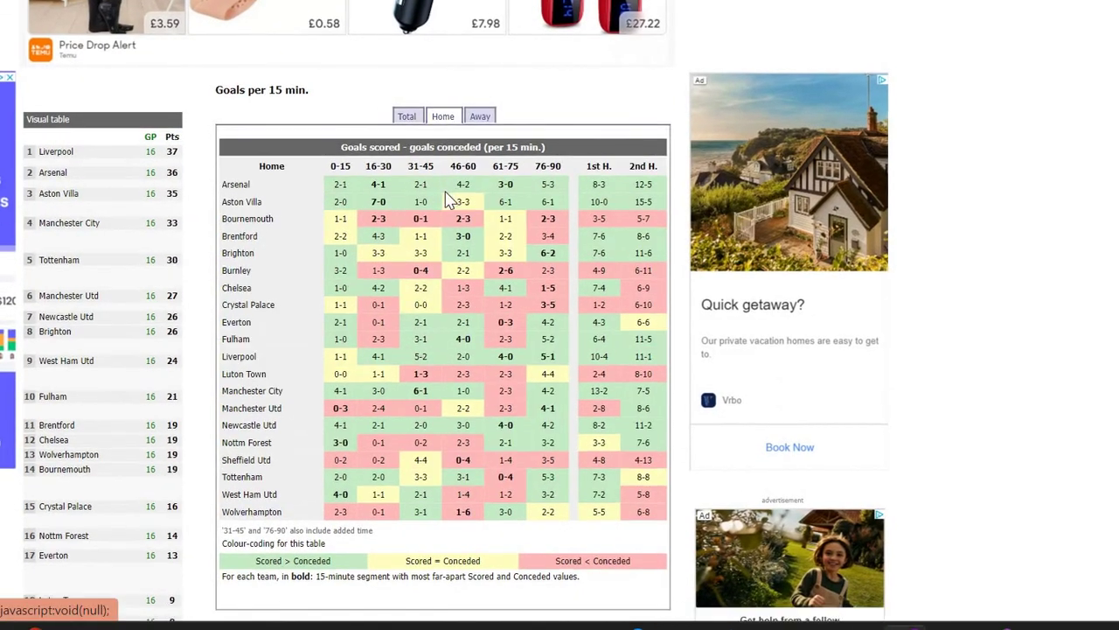
left_click(480, 96)
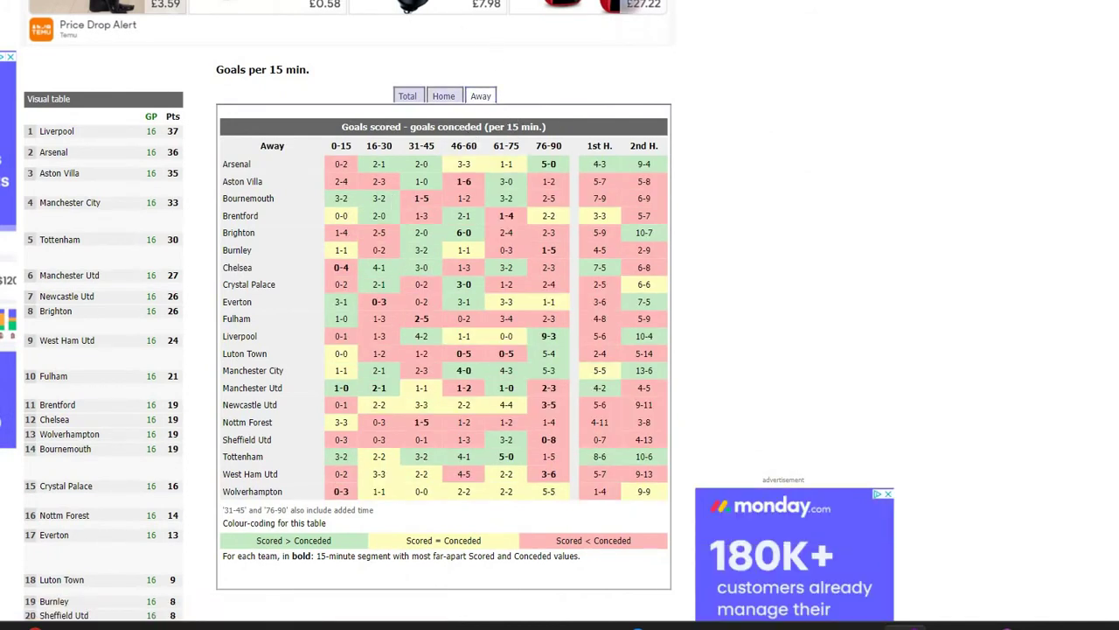
Return to the Predictor from scratch workbook and enter the heading URL in A10 of the URL sheet
mouse_move(950, 626)
left_click(1047, 552)
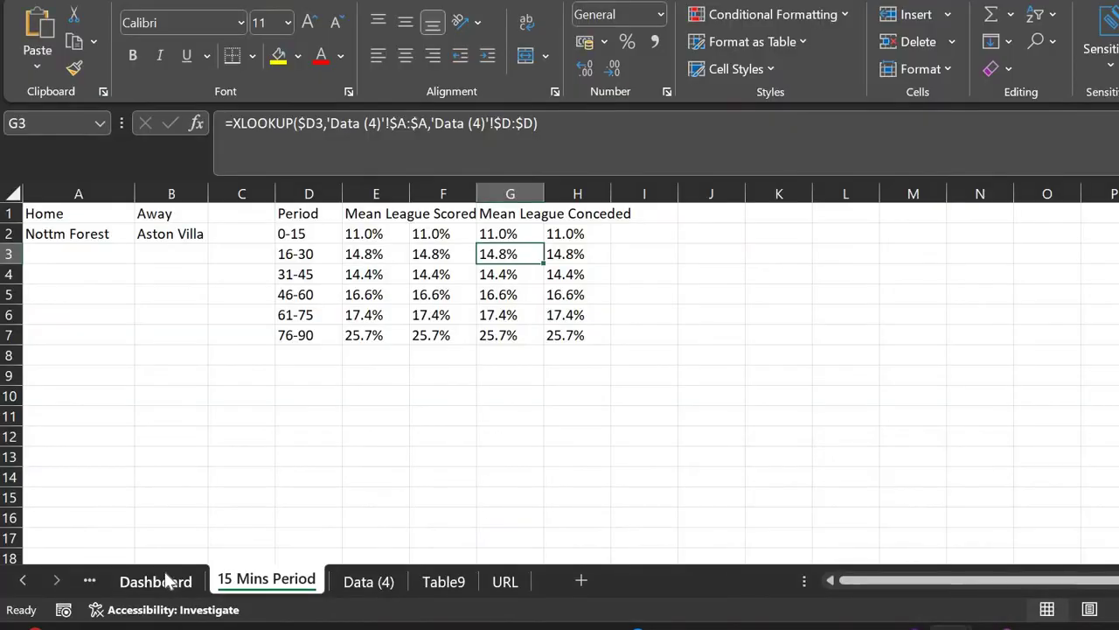
left_click(516, 580)
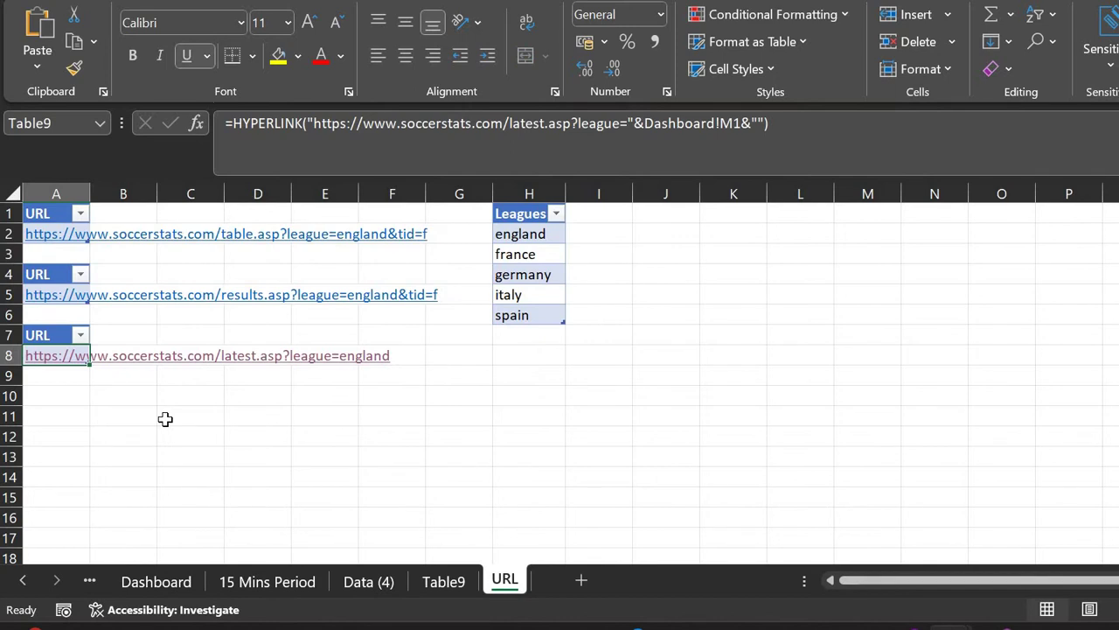
key("Down")
key("Down")
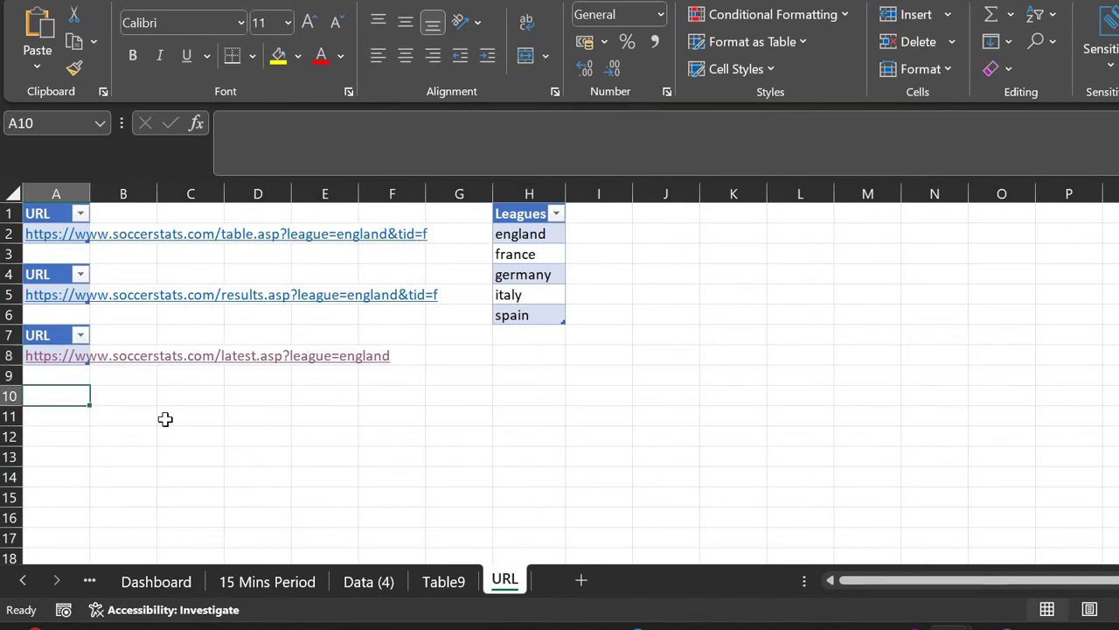
type("U")
key("Return")
key("Down")
key("Down")
key("Down")
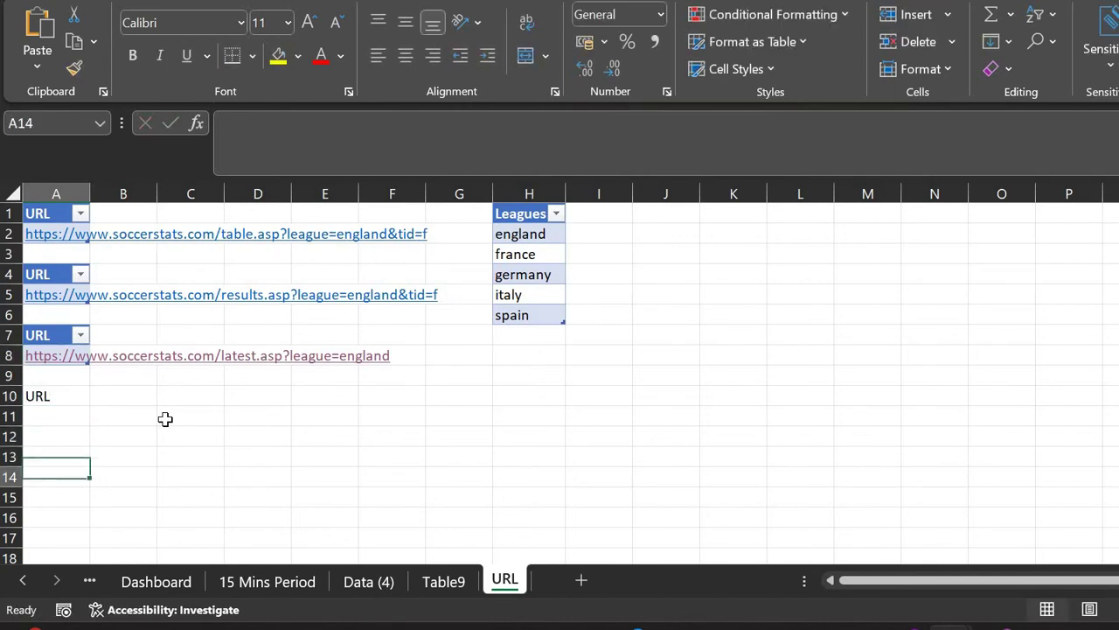
type("https://www.soccerstats.com/table.asp?league=england&tid=k")
Inspect the HYPERLINK formula in A8 to see how it builds the league address
key("Up")
key("Up")
key("Up")
key("Up")
key("Up")
key("Up")
key("Up")
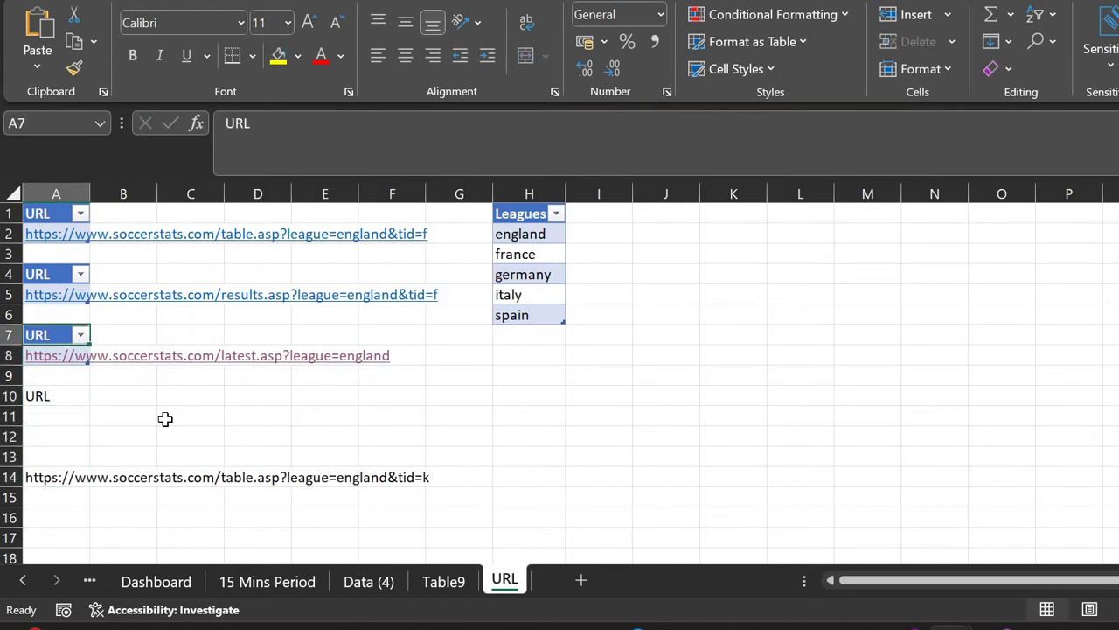
key("Down")
left_click(580, 123)
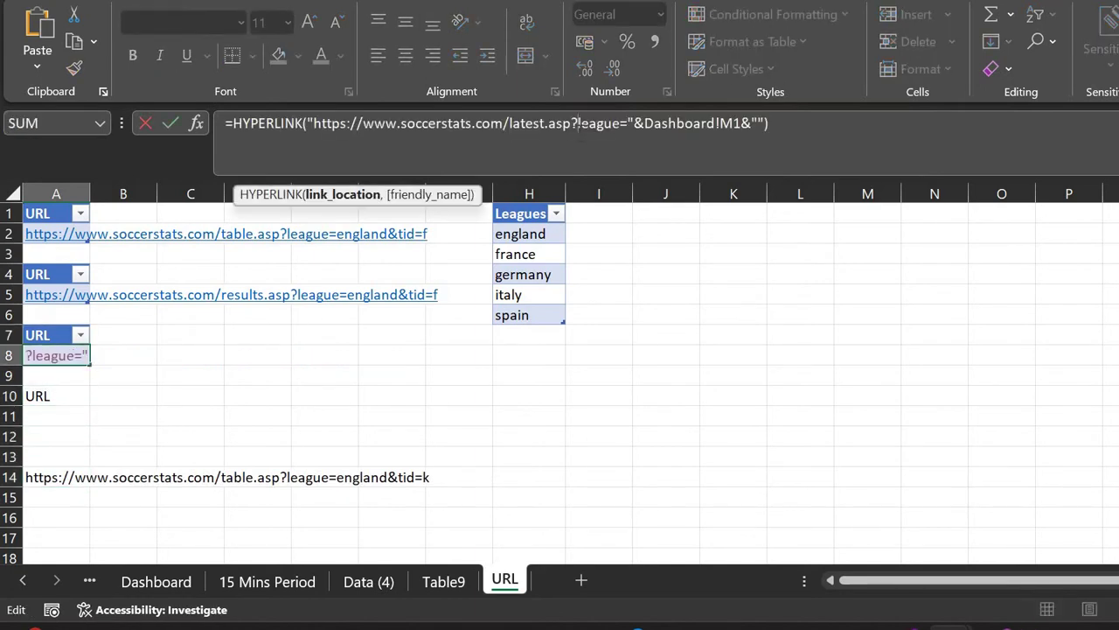
key("Return")
key("Down")
key("Down")
left_click(580, 134)
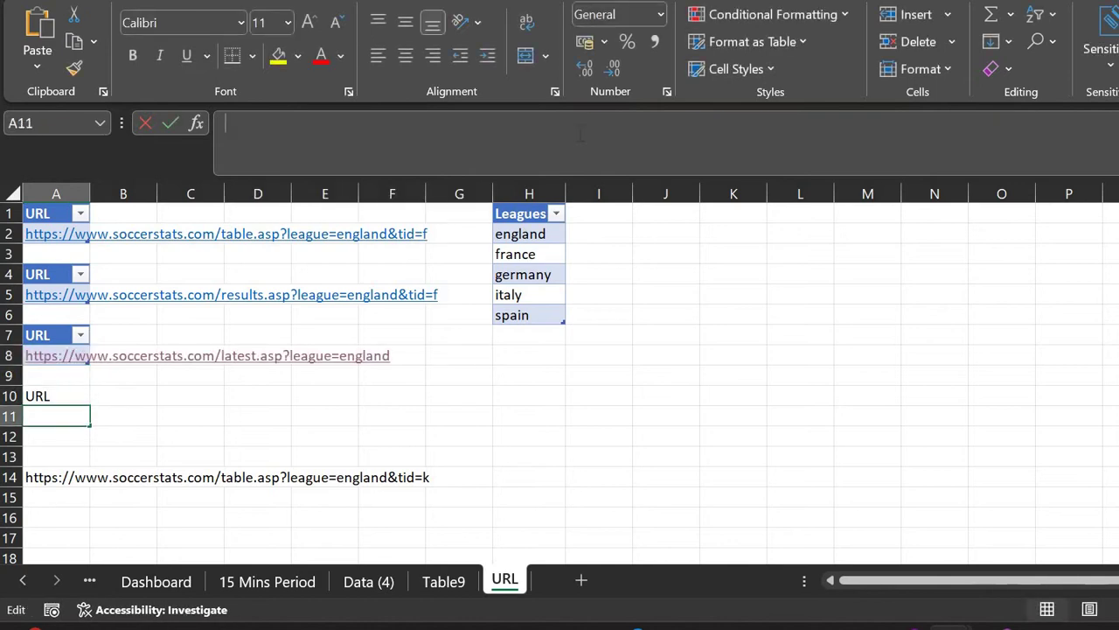
type("=HYPERLINK(\"https://www.soccerstats.com/latest.asp?league=\"&Dashboard!M1&\"\")")
key("Return")
Convert A10:A11 into a table using URL as its header
key("Up")
key("Up")
key("shift+Down")
key("shift+Down")
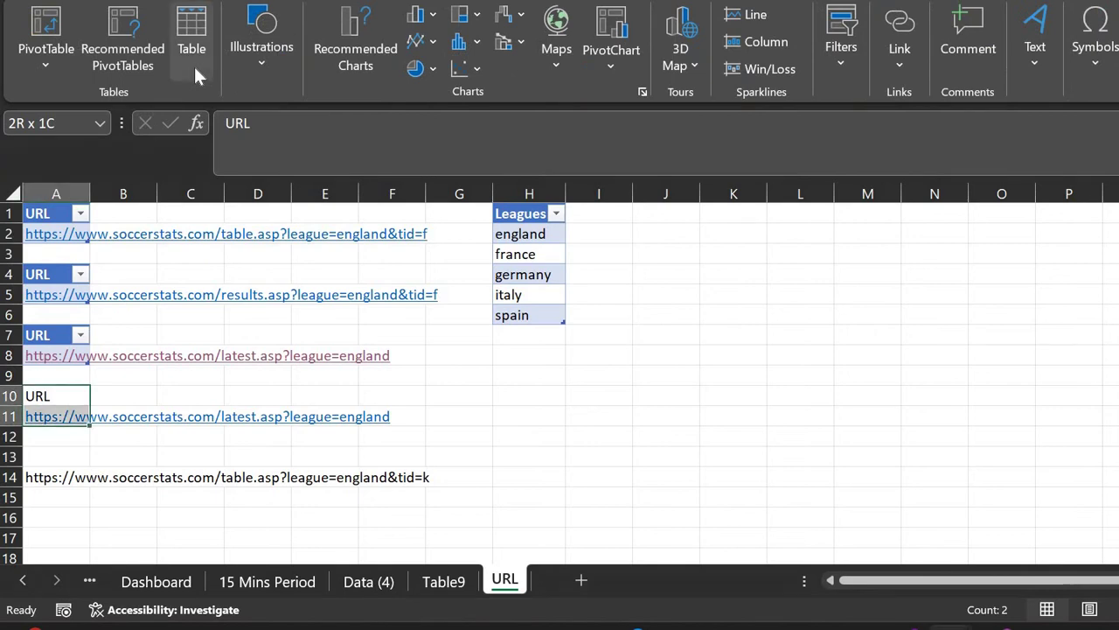
left_click(193, 64)
key("Return")
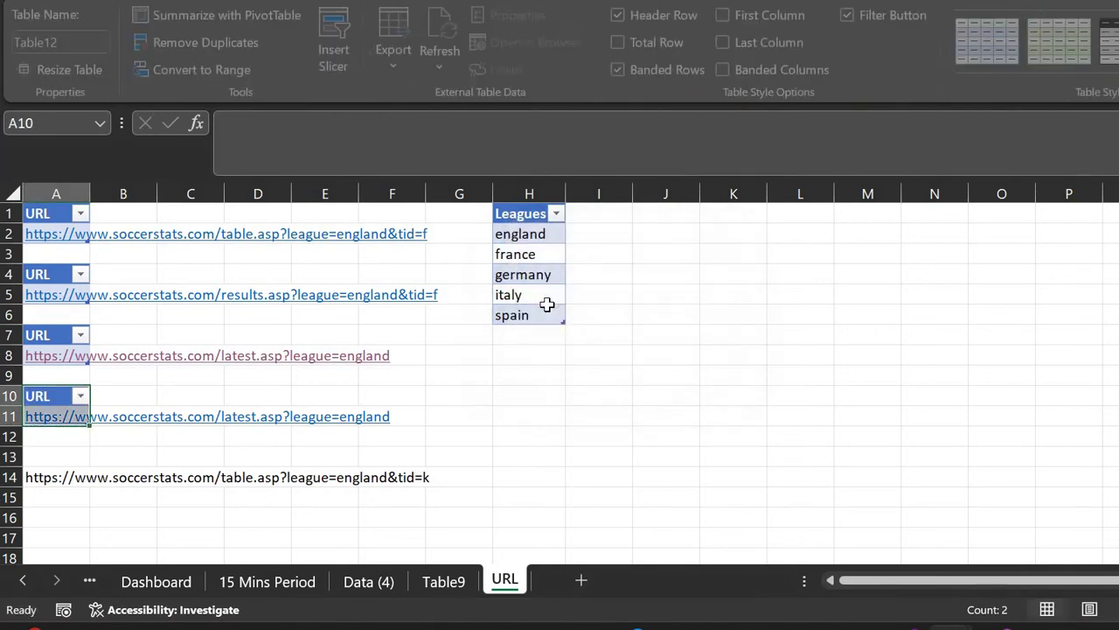
Compare the plain address in A14 with the HYPERLINK formula in A11
key("Down")
key("Down")
key("Down")
key("Down")
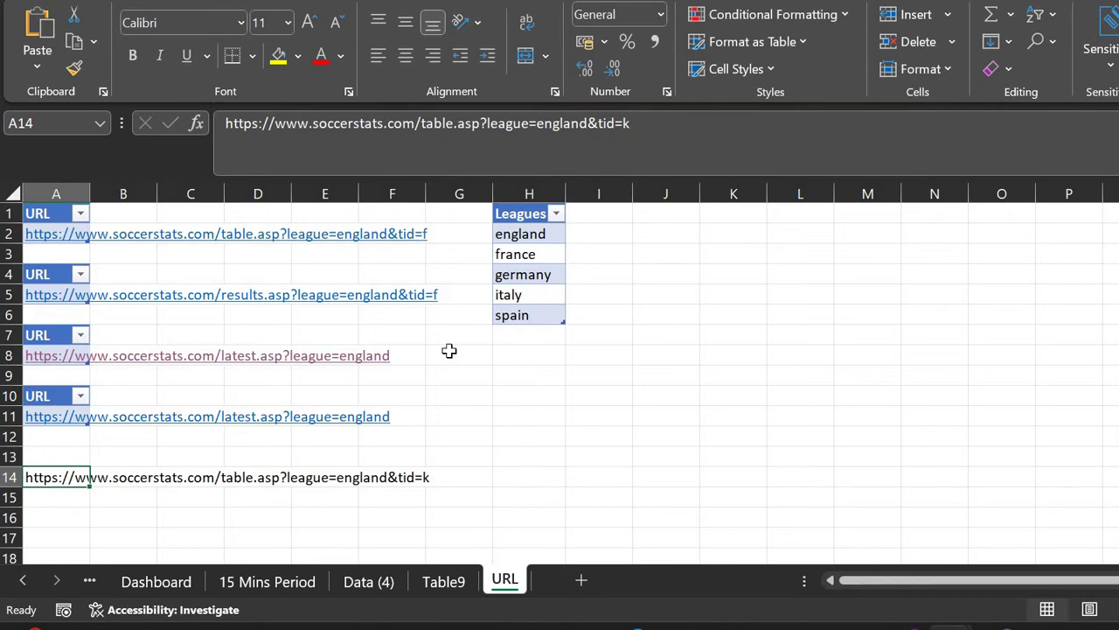
key("Up")
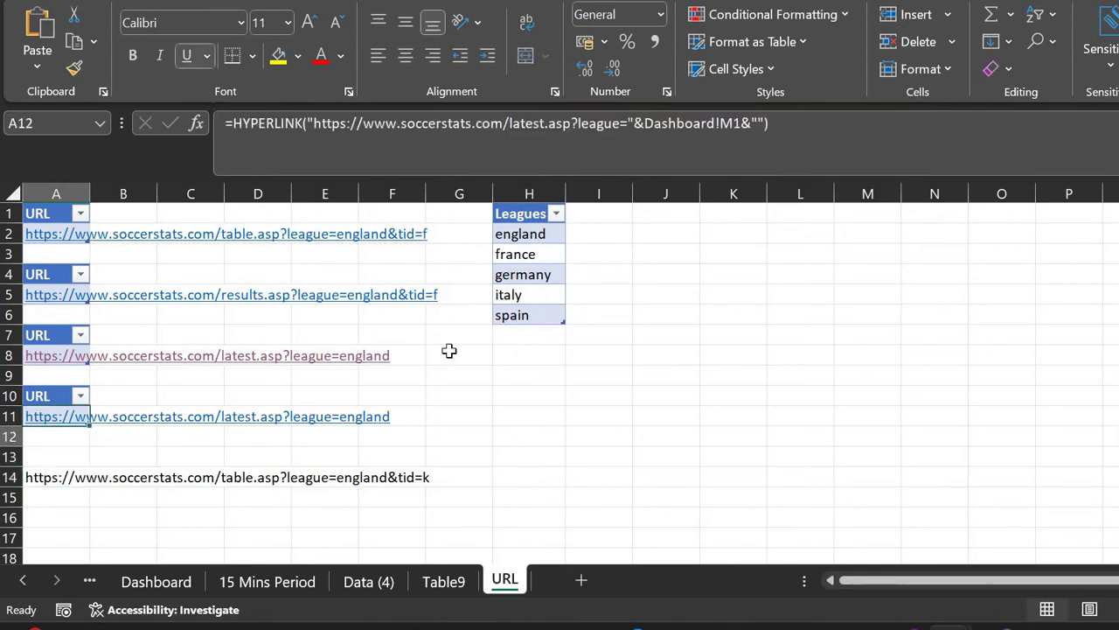
key("Down")
key("Down")
key("Down")
key("Down")
key("Up")
key("F2")
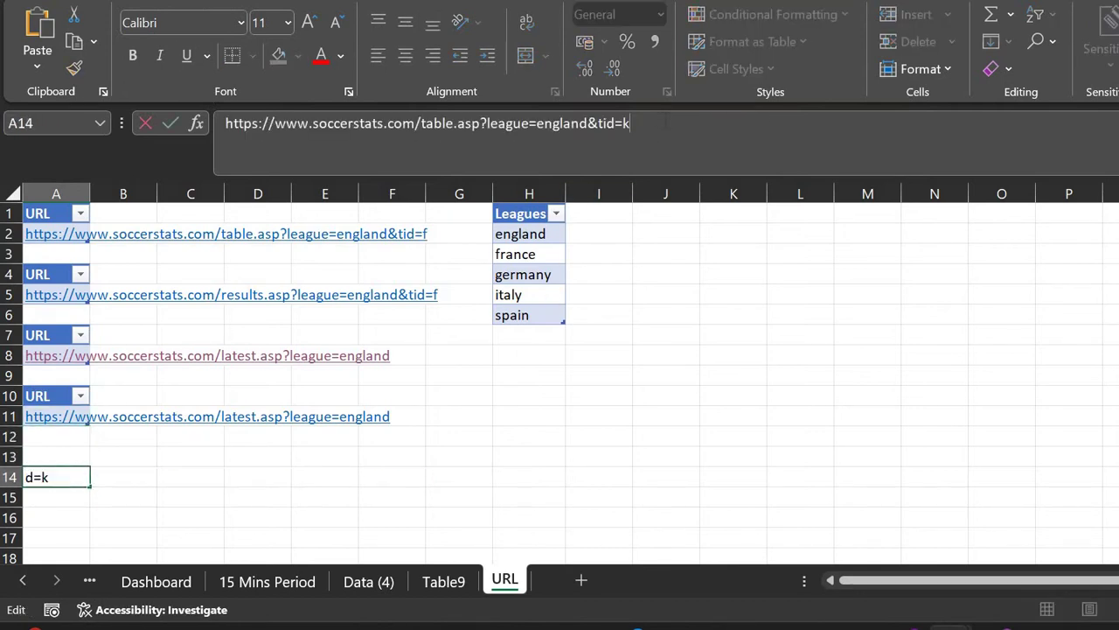
key("Escape")
key("Up")
key("Up")
key("Up")
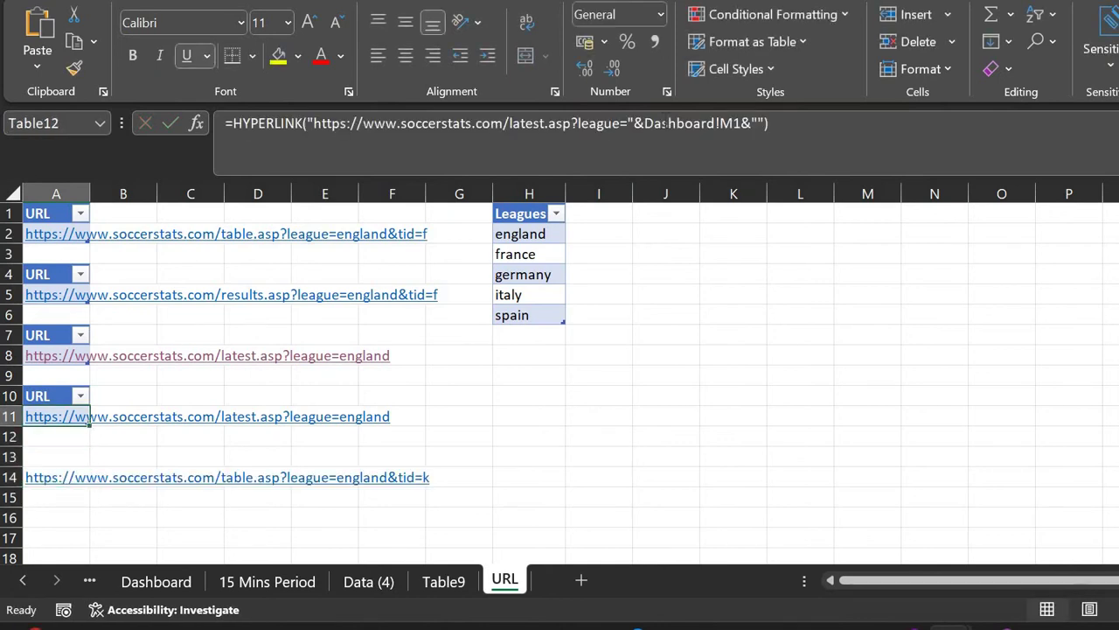
key("Down")
key("Down")
key("Down")
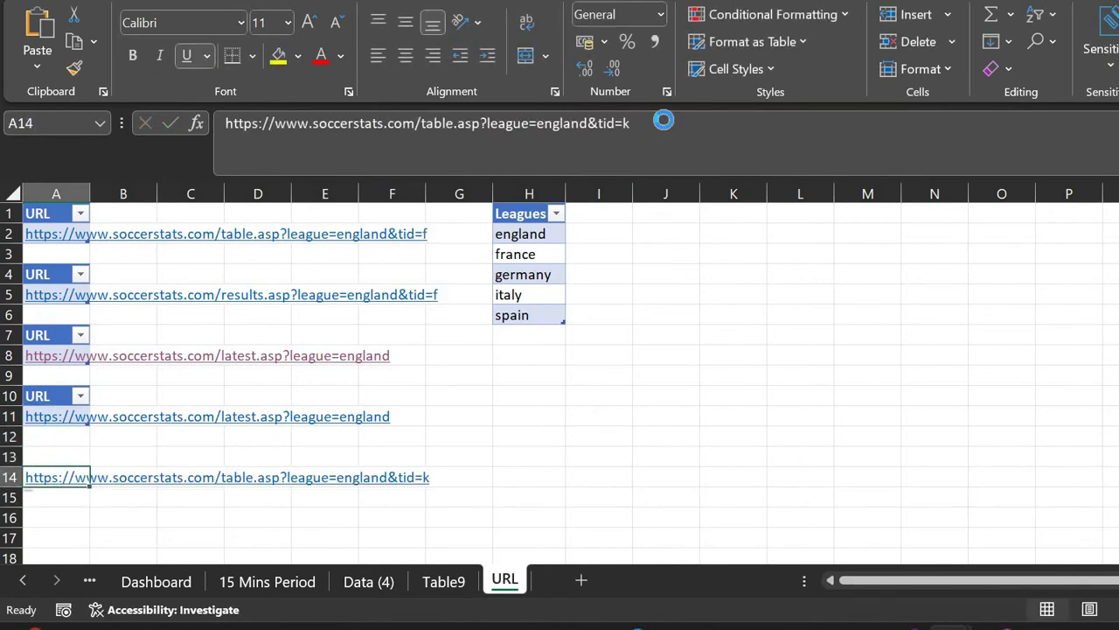
key("ctrl+c")
key("Up")
key("Up")
key("Up")
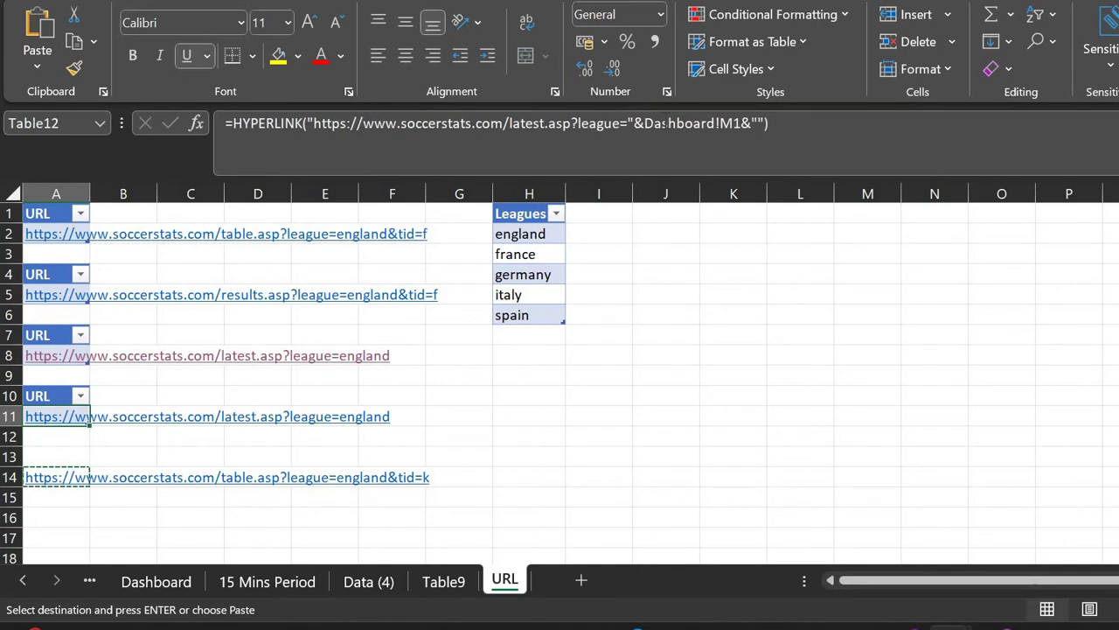
left_click(662, 123)
key("Left")
key("Left")
key("Left")
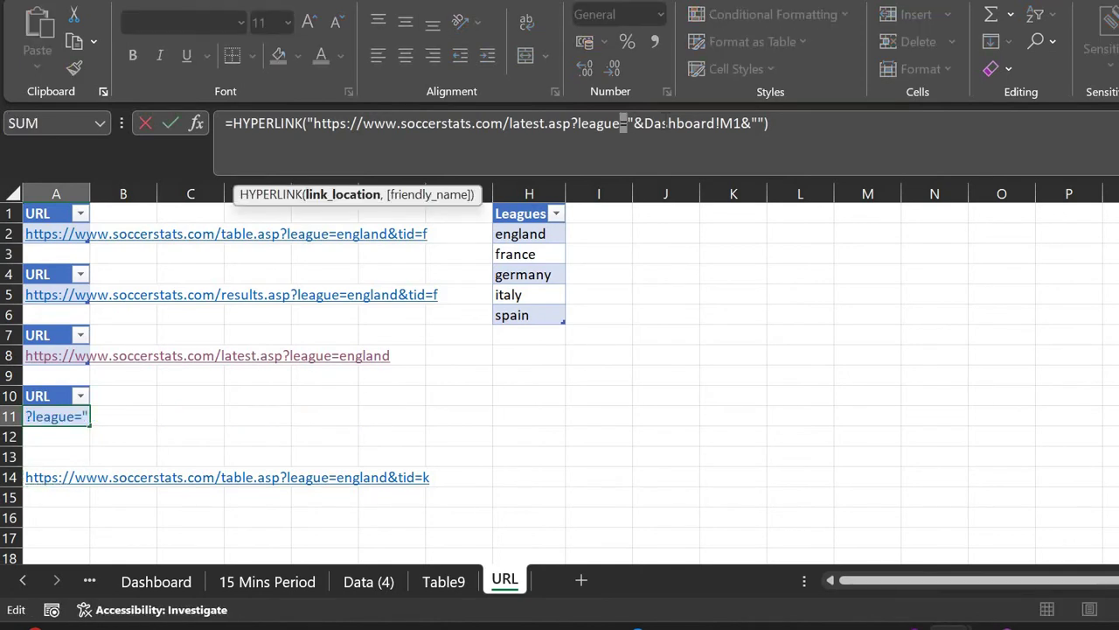
key("shift+Left")
key("shift+Left")
key("shift+Left")
key("shift+Left")
key("shift+Left")
key("shift+Left")
key("shift+Left")
key("shift+Left")
key("shift+Left")
key("shift+Left")
key("shift+Left")
key("shift+Left")
key("shift+Left")
key("shift+Left")
key("shift+Left")
key("shift+Left")
key("shift+Left")
key("shift+Left")
key("shift+Left")
key("shift+Left")
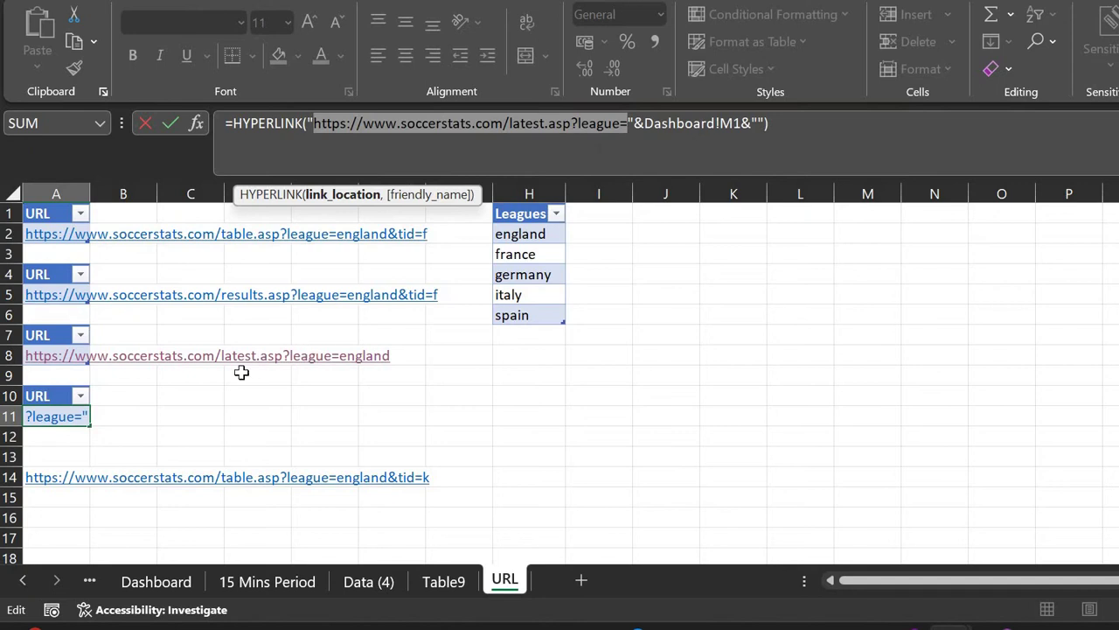
key("Escape")
Cut the whole address text out of A14, leaving the cell empty
key("Down")
key("Down")
key("Down")
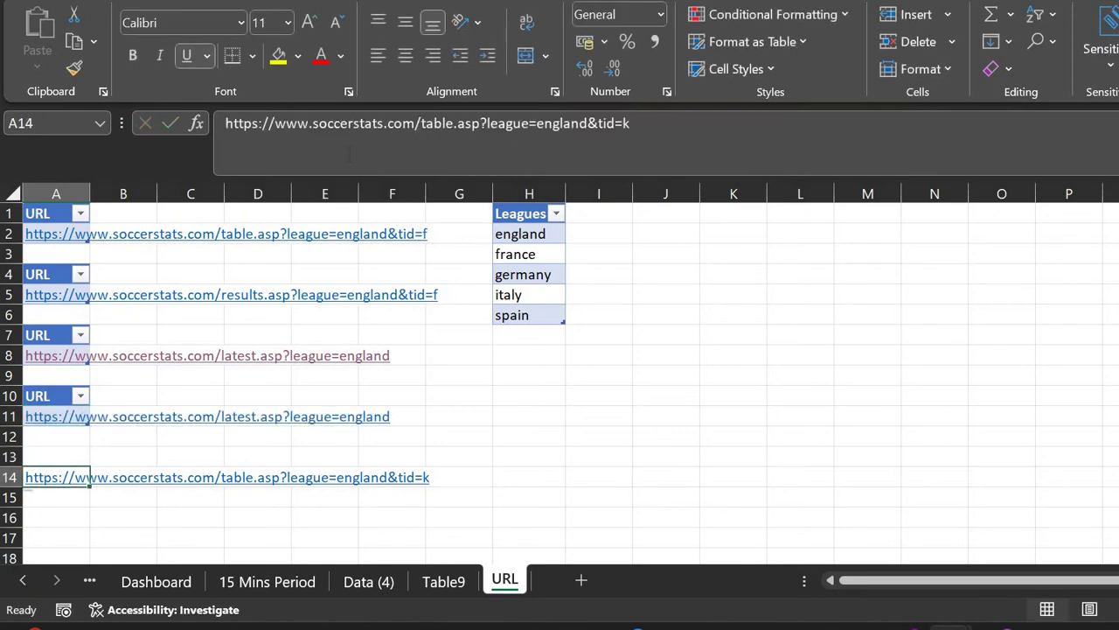
left_click(350, 154)
key("ctrl+a")
key("ctrl+x")
key("Return")
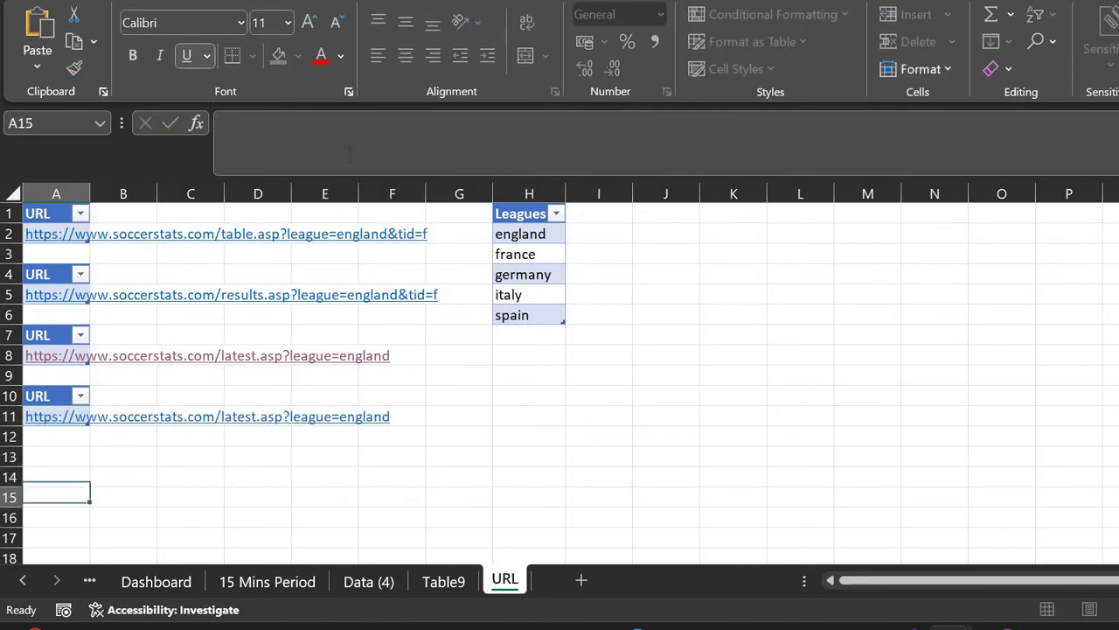
key("Up")
key("Up")
key("Up")
key("Up")
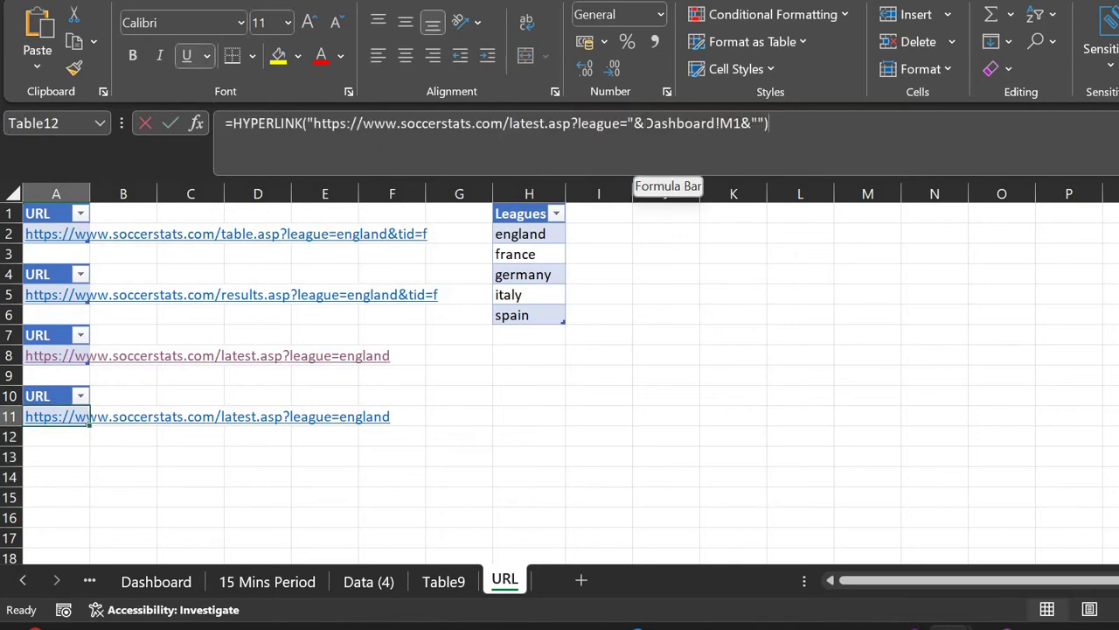
left_click_drag(628, 123, 322, 123)
key("ctrl+v")
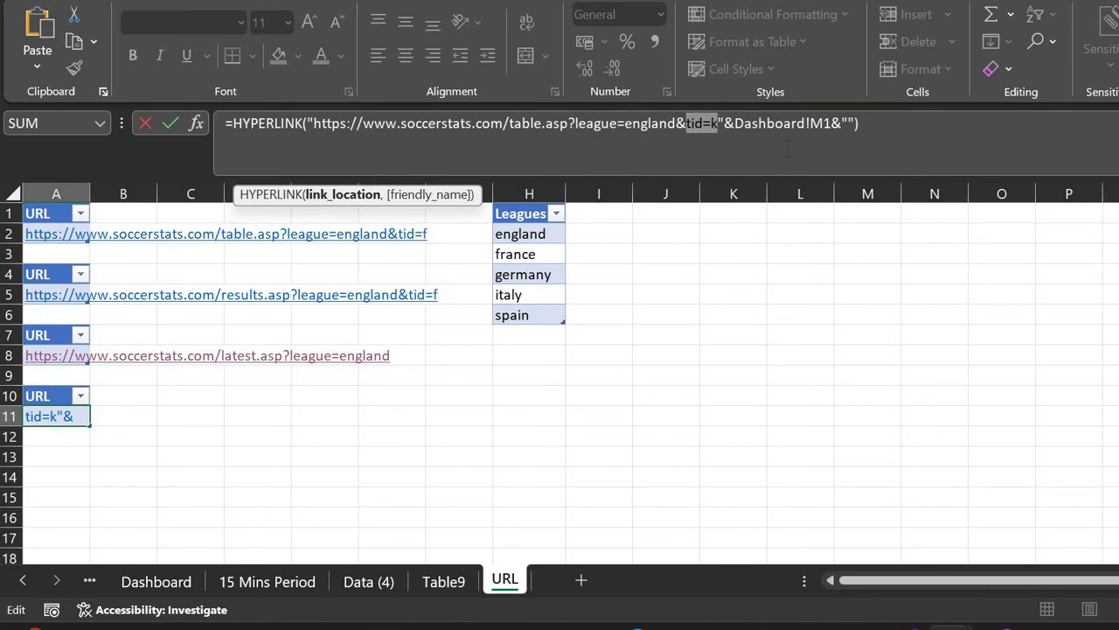
Remove england&tid=k from the quoted address so the string before the Dashboard!M1 reference ends with league=
key("shift+Left")
key("shift+Left")
key("shift+Left")
key("shift+Left")
key("shift+Left")
key("shift+Left")
key("shift+Left")
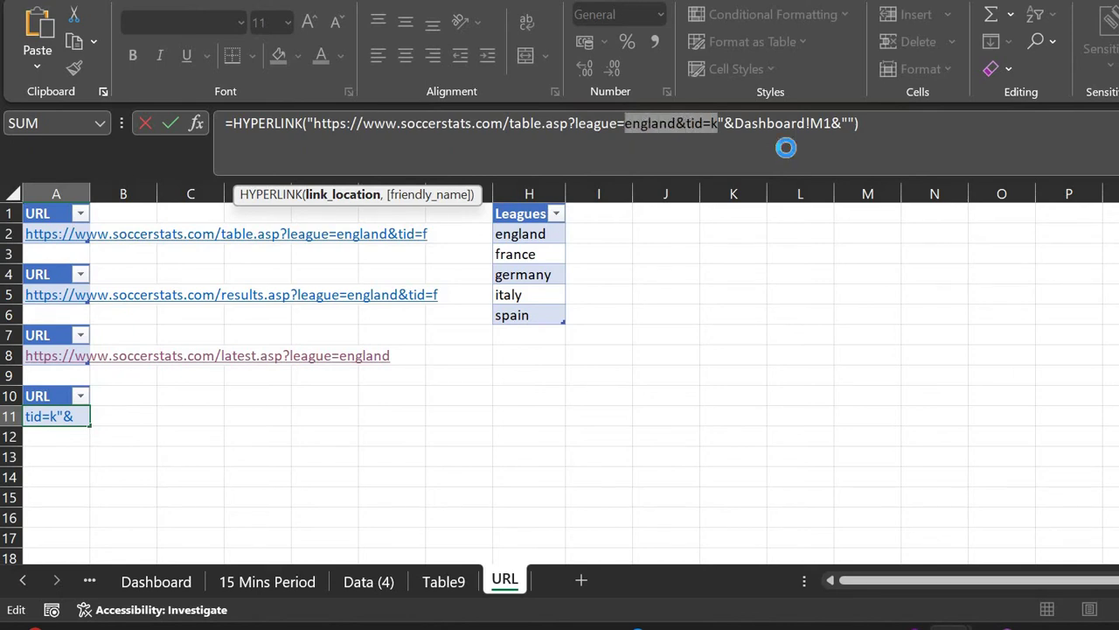
key("BackSpace")
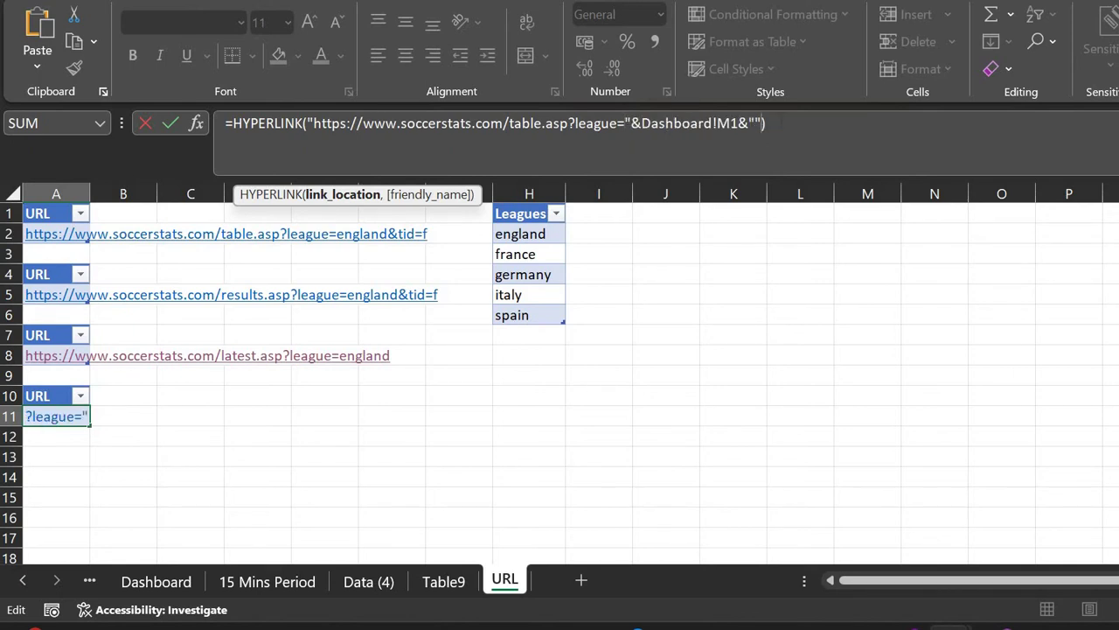
Add &tid=k inside the quotes after the Dashboard!M1 reference and commit the A11 formula
key("End")
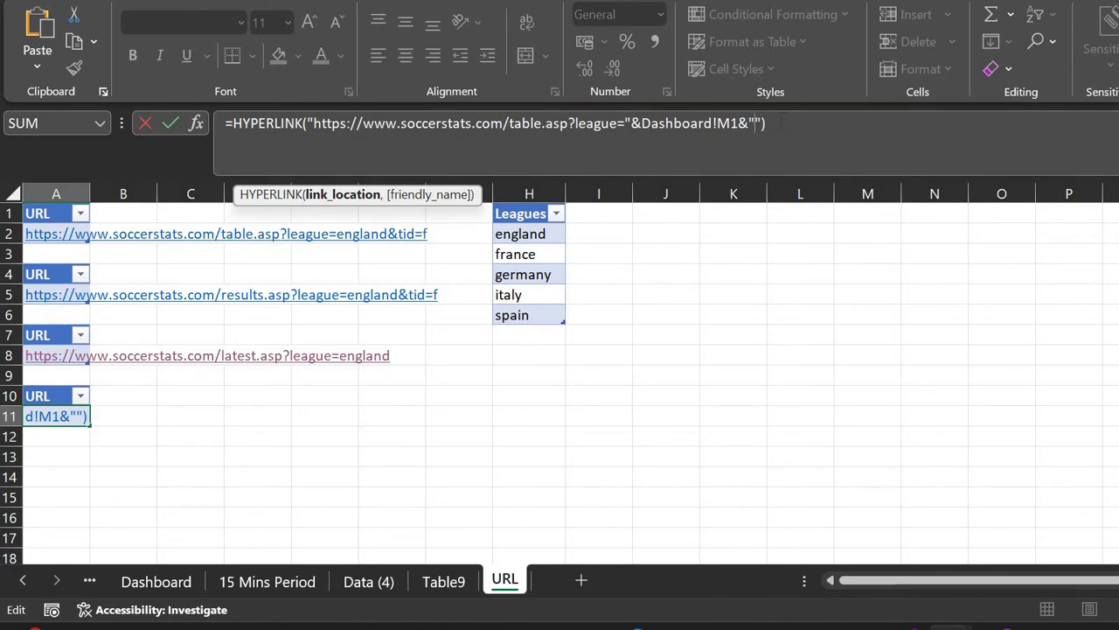
key("ctrl+v")
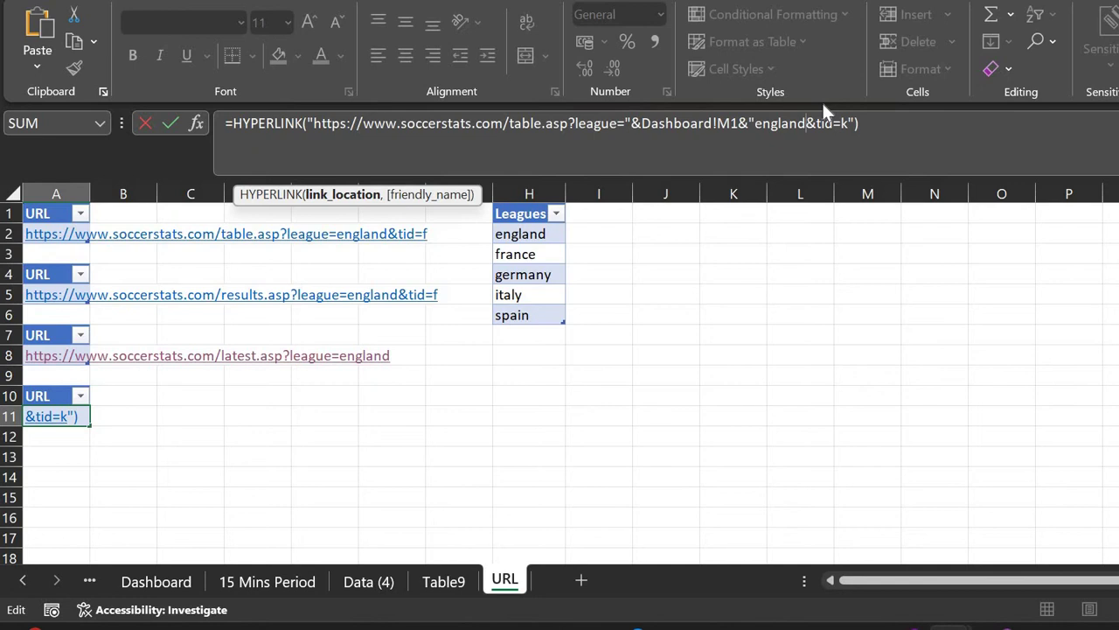
key("shift+Left")
key("shift+Left")
key("shift+Left")
key("shift+Left")
key("shift+Left")
key("shift+Left")
key("BackSpace")
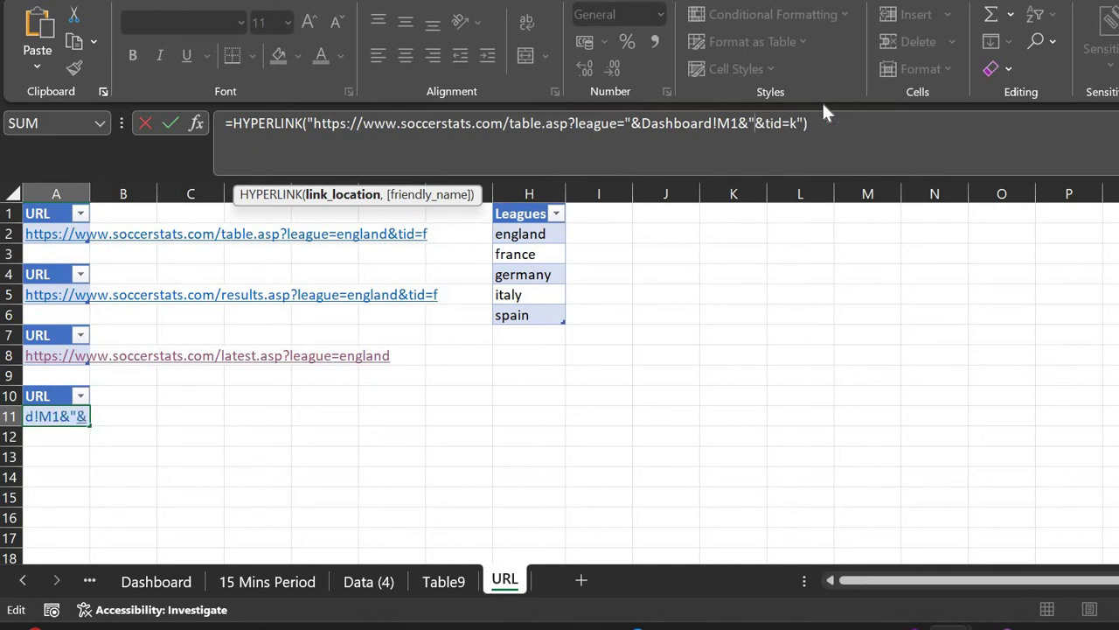
key("Return")
key("Up")
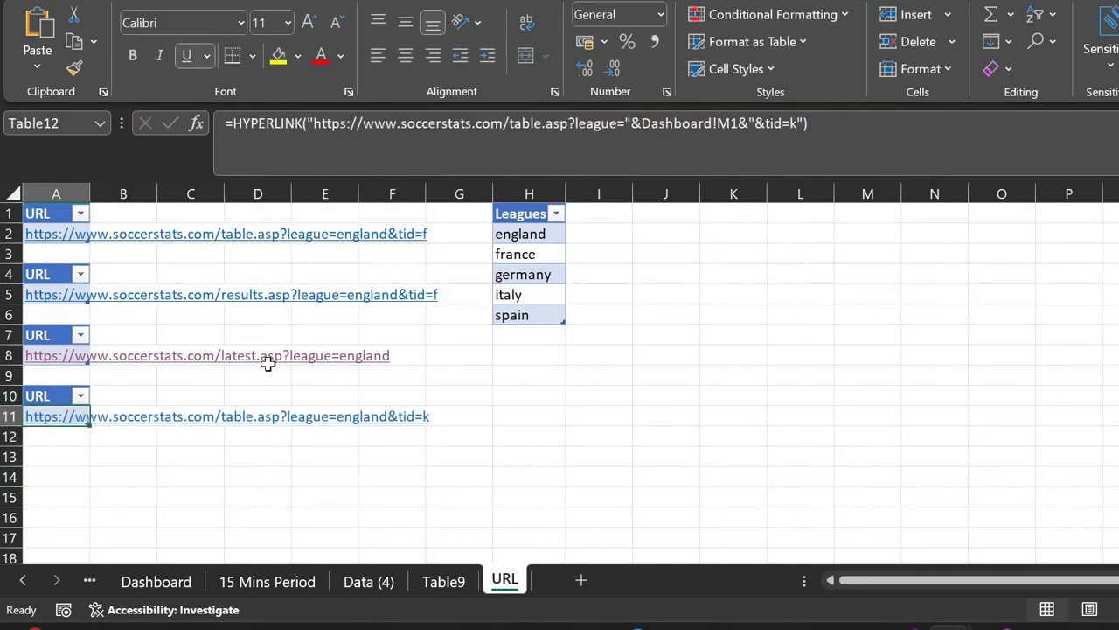
Test the link in A11 by opening its web page, and return to the Predictor from scratch workbook
left_click(70, 416)
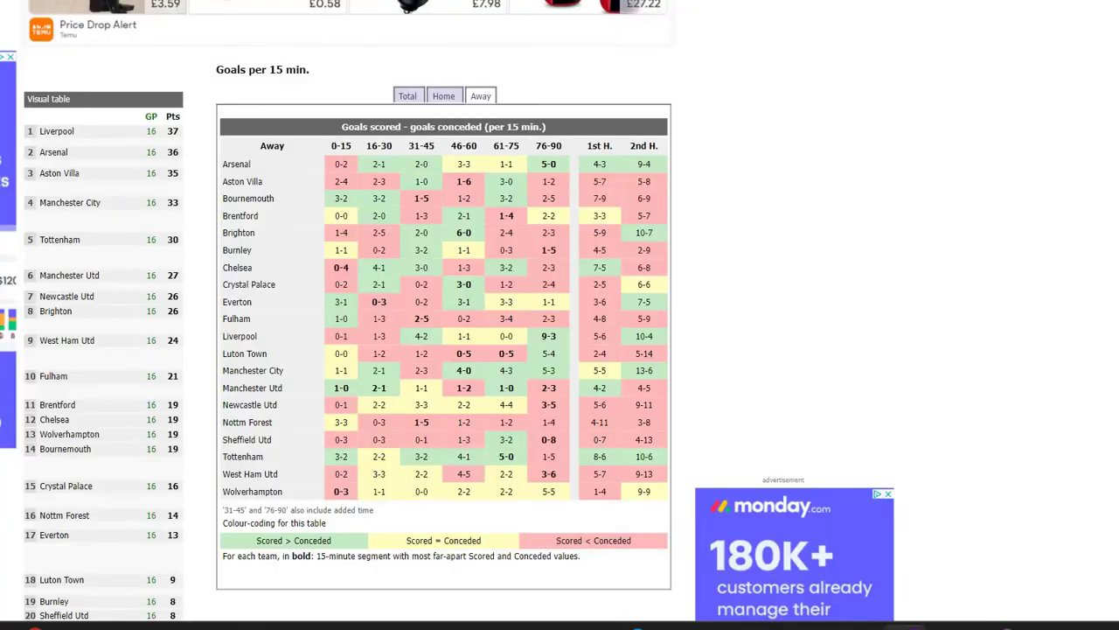
mouse_move(949, 627)
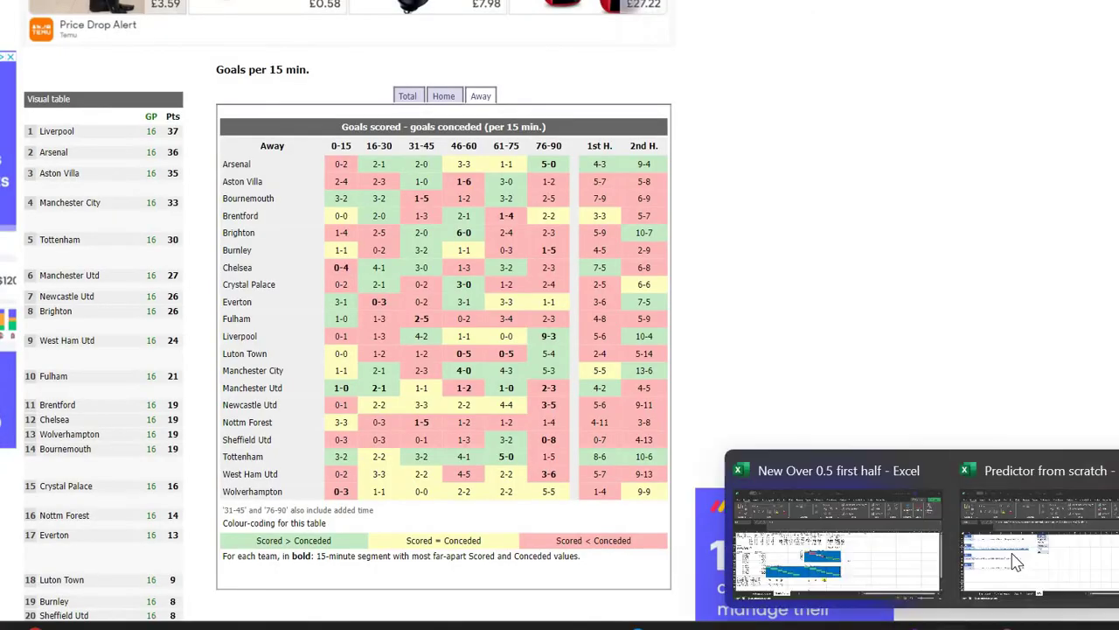
left_click(1014, 562)
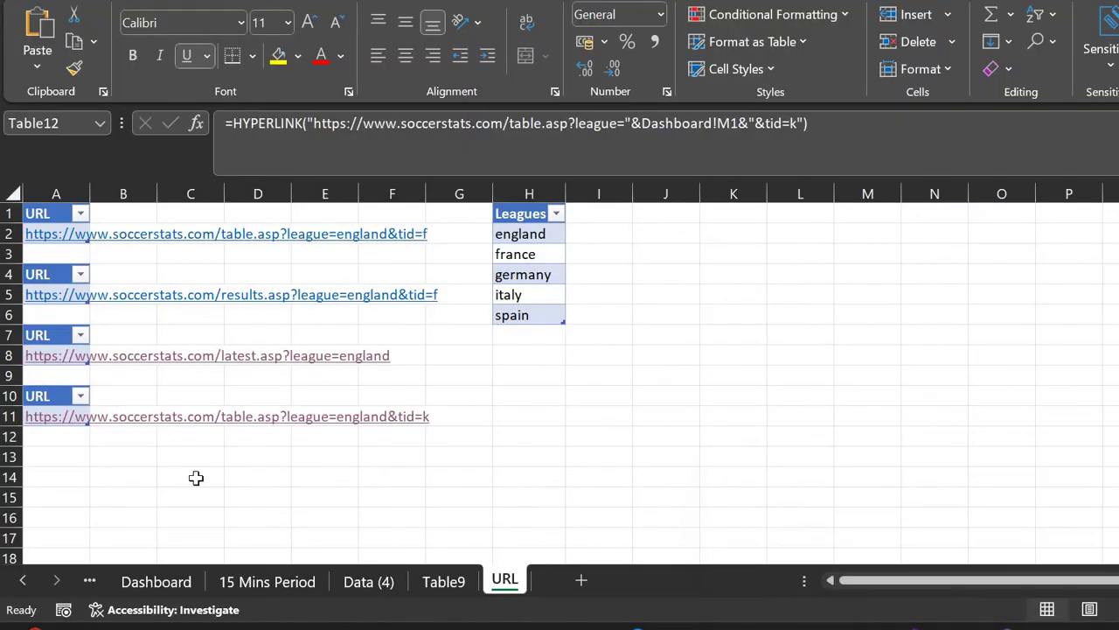
Load the URL table in A10:A11 into the Power Query Editor
left_click(123, 397)
key("Left")
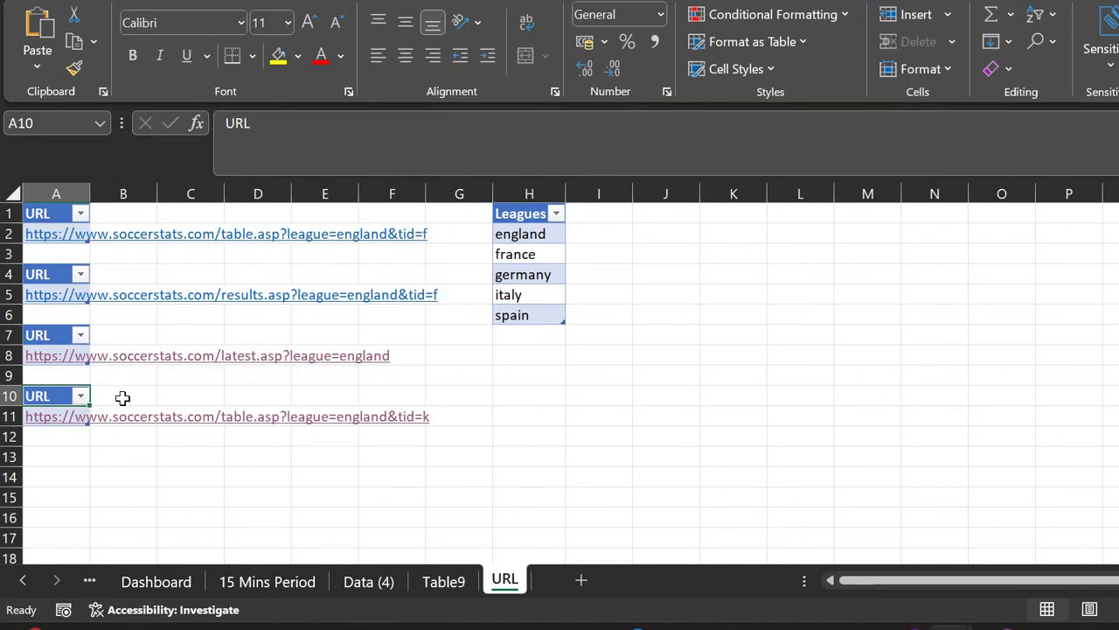
key("shift+Down")
scroll(161, 69, "down", 4)
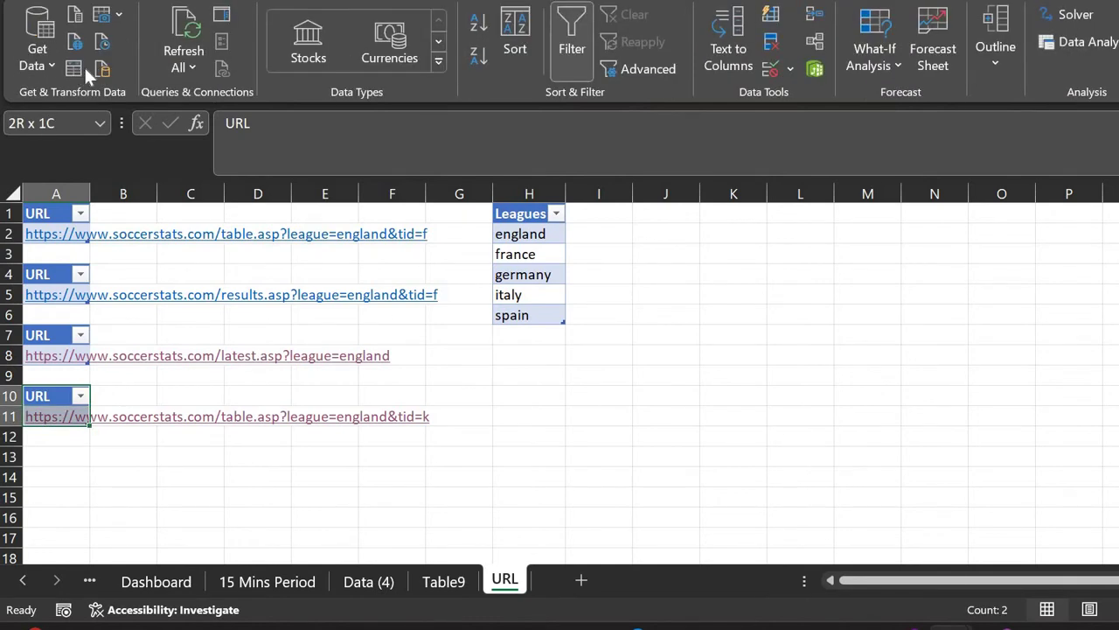
left_click(79, 69)
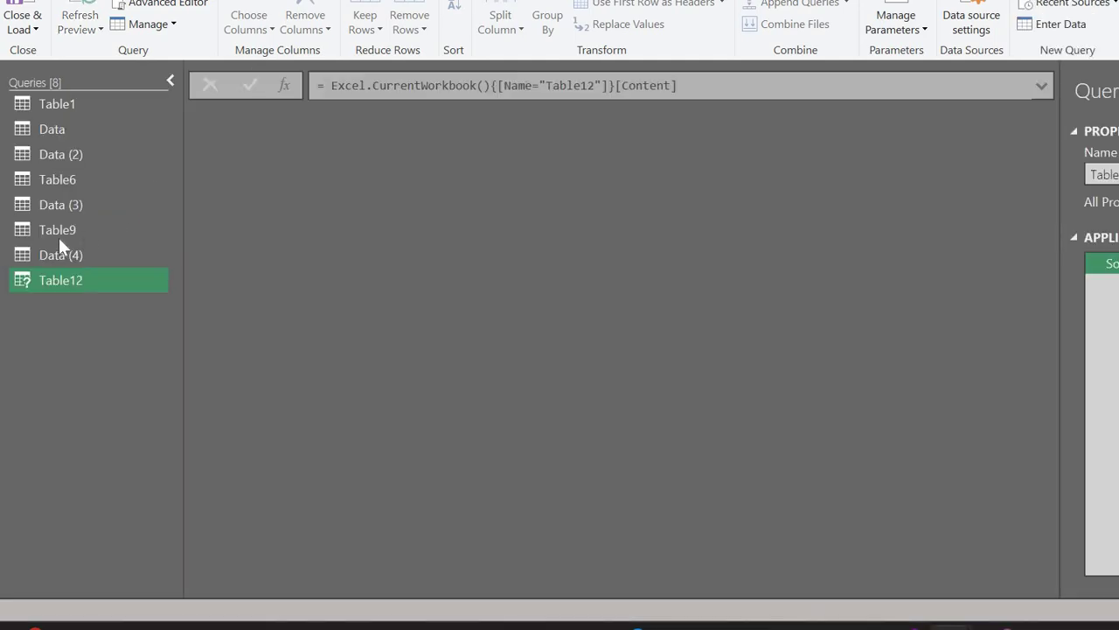
Copy the full query code of Table9 from the Advanced Editor and close the editor
left_click(84, 230)
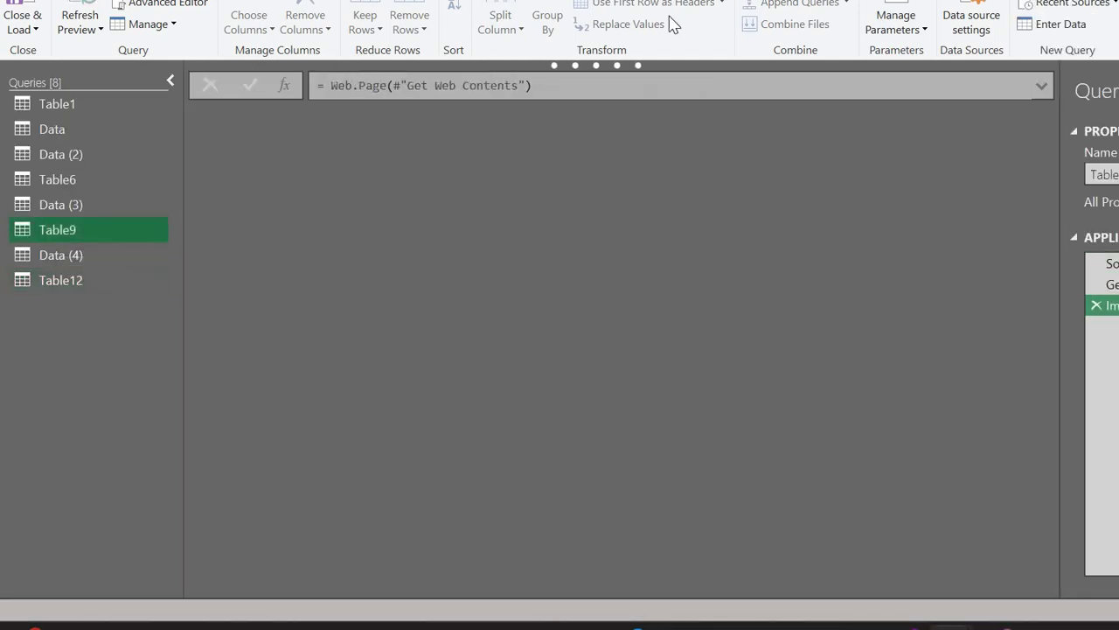
left_click(278, 0)
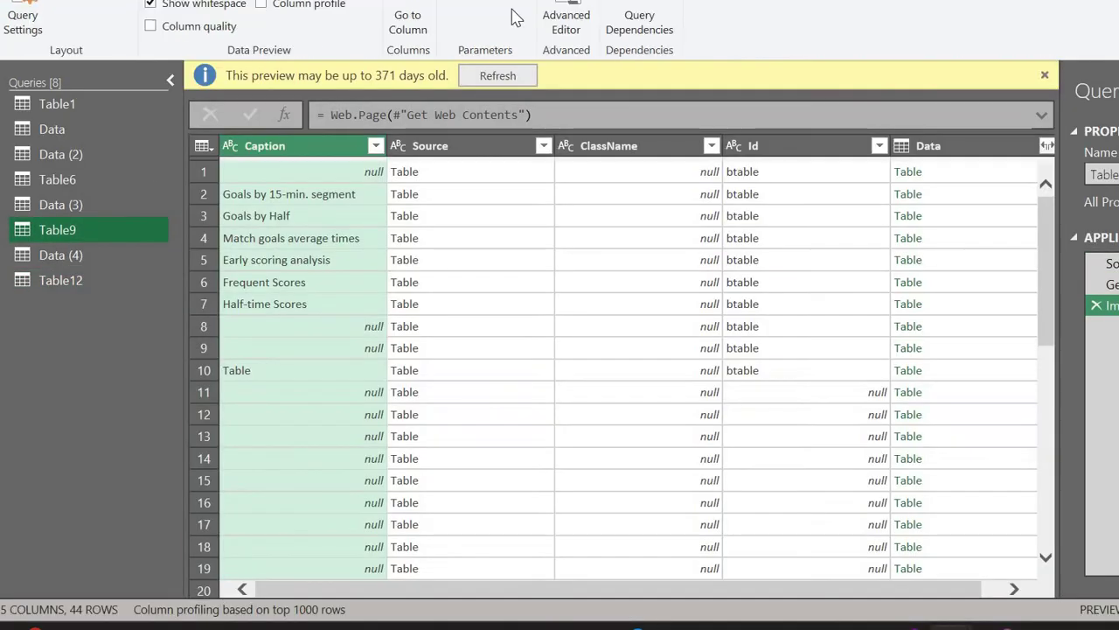
left_click(570, 28)
left_click(512, 201)
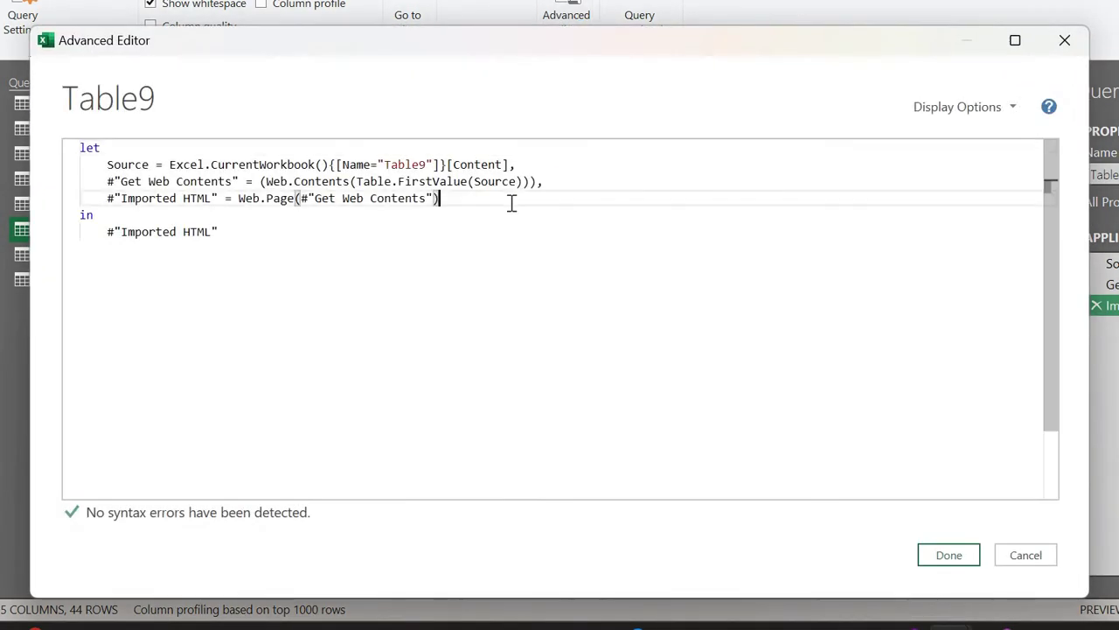
key("ctrl+a")
key("ctrl+c")
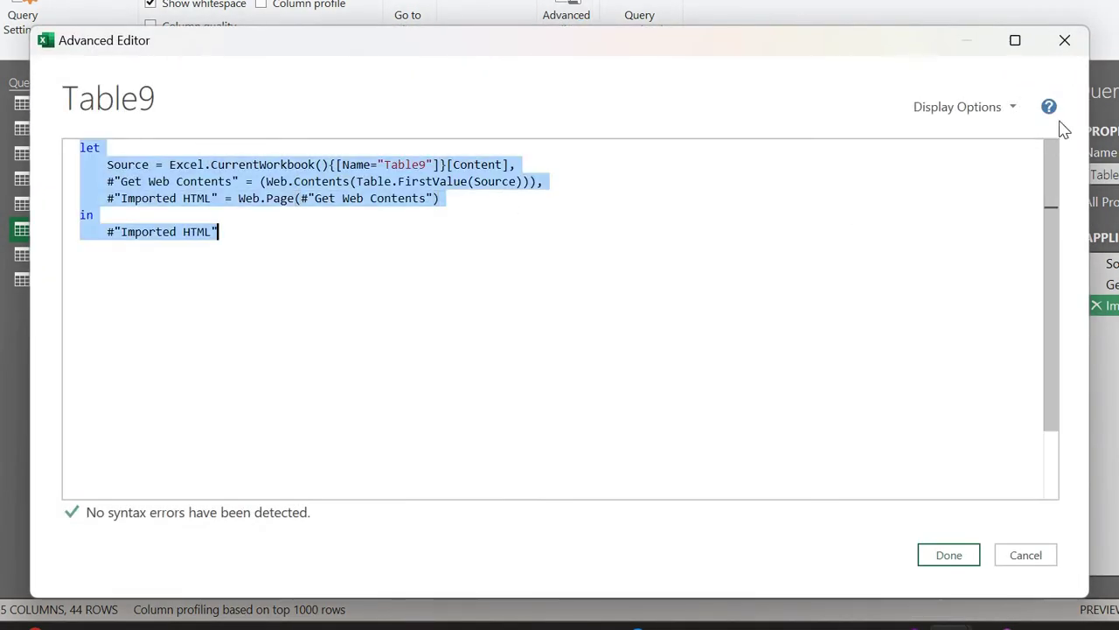
left_click(1067, 44)
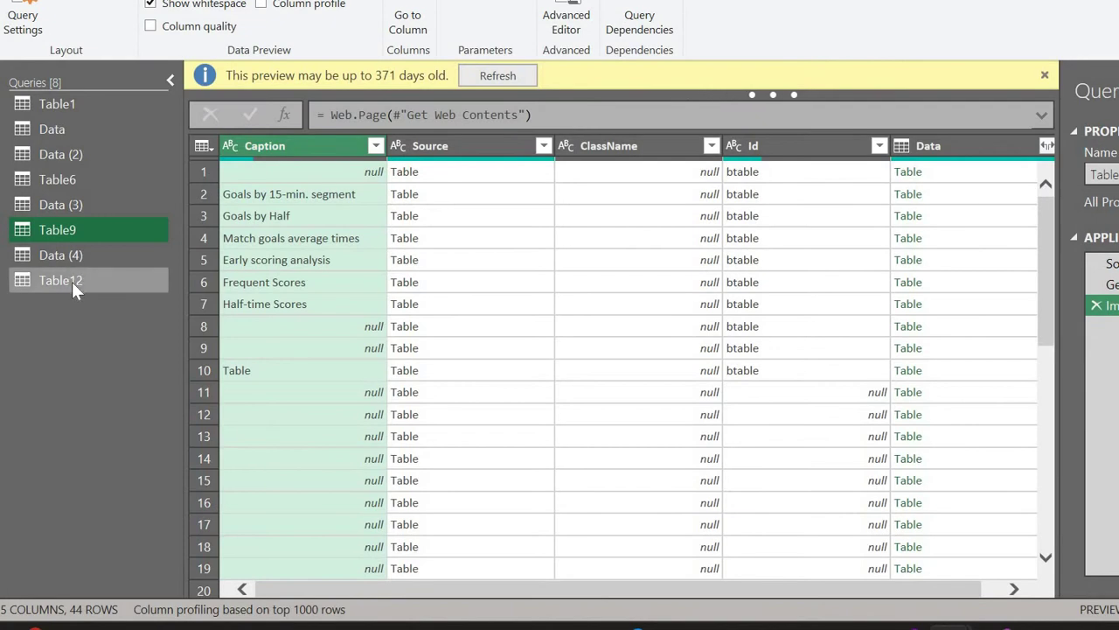
Replace the Table12 query's code with the copied code, set its source name to Table12, and apply it
left_click(72, 282)
left_click(567, 22)
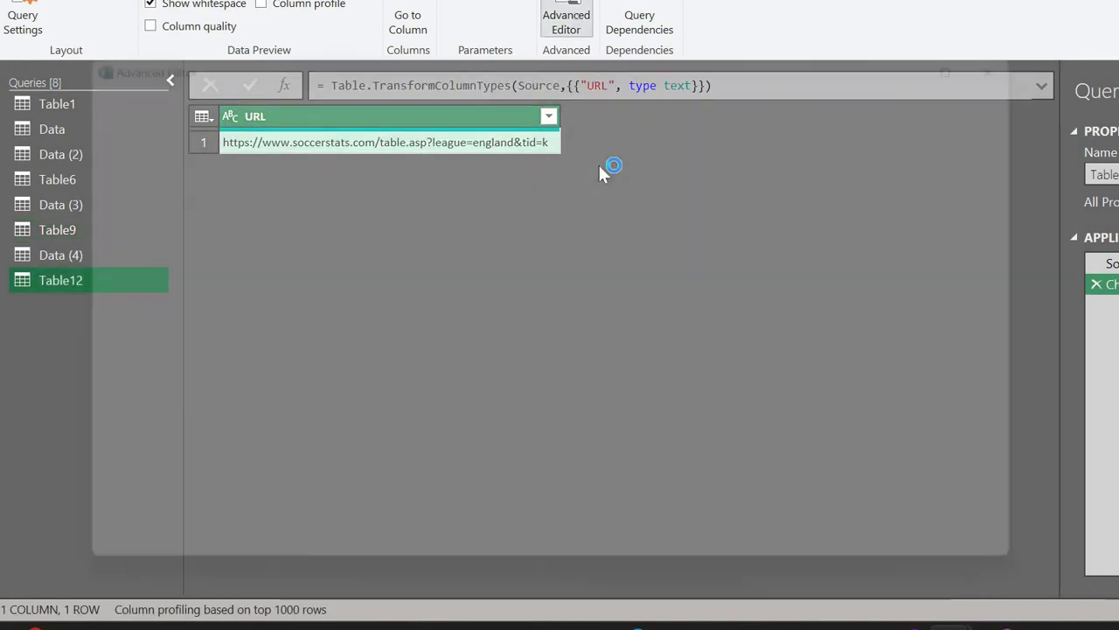
left_click(503, 198)
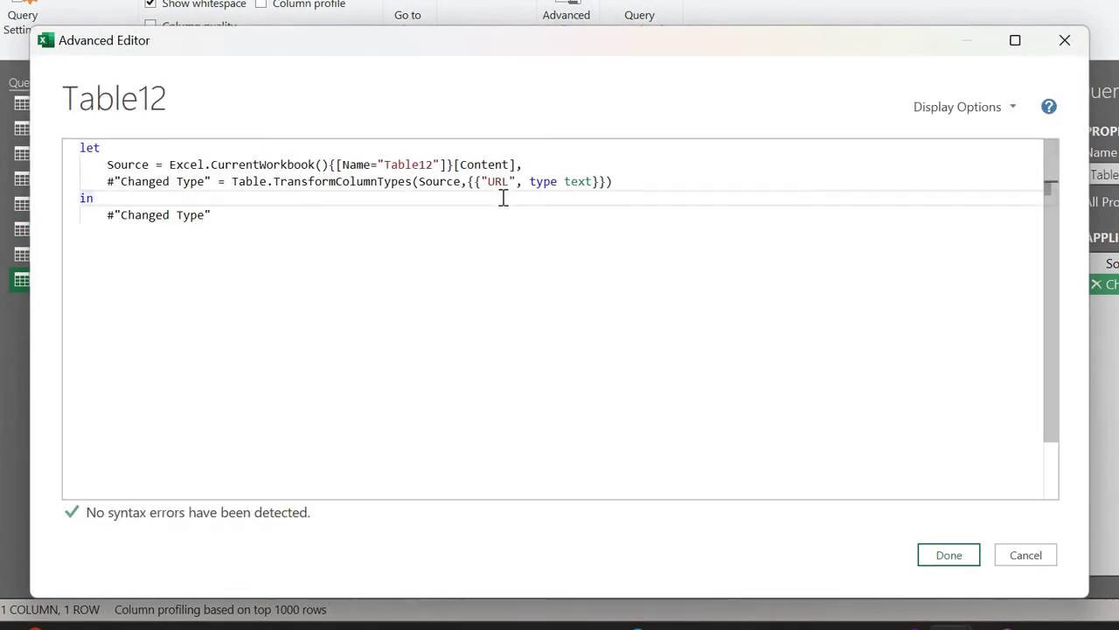
key("ctrl+a")
key("ctrl+v")
left_click(427, 164)
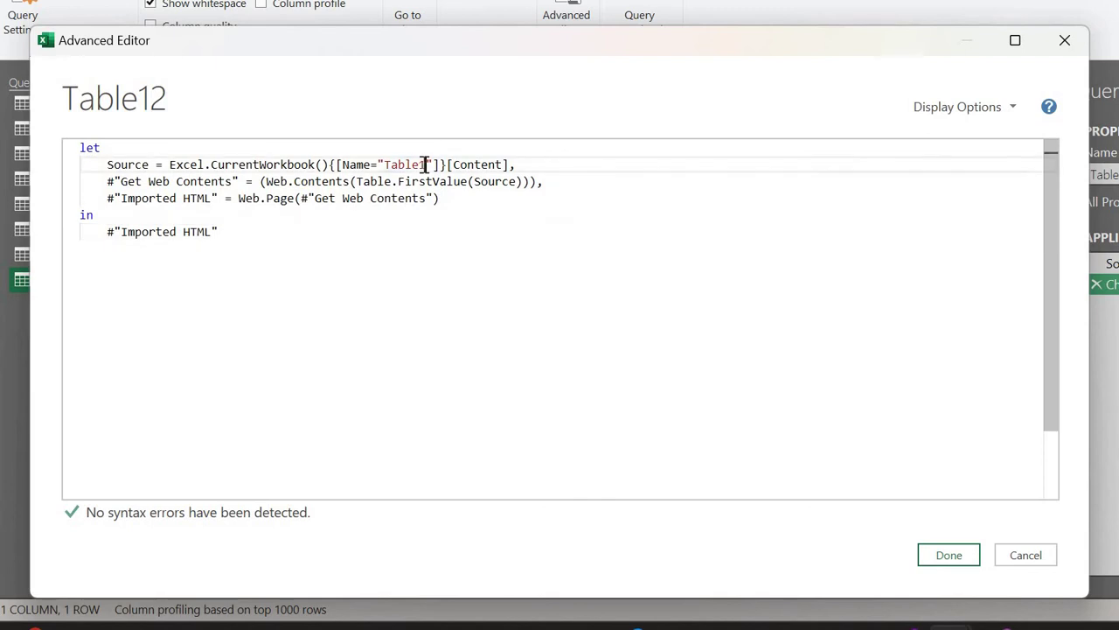
type("12")
key("Return")
key("BackSpace")
key("BackSpace")
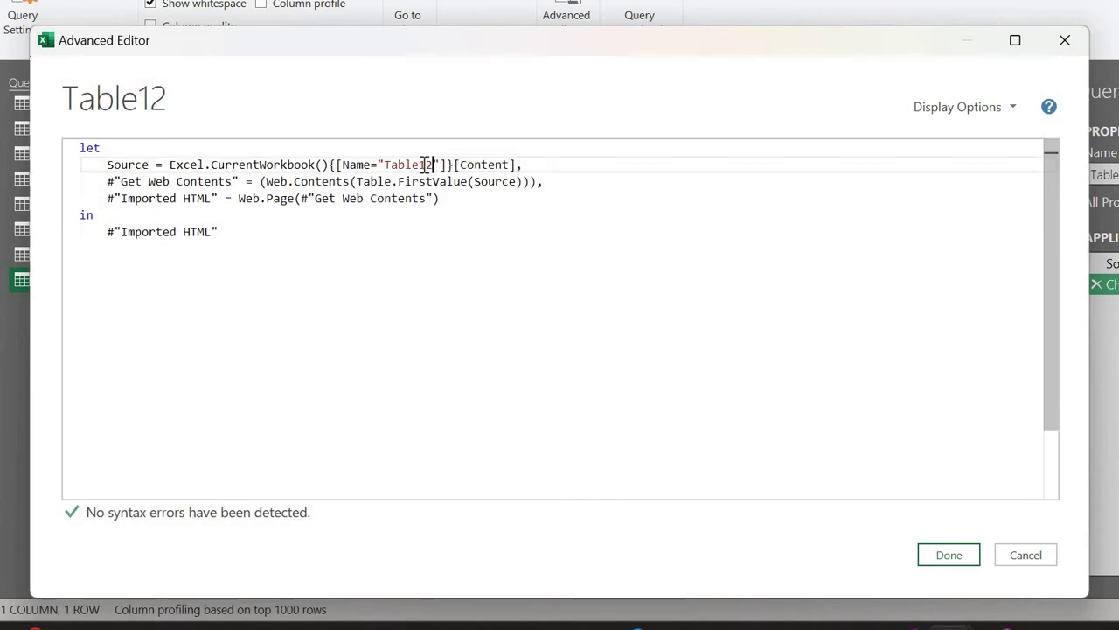
left_click(946, 557)
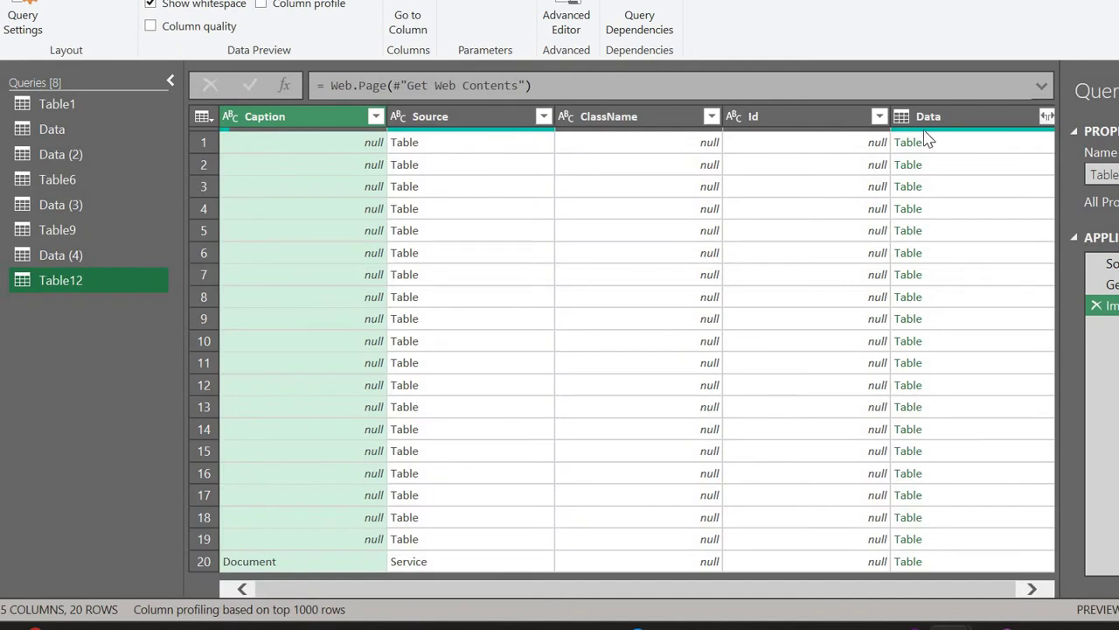
Preview the first two tables in the Data column and compare them with the Total and Home goals tables on the website
left_click(935, 148)
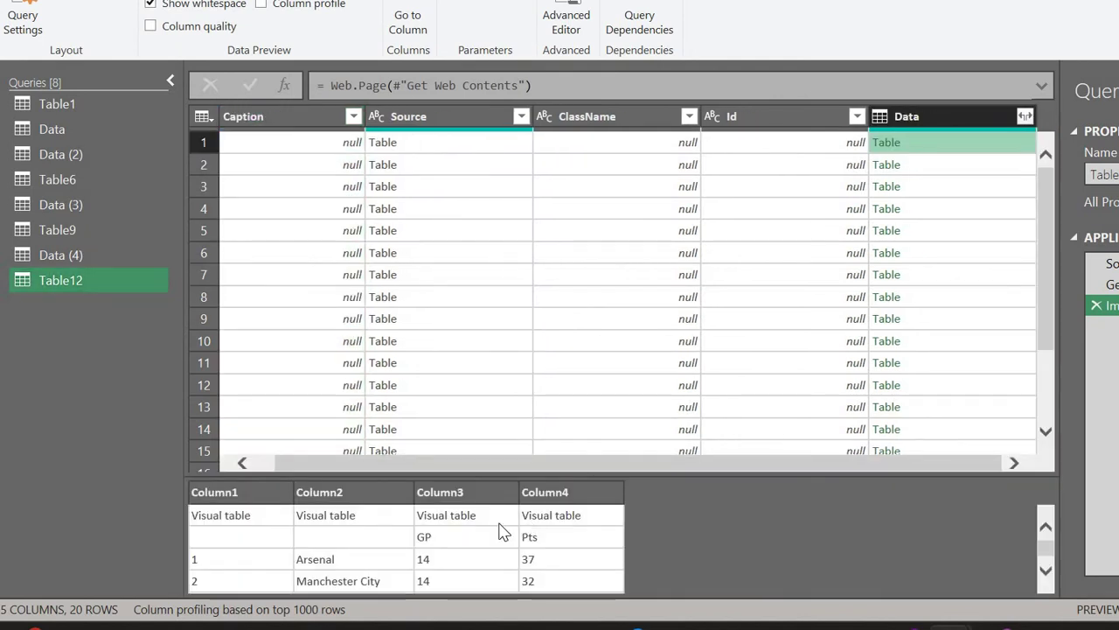
scroll(487, 532, "down", 5)
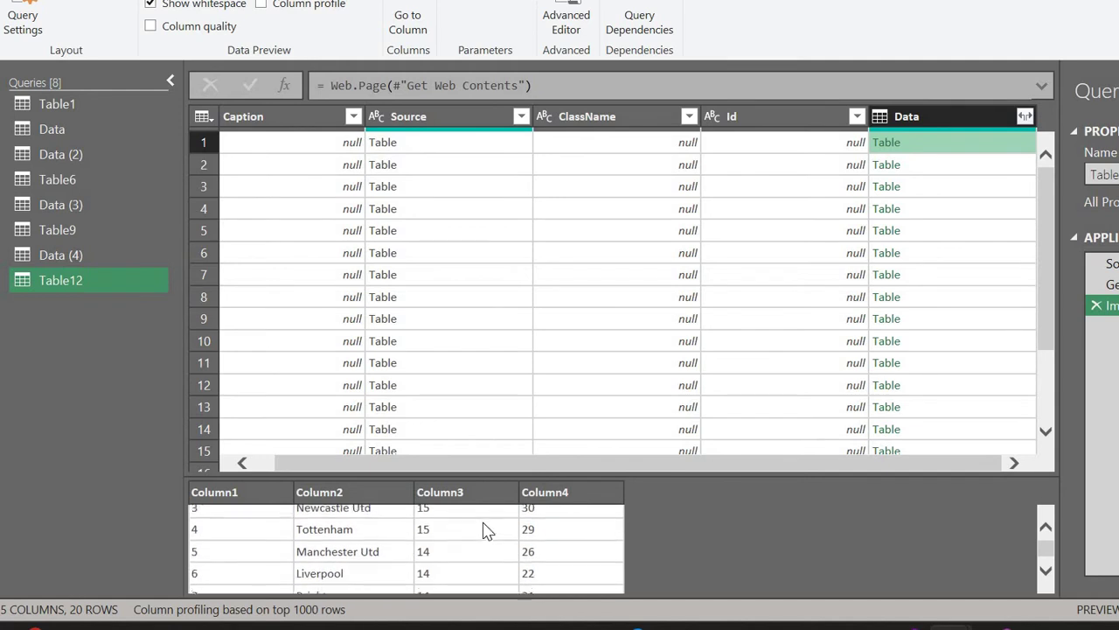
left_click(966, 173)
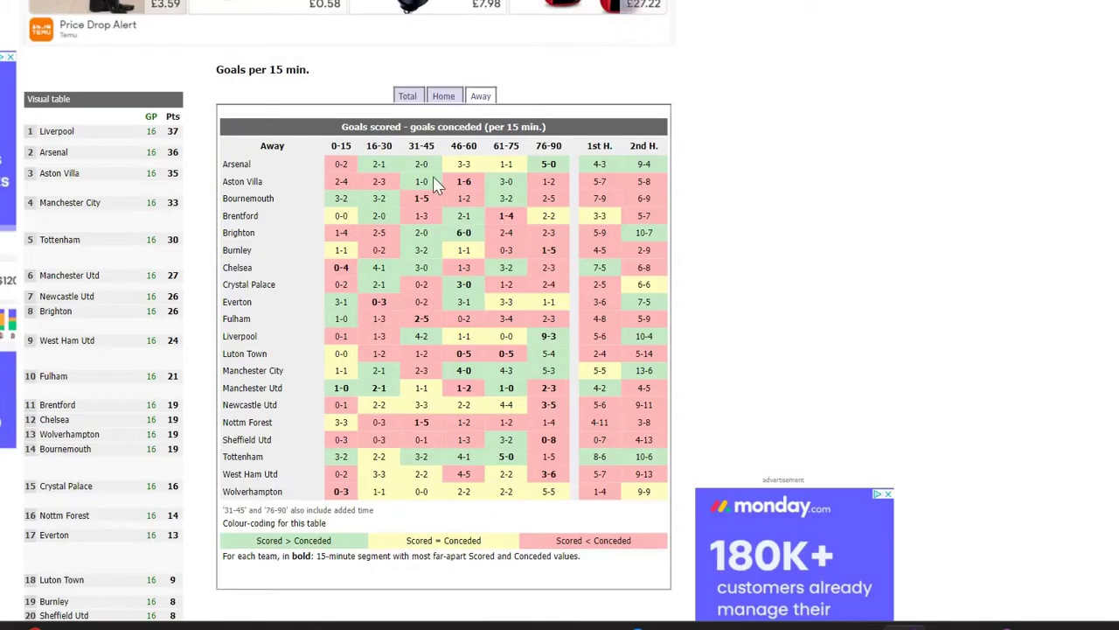
left_click(407, 102)
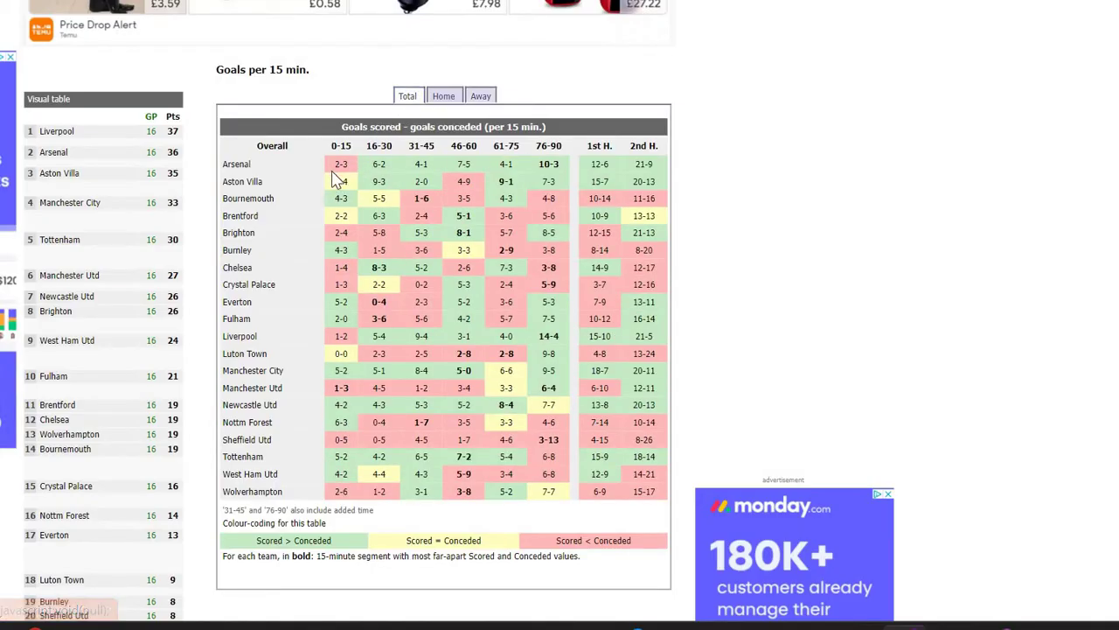
left_click(444, 98)
left_click(407, 96)
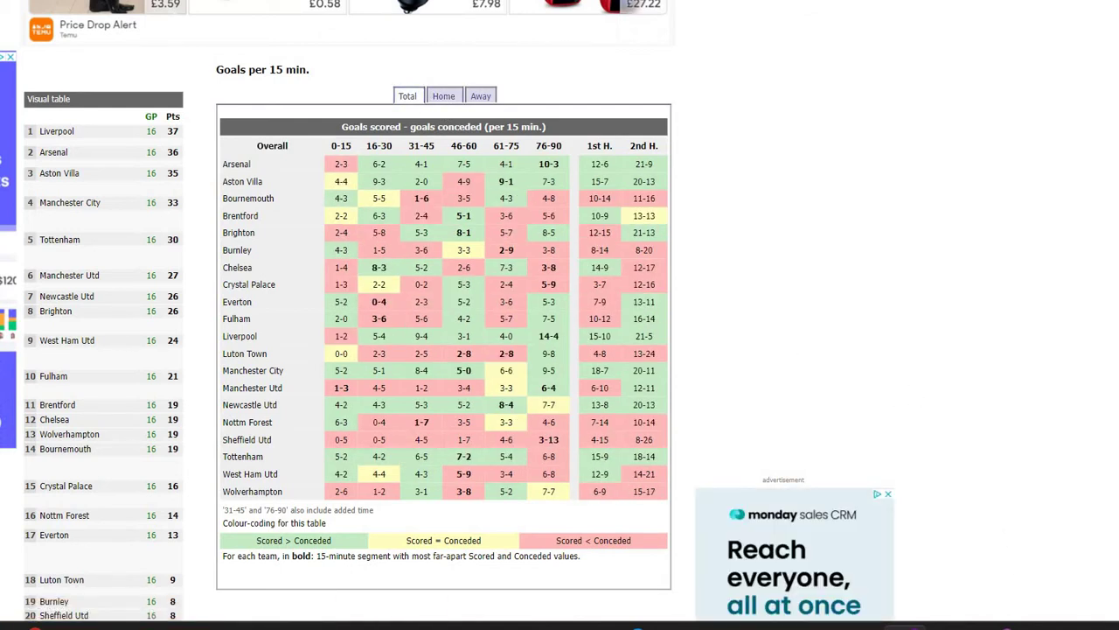
mouse_move(951, 625)
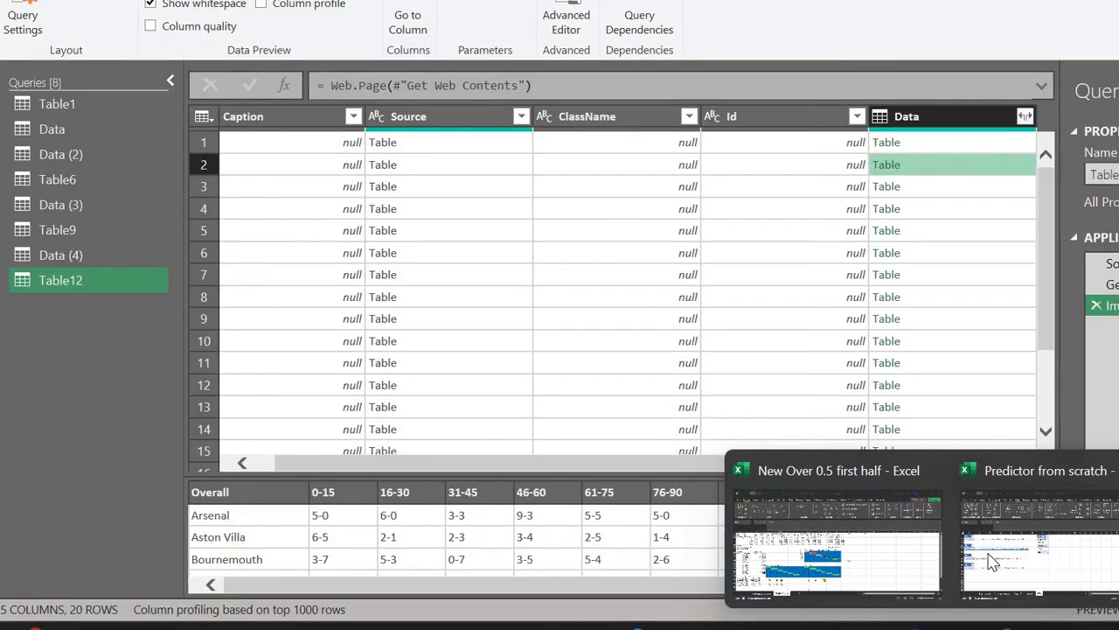
left_click(993, 562)
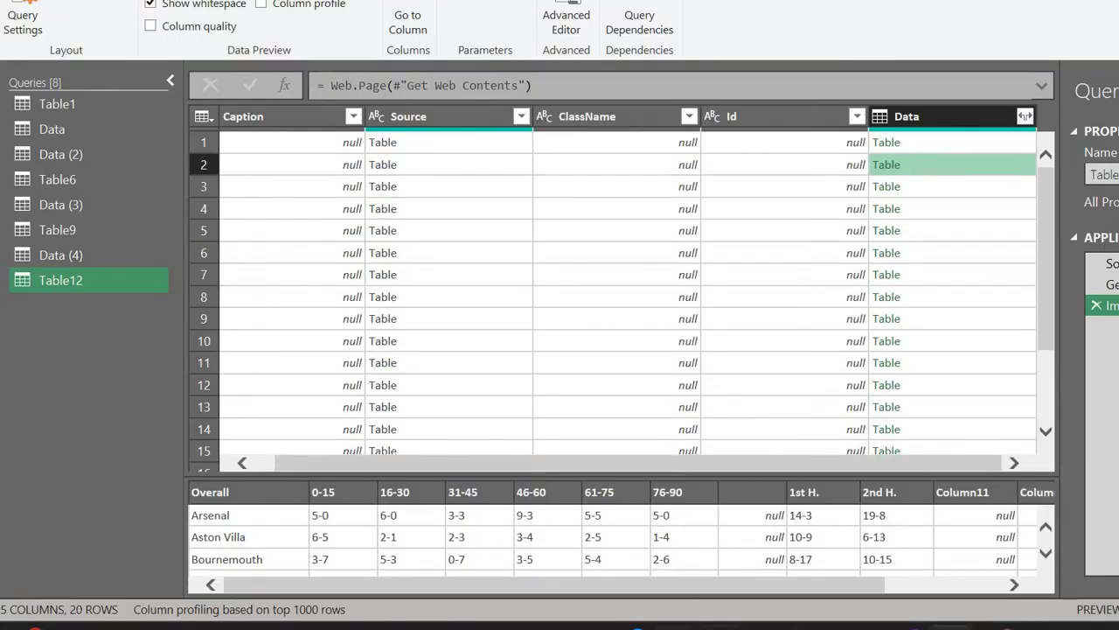
Compare the website's Total, Home and Away goals per 15 minutes with the full team list in the second table's preview
key("alt+Tab")
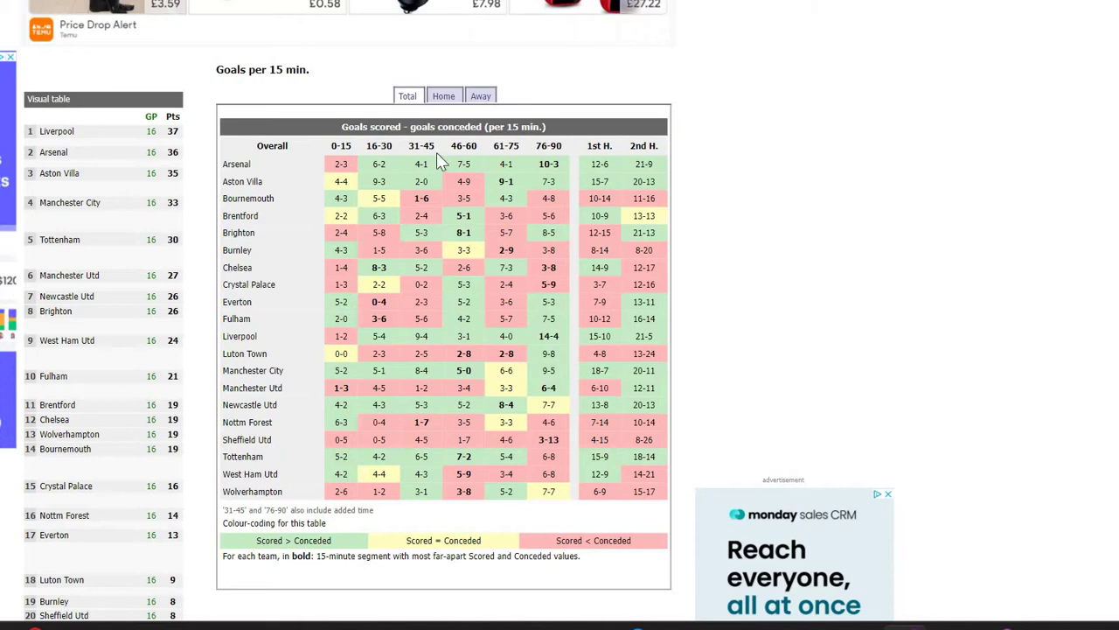
left_click(442, 97)
left_click(479, 97)
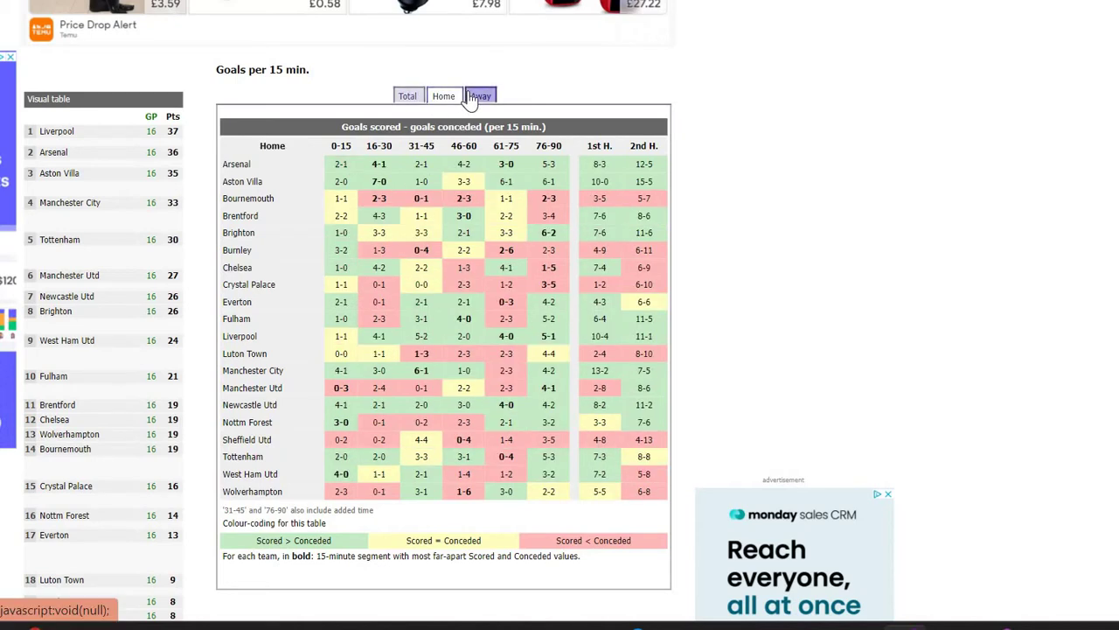
left_click(420, 97)
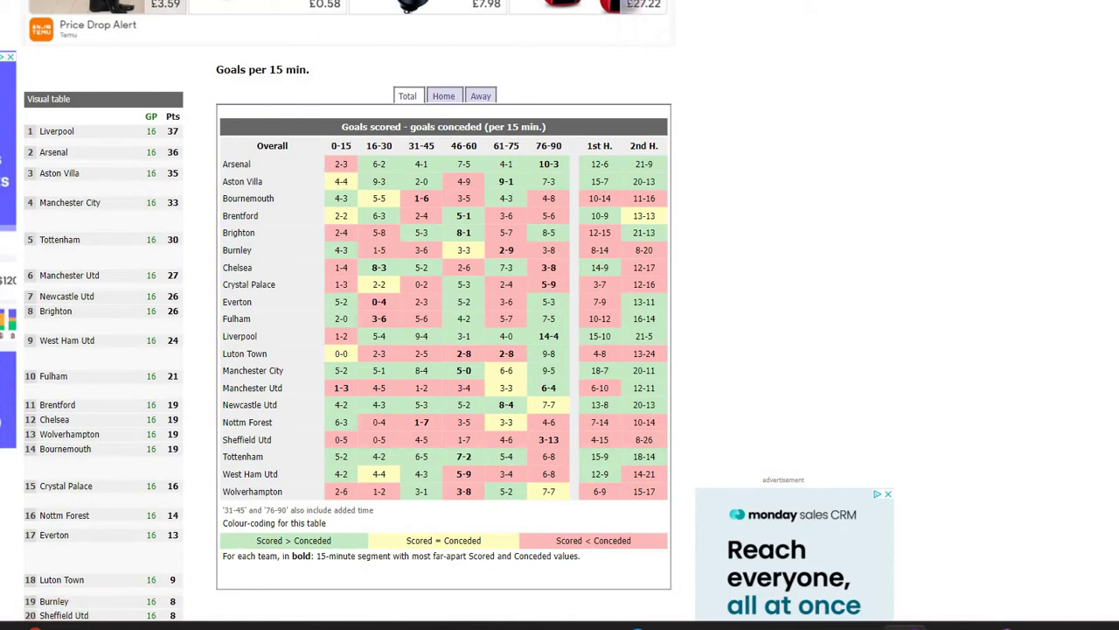
key("alt+Tab")
scroll(305, 542, "down", 10)
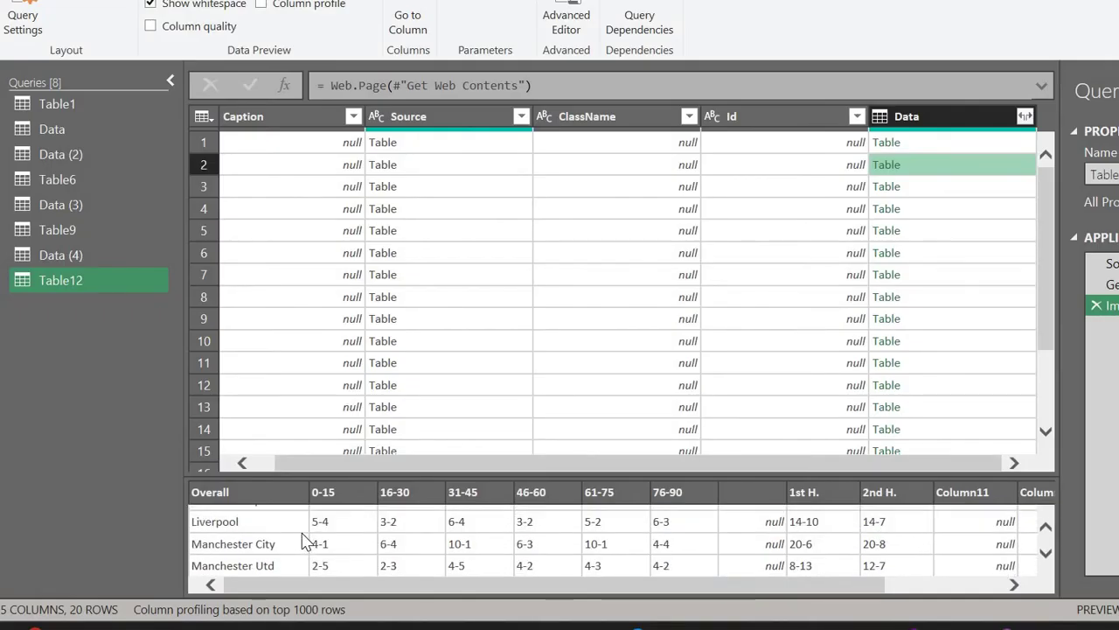
scroll(254, 539, "down", 1)
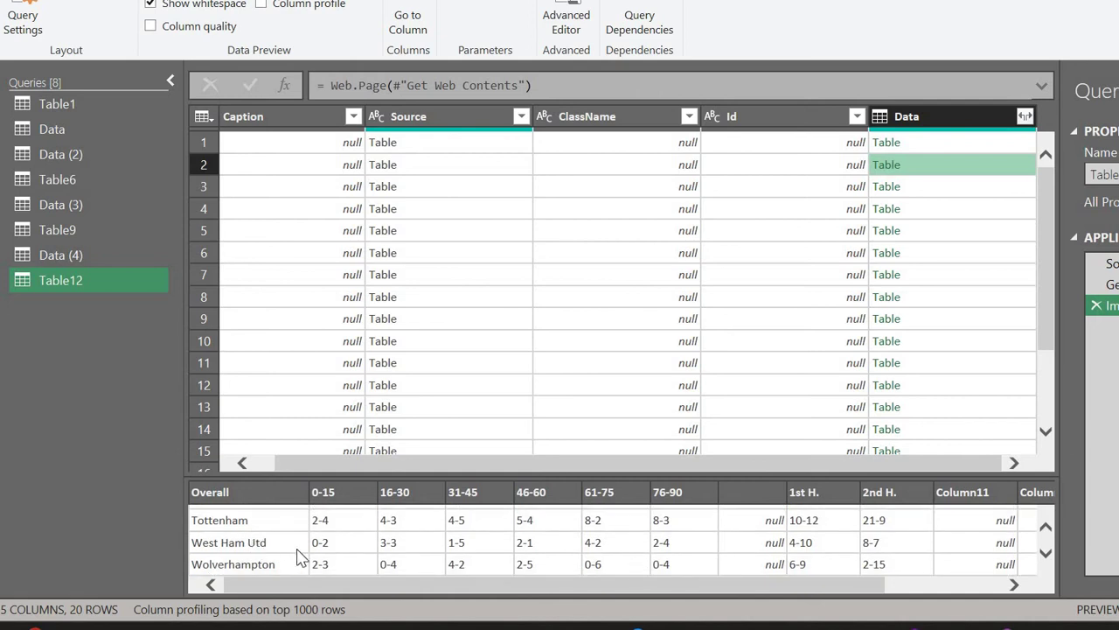
scroll(273, 548, "up", 1)
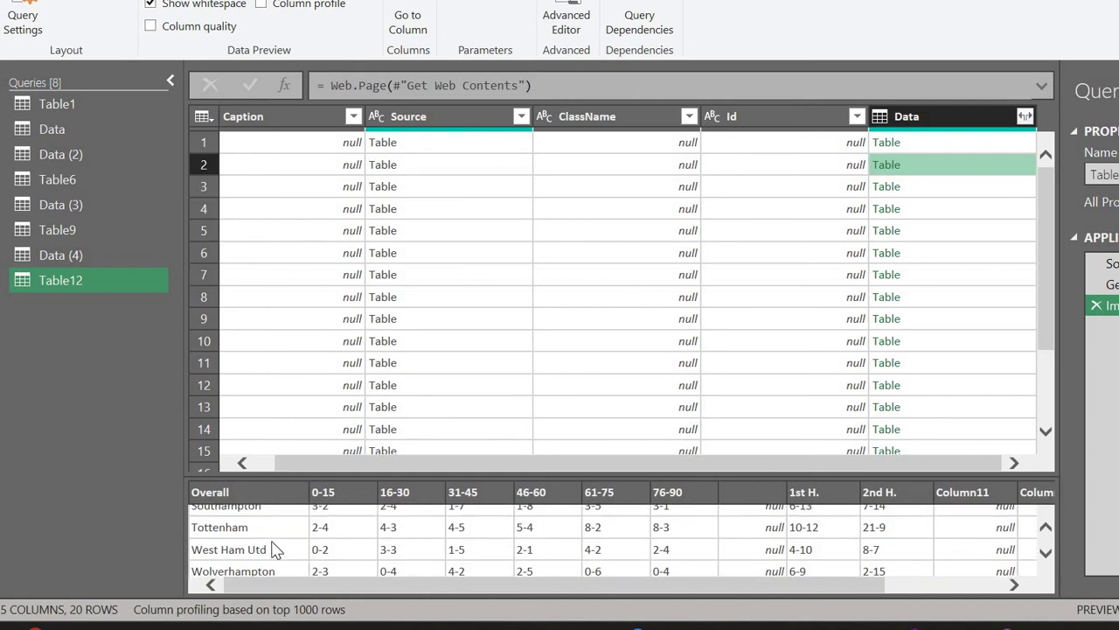
scroll(273, 548, "up", 4)
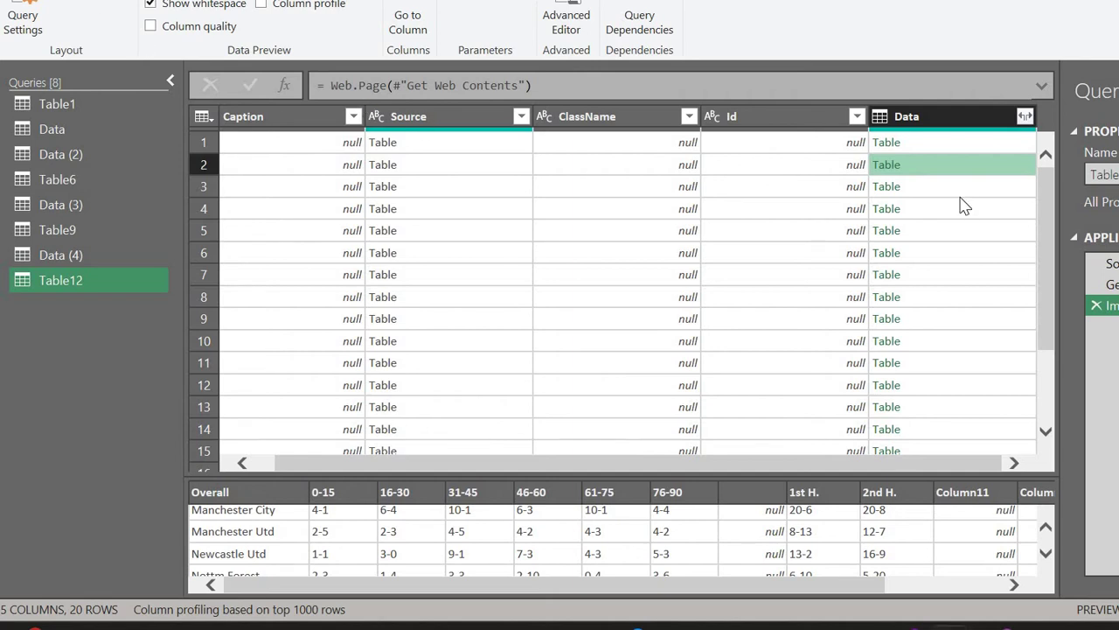
Discard the Power Query changes, open the link in A11 to examine its goals per 15-minute tables, and return to the workbook
left_click(766, 313)
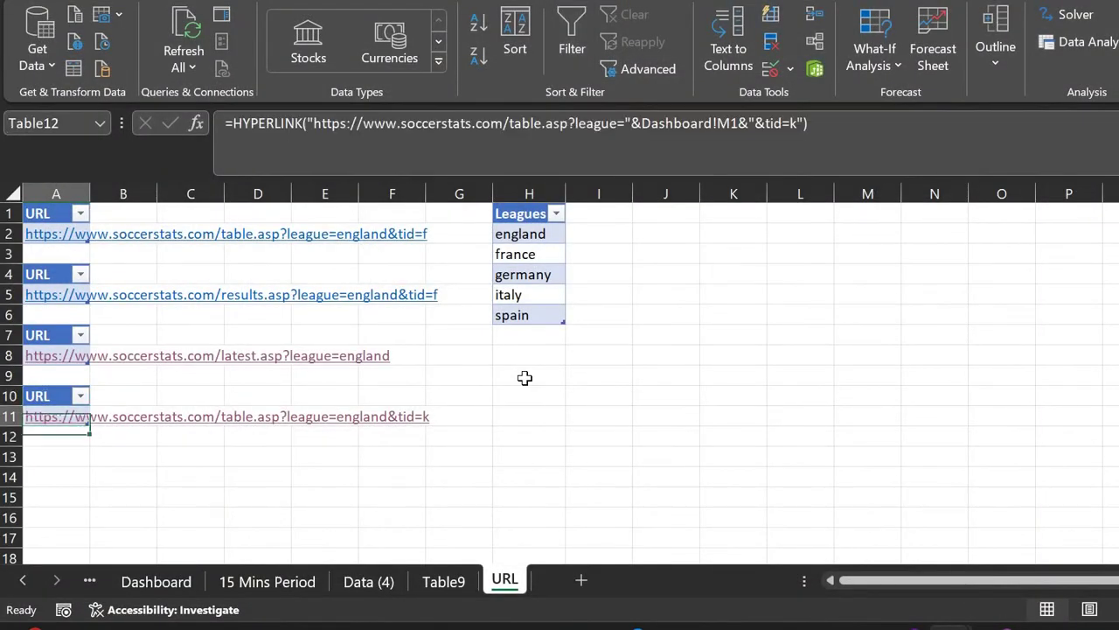
left_click(77, 418)
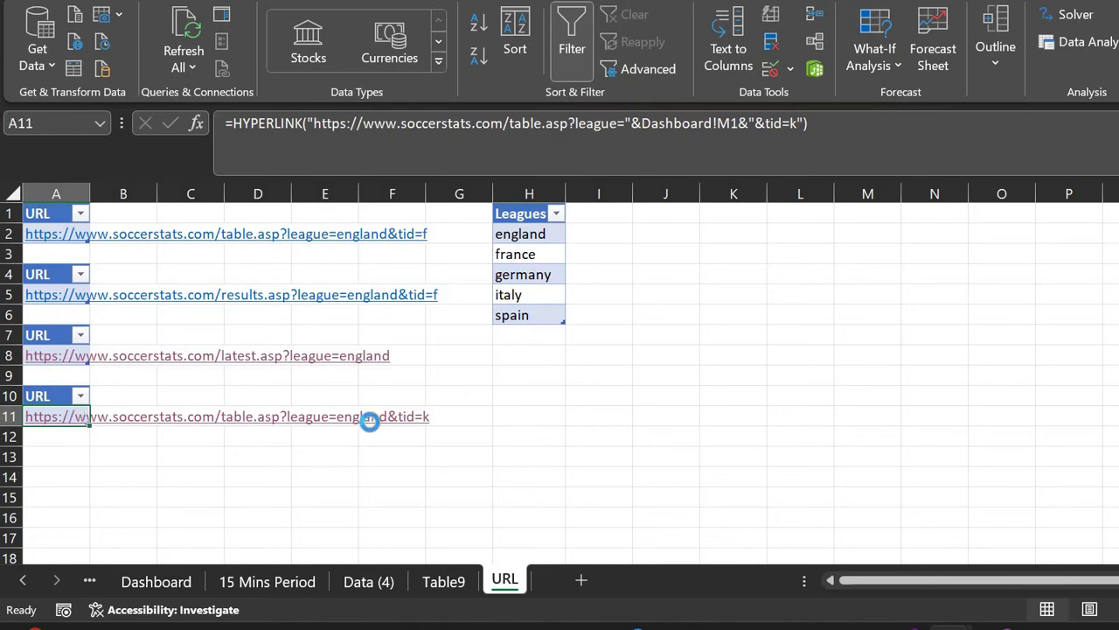
left_click(408, 429)
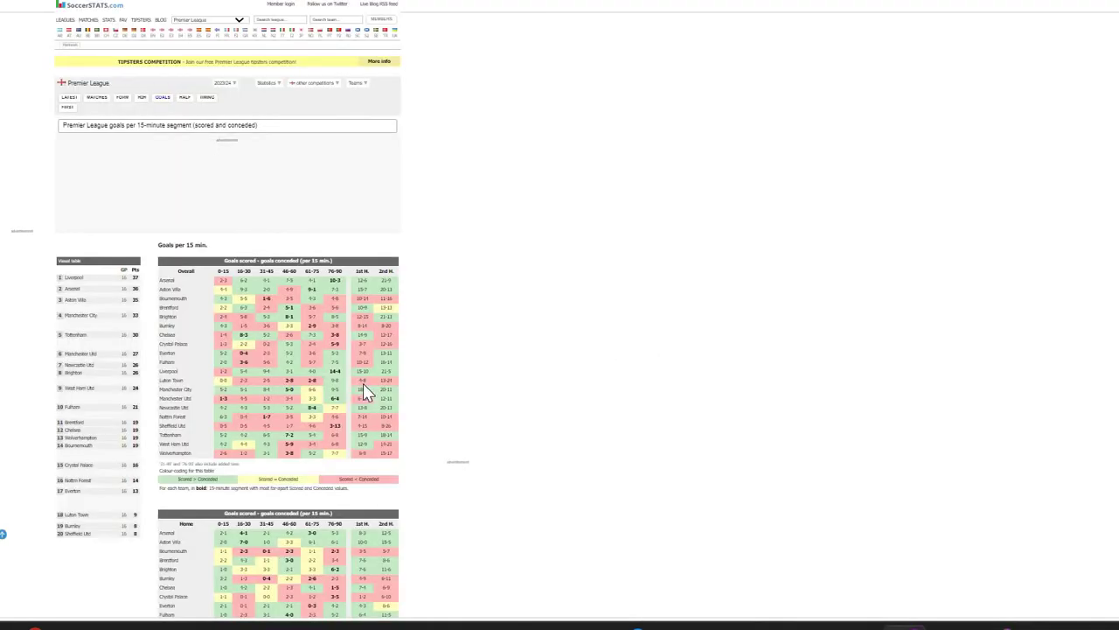
scroll(362, 383, "up", 3)
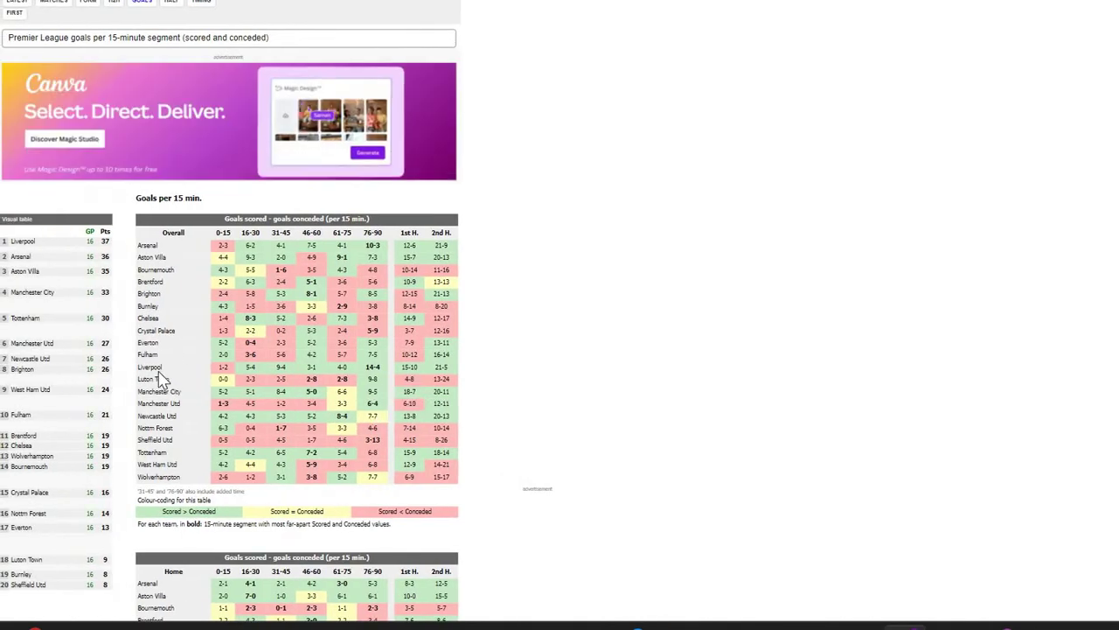
scroll(210, 474, "down", 3)
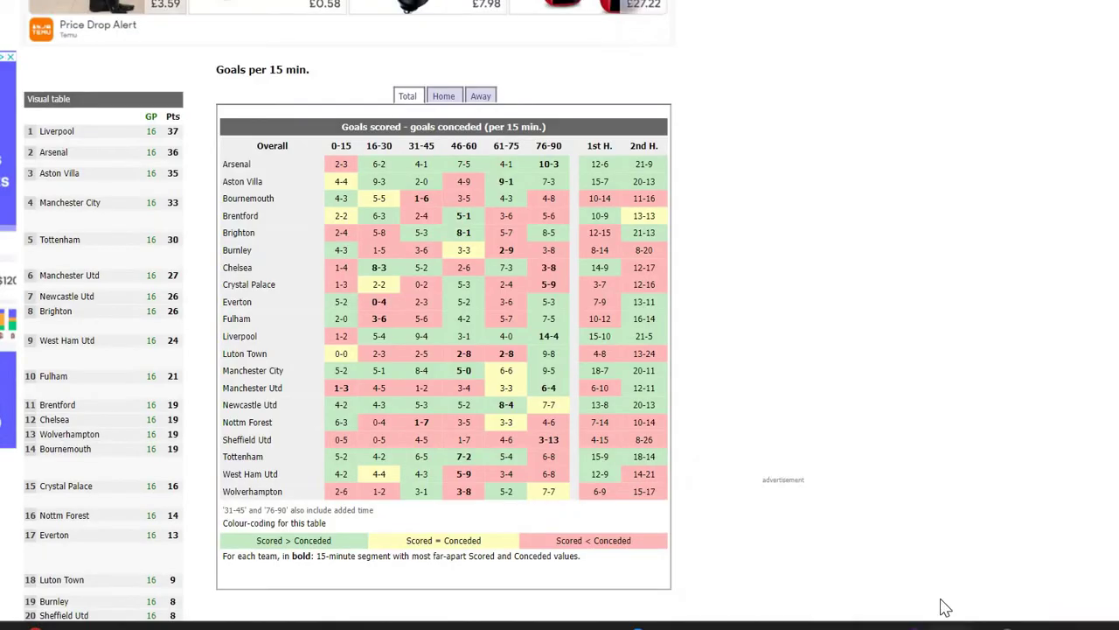
mouse_move(945, 627)
left_click(1036, 542)
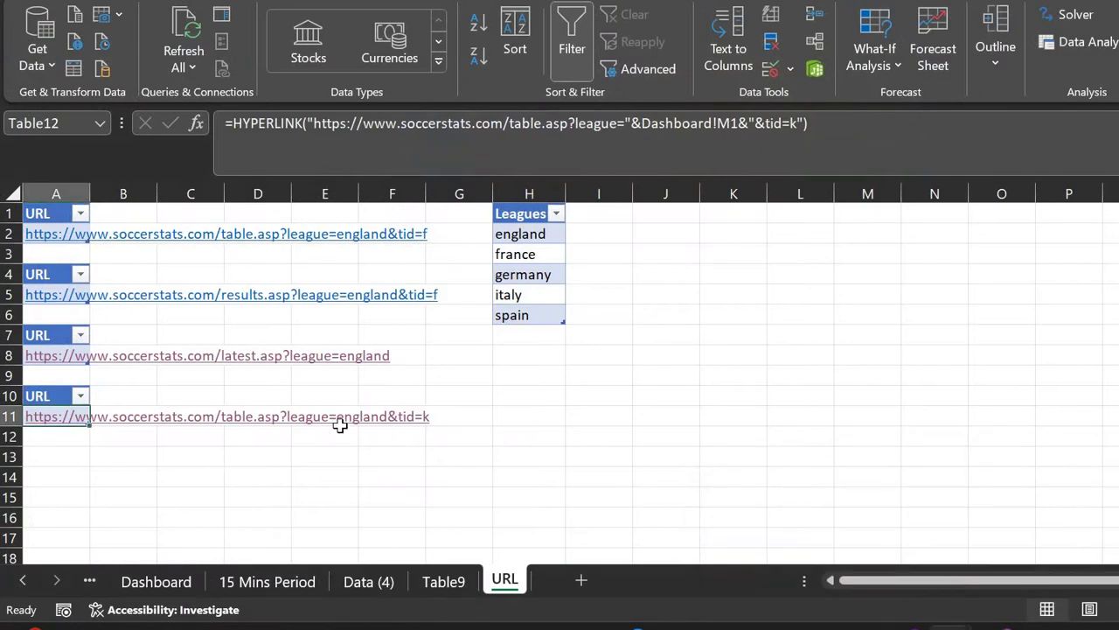
Select the URL table in A10:A11 and load it into the Power Query Editor again
key("Up")
key("Up")
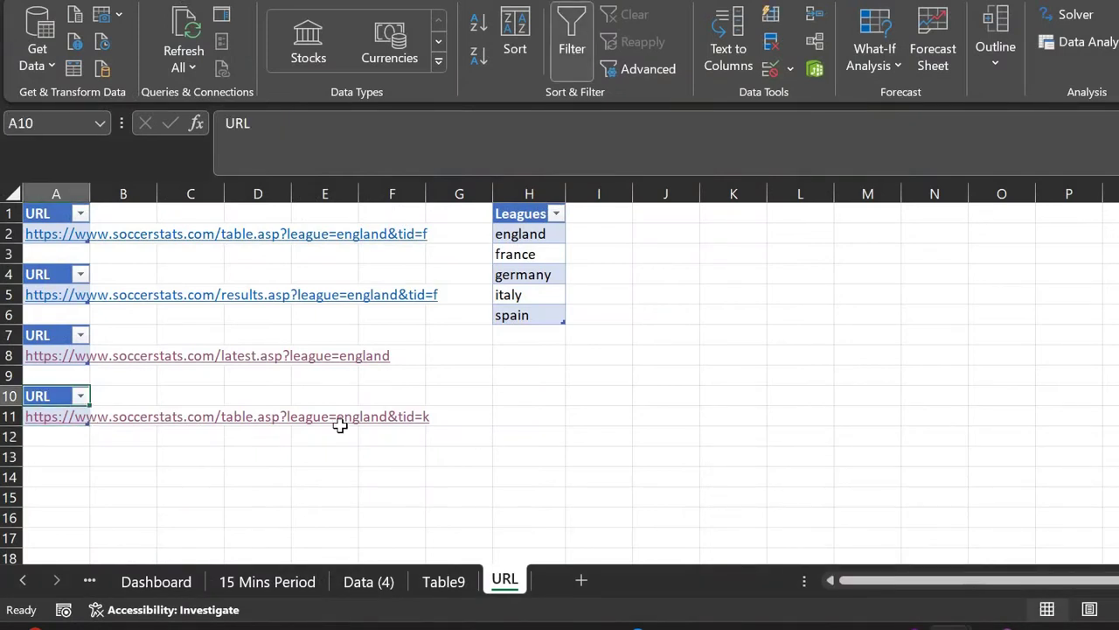
key("shift+Down")
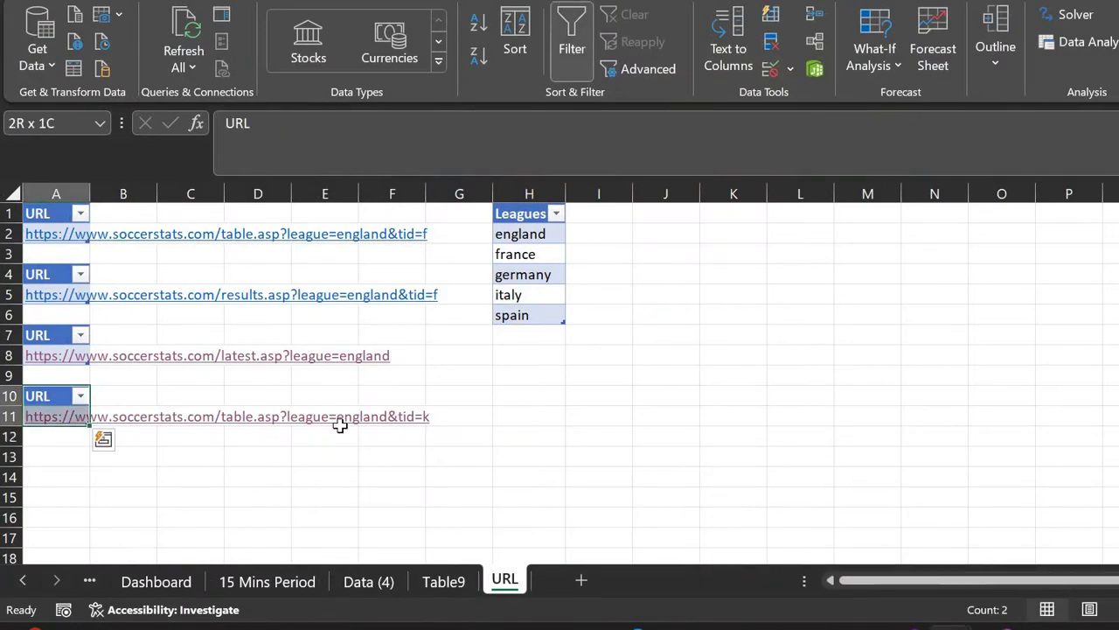
left_click(76, 69)
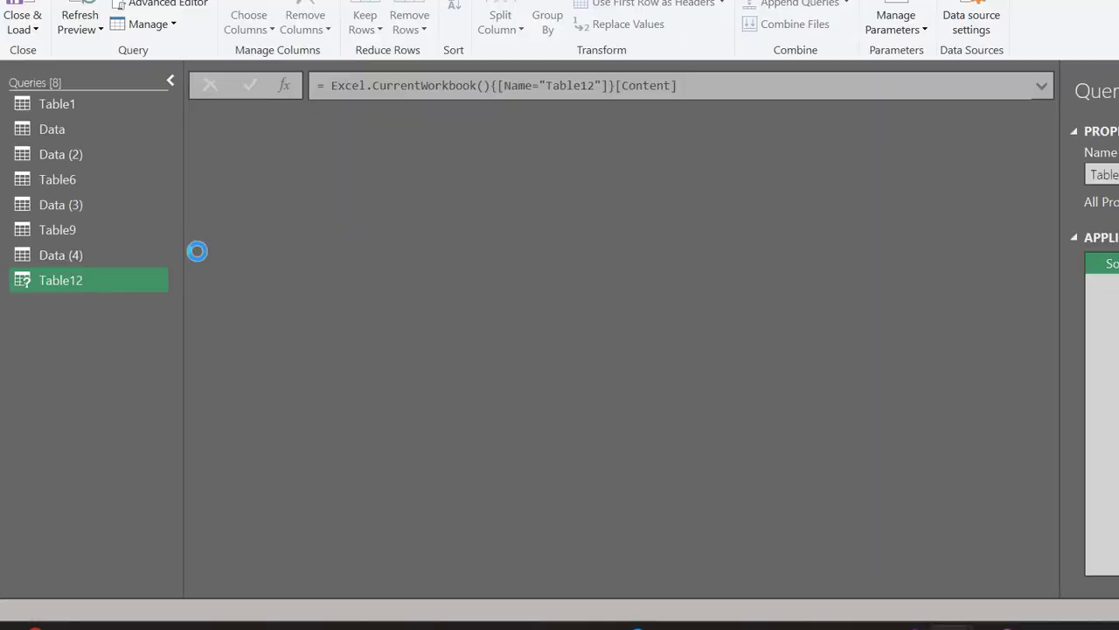
Copy the full query code of Table9 from the Advanced Editor and close it without changes
left_click(75, 230)
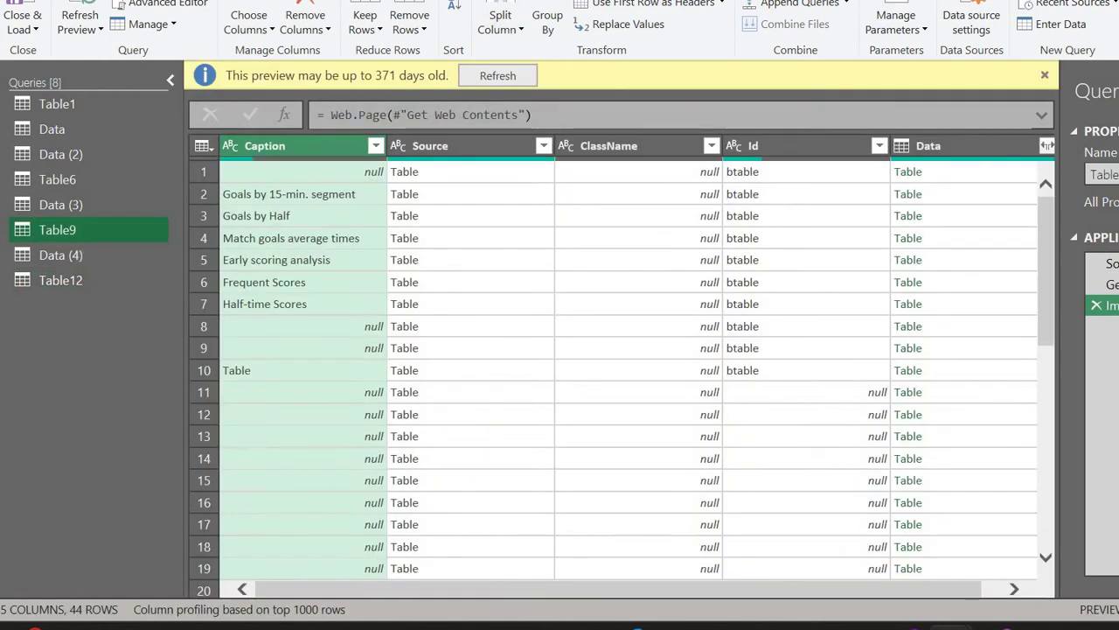
left_click(569, 19)
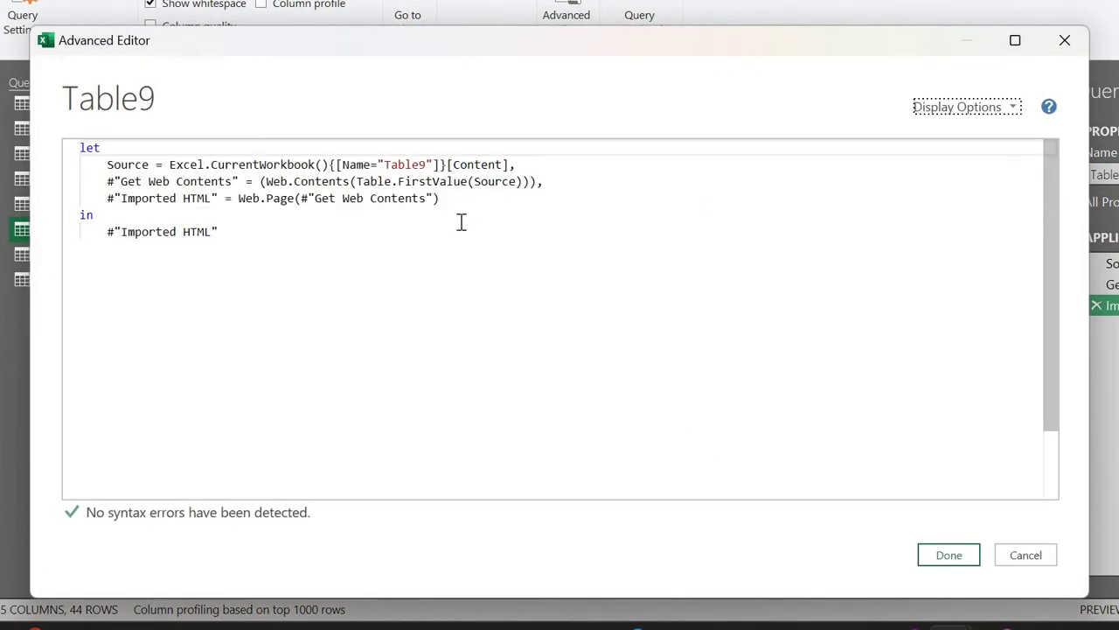
left_click(461, 222)
key("ctrl+a")
key("ctrl+c")
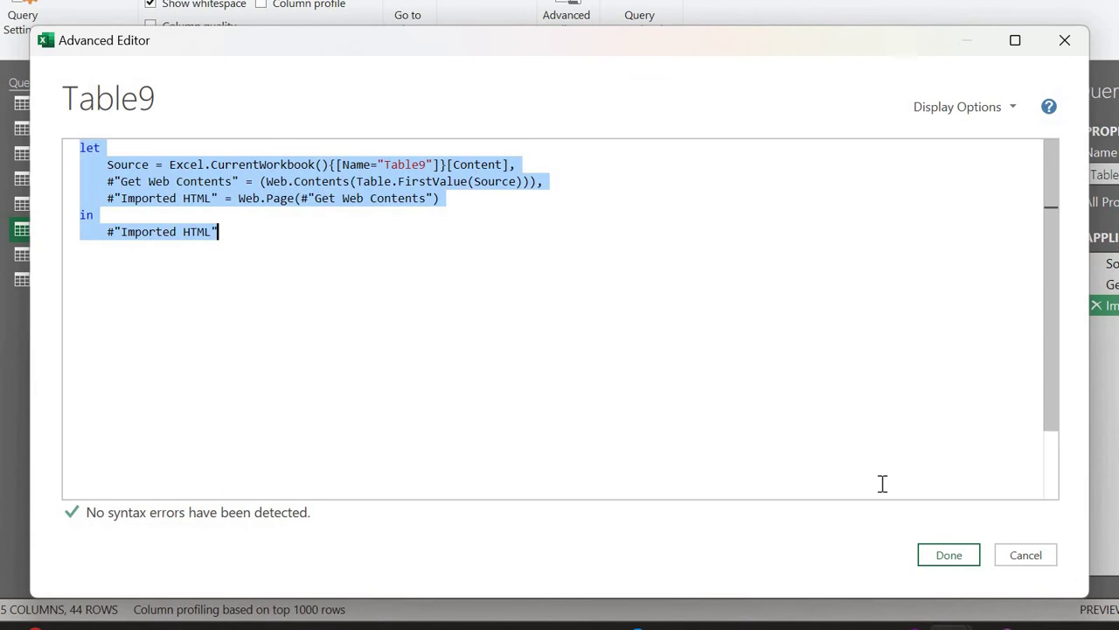
left_click(1016, 559)
Replace Table12's query code with the copied Table9 code, change the source name to Table12, and apply it
left_click(60, 280)
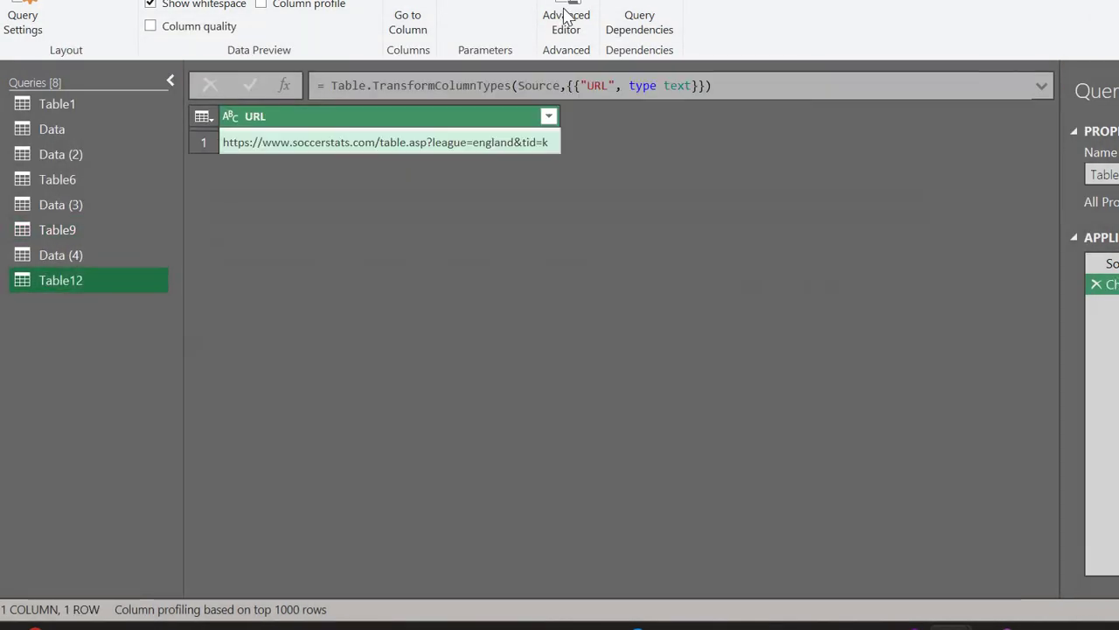
left_click(567, 18)
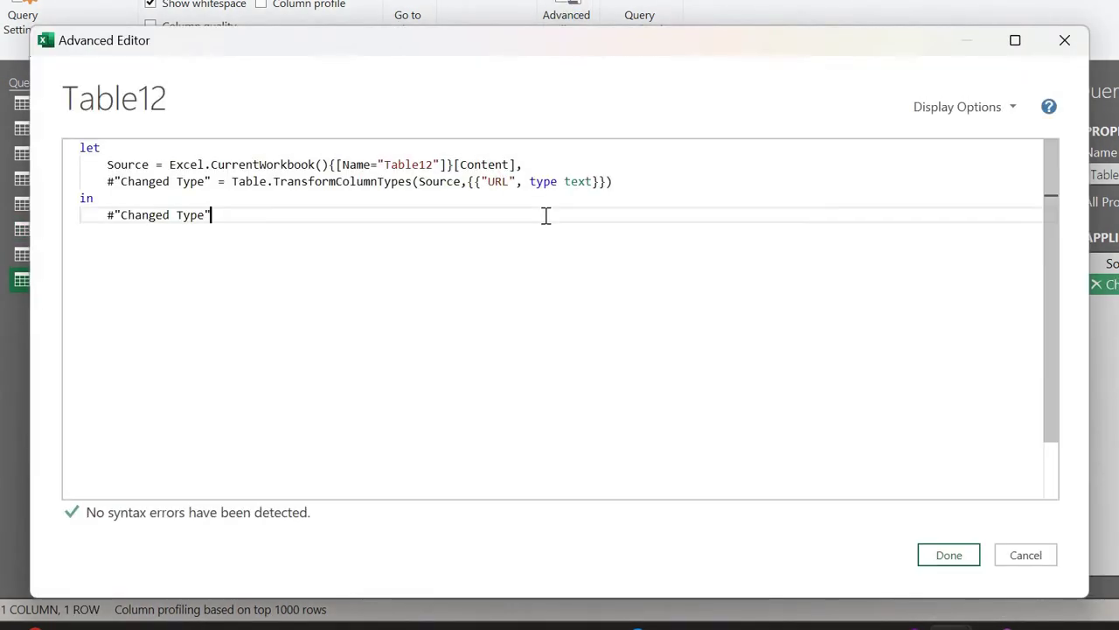
key("ctrl+a")
key("ctrl+v")
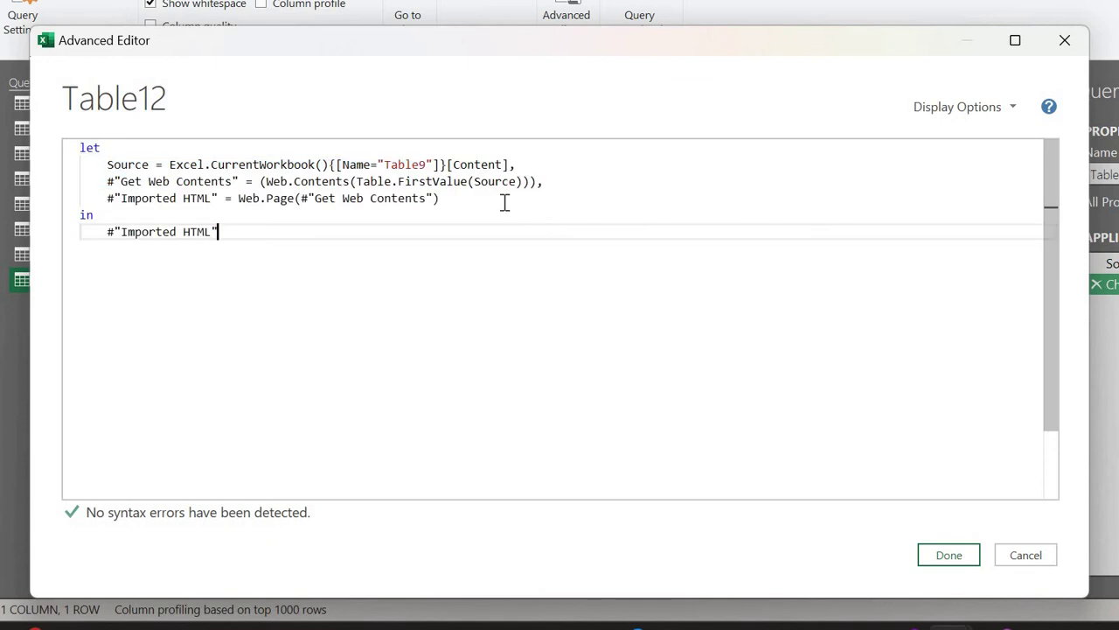
left_click(428, 166)
type("12")
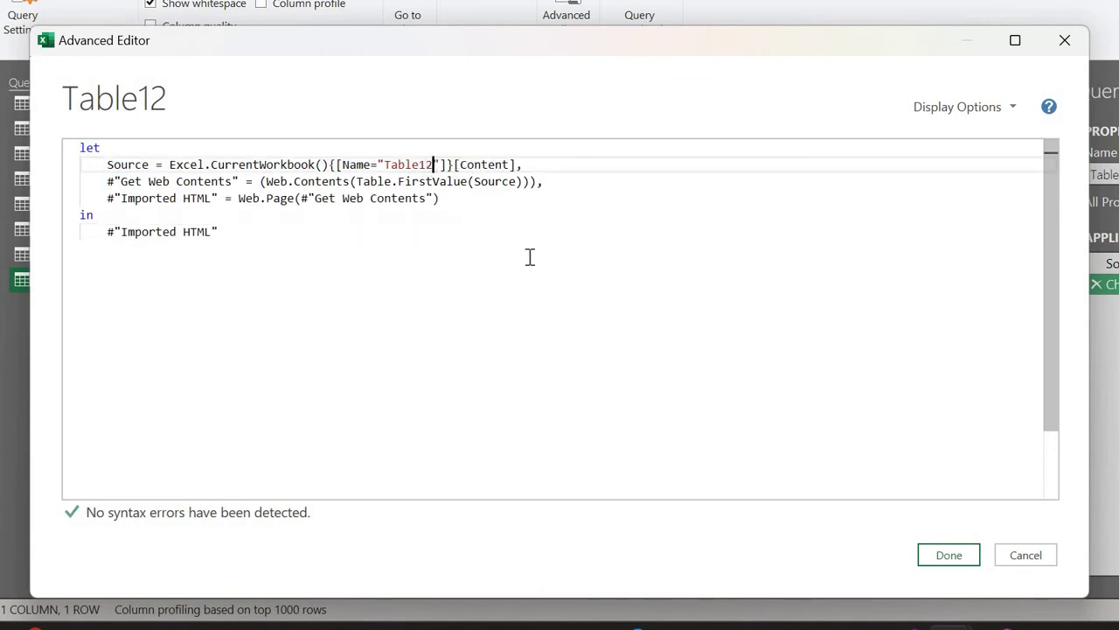
left_click(949, 554)
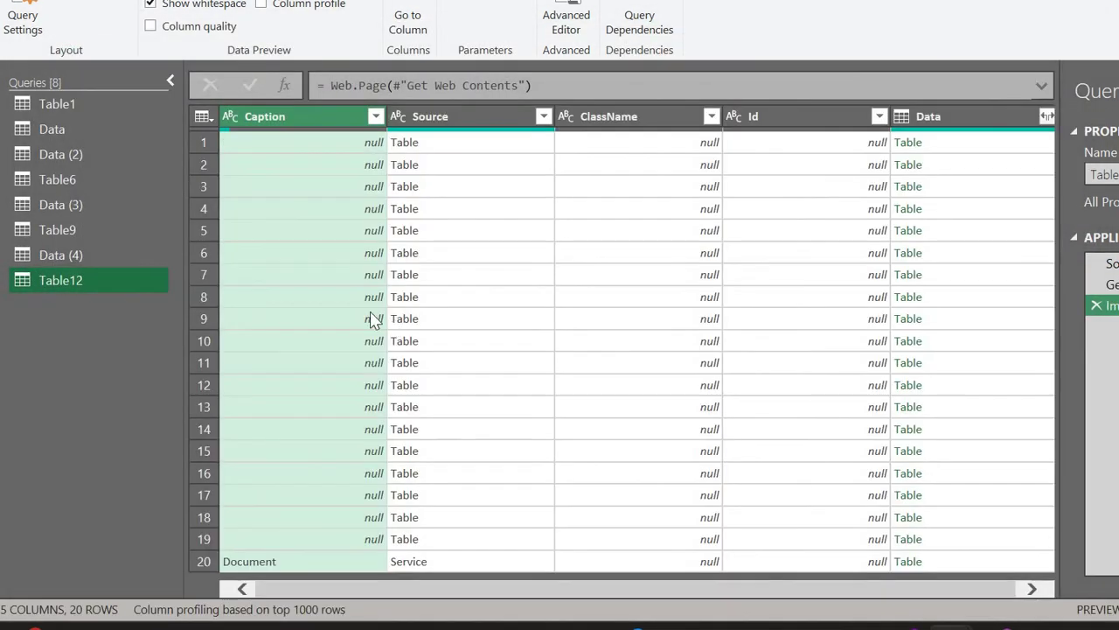
Examine the previews of the second, third and fourth tables in Table12's Data column, reading through the overall and home team rows
left_click(966, 165)
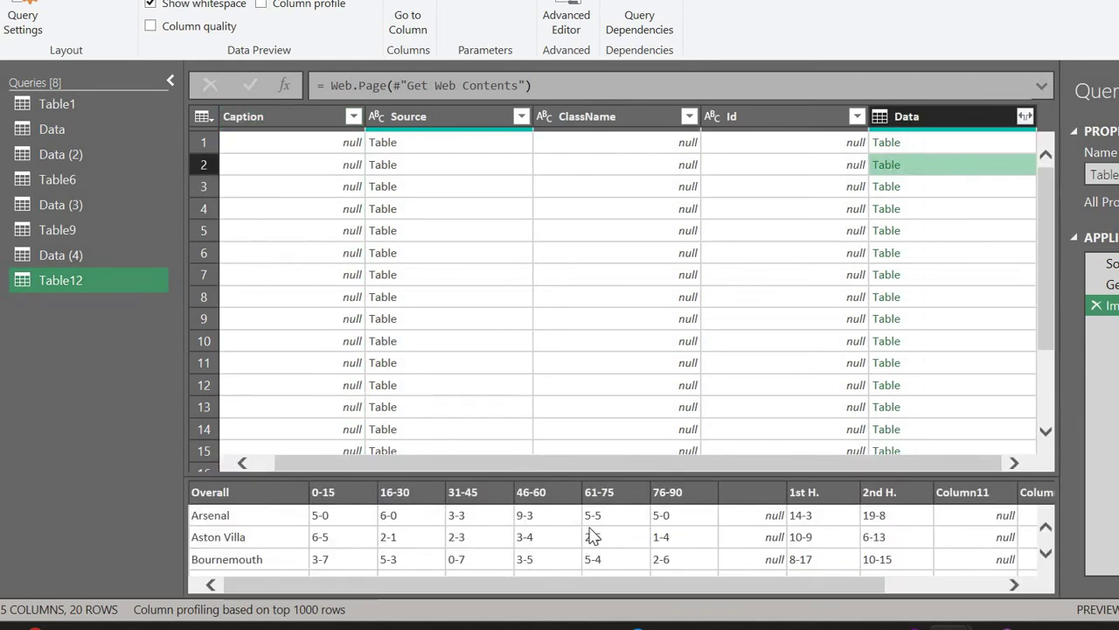
scroll(592, 535, "down", 5)
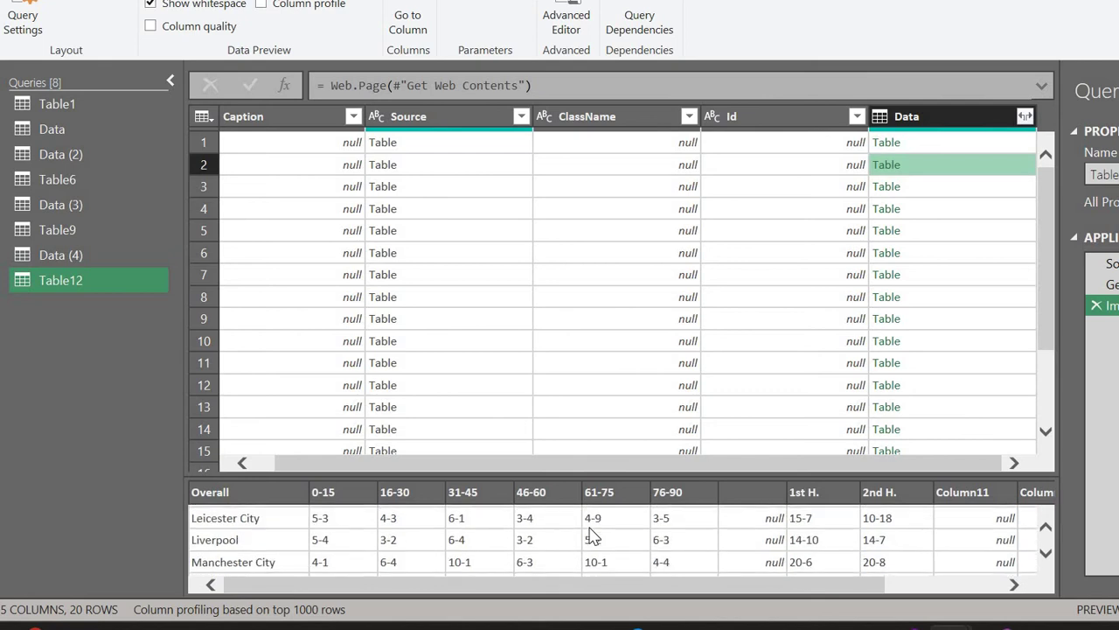
scroll(592, 536, "down", 4)
scroll(592, 534, "up", 5)
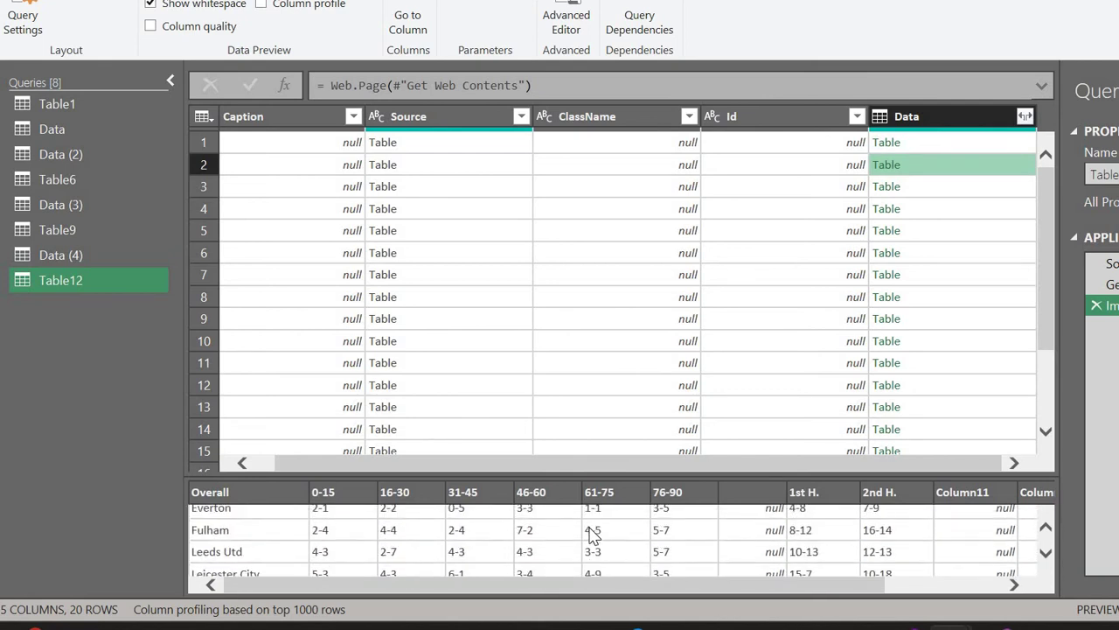
scroll(592, 534, "up", 3)
left_click(980, 189)
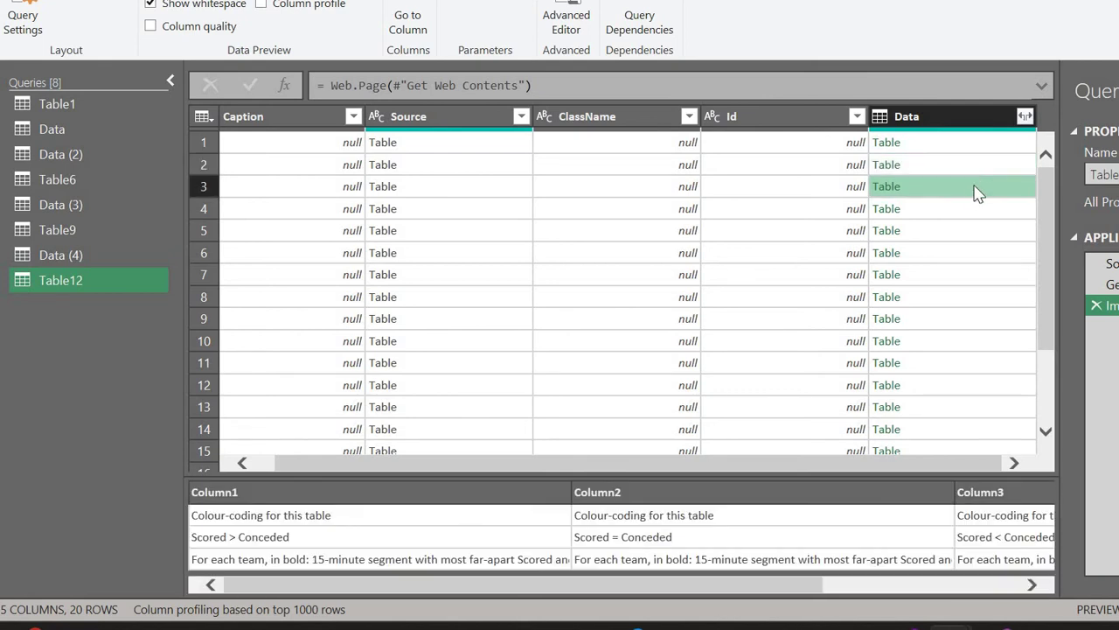
left_click(950, 216)
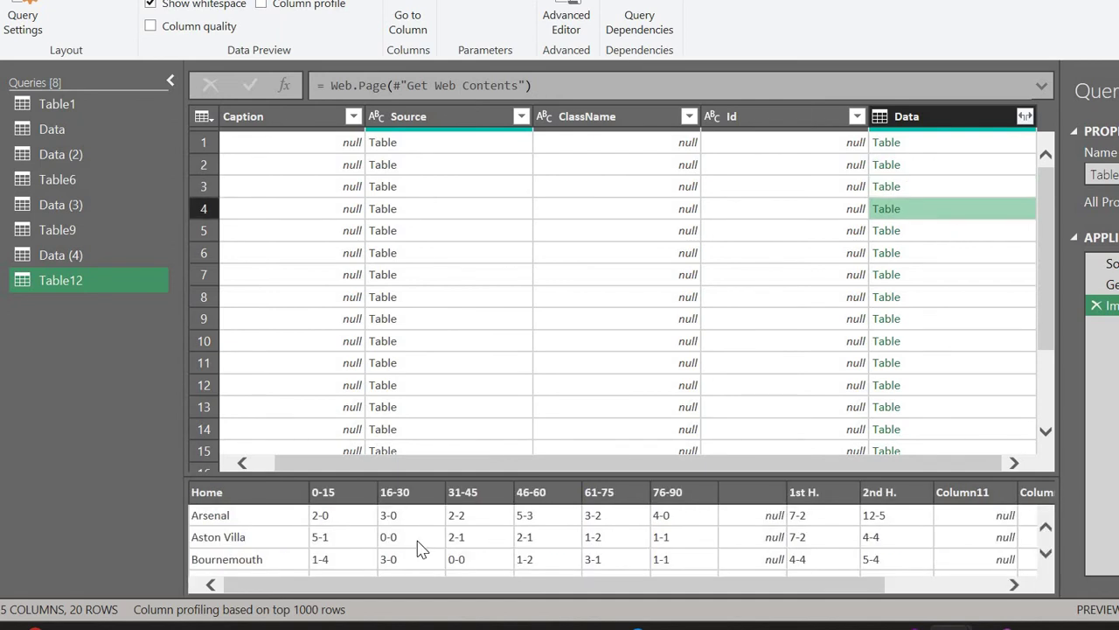
scroll(419, 549, "down", 4)
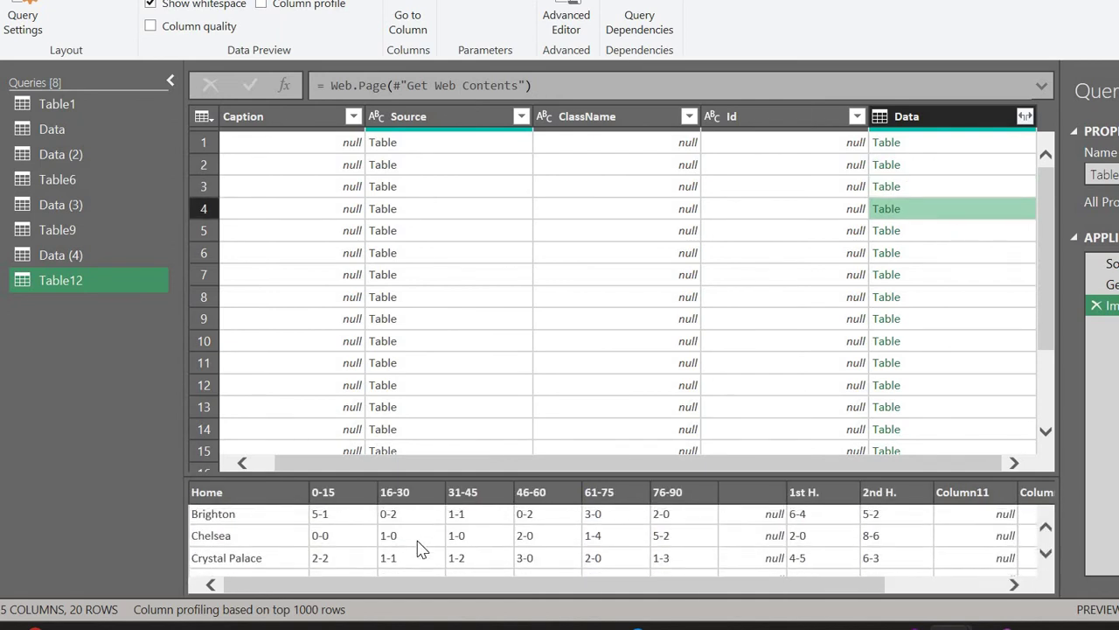
scroll(419, 548, "down", 4)
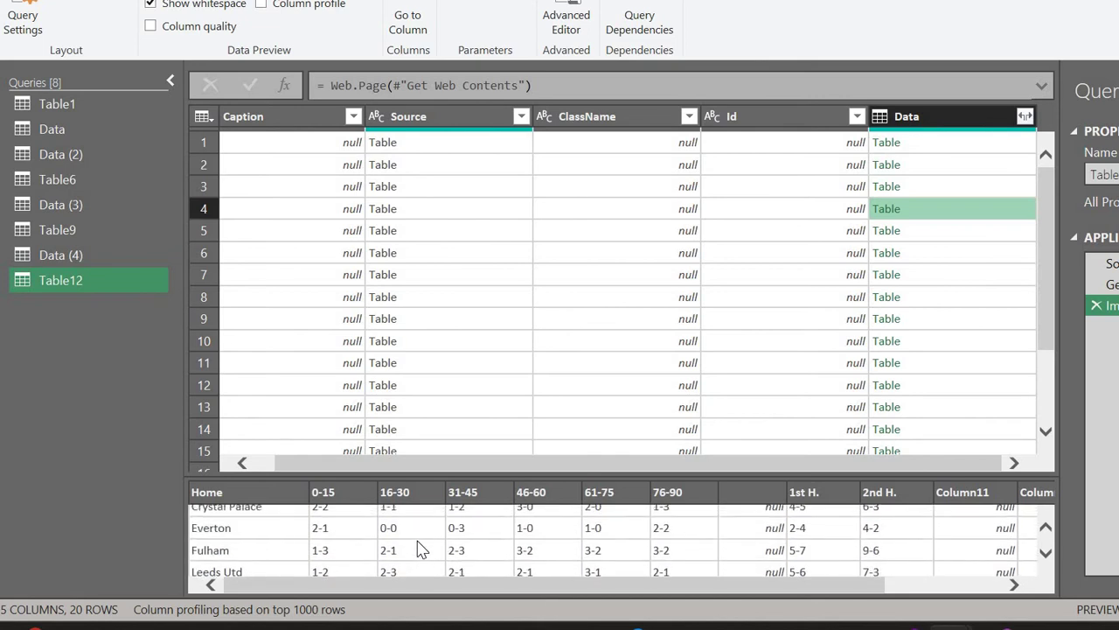
scroll(421, 549, "up", 5)
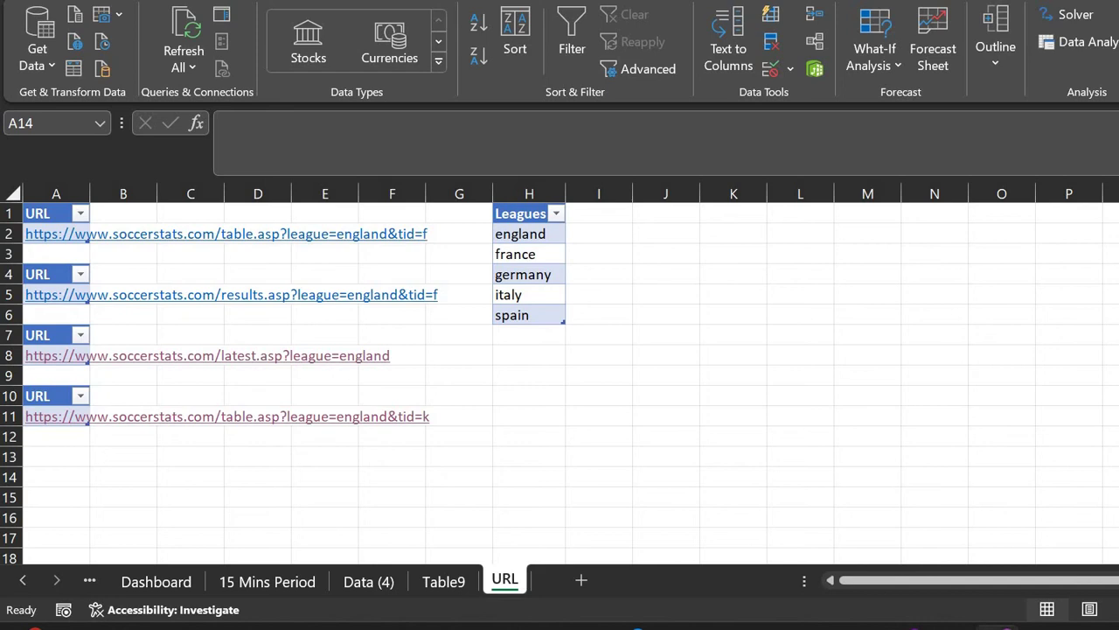
Glance at the 15 min Period sheet of the New Over 0.5 first half workbook and return to Predictor from scratch
mouse_move(952, 627)
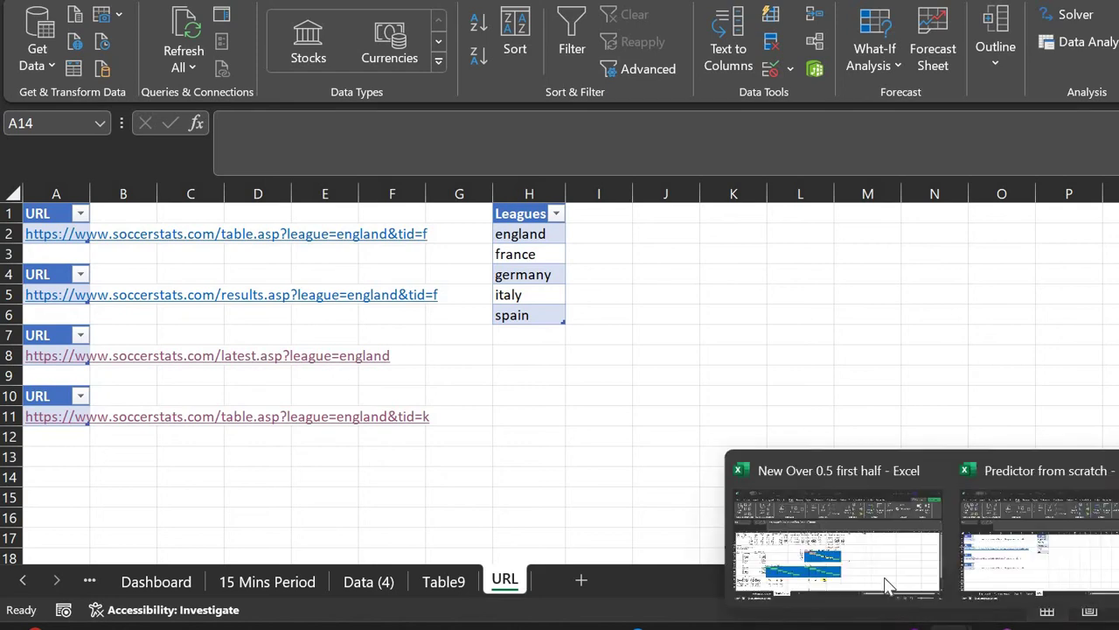
mouse_move(888, 586)
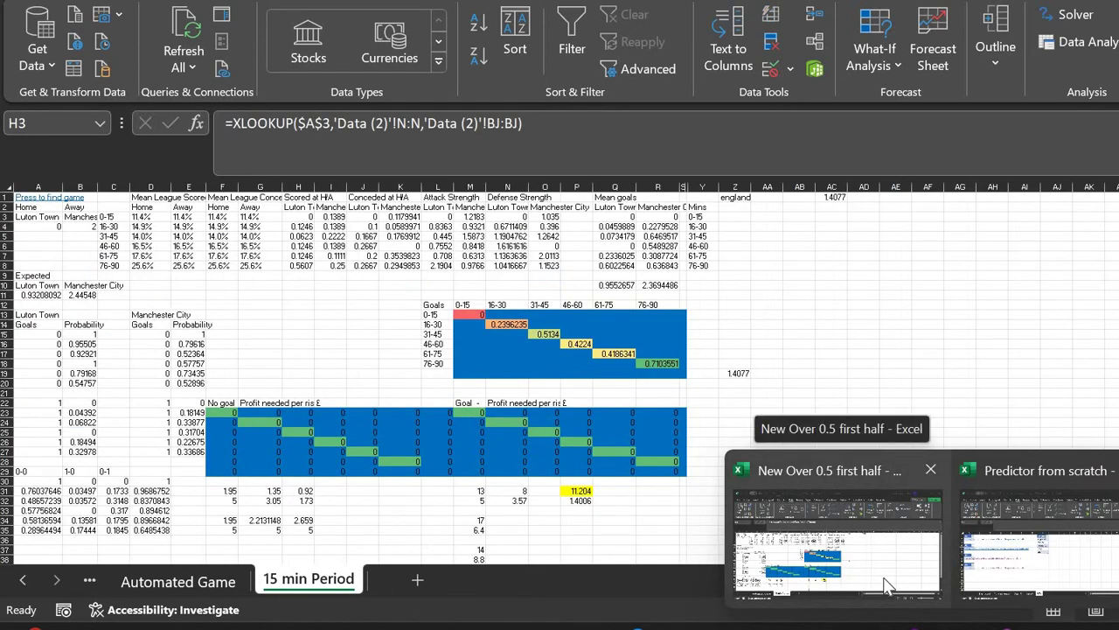
left_click(1023, 463)
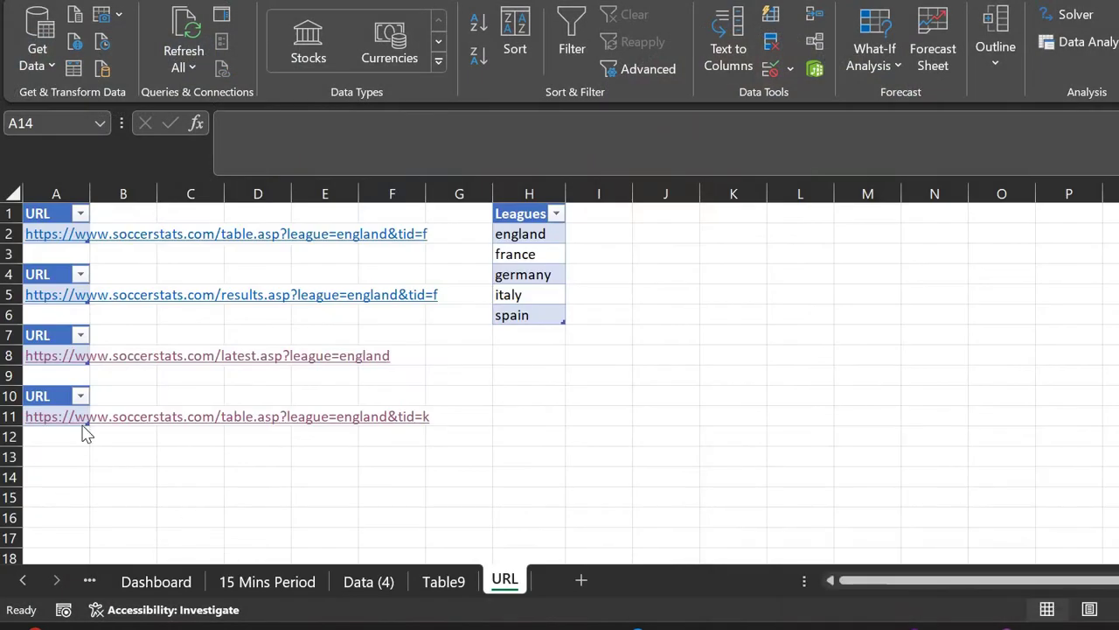
Select the URL table in A10:A11 and load it into the Power Query Editor
key("Up")
key("Up")
key("Up")
key("Up")
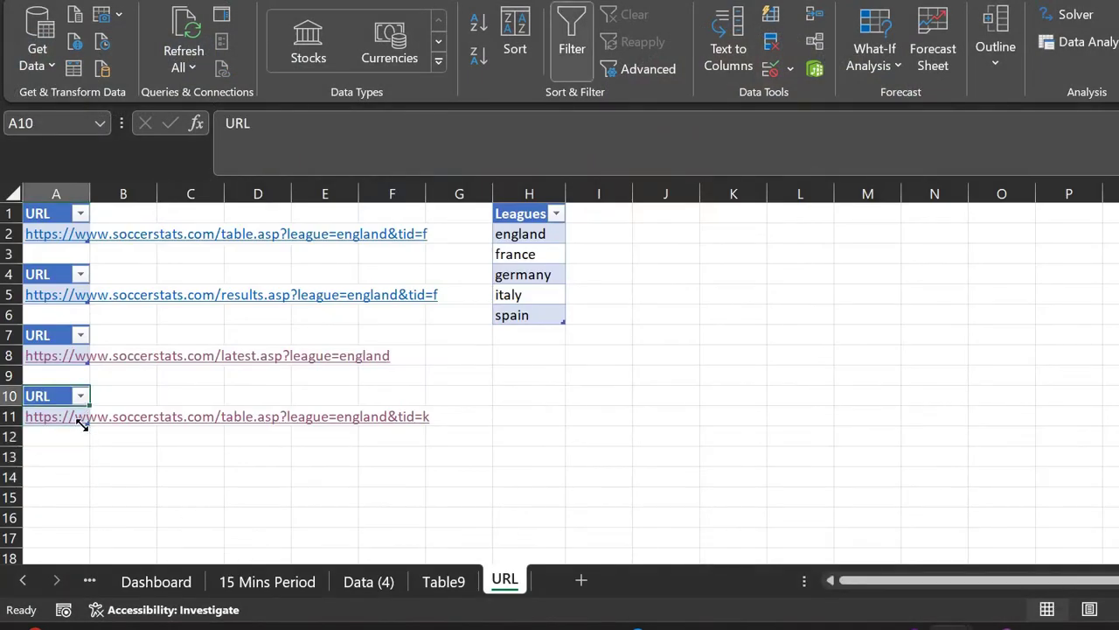
key("shift+Down")
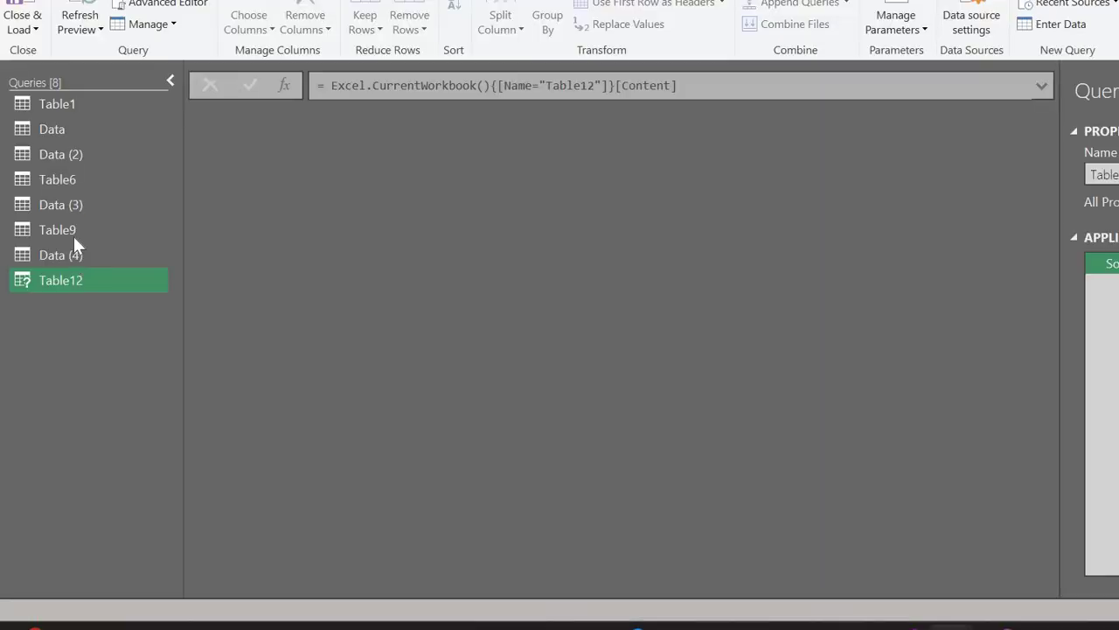
Copy all of Table9's query code from its Advanced Editor and close the editor without changes
left_click(72, 230)
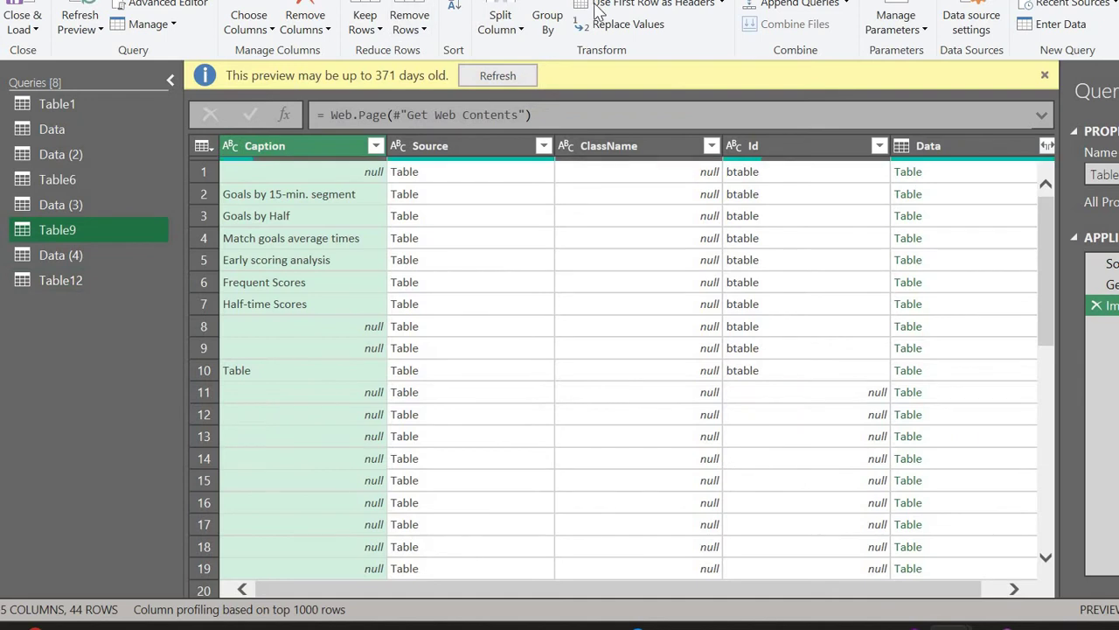
left_click(600, 2)
left_click(564, 19)
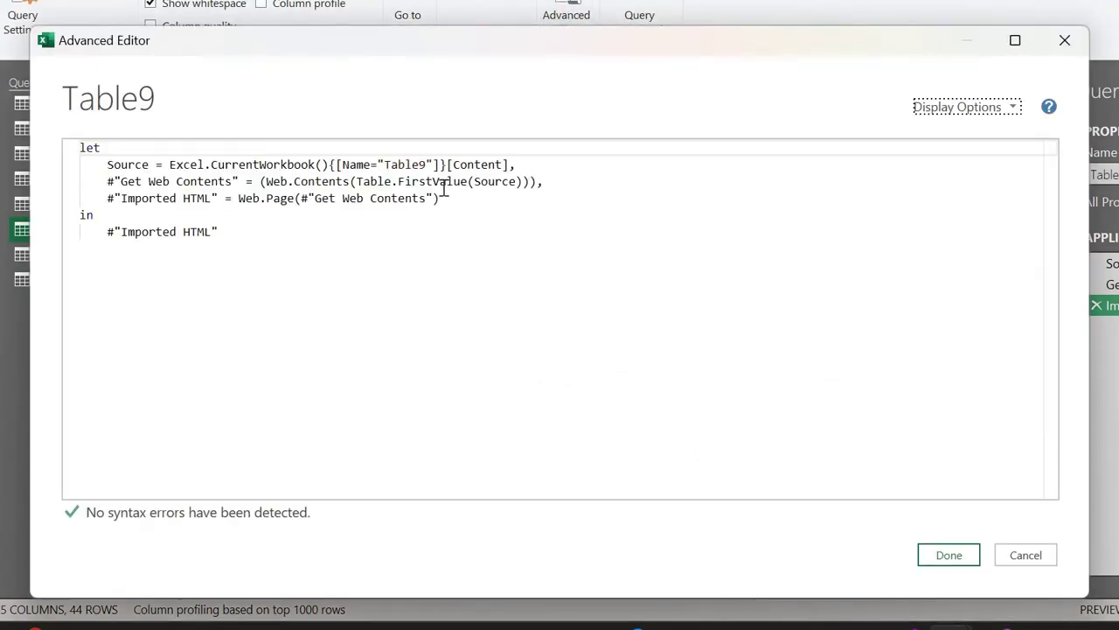
key("ctrl+a")
key("ctrl+c")
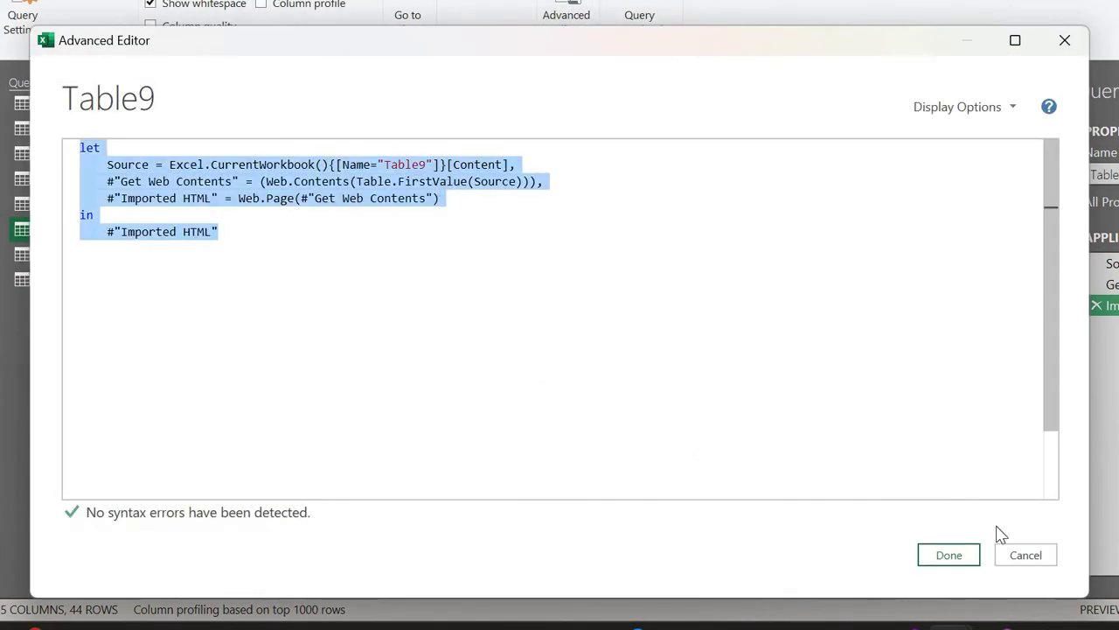
left_click(1023, 556)
Overwrite Table12's query code with the copied Table9 code and place the cursor at its source table name
left_click(100, 277)
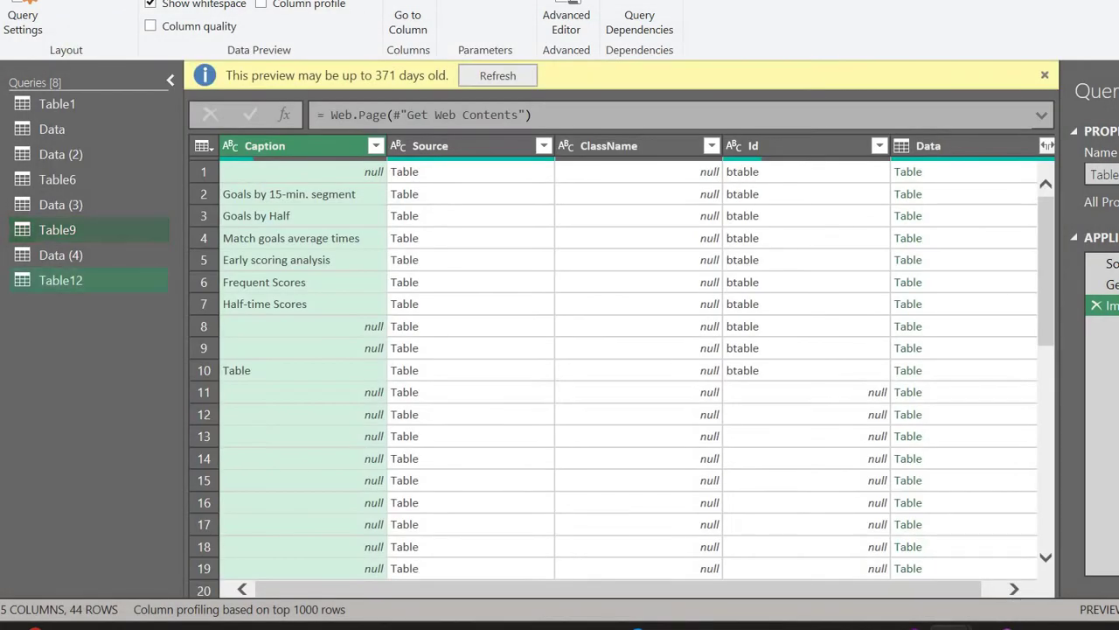
left_click(582, 22)
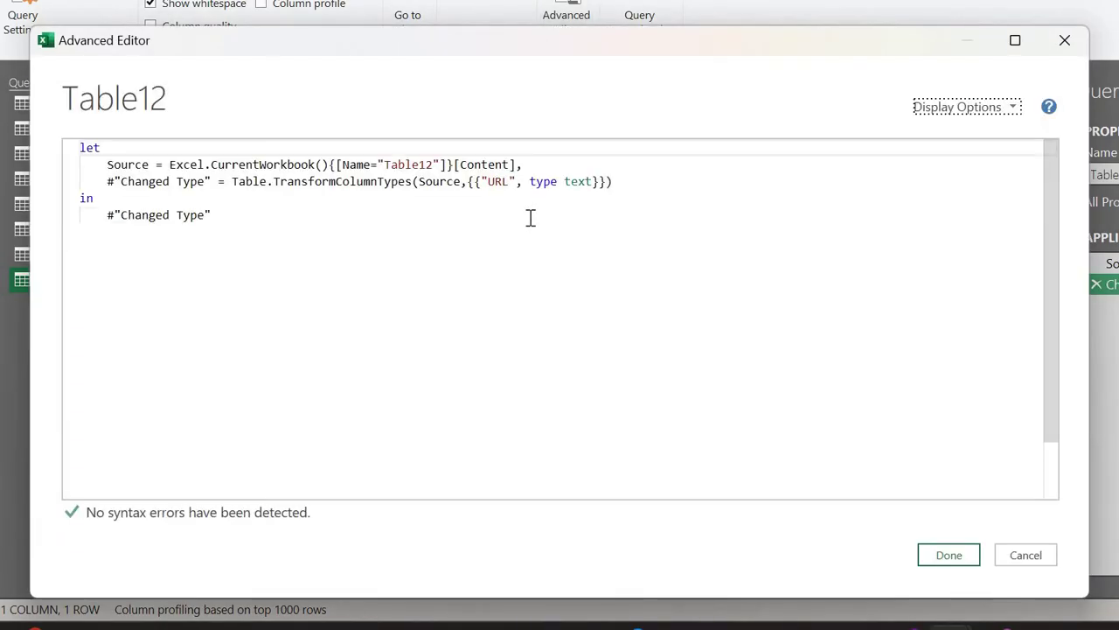
key("ctrl+a")
key("ctrl+v")
left_click(428, 164)
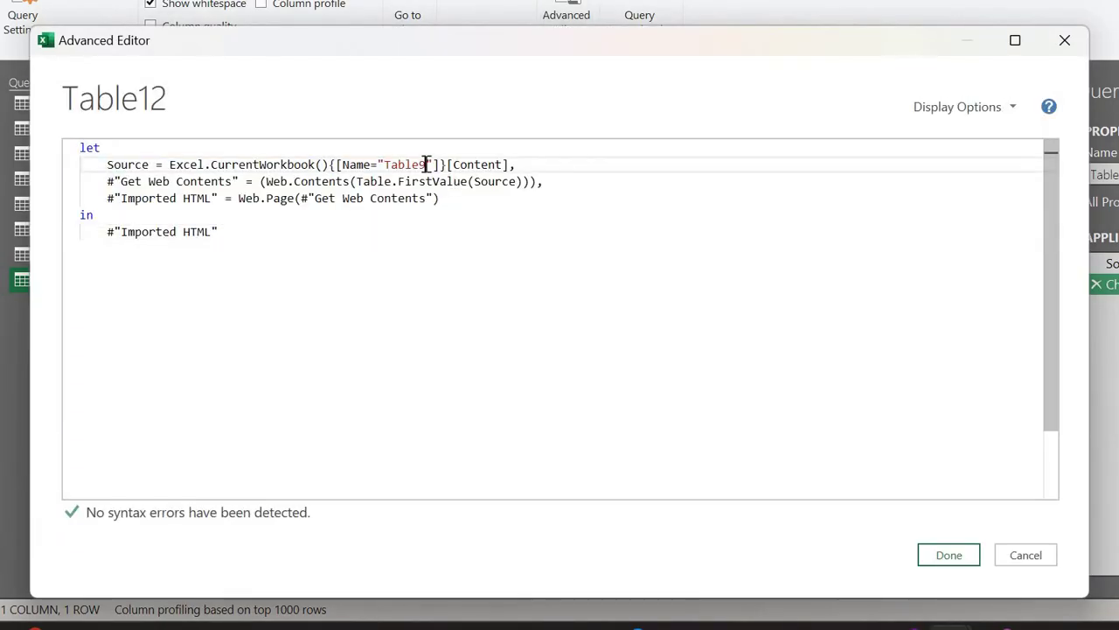
Set the source table name in the Table12 query code to "Table12" and apply the change
key("BackSpace")
type("12")
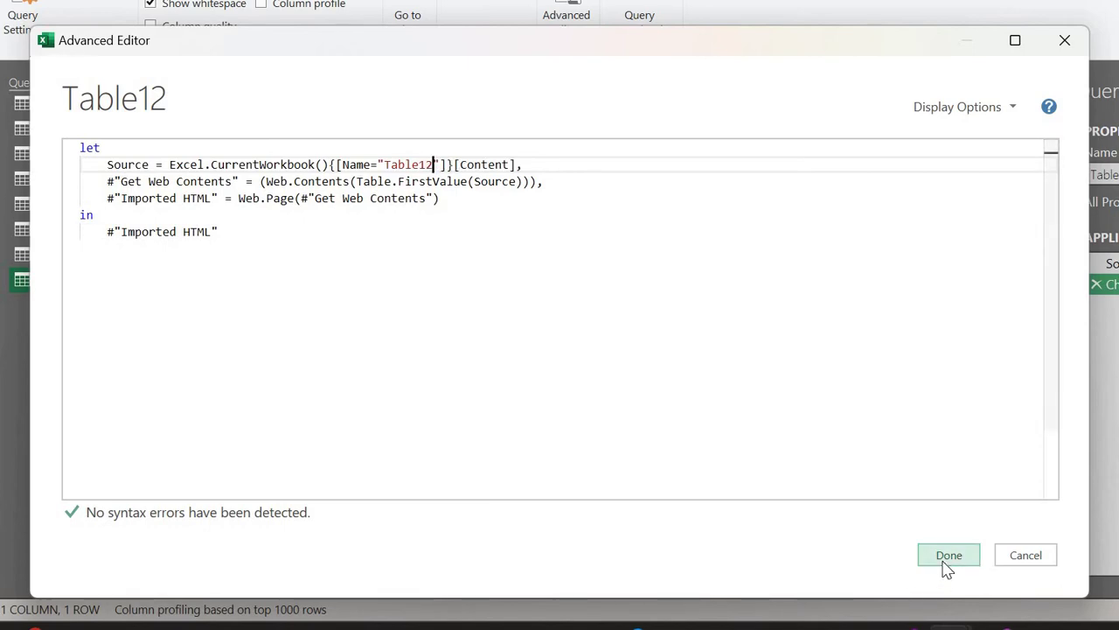
left_click(944, 560)
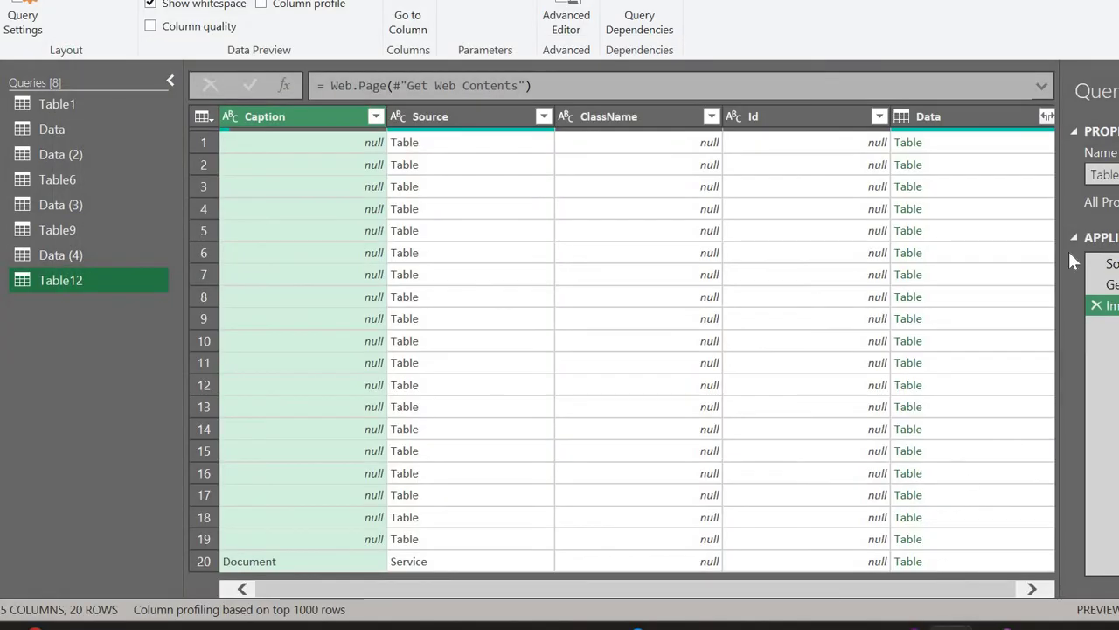
Add the nested table in row 2 of the Data column as a new query and load the queries into the workbook
left_click(981, 168)
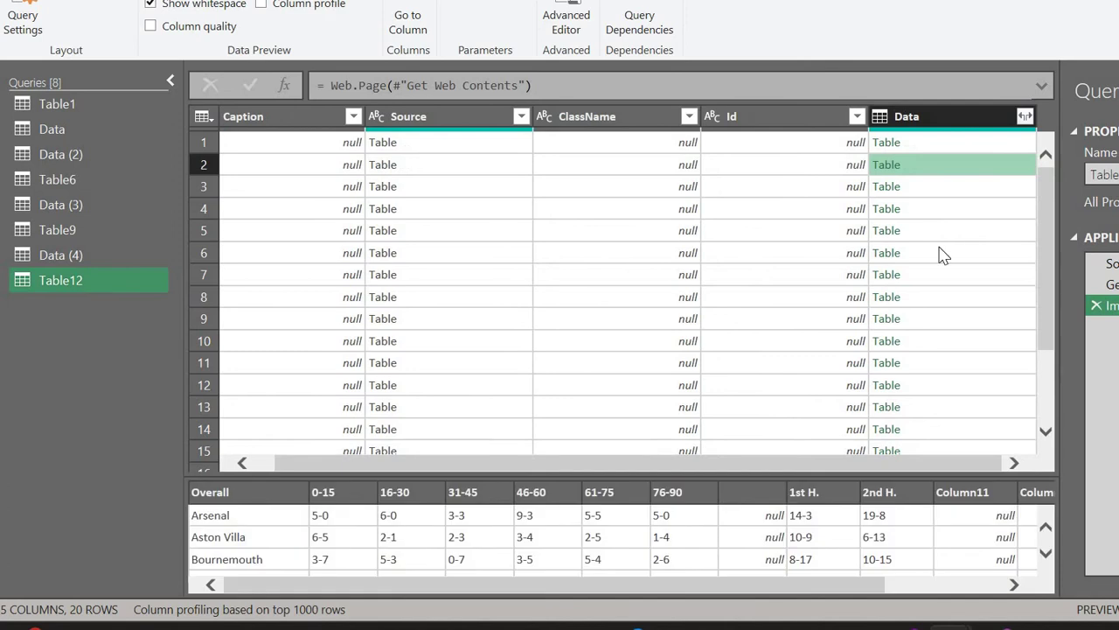
right_click(934, 171)
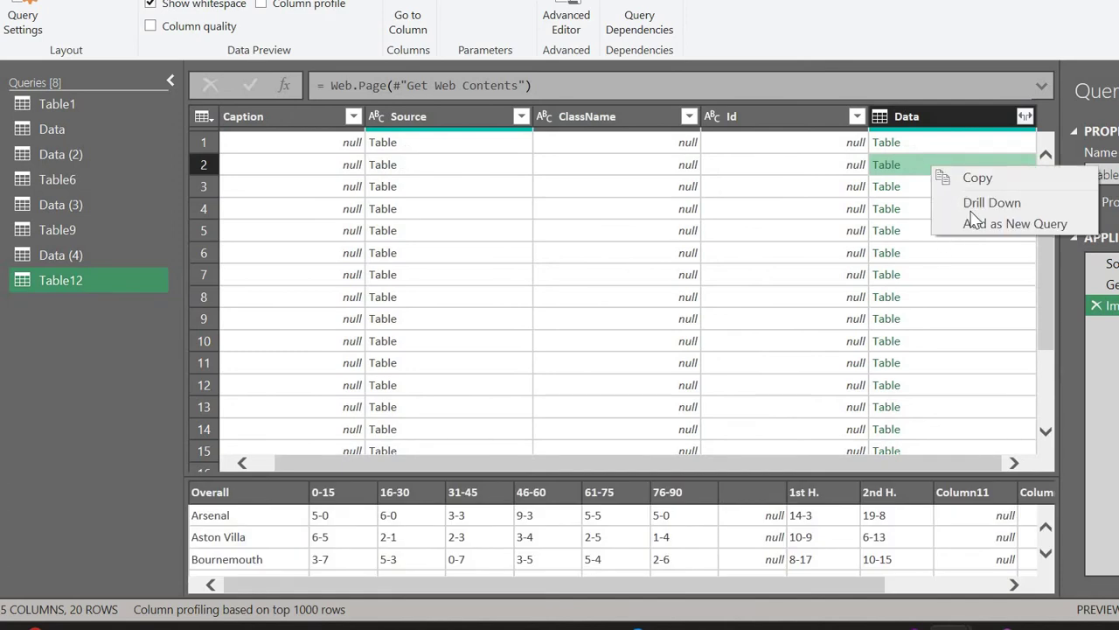
left_click(971, 221)
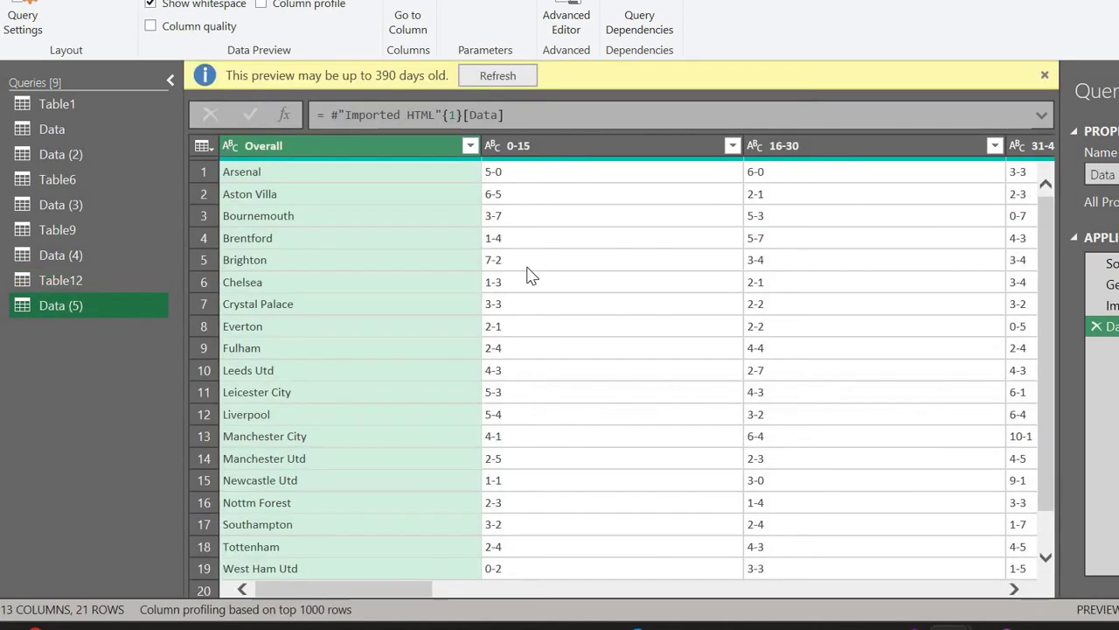
scroll(358, 332, "down", 1)
scroll(569, 236, "up", 1)
left_click(58, 0)
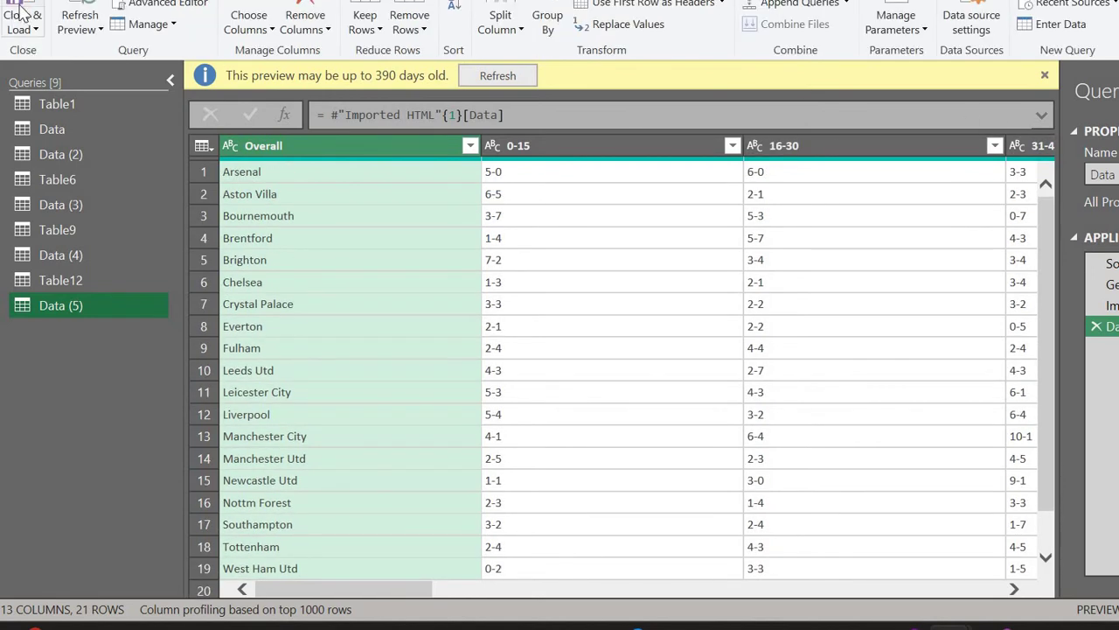
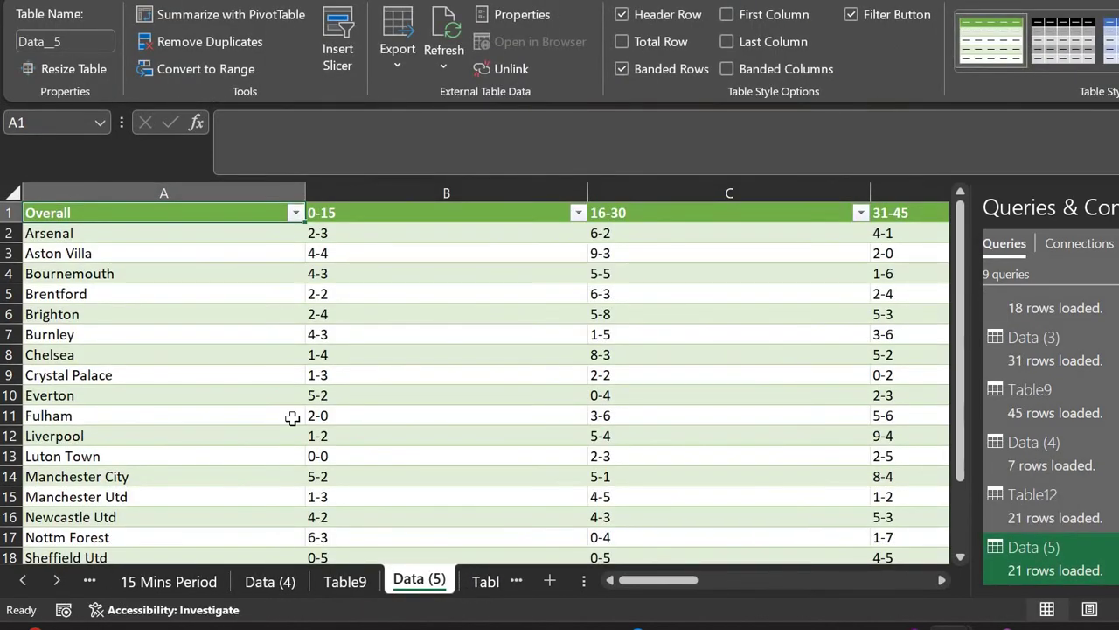
scroll(292, 419, "down", 2)
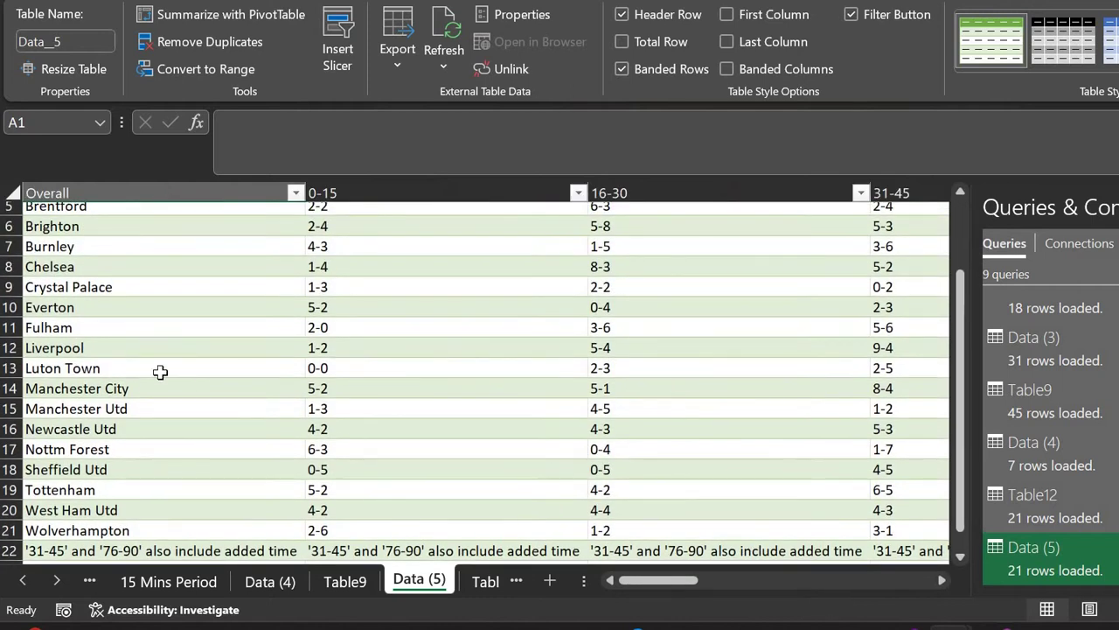
Hide the Table12, Table9 and URL sheets
left_click(483, 583)
right_click(362, 581)
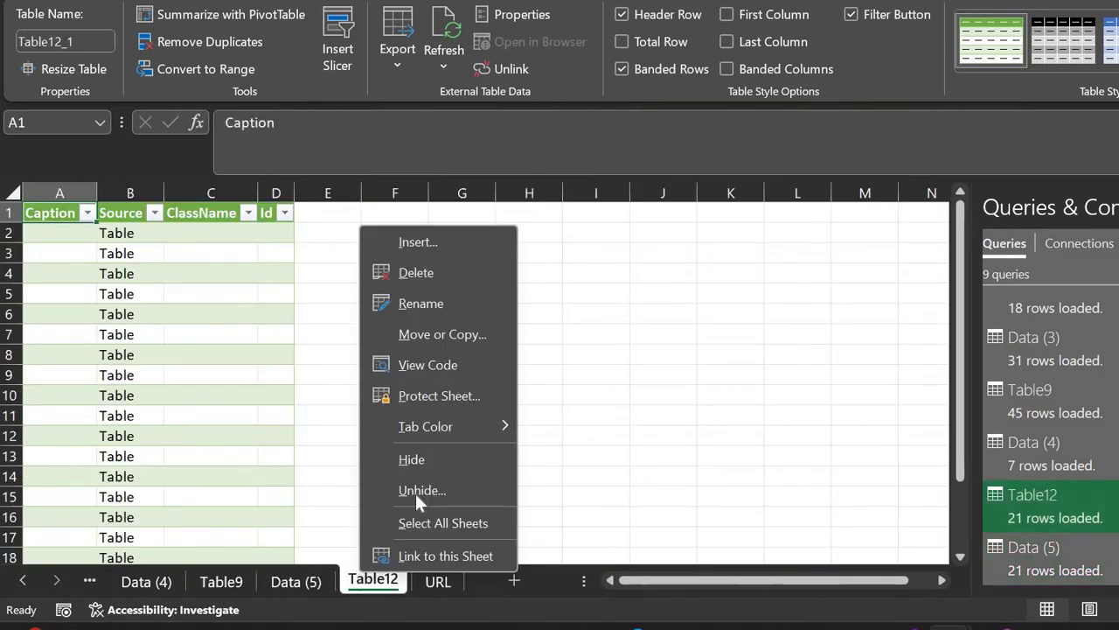
left_click(428, 458)
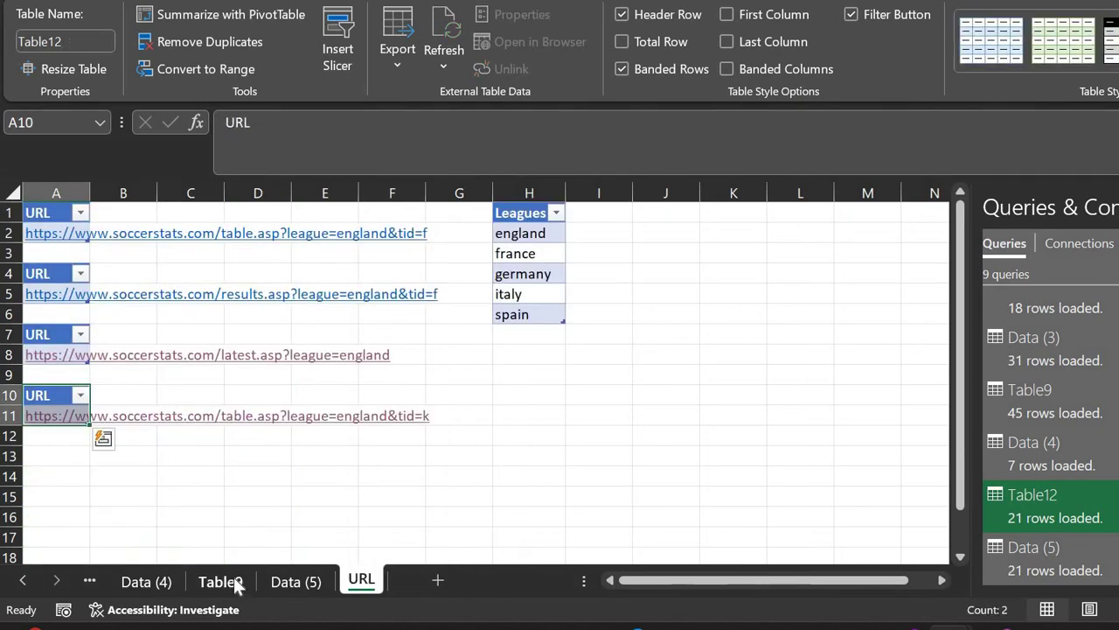
right_click(235, 583)
left_click(293, 464)
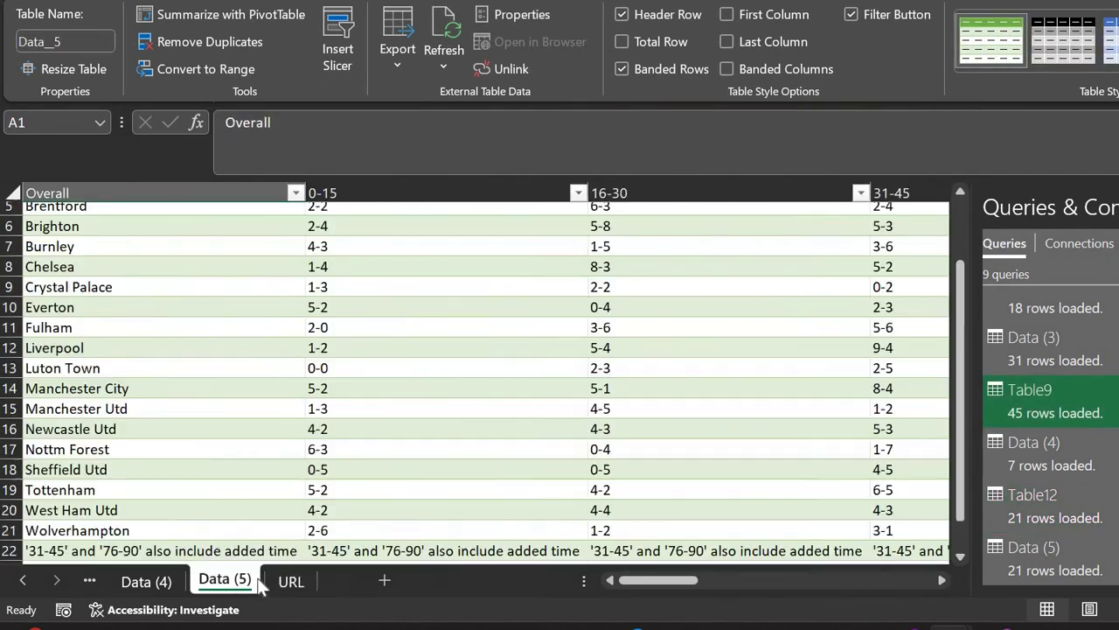
left_click(291, 582)
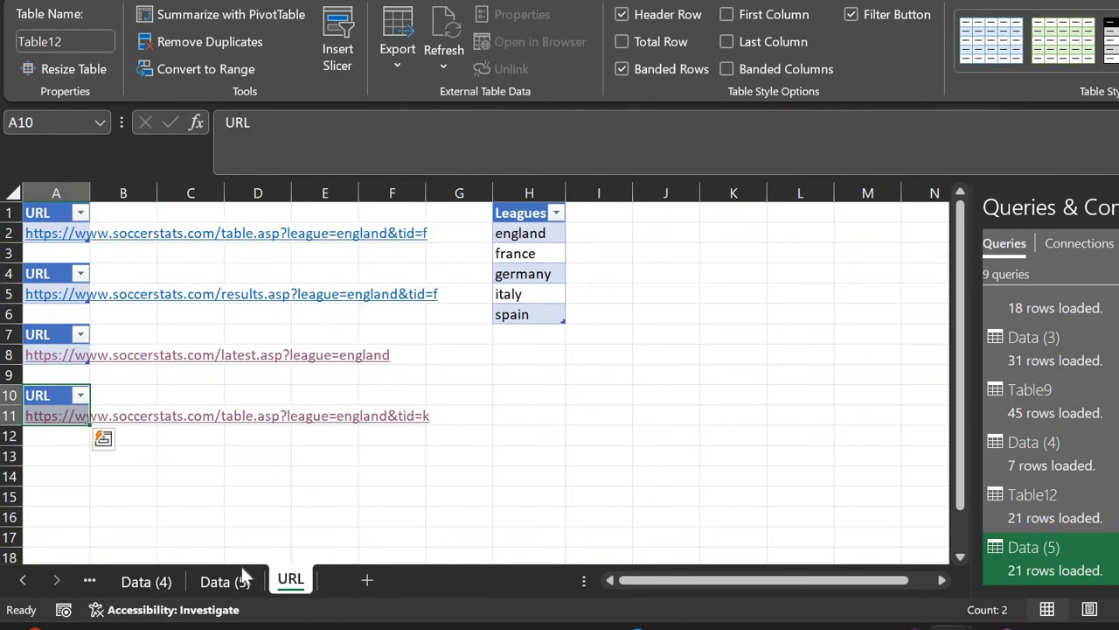
right_click(291, 579)
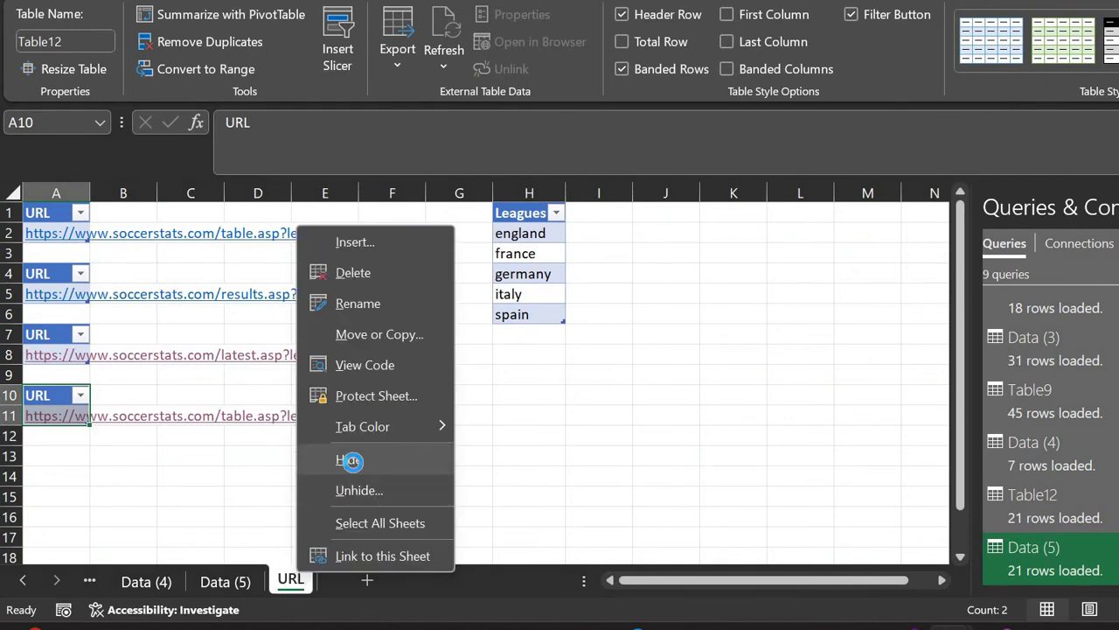
left_click(353, 460)
Return to the 15 Mins Period sheet, then switch to the other workbook containing the 15 min Period sheet
left_click(90, 579)
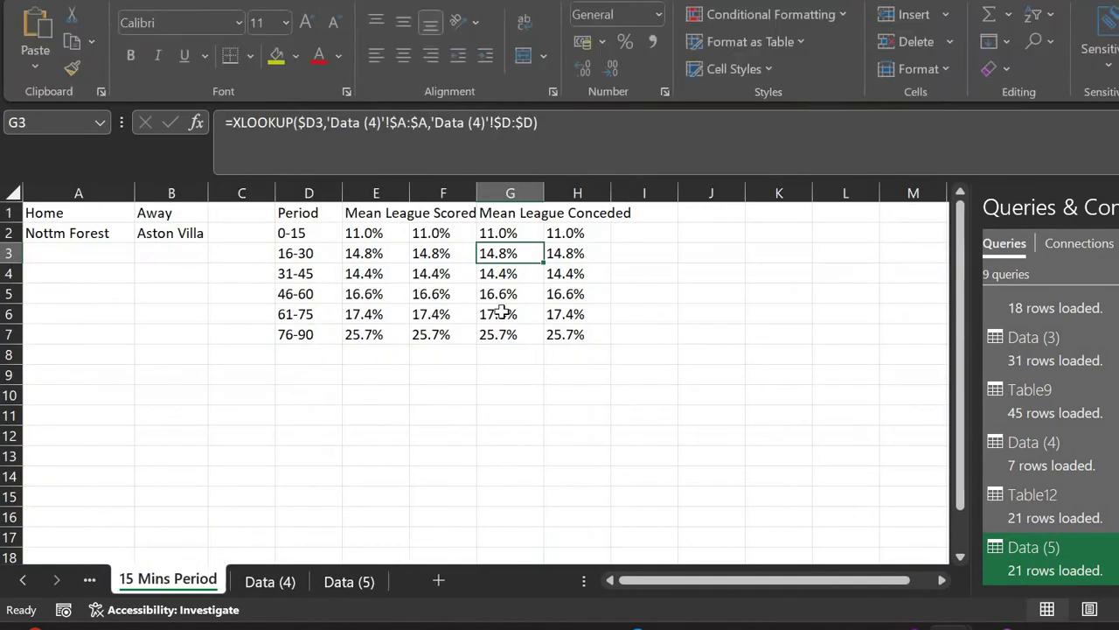
key("Right")
key("Right")
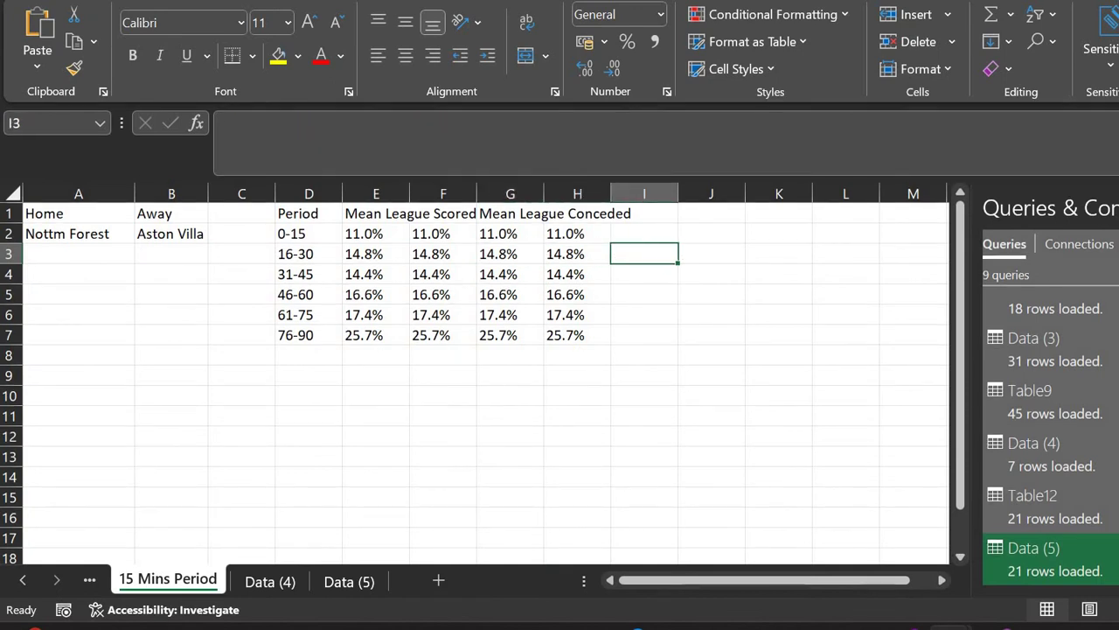
left_click(949, 627)
left_click(869, 570)
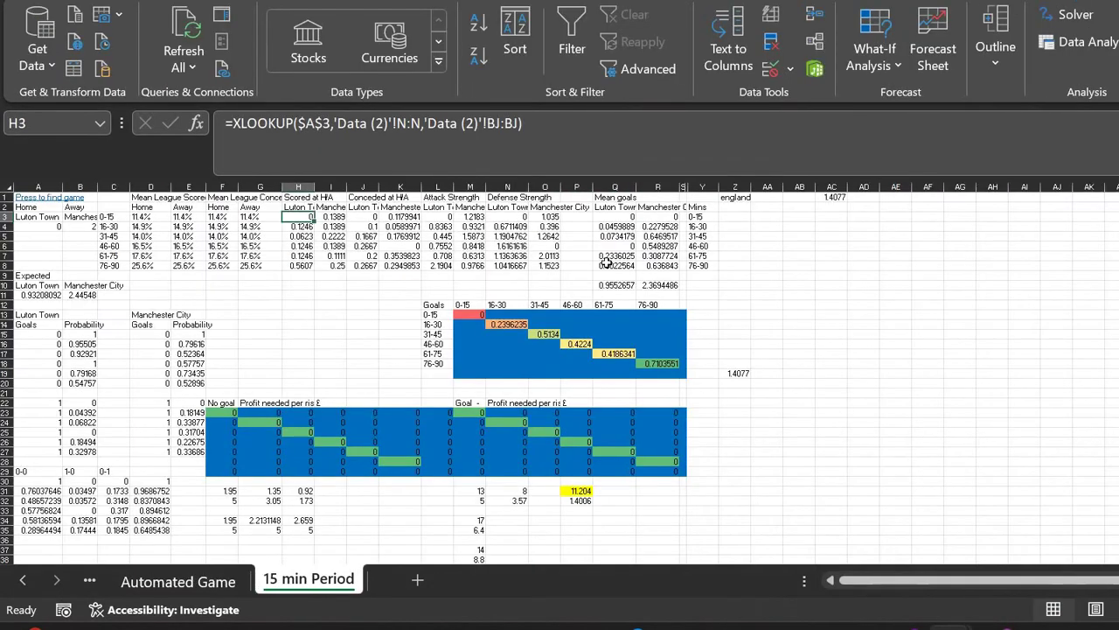
Copy the row 1 headers H1:O1, from Scored at H/A through Defense Strength, on the 15 min Period sheet
key("Up")
key("Up")
key("Right")
key("Right")
key("Right")
key("Right")
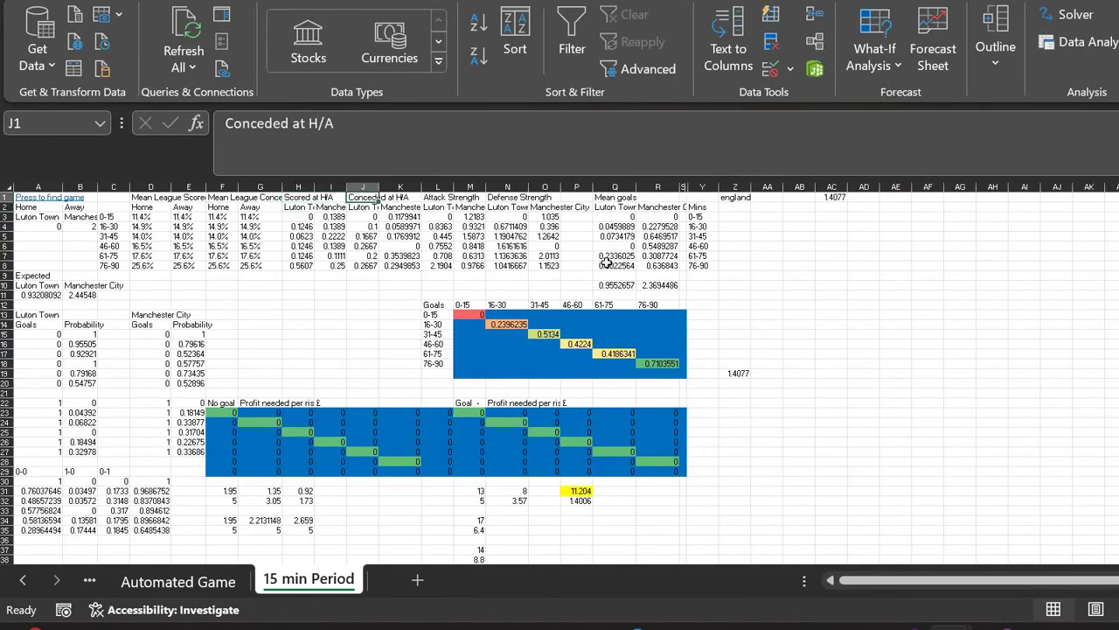
key("Right")
key("Right")
key("Right")
key("Left")
key("Left")
key("Left")
key("Left")
key("Left")
key("Left")
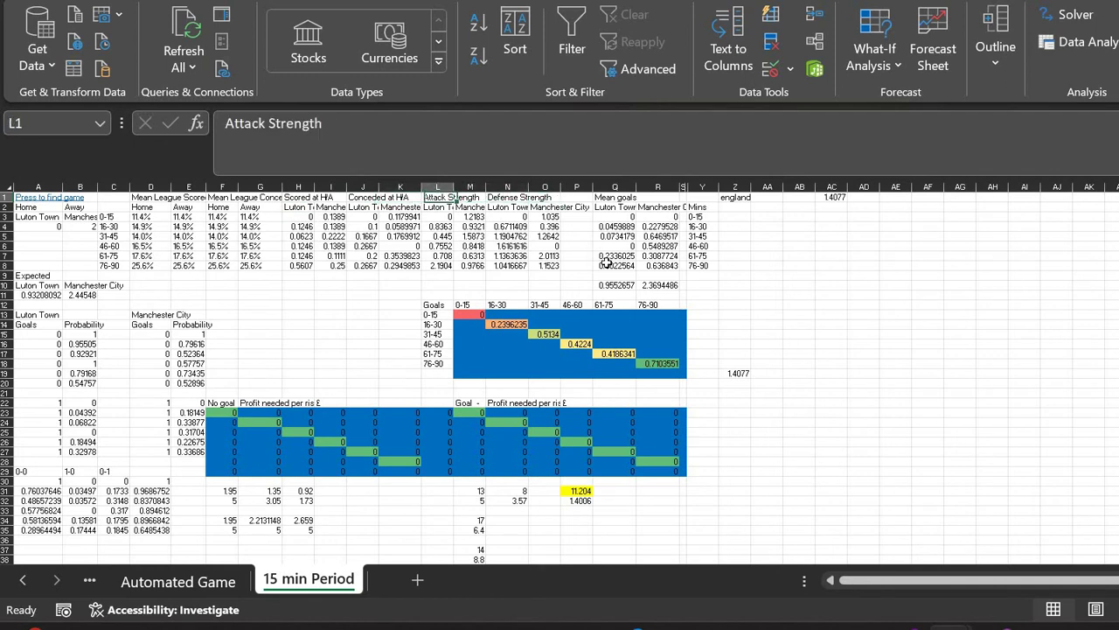
key("Left")
key("shift+Right")
key("shift+Right")
key("shift+Right")
key("shift+Right")
key("shift+Right")
key("shift+Right")
key("shift+Right")
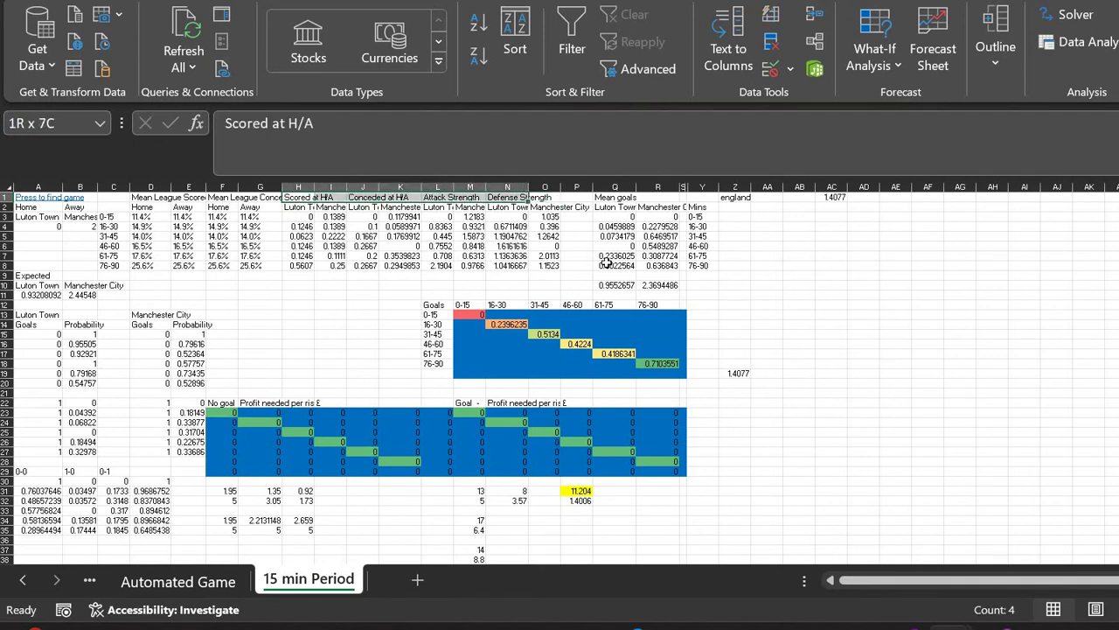
key("ctrl+c")
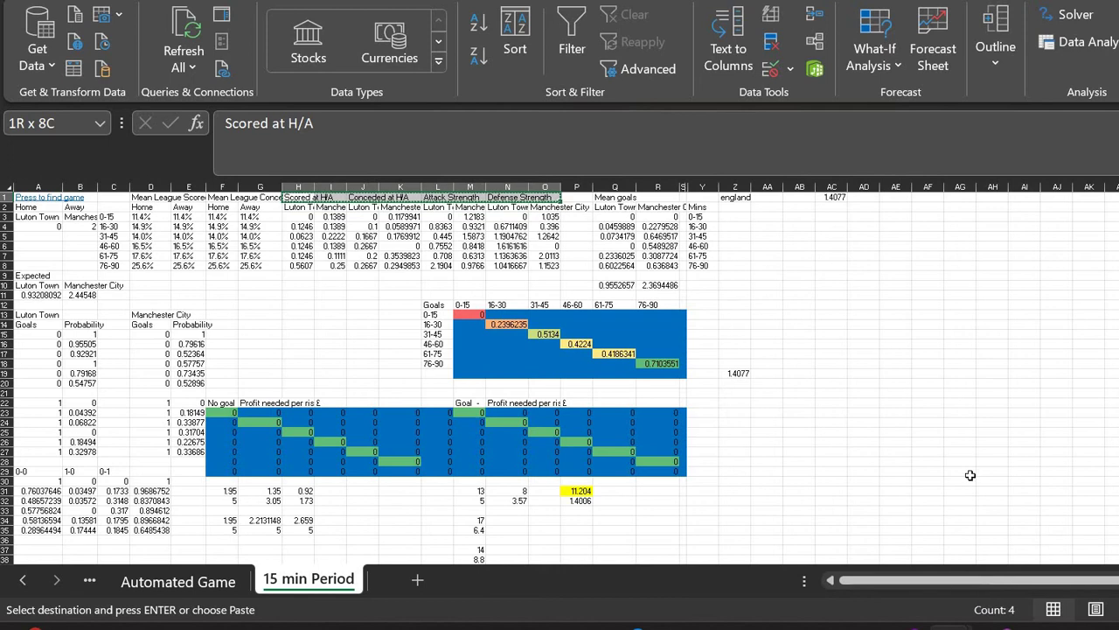
Switch back to the workbook with the 15 Mins Period sheet and paste the copied headers starting at cell I1
mouse_move(997, 622)
left_click(1025, 551)
key("Up")
key("Up")
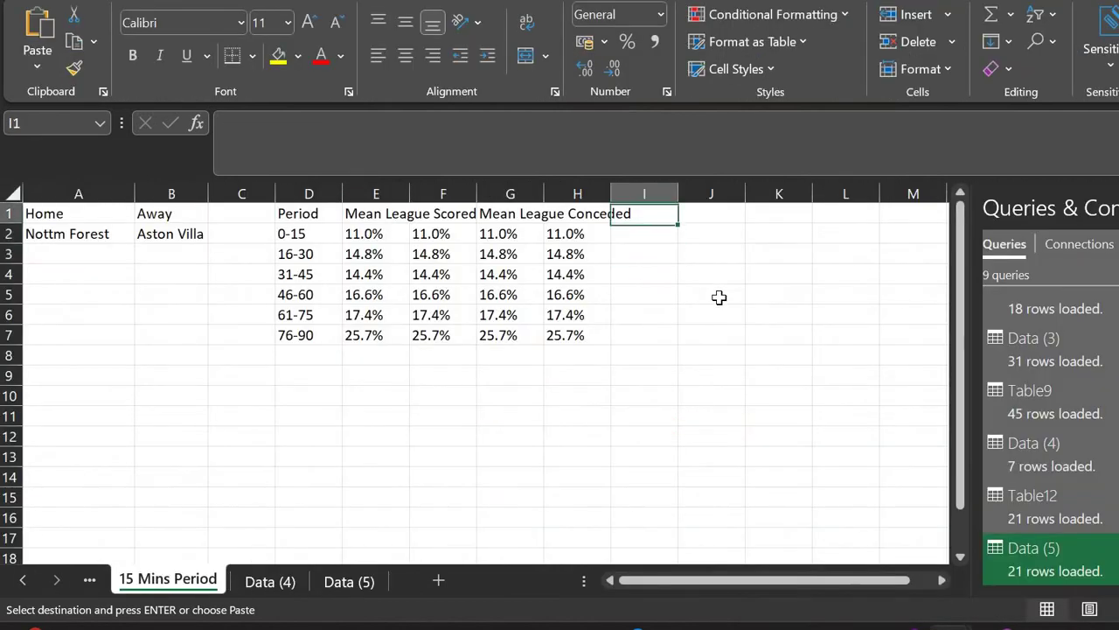
key("ctrl+v")
key("Right")
key("Right")
key("Right")
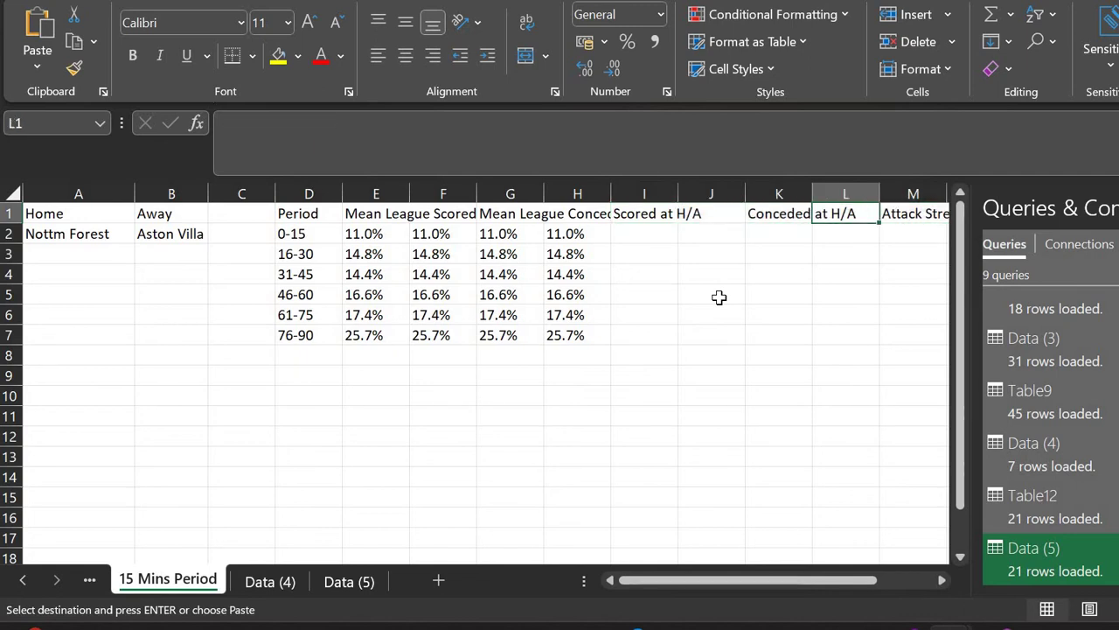
key("Left")
key("Left")
key("Left")
key("Down")
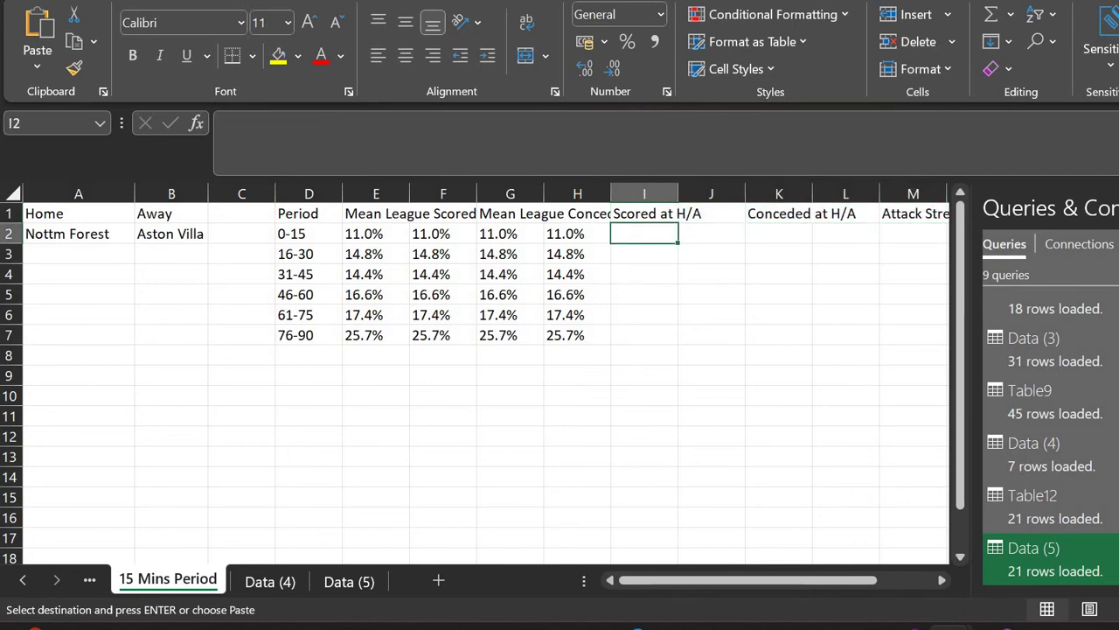
Close the Queries & Connections pane and keep cell I2 under Scored at H/A selected
left_click(1118, 207)
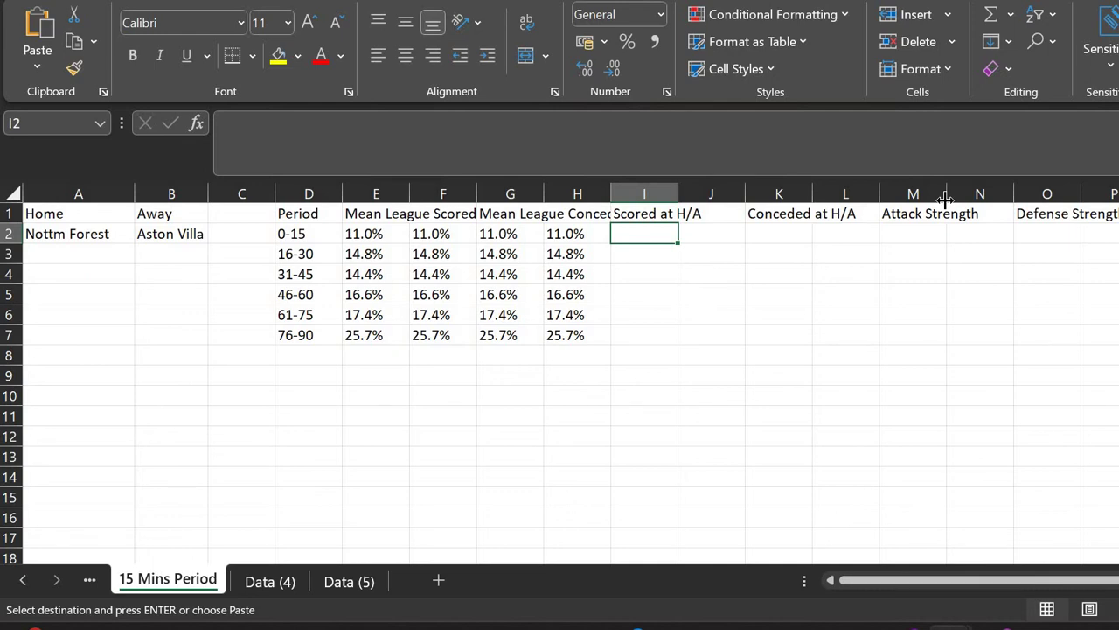
key("Up")
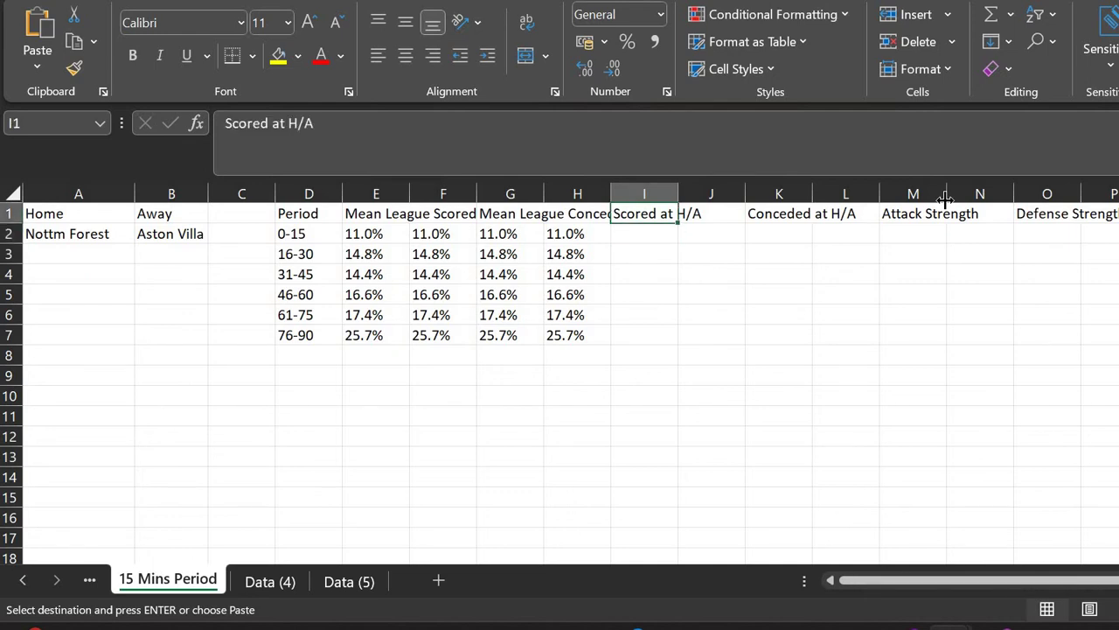
key("Down")
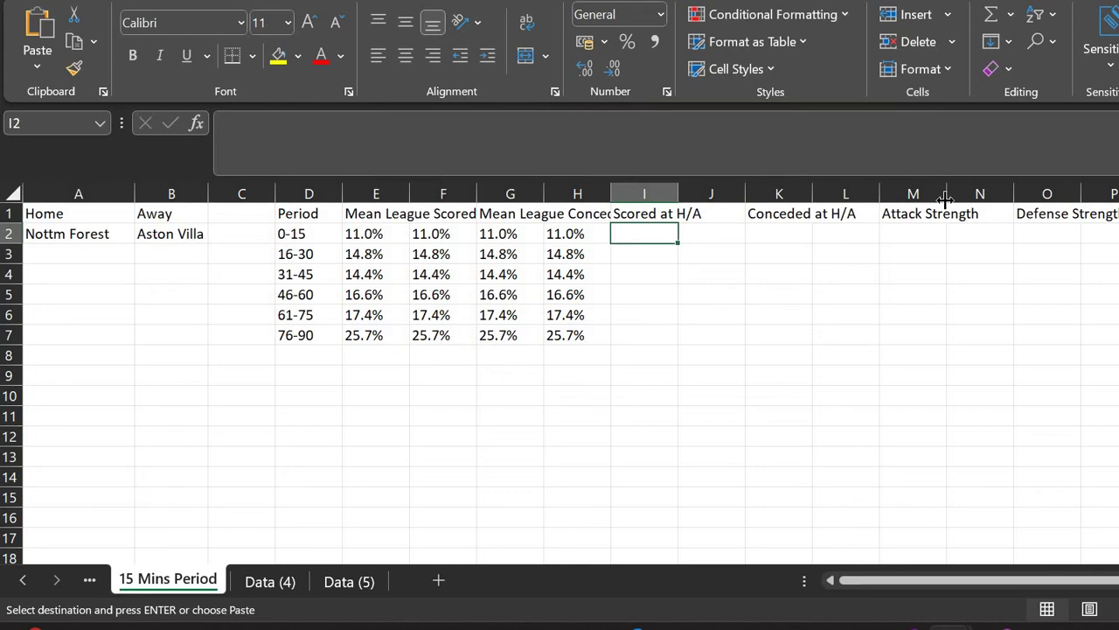
Examine the teams' goals per 15-minute period on the Data (5) sheet, starting with the 0-15 column
left_click(344, 582)
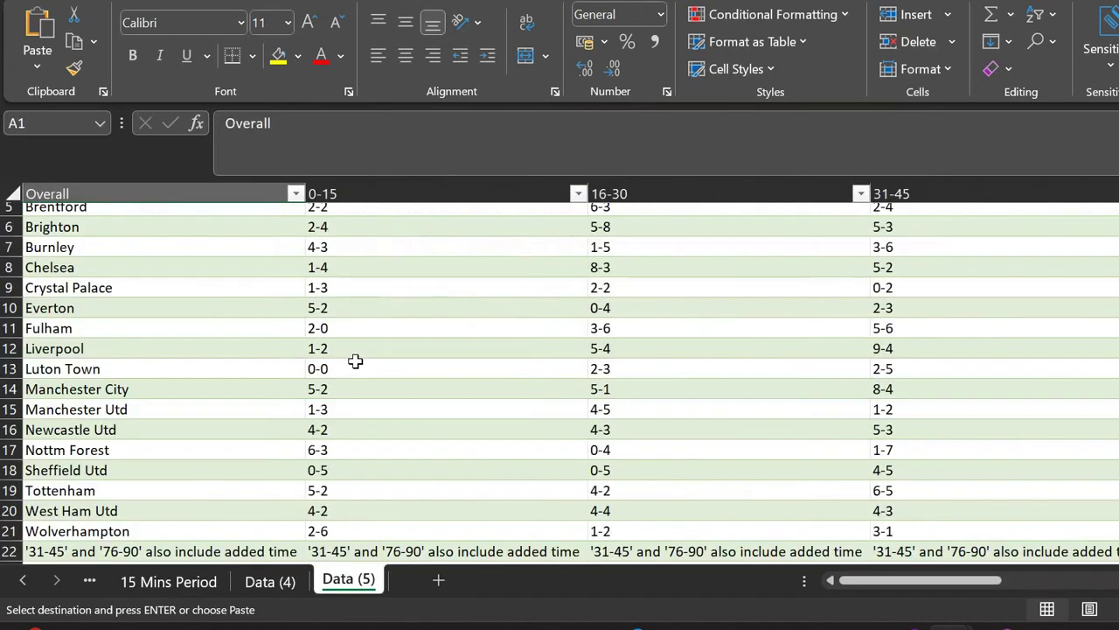
scroll(357, 362, "up", 2)
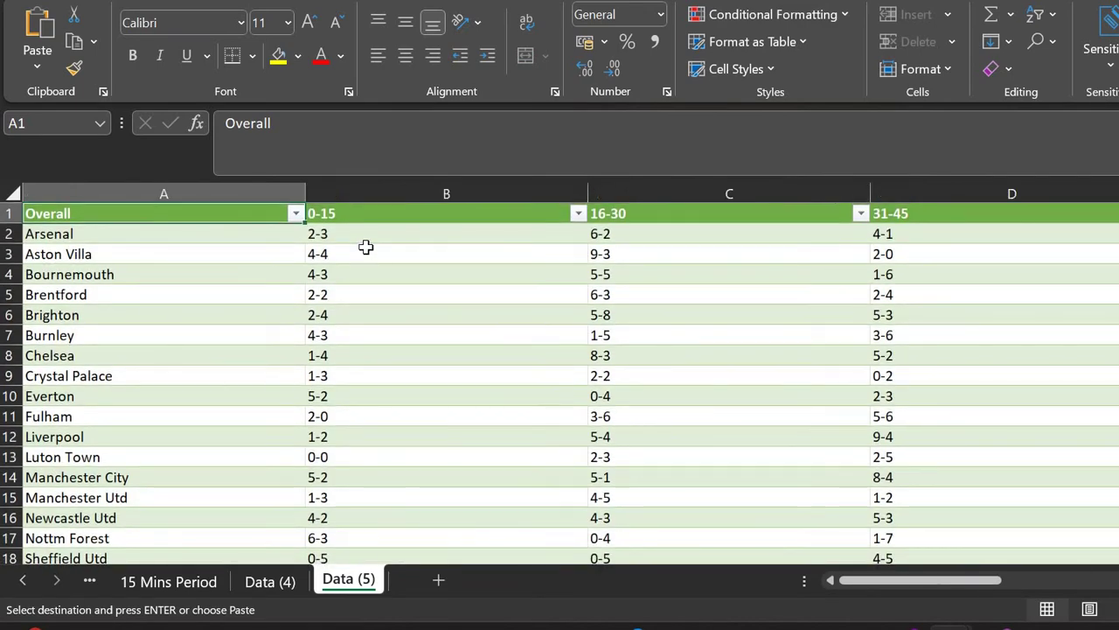
scroll(365, 247, "down", 3, "ctrl")
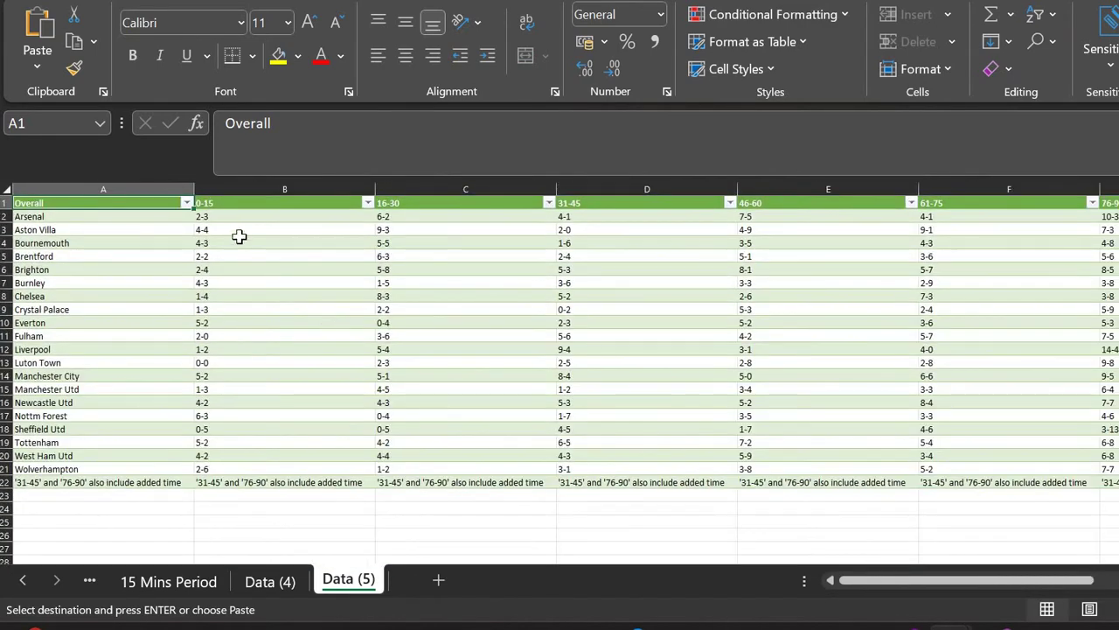
left_click(238, 225)
key("Up")
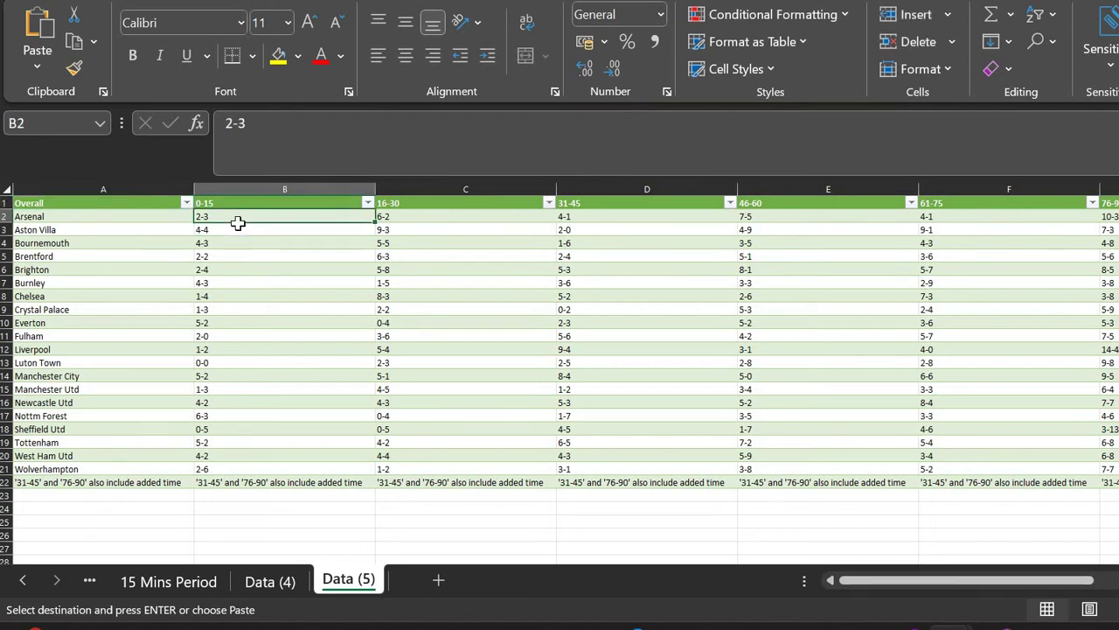
key("Up")
key("Down")
key("Up")
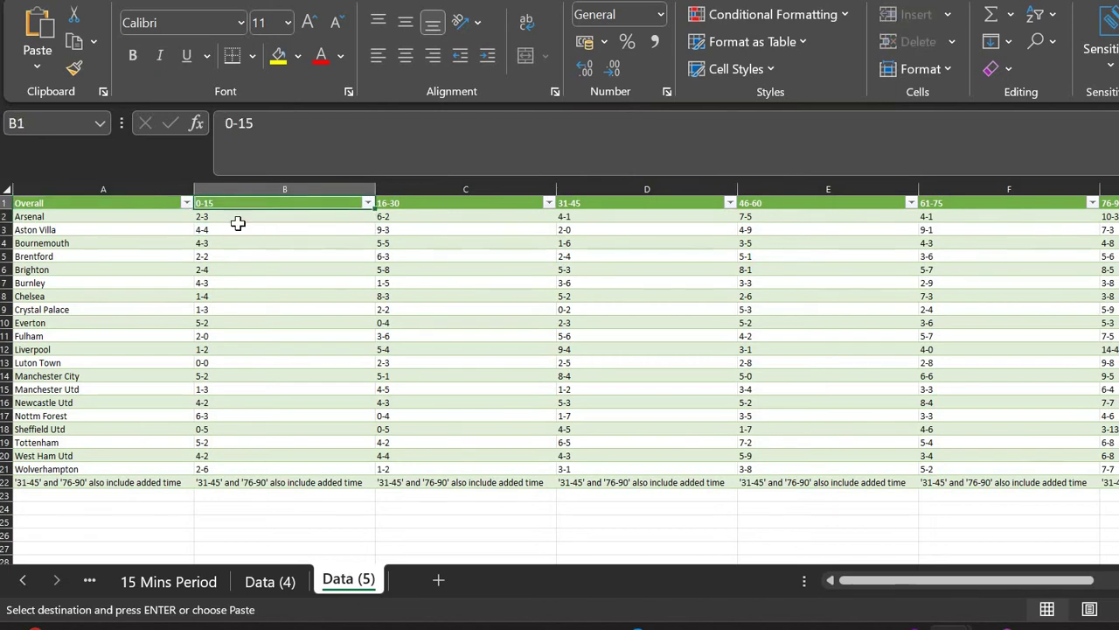
Select empty cell O2 beyond the last table column on the Data (5) sheet and return to the team columns
key("Right")
key("Right")
key("Right")
key("Right")
key("Right")
key("Right")
key("Right")
key("Right")
key("Right")
key("Right")
key("Right")
key("Right")
key("Right")
key("Right")
key("Right")
key("Right")
key("Right")
key("Right")
key("Right")
key("Right")
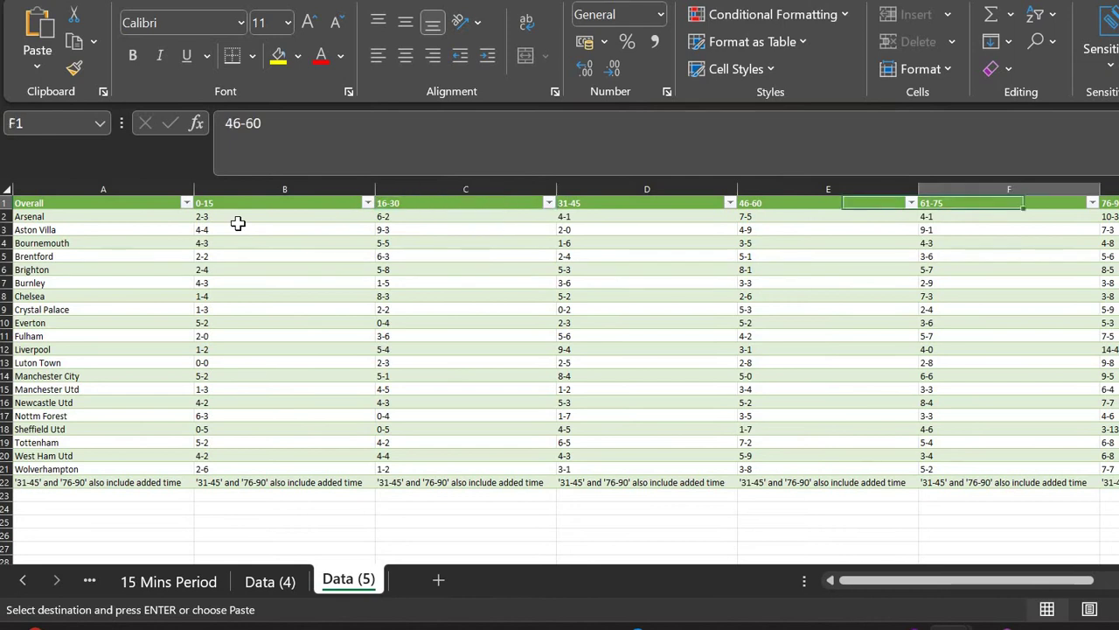
key("Left")
key("Left")
key("Left")
key("Left")
key("Down")
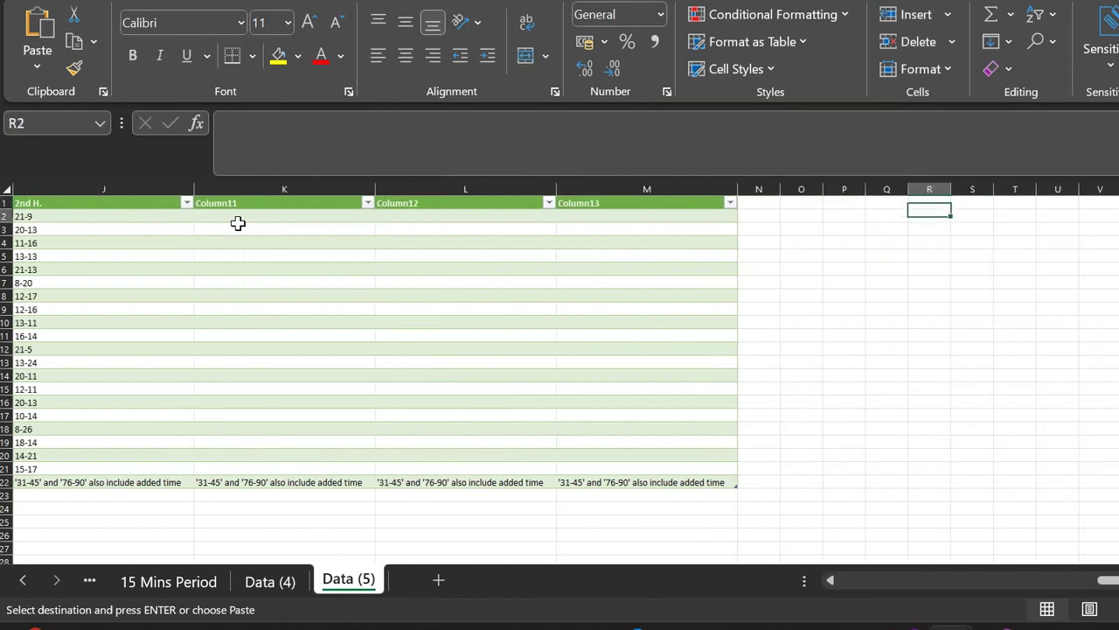
key("Left")
key("Left")
key("Down")
key("Left")
key("Left")
key("Up")
key("Right")
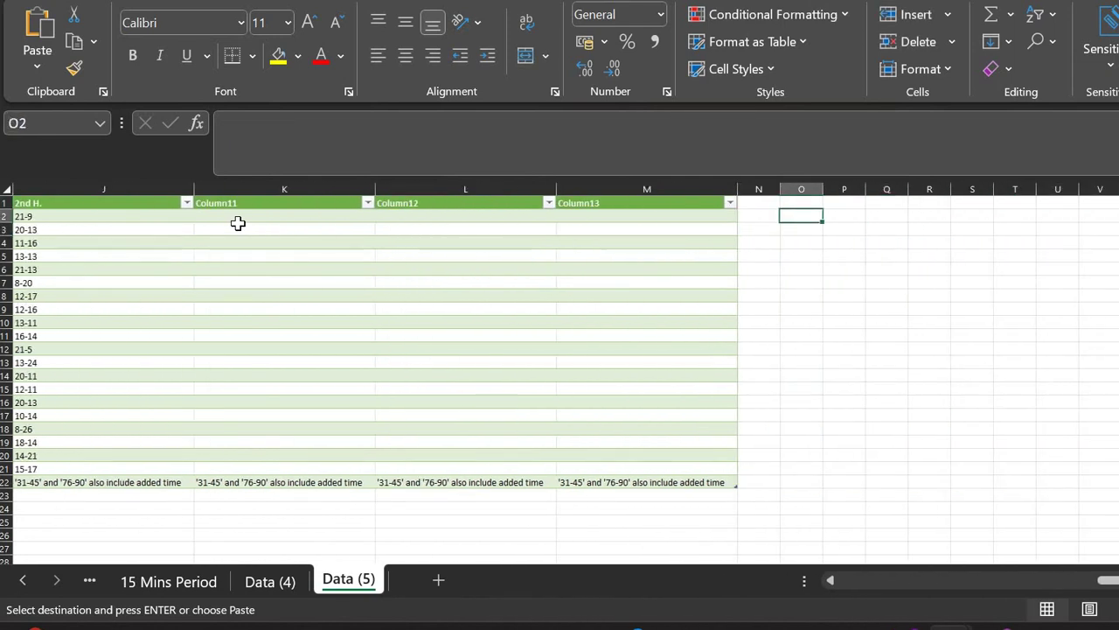
scroll(238, 223, "left", 10)
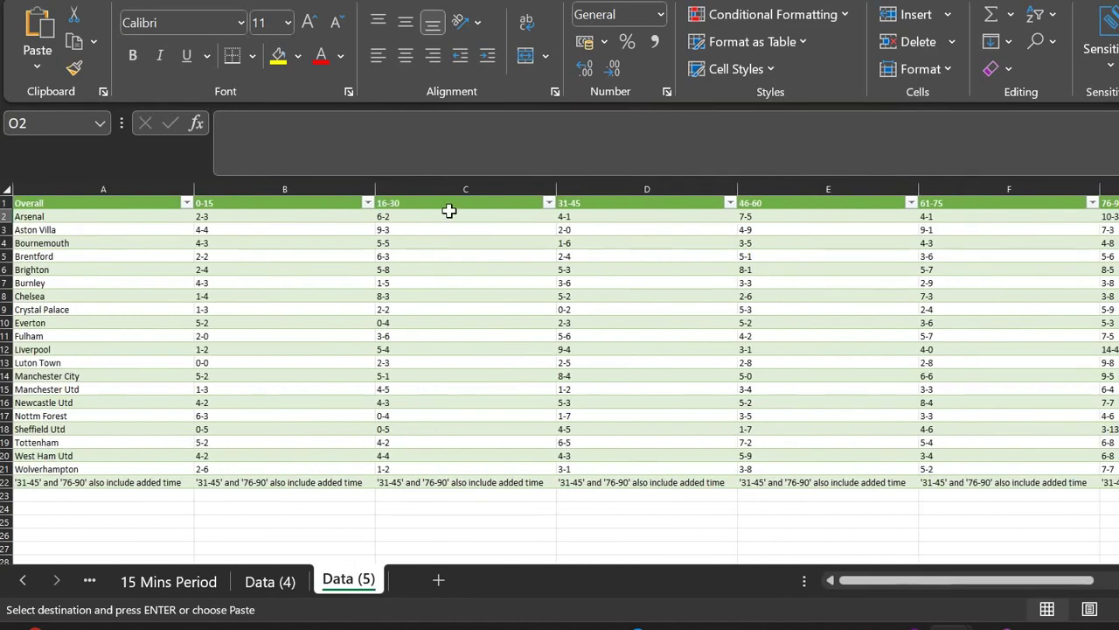
Enter the header "0-15 Scored" in cell O1 and widen column O to fit it
scroll(448, 211, "right", 10)
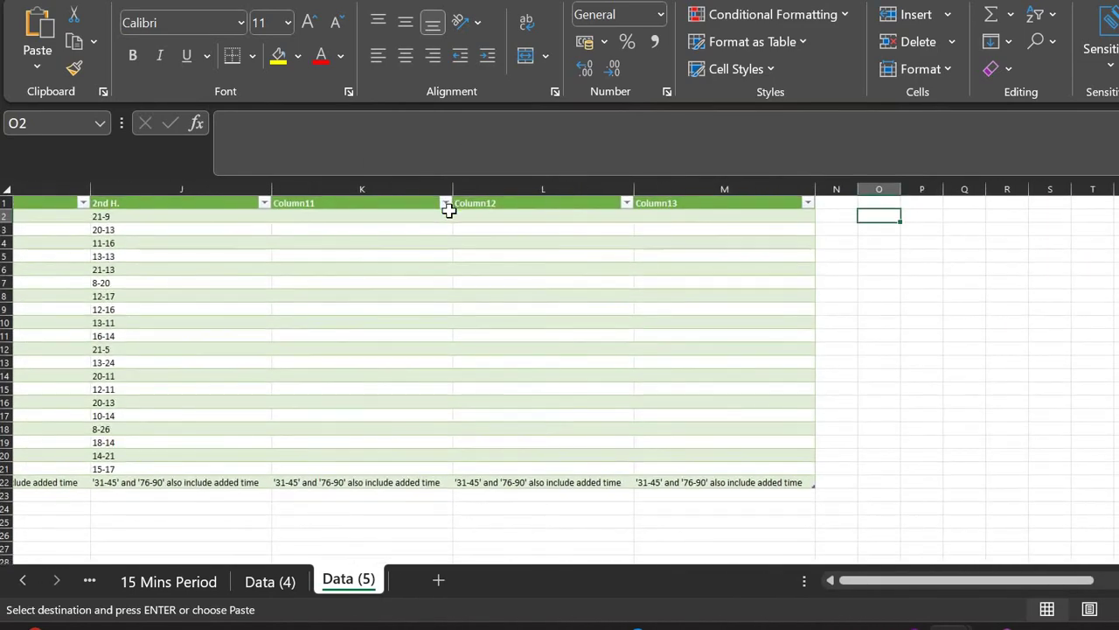
key("Up")
type("-")
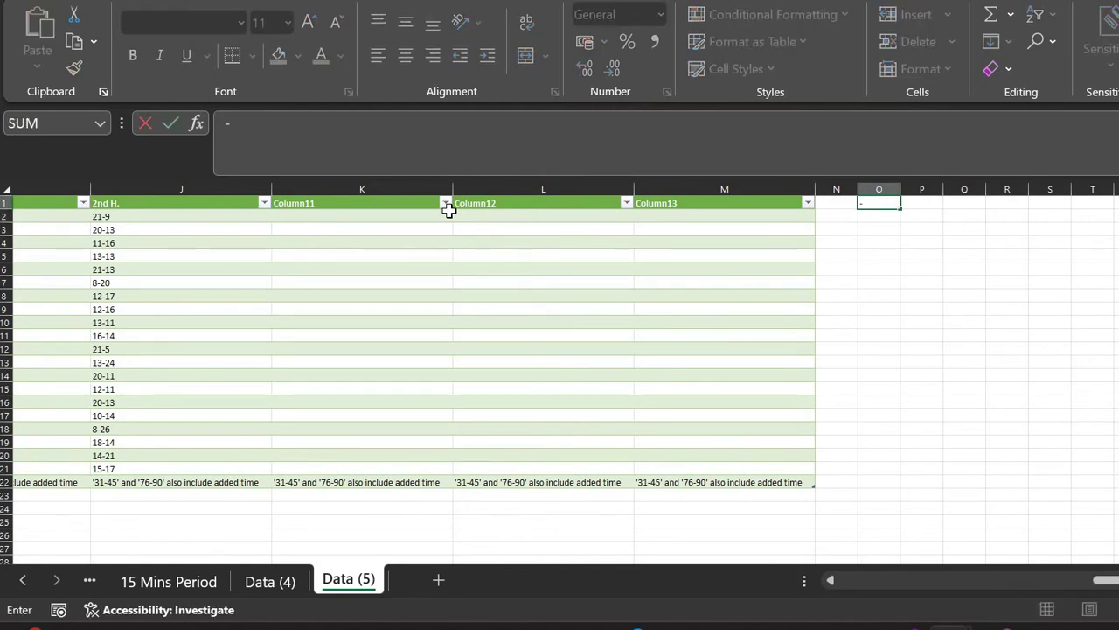
type("0-1")
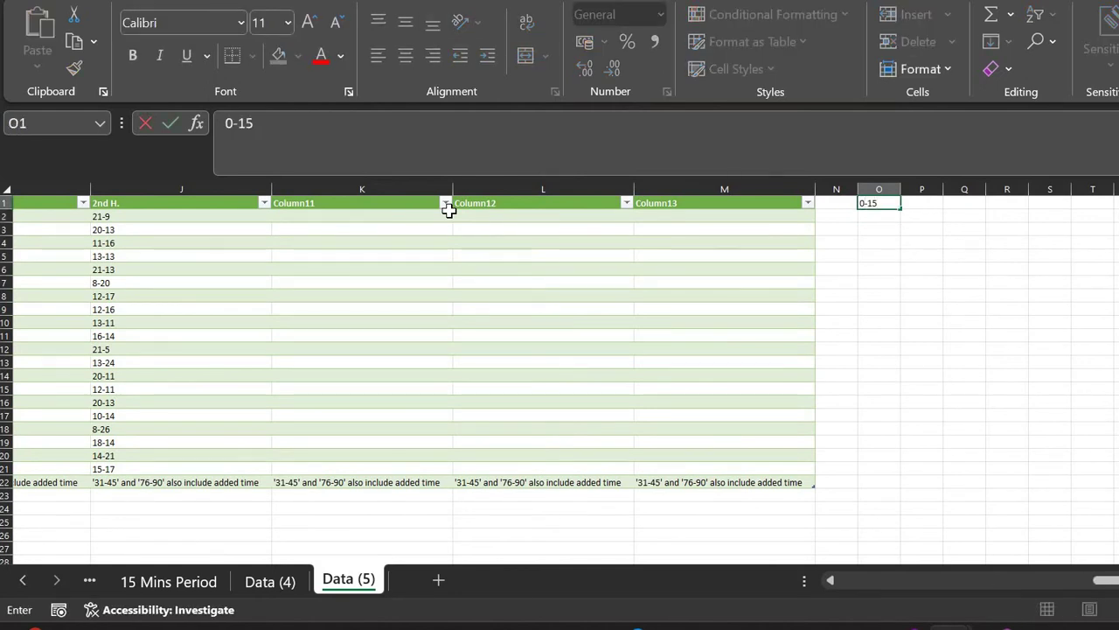
type("5")
key("Tab")
key("Left")
left_click(436, 188)
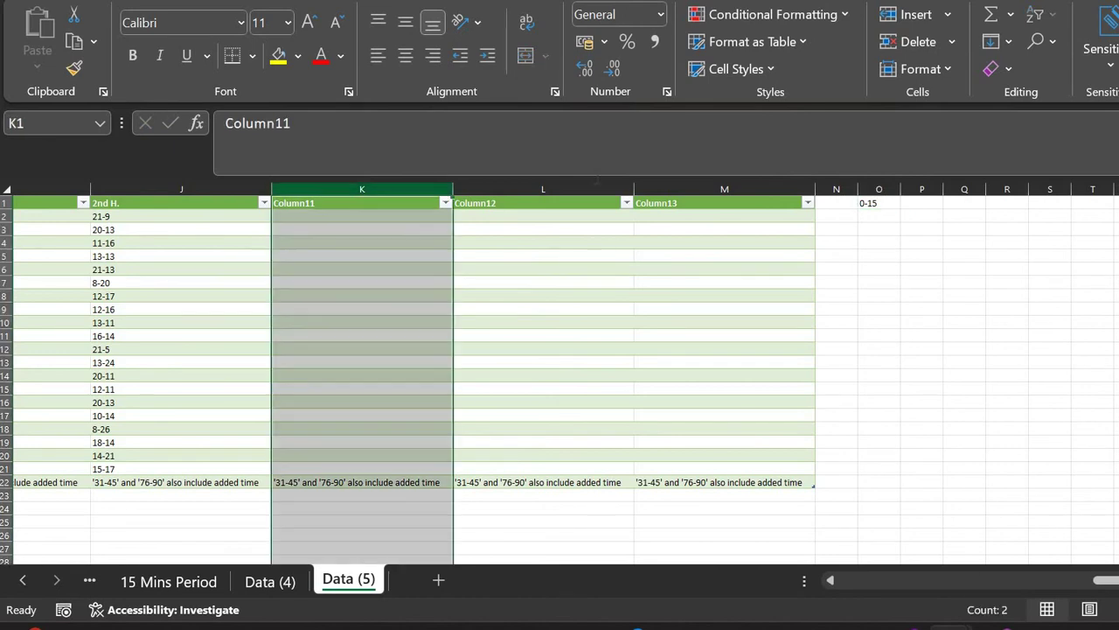
left_click(877, 203)
left_click(862, 153)
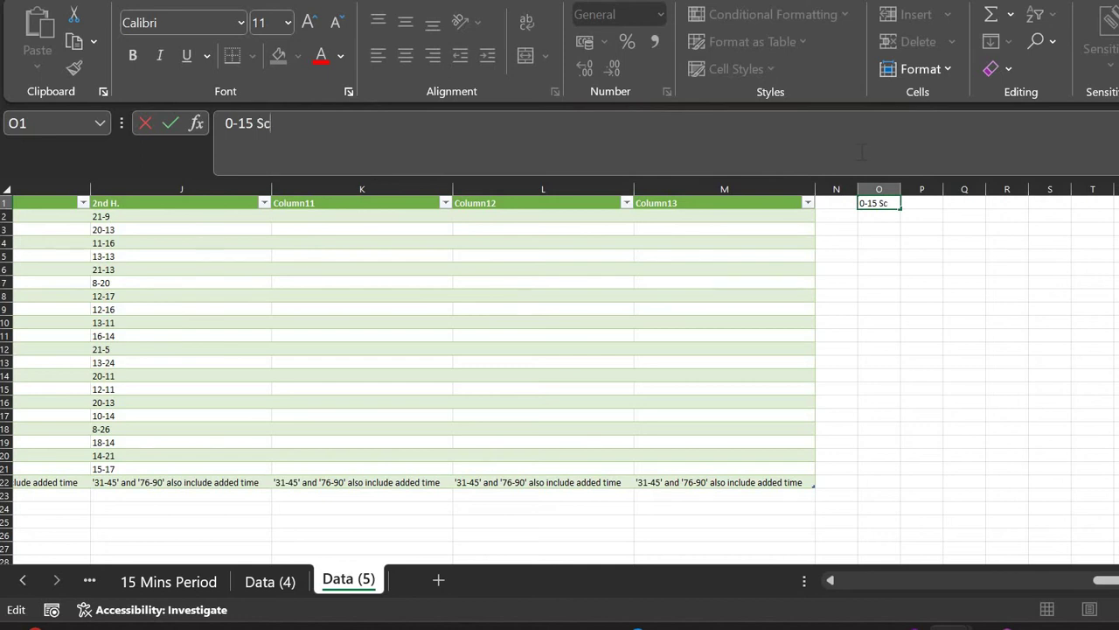
key("Return")
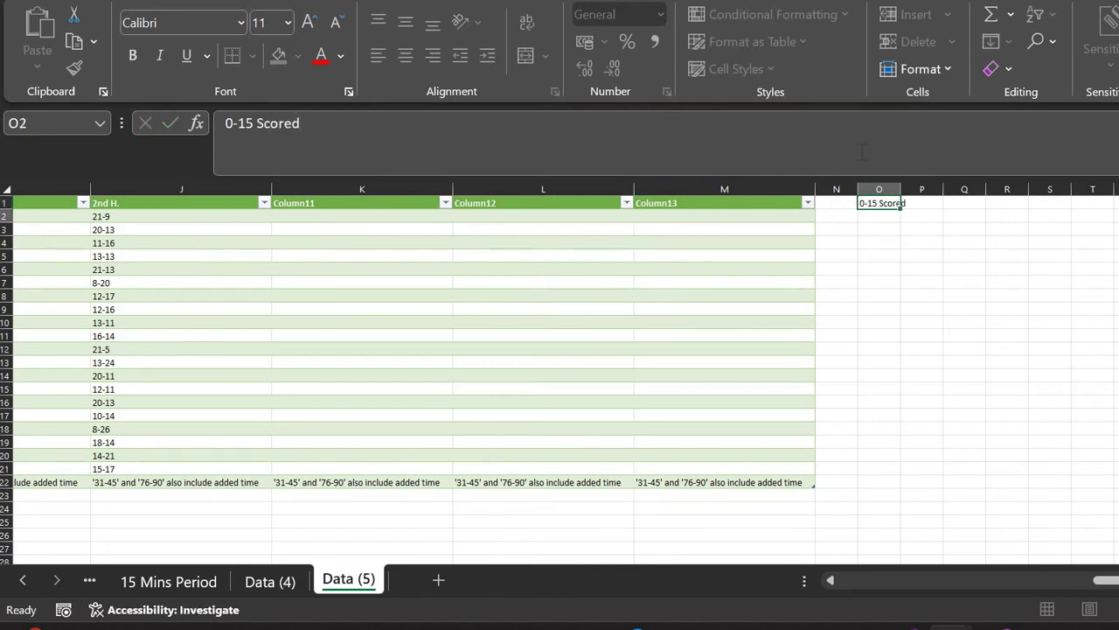
key("Right")
key("Up")
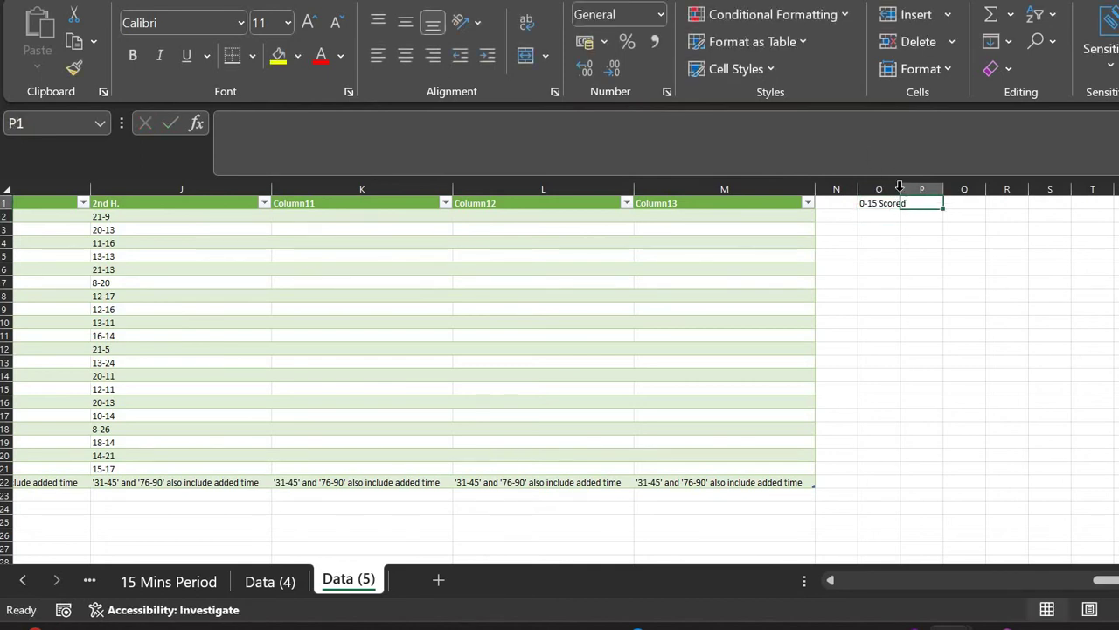
left_click_drag(900, 187, 909, 187)
Copy the O1 header into P1, change it to "0-15 Conceded" and fit column P's width to it
key("Left")
key("ctrl+c")
key("Right")
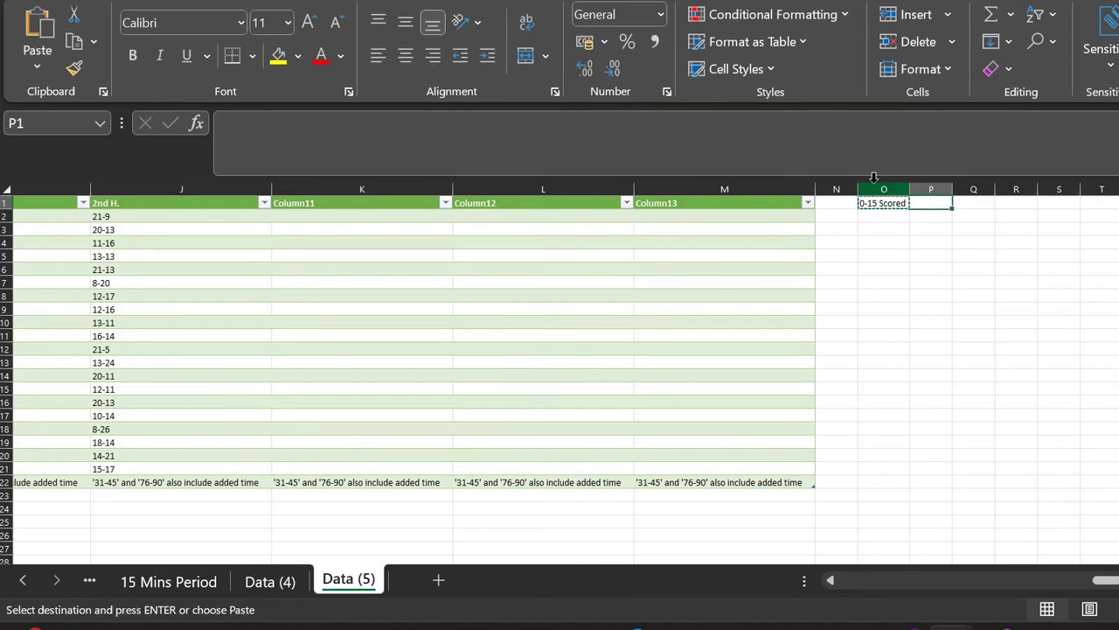
left_click(816, 156)
key("ctrl+v")
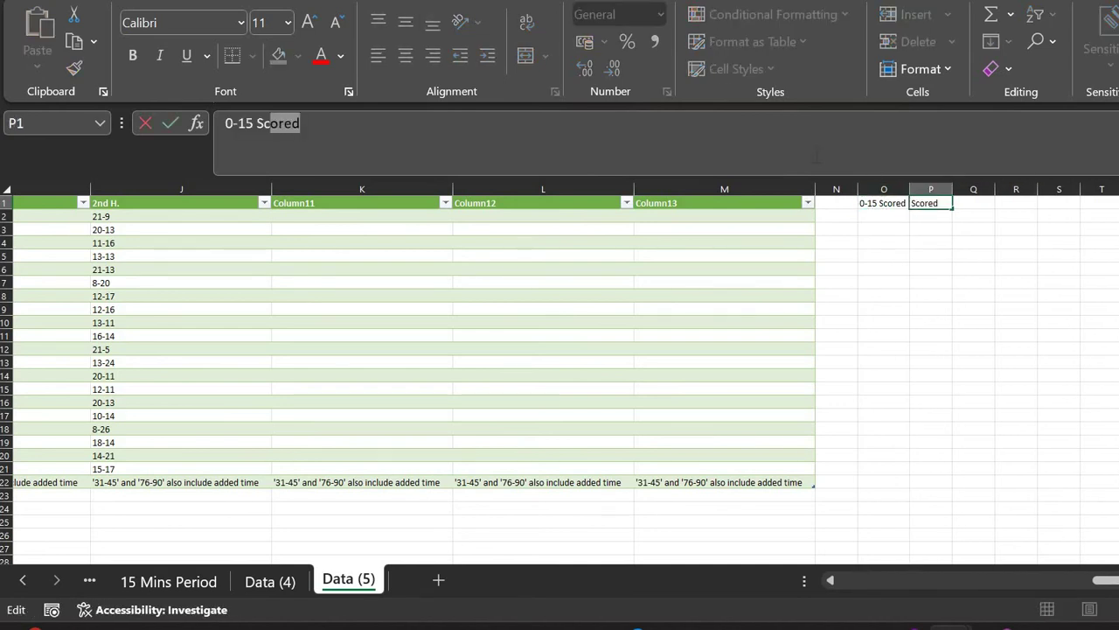
type("Conced")
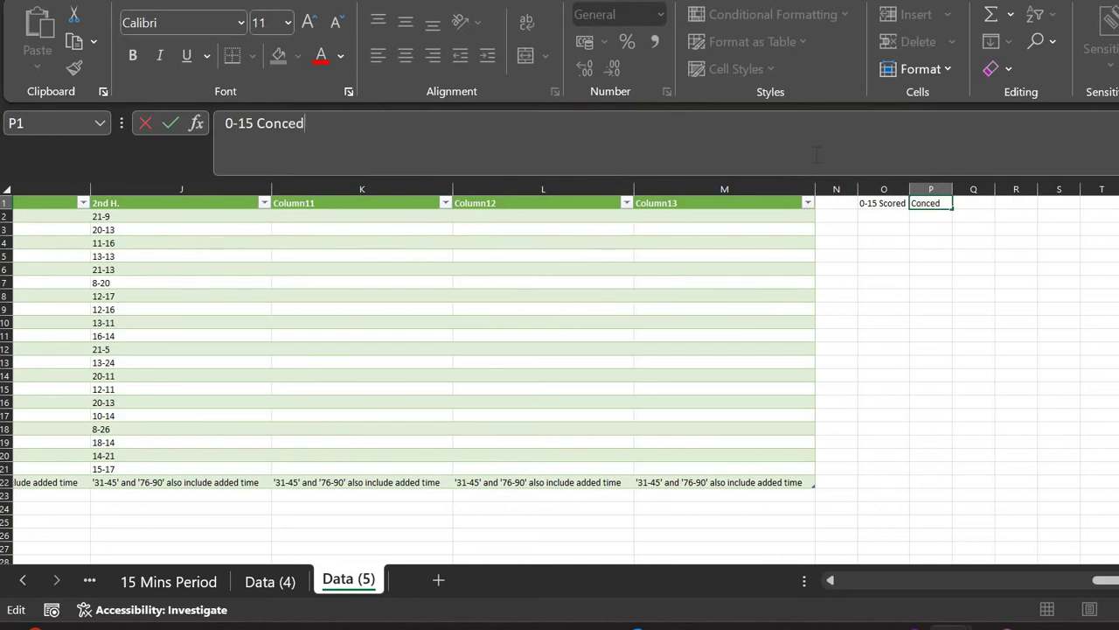
type("ed")
key("Return")
left_click(950, 198)
double_click(953, 187)
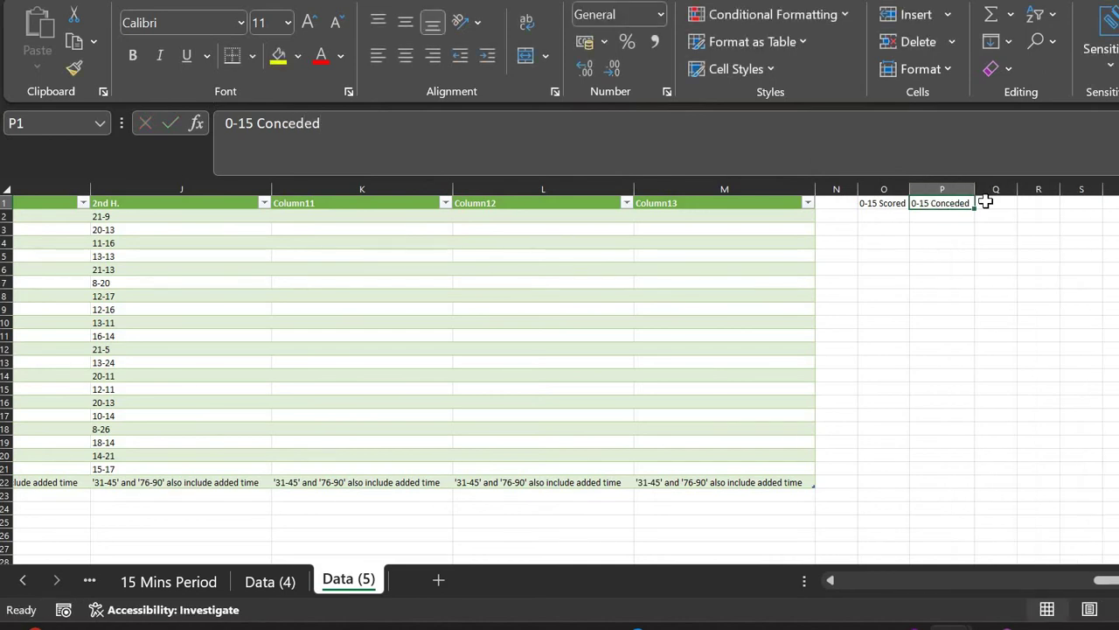
key("Left")
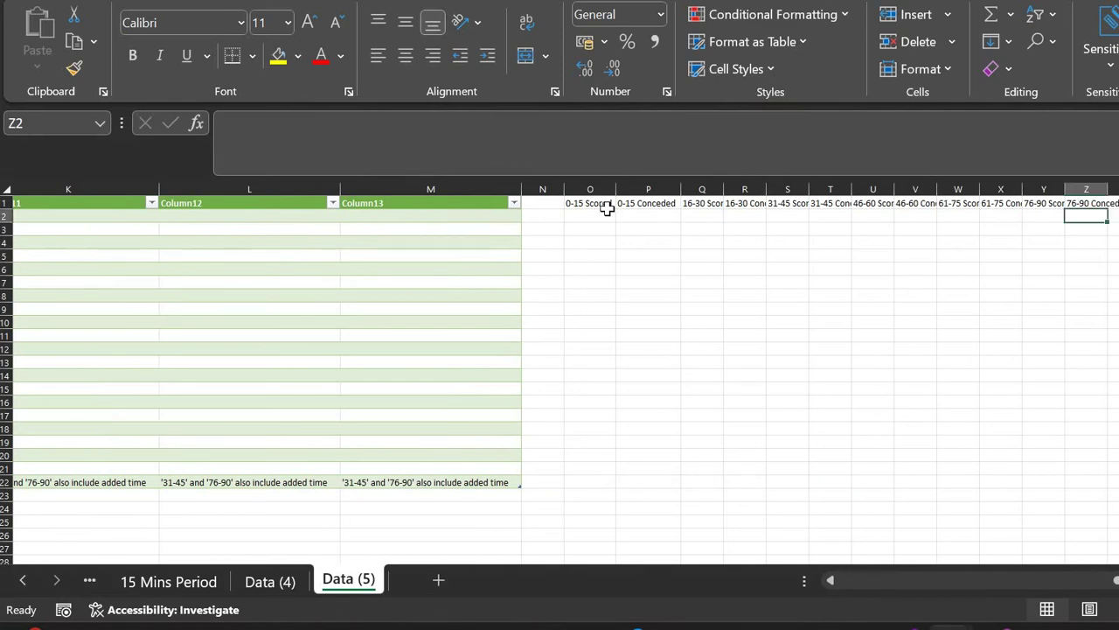
Fit the widths of columns Q to Z to their scored and conceded period headers
key("Up")
key("Right")
key("Right")
key("Right")
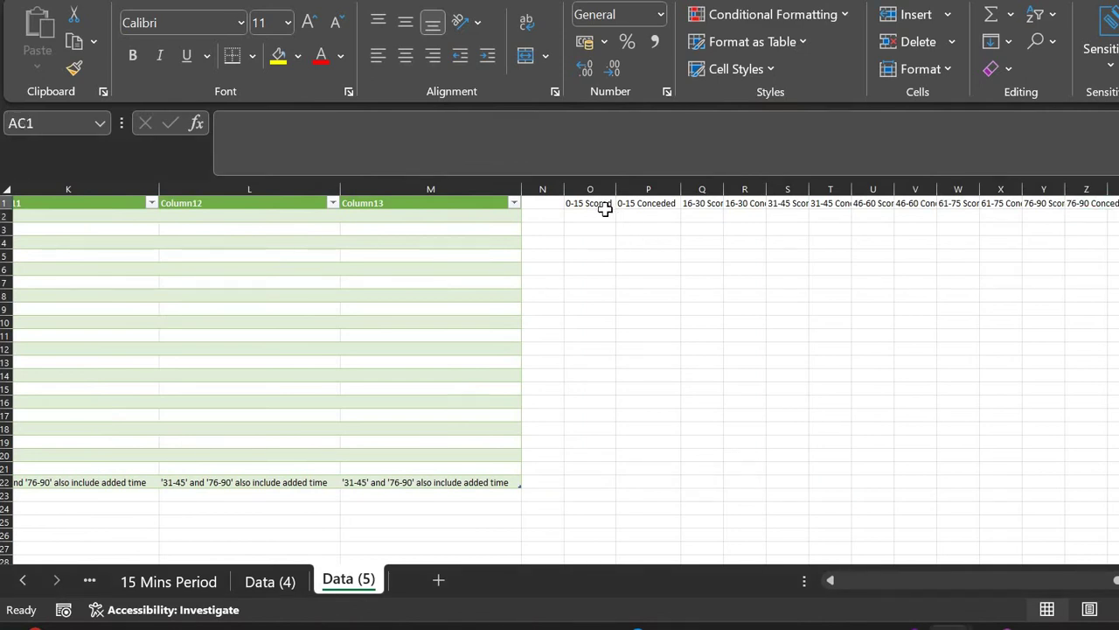
double_click(717, 191)
double_click(780, 191)
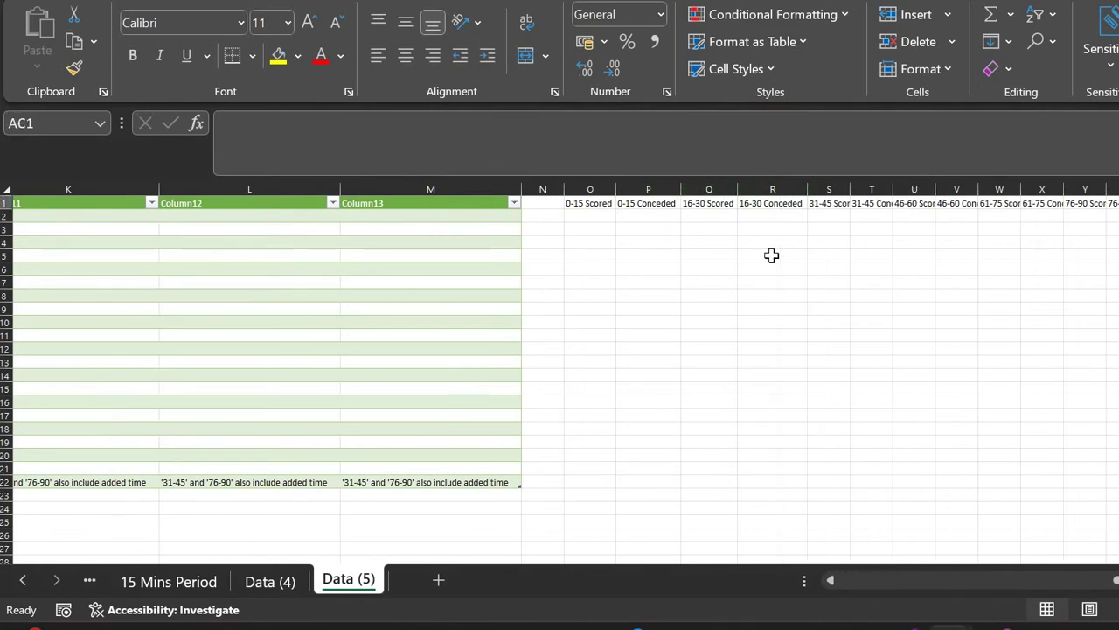
scroll(425, 175, "right", 5)
double_click(495, 189)
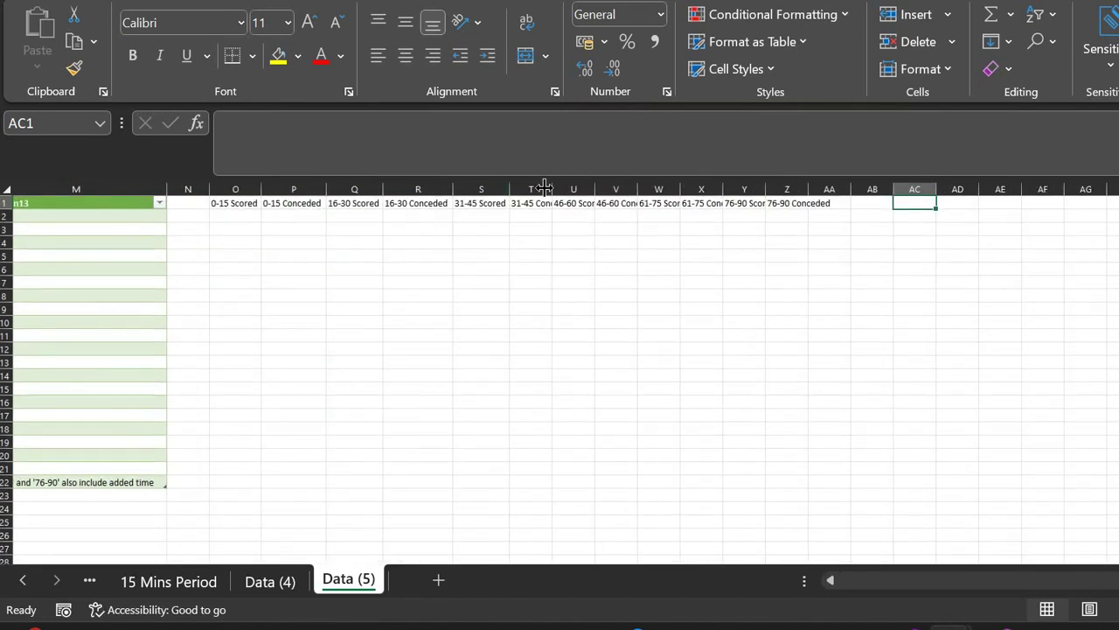
double_click(544, 189)
double_click(622, 189)
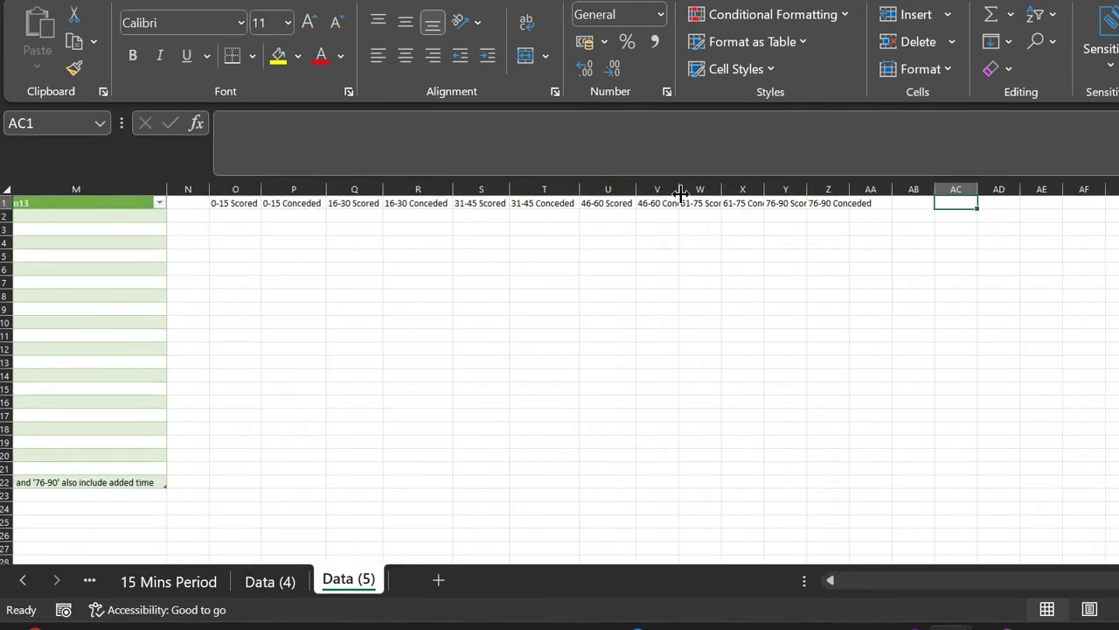
double_click(681, 192)
double_click(748, 191)
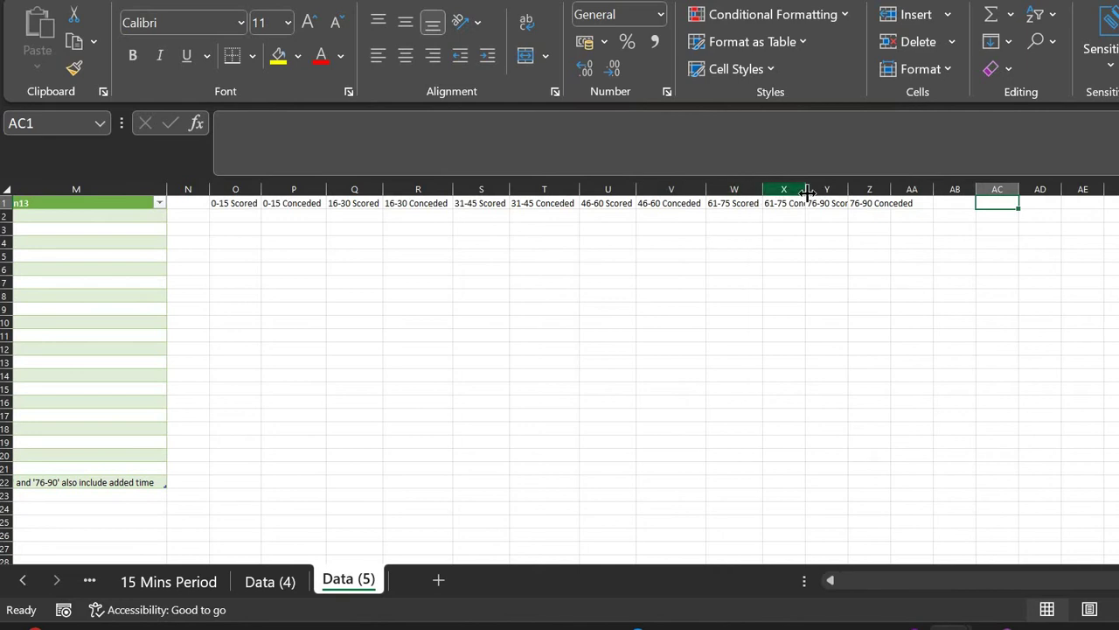
double_click(806, 192)
double_click(875, 192)
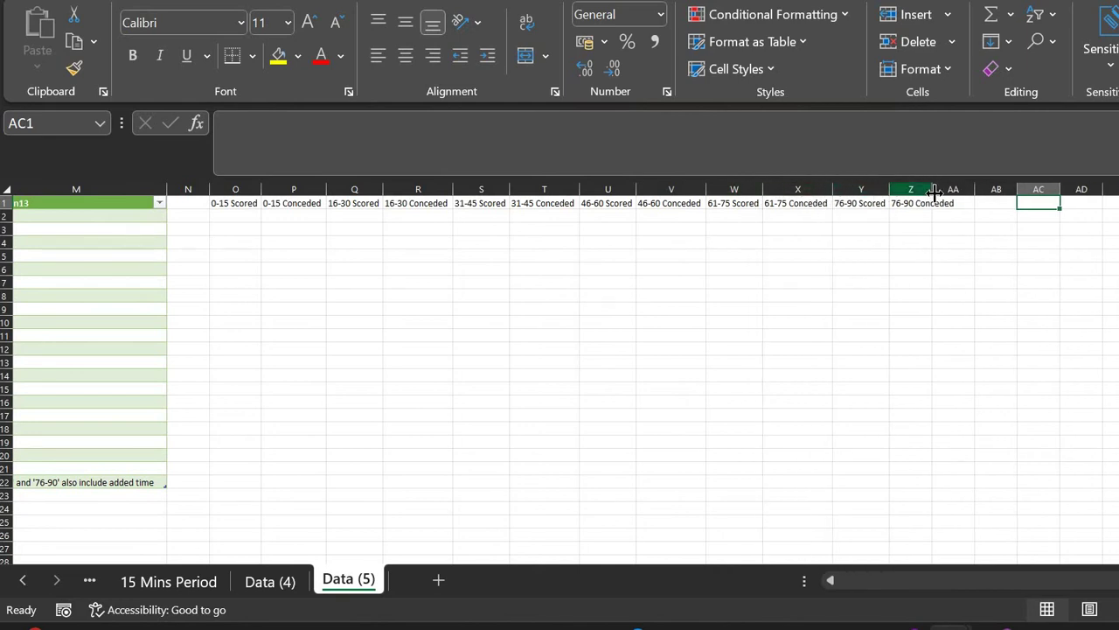
double_click(934, 192)
Enter =TEXTSPLIT(Data__5[@[0-15]],"-") in cell O2 to split Arsenal's 0-15 goals into scored and conceded
scroll(539, 307, "left", 3)
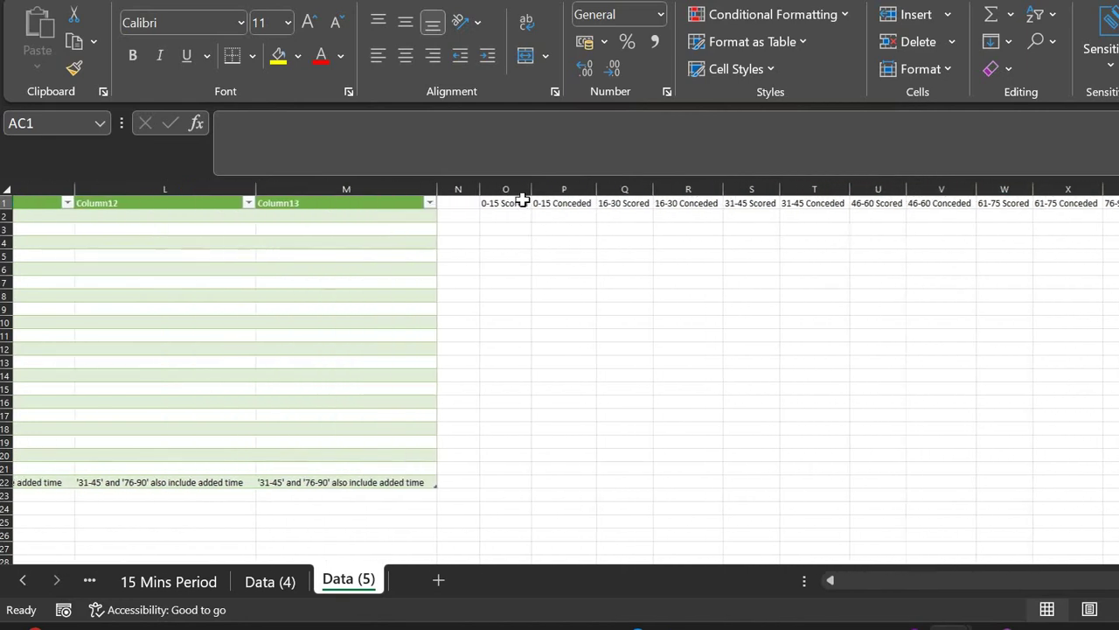
left_click(505, 216)
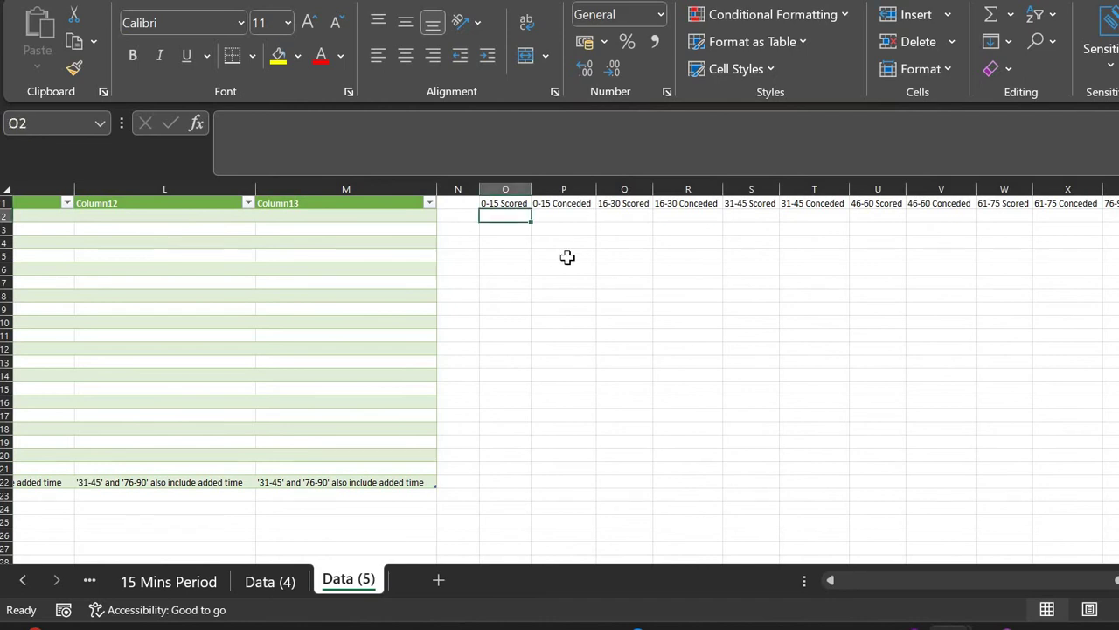
type("=tex")
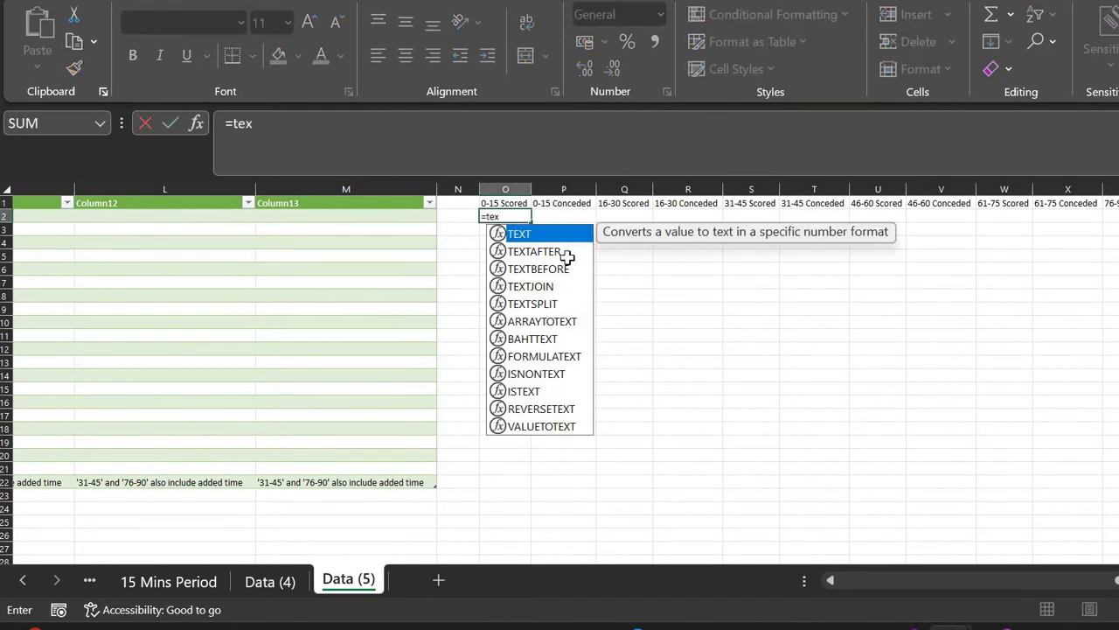
type("tsplit(")
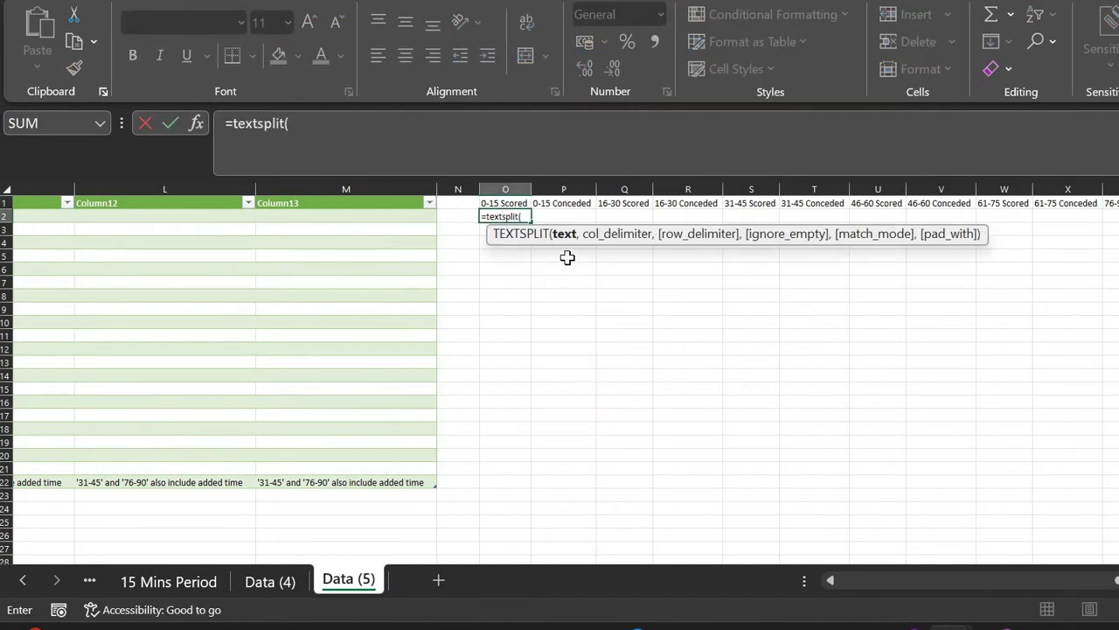
key("Left")
key("Left")
key("Left")
key("Left")
key("Left")
key("Left")
key("Left")
key("Left")
key("Left")
key("Left")
key("Left")
key("Left")
key("Left")
key("Left")
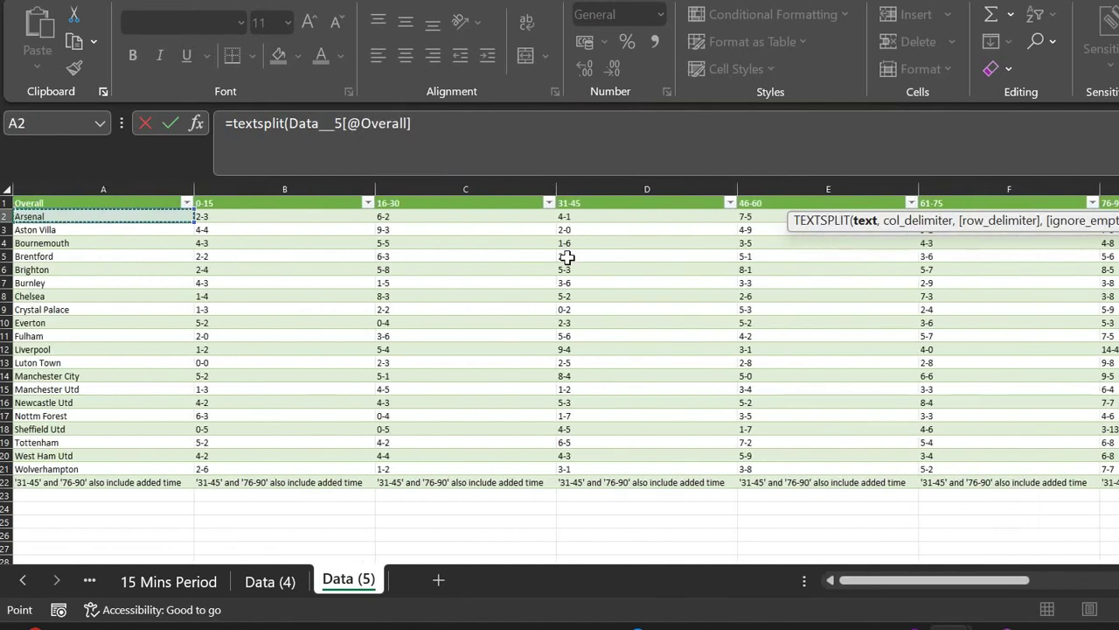
key("Right")
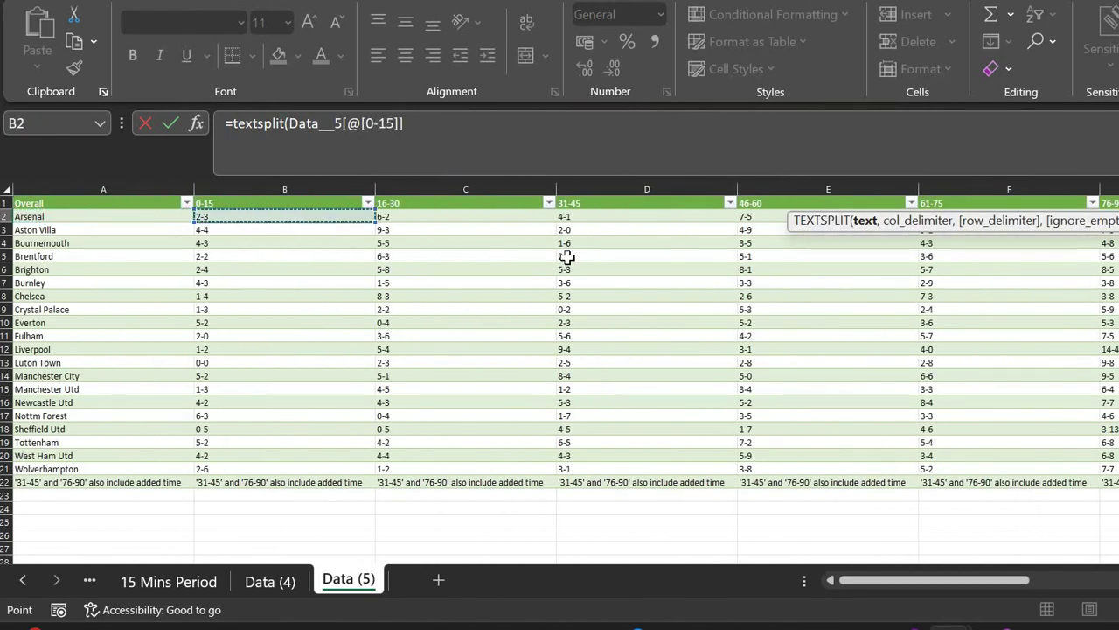
type(",")
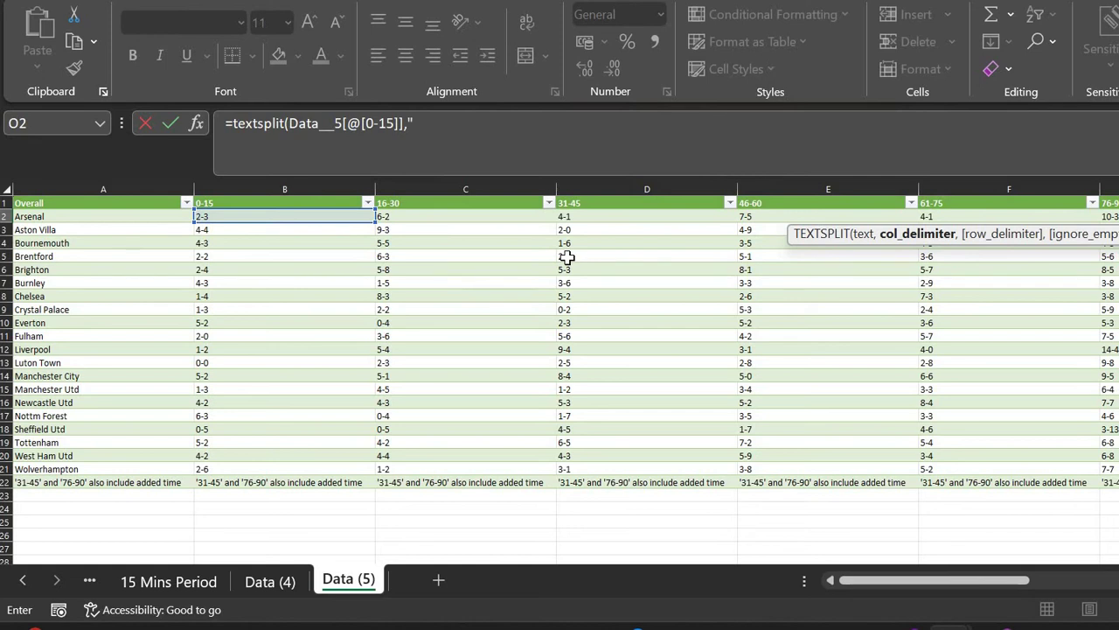
type("\"-\")")
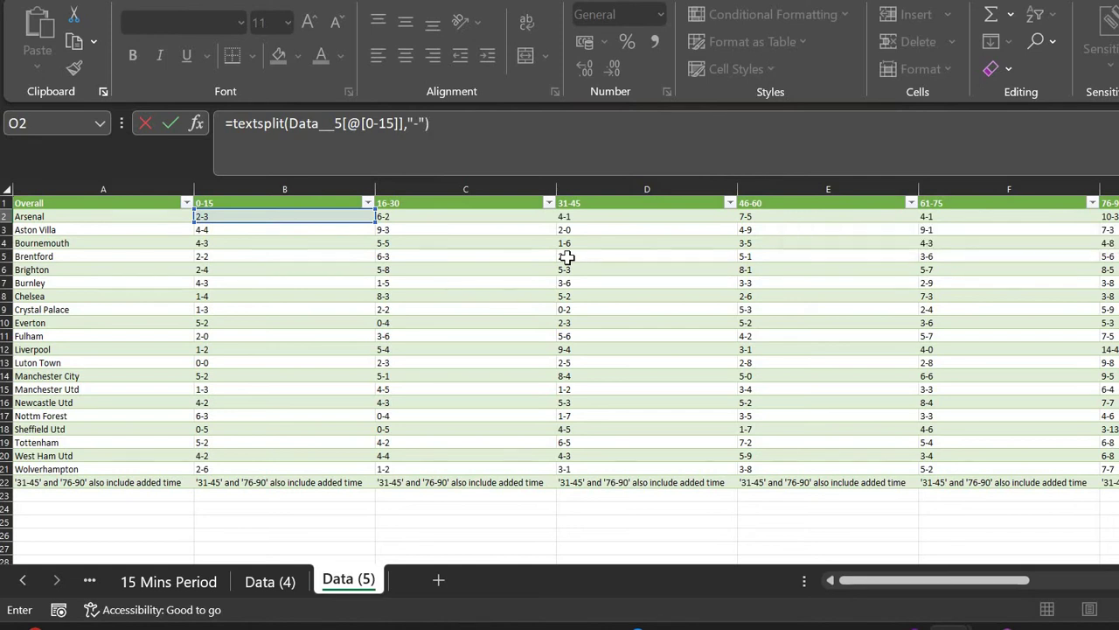
key("Return")
Fill the TEXTSPLIT formula from O2 down through row 21 for all the teams
key("Up")
key("Right")
key("Right")
key("Right")
key("Right")
key("Right")
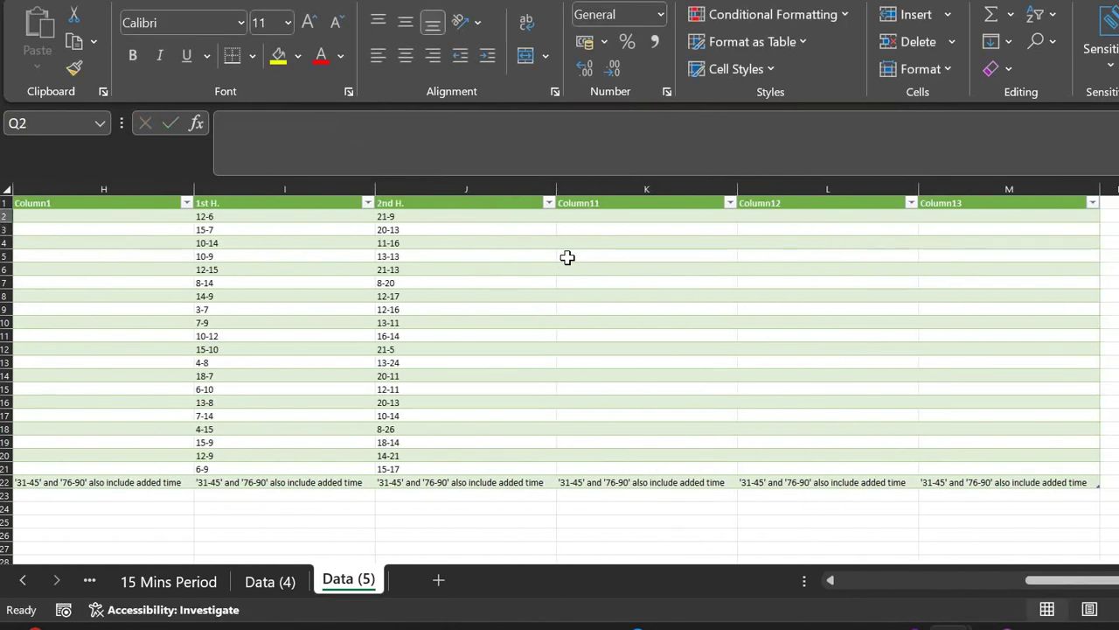
key("Right")
key("Right")
key("Right")
key("Right")
key("Right")
key("Right")
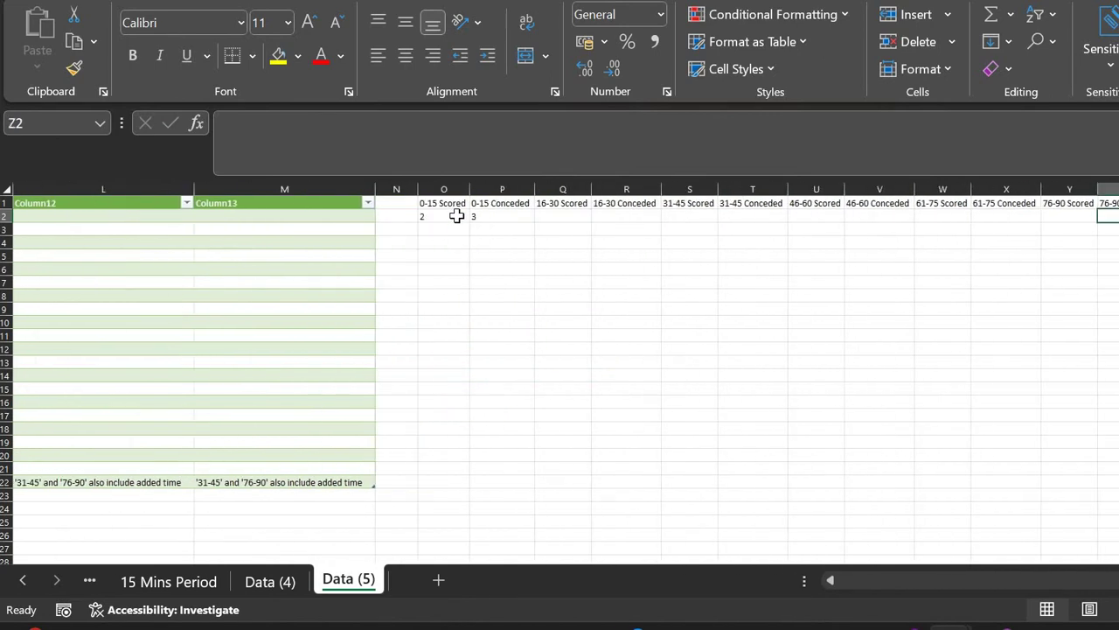
left_click(469, 219)
left_click_drag(464, 371, 463, 471)
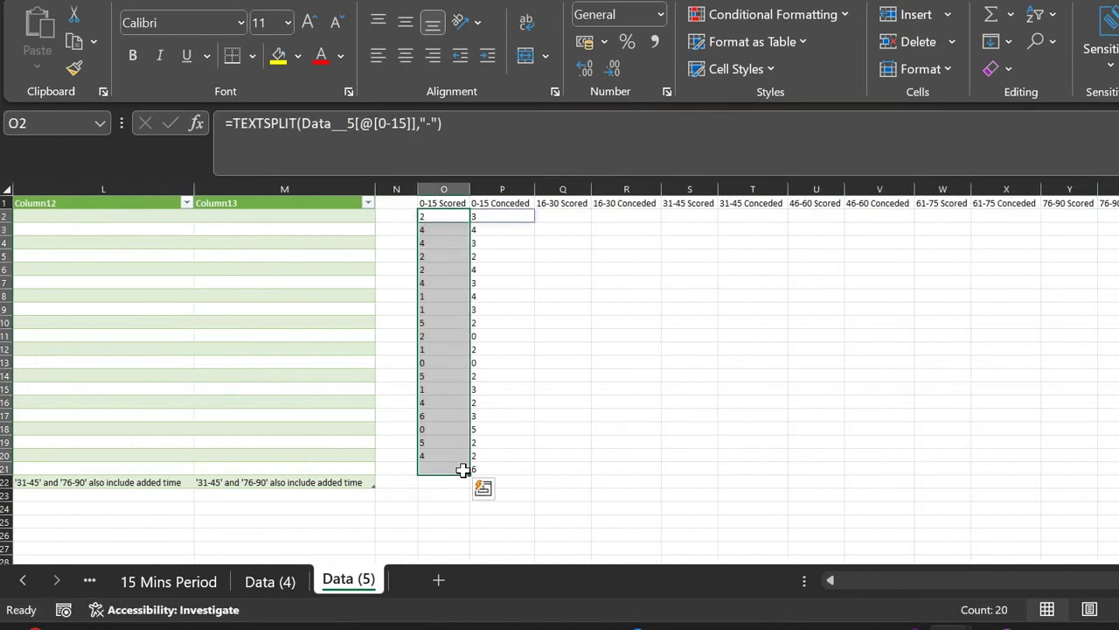
left_click(458, 216)
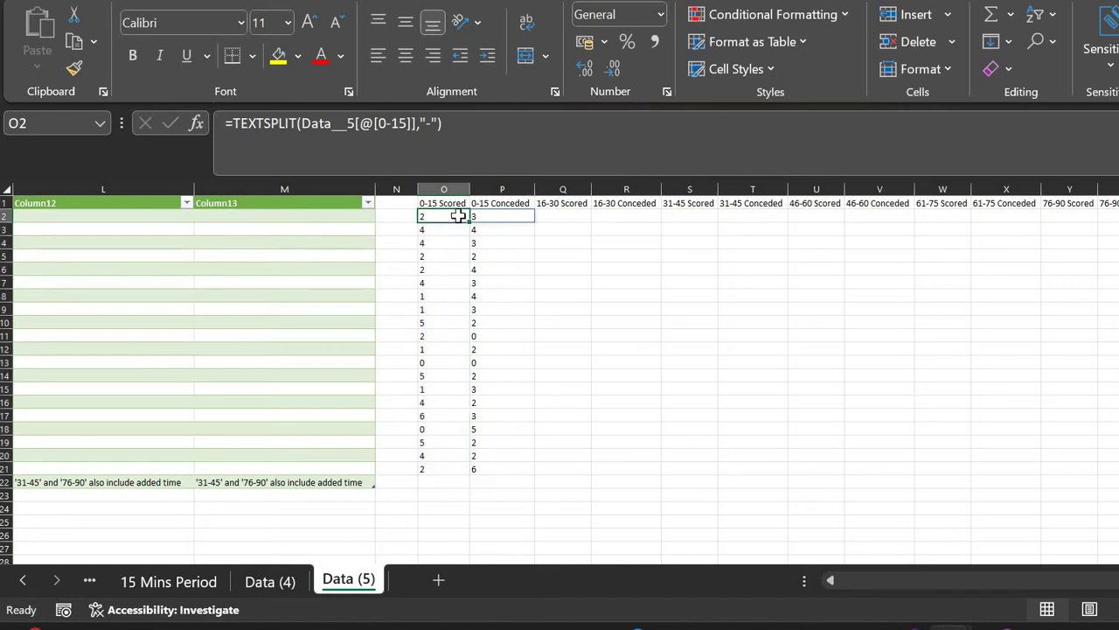
key("Up")
key("Down")
key("Down")
key("Down")
key("Right")
key("Right")
key("Right")
key("Up")
key("Up")
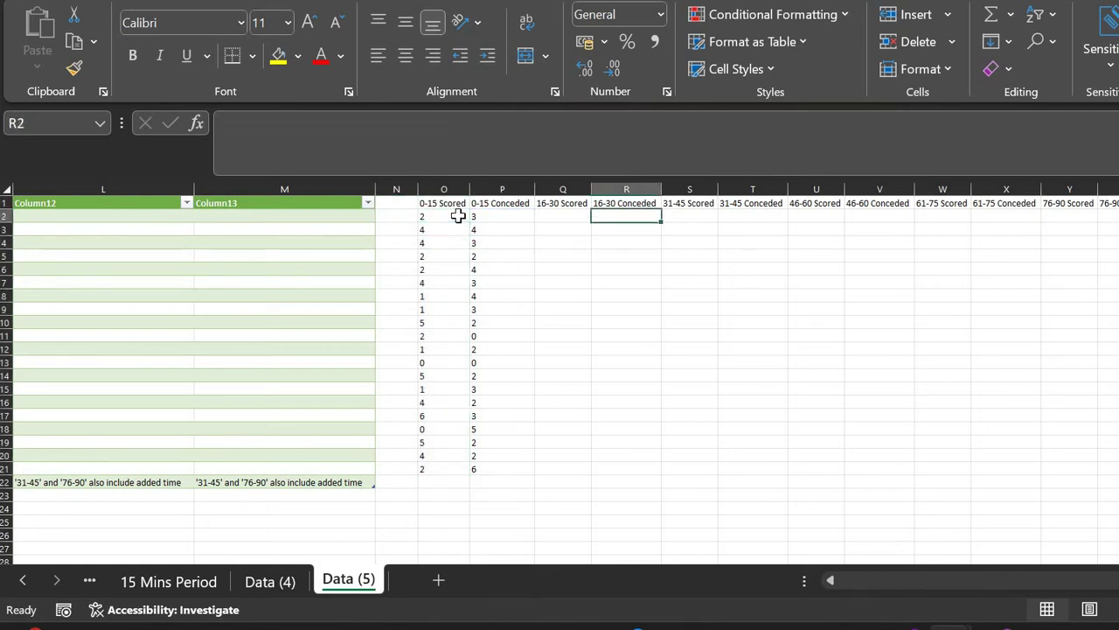
key("Left")
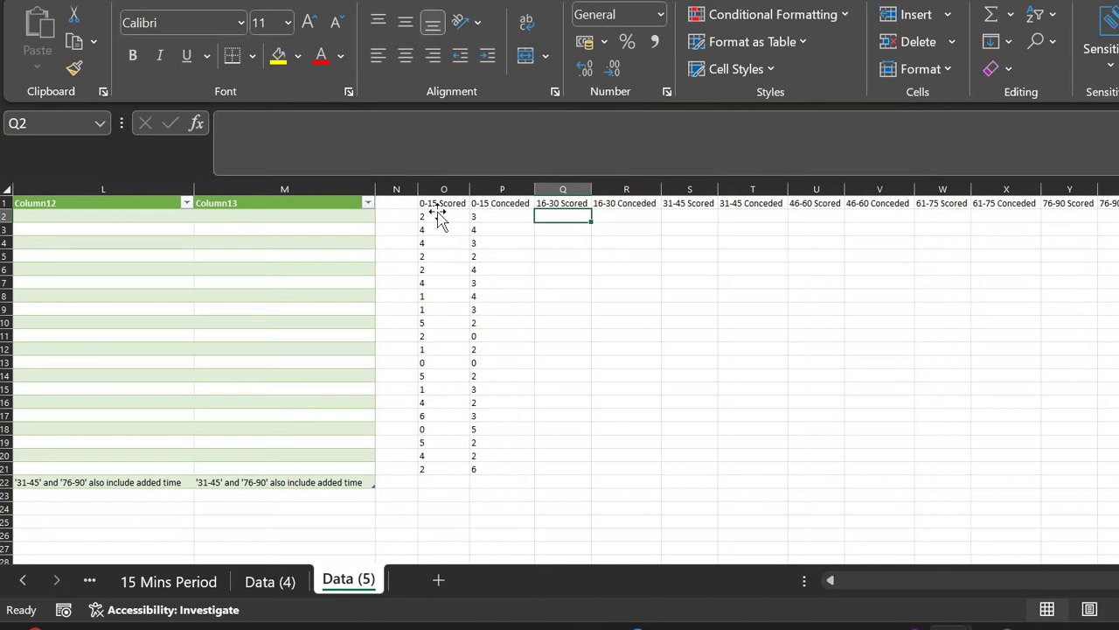
Copy the formula text =TEXTSPLIT(Data__5[@[0-15]],"-") from O2 into Q2 under 16-30 Scored
key("Left")
key("Left")
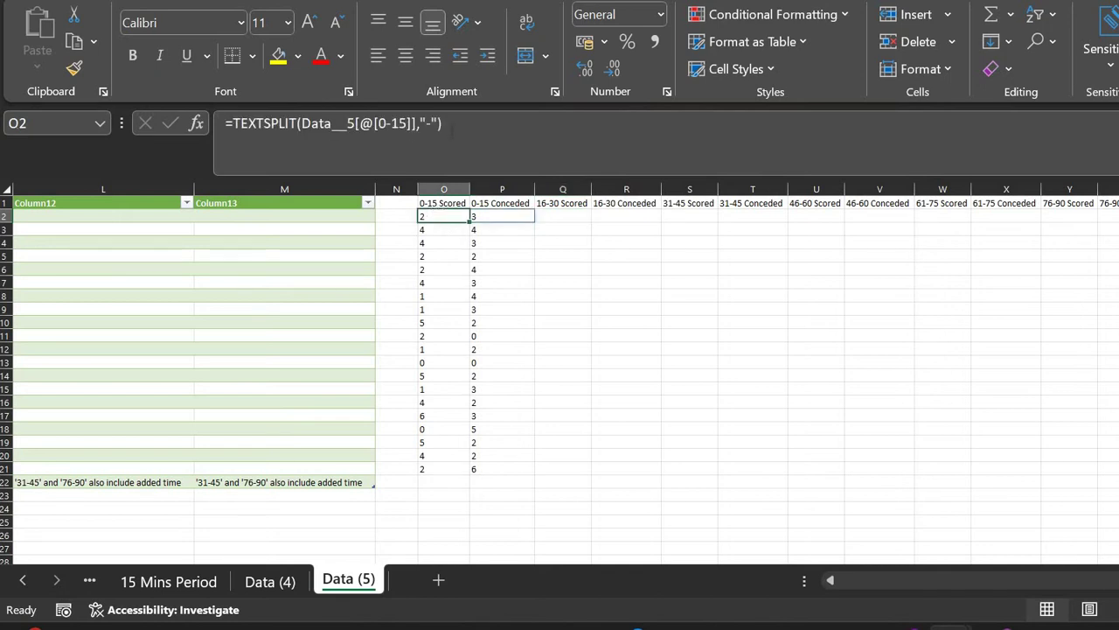
left_click(452, 130)
key("Escape")
key("Right")
key("Right")
left_click(452, 130)
type("=TEXTSPLIT(Data__5[@[0-15]],\"-\")")
key("Return")
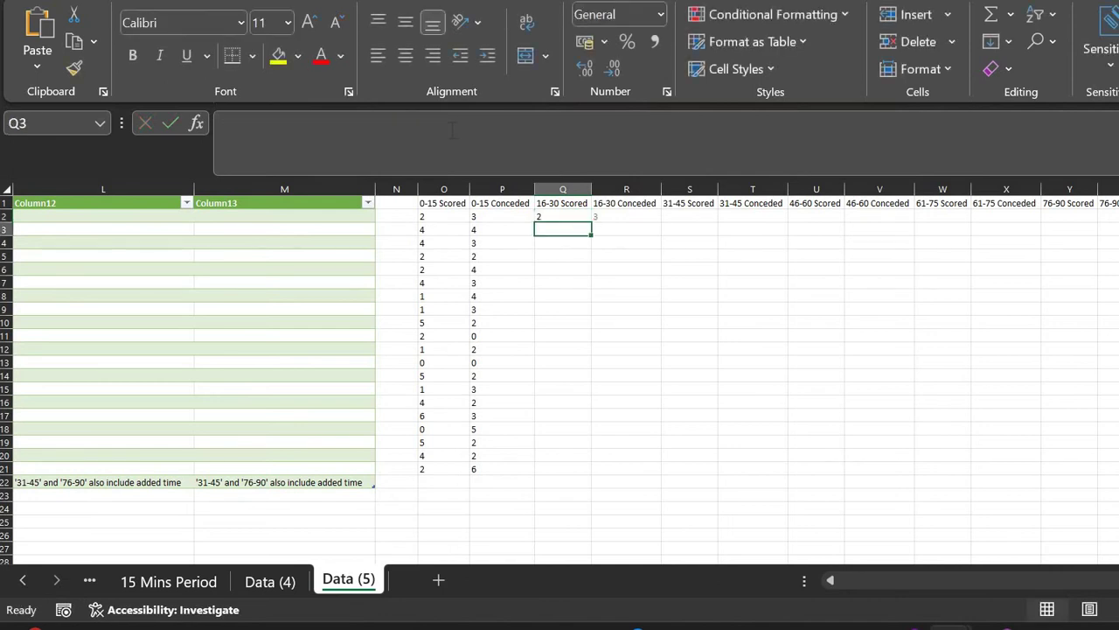
Paste the same 0-15 TEXTSPLIT formula into S2 under 31-45 Scored and move on toward the 46-60 columns
key("Up")
key("Right")
key("Right")
left_click(452, 129)
key("Return")
key("Up")
key("Right")
key("Right")
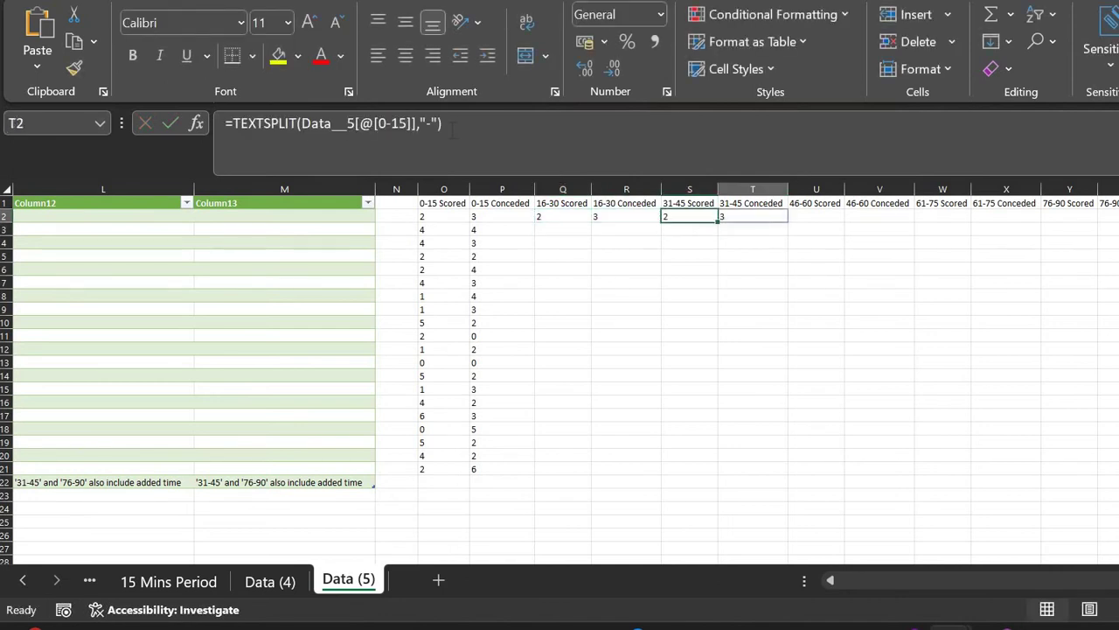
Paste the formula =TEXTSPLIT(Data__5[@[0-15]],"-") into U2 under 46-60 Scored
left_click(452, 130)
type("=TEXTSPLIT(Data__5[@[0-15]],\"-\")")
key("Return")
key("Up")
key("Right")
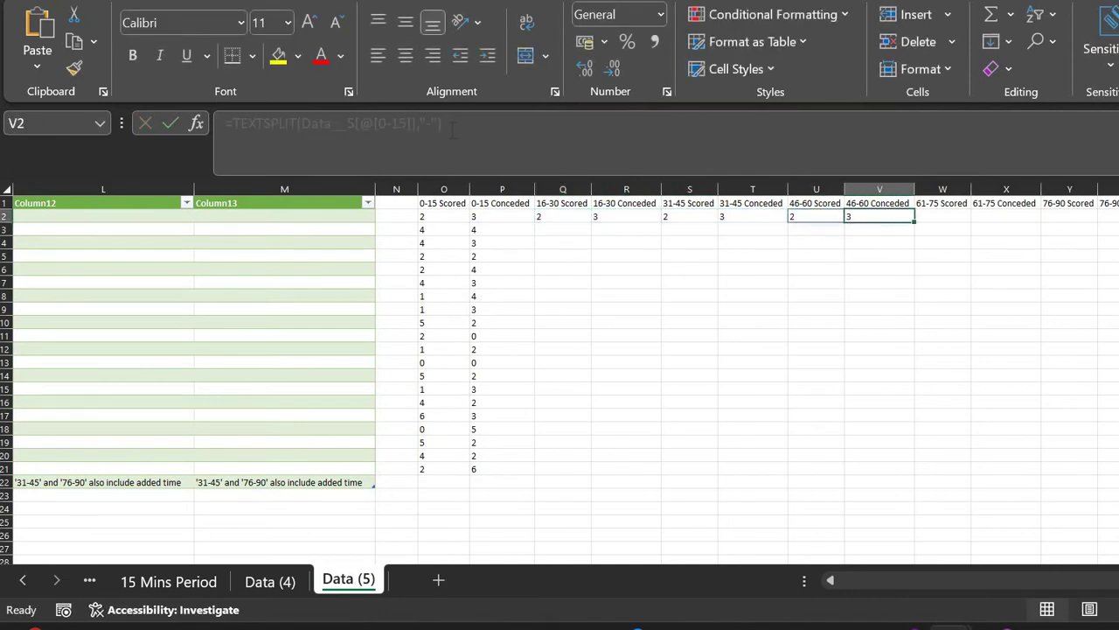
Paste the same 0-15 TEXTSPLIT formula into W2 under 61-75 Scored
key("Right")
left_click(452, 129)
type("=TEXTSPLIT(Data__5[@[0-15]],\"-\")")
key("Return")
key("Up")
Paste the 0-15 TEXTSPLIT formula into Y2 under 76-90 Scored
key("Right")
key("Right")
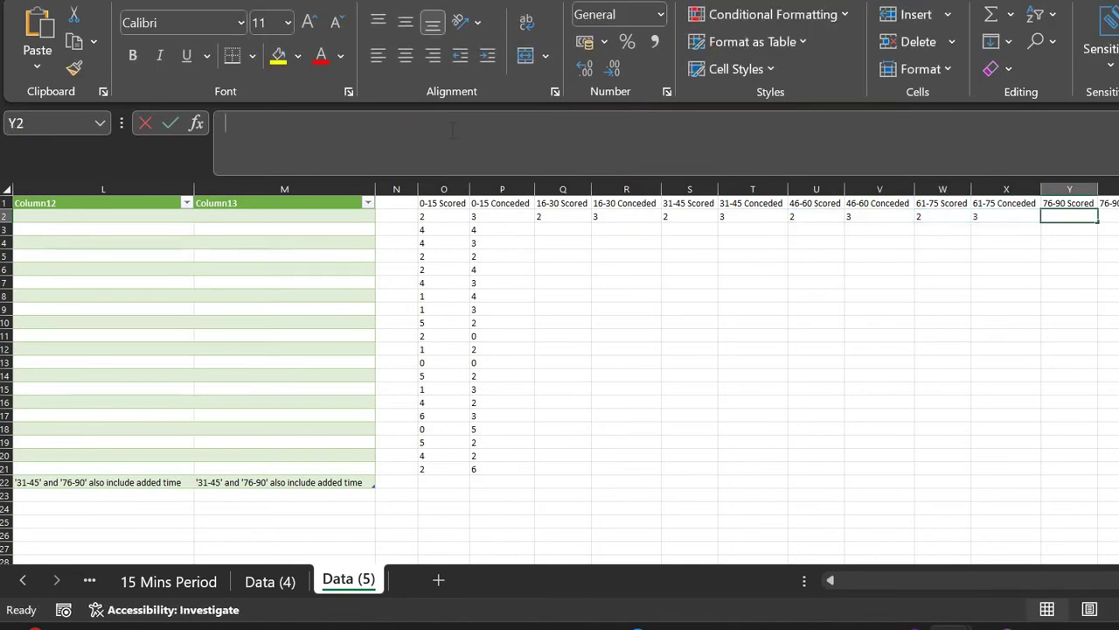
left_click(452, 130)
type("=TEXTSPLIT(Data__5[@[0-15]],\"-\")")
key("Return")
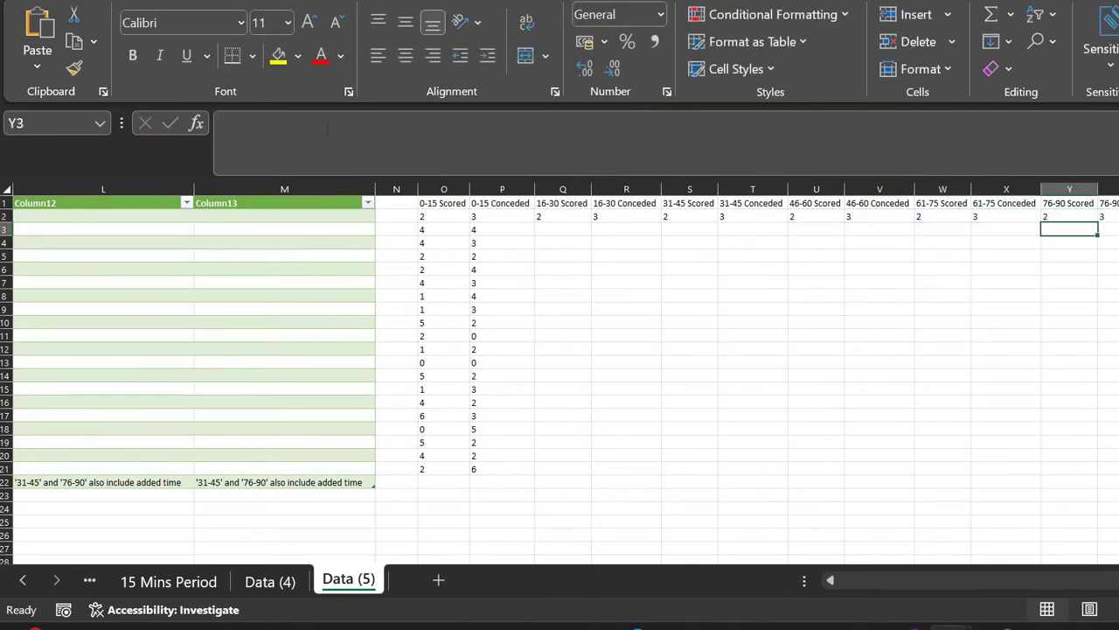
Edit the TEXTSPLIT formula in Q2 to reference the 16-30 column of the Data__5 table
key("Up")
key("ctrl+Left")
key("Right")
key("Right")
left_click(382, 125)
key("Delete")
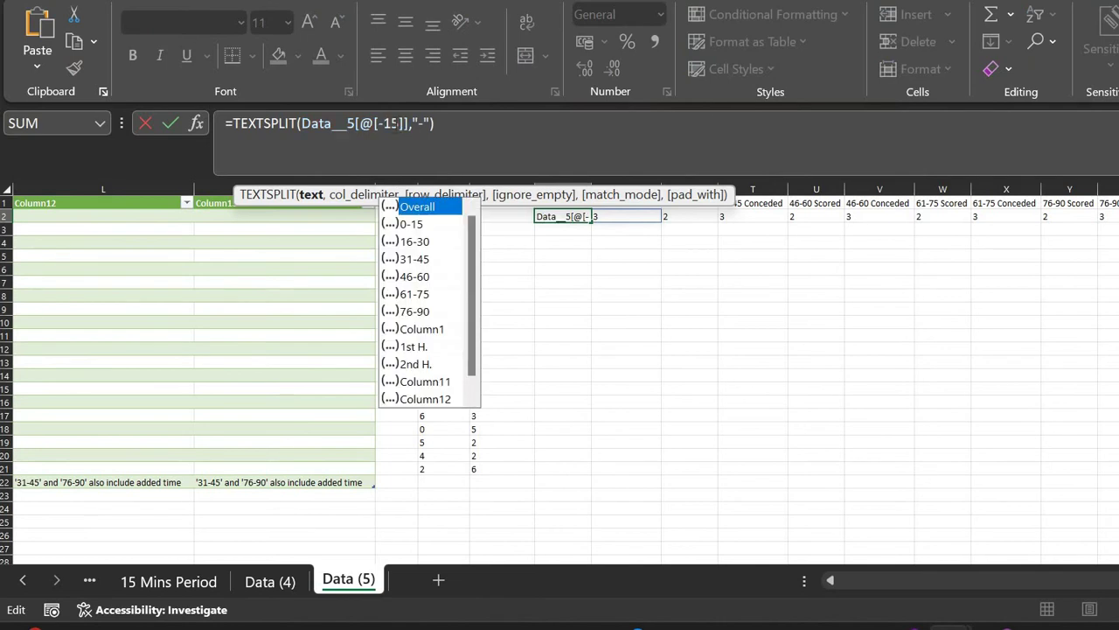
type("16")
key("BackSpace")
key("BackSpace")
type("3")
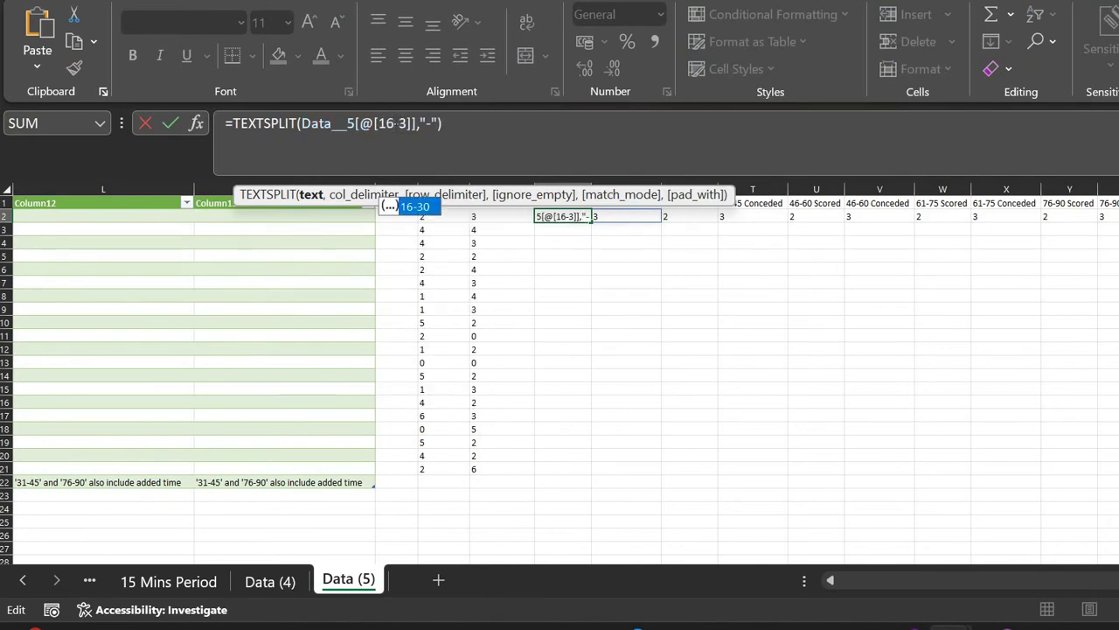
key("Return")
Change the column reference in the S2 TEXTSPLIT formula to 31-45
key("Up")
key("Right")
key("Right")
left_click(393, 124)
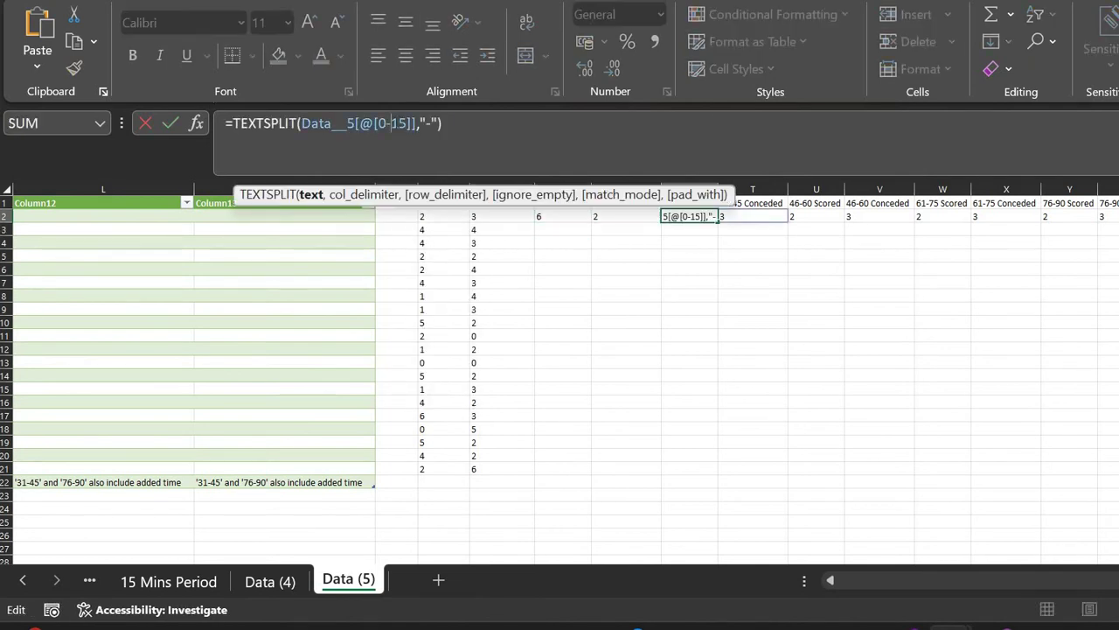
key("BackSpace")
type("31")
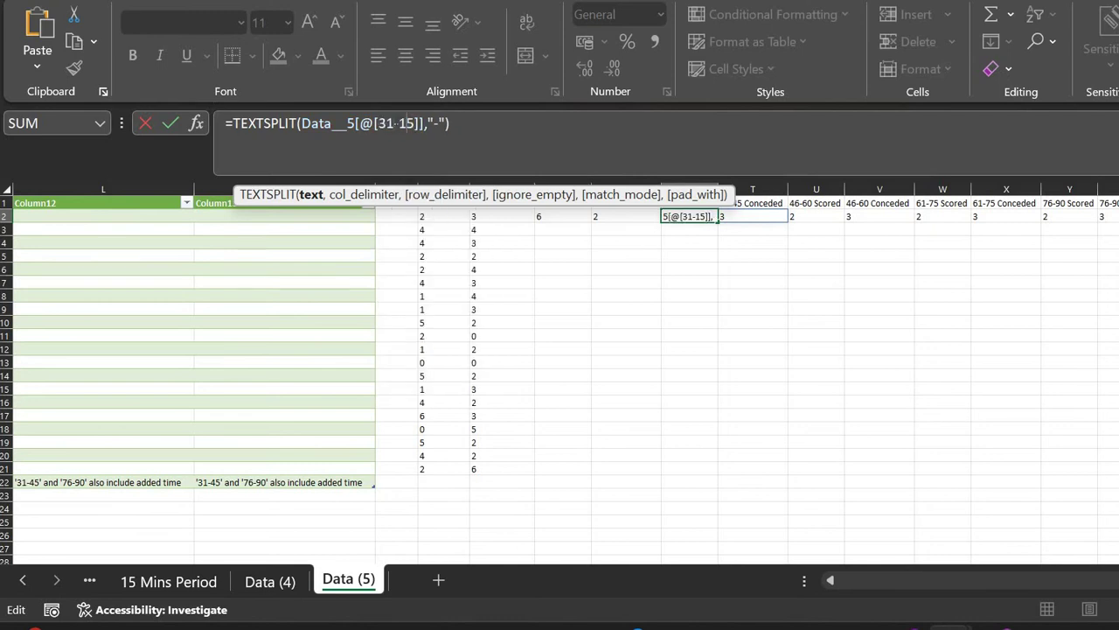
key("BackSpace")
type("4")
key("Return")
Change the column reference in the U2 TEXTSPLIT formula to 46-60
key("Up")
key("Right")
key("Right")
left_click(388, 123)
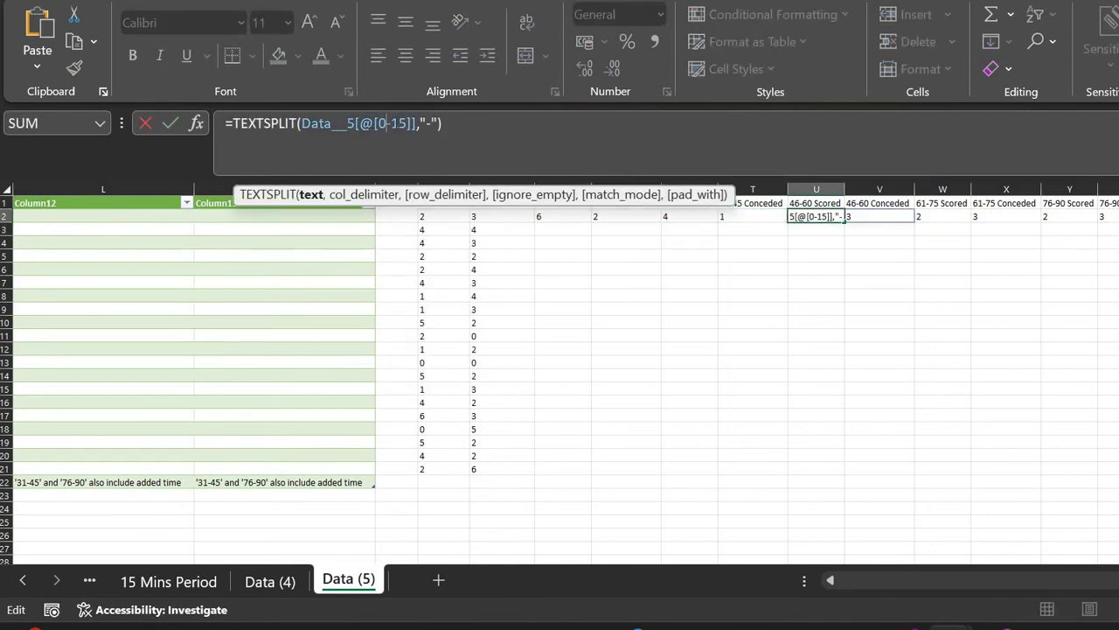
key("BackSpace")
type("46")
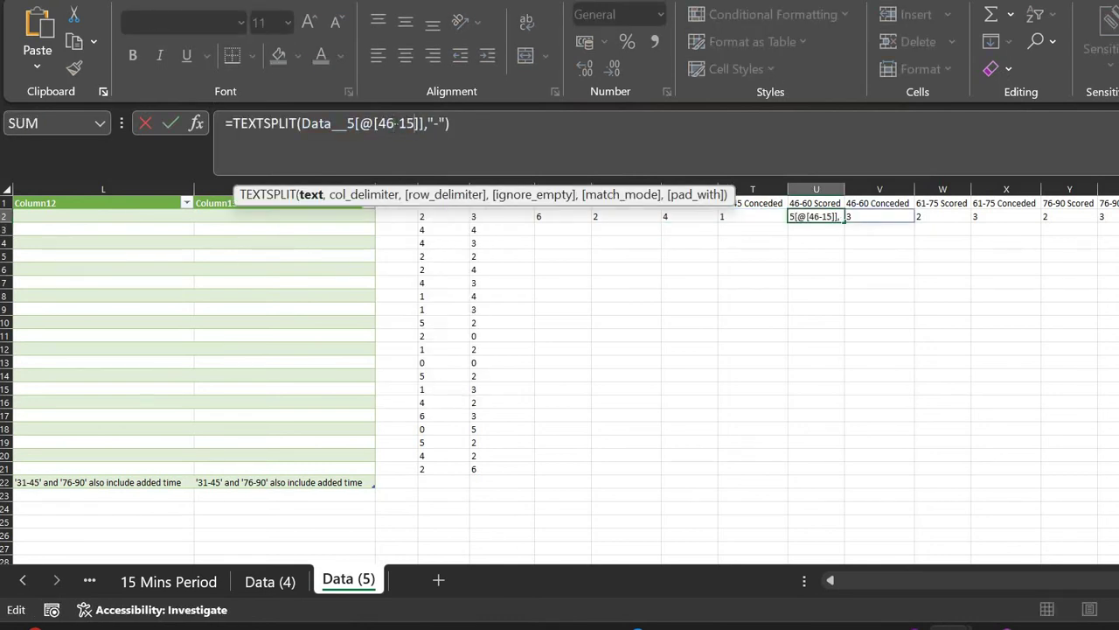
key("BackSpace")
key("BackSpace")
type("60")
key("Return")
Change the column reference in the W2 TEXTSPLIT formula to 61-75
key("Up")
key("Right")
key("Right")
left_click(392, 124)
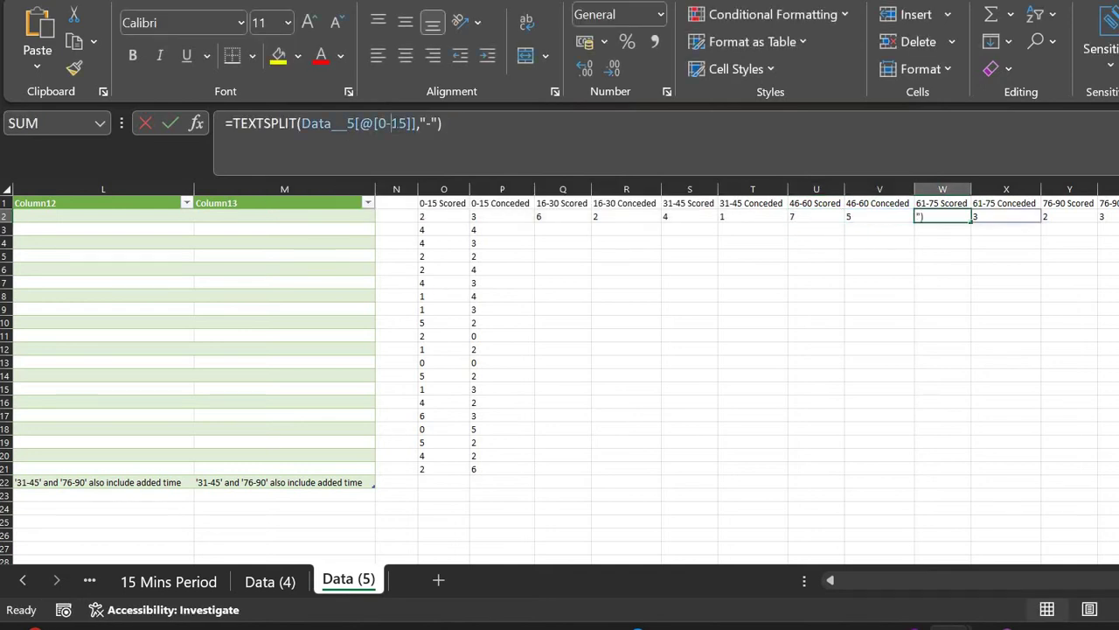
key("BackSpace")
type("61")
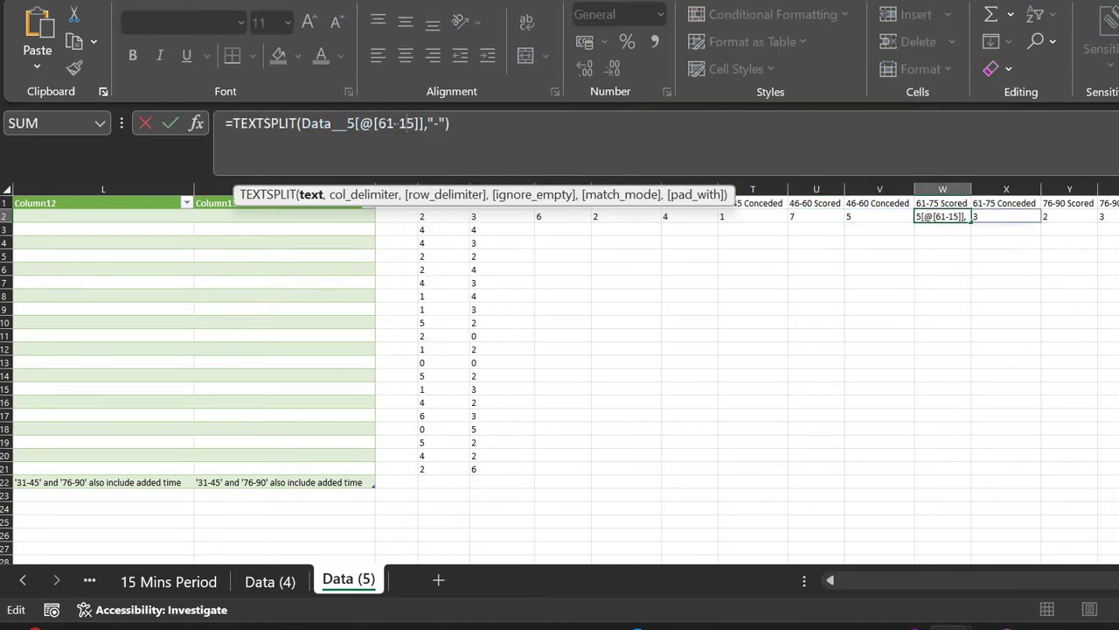
key("Right")
key("BackSpace")
key("BackSpace")
type("75")
key("Return")
Change the column reference in the Y2 TEXTSPLIT formula to 76-90
key("Up")
key("Right")
key("Right")
left_click(396, 124)
key("Left")
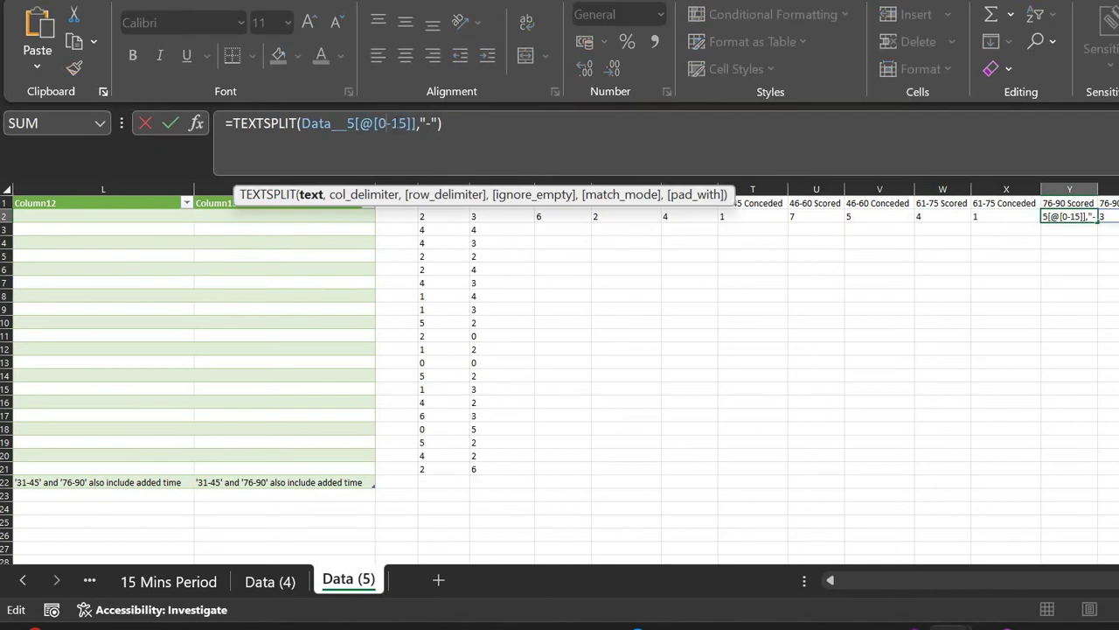
key("BackSpace")
type("76")
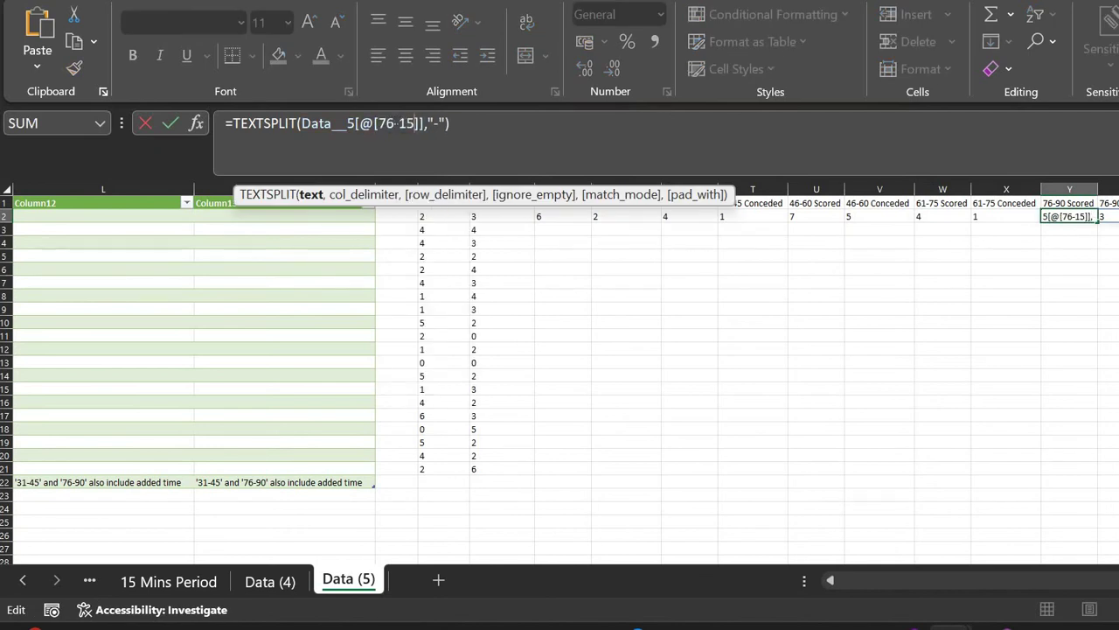
key("BackSpace")
key("BackSpace")
type("90")
key("Return")
Fill the 16-30 TEXTSPLIT formula from Q2 down through row 21
key("Up")
key("Left")
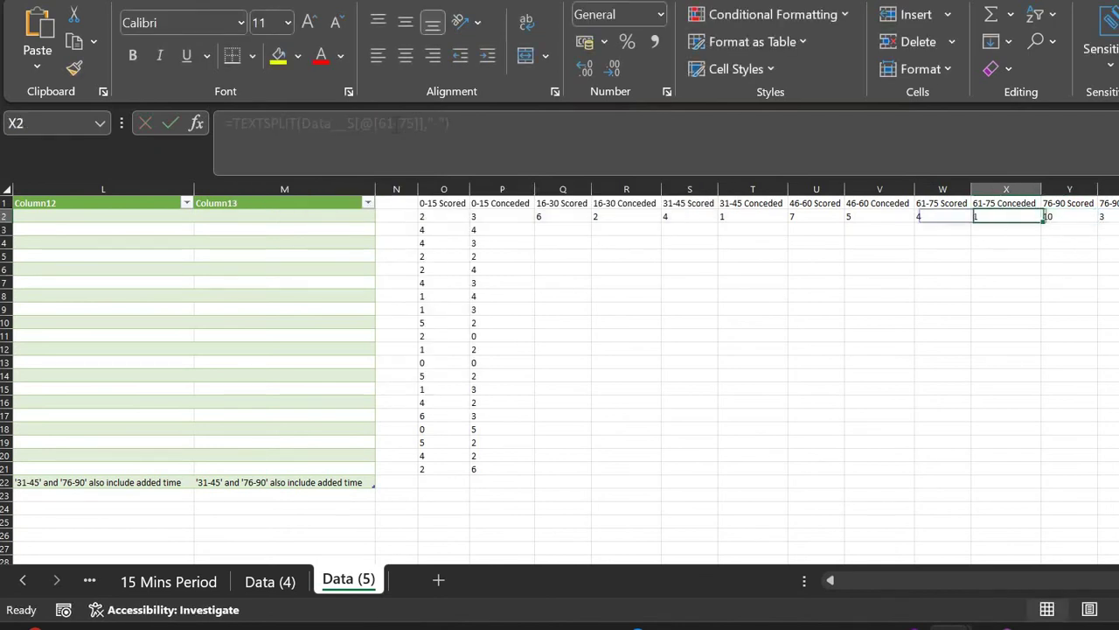
key("Left")
key("Left")
key("Left")
key("Left")
key("Left")
key("Left")
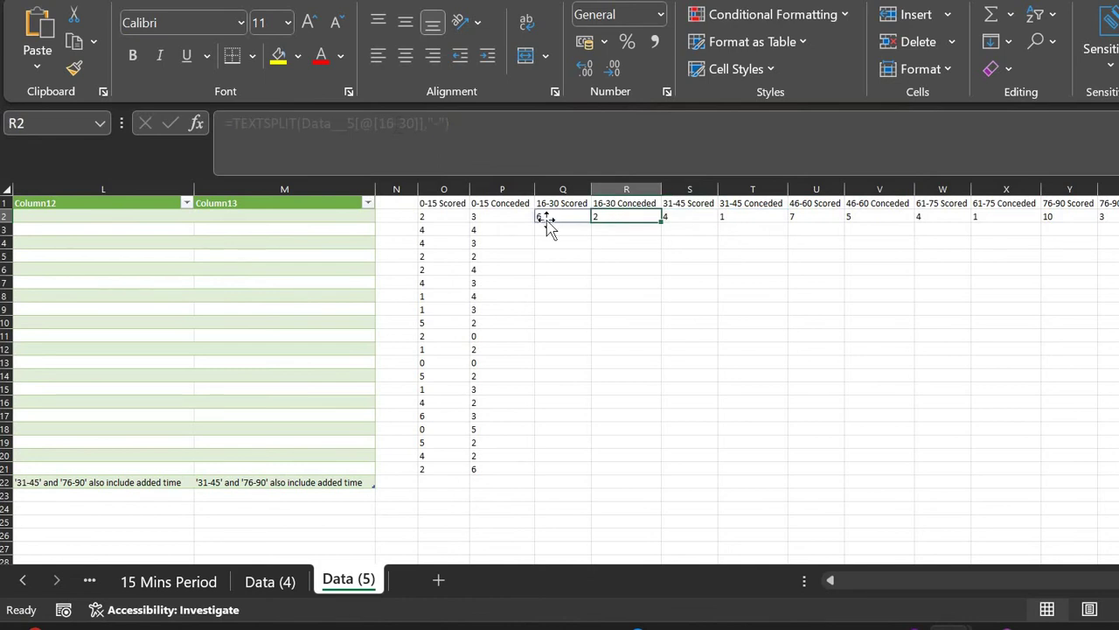
left_click(547, 223)
left_click_drag(591, 222, 590, 475)
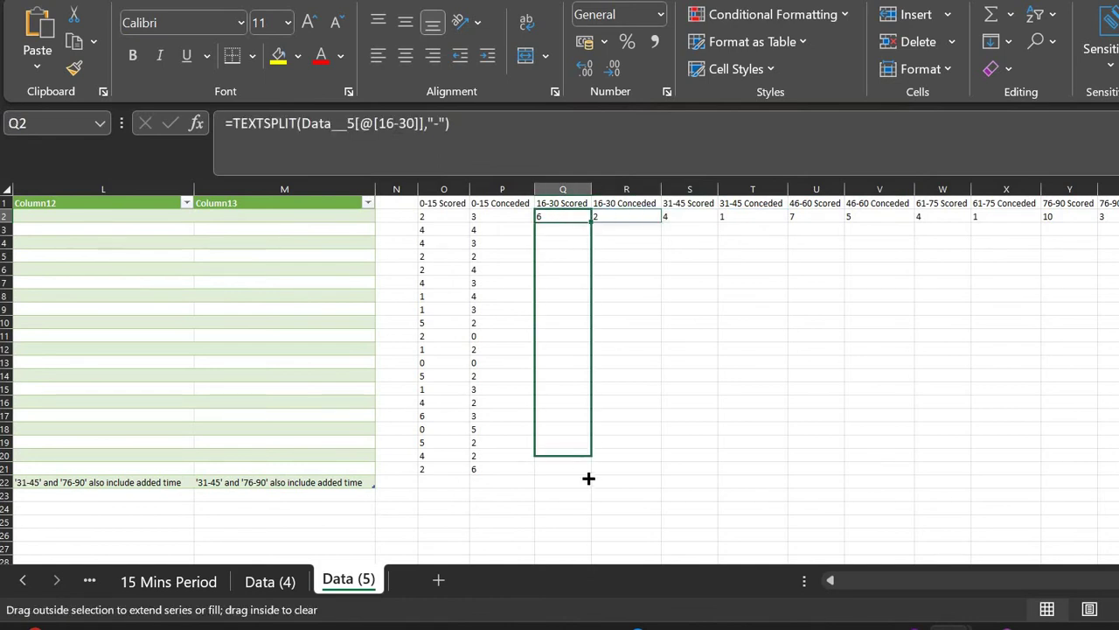
Fill the 31-45 formula in S2 and the 46-60 formula in U2 down through row 21
left_click(700, 217)
left_click_drag(718, 223, 720, 473)
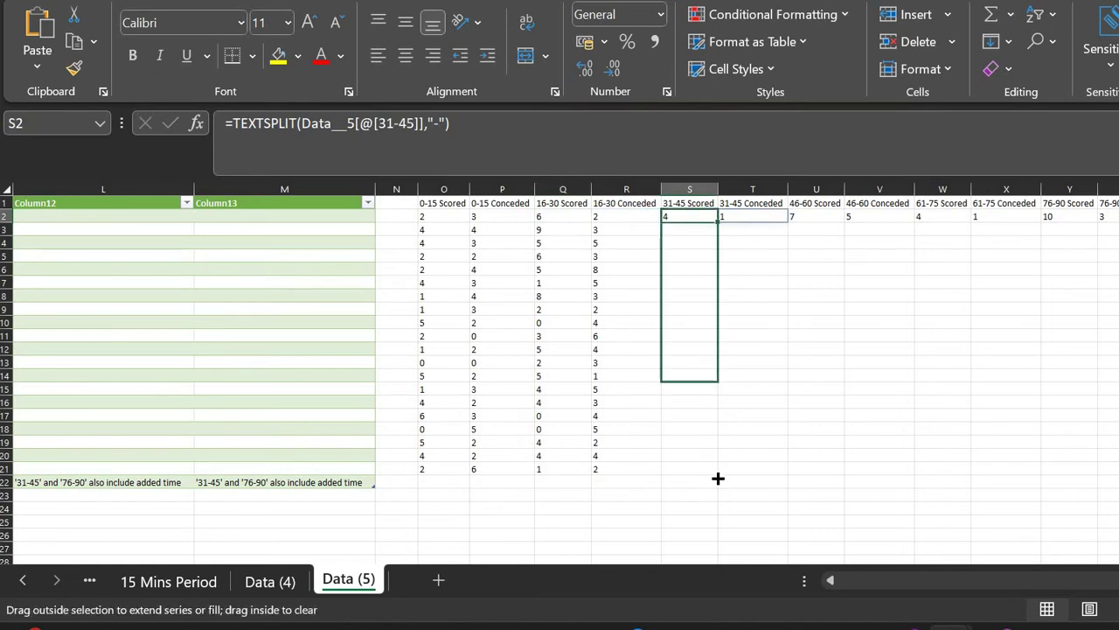
left_click(837, 220)
left_click_drag(845, 223, 825, 477)
Fill the 61-75 formula in W2 and the 76-90 formula in Y2 down through row 21
left_click(955, 218)
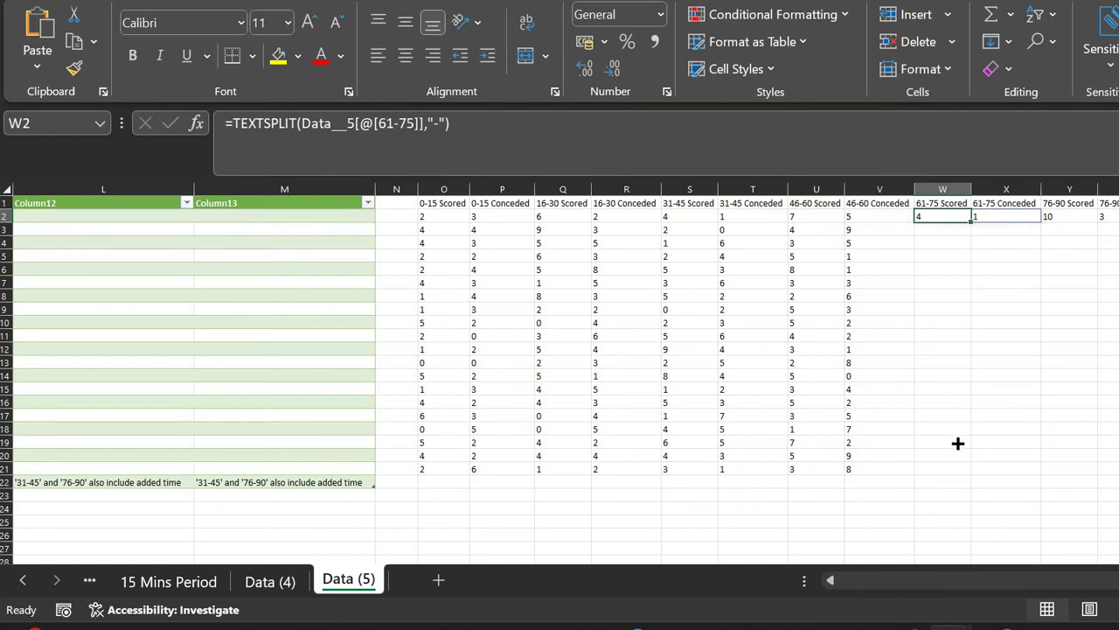
left_click_drag(971, 222, 960, 473)
left_click(1069, 218)
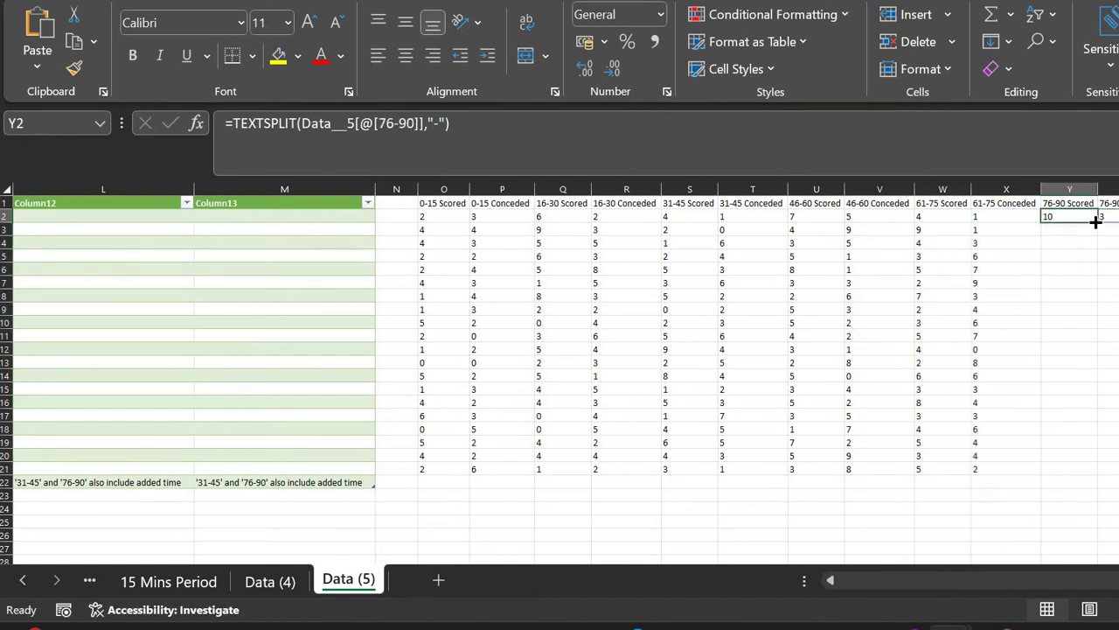
left_click_drag(1098, 223, 1059, 475)
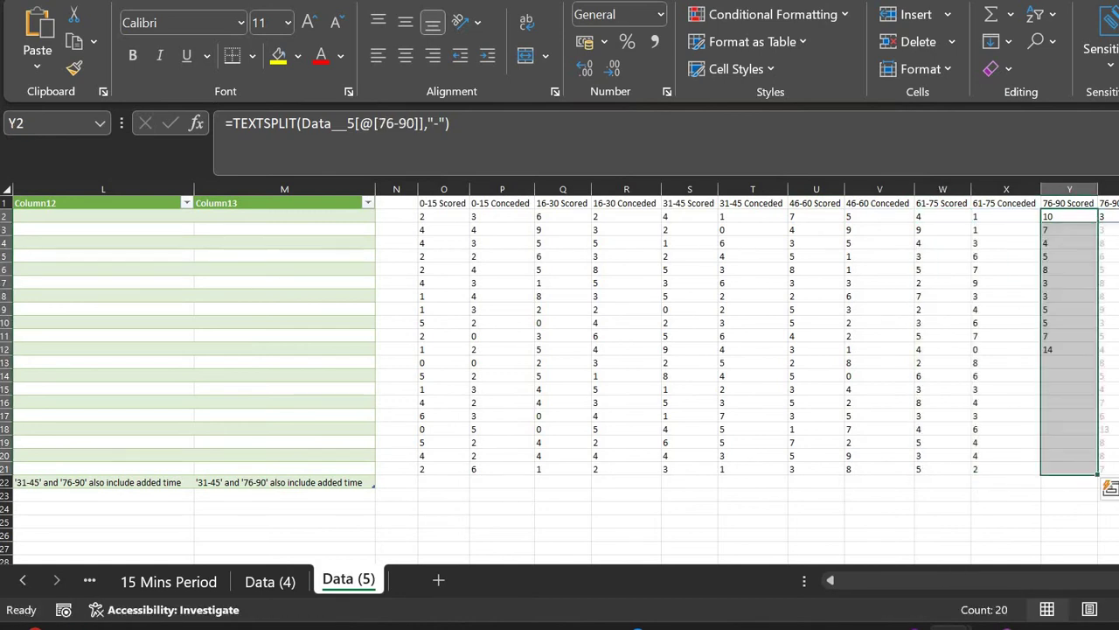
scroll(1094, 300, "right", 2)
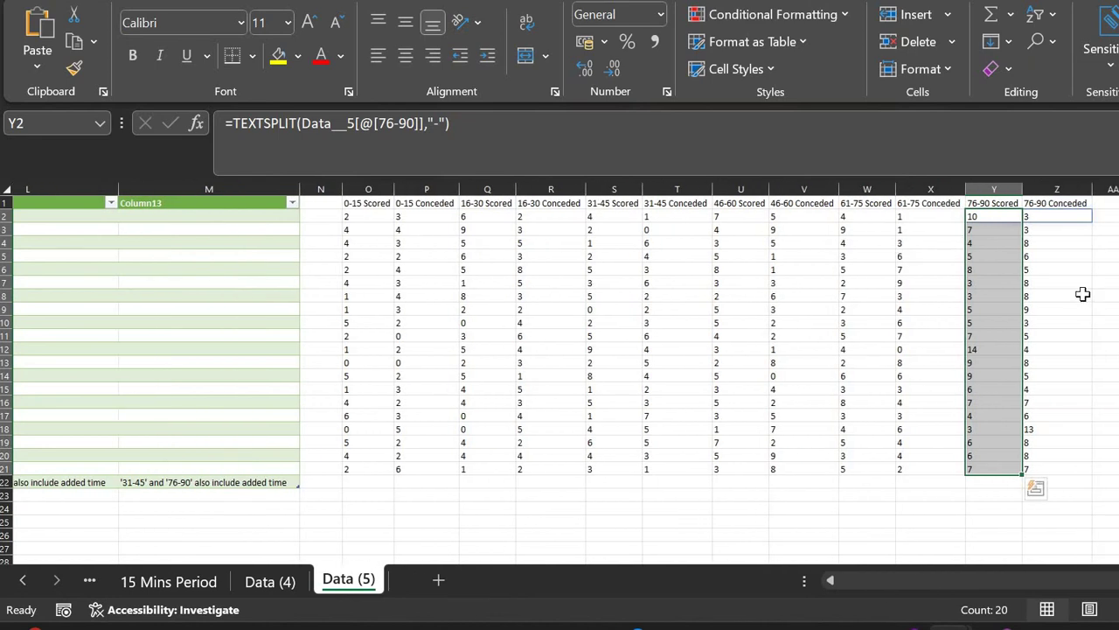
left_click(1081, 295)
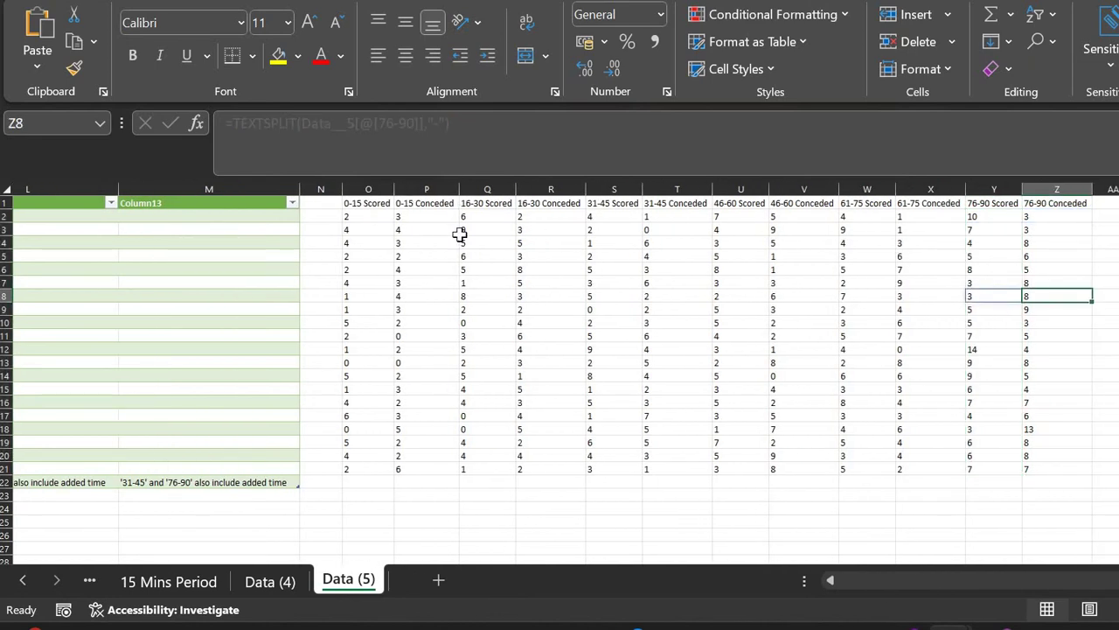
Enter the column headers TGS in AB1 and TGC in AC1 for total goals scored and conceded
scroll(475, 259, "right", 3)
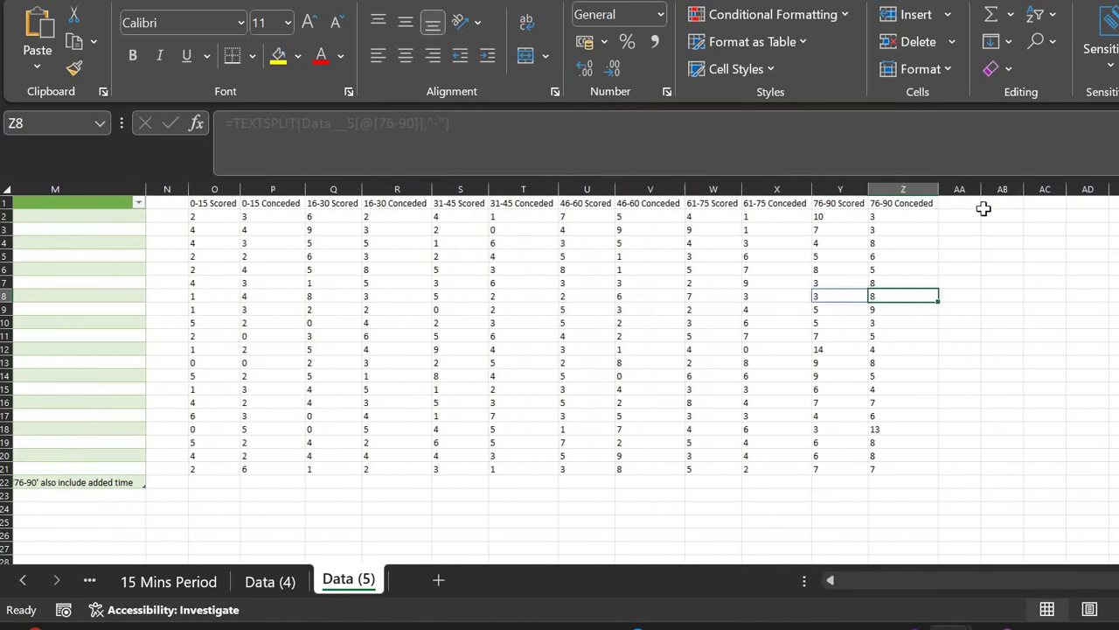
left_click(997, 202)
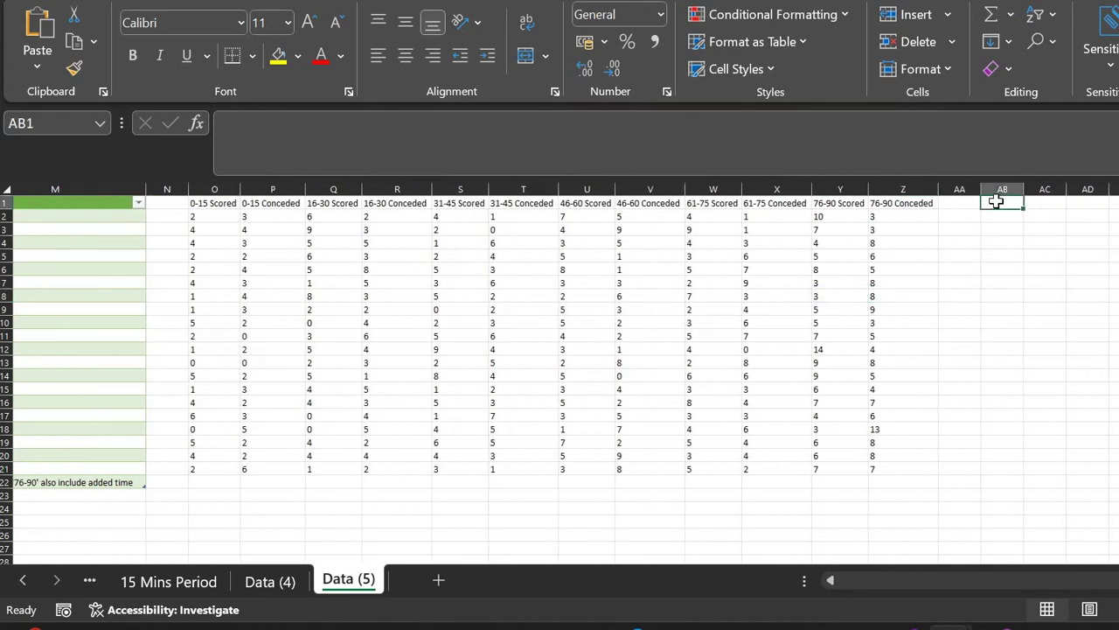
type("Total Go")
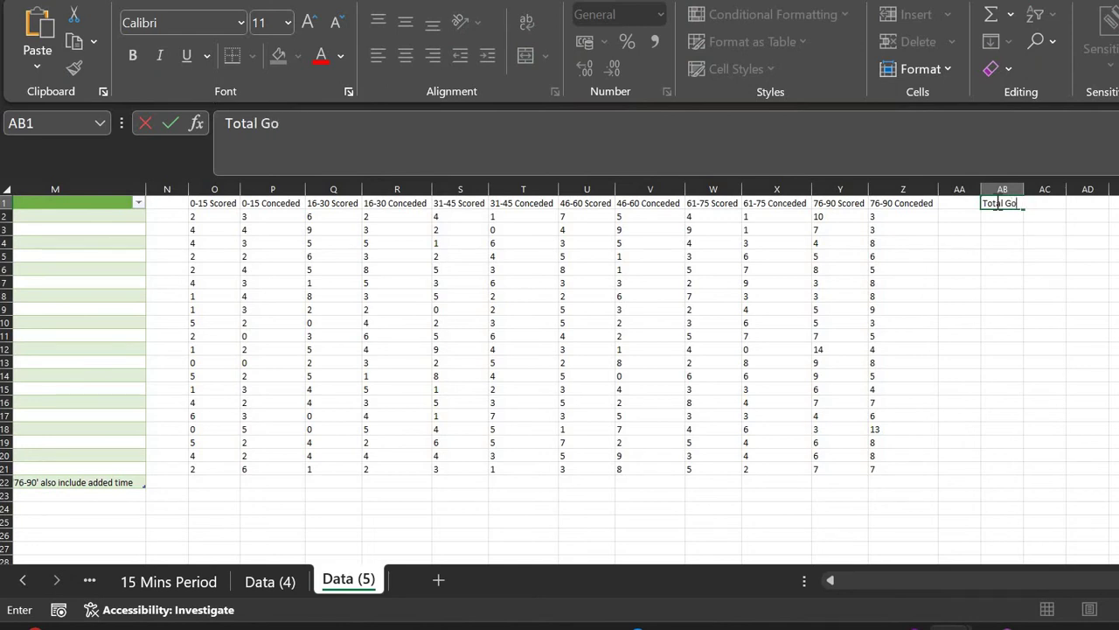
key("BackSpace")
key("BackSpace")
key("BackSpace")
key("BackSpace")
key("BackSpace")
key("BackSpace")
key("BackSpace")
key("BackSpace")
key("BackSpace")
key("BackSpace")
key("BackSpace")
key("Tab")
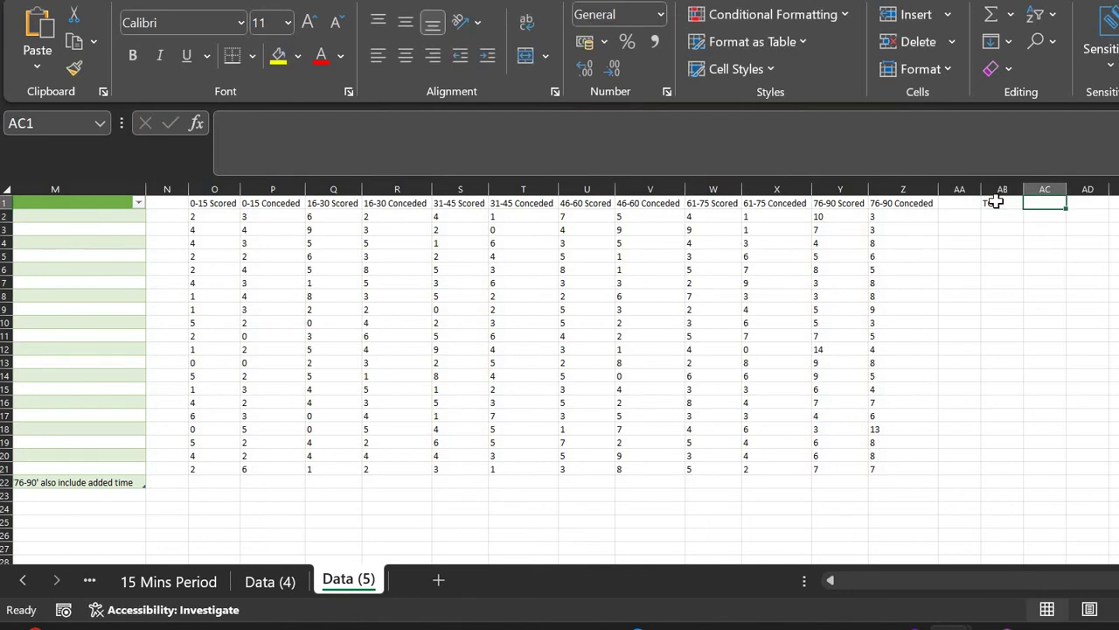
type("TGC")
key("Return")
key("Left")
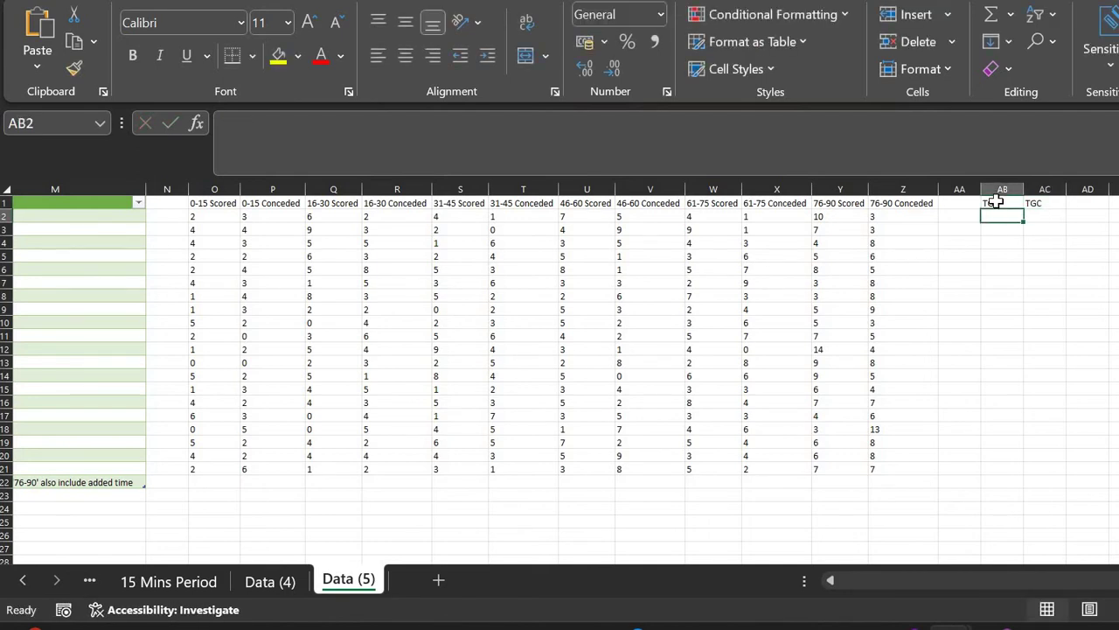
Try to total the six scored columns for the first team by entering =SUM(O2,Q2,S2,U2,W2,Y2) in AB2
scroll(368, 275, "left", 2)
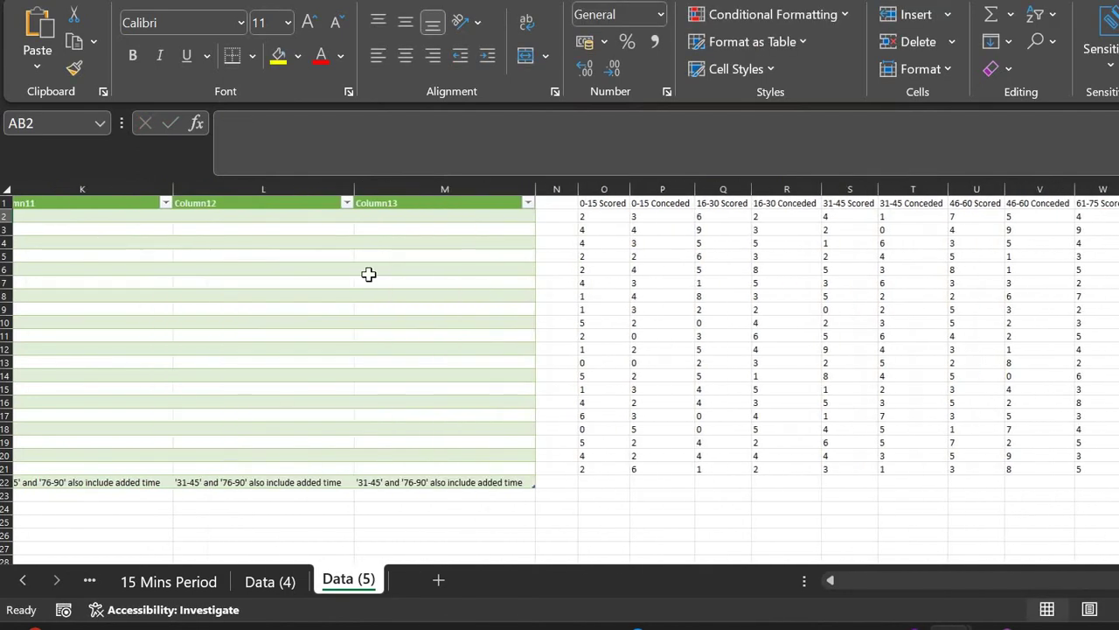
scroll(368, 275, "right", 3)
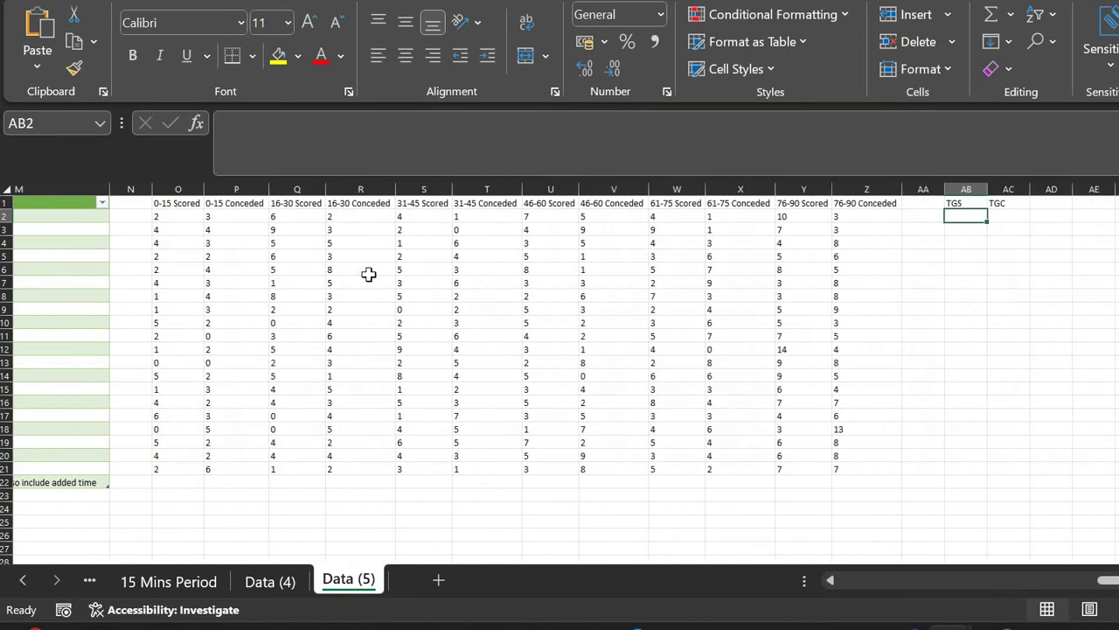
type("=su(")
key("Left")
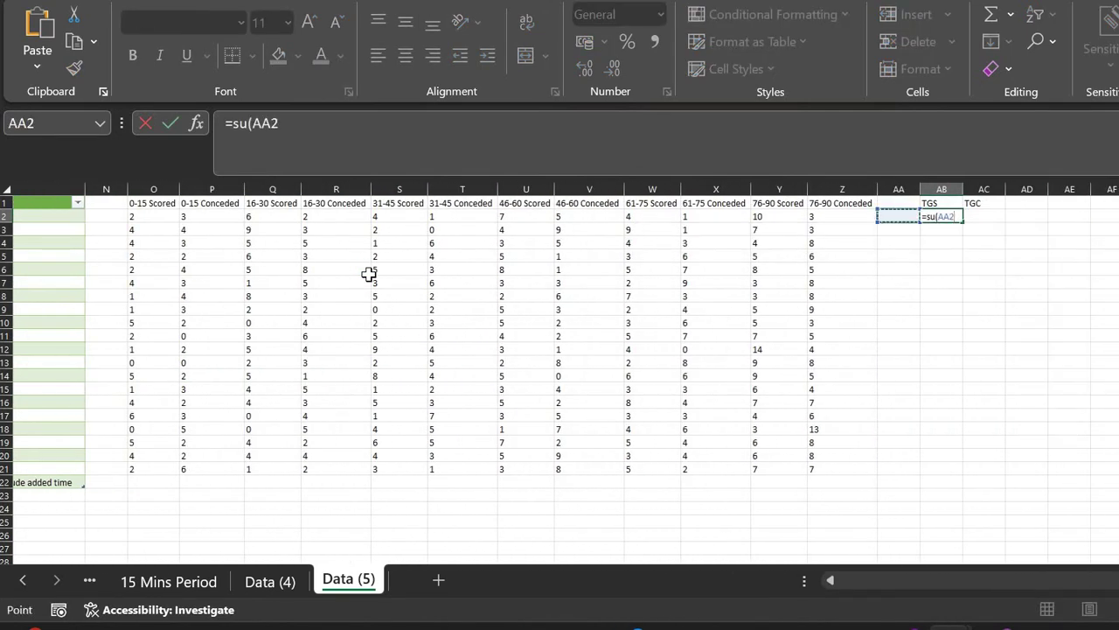
key("Right")
key("BackSpace")
key("BackSpace")
key("BackSpace")
key("BackSpace")
type("m(")
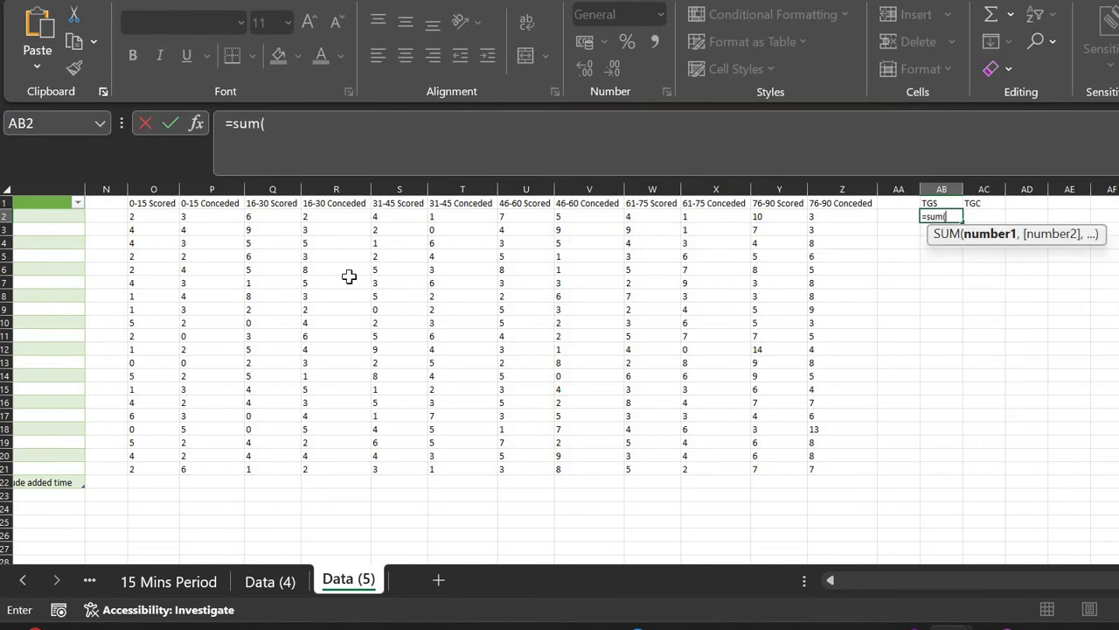
left_click(140, 219)
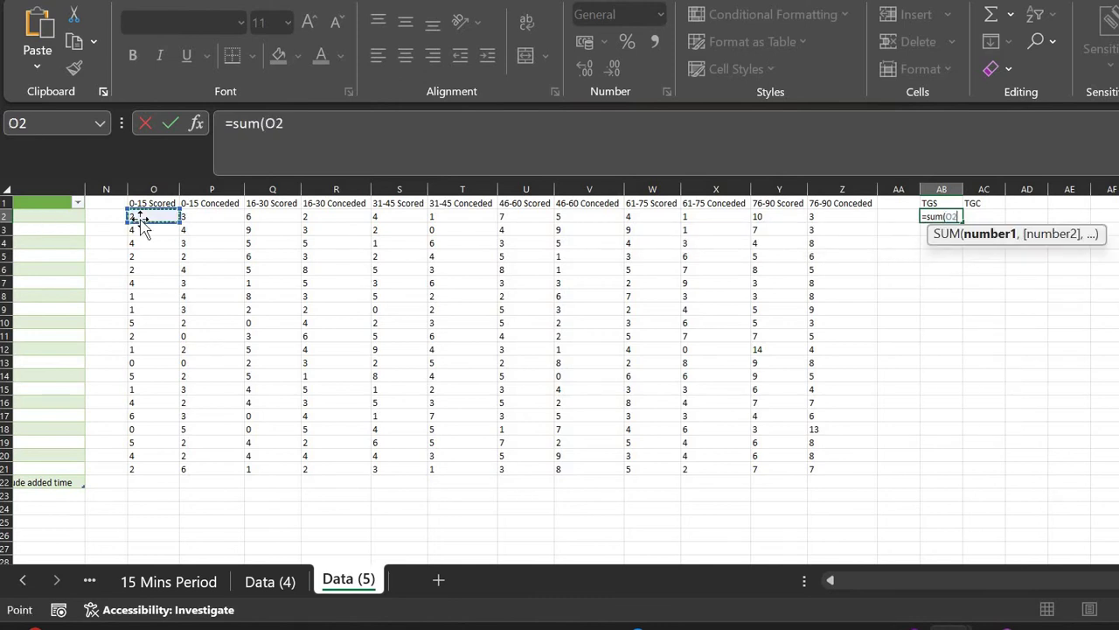
type(",")
left_click(273, 219)
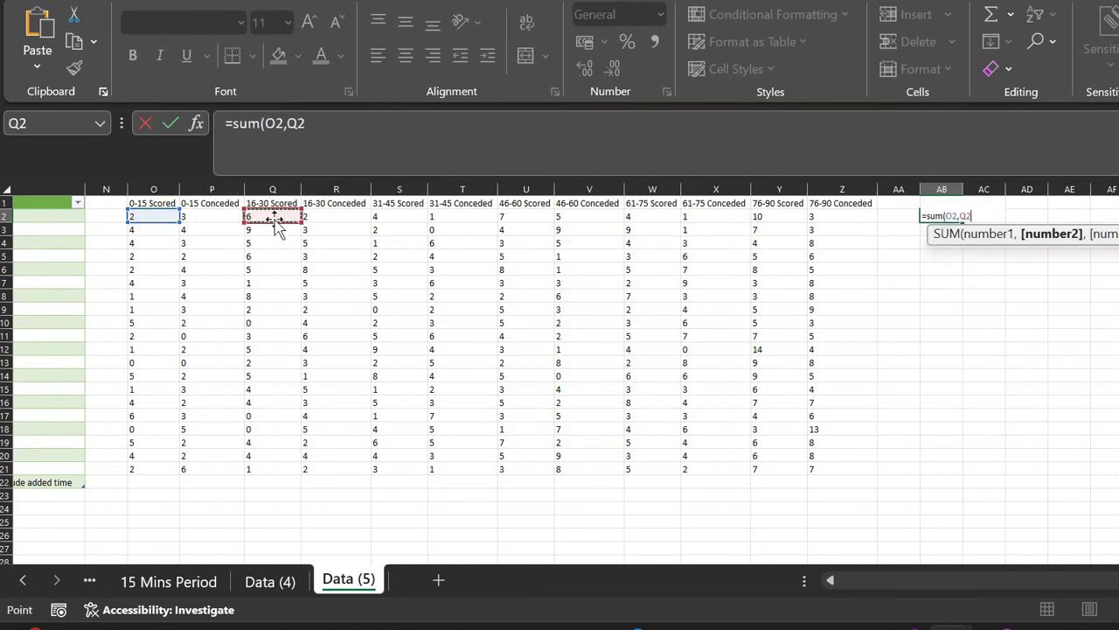
type(",")
left_click(408, 221)
type(",")
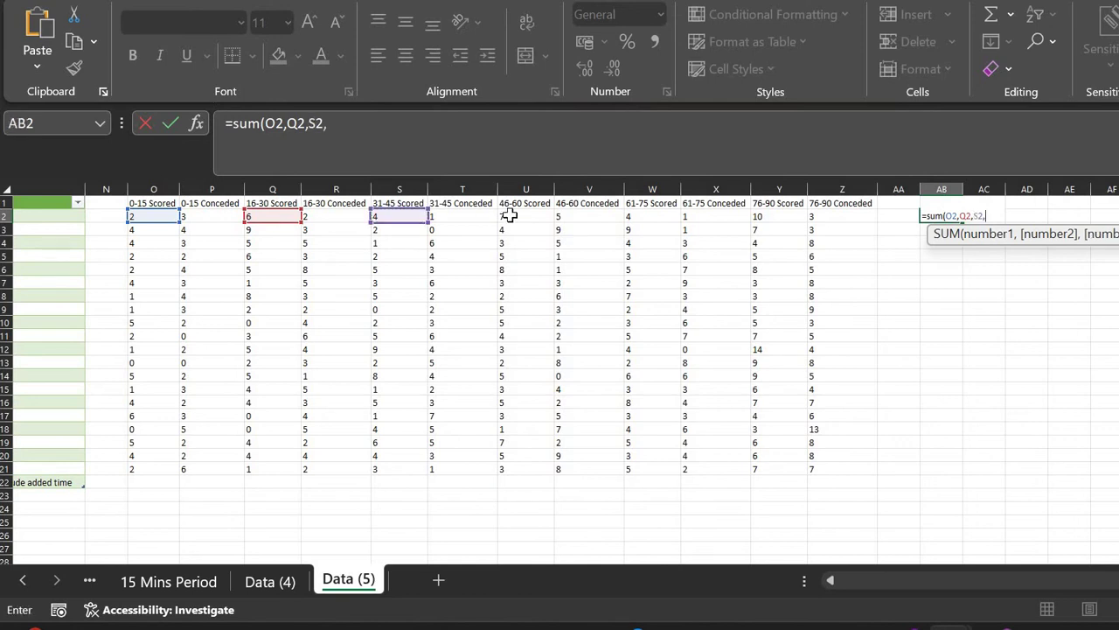
left_click(522, 217)
type(",")
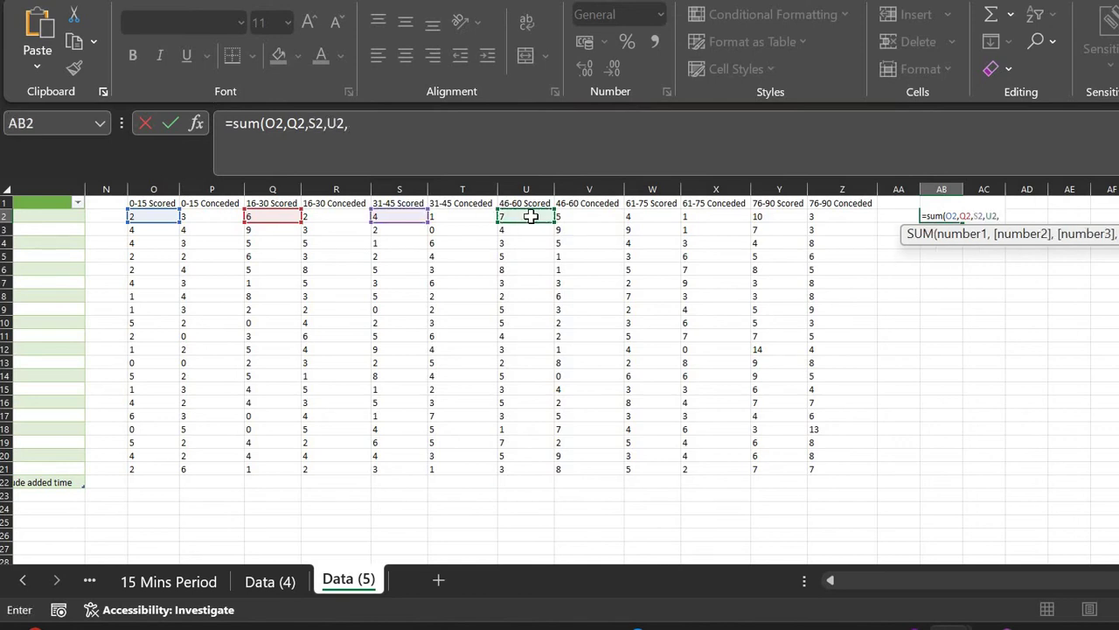
left_click(641, 217)
type(",")
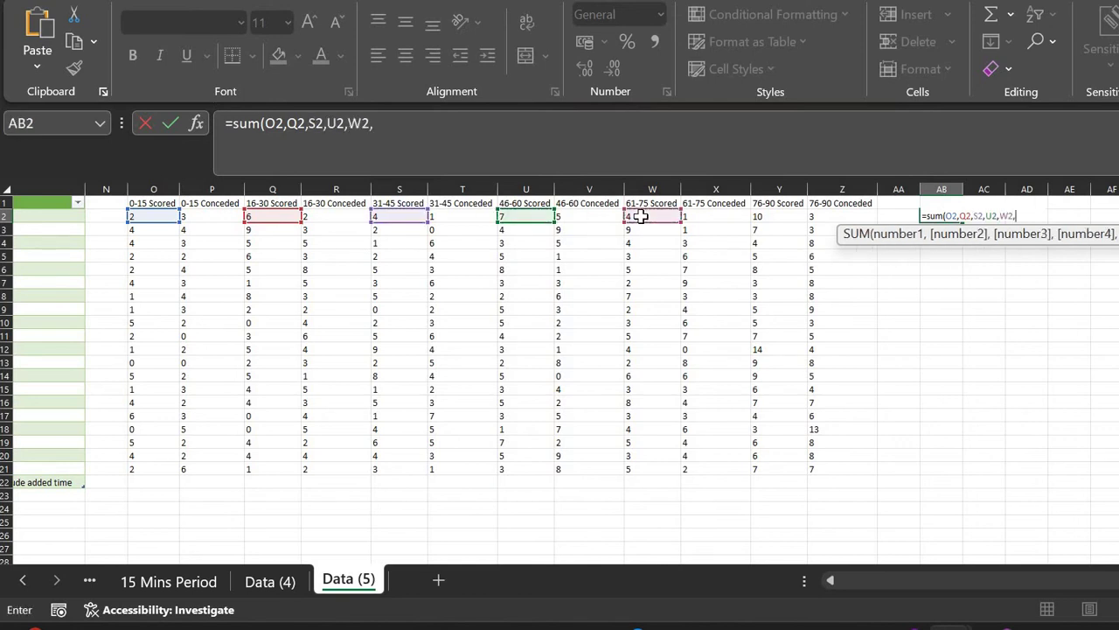
left_click(768, 219)
type(")(")
key("Return")
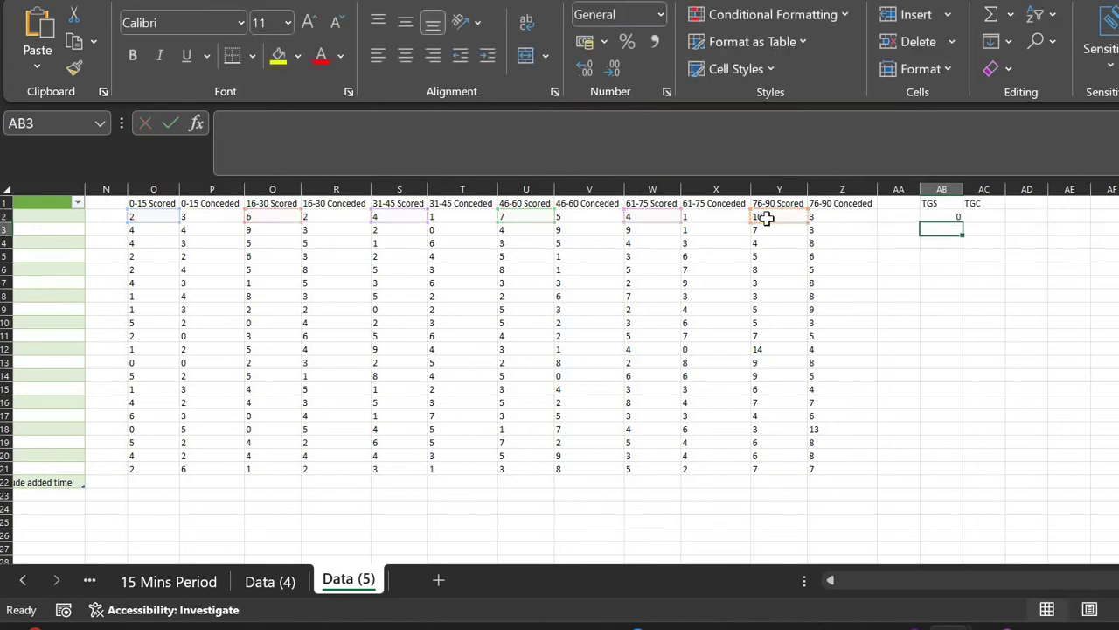
key("Up")
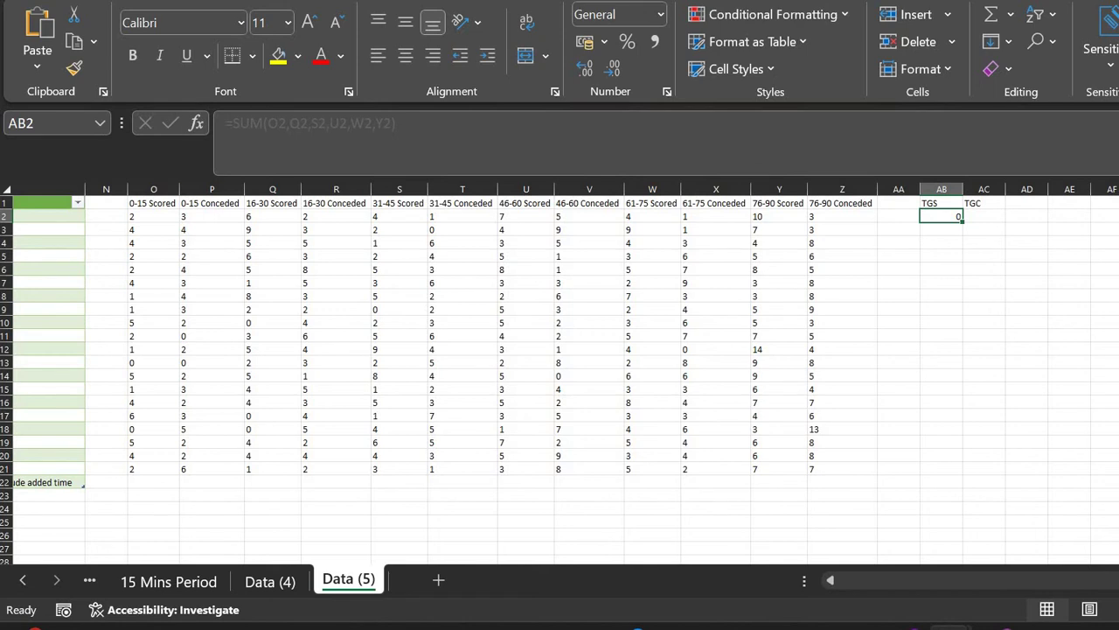
Clear the SUM formula from AB2 and the TGS and TGC headers from AB1:AC1
key("Delete")
scroll(565, 305, "left", 2)
scroll(564, 305, "right", 2)
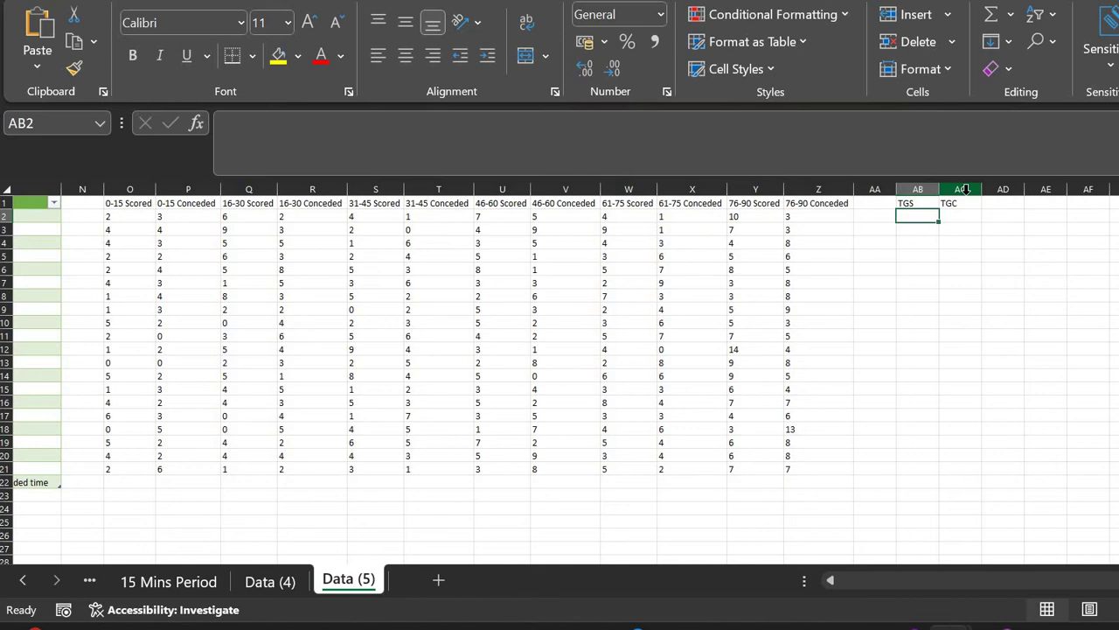
key("Up")
key("shift+Right")
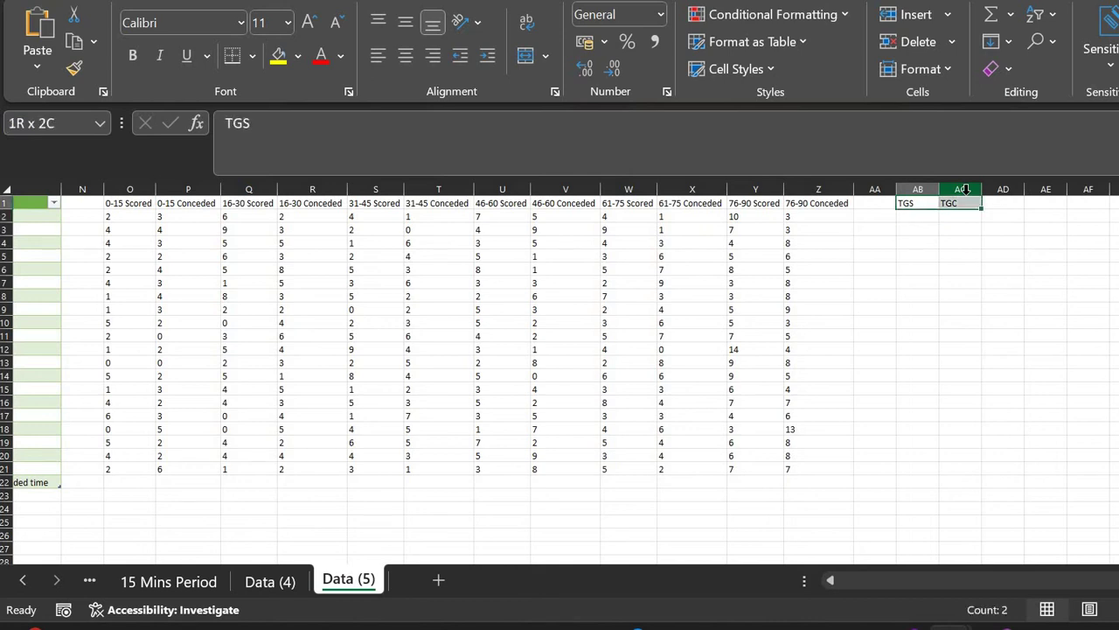
key("Delete")
Copy the twelve period headers in O1:Z1, from 0-15 Scored to 76-90 Conceded, and paste them starting at AB1
key("Left")
key("Left")
key("Left")
key("Left")
key("Left")
key("Left")
key("Left")
key("Left")
key("Left")
key("Left")
key("Left")
key("Left")
key("Left")
key("Left")
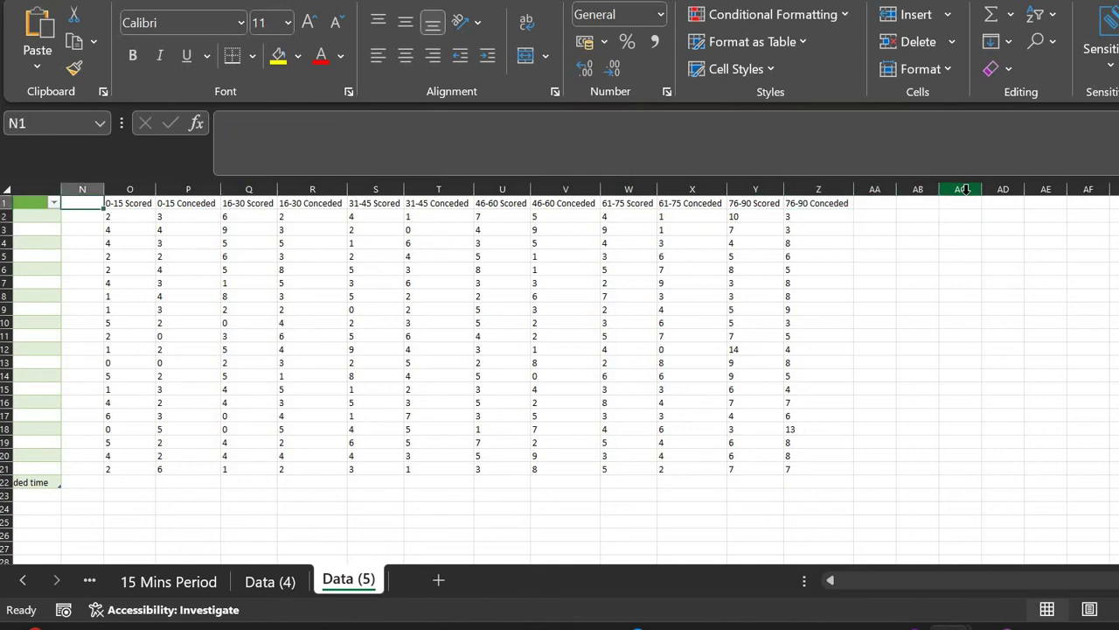
key("Right")
key("shift+Right")
key("ctrl+shift+Right")
key("ctrl+shift+Down")
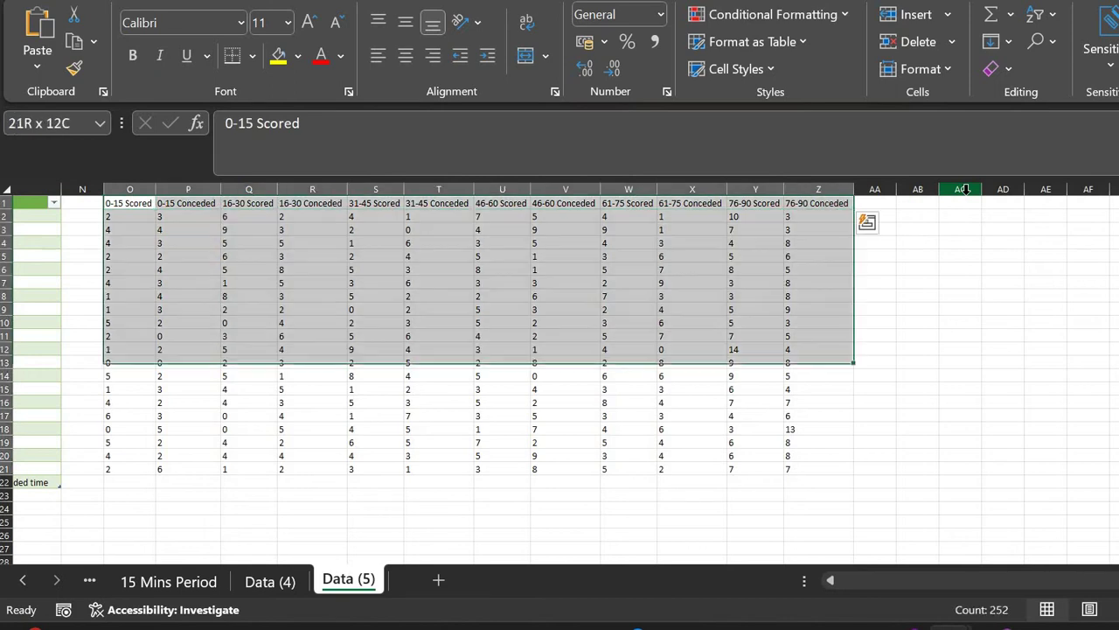
key("Up")
key("Right")
key("Left")
key("shift+Right")
key("shift+Right")
key("shift+Right")
key("shift+Right")
key("shift+Right")
key("shift+Right")
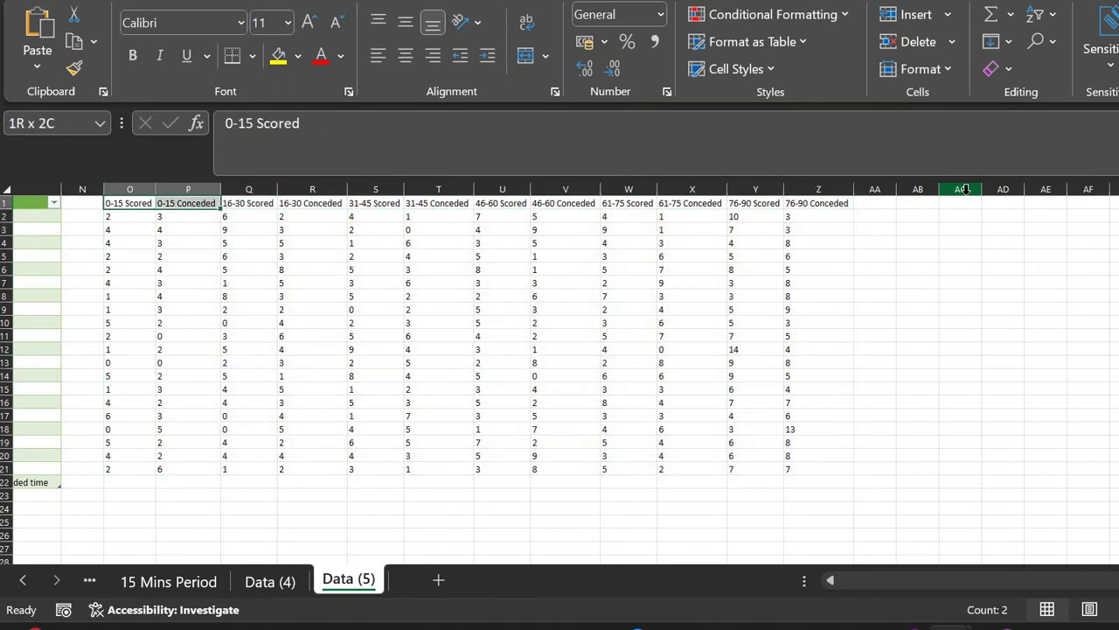
key("shift+Right")
key("shift+Right")
key("shift+Right")
key("shift+Right")
key("shift+Right")
key("shift+Right")
key("ctrl+c")
key("Right")
key("Right")
key("Right")
key("Right")
key("Right")
key("Right")
key("Right")
key("Right")
key("Right")
key("Right")
key("Right")
key("Right")
key("Right")
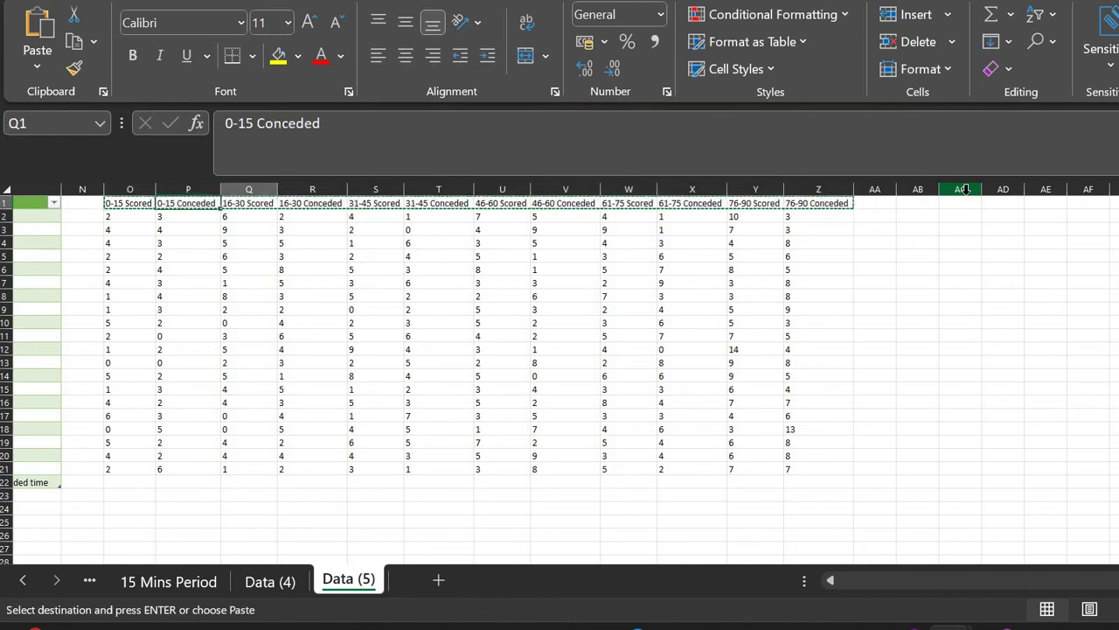
key("ctrl+v")
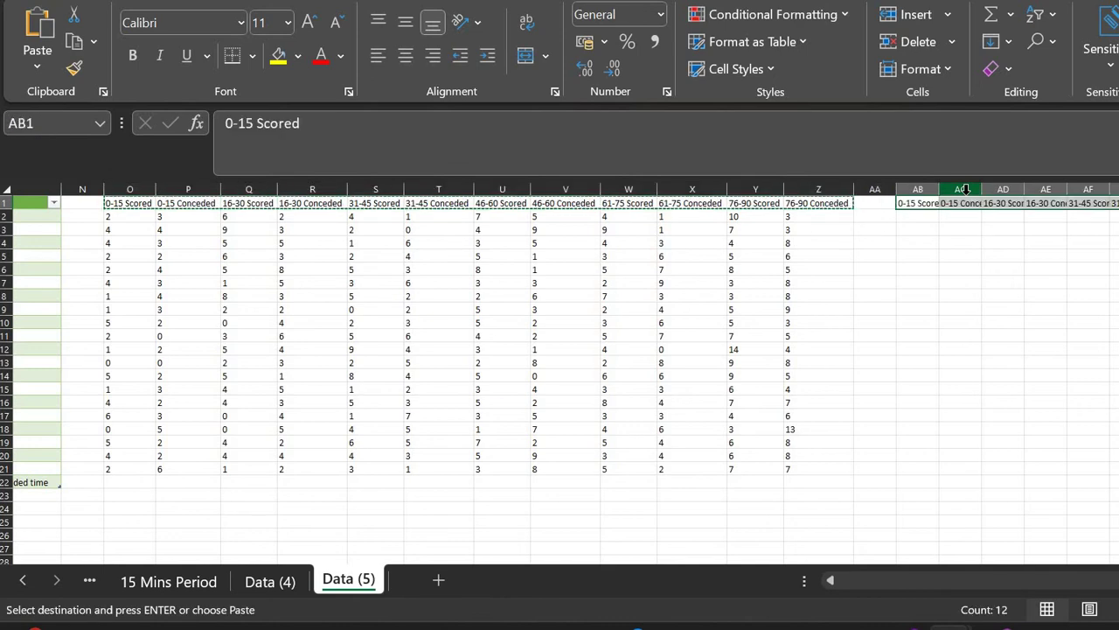
Enter =VALUE(O2) in AB2 to convert the first team's 0-15 Scored text into a number
key("Down")
scroll(915, 255, "right", 1)
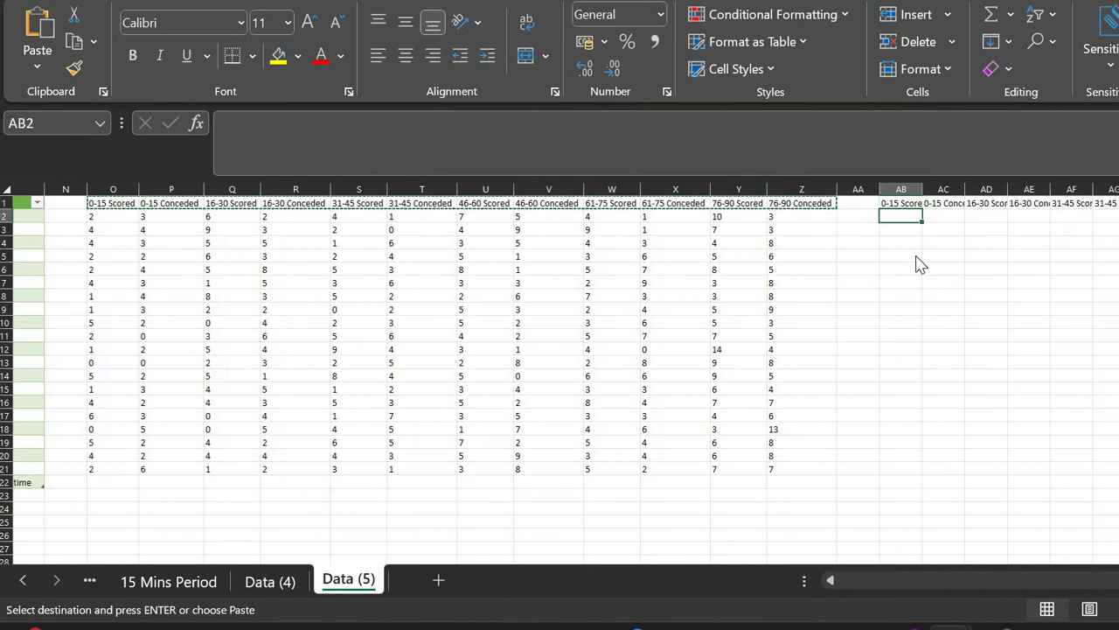
type("=value(")
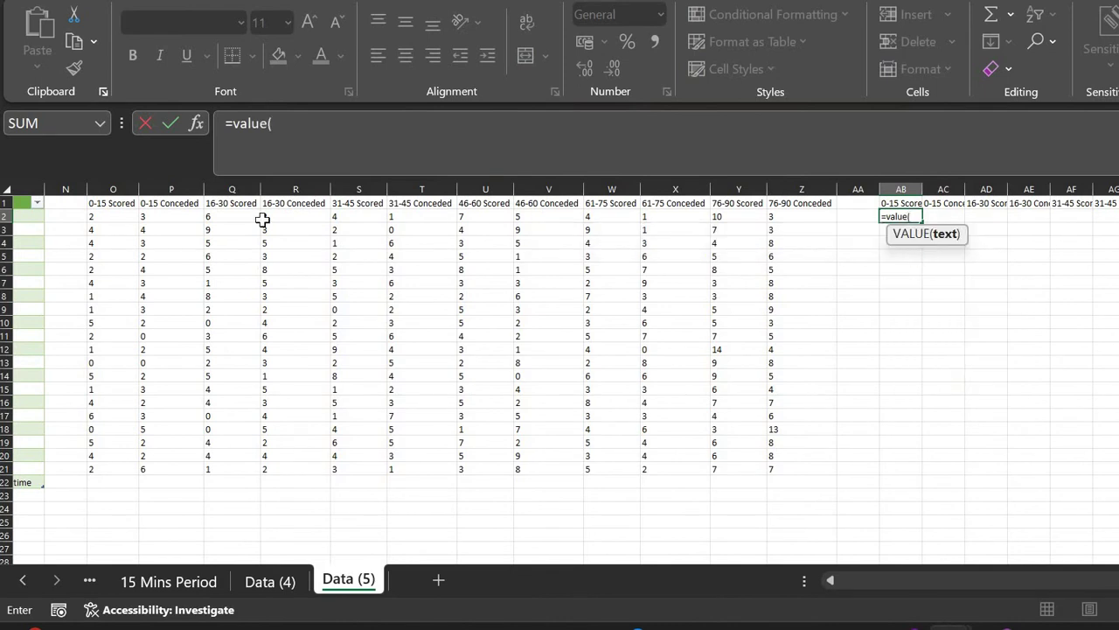
left_click(114, 217)
key("Return")
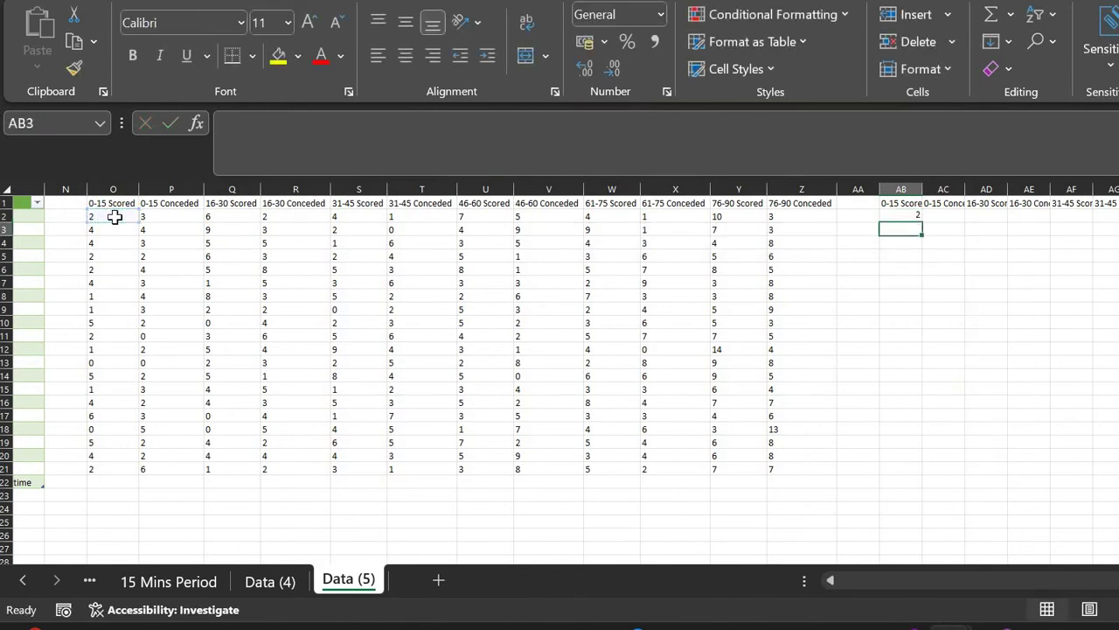
Fill the VALUE formula from AB2 down through row 21 and across to column AM
key("Up")
scroll(869, 299, "right", 5)
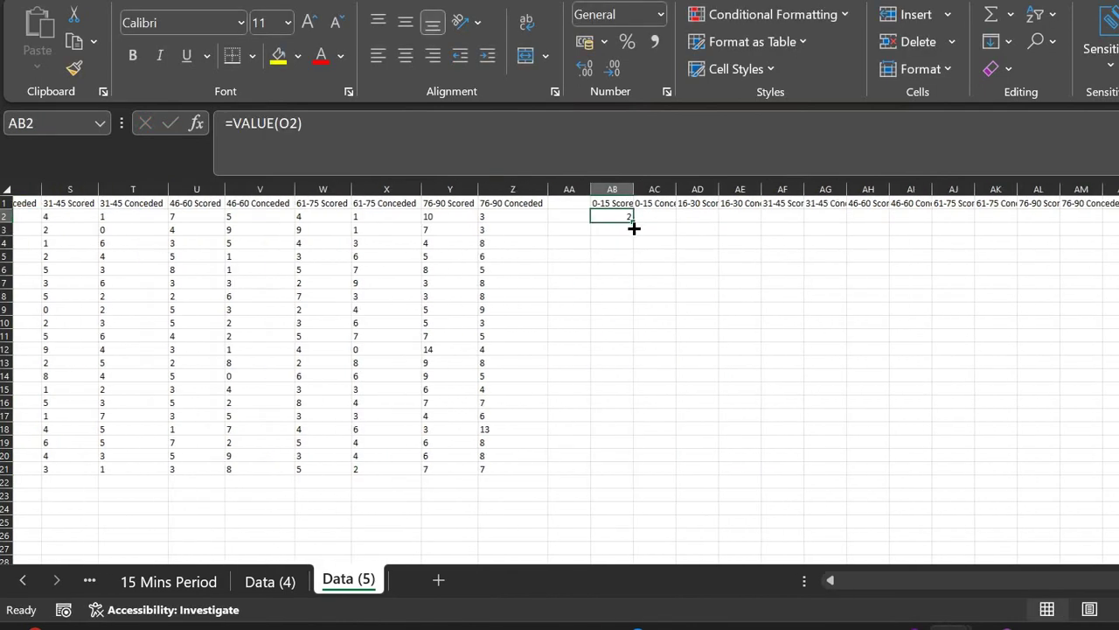
left_click_drag(634, 223, 1108, 450)
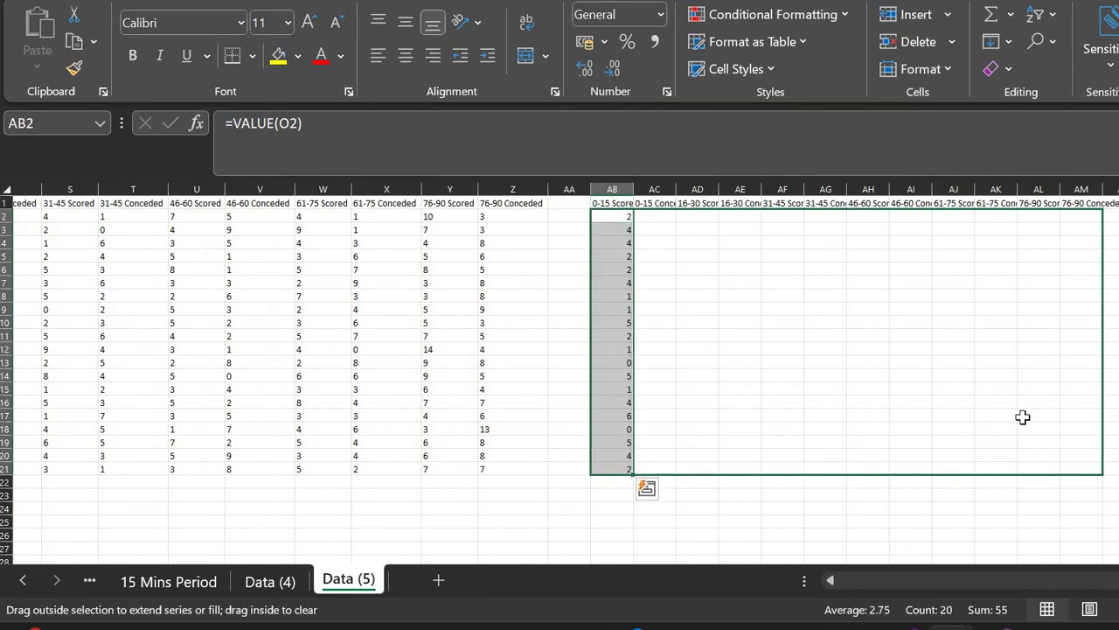
left_click_drag(1023, 417, 1014, 413)
scroll(1012, 412, "right", 3)
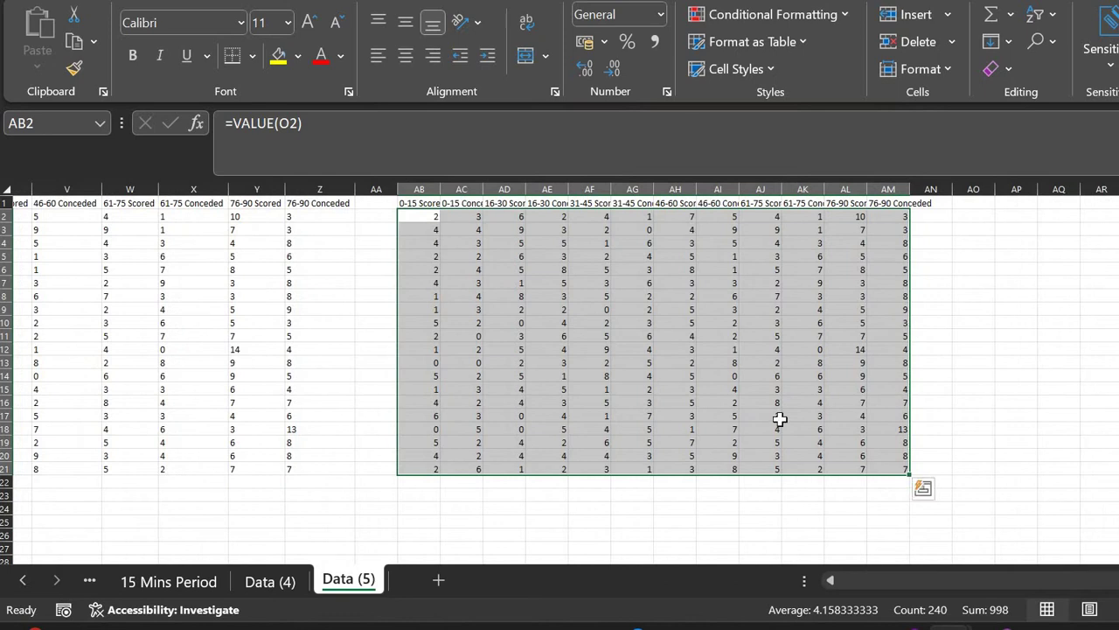
Enter the column headers TGS in AO1 and TGC in AP1
left_click(982, 218)
key("Up")
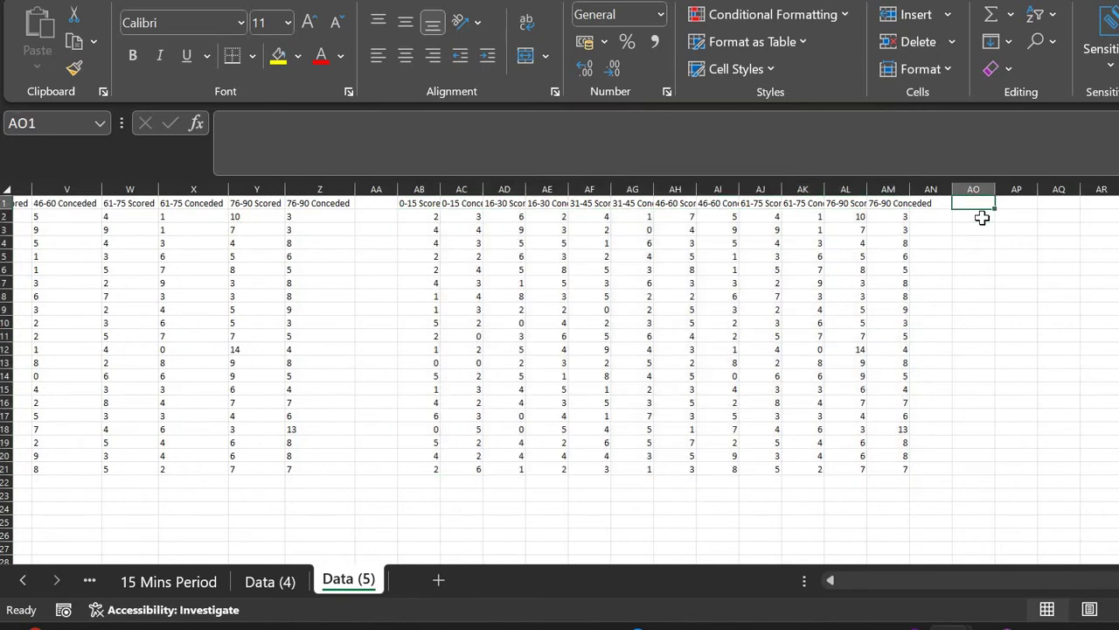
type("TGS")
key("Tab")
type("TGV")
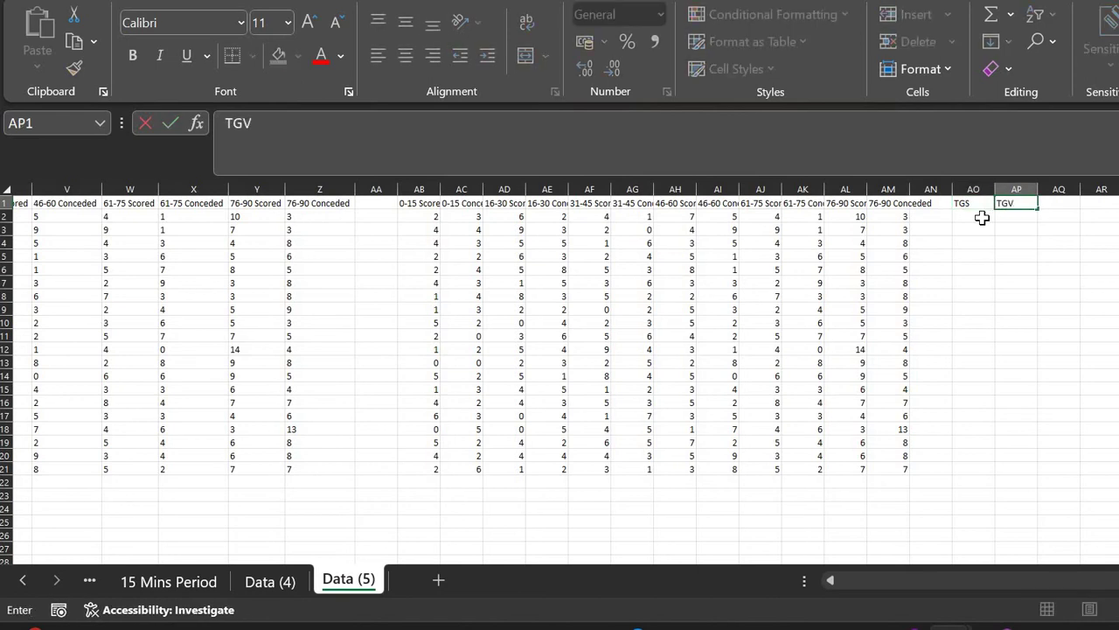
key("Return")
Total the first team's scored goals in AO2 with =SUM(AB2,AD2,AF2,AH2,AJ2,AL2)
key("Left")
key("Left")
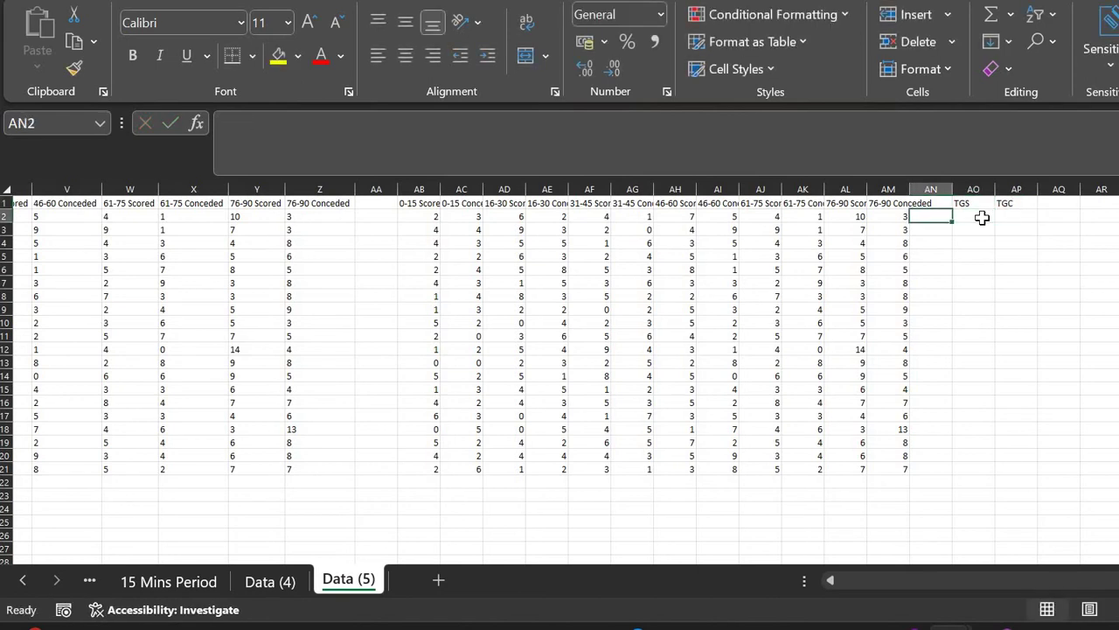
key("Right")
type("=sum(")
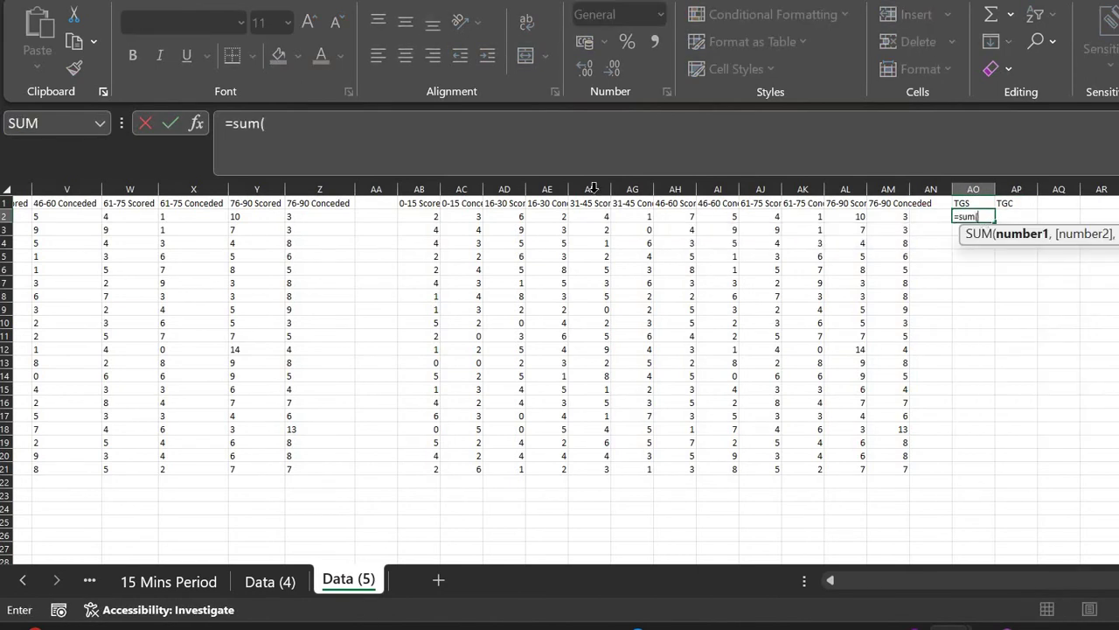
left_click(423, 216)
type(",")
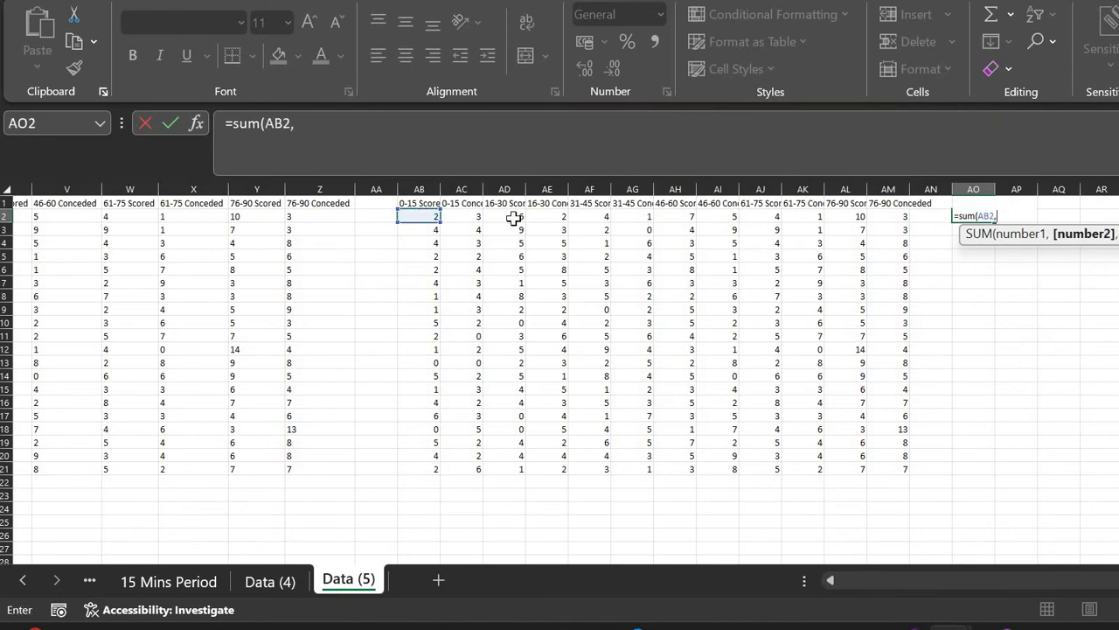
left_click(516, 218)
type(",")
left_click(591, 217)
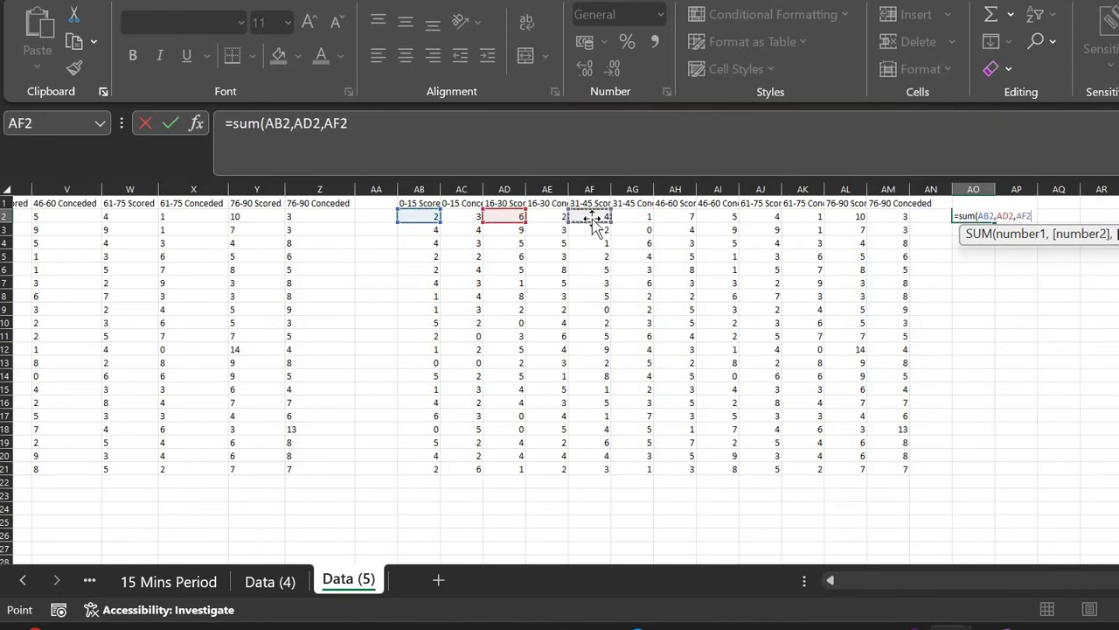
type(",")
left_click(673, 217)
type(",")
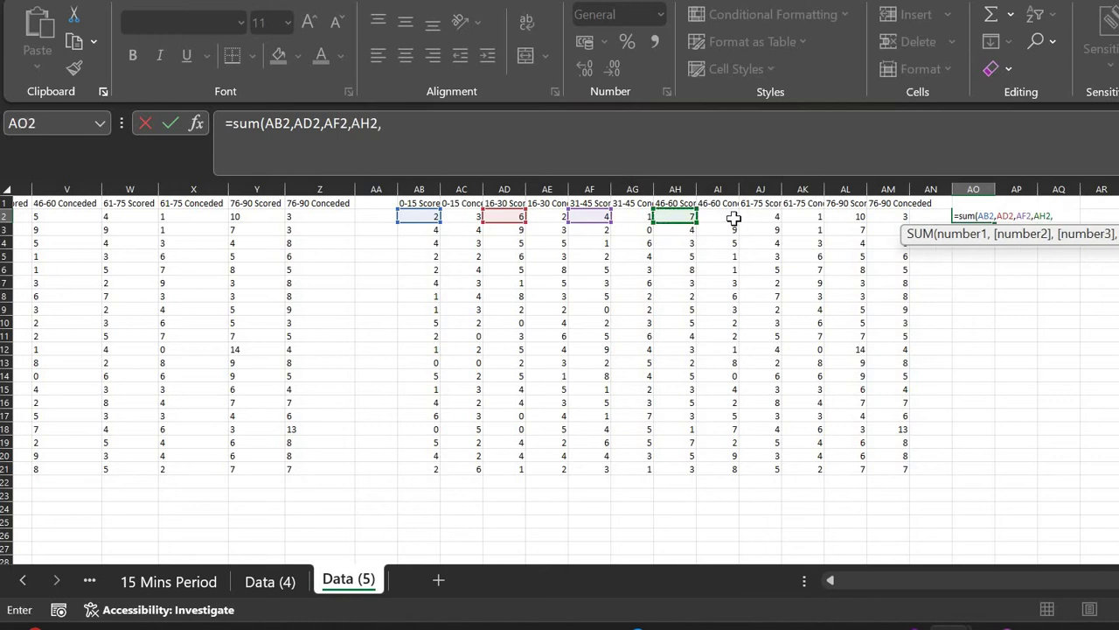
left_click(760, 217)
type(",")
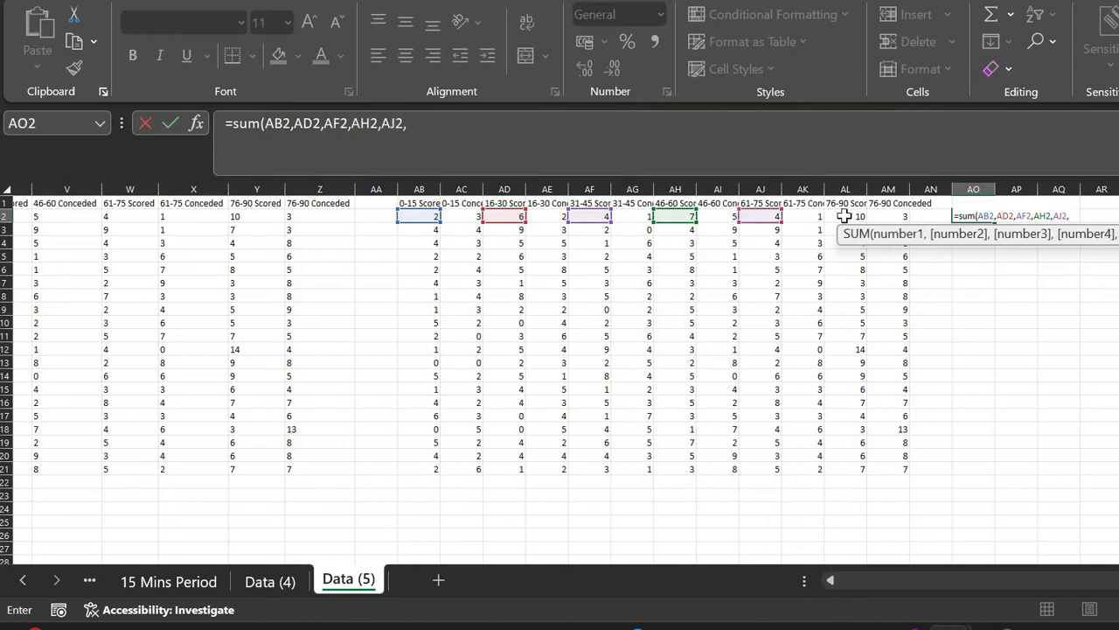
left_click(844, 217)
type(")")
key("Return")
Fill the TGS formula down through AO21 and copy it from AO2 across into AP2 to total the conceded goals
key("Up")
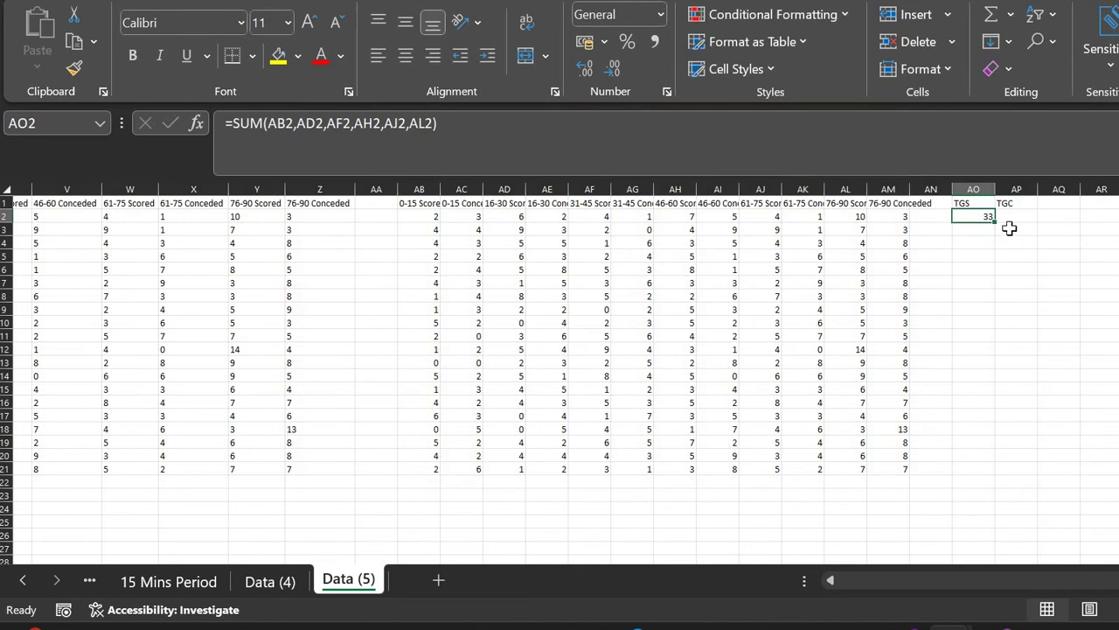
left_click_drag(999, 226, 989, 470)
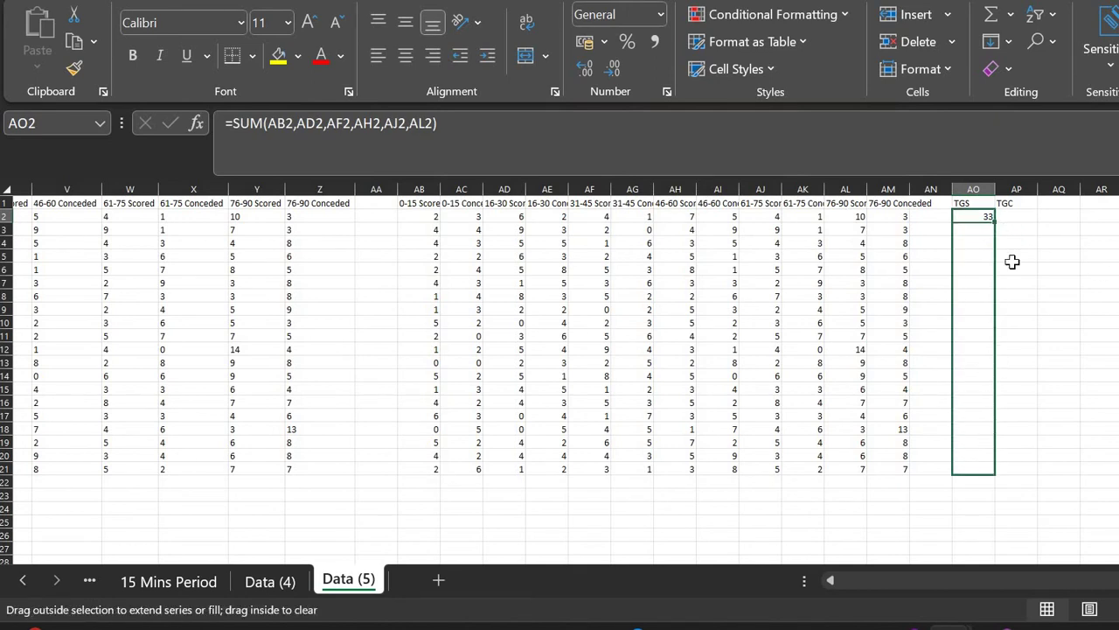
left_click(992, 218)
left_click_drag(995, 222, 1041, 229)
left_click(1016, 217)
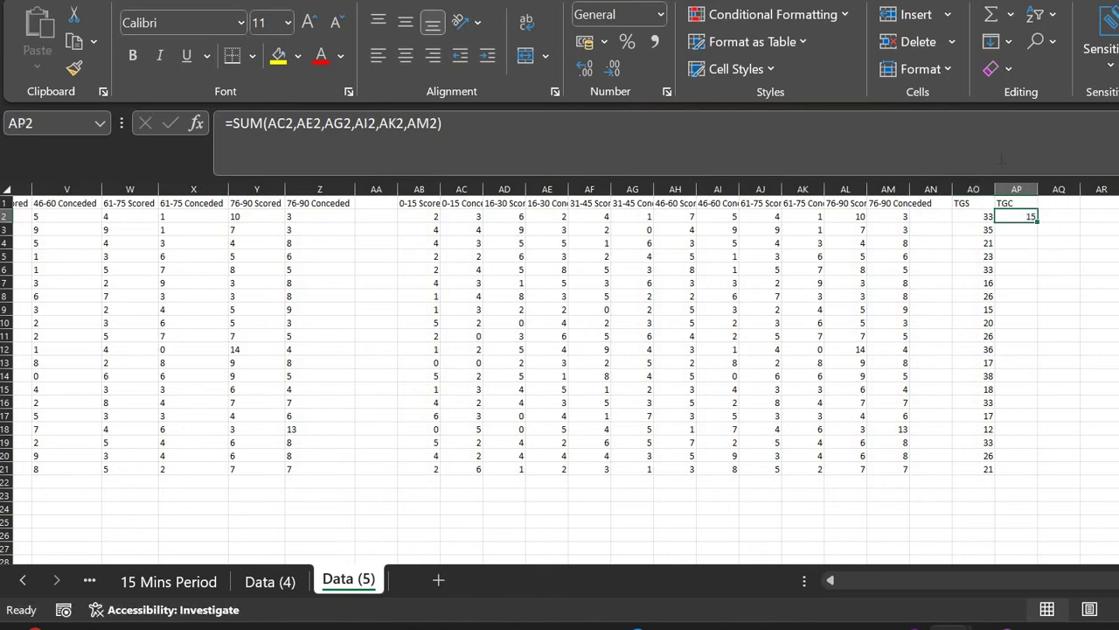
Fill the TGC formula from AP2 down through AP21
key("F2")
key("Escape")
double_click(1039, 225)
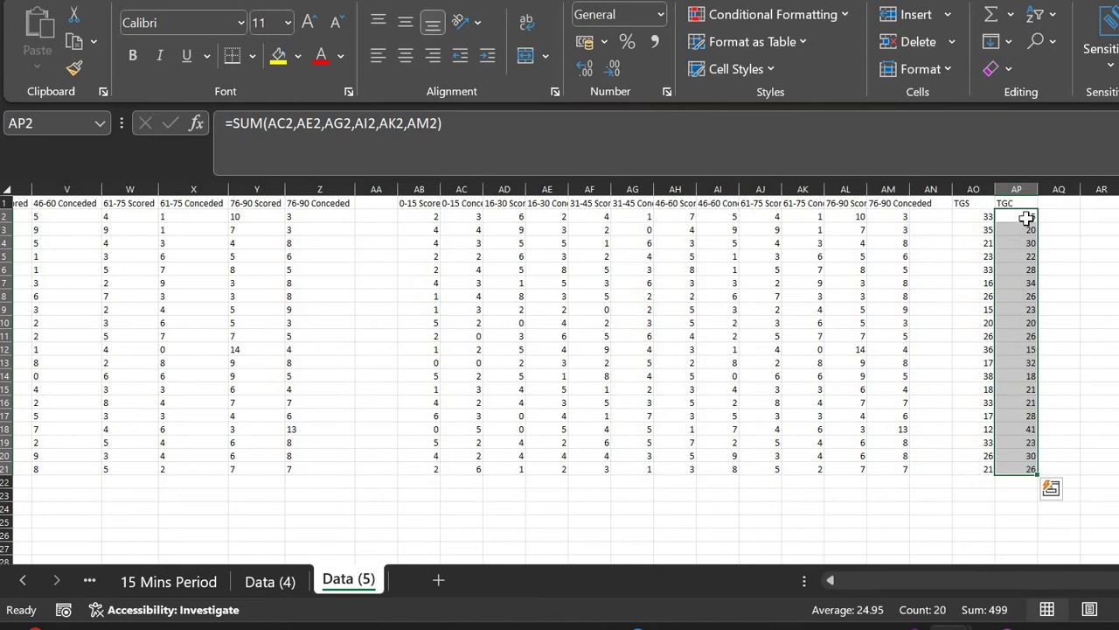
left_click(1027, 219)
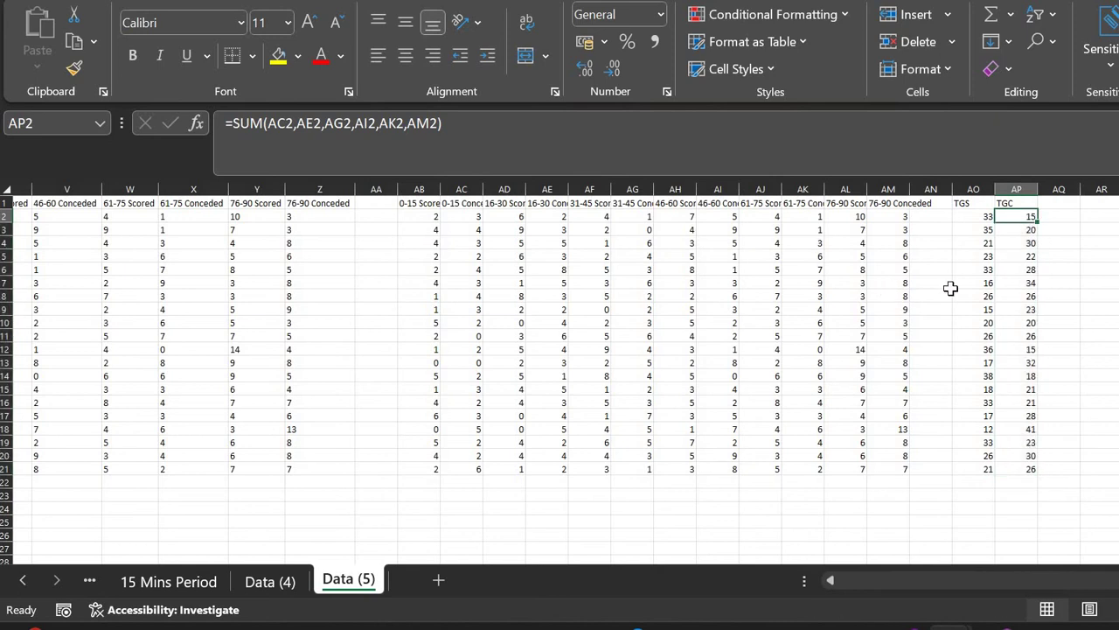
Switch to the Premier League goals-per-15-minutes web page, check Arsenal's first- and second-half totals against TGS and TGC, and return to the workbook
key("alt+Tab")
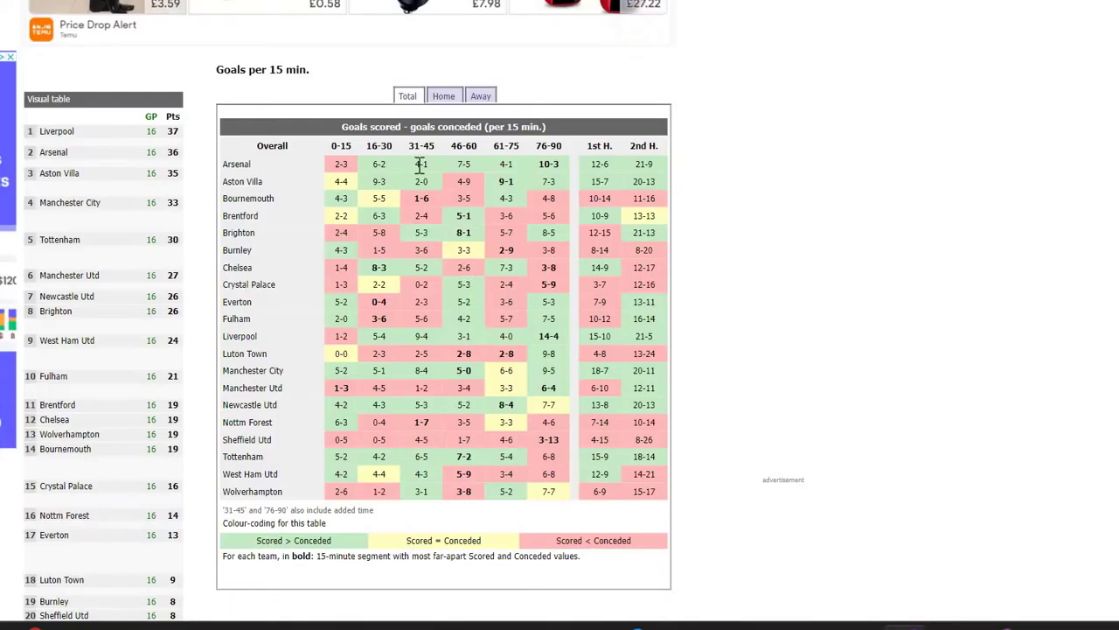
scroll(420, 164, "up", 2)
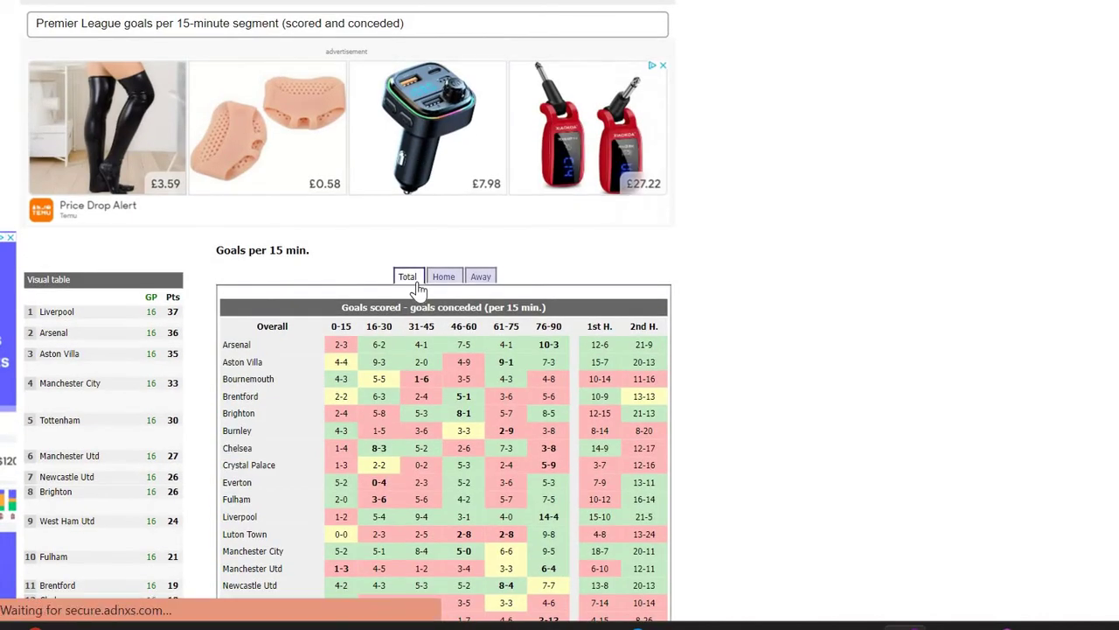
scroll(420, 291, "down", 3)
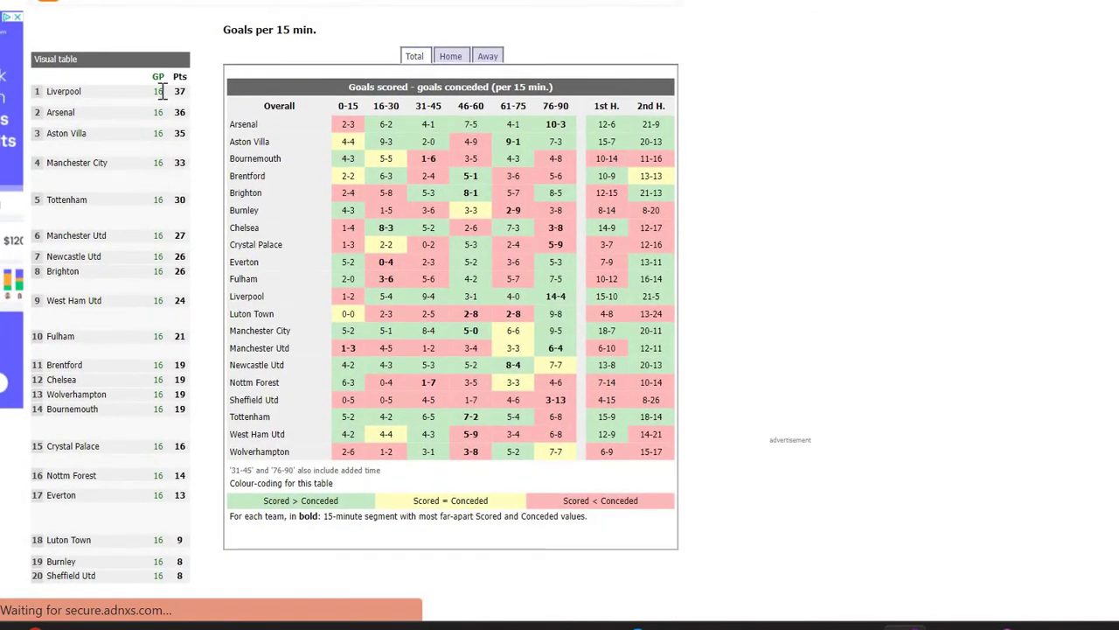
scroll(145, 170, "down", 3)
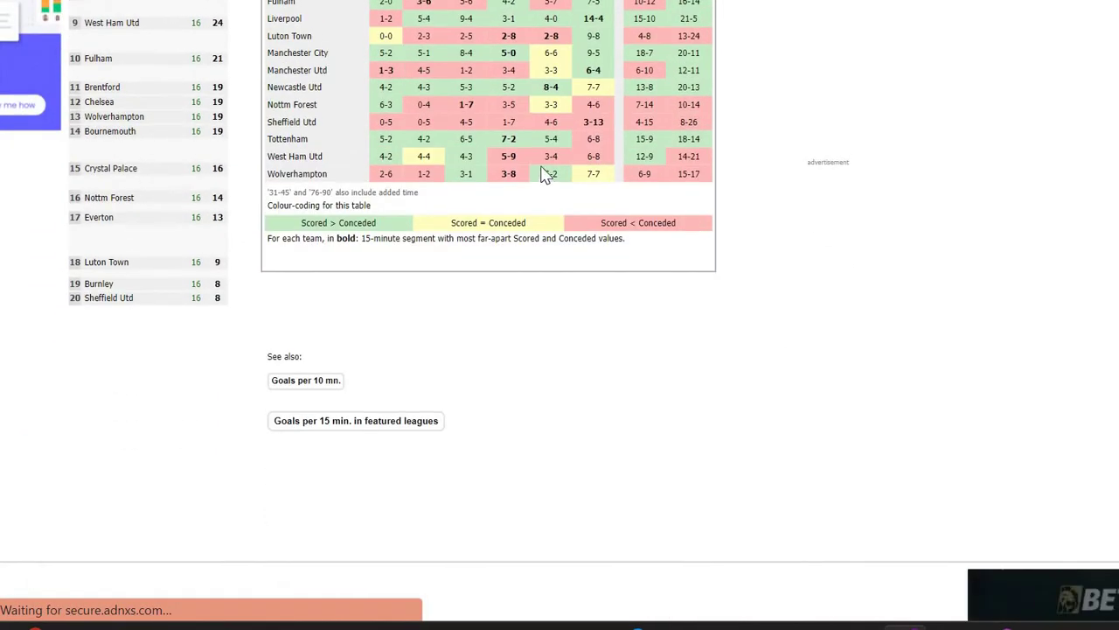
scroll(717, 125, "up", 1)
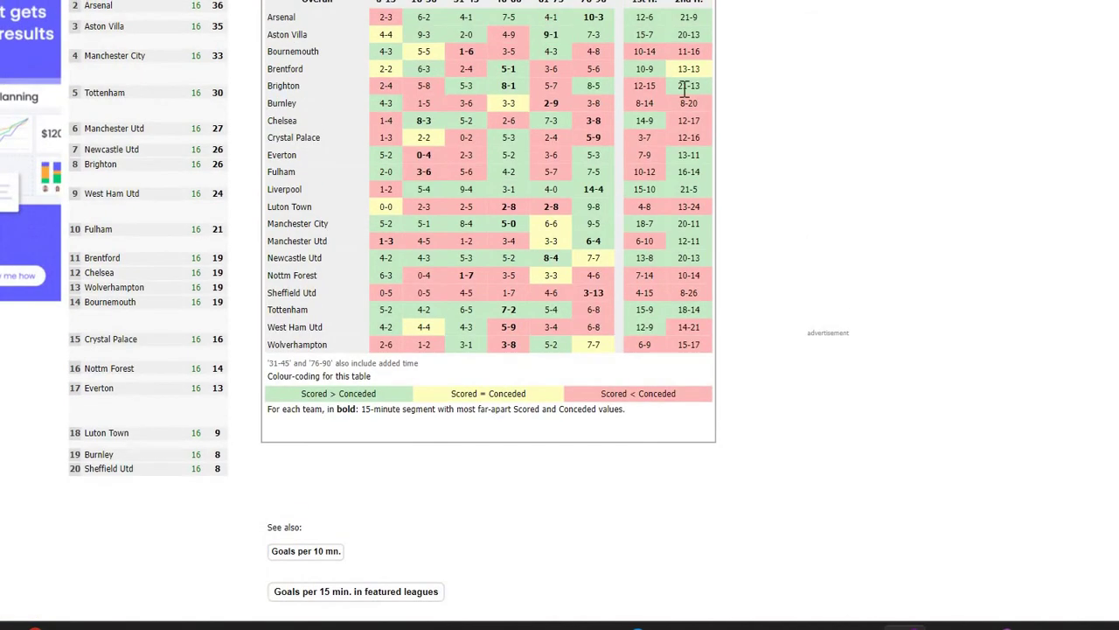
scroll(656, 55, "up", 1)
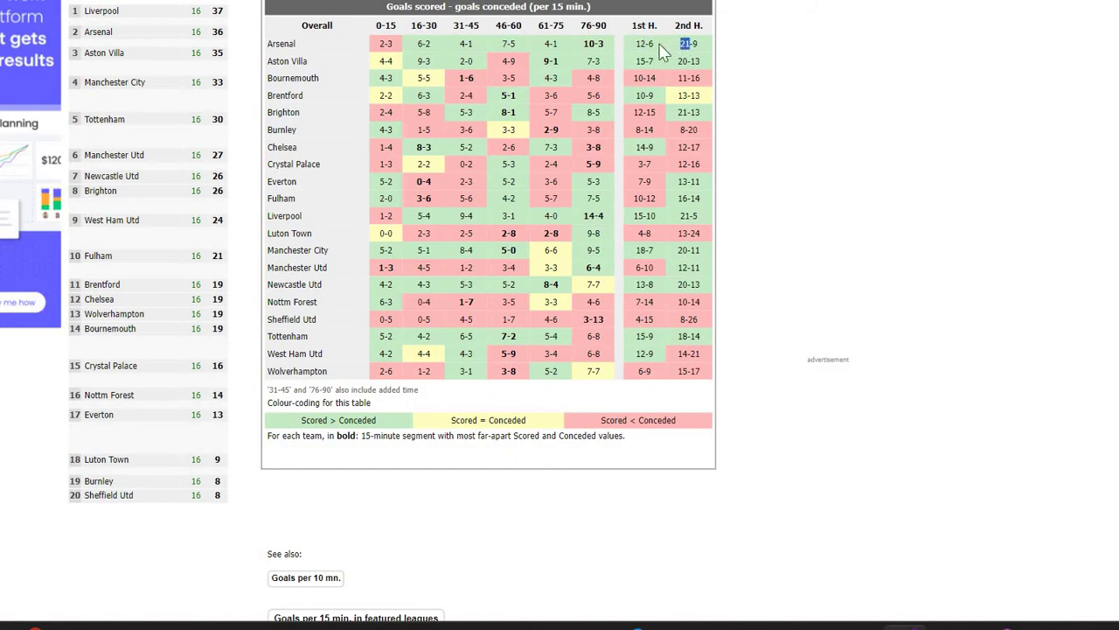
left_click(952, 627)
left_click(1038, 552)
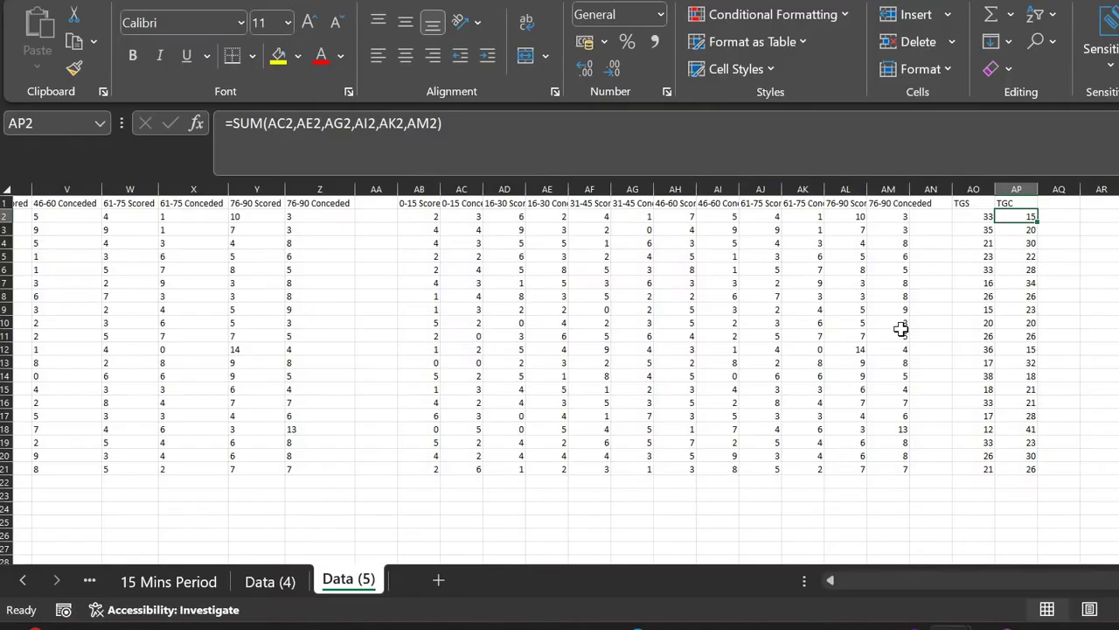
Copy the period scored and conceded headers from AB1:AM1 and paste them starting at AR1
scroll(901, 328, "right", 6)
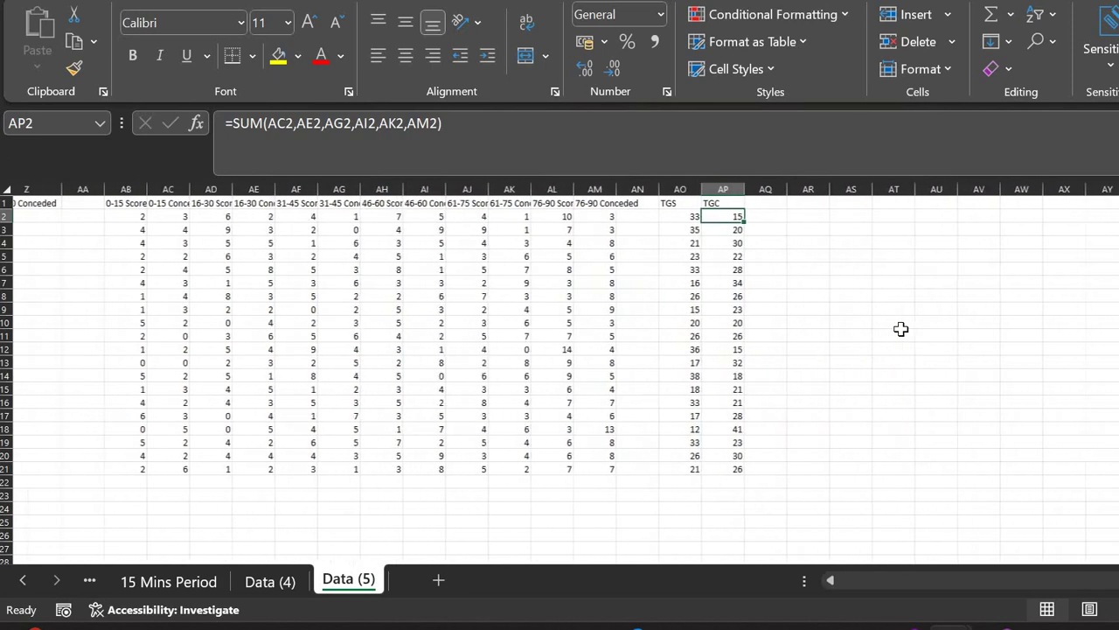
left_click(739, 216)
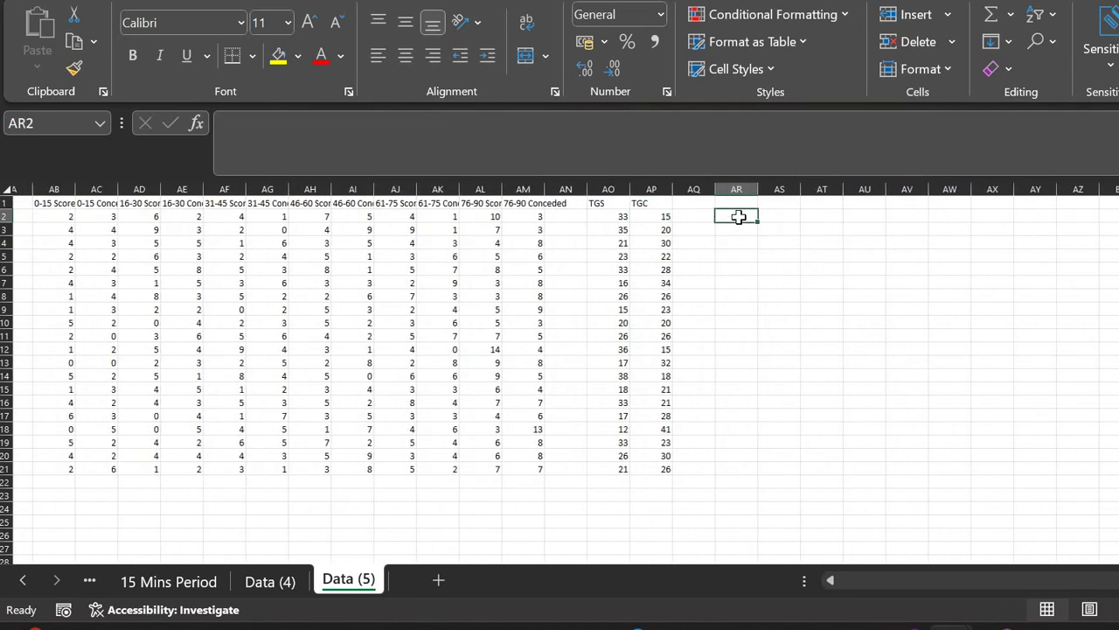
key("Up")
key("Left")
key("Left")
key("Left")
key("Left")
key("Left")
key("Left")
key("Left")
key("Left")
key("Left")
key("Left")
key("Left")
key("Left")
key("Left")
key("Left")
key("Left")
key("Left")
key("shift+Right")
key("shift+Right")
key("shift+Right")
key("shift+Right")
key("shift+Right")
key("shift+Right")
key("shift+Right")
key("shift+Right")
key("shift+Right")
key("shift+Right")
key("shift+Right")
key("shift+Right")
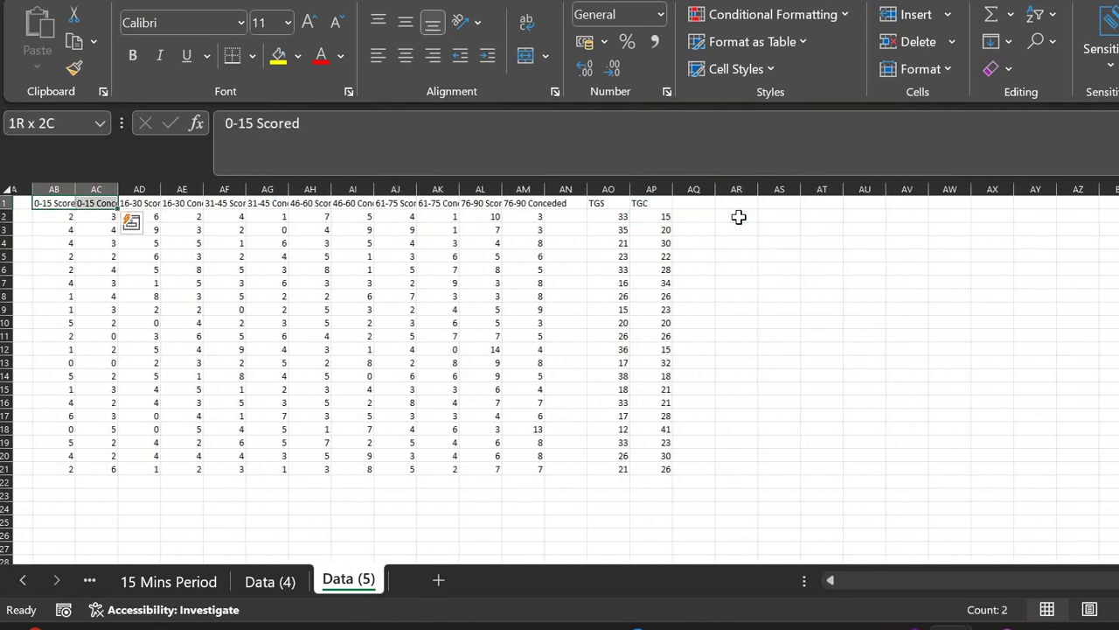
key("shift+Left")
key("ctrl+c")
left_click(739, 202)
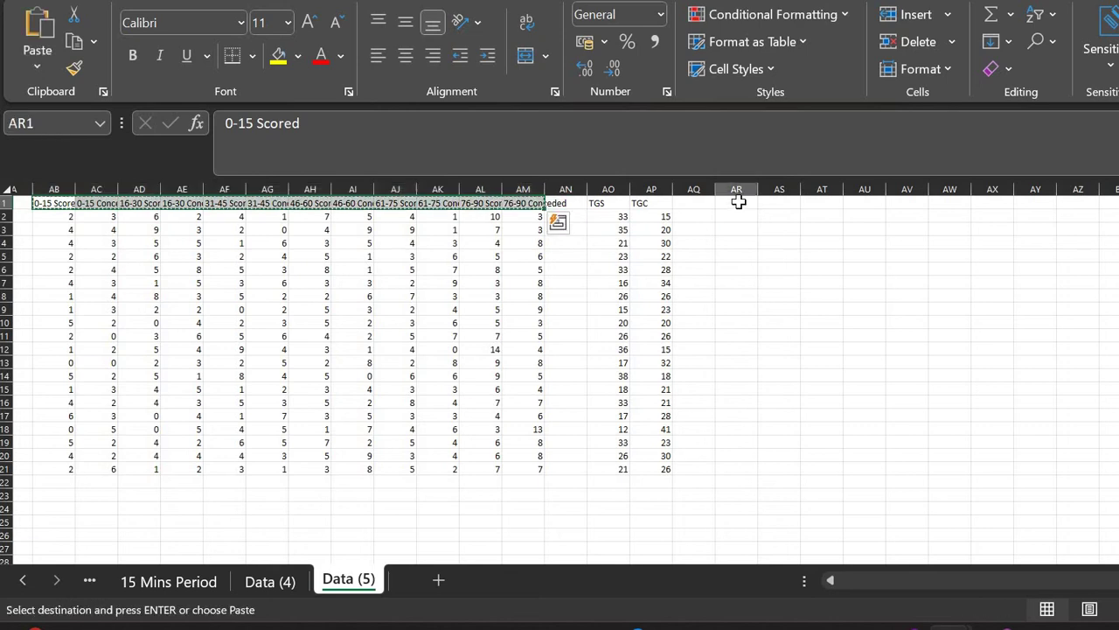
key("ctrl+v")
left_click(737, 202)
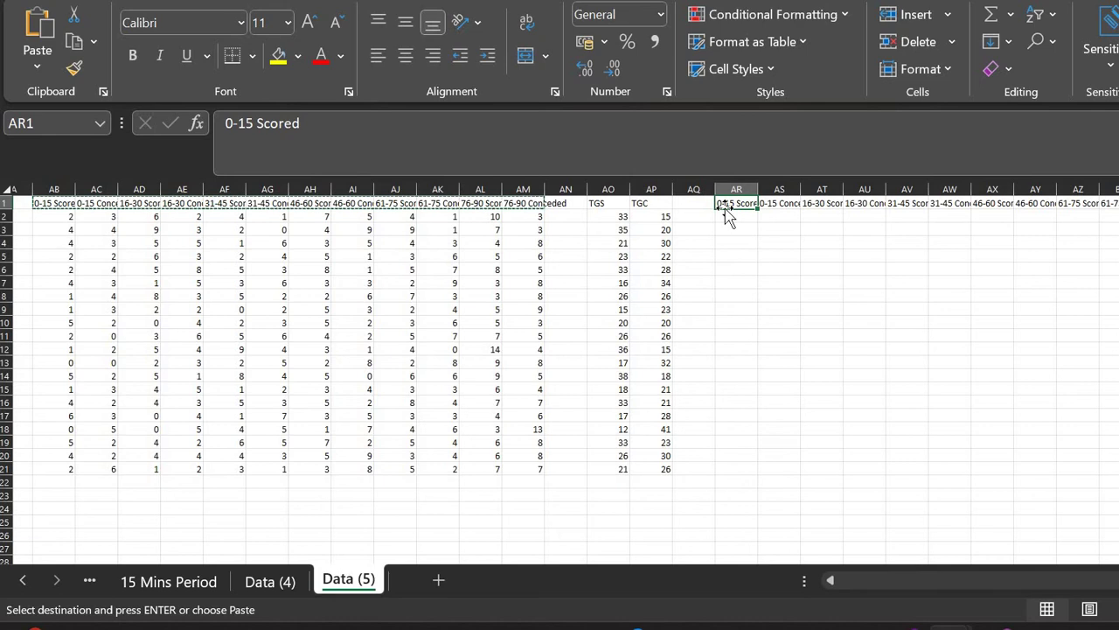
Divide the first team's 0-15 scored goals by its TGS in AR2 with =AB2/AO2 and fill down through AR21
scroll(565, 269, "right", 4)
key("Down")
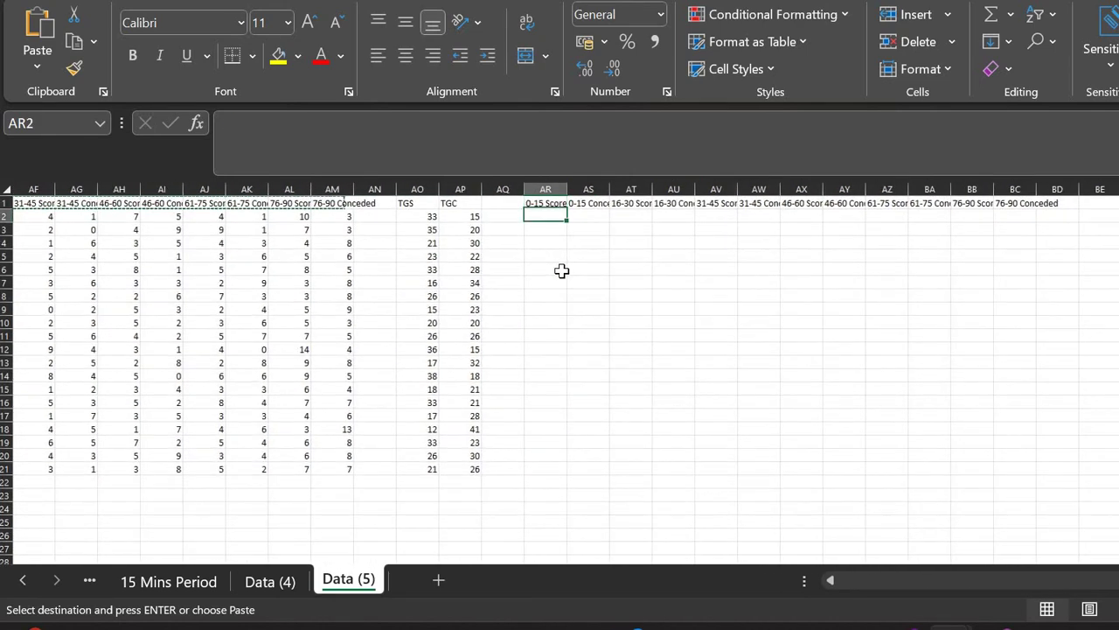
type("=")
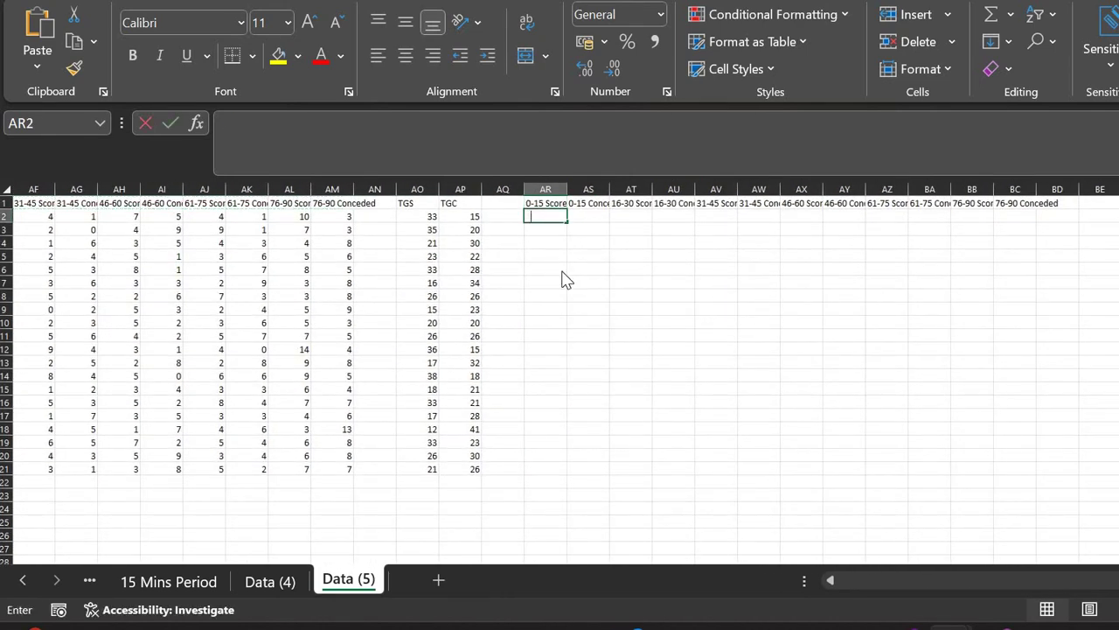
scroll(561, 271, "left", 5)
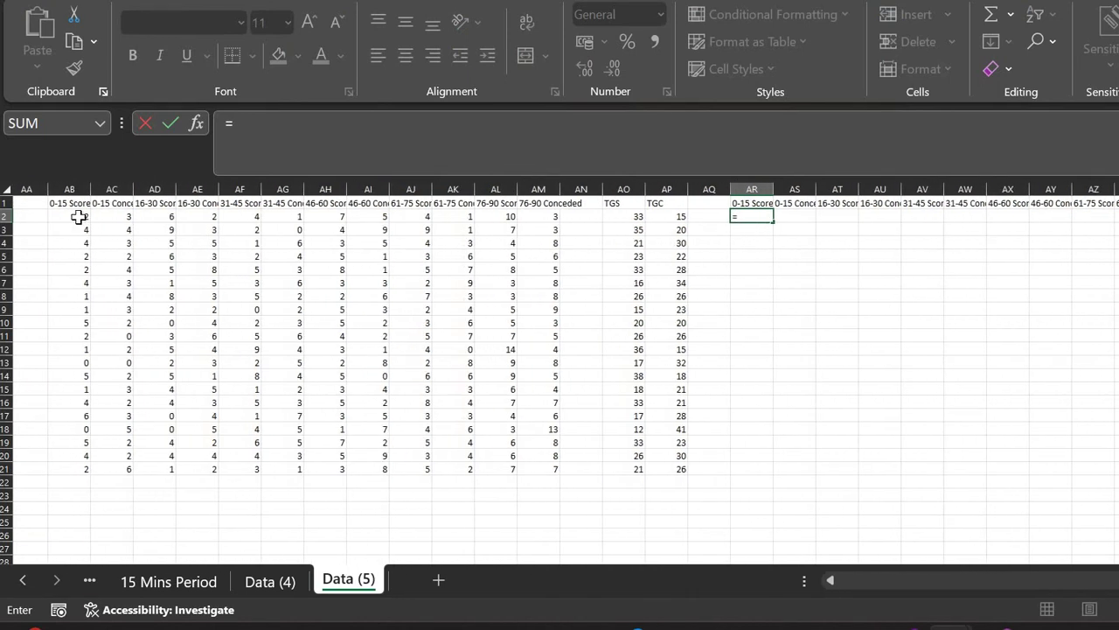
left_click(79, 217)
type("/")
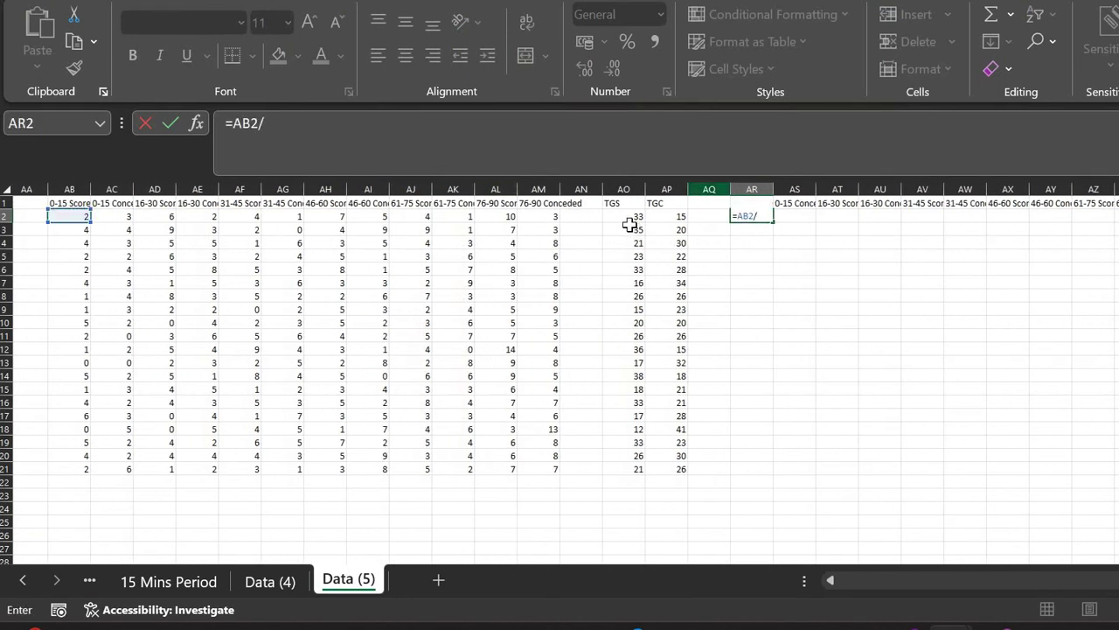
left_click(629, 217)
key("Return")
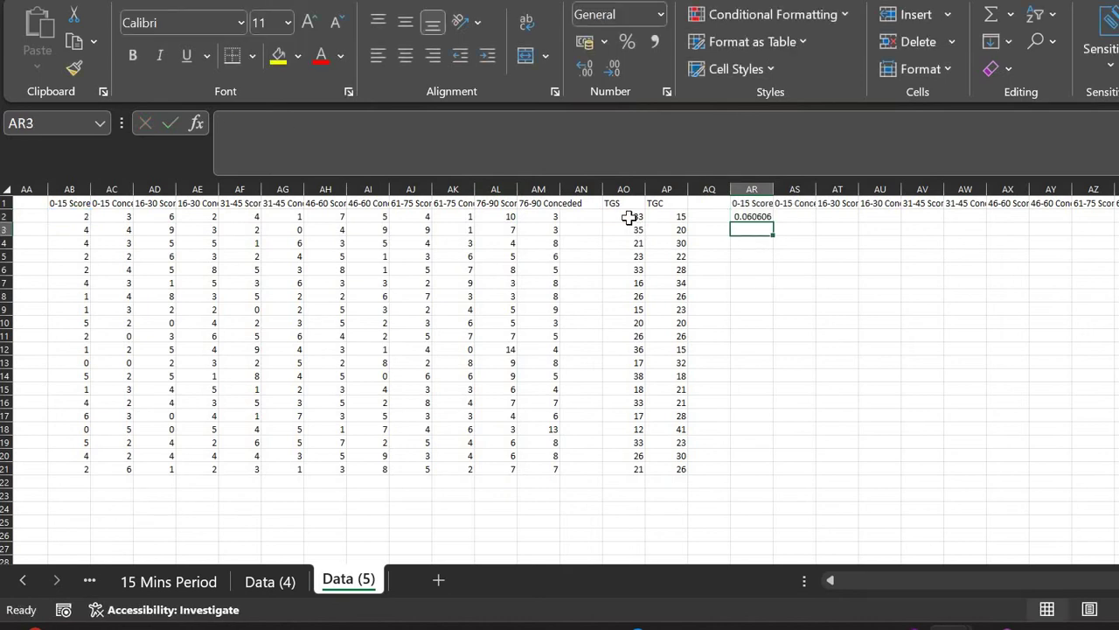
key("Up")
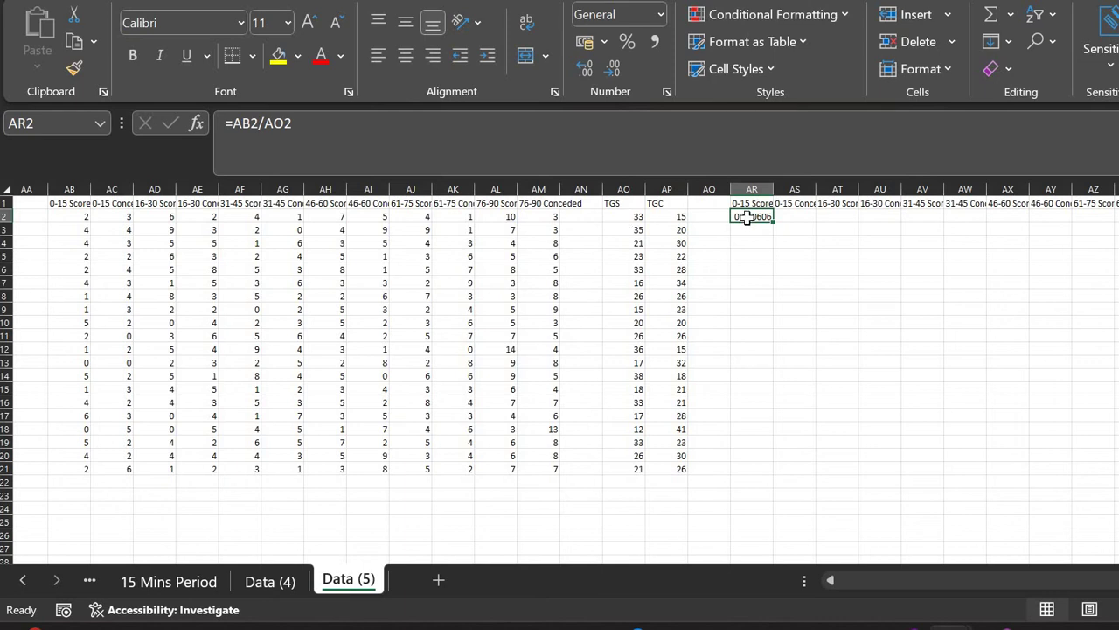
left_click_drag(774, 223, 770, 476)
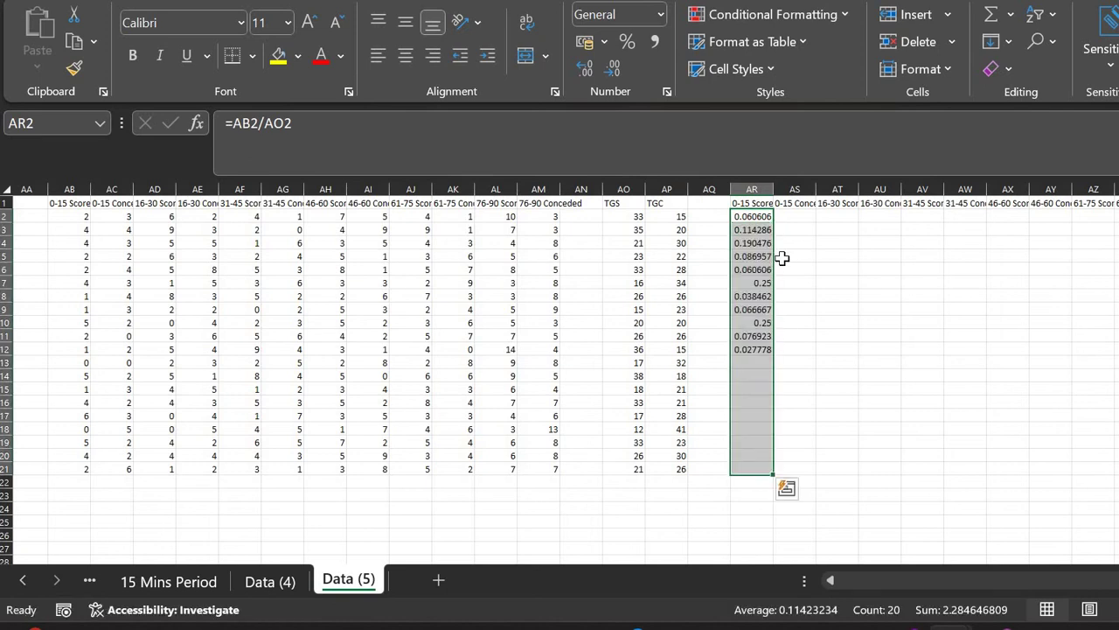
Make the TGS reference in AR2 fully absolute as =AB2/$AO$2 and refill the column down through AR21
left_click(788, 216)
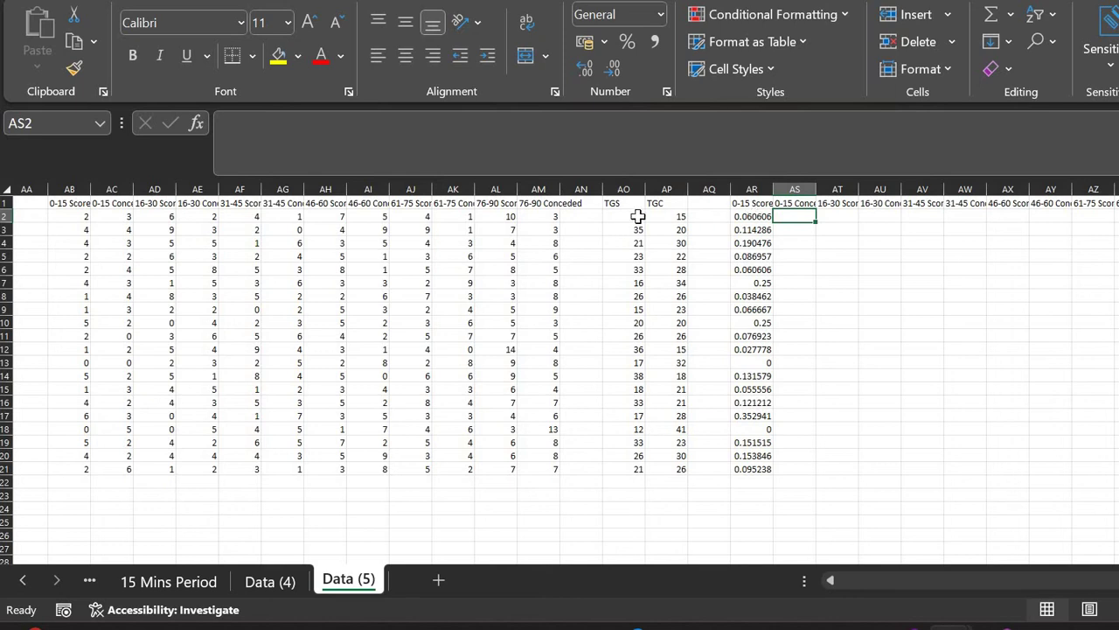
key("Left")
left_click(521, 151)
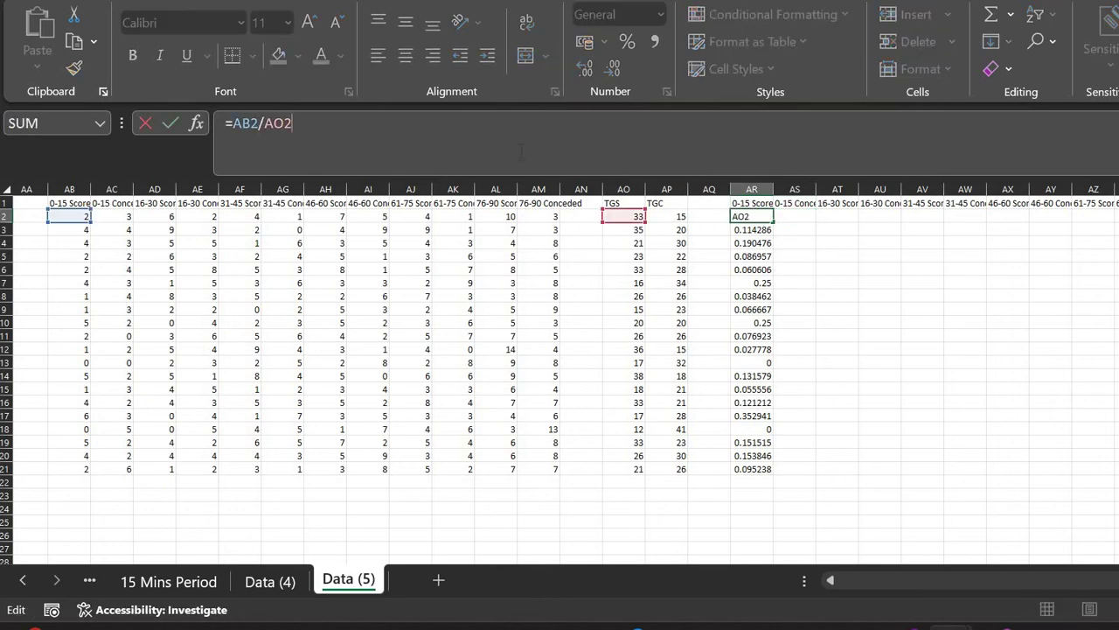
key("F4")
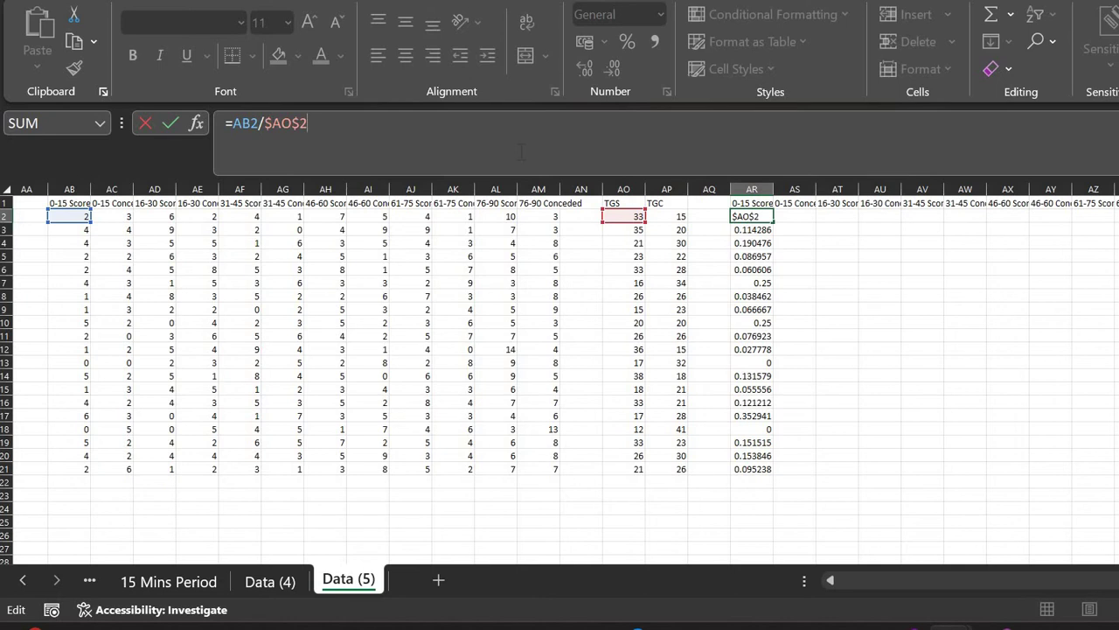
key("Return")
key("Up")
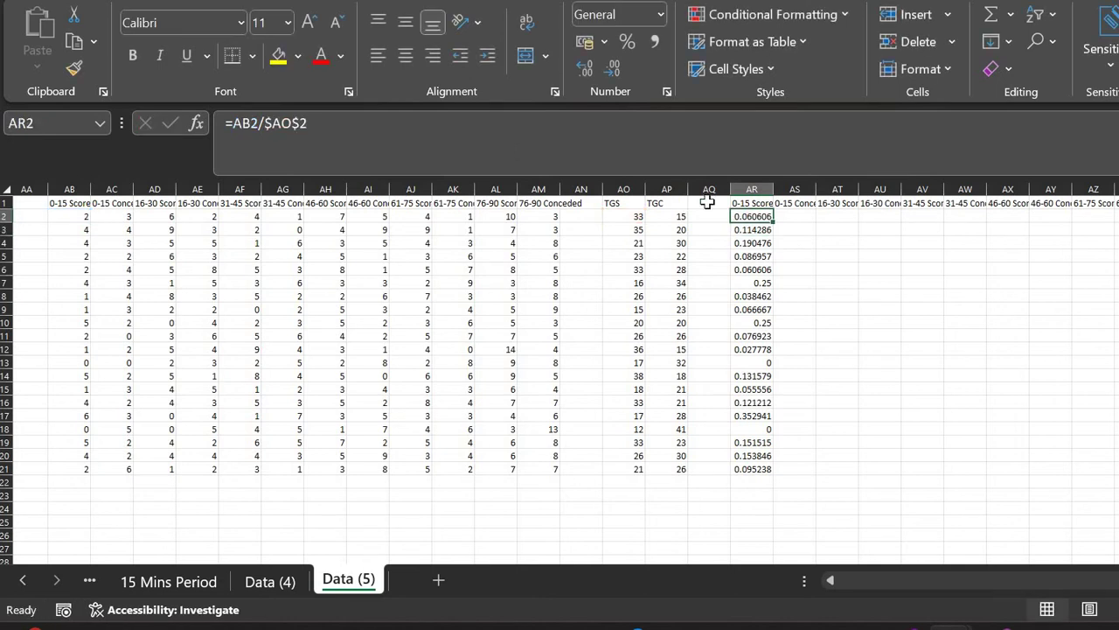
double_click(773, 221)
scroll(802, 447, "right", 6)
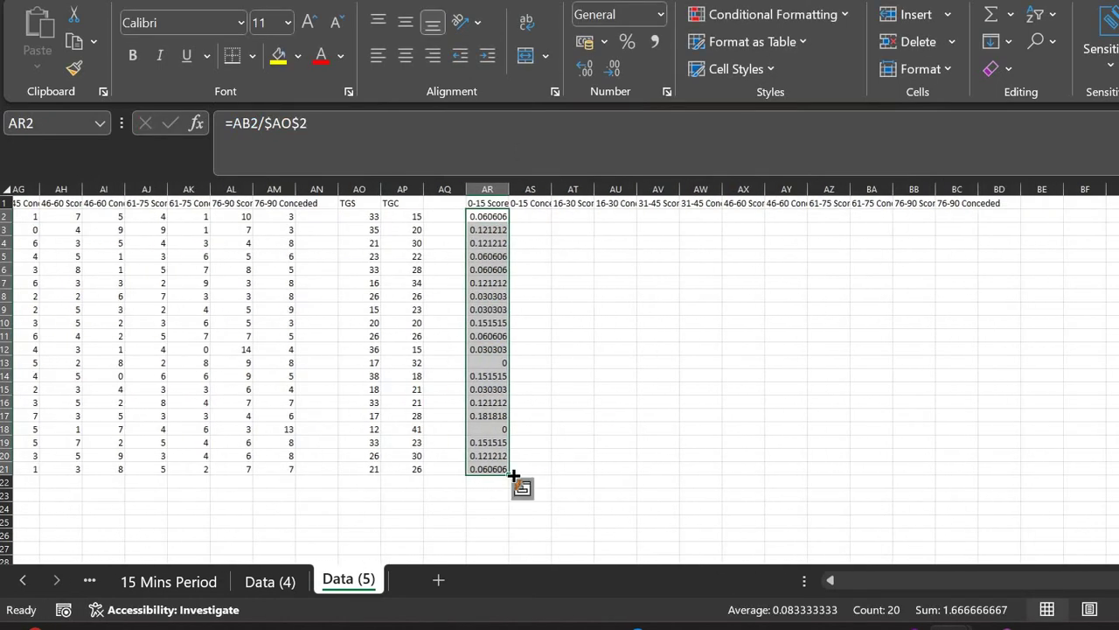
Lock only the column of the TGS reference in AR2 as =AB2/$AO2, then refill down to row 21 and across to column BC
left_click(490, 442)
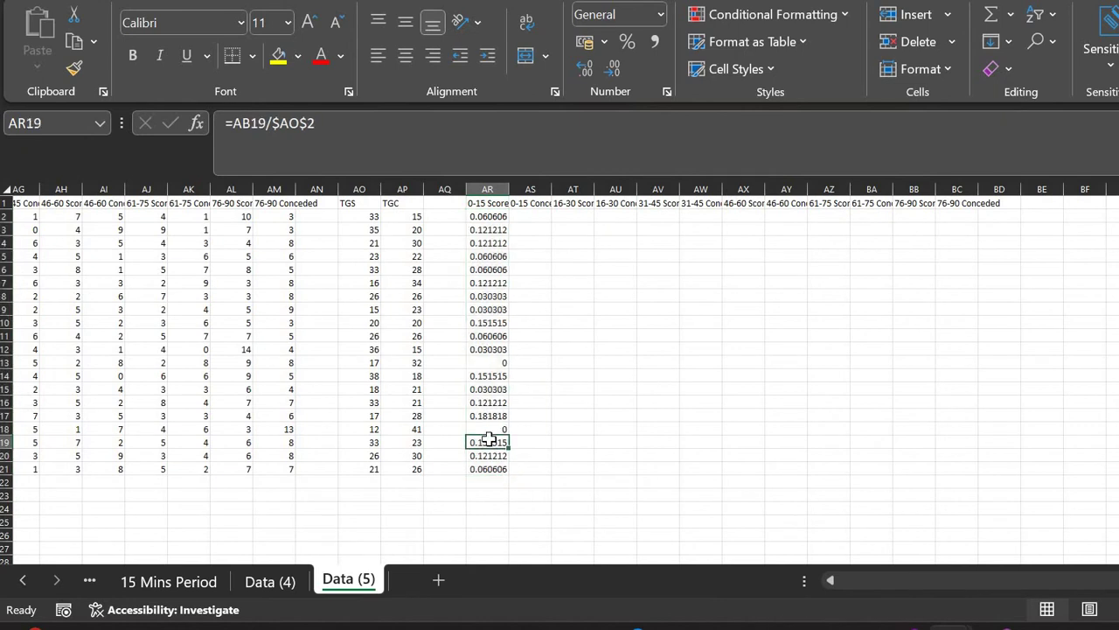
key("Up")
key("Up")
key("Up")
key("Up")
key("Up")
key("Up")
key("Up")
key("Up")
key("Up")
key("Up")
key("Up")
key("Up")
key("Up")
key("Up")
key("Up")
key("Up")
key("Up")
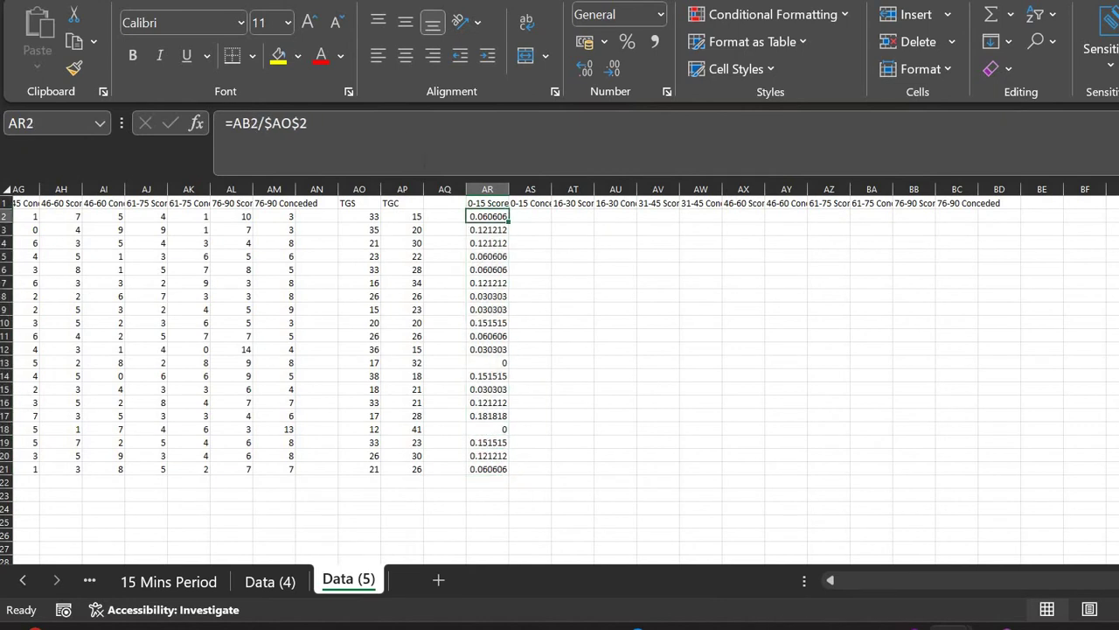
key("F2")
key("F4")
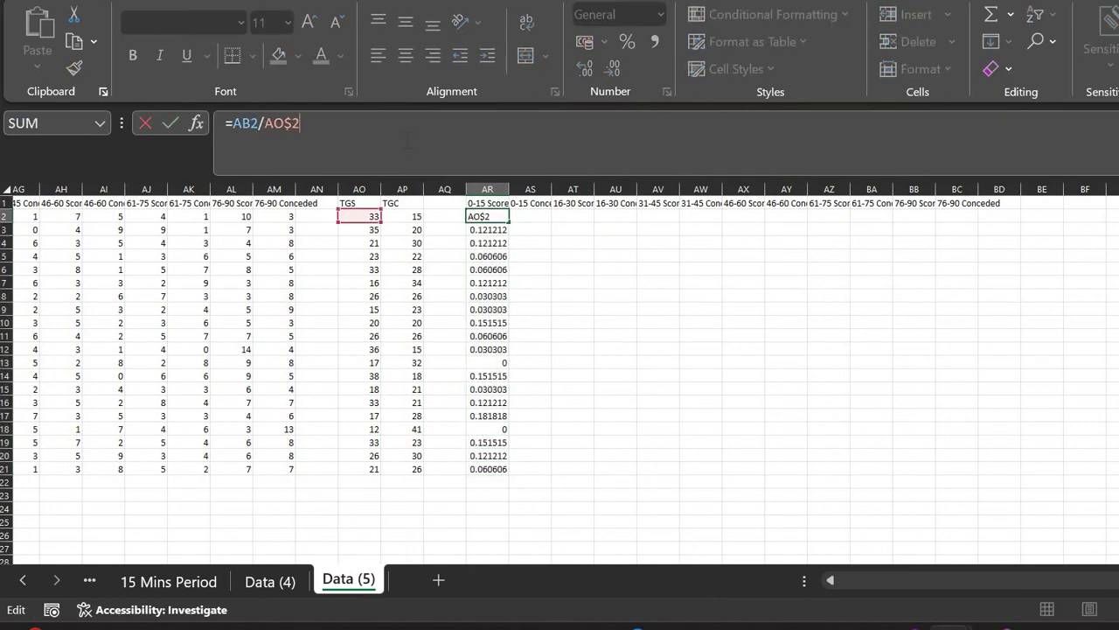
key("F4")
key("Return")
key("Up")
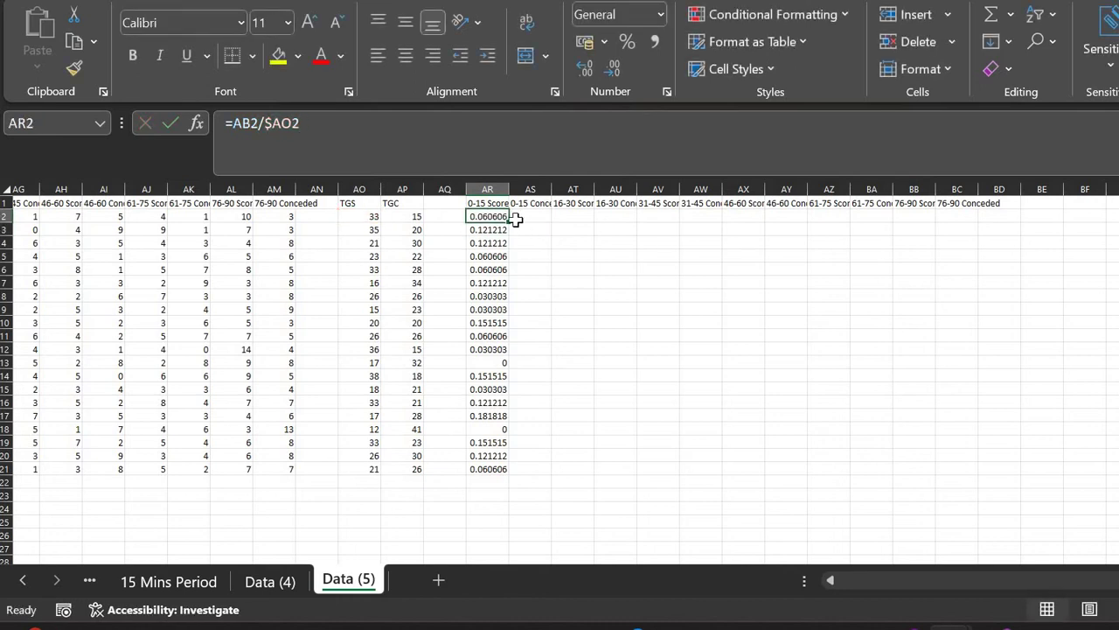
double_click(508, 222)
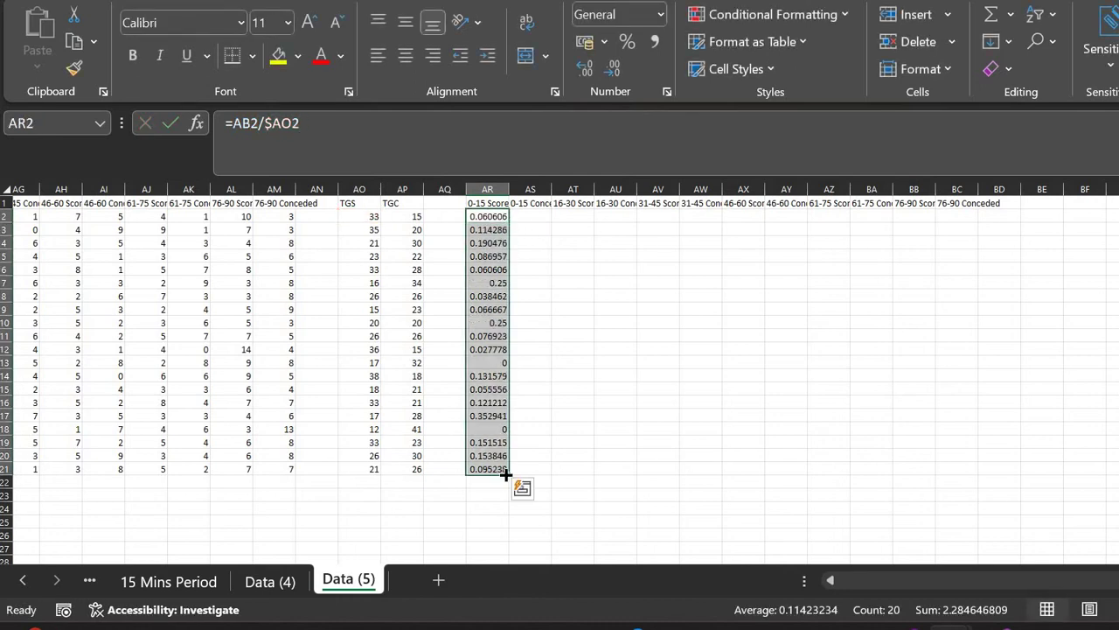
left_click_drag(509, 474, 985, 455)
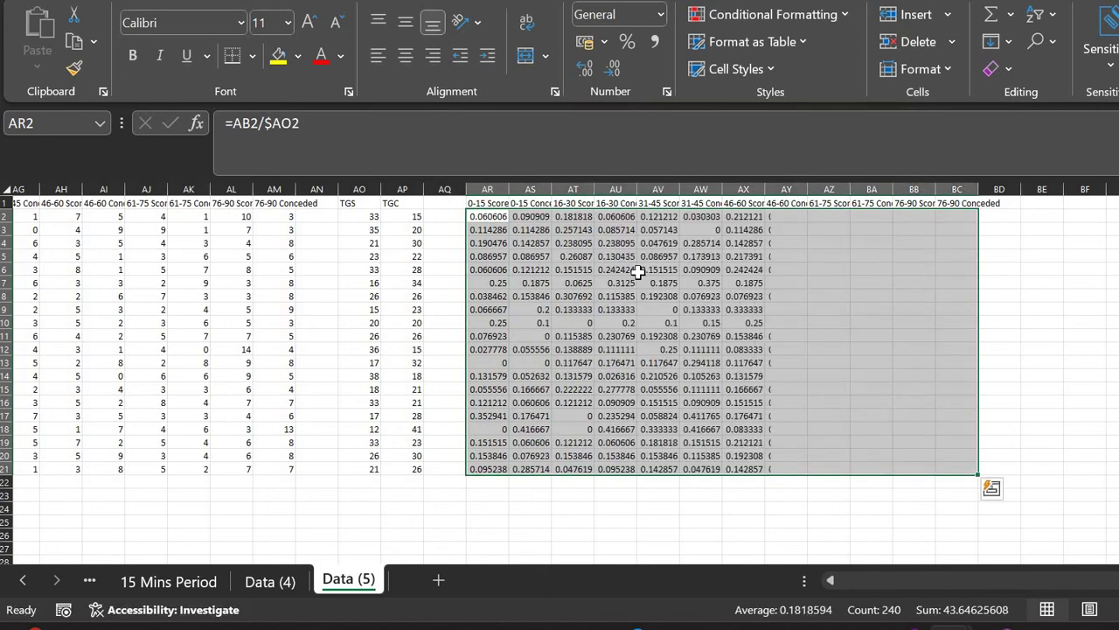
Replace AO with AP in rows 2-21 of all six conceded share columns (AS, AU, AW, AY, BA, BC)
left_click(532, 219)
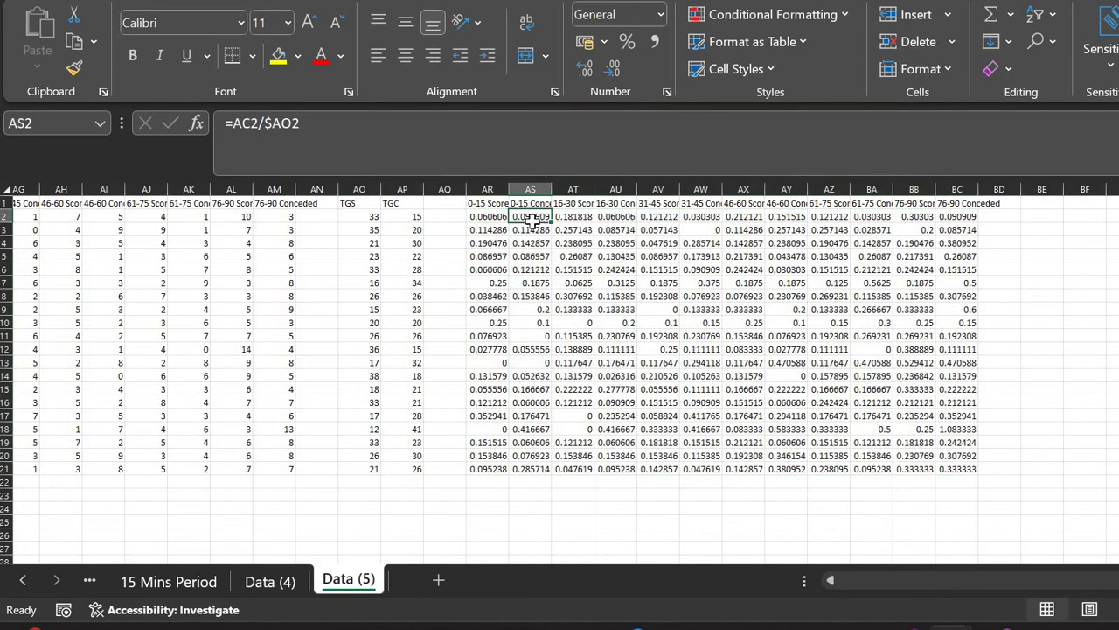
double_click(550, 223)
left_click_drag(620, 219, 609, 471)
left_click_drag(708, 218, 706, 469)
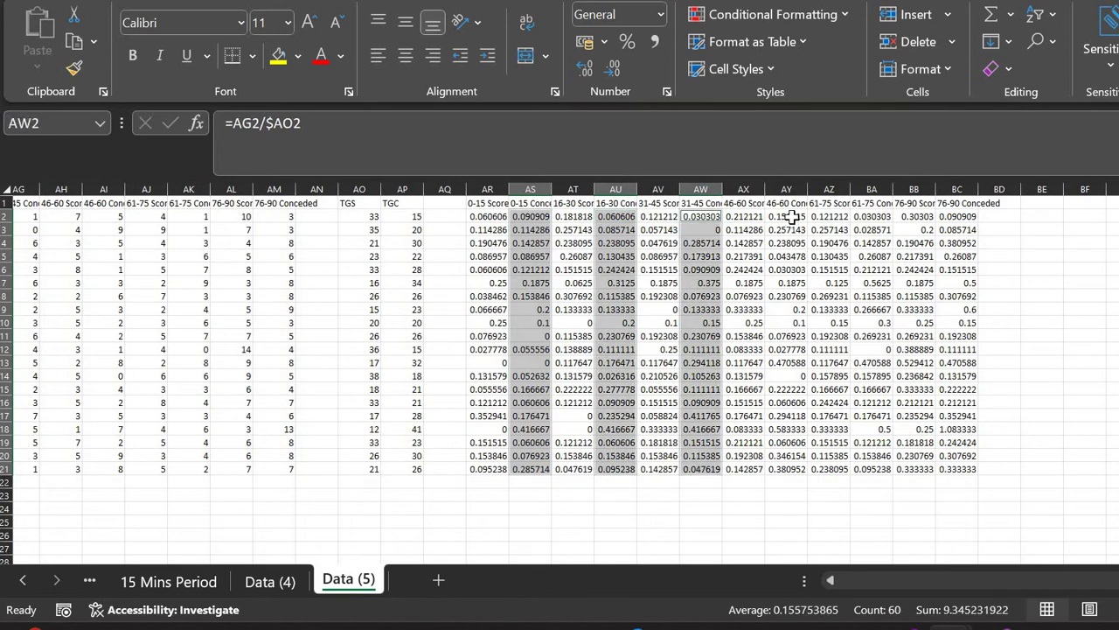
left_click_drag(791, 220, 821, 402)
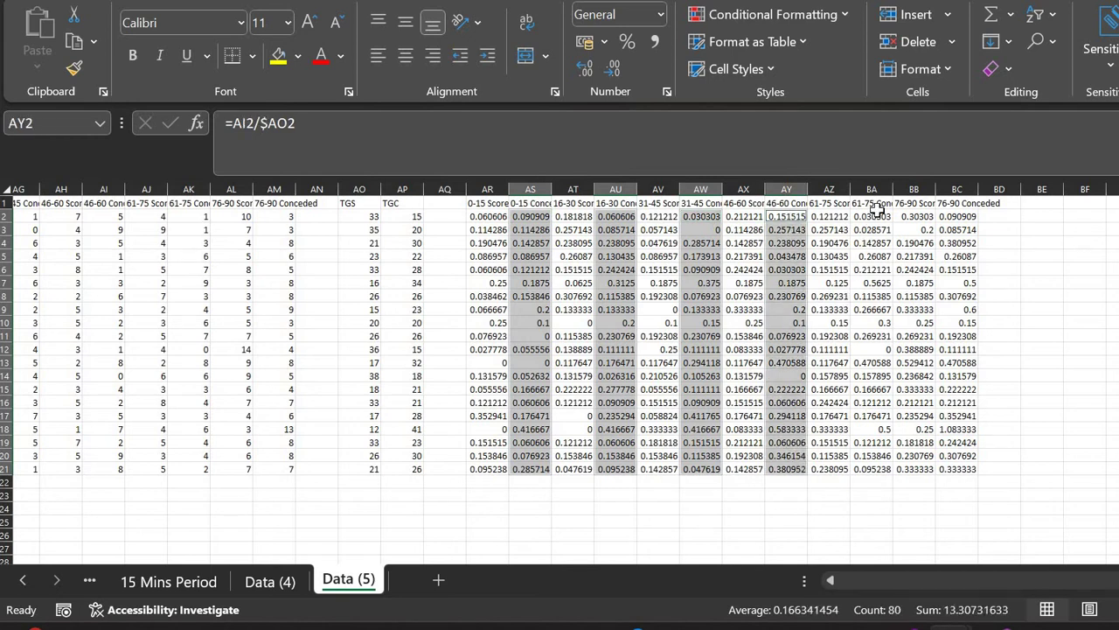
left_click_drag(871, 216, 872, 469)
left_click_drag(962, 215, 961, 464)
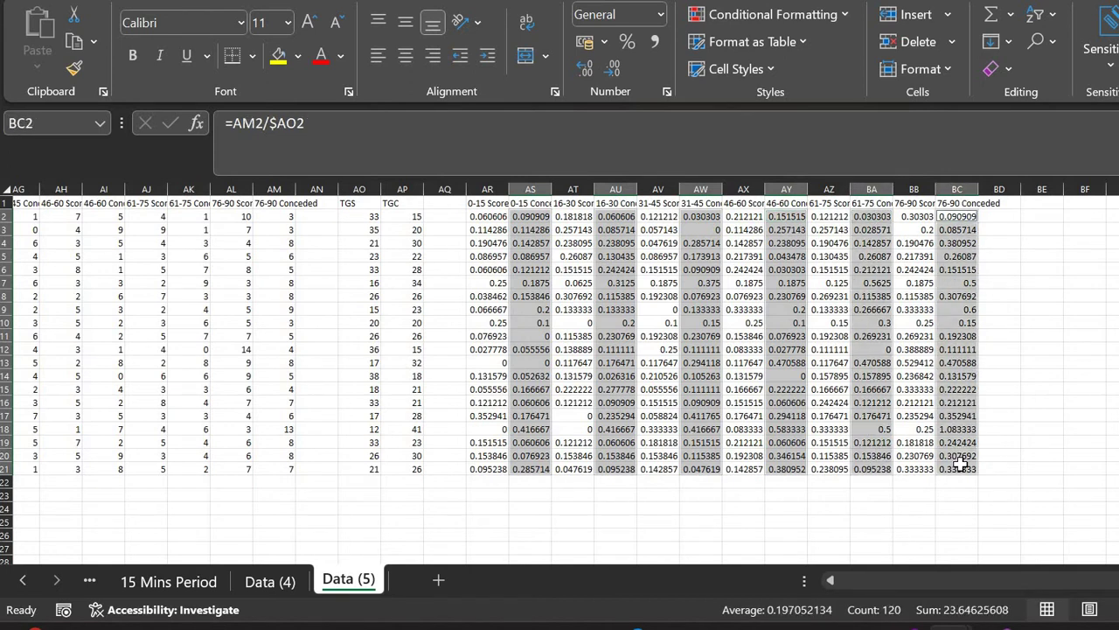
key("ctrl+f")
left_click(463, 207)
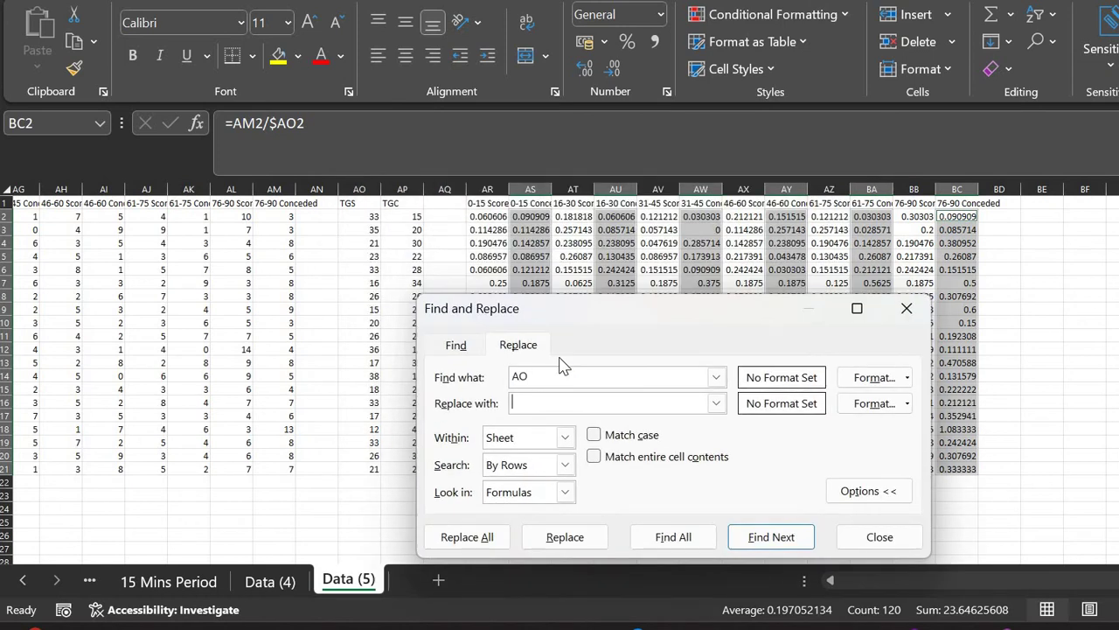
type("AP")
left_click(485, 540)
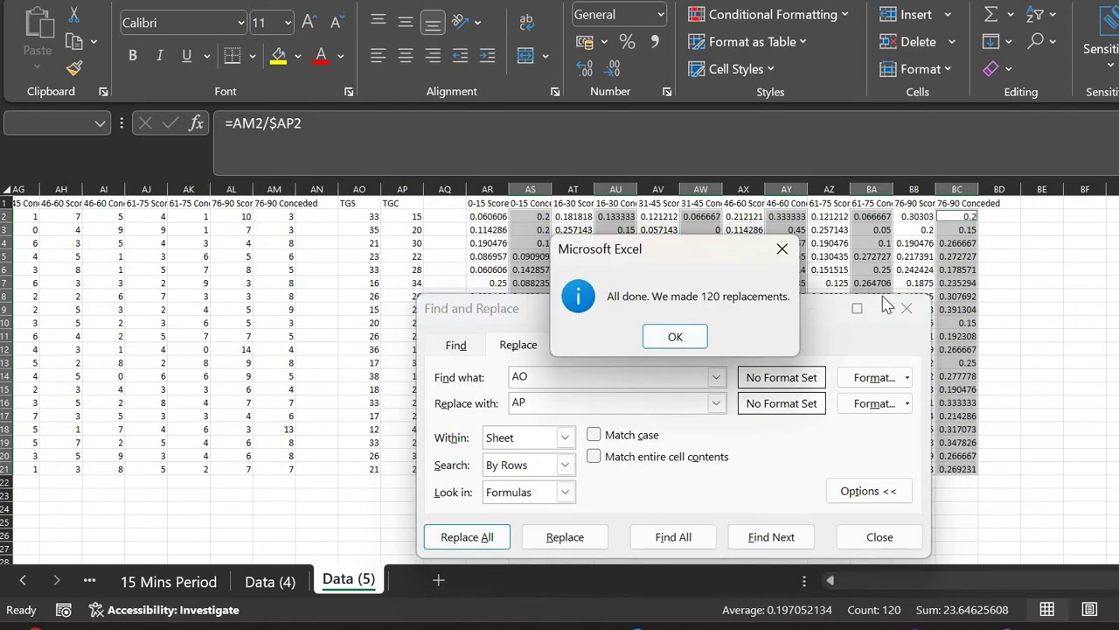
left_click(657, 334)
key("Escape")
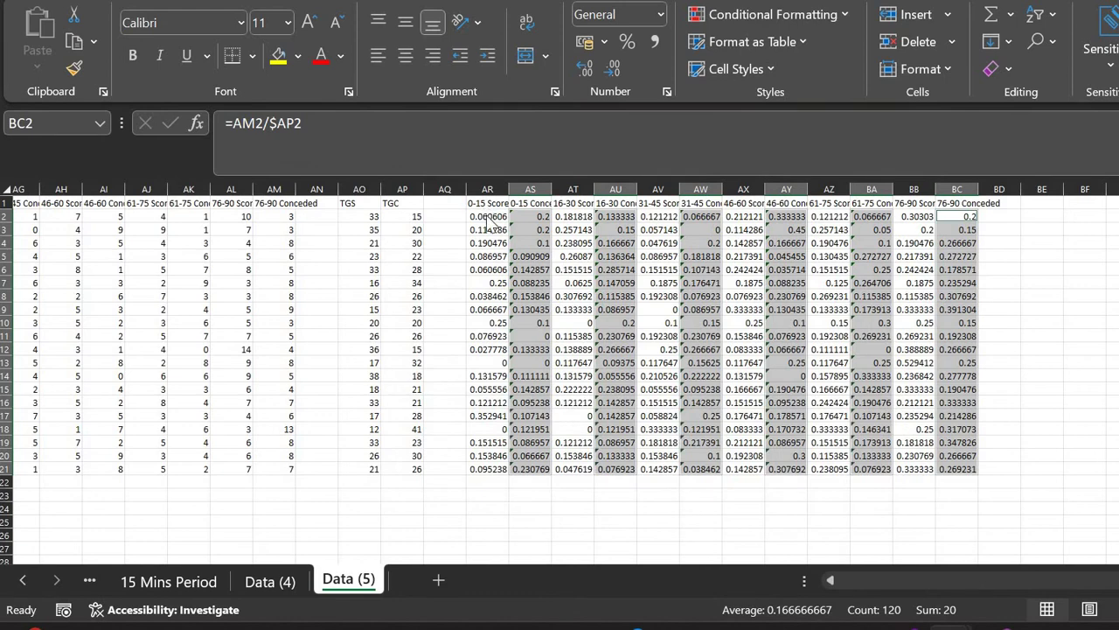
Check the row 2 share formulas from AR2 across to BC2, including the cells that AS2 references
left_click(487, 216)
key("Right")
key("Left")
key("Right")
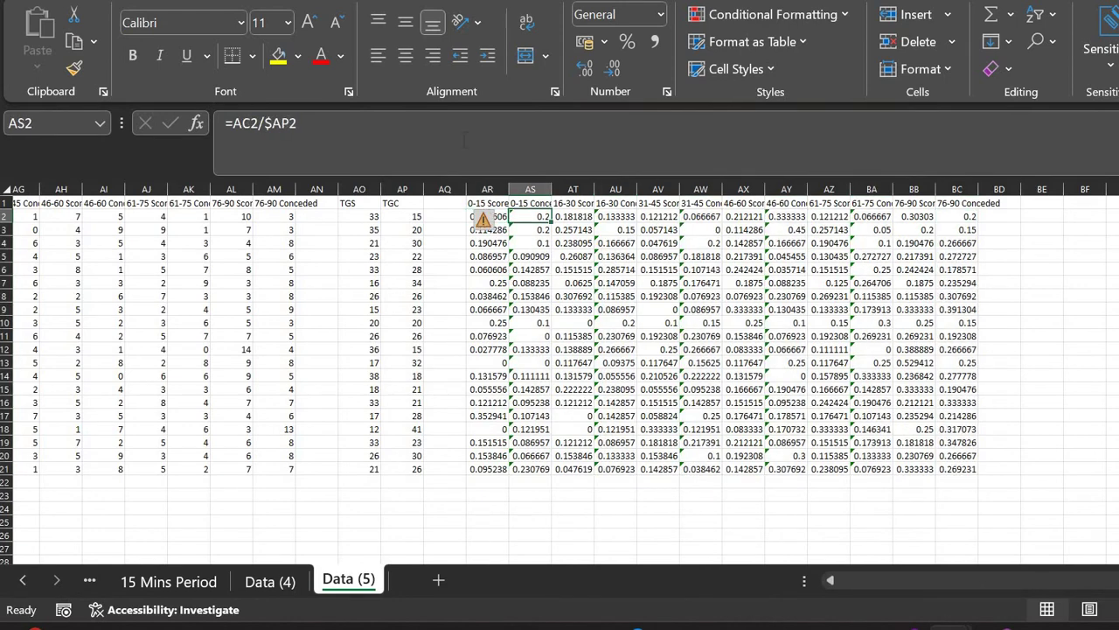
key("F2")
scroll(348, 282, "left", 3)
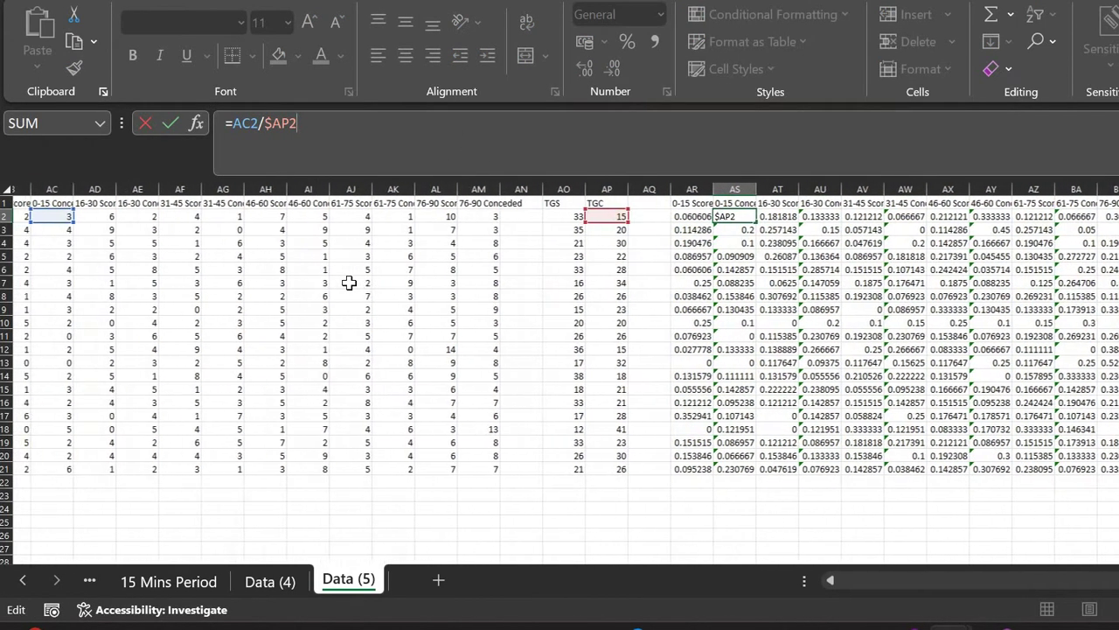
scroll(348, 281, "left", 1)
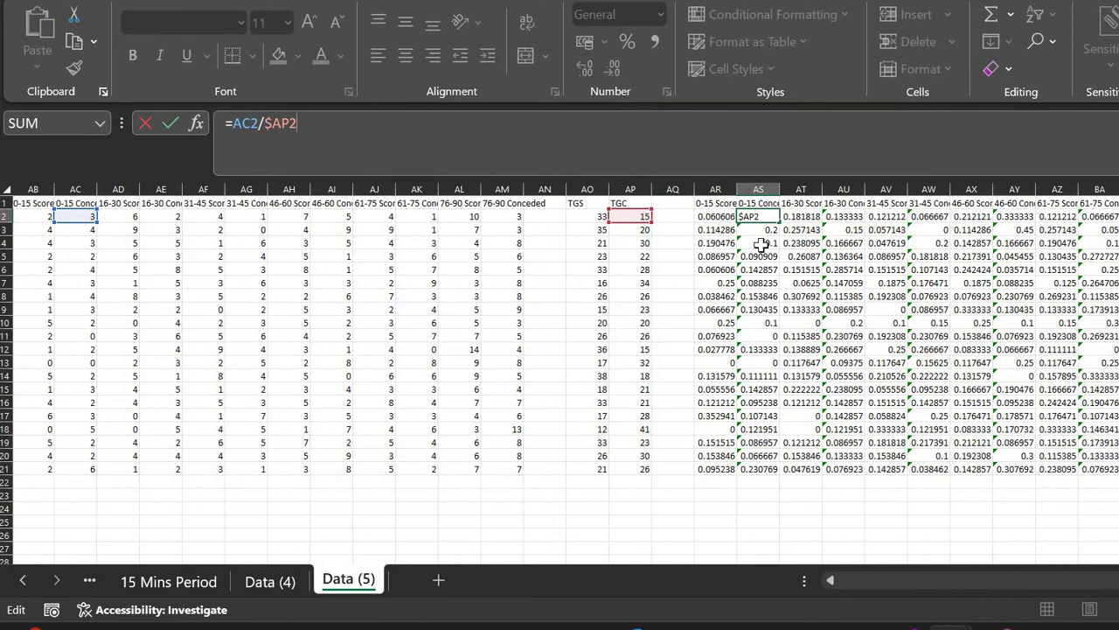
key("Escape")
key("Right")
key("Right")
key("Right")
key("Right")
key("Right")
key("Right")
key("Right")
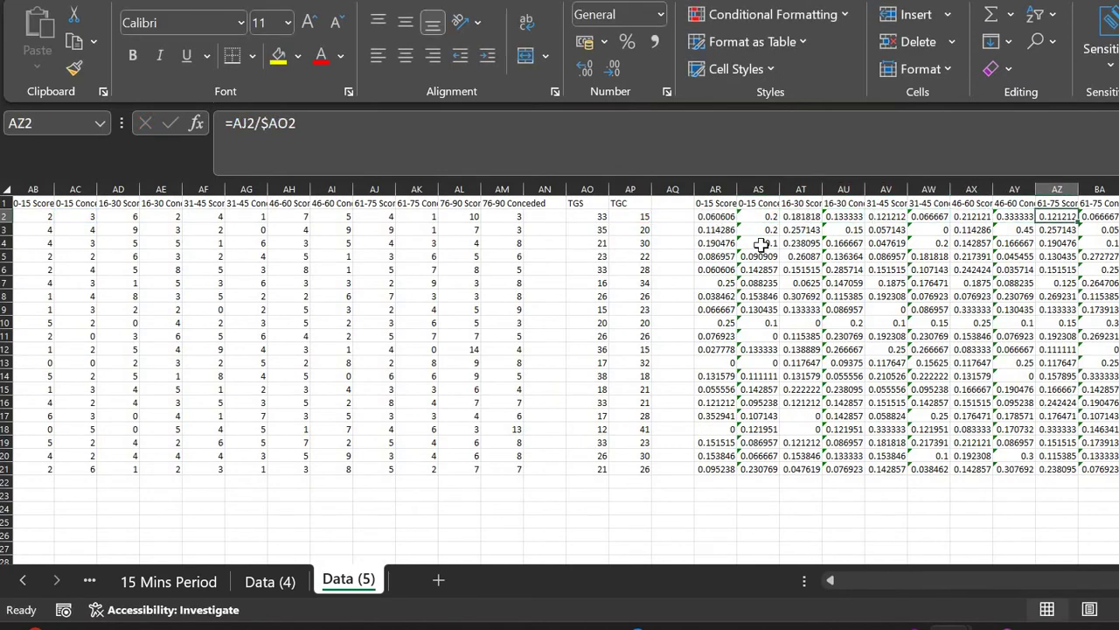
key("Right")
key("Right")
key("Right")
key("Right")
key("Right")
key("Right")
key("Right")
key("Right")
key("Right")
key("Right")
key("Right")
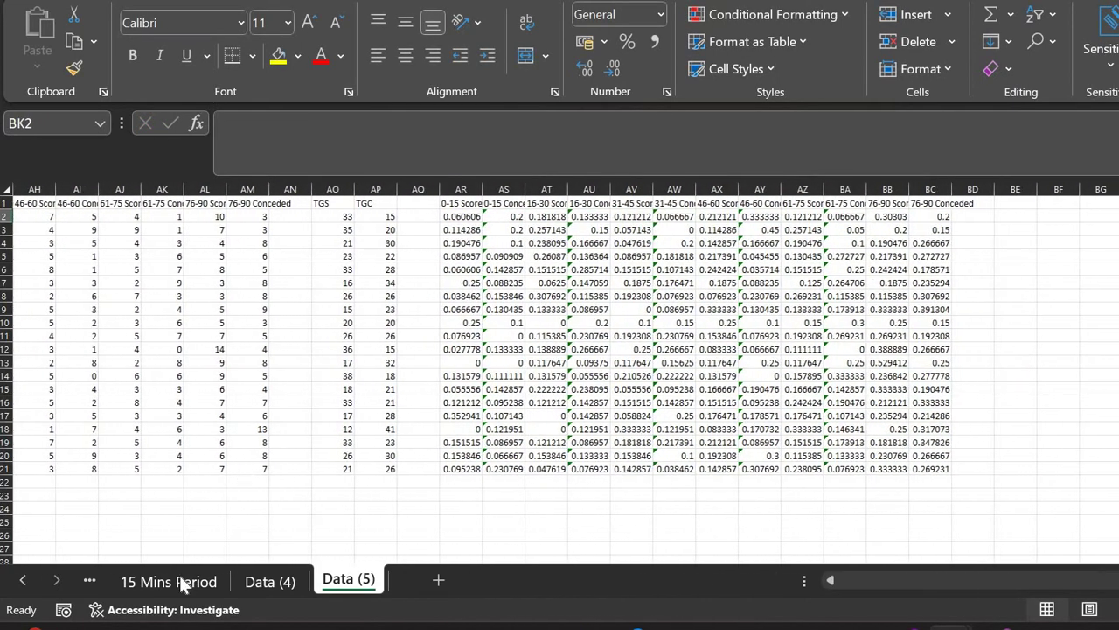
On the 15 Mins Period sheet, look up the home team's 0-15 scored share in I2 with =XLOOKUP(A2,'Data (5)'!A:A,'Data (5)'!AR:AR)
left_click(184, 583)
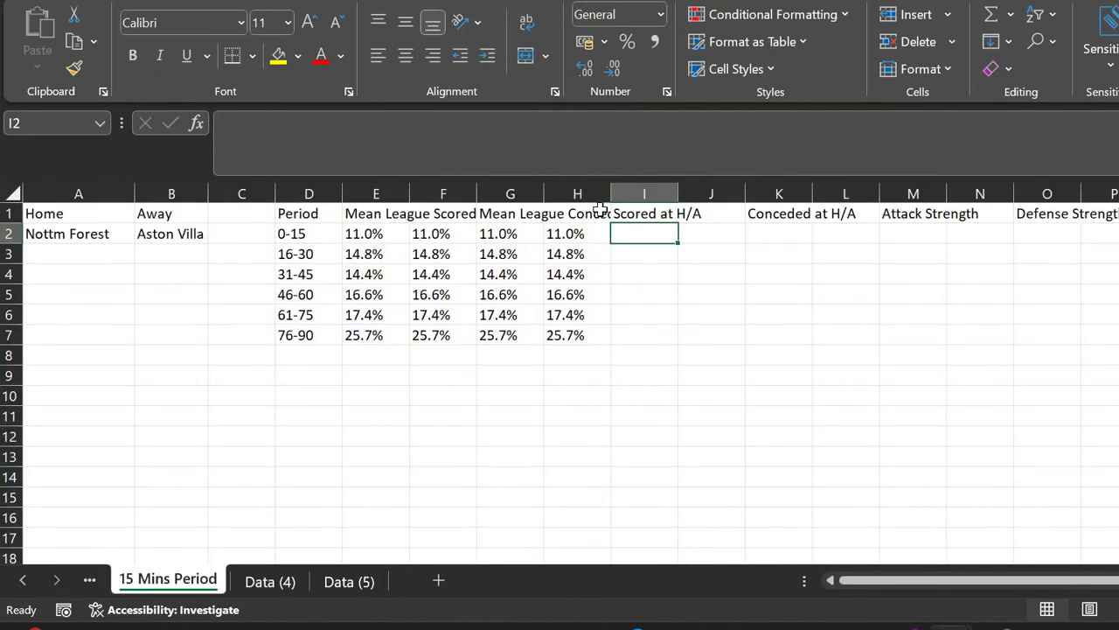
type("=")
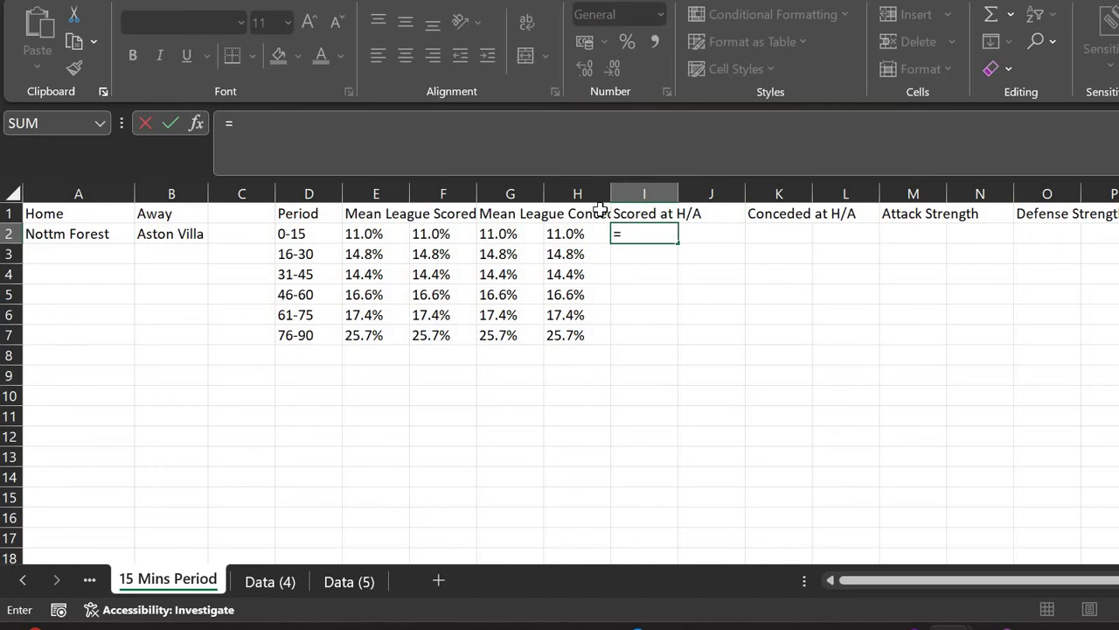
type("XLOOKU")
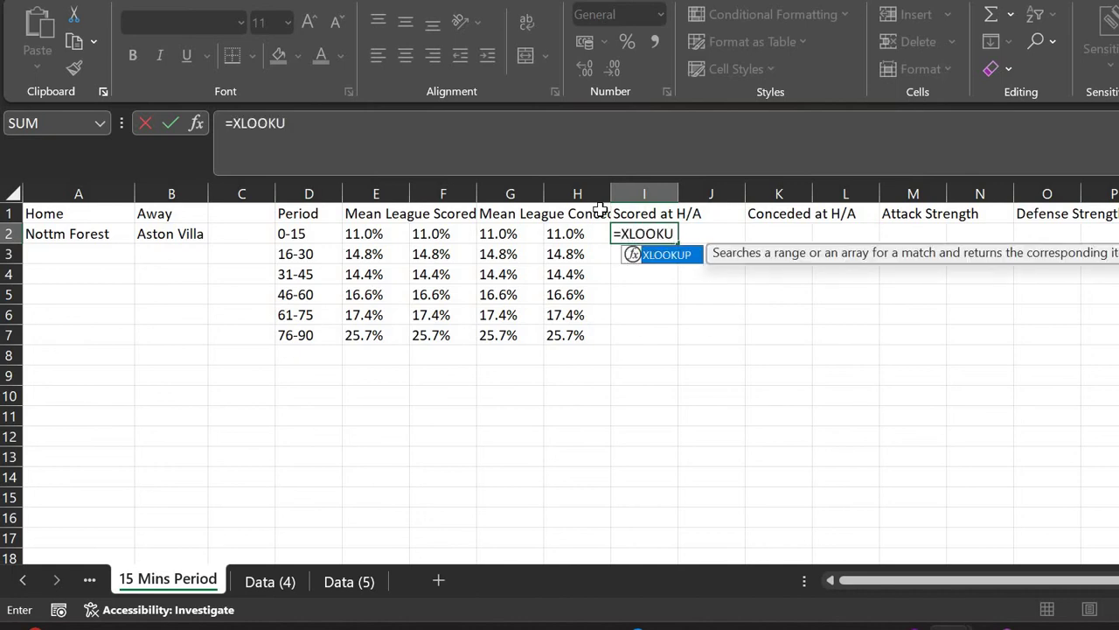
type("P(")
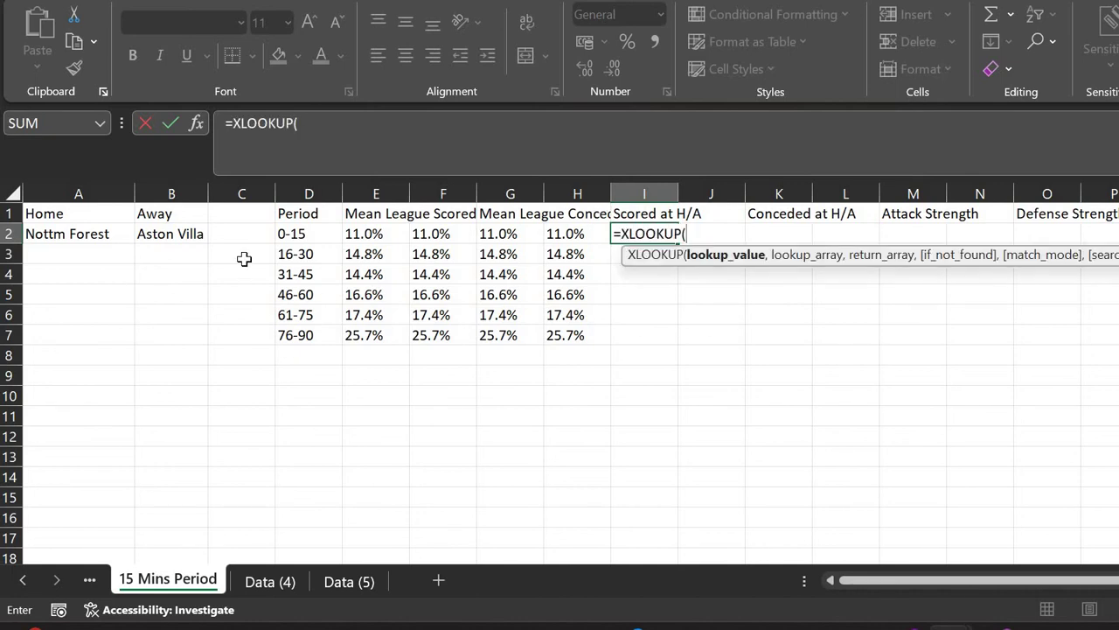
left_click(92, 231)
type(",")
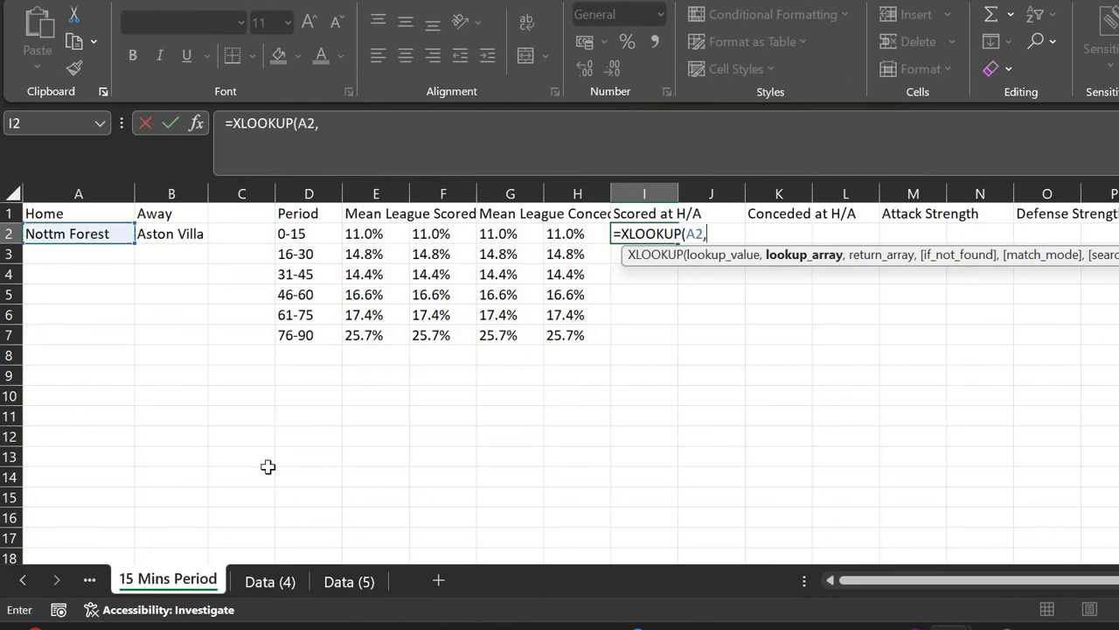
left_click(346, 589)
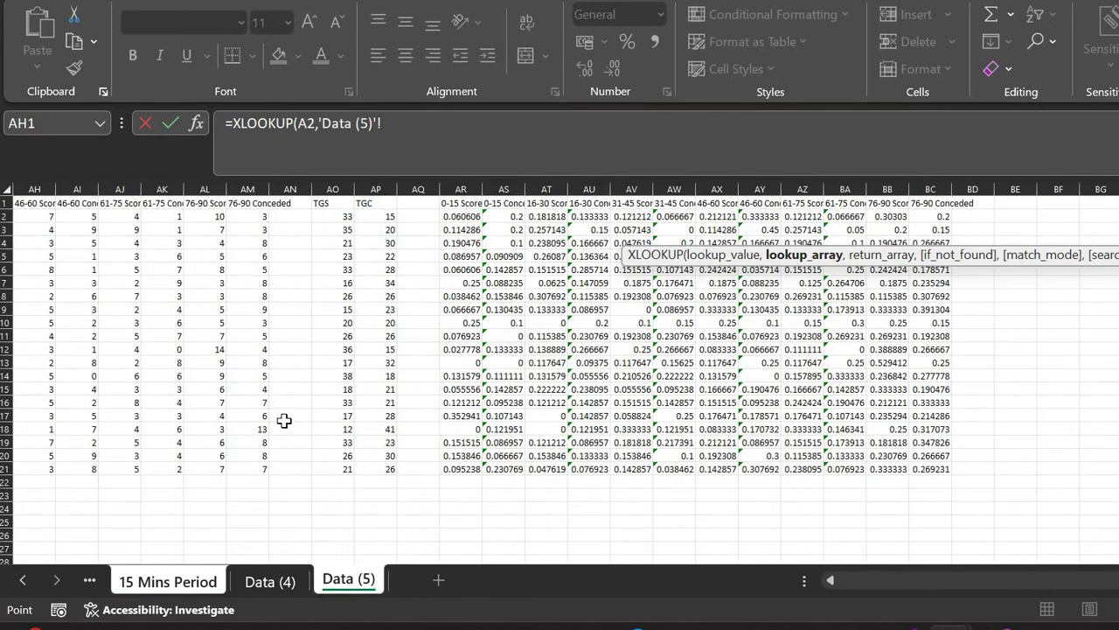
scroll(284, 420, "left", 10)
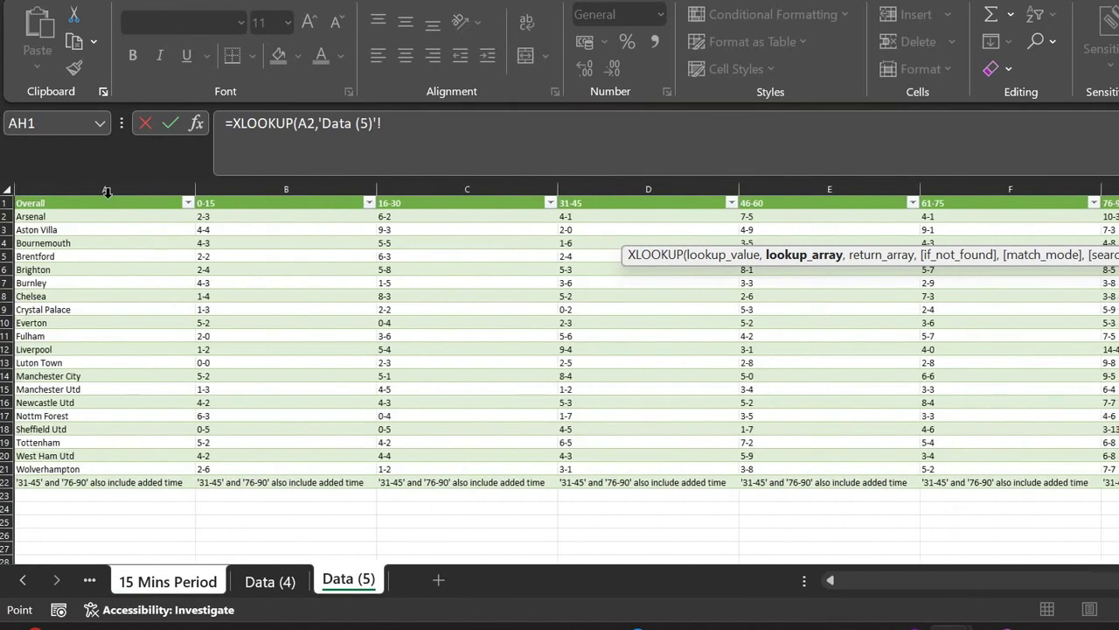
left_click(104, 188)
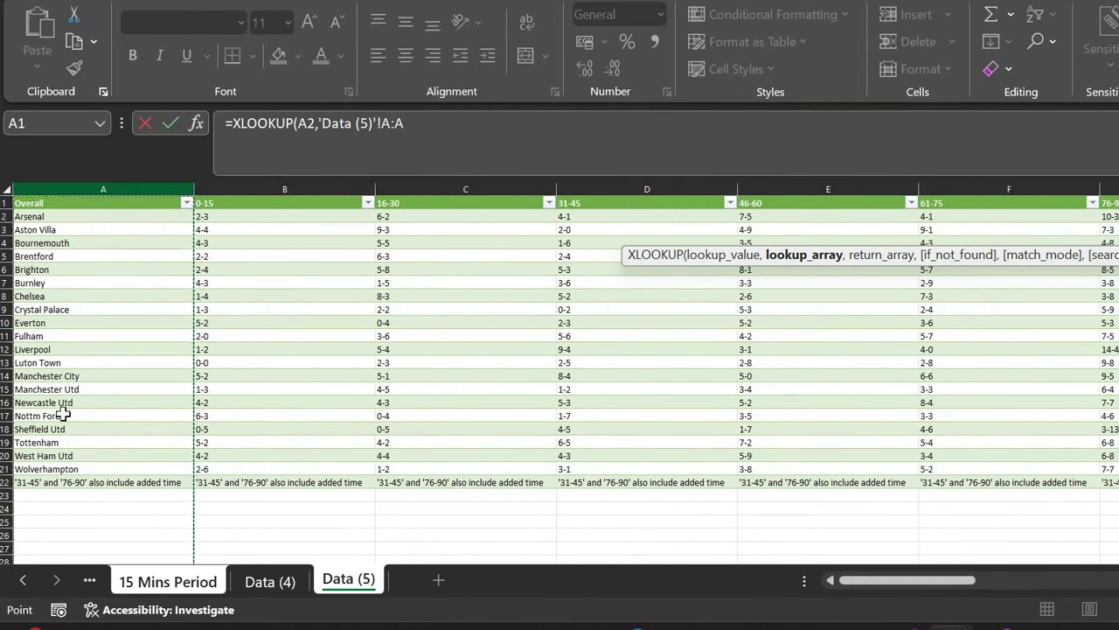
type(",")
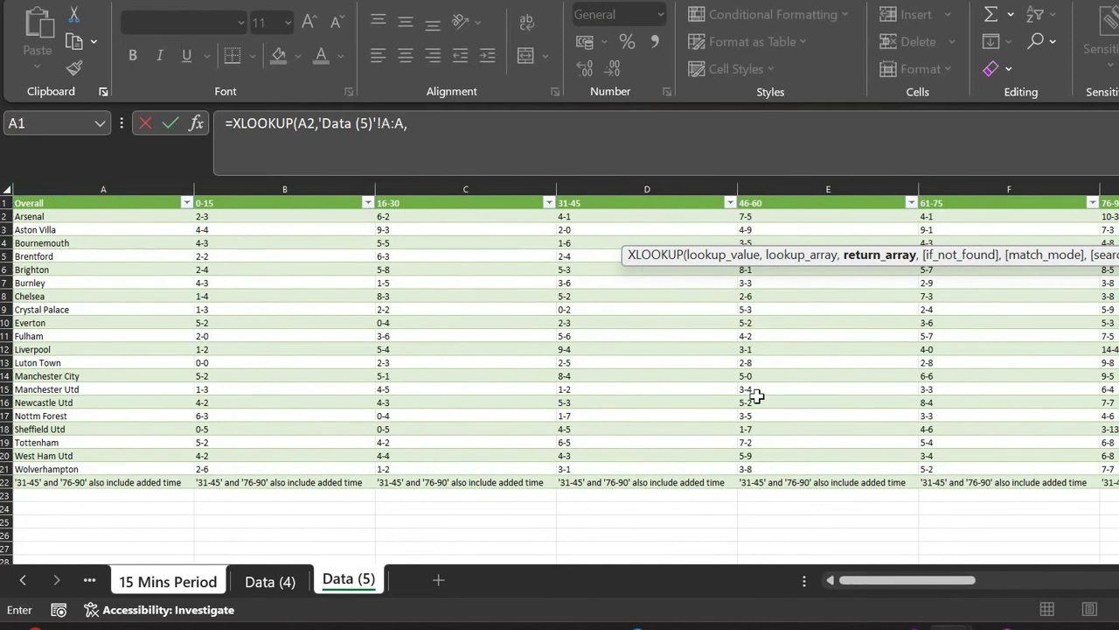
scroll(758, 396, "right", 10)
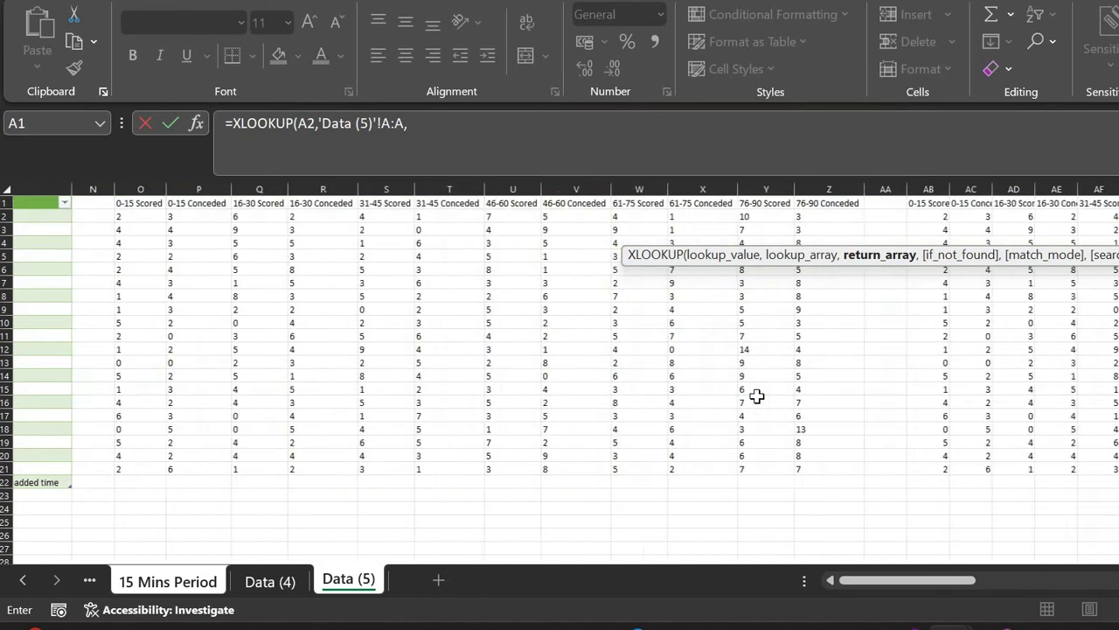
scroll(757, 396, "right", 4)
left_click(599, 182)
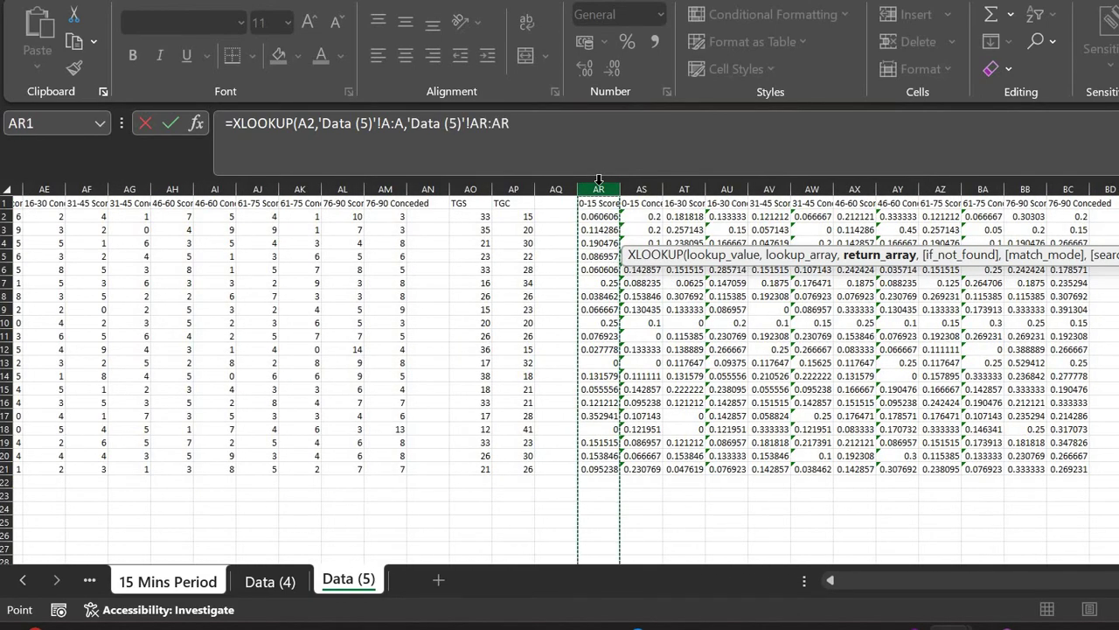
type(")")
key("Return")
key("Up")
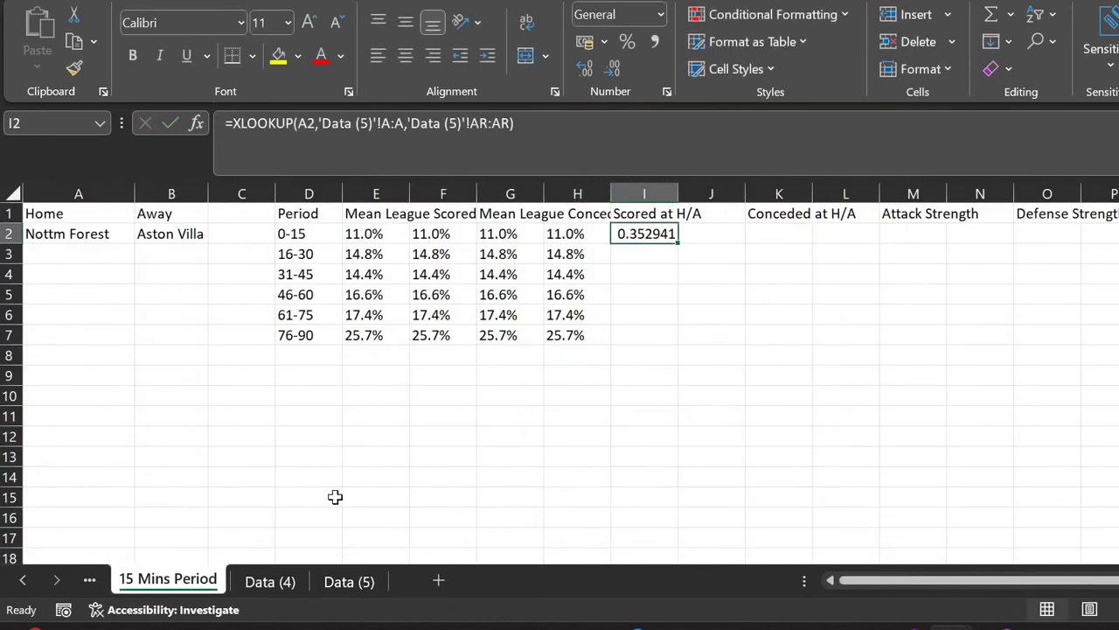
Examine Nottm Forest's 0-15 scored share in AR17 and its source goals on the Data (5) sheet
left_click(335, 579)
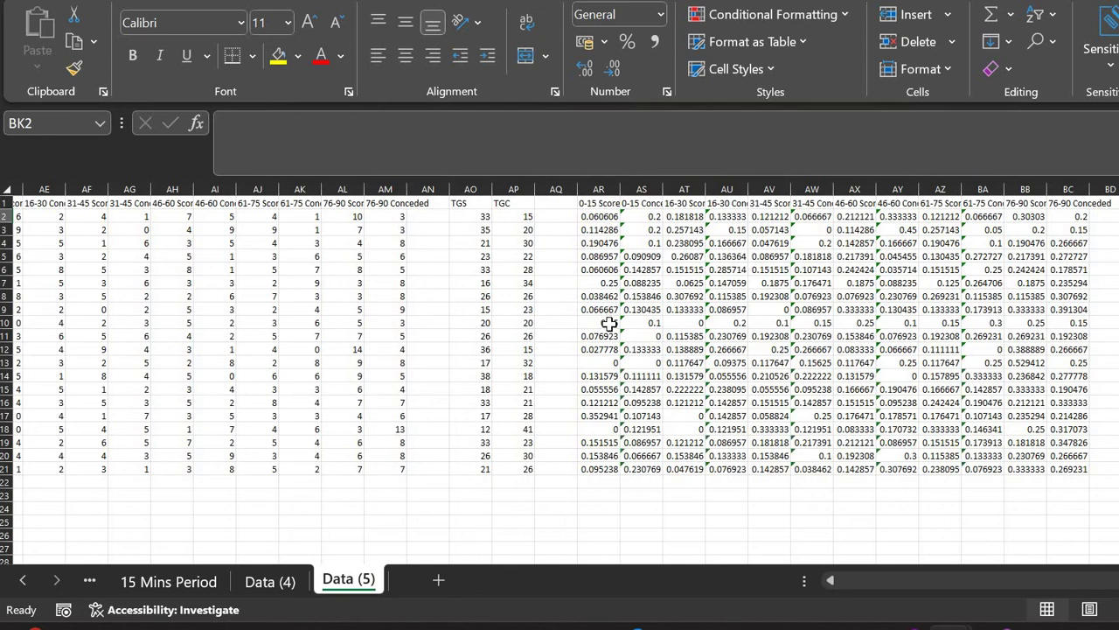
left_click(605, 418)
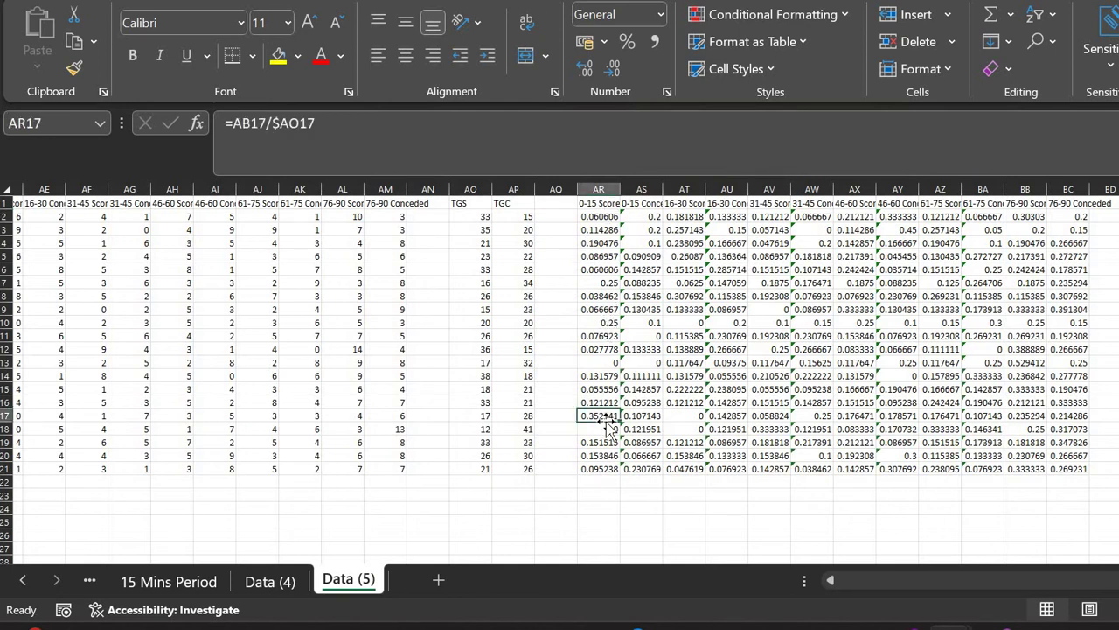
scroll(499, 418, "left", 5)
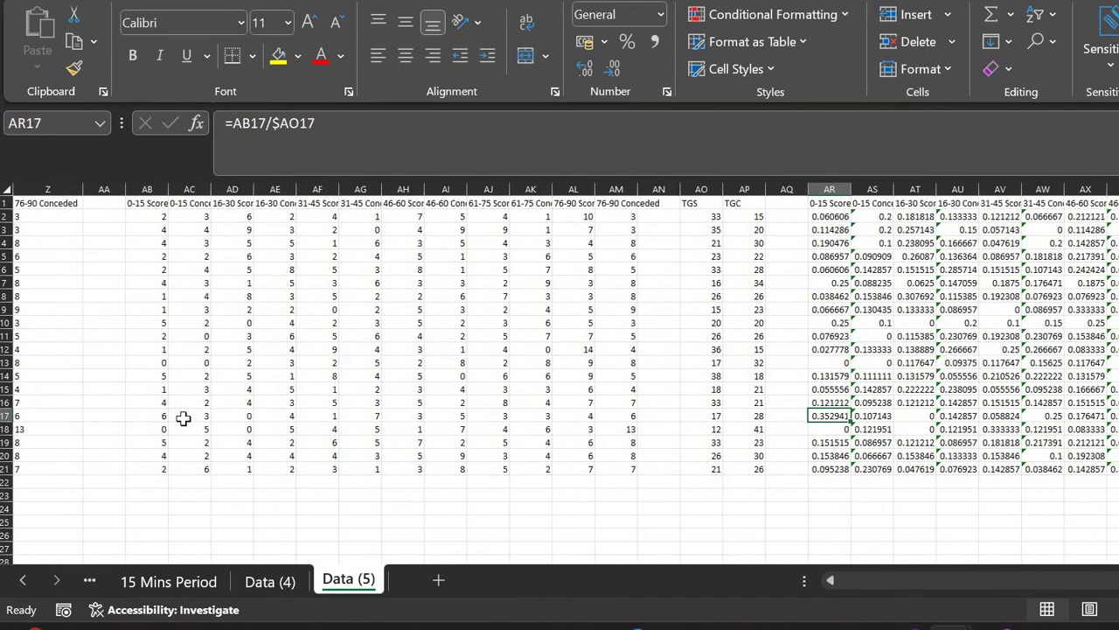
scroll(261, 420, "right", 4)
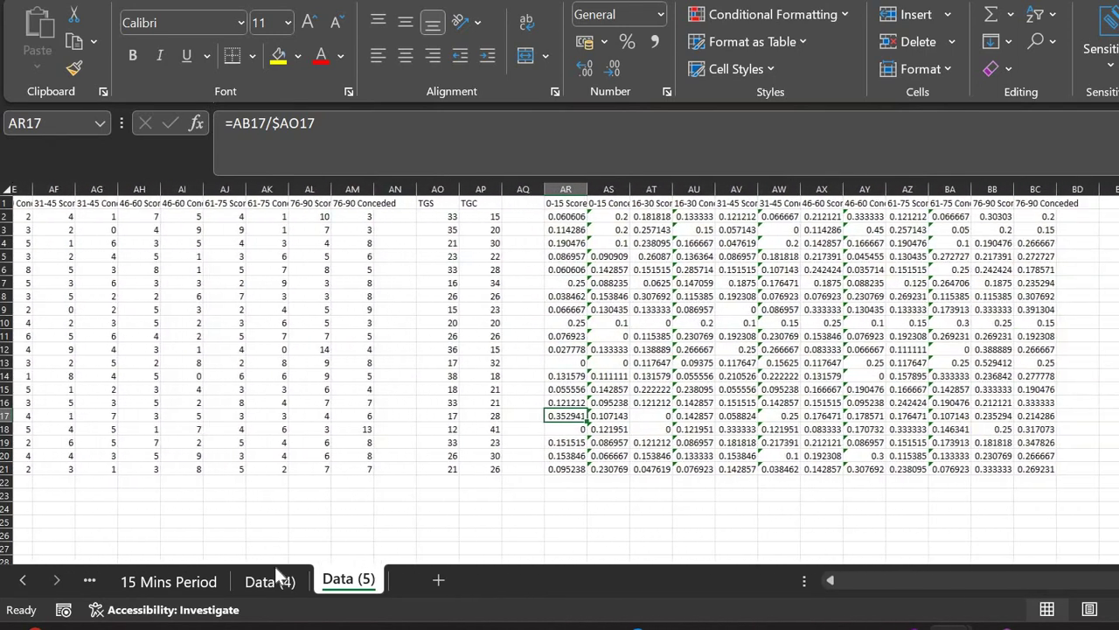
Copy the I2 lookup formula on 15 Mins Period into J2 and change its lookup value to the away team in B2
left_click(207, 577)
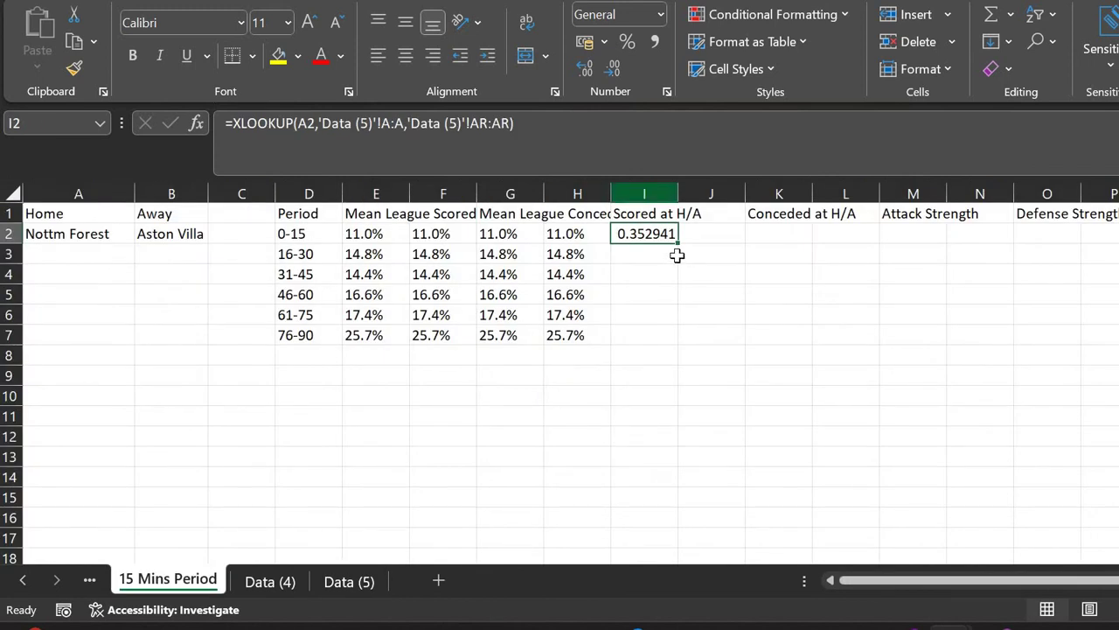
left_click(603, 153)
key("ctrl+a")
key("ctrl+c")
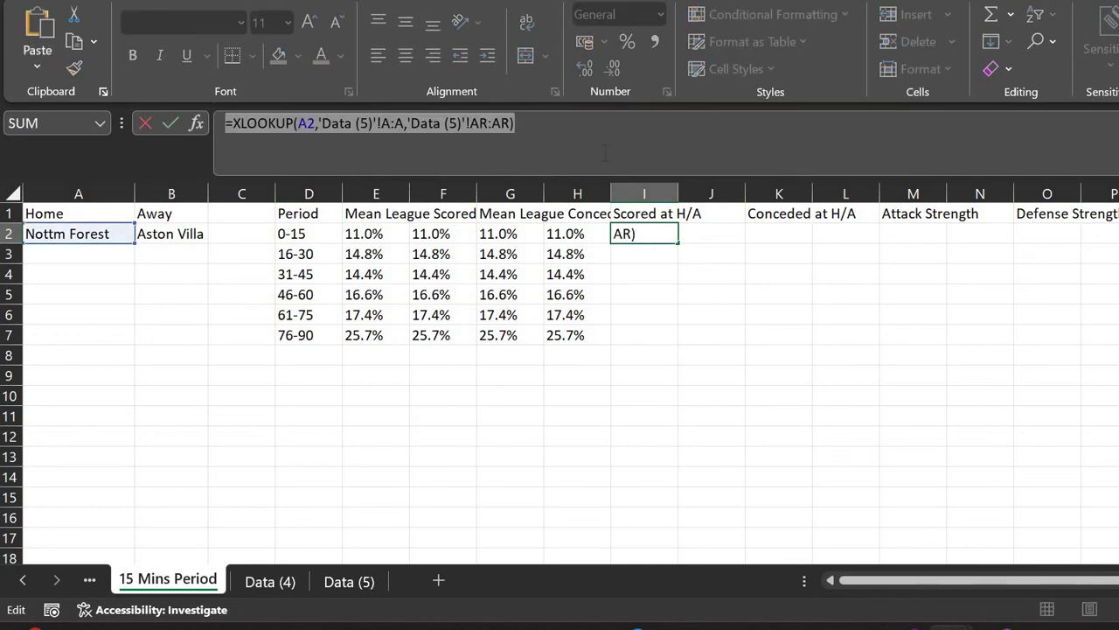
key("Tab")
left_click(605, 154)
key("ctrl+v")
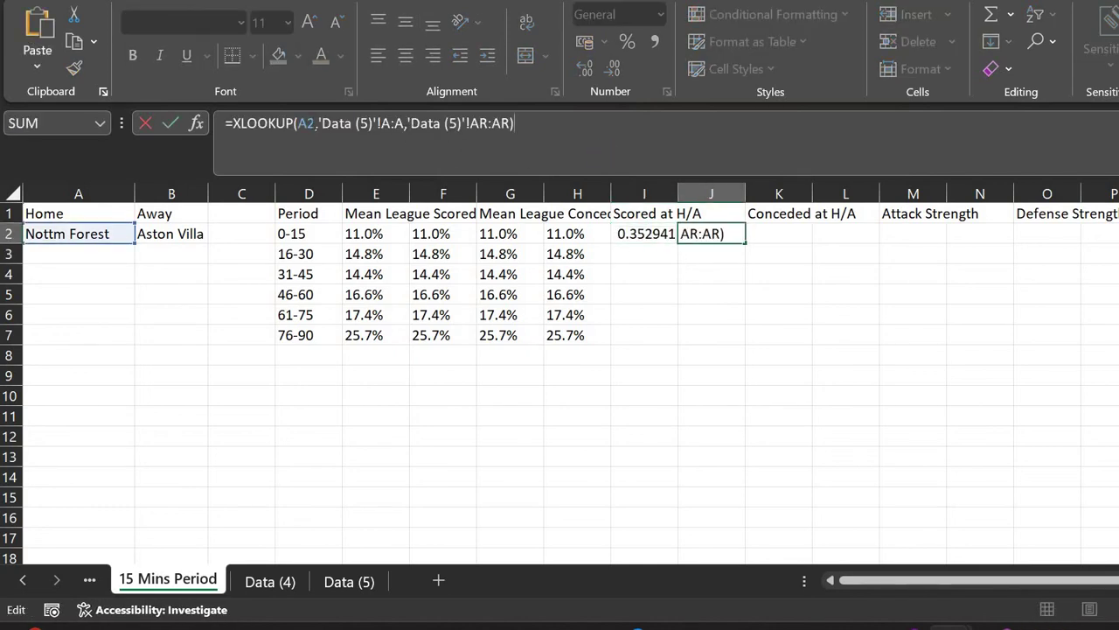
left_click(306, 122)
key("BackSpace")
type("B")
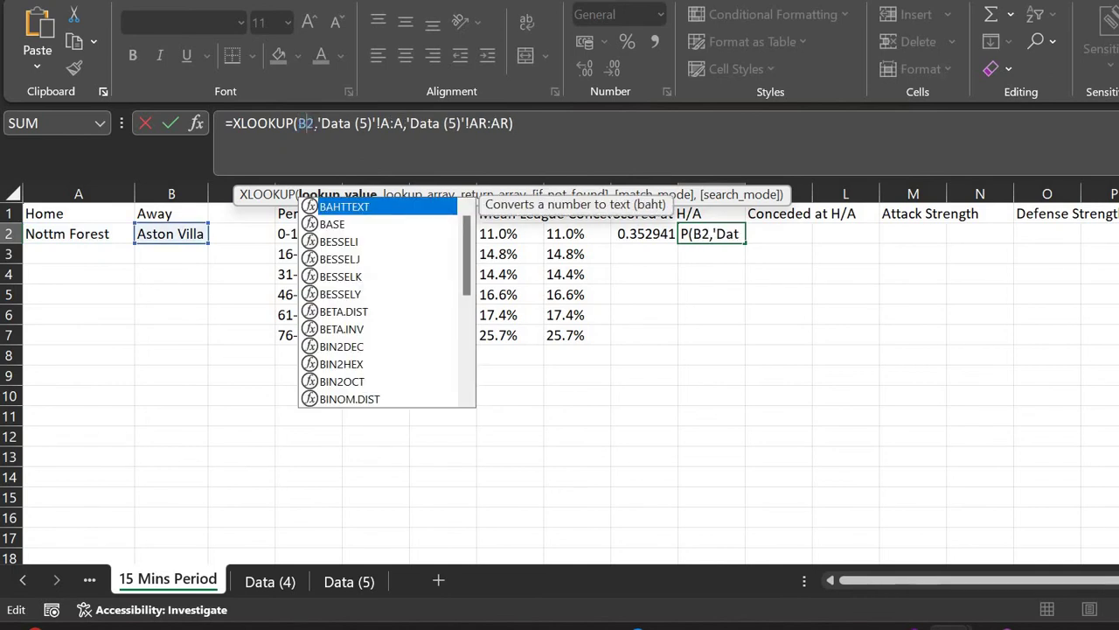
key("Return")
key("Up")
Make the home team lookup value in the I2 formula absolute as $A$2
key("Left")
key("Right")
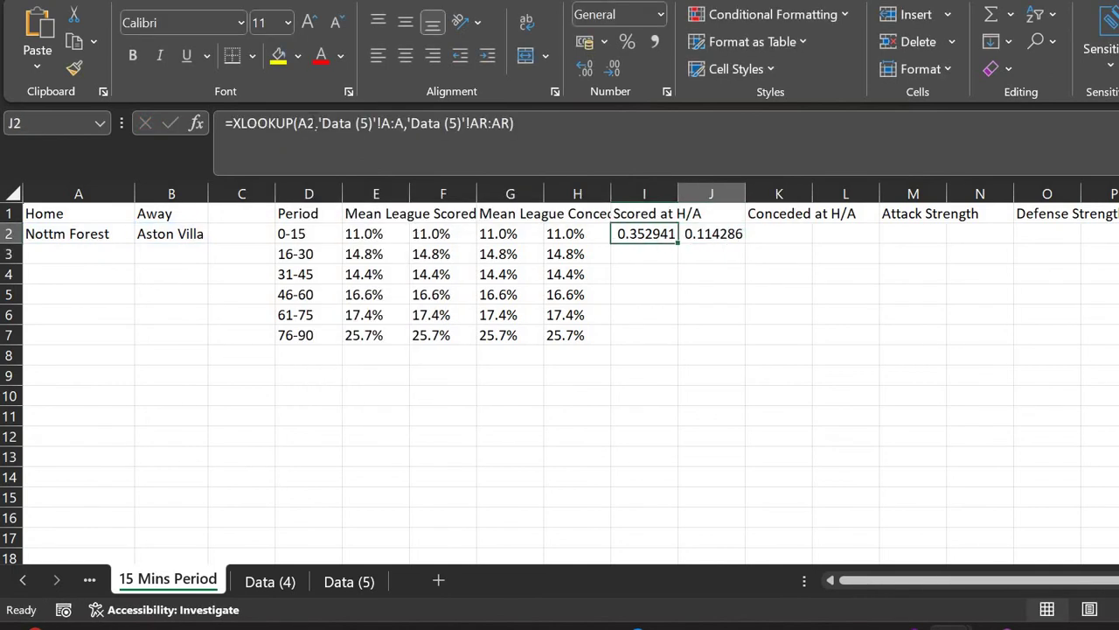
key("Left")
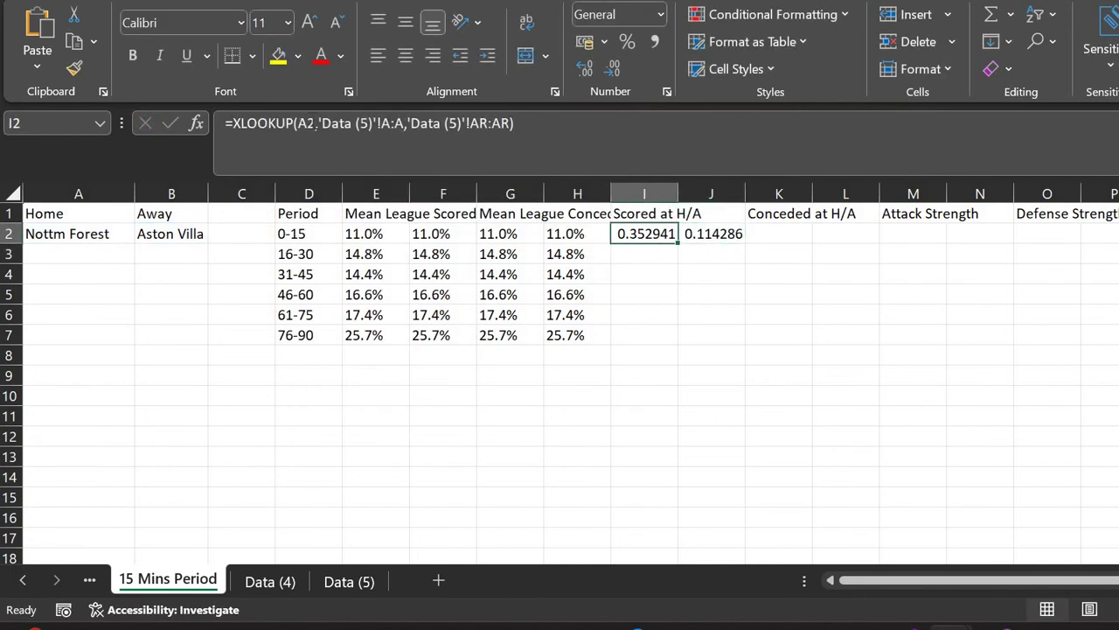
key("shift+Right")
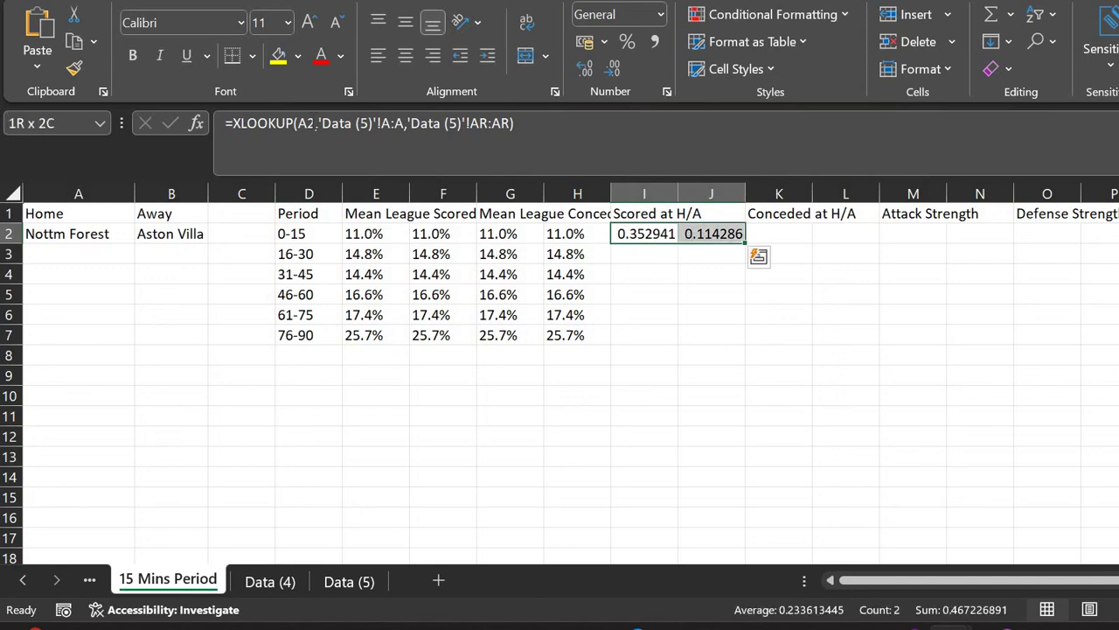
key("Left")
key("Right")
left_click(316, 125)
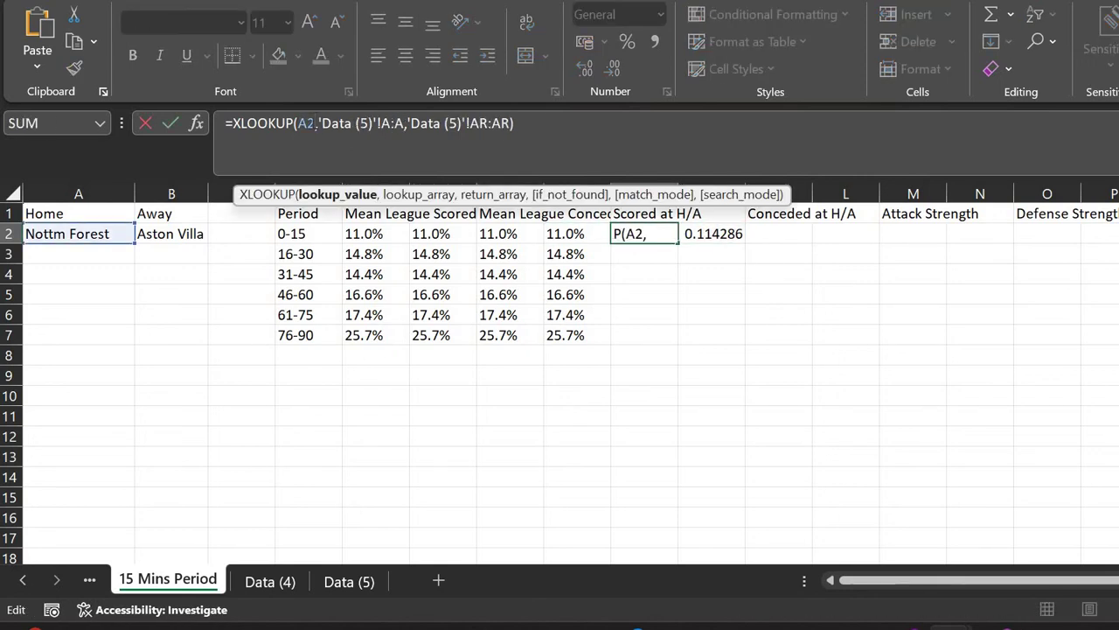
key("F4")
key("ctrl+Return")
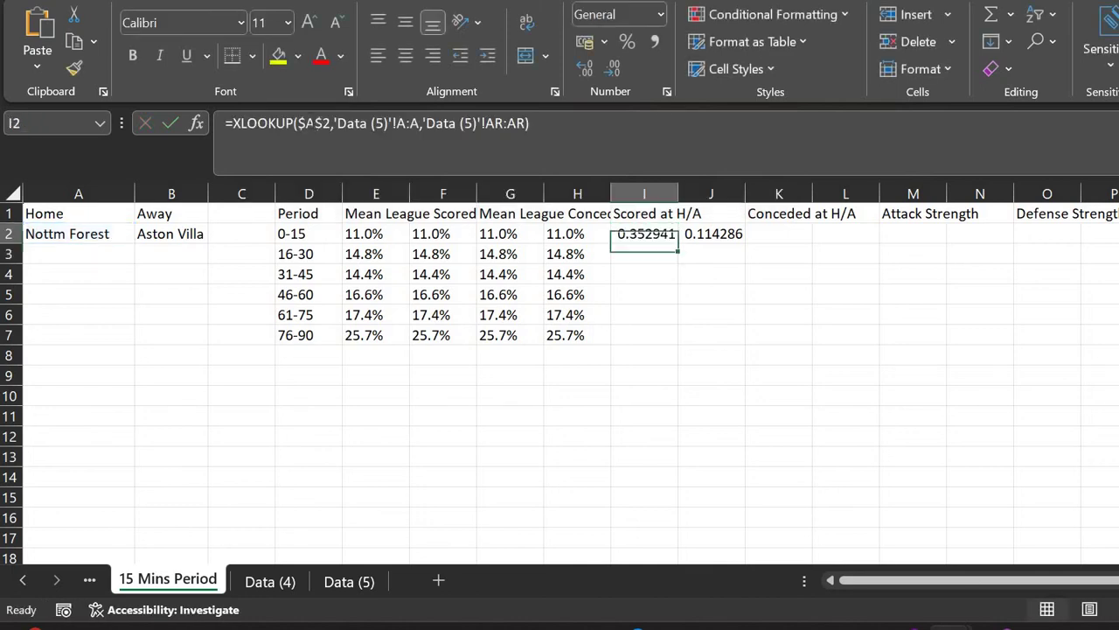
Make the away team lookup value in the J2 formula absolute as $B$2
key("Right")
left_click(316, 125)
key("F4")
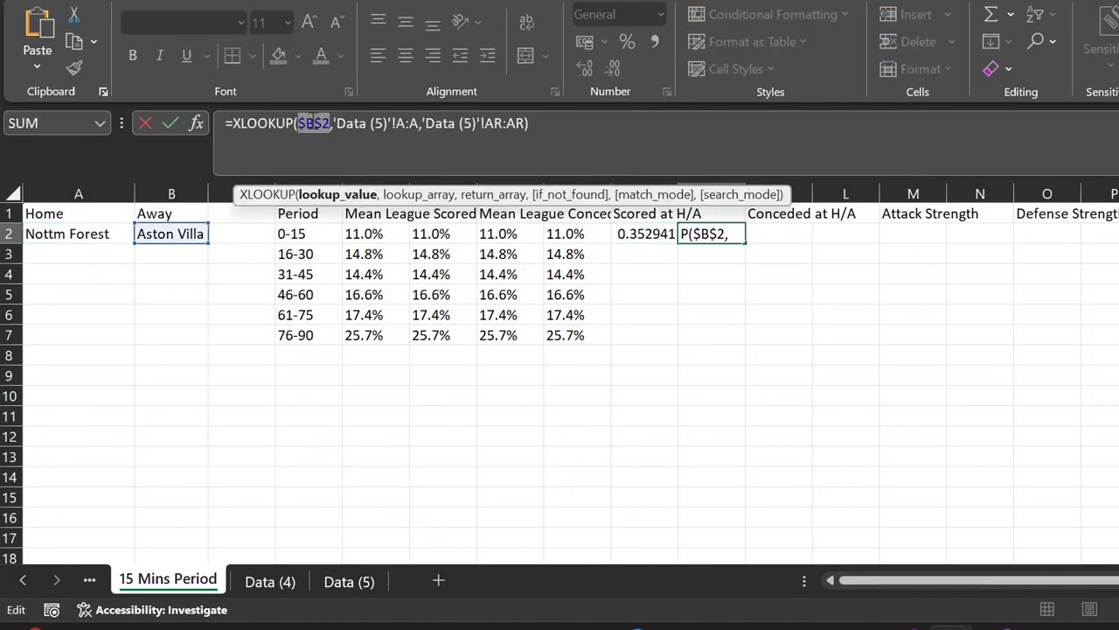
key("Return")
Fill the home and away scored lookups from I2 and J2 down to row 7
left_click(658, 238)
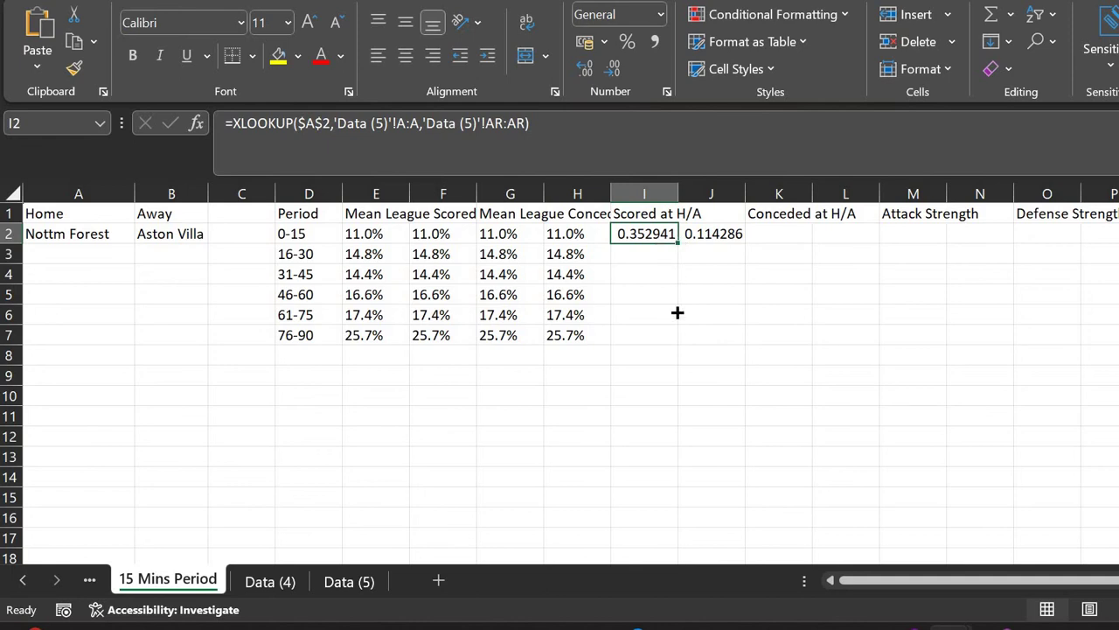
left_click_drag(679, 243, 678, 336)
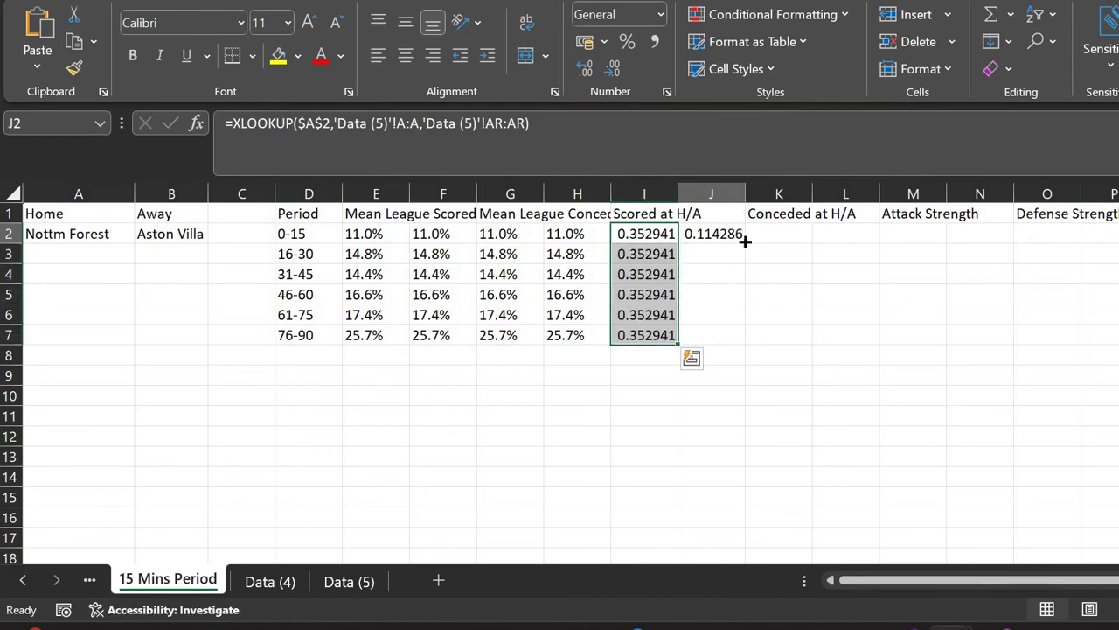
left_click(735, 236)
left_click_drag(745, 243, 746, 342)
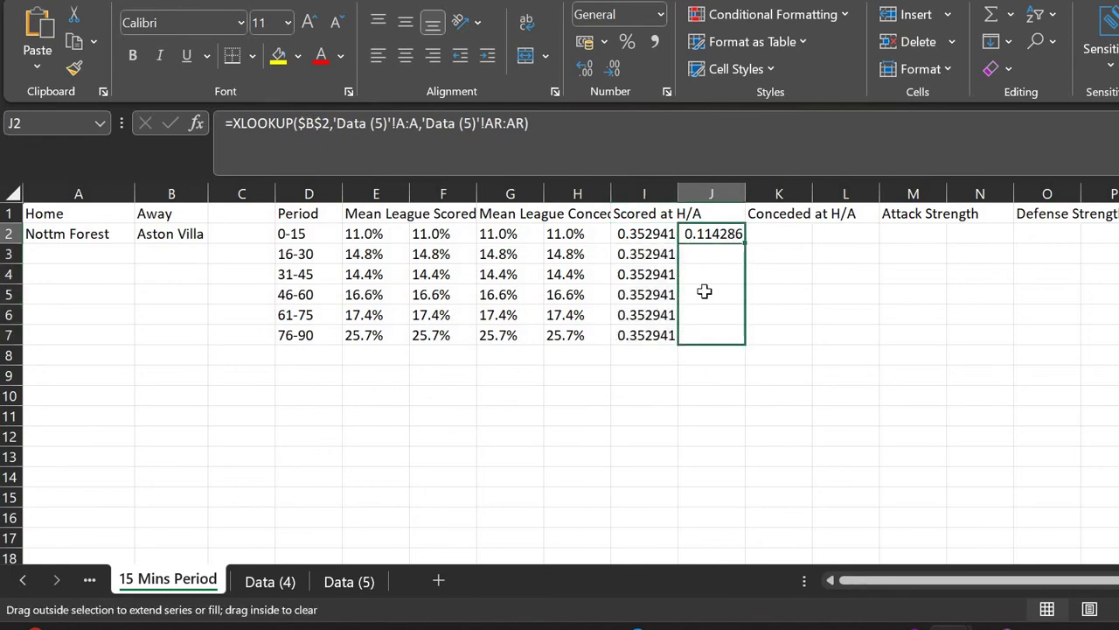
Set the return array of the home team's 16-30 scored lookup in I3 to 'Data (5)'!AT:AT
left_click(656, 233)
key("Down")
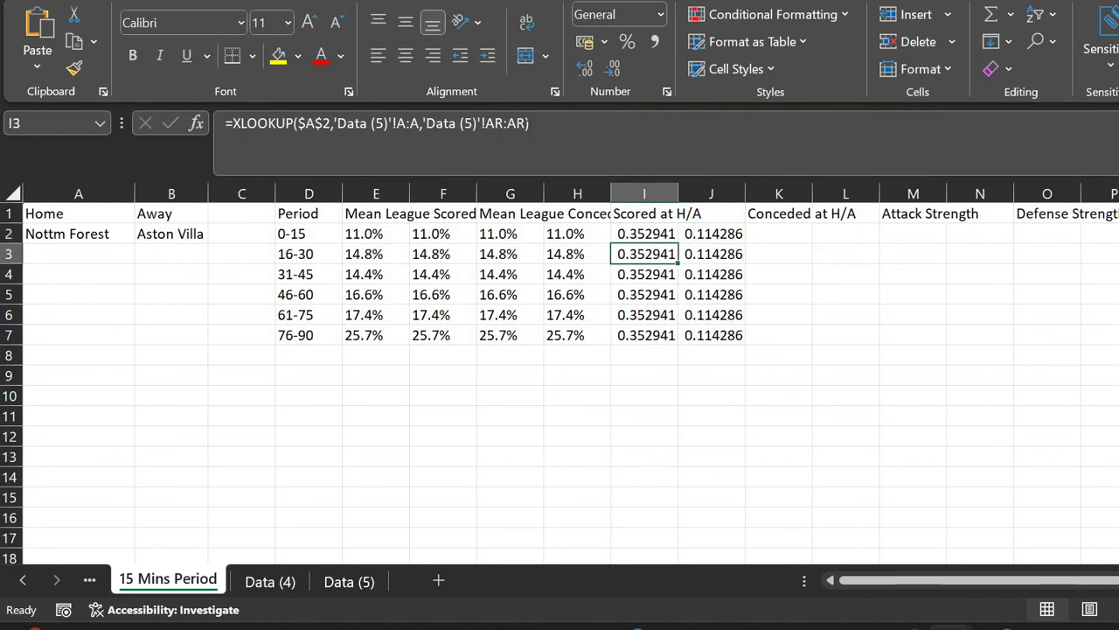
left_click(529, 125)
key("Left")
key("BackSpace")
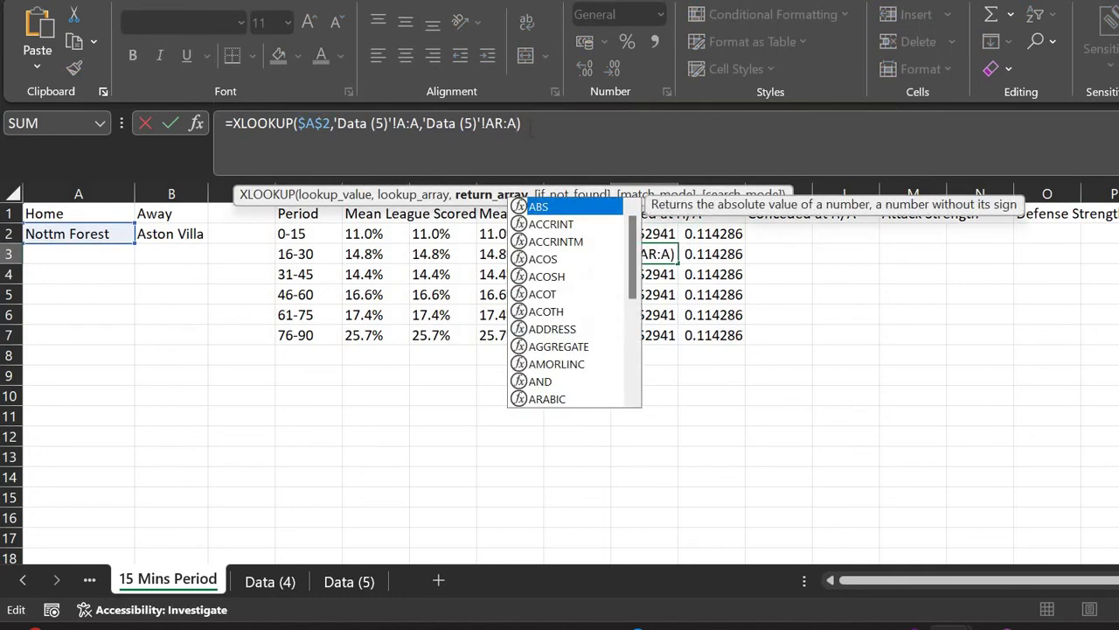
type("T")
key("Left")
key("Left")
key("Left")
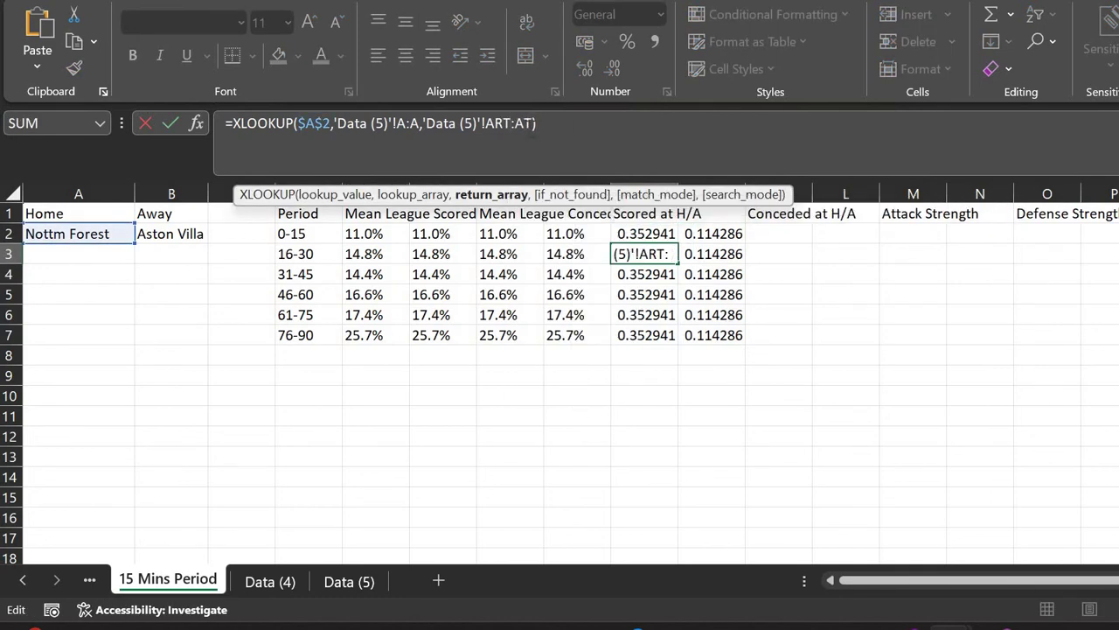
key("BackSpace")
type("T")
key("Return")
key("Up")
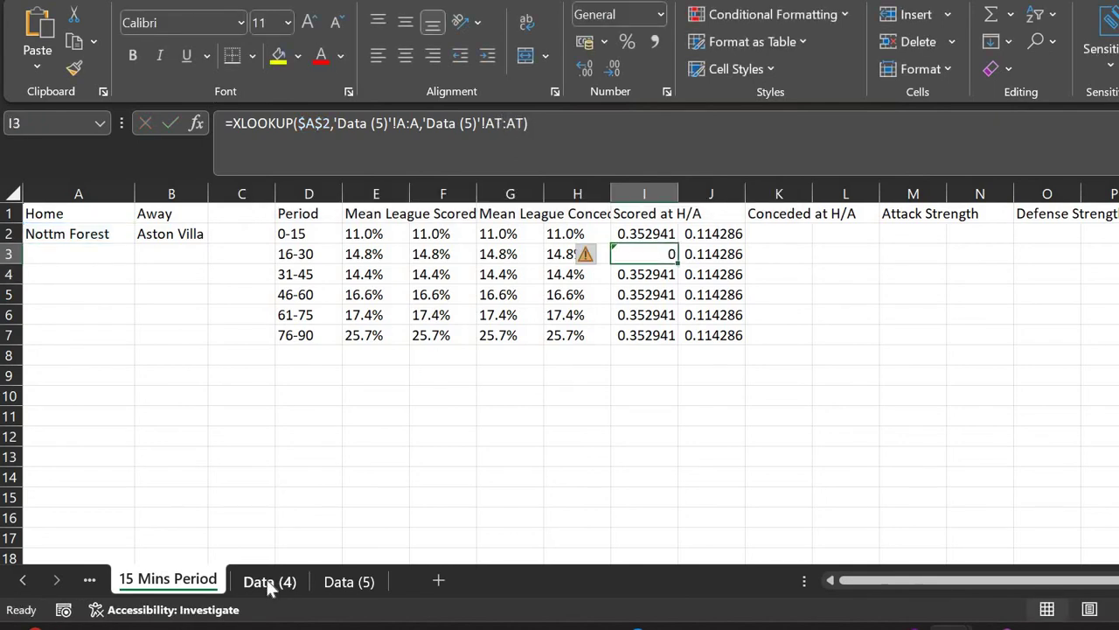
Check the period columns on Data (5) and set the return array of the 31-45 lookup in I4 to AV:AV
left_click(346, 582)
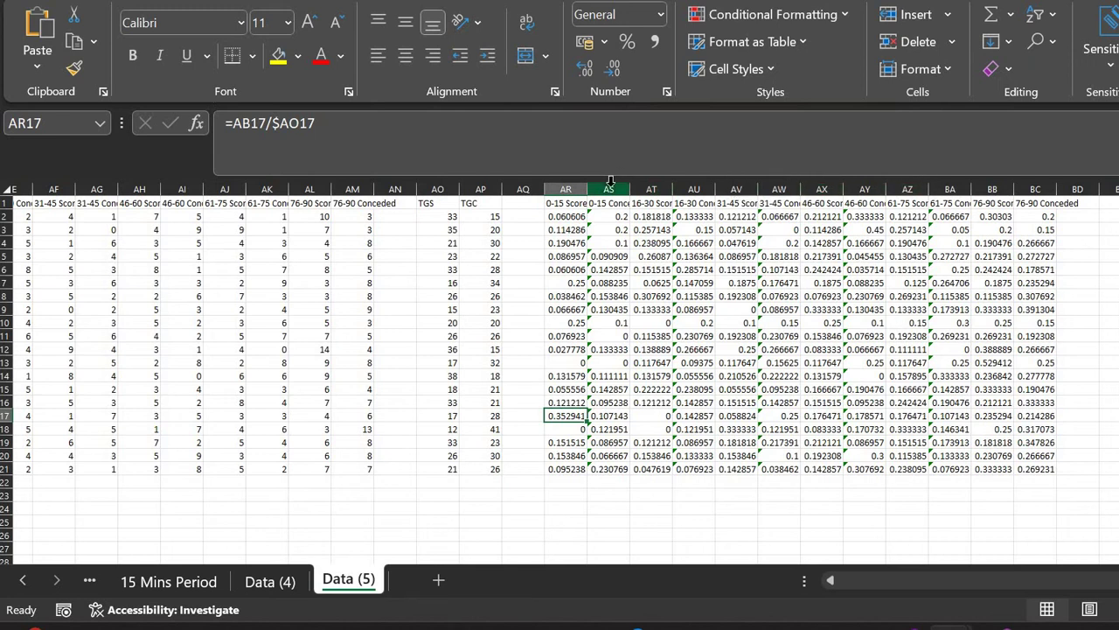
left_click(208, 582)
key("Up")
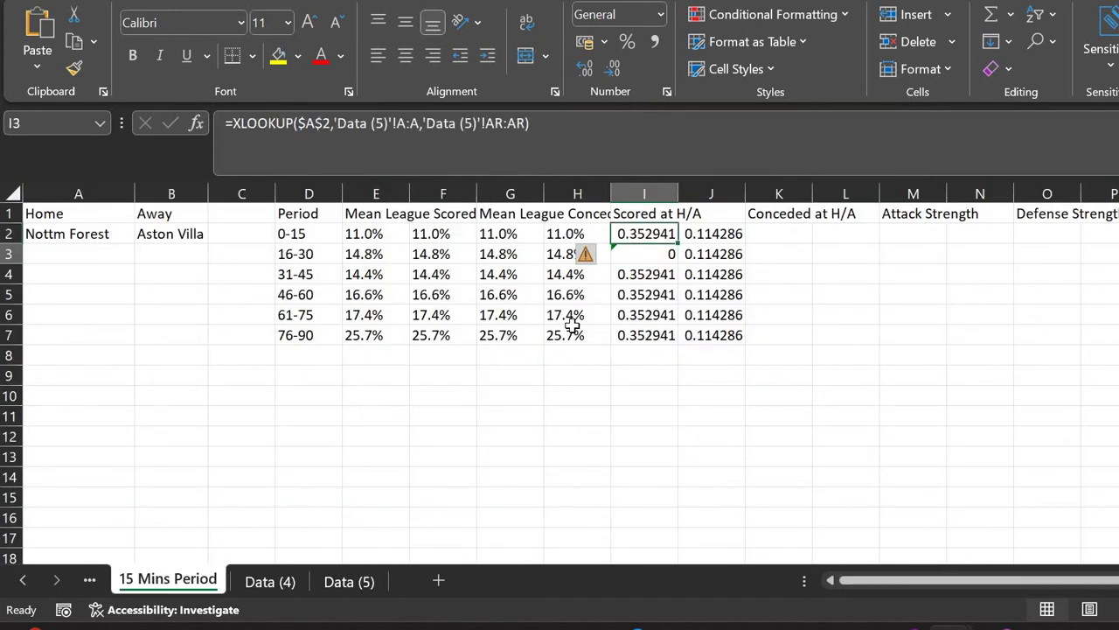
key("Down")
key("Down")
key("F2")
key("Left")
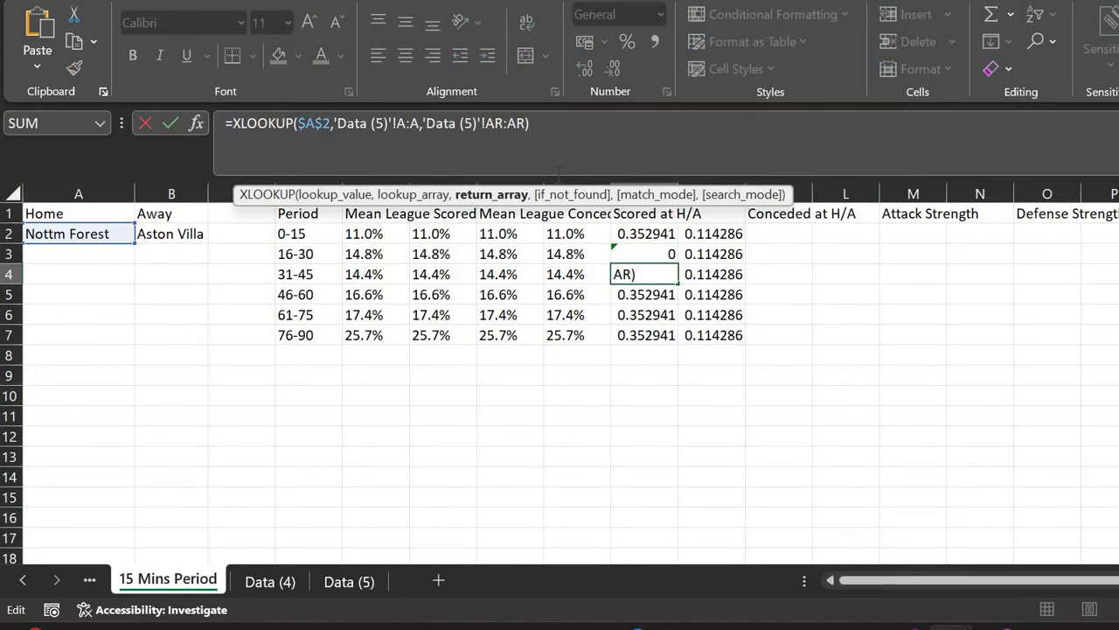
key("BackSpace")
type("V")
key("BackSpace")
type("V")
key("Return")
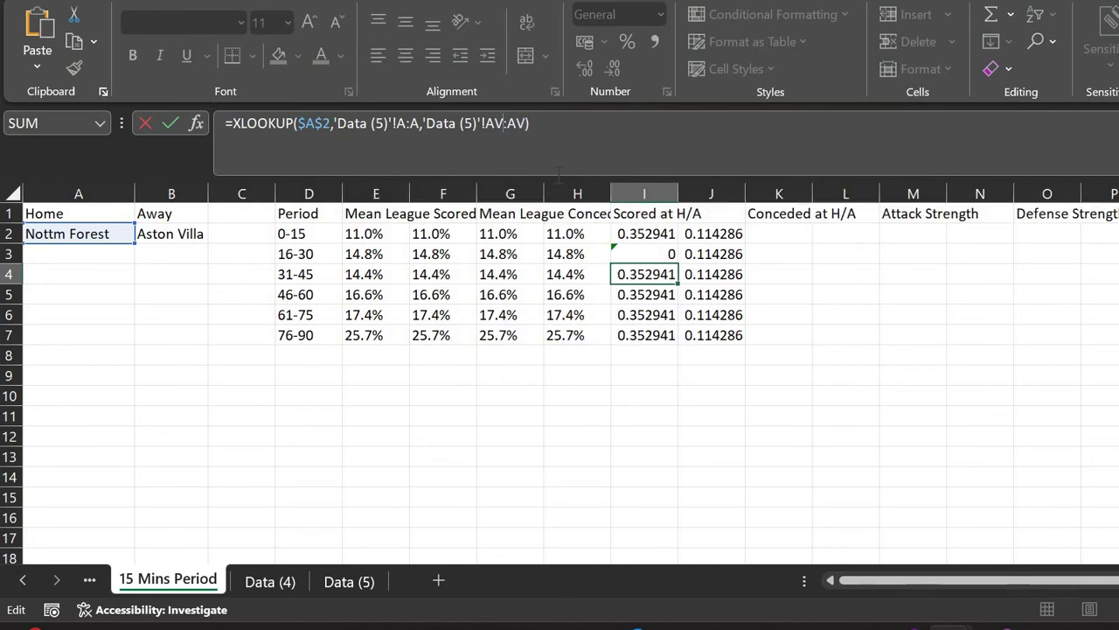
Set the return array of the home team's 46-60 scored lookup in I5 to 'Data (5)'!AX:AX
key("F2")
key("Left")
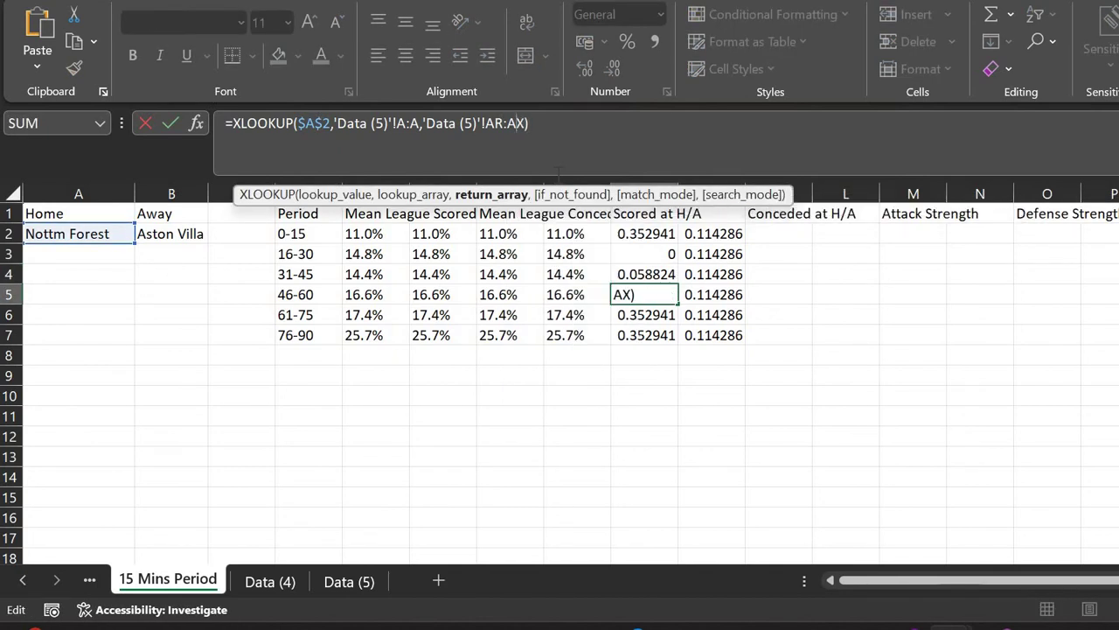
key("BackSpace")
type("R")
key("Return")
Set the return array of the home team's 61-75 scored lookup in I6 to 'Data (5)'!AZ:AZ
key("F2")
key("Left")
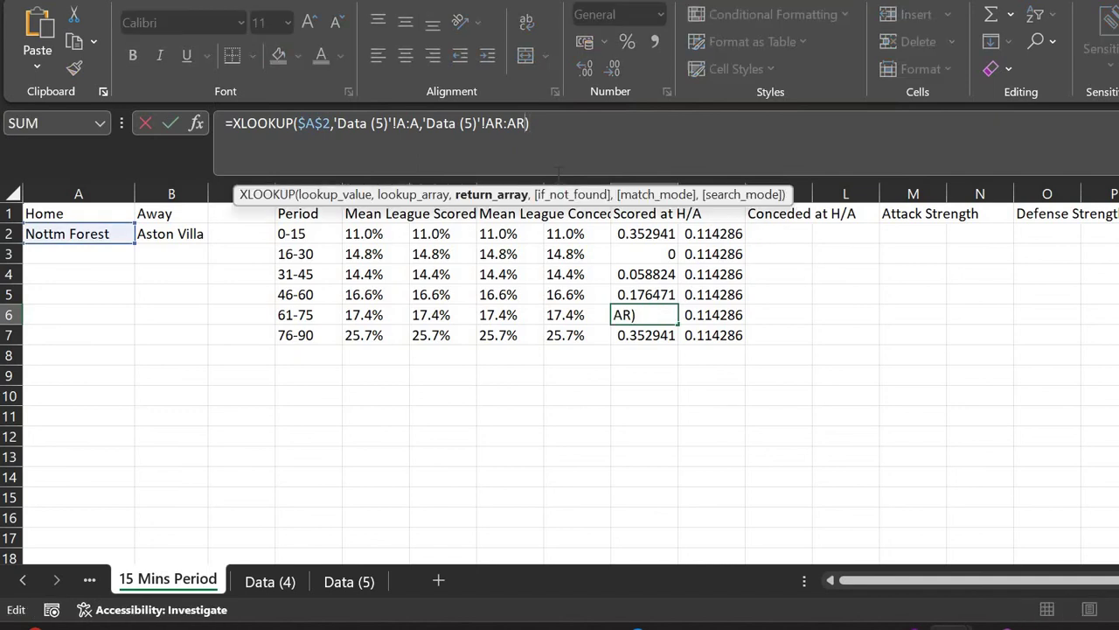
key("BackSpace")
type("Z")
key("Left")
key("Left")
key("Left")
key("BackSpace")
type("Z")
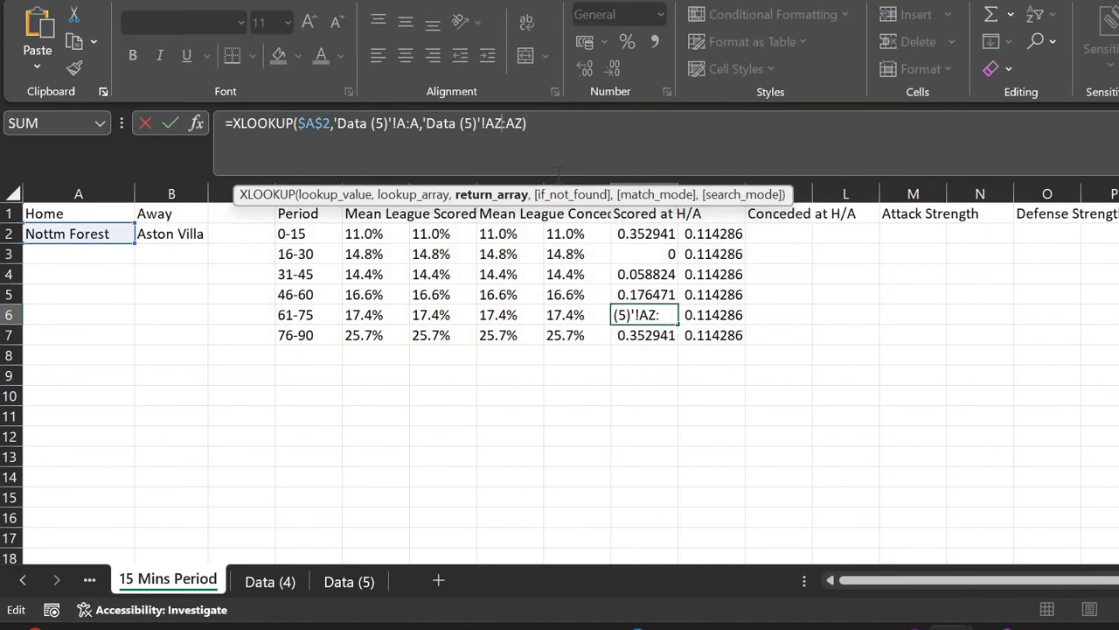
key("Return")
Set the return array of the home team's 76-90 scored lookup in I7 to 'Data (5)'!BB:BB
key("F2")
key("Left")
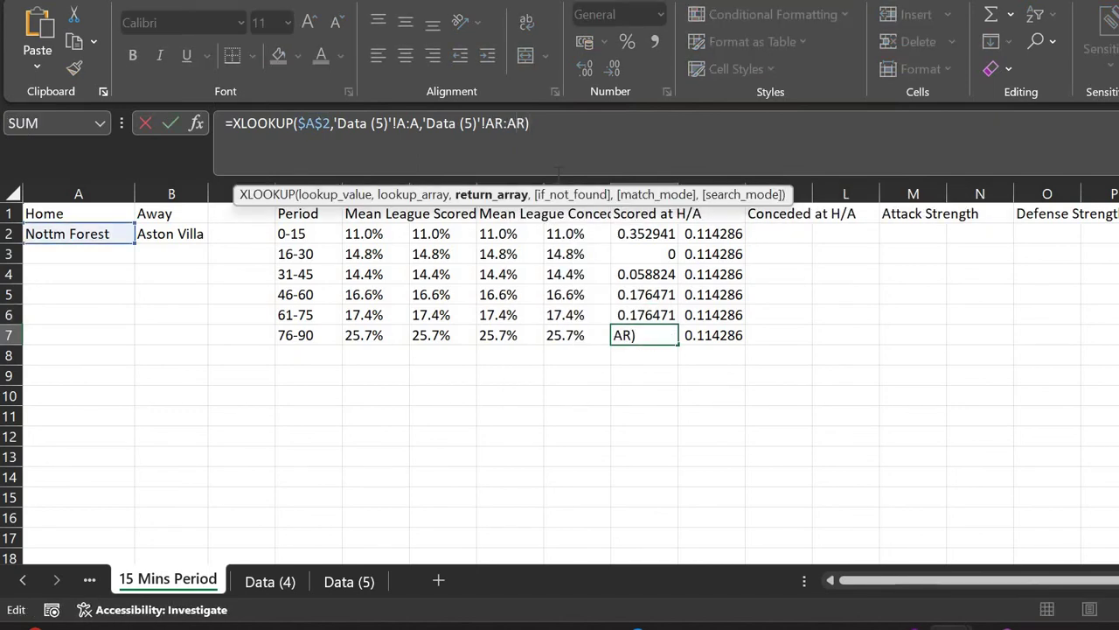
key("Left")
key("Left")
key("Left")
key("BackSpace")
key("BackSpace")
type("BB")
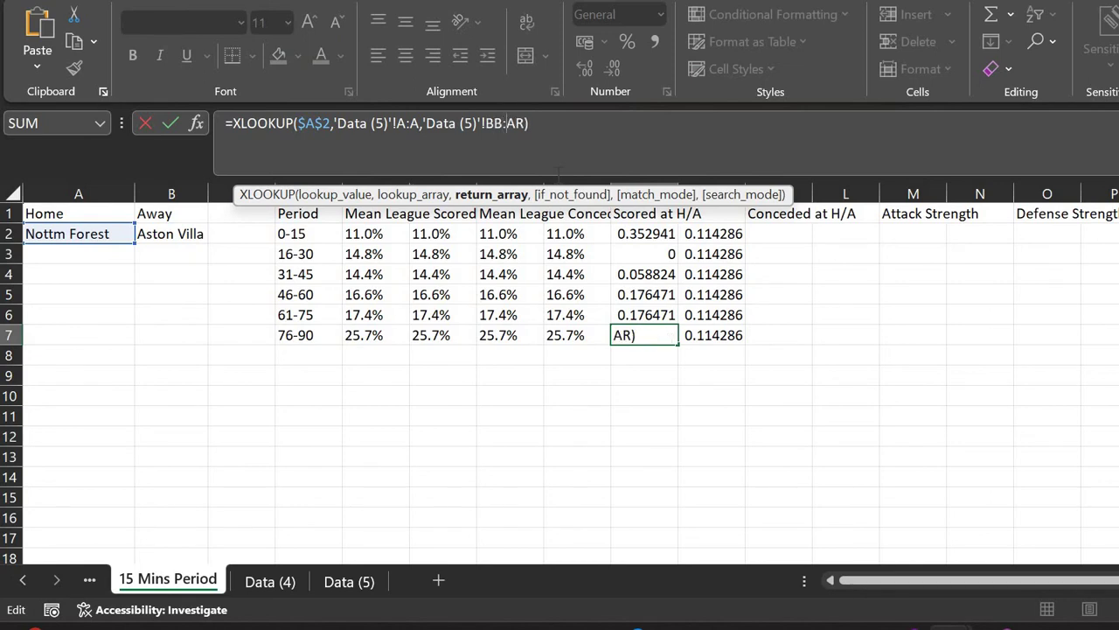
key("Right")
key("Right")
key("Right")
key("BackSpace")
key("BackSpace")
type("BB")
key("Return")
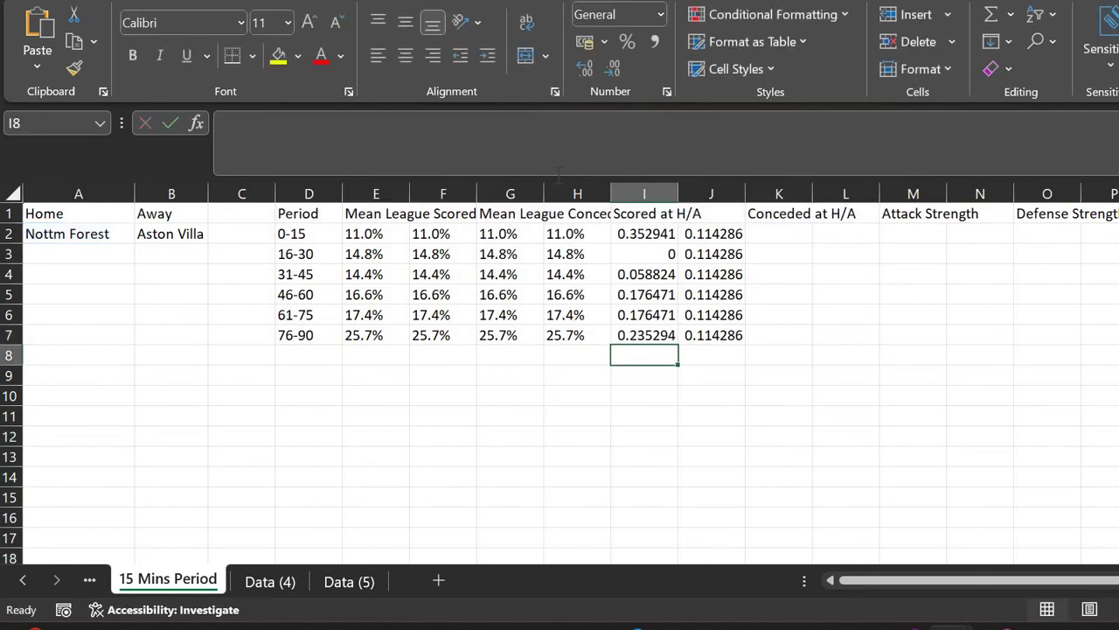
Check the period columns on Data (5) and review the home team's scored lookup formulas in I2:I7 against them
key("Up")
left_click(342, 582)
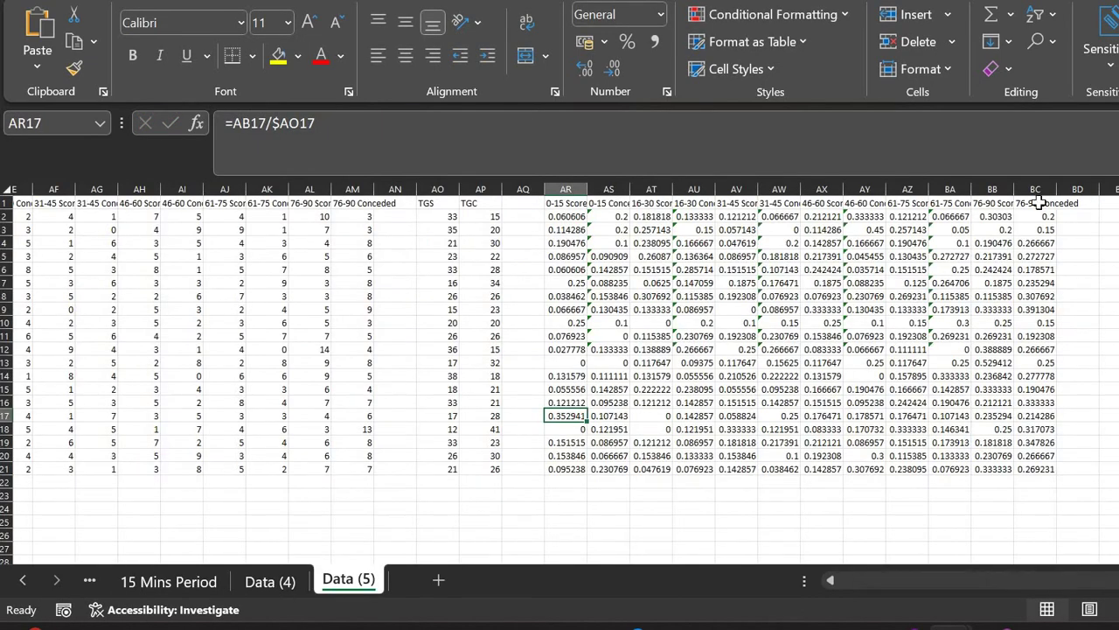
left_click(296, 580)
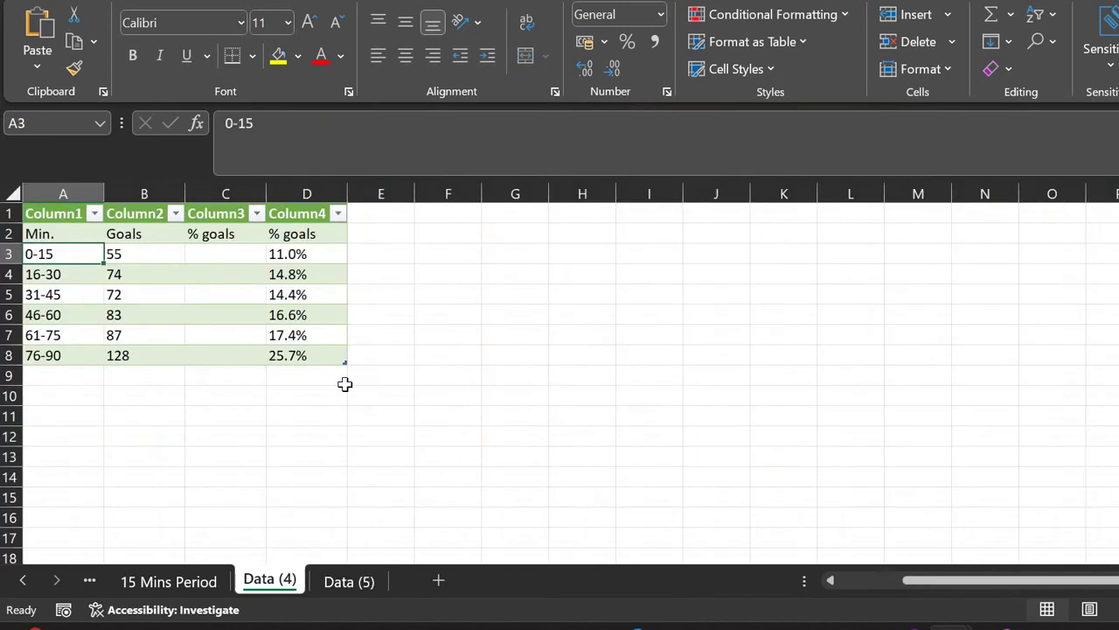
left_click(210, 583)
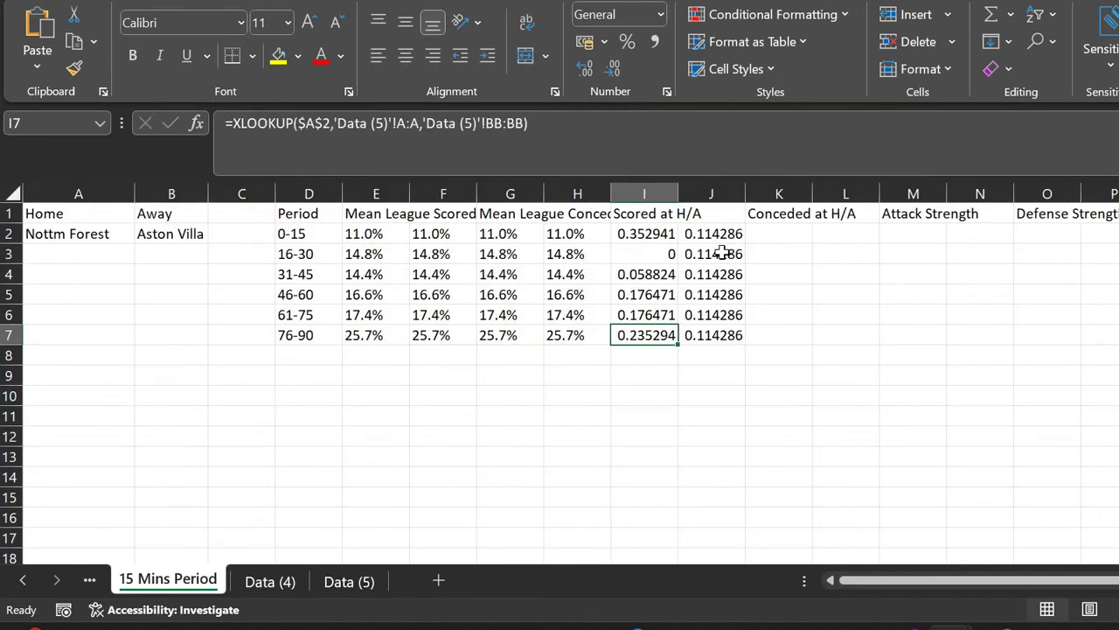
key("Up")
key("Up")
key("Up")
key("Up")
key("Up")
key("Down")
key("Down")
key("Down")
key("Down")
key("Down")
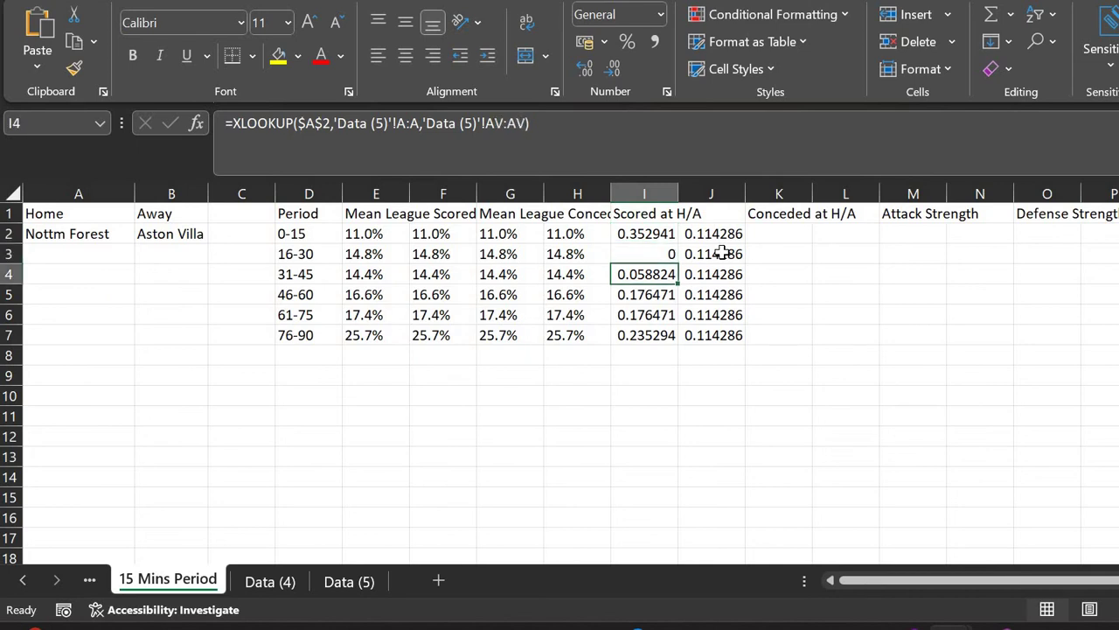
key("Up")
key("Up")
key("Up")
key("Up")
key("Up")
key("Right")
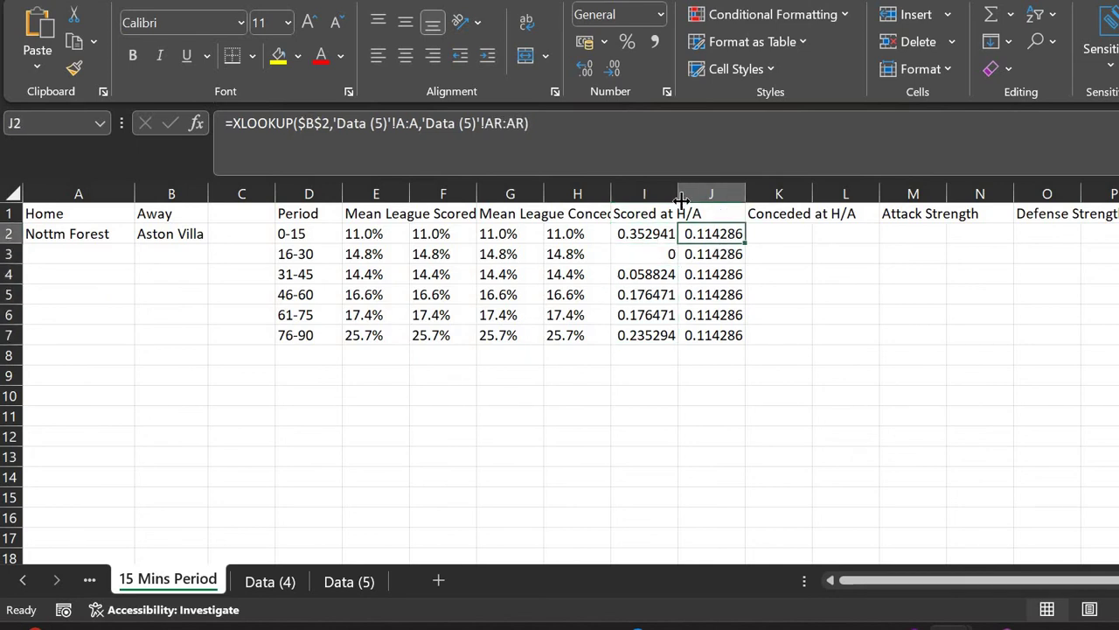
Set the return array of the away team's 16-30 scored lookup in J3 to 'Data (5)'!AT:AT
key("Left")
key("Down")
key("Up")
key("Right")
key("Down")
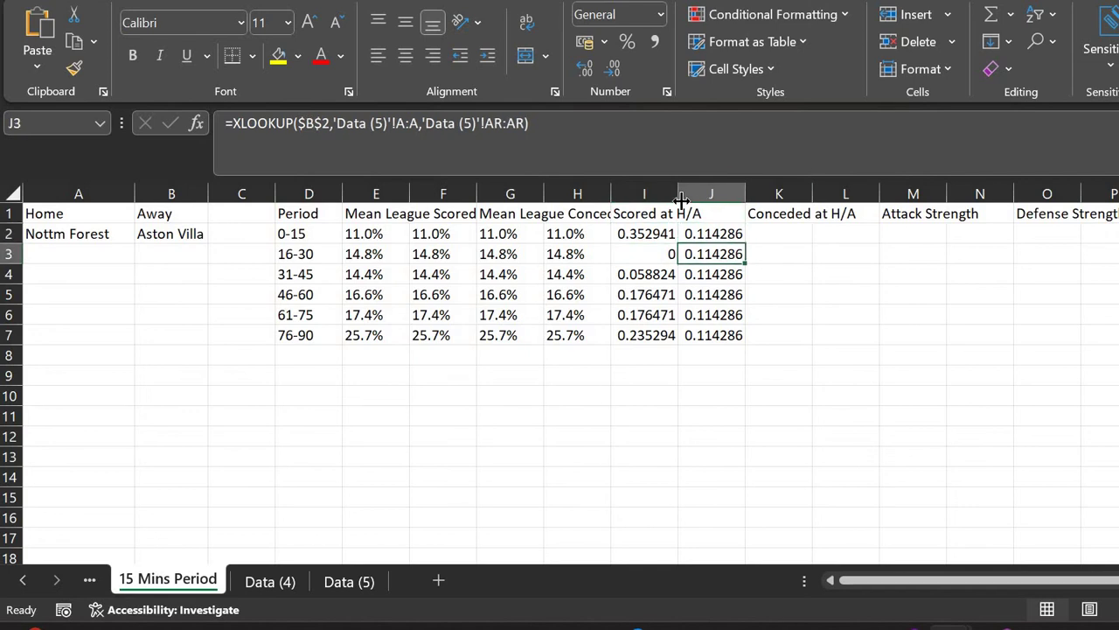
left_click(592, 153)
key("BackSpace")
type("T")
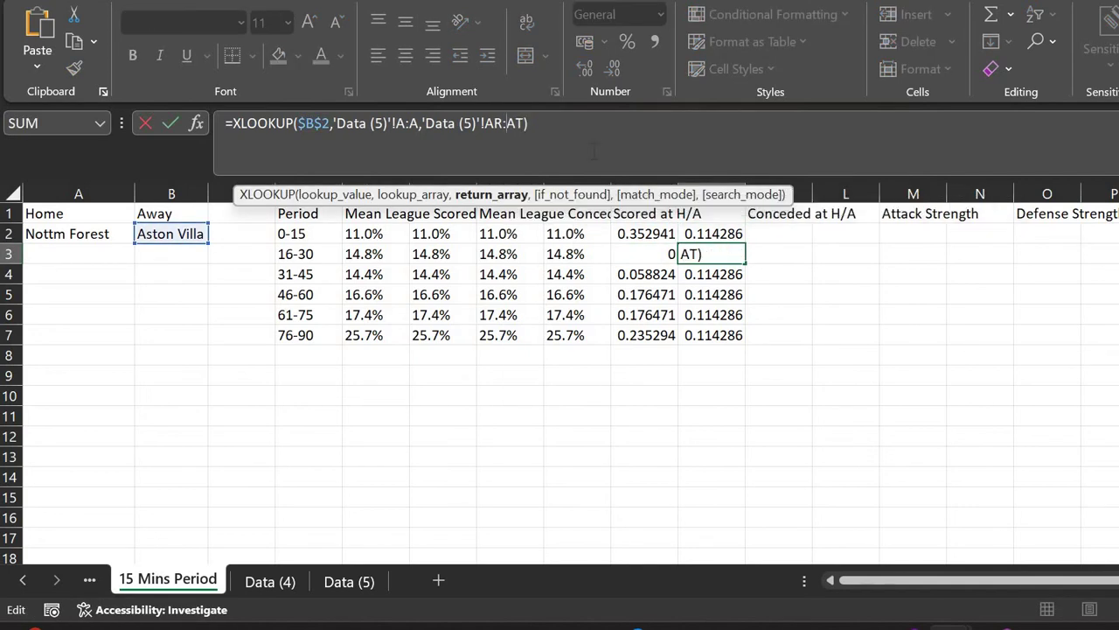
key("Left")
key("Left")
key("Left")
key("BackSpace")
type("T")
key("Return")
Set the return array of the away team's 31-45 scored lookup in J4 to 'Data (5)'!AV:AV
key("F2")
key("BackSpace")
type("V")
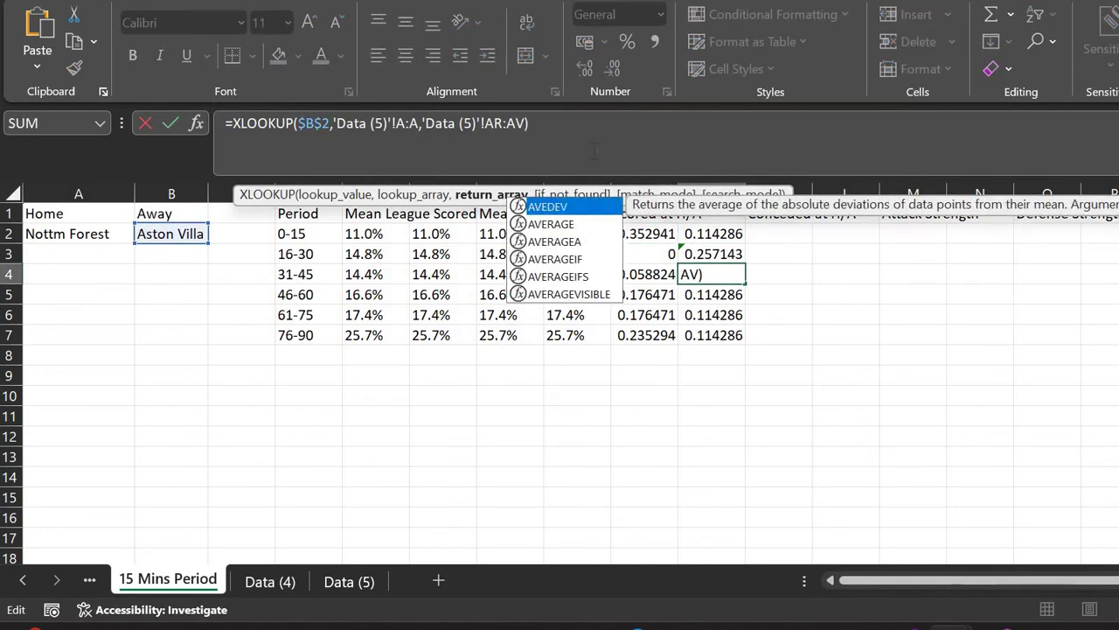
key("Left")
key("Left")
key("Left")
key("Return")
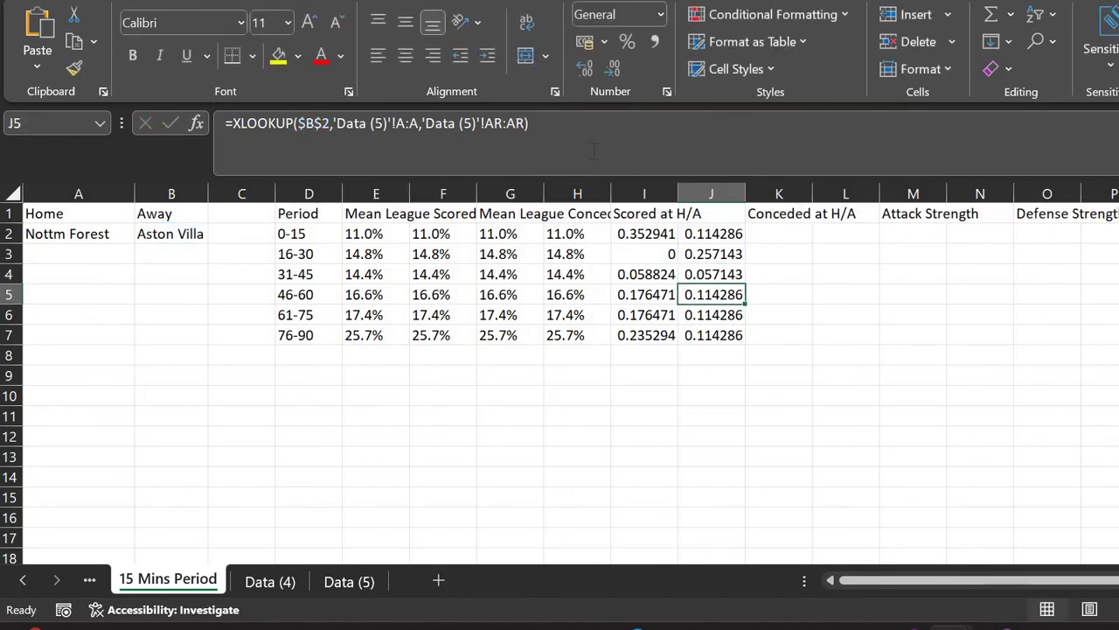
Set the return array of the away team's 46-60 scored lookup in J5 to 'Data (5)'!AX:AX
key("F2")
key("BackSpace")
type("X")
key("Left")
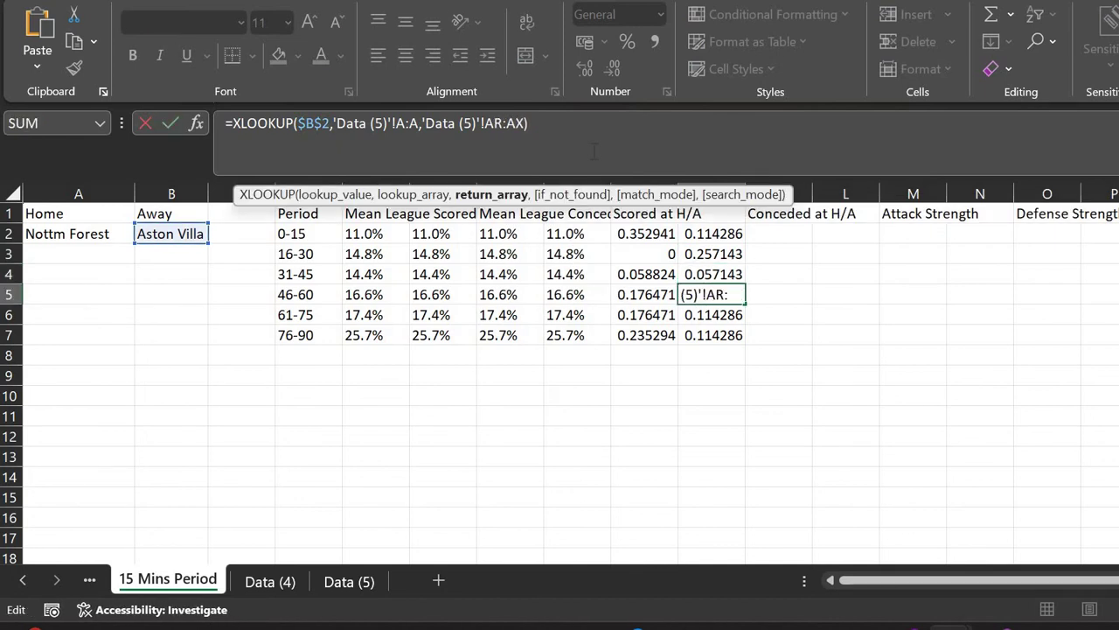
key("BackSpace")
type("X")
key("Return")
Set the return array of the away team's 61-75 scored lookup in J6 to 'Data (5)'!AZ:AZ
key("F2")
key("BackSpace")
type("Z")
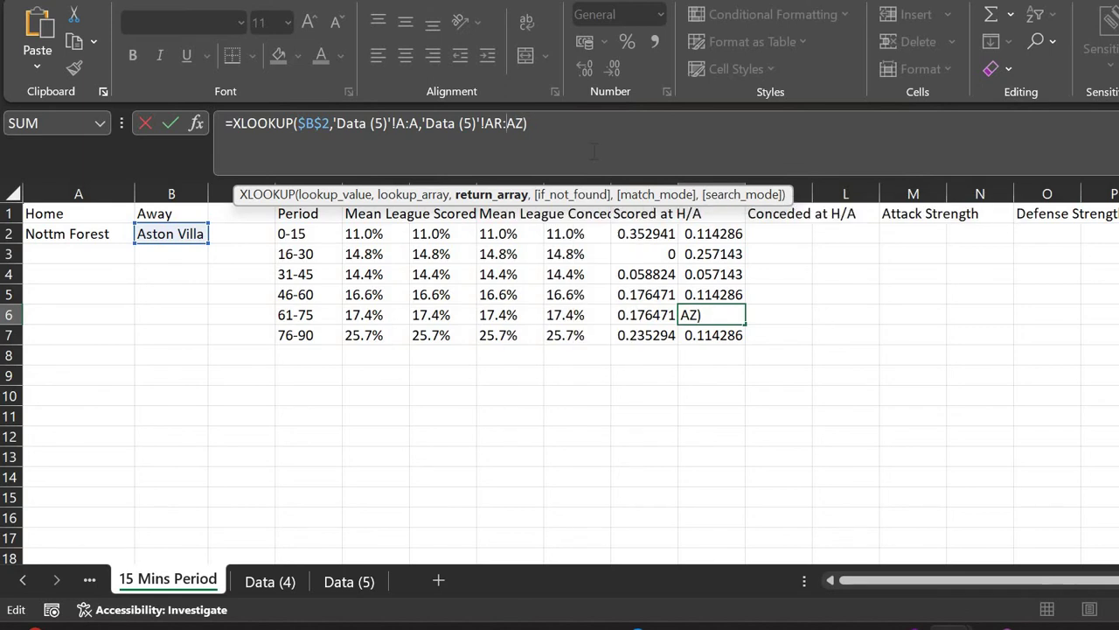
key("Left")
key("Left")
key("Left")
key("BackSpace")
type("Z")
key("Return")
Set the return array of the away team's 76-90 scored lookup in J7 to 'Data (5)'!BB:BB
key("F2")
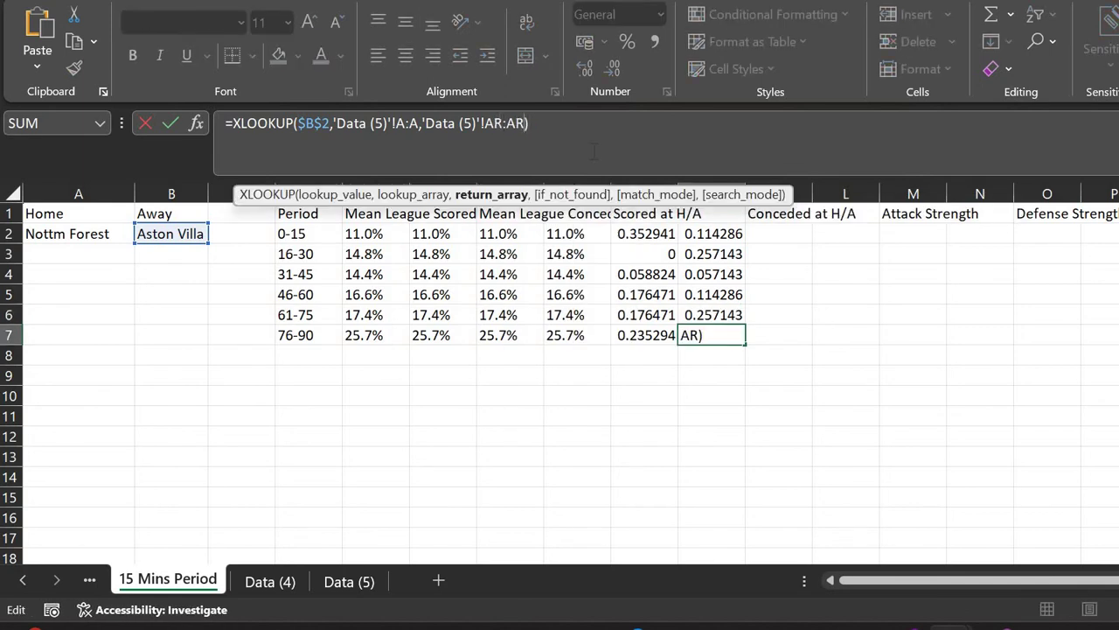
key("BackSpace")
key("BackSpace")
type("BB")
key("Left")
key("Left")
key("Left")
key("BackSpace")
key("BackSpace")
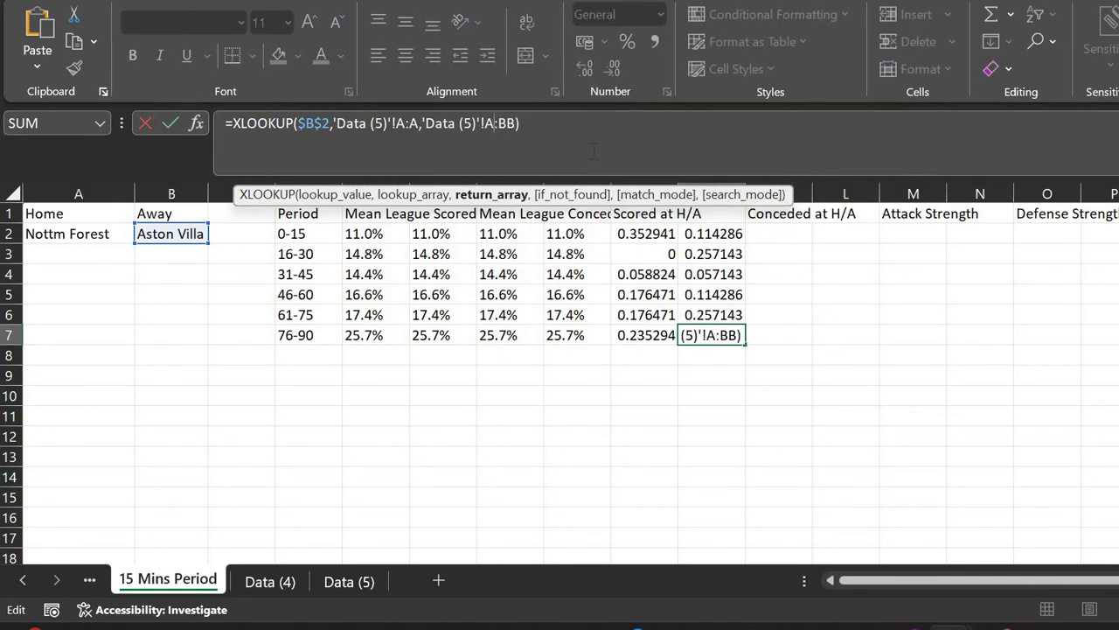
type("BB")
key("Return")
Enter the home team's I2 scored lookup formula, =XLOOKUP($A$2,'Data (5)'!A:A,'Data (5)'!AR:AR), in the first Conceded at H/A cell, K2
key("Up")
key("Up")
key("Up")
key("Up")
key("Up")
key("Up")
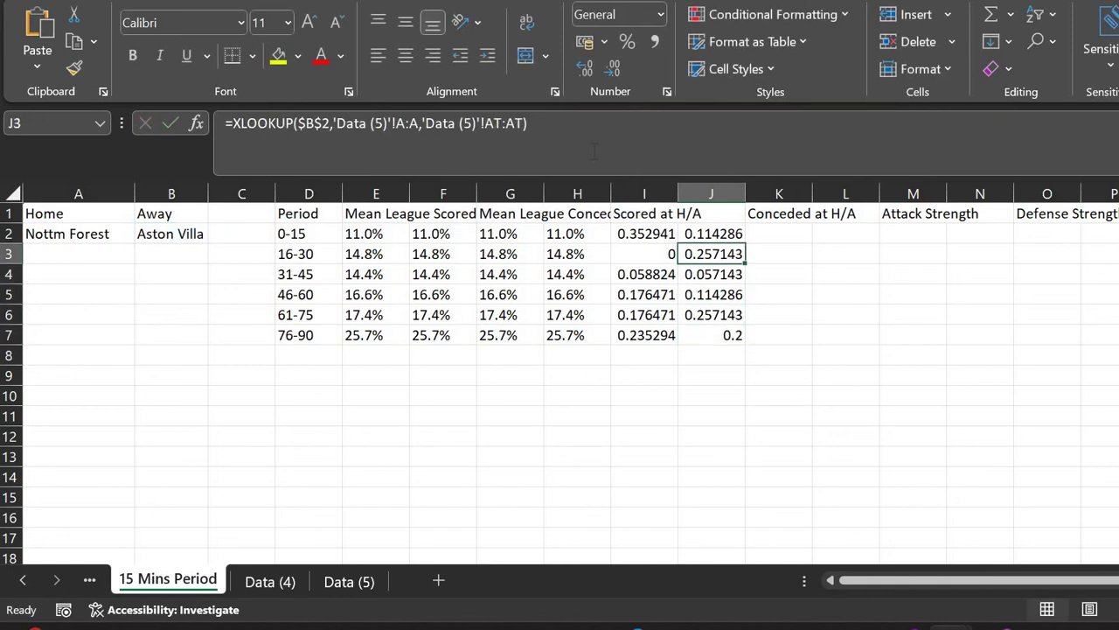
key("Left")
key("F2")
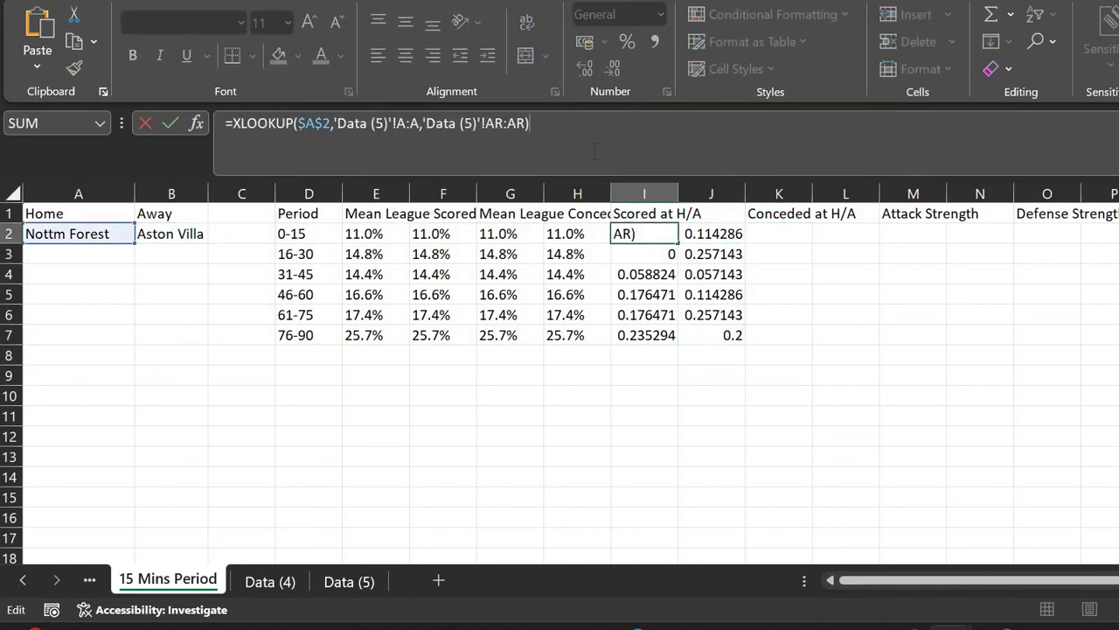
key("Escape")
key("Right")
key("Right")
left_click(595, 152)
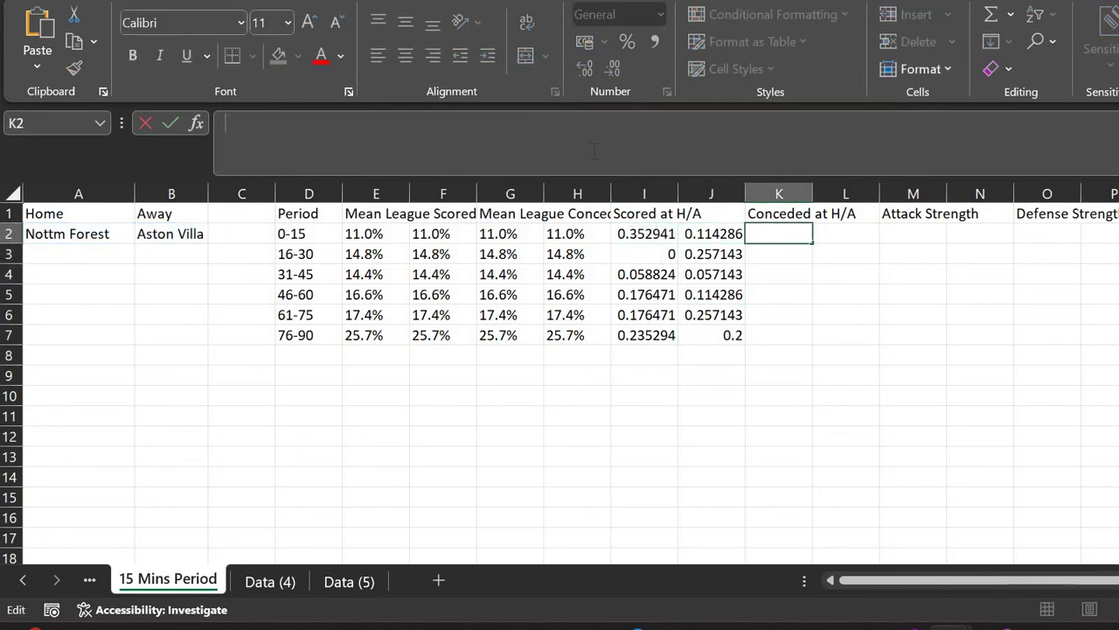
type("=XLOOKUP($A$2,'Data (5)'!A:A,'Data (5)'!AR:AR)")
key("Return")
Copy the away team's 0-15 scored lookup formula from J2 into L2 with its references unchanged
key("Left")
key("Up")
left_click(595, 153)
key("ctrl+a")
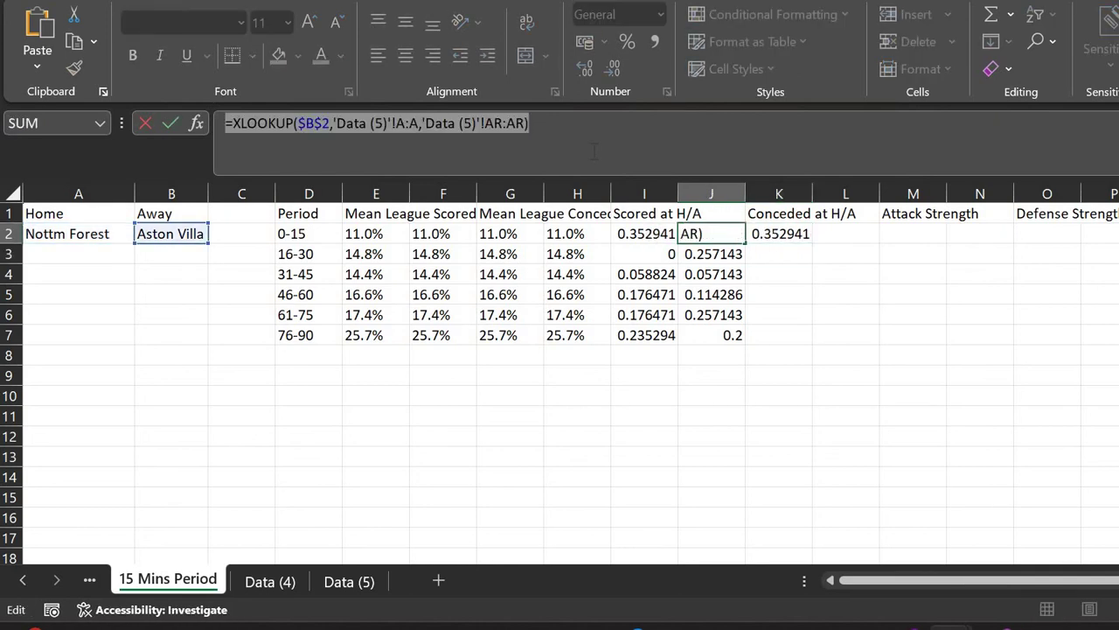
key("ctrl+c")
key("Return")
key("Up")
key("Right")
key("Right")
left_click(594, 152)
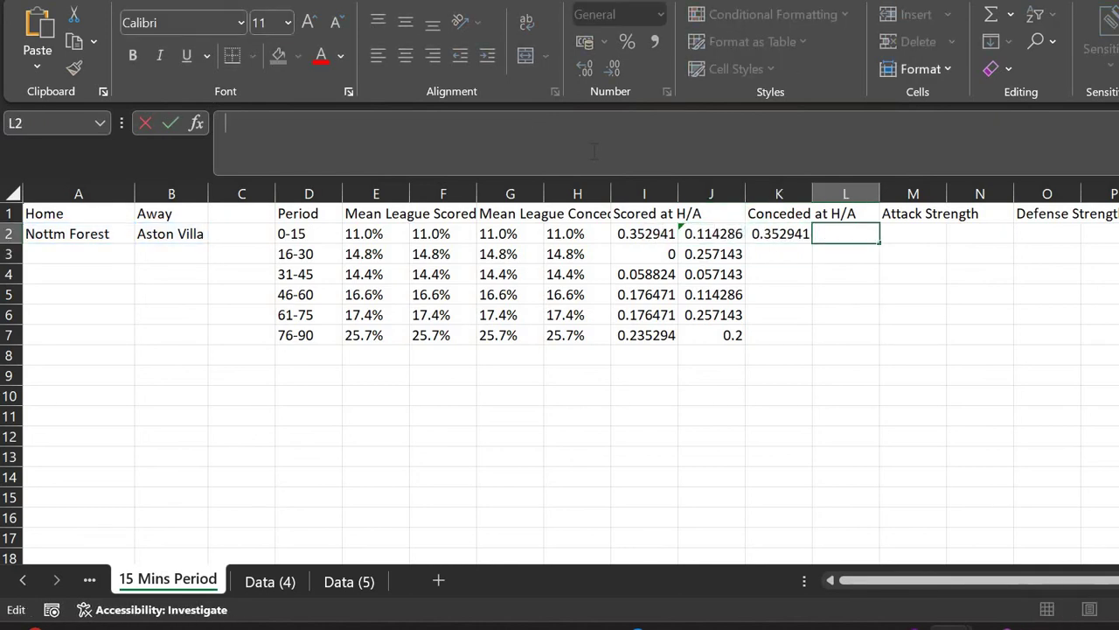
key("ctrl+v")
key("Return")
Set the return array of the home team's 0-15 conceded lookup in K2 to 'Data (5)'!AS:AS
key("Up")
key("Left")
left_click(594, 153)
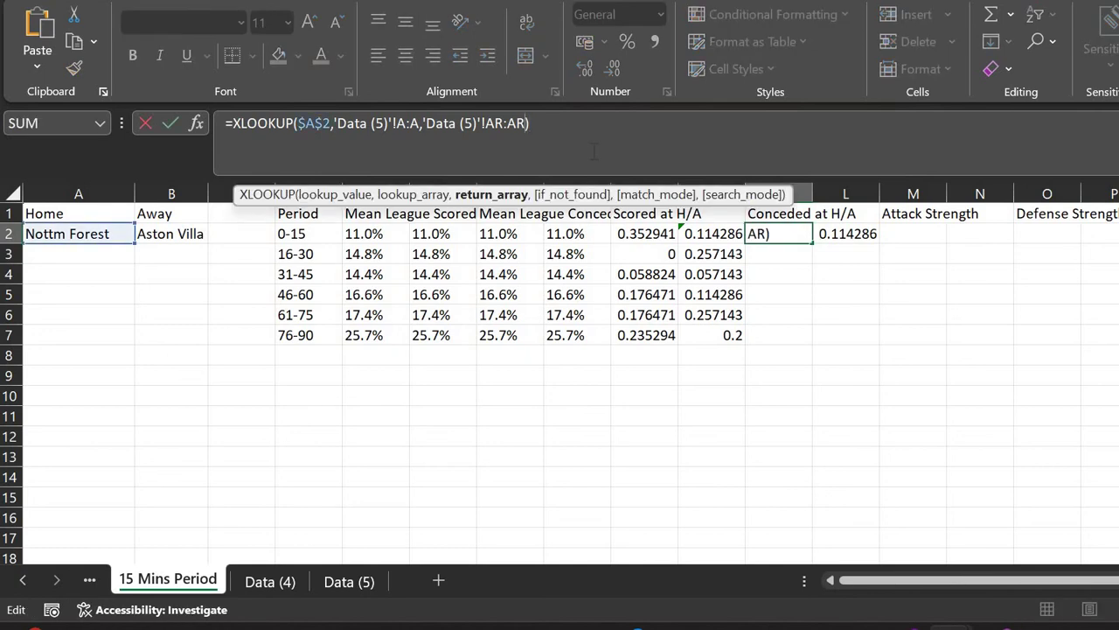
key("BackSpace")
key("BackSpace")
key("BackSpace")
key("BackSpace")
key("BackSpace")
key("BackSpace")
type("AS:AS)")
key("Return")
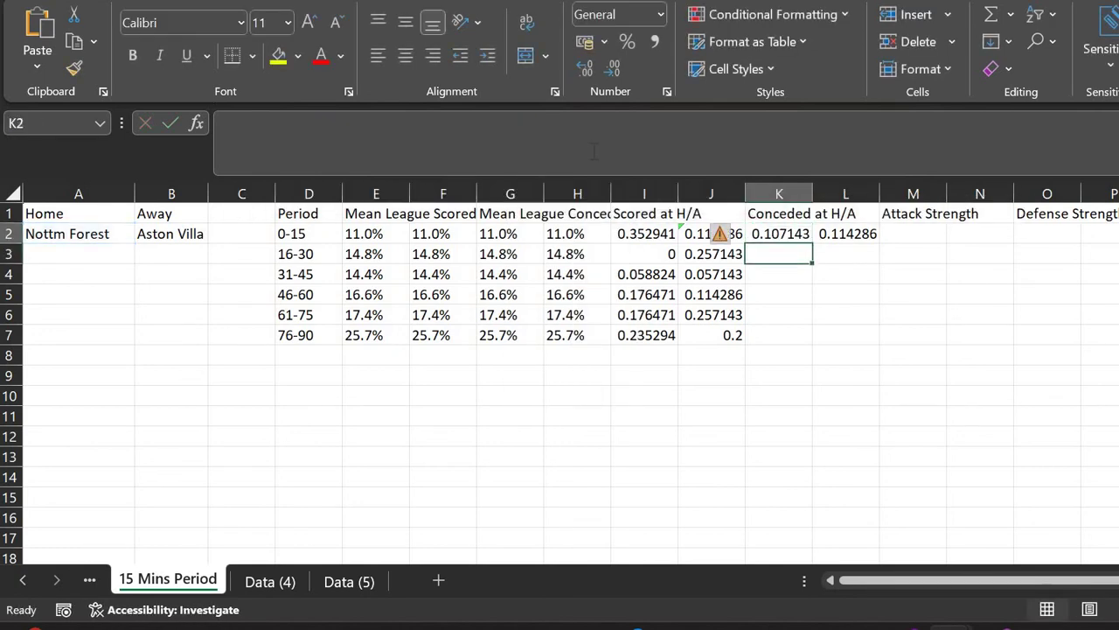
Set the return array of the away team's 0-15 conceded lookup in L2 to 'Data (5)'!AS:AS
key("Up")
key("Right")
left_click(595, 152)
key("BackSpace")
key("BackSpace")
key("BackSpace")
key("BackSpace")
key("BackSpace")
key("BackSpace")
type("AS:AS)")
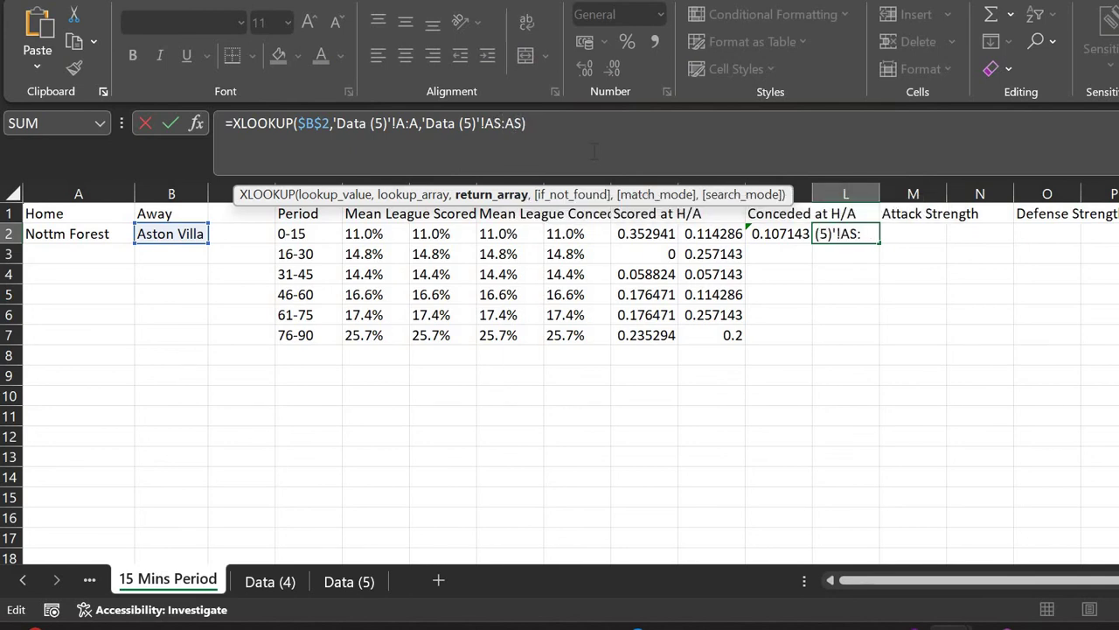
key("Return")
Check the 0-15 Conceded column on the Data (5) sheet and fill the K2 and L2 conceded lookups down to row 7
left_click(369, 583)
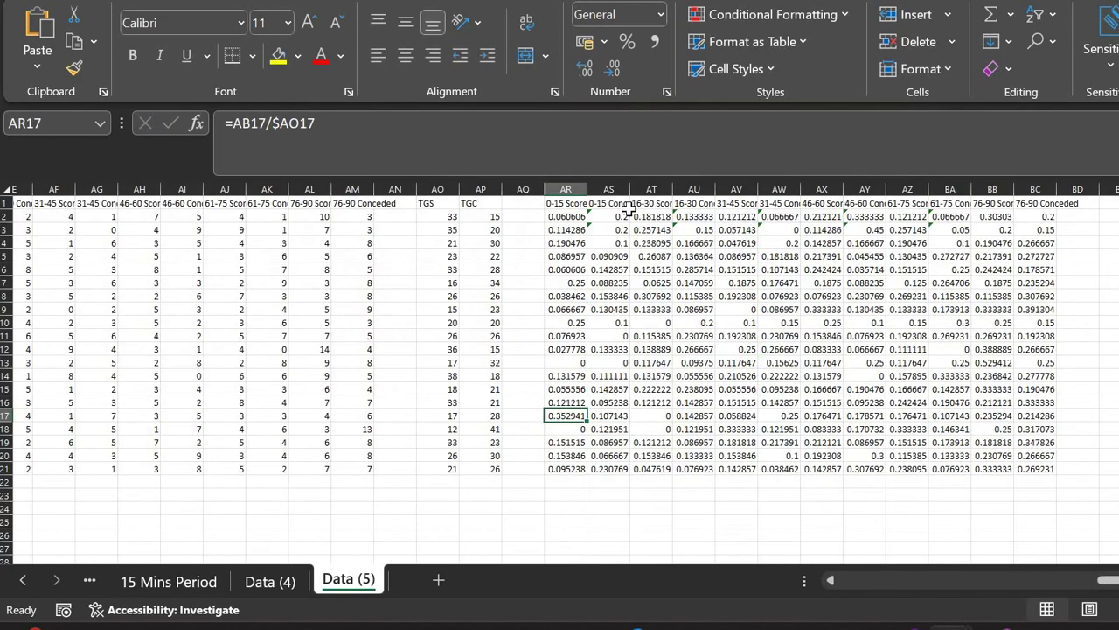
left_click(609, 189)
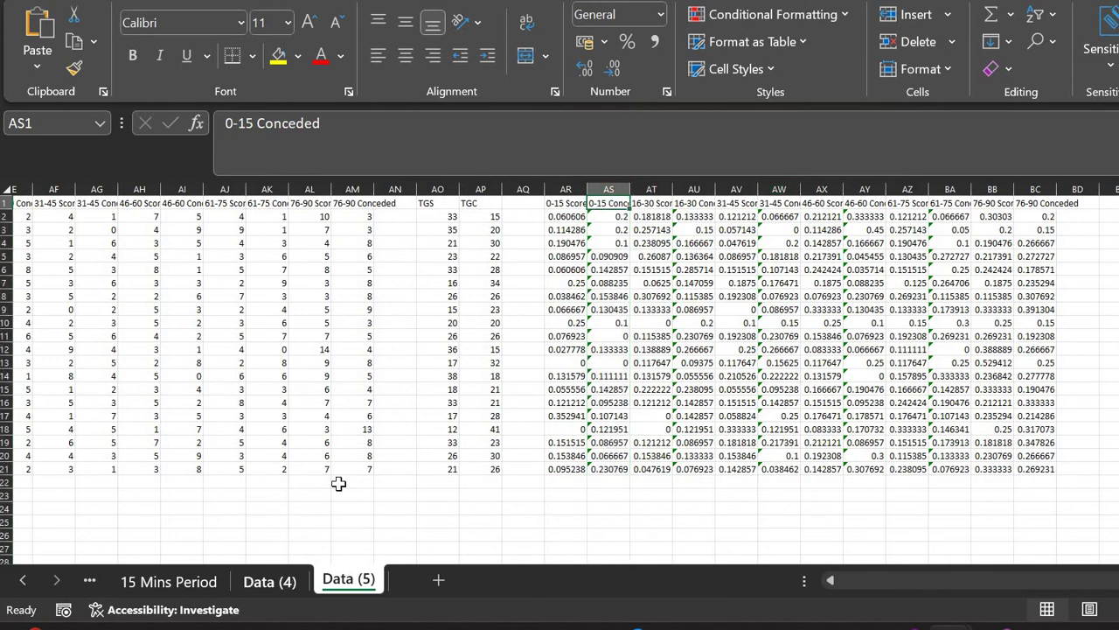
left_click(167, 582)
key("Up")
key("Left")
key("Down")
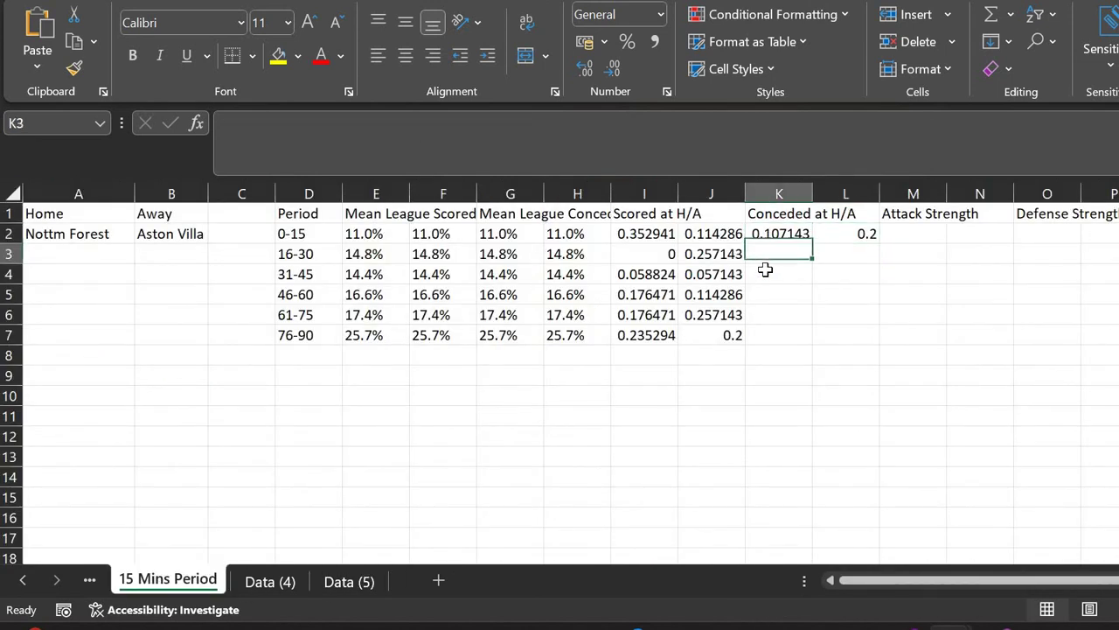
key("Up")
left_click_drag(812, 242, 807, 335)
left_click(862, 234)
left_click_drag(879, 244, 853, 335)
Set the return array of the home team's 16-30 conceded lookup in K3 to 'Data (5)'!AU:AU
left_click(798, 244)
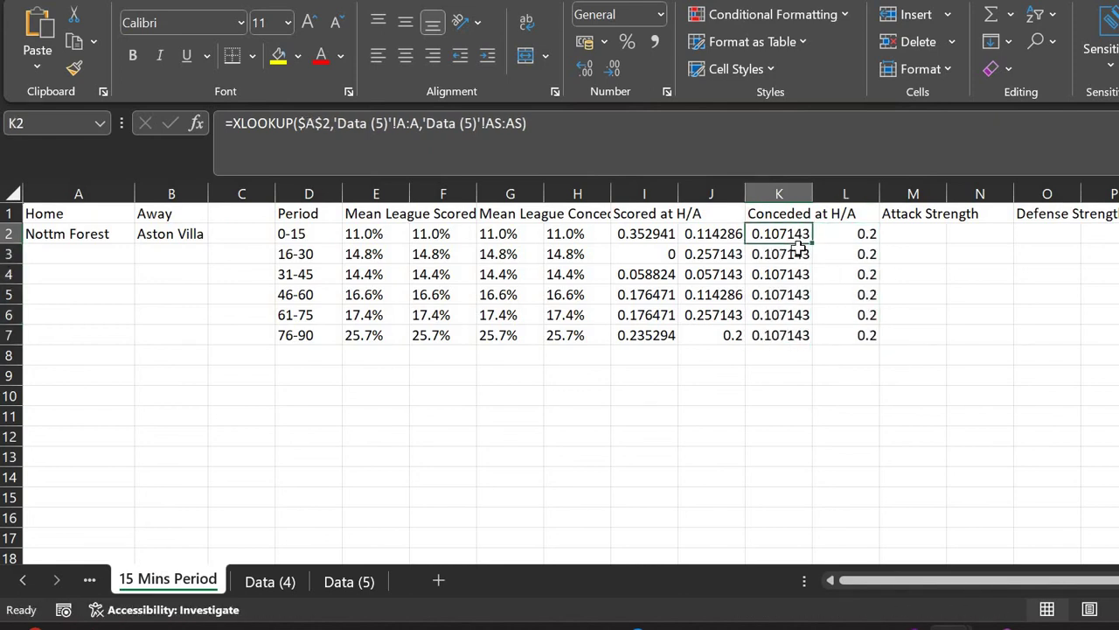
left_click(799, 251)
left_click(647, 170)
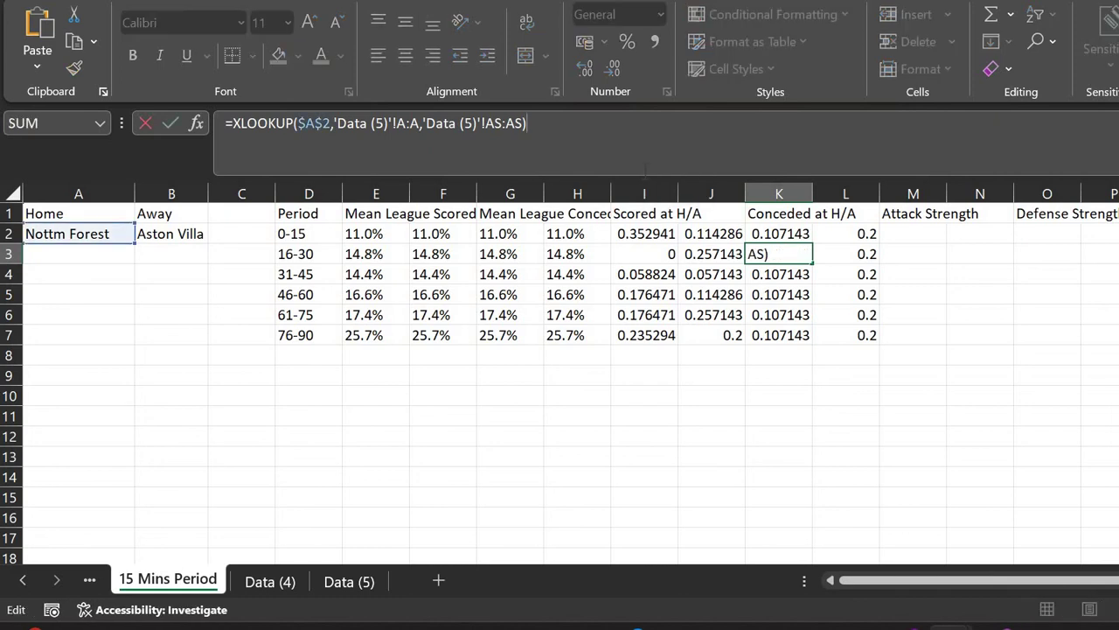
key("Left")
key("BackSpace")
type("U")
key("Left")
key("Left")
key("Left")
key("BackSpace")
type("U")
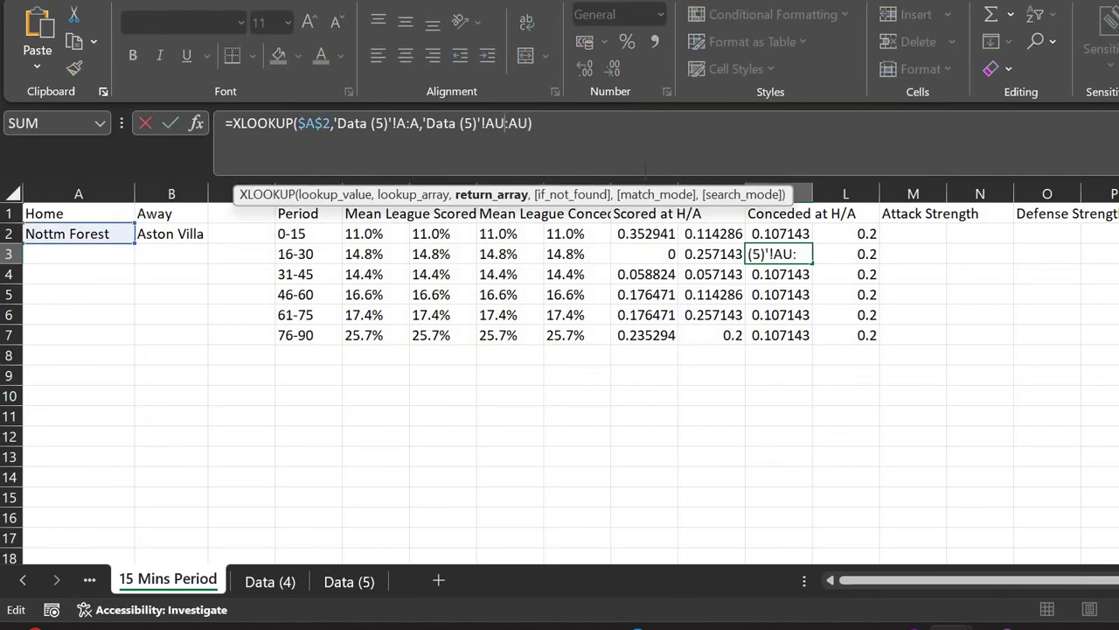
key("Return")
Set the return array of the home team's 31-45 conceded lookup in K4 to 'Data (5)'!AW:AW
left_click(646, 171)
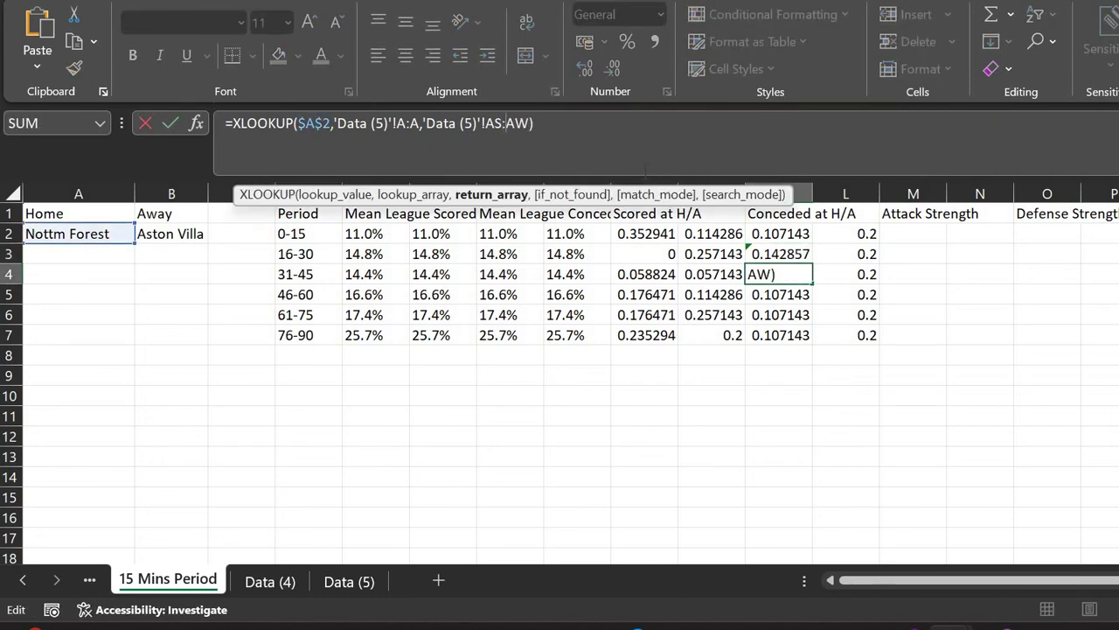
key("Left")
key("BackSpace")
type("S")
key("Return")
Set the return array of the home team's 46-60 conceded lookup in K5 to 'Data (5)'!AY:AY
left_click(646, 170)
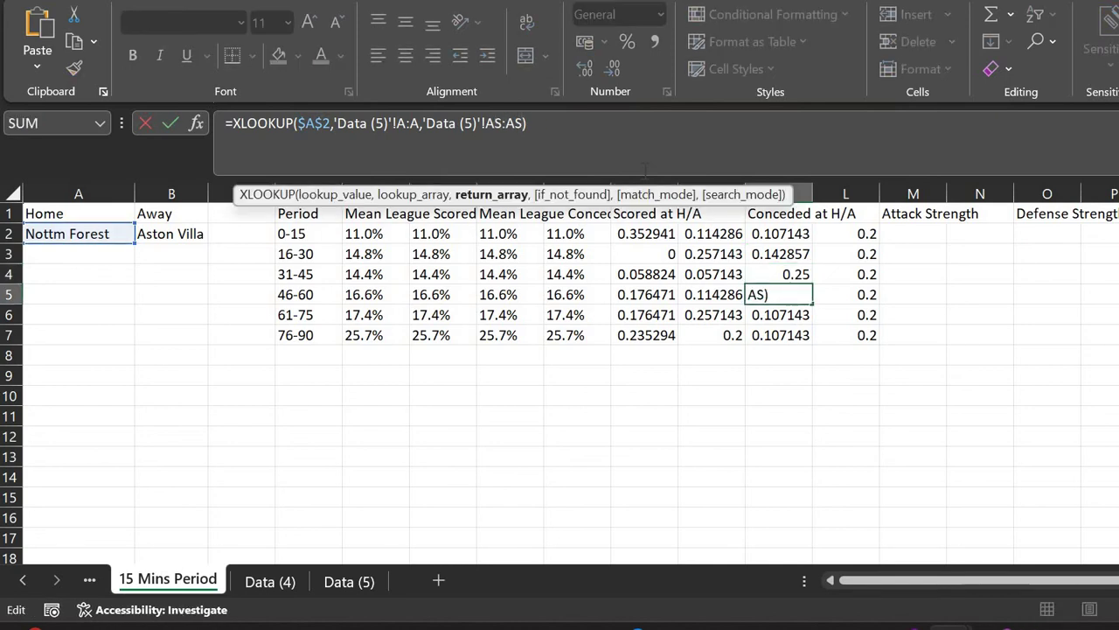
key("Left")
key("BackSpace")
type("Y")
key("Left")
key("Left")
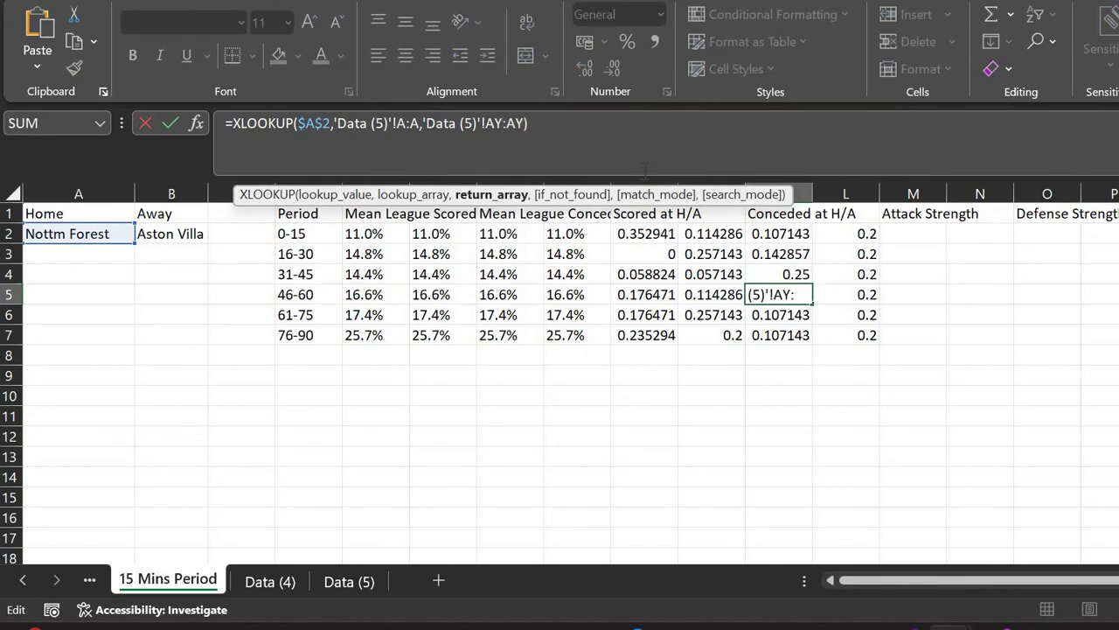
key("Return")
Try 'Data (5)'!AA:AA as the return array of the home team's 61-75 conceded lookup in K6
key("Left")
key("Right")
left_click(645, 170)
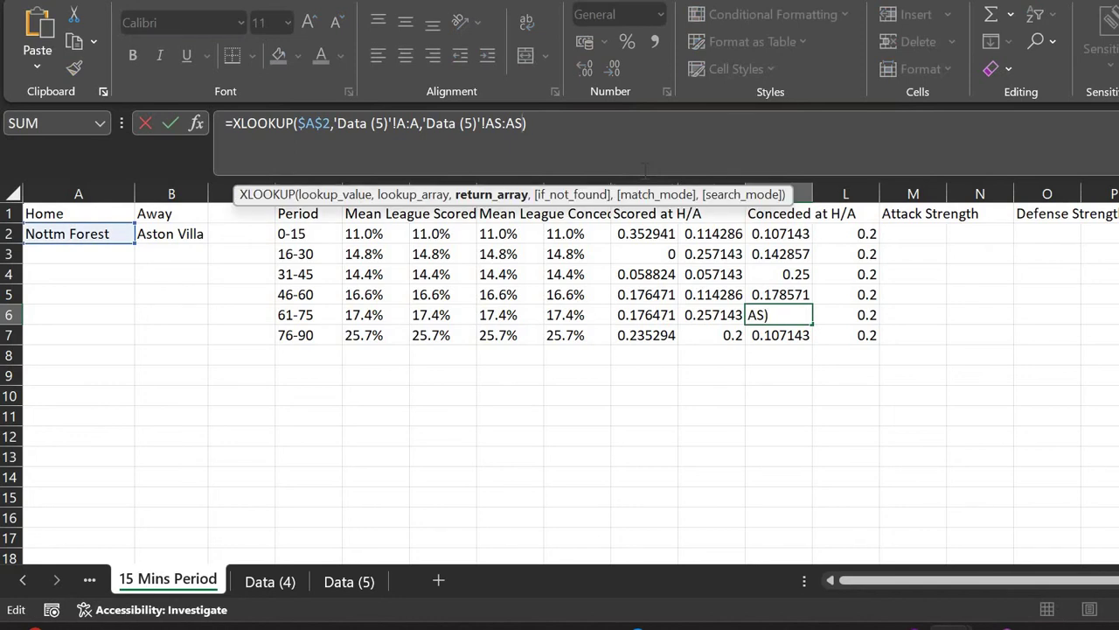
key("Left")
key("BackSpace")
type("A")
key("Left")
key("Left")
key("Left")
key("BackSpace")
type("A")
key("Return")
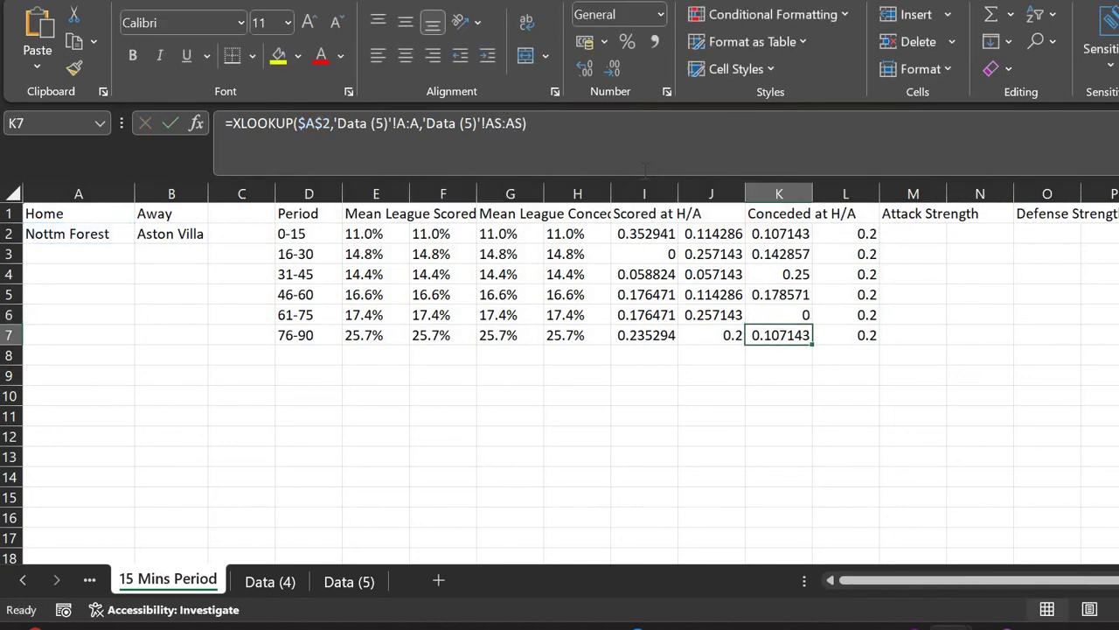
left_click(645, 170)
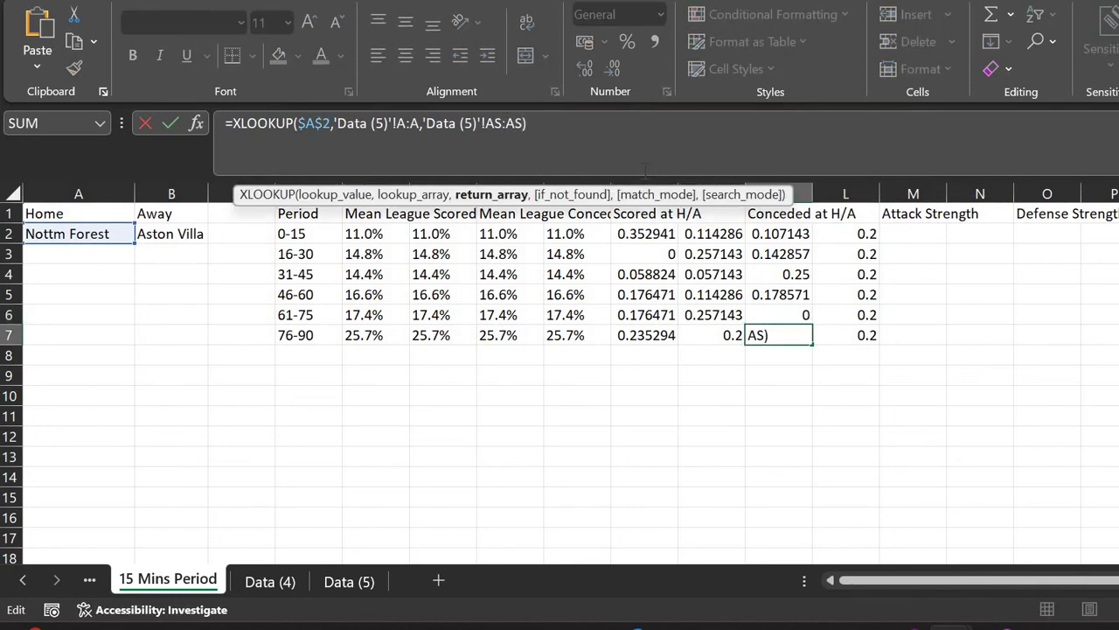
key("Escape")
Set the return array of the home team's 61-75 conceded lookup in K6 to 'Data (5)'!BA:BA
key("Up")
left_click(645, 170)
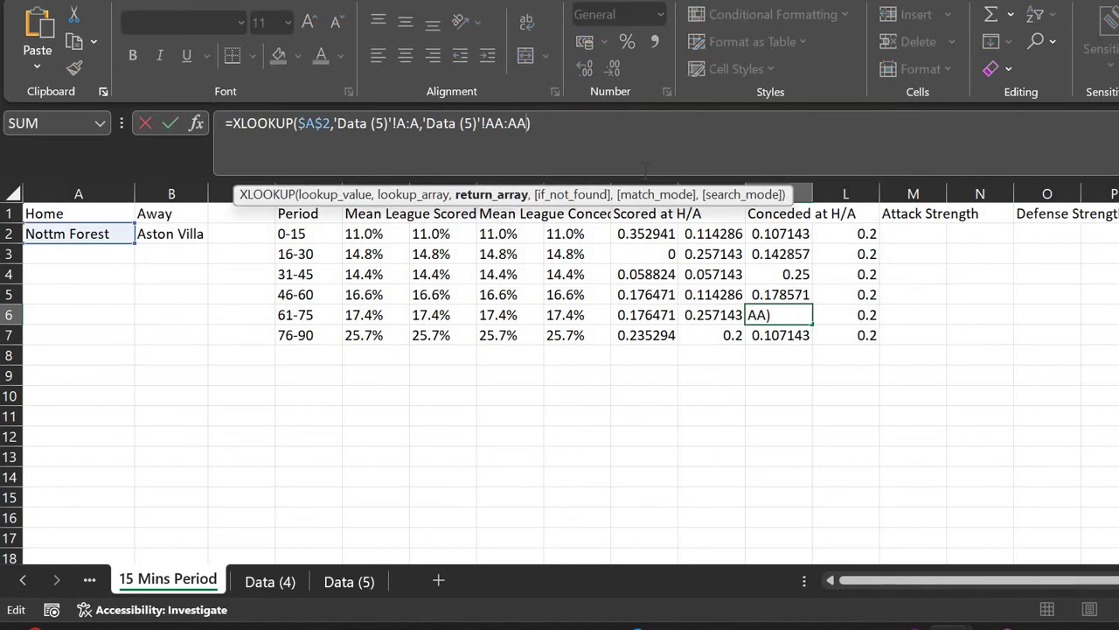
key("Left")
key("BackSpace")
type("S")
key("Left")
key("Left")
key("Left")
key("BackSpace")
type("S")
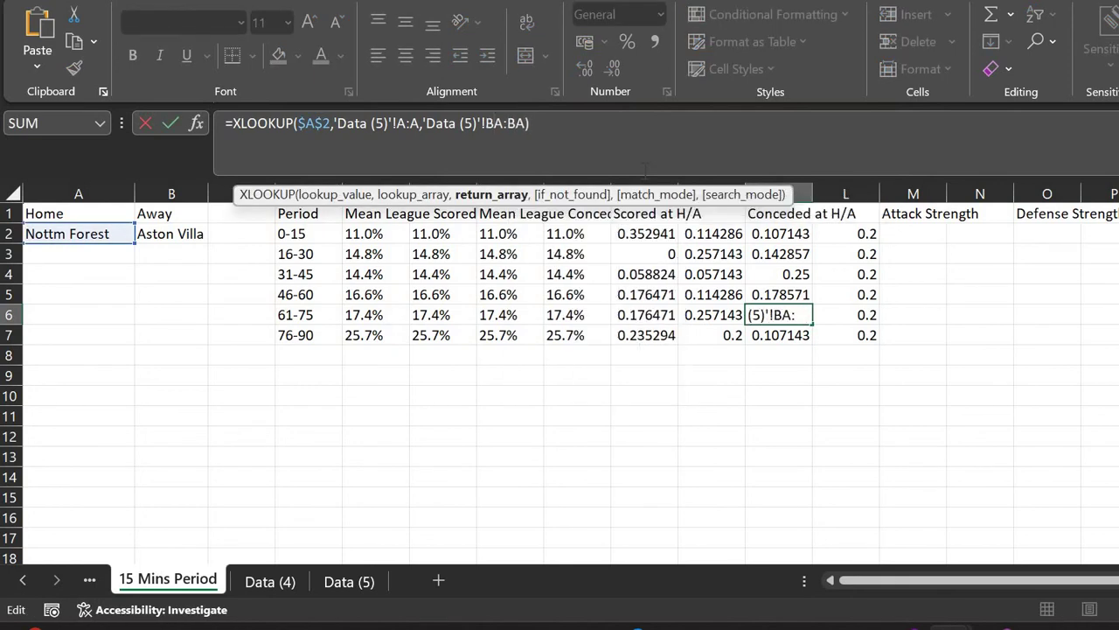
key("Return")
Set the return array of the home team's 76-90 conceded lookup in K7 to 'Data (5)'!BC:BC
left_click(645, 170)
key("BackSpace")
key("BackSpace")
type("BC")
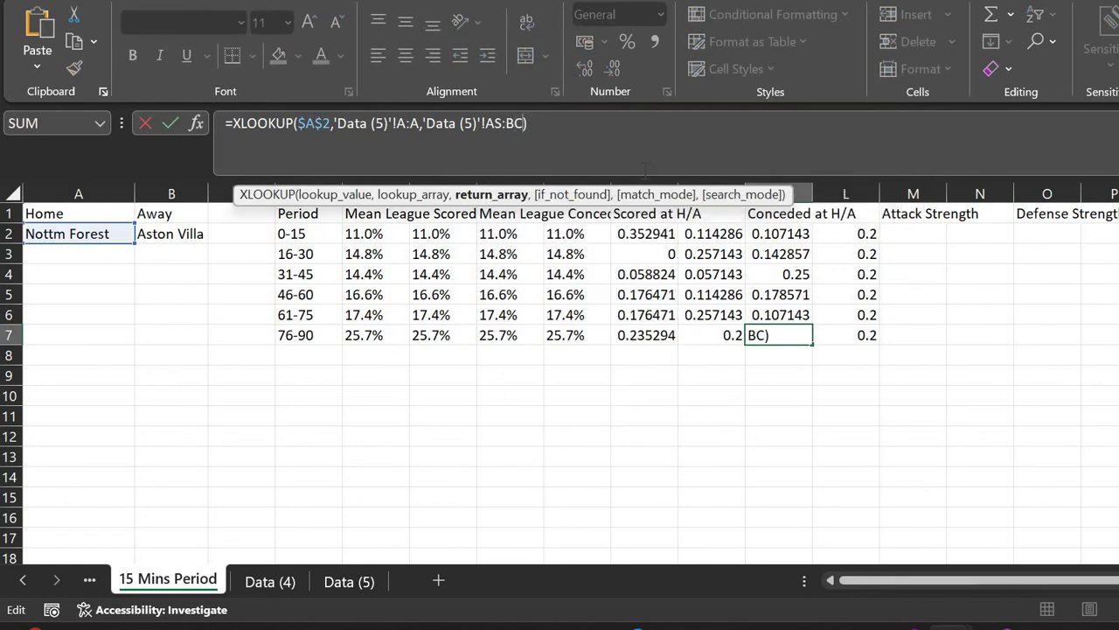
key("Left")
key("Left")
key("Left")
key("BackSpace")
key("BackSpace")
type("BC")
key("Return")
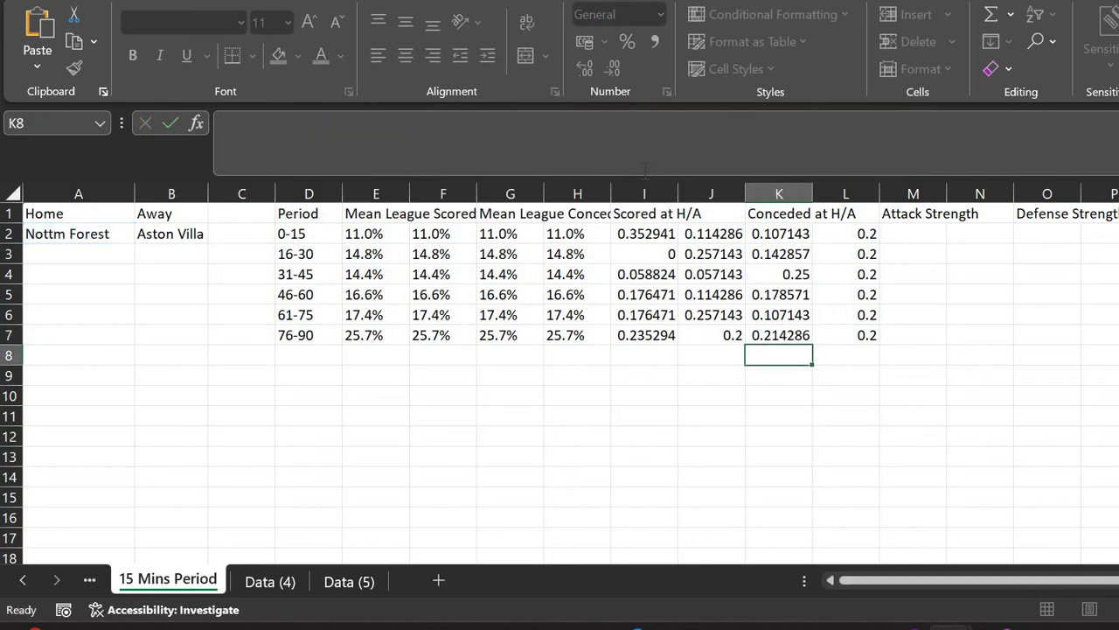
Set the return array of the away team's 16-30 conceded lookup in L3 to 'Data (5)'!AU:AU
key("Up")
key("Up")
key("Up")
key("Up")
key("Up")
key("Up")
key("Right")
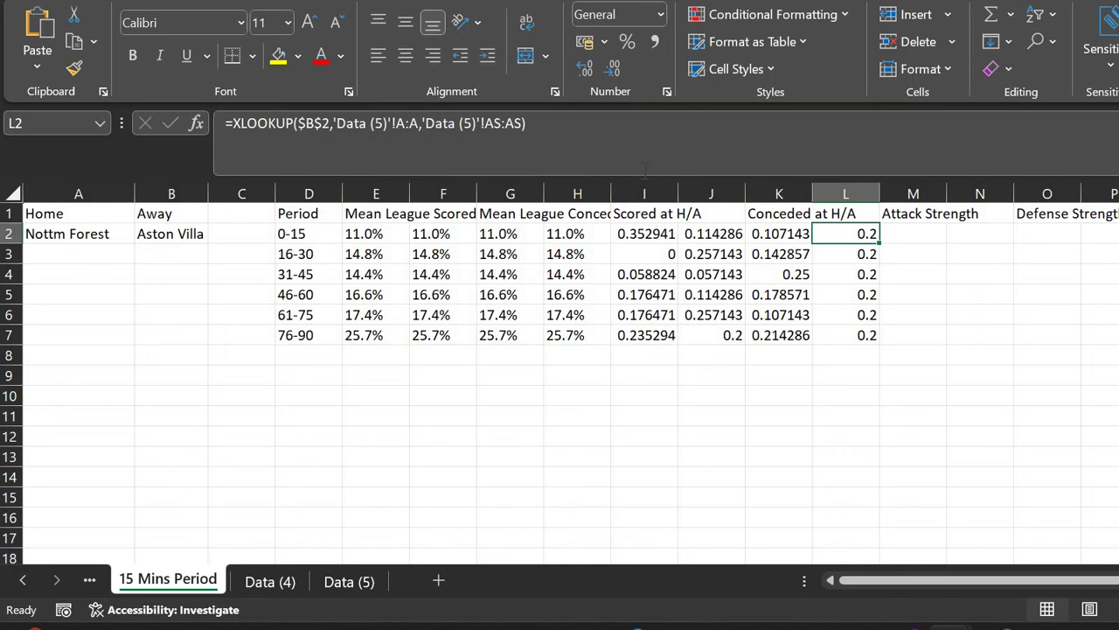
key("Down")
key("F2")
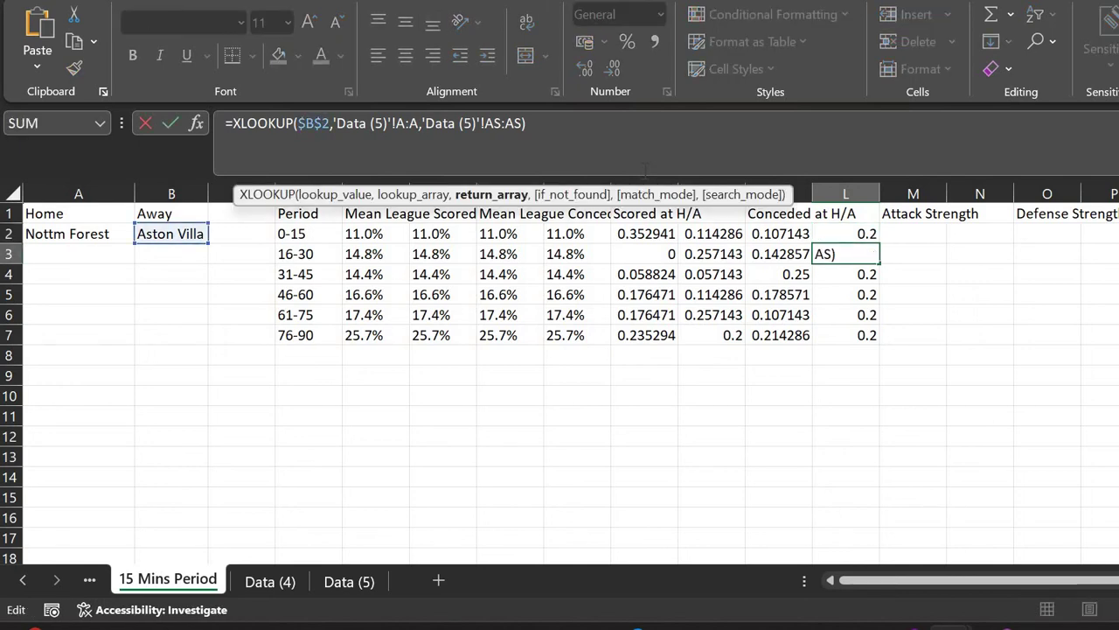
key("Left")
key("Left")
key("Left")
key("Left")
key("BackSpace")
type("U")
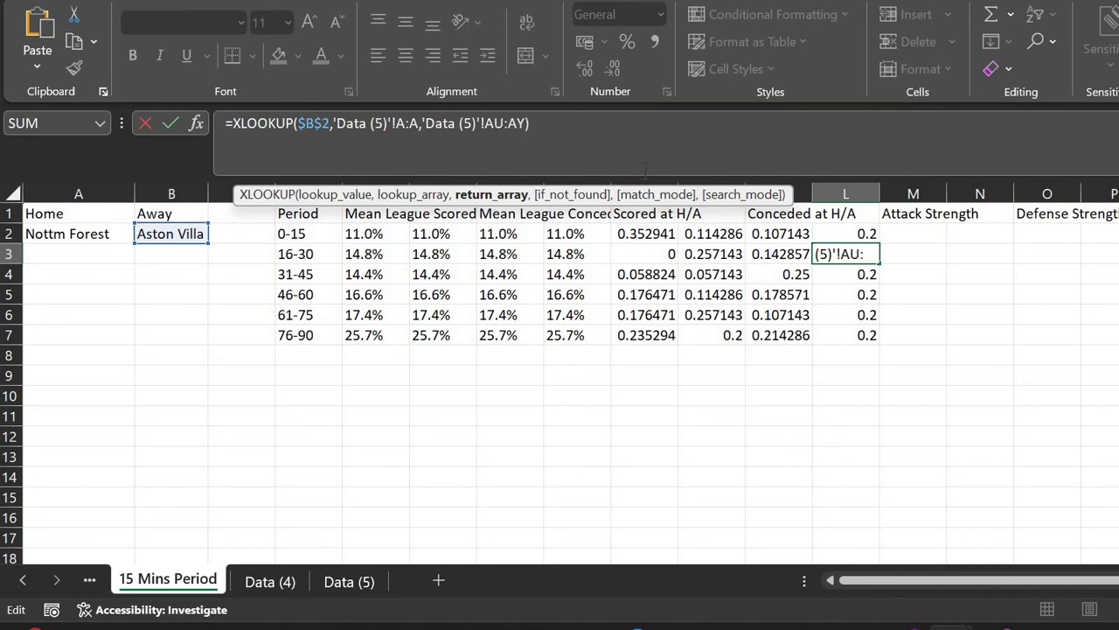
key("End")
key("BackSpace")
type("U")
key("Return")
Set the return array of the away team's 31-45 conceded lookup in L4 to 'Data (5)'!AW:AW
key("F2")
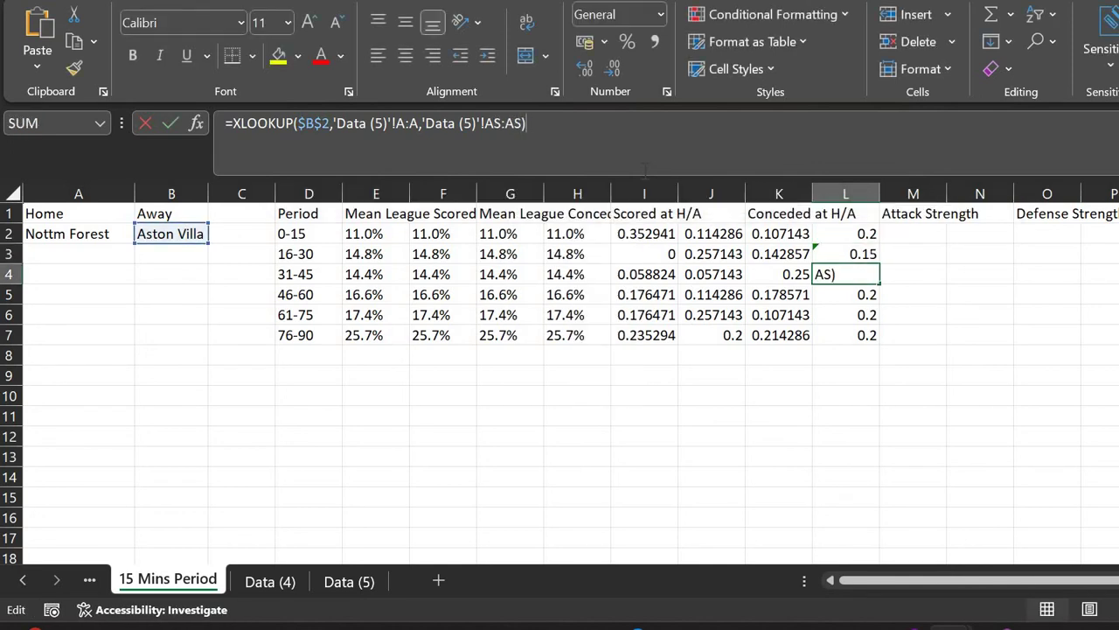
key("Left")
key("BackSpace")
type("W")
key("Left")
key("Left")
key("Left")
key("BackSpace")
type("W")
key("Return")
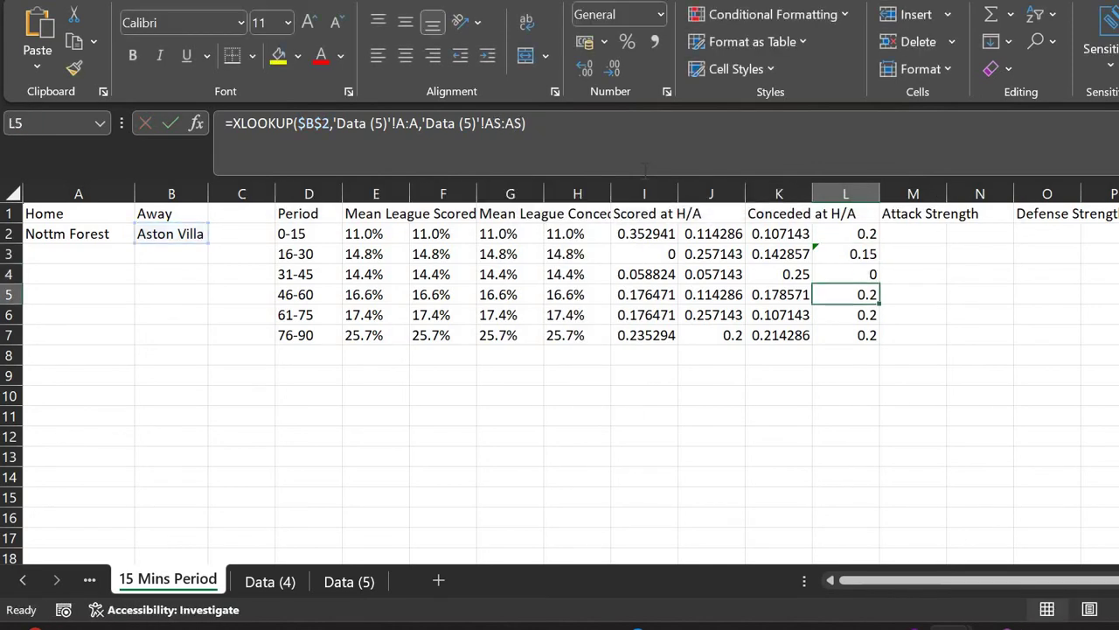
Set the return array of the away team's 46-60 conceded lookup in L5 to 'Data (5)'!AY:AY
key("F2")
key("Left")
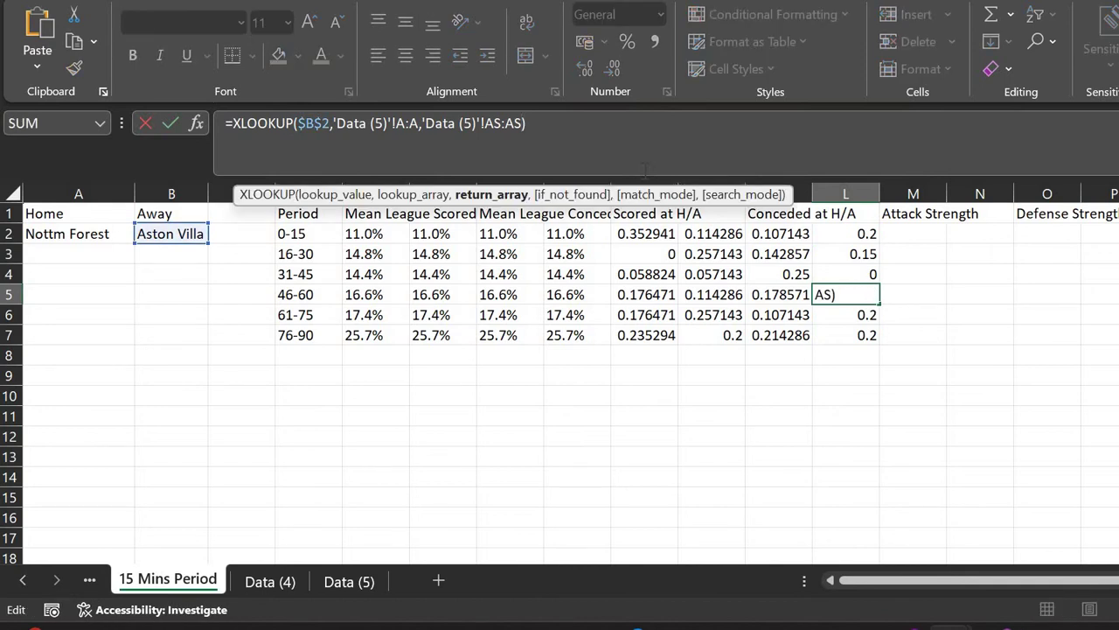
key("BackSpace")
type("S")
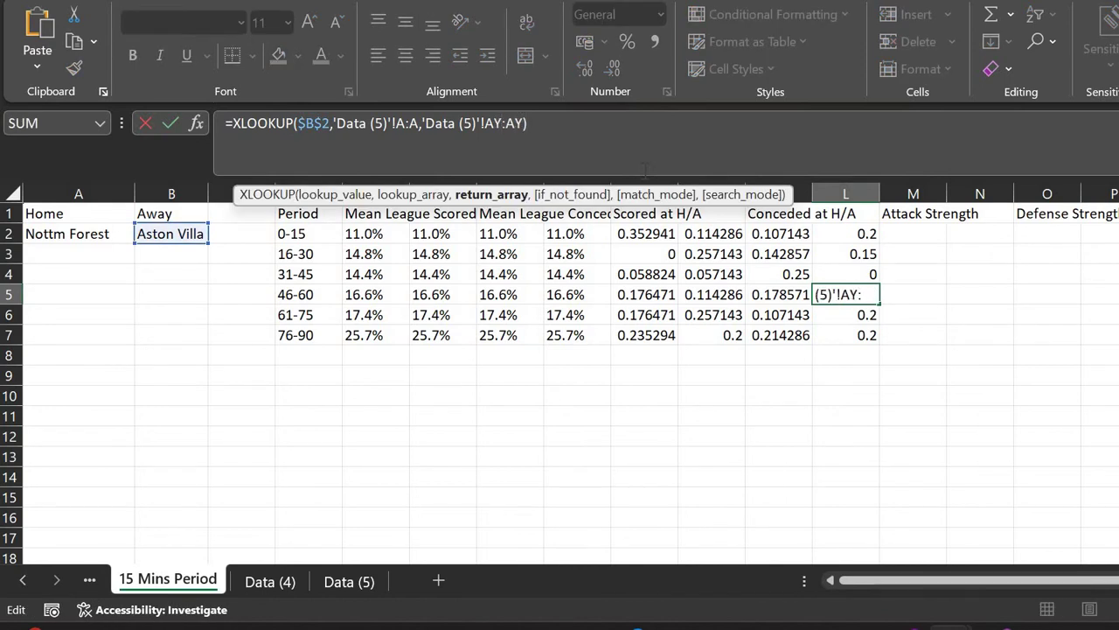
key("Return")
Set the return array of the away team's 61-75 conceded lookup in L6 to 'Data (5)'!BA:BA
key("F2")
key("Left")
key("BackSpace")
type("BA")
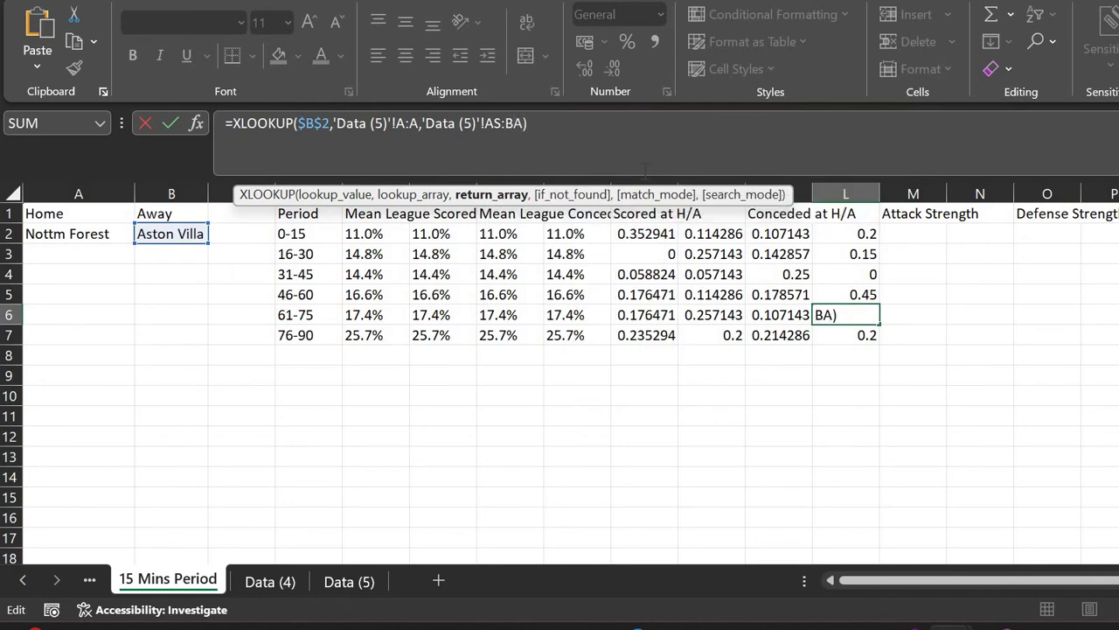
key("Left")
key("Left")
key("Left")
key("BackSpace")
key("BackSpace")
type("BA")
key("Return")
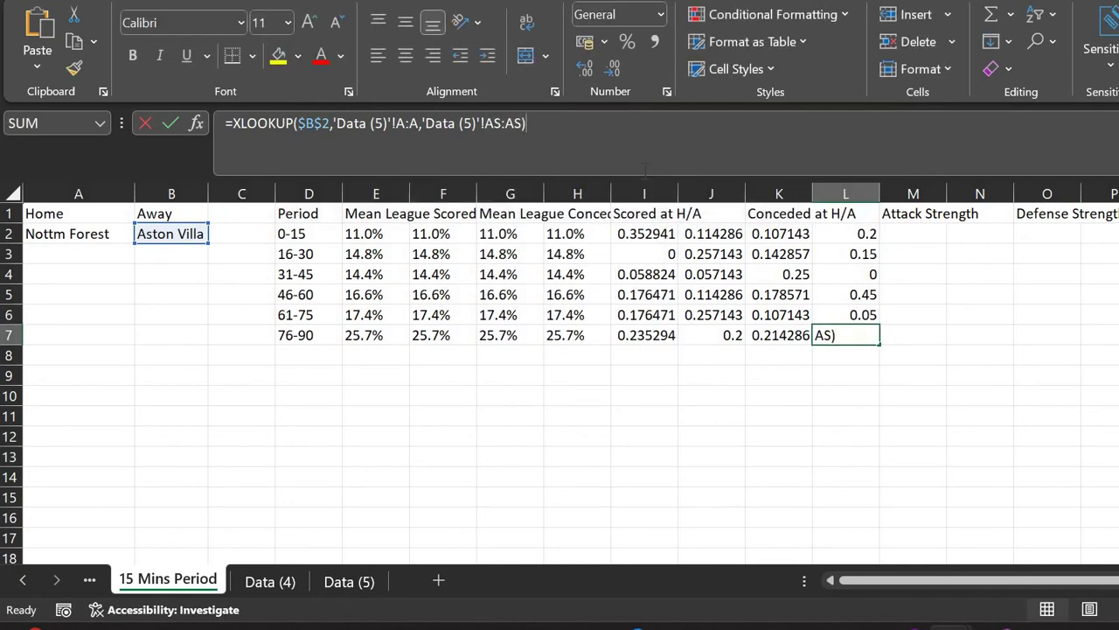
Set the return array of the away team's 76-90 conceded lookup in L7 to 'Data (5)'!BC:BC
key("F2")
key("Left")
key("BackSpace")
key("BackSpace")
type("BC")
key("Left")
key("Left")
key("Left")
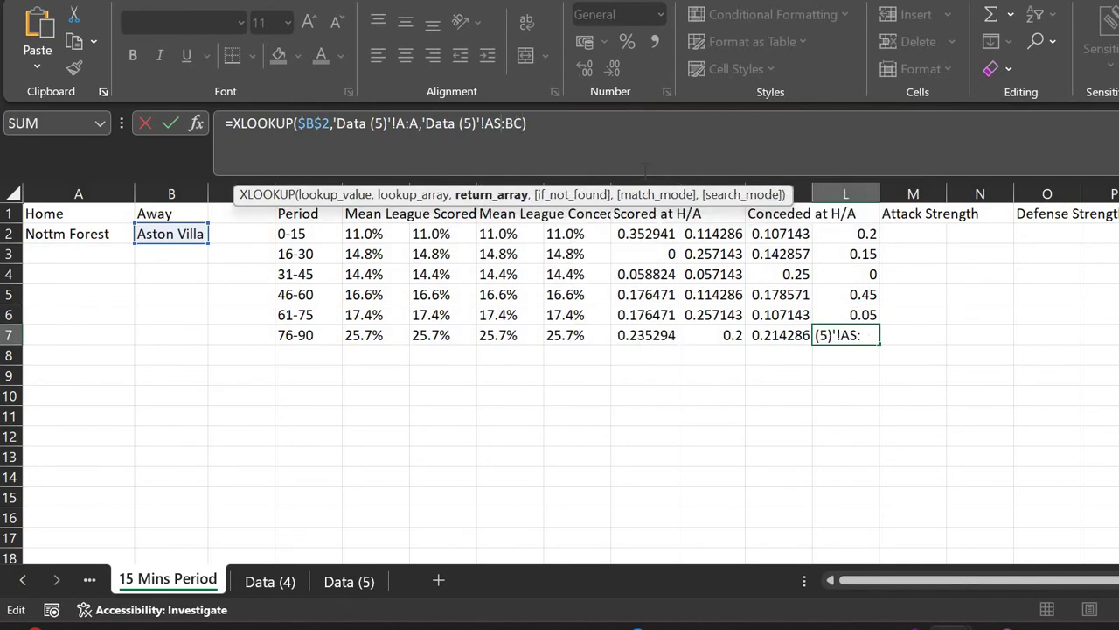
key("BackSpace")
key("BackSpace")
type("BC")
key("Return")
Check the away team's 76-90 scored and conceded lookups in J7 and L7 against row 3 of the Data (5) sheet
key("Up")
key("Left")
key("Left")
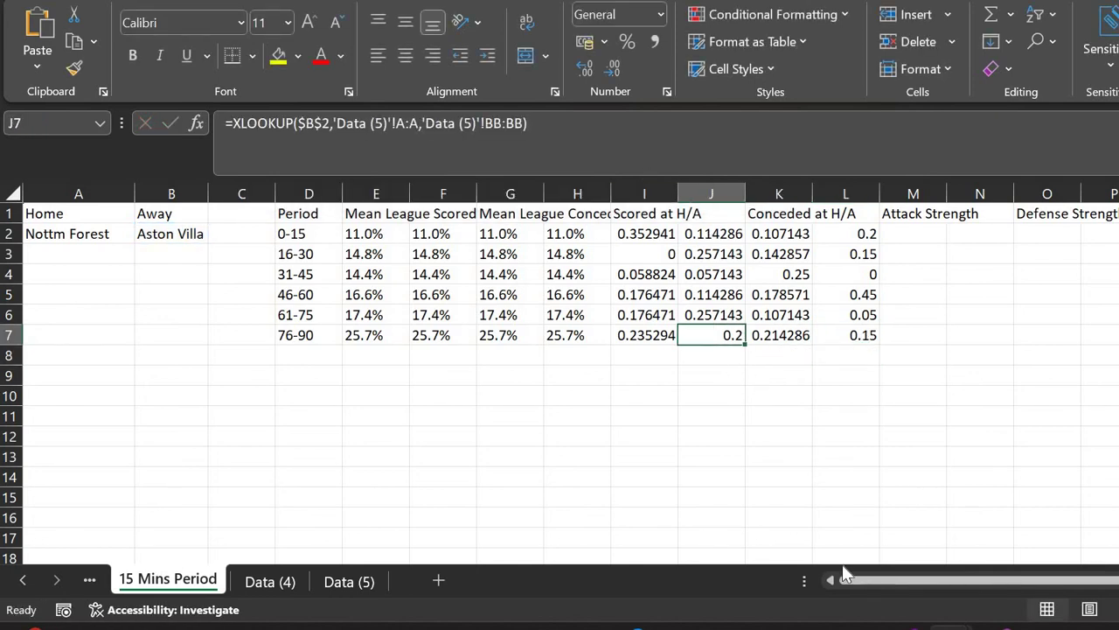
mouse_move(950, 628)
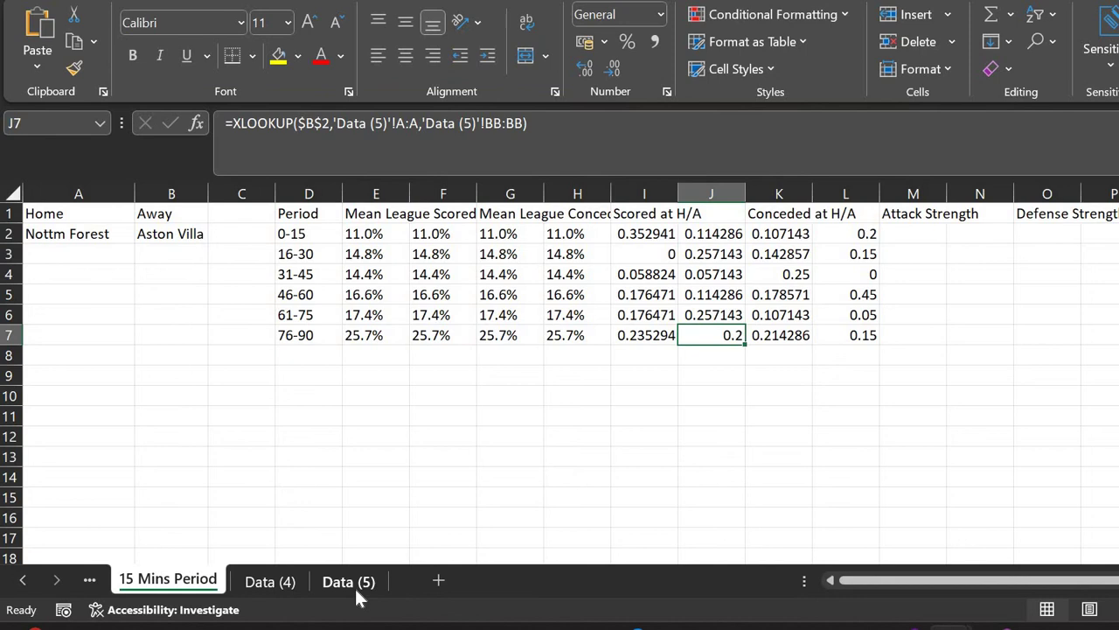
left_click(348, 581)
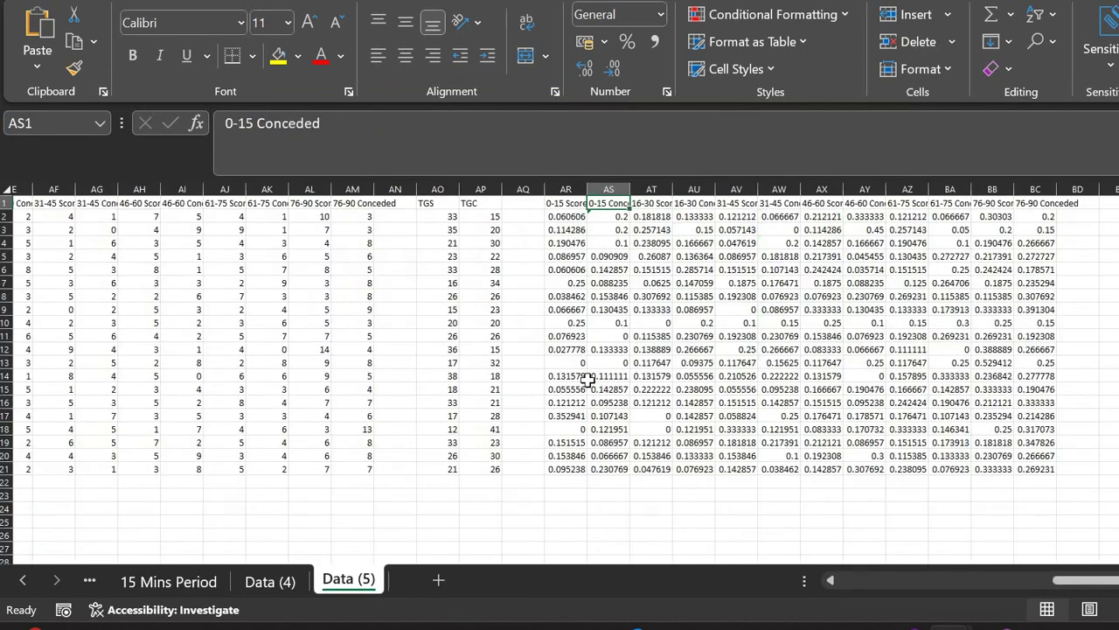
left_click(626, 232)
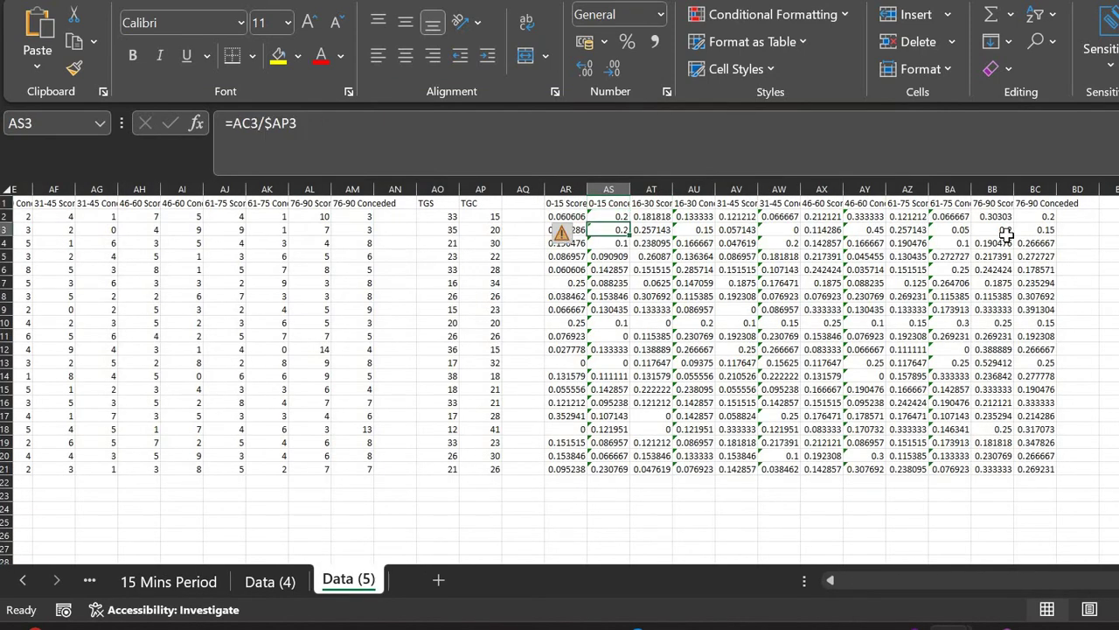
left_click(1032, 230)
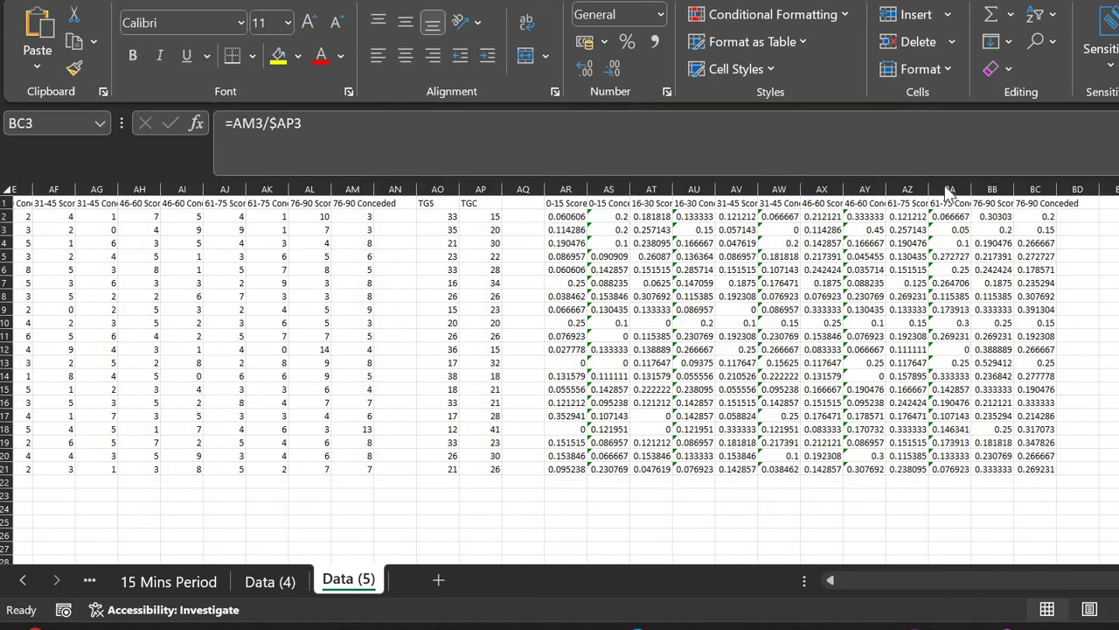
left_click(1010, 230)
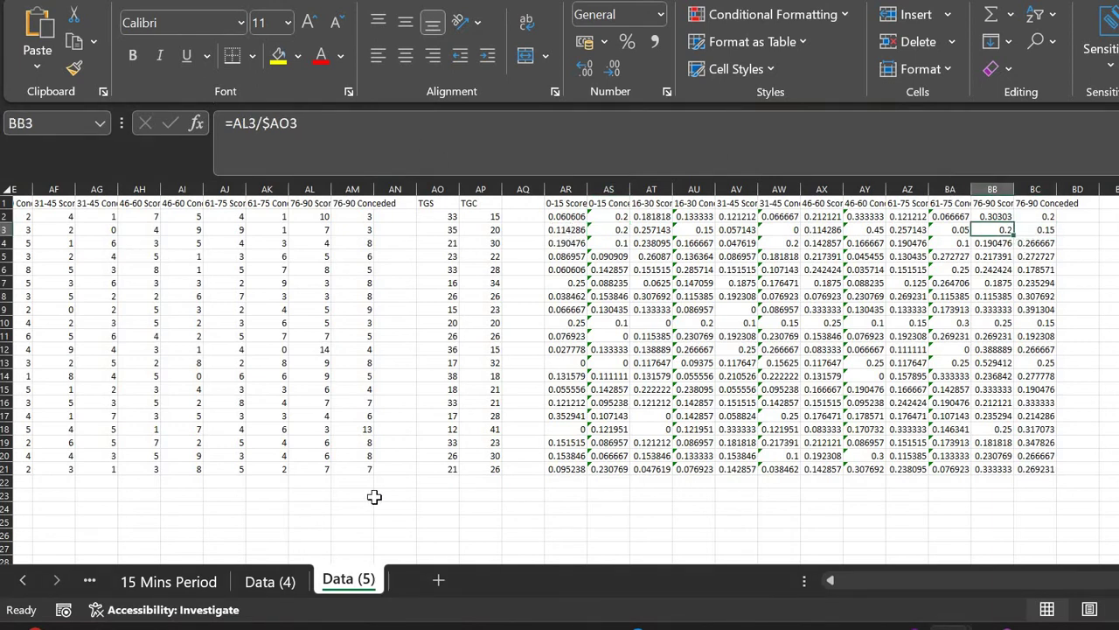
left_click(203, 580)
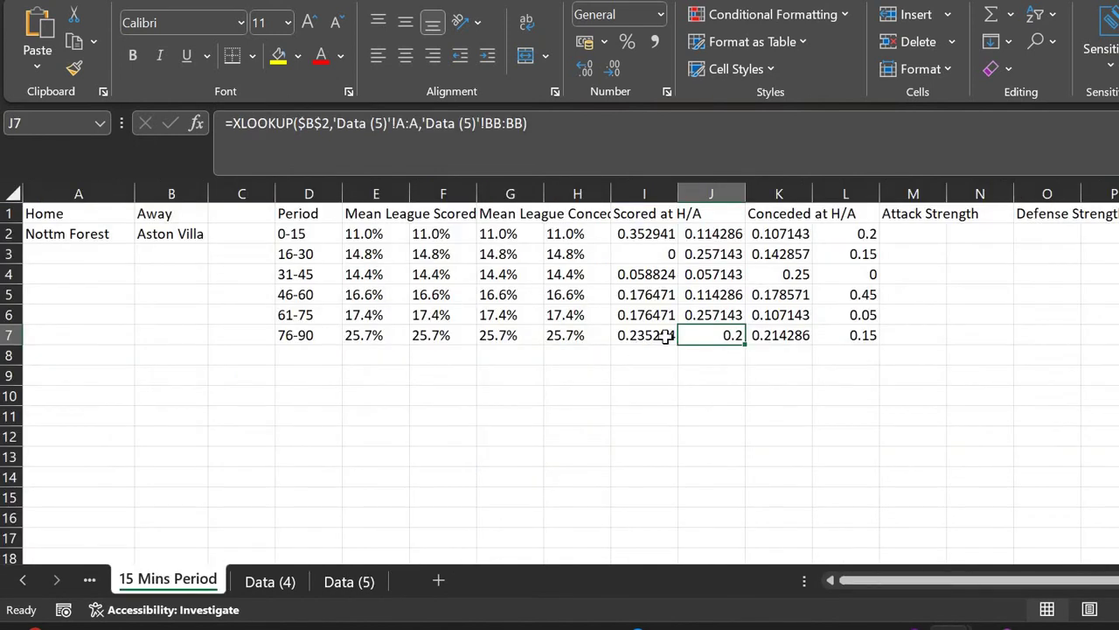
key("Right")
key("Right")
key("Left")
key("Left")
key("Right")
key("Right")
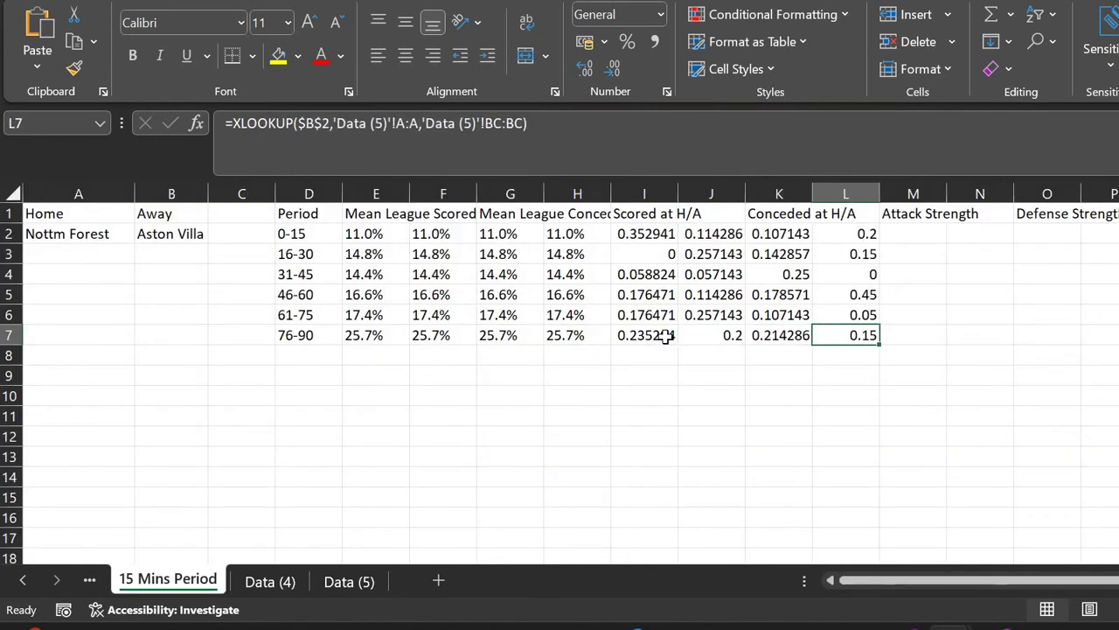
Calculate the home team's 0-15 attack strength in M2 with the formula =I2/E2
scroll(707, 226, "right", 3)
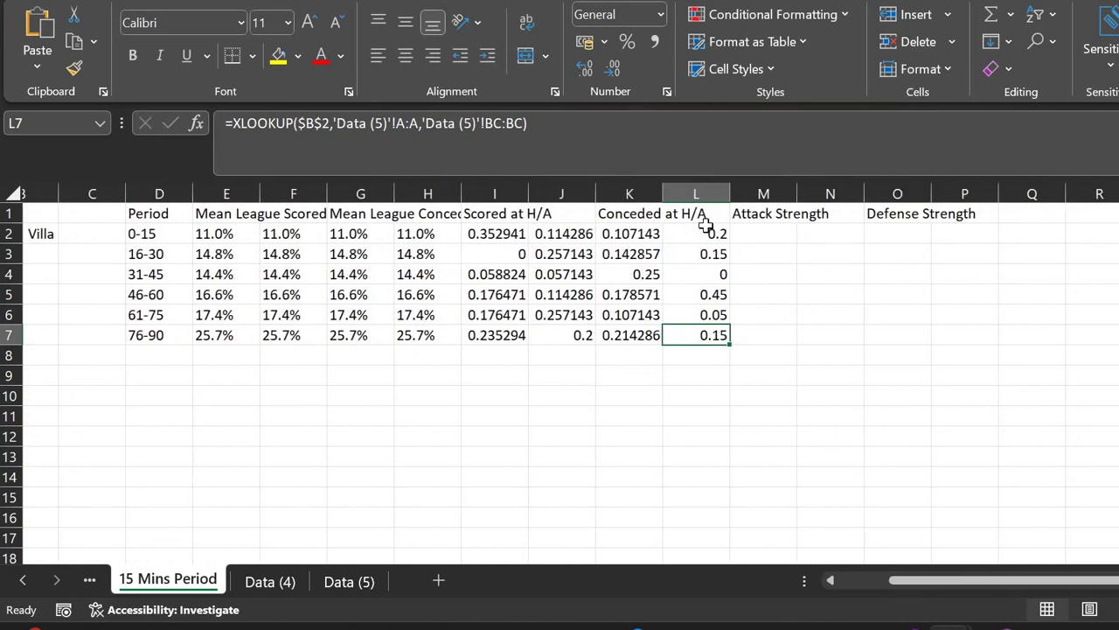
left_click(782, 232)
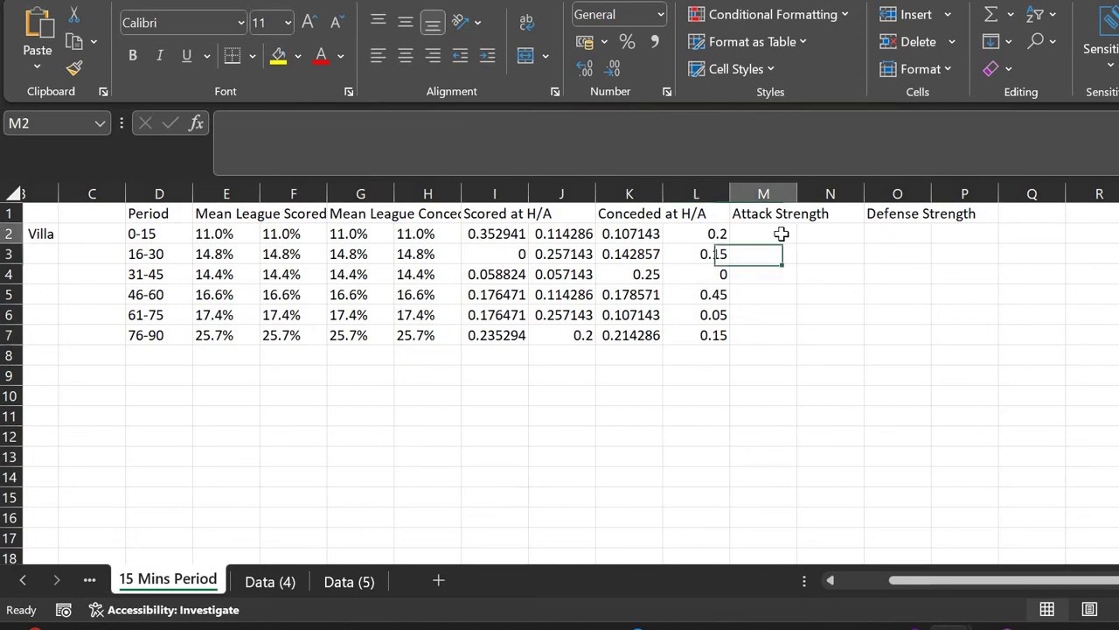
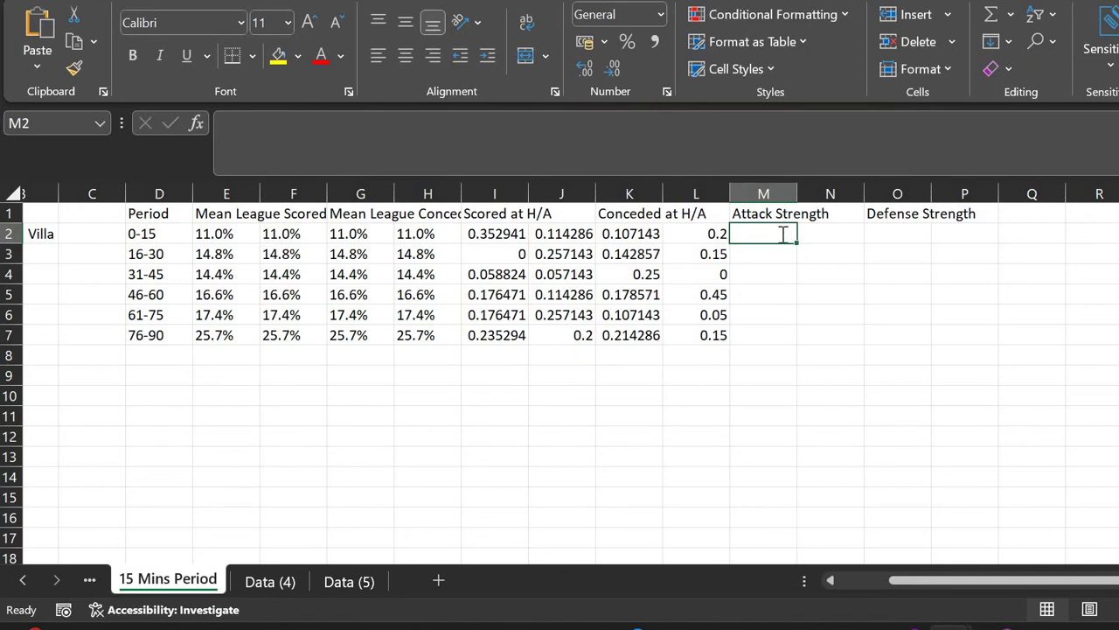
type("=")
key("Left")
key("Left")
key("Left")
key("Left")
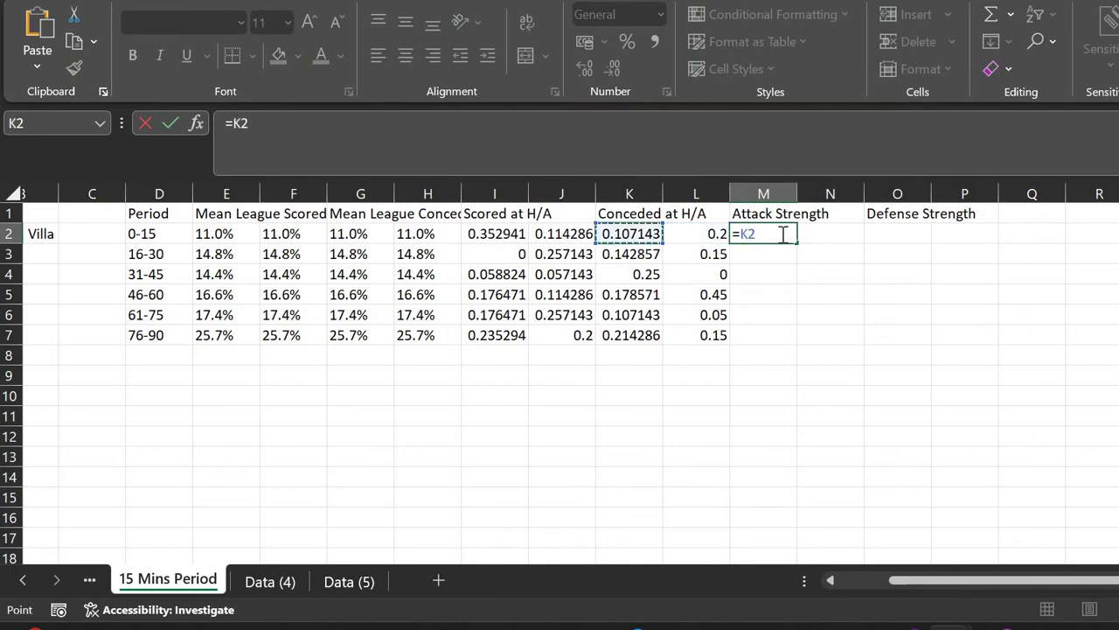
type("/")
key("Left")
key("Left")
key("Left")
key("Left")
key("Left")
key("Left")
key("Left")
key("Left")
key("Left")
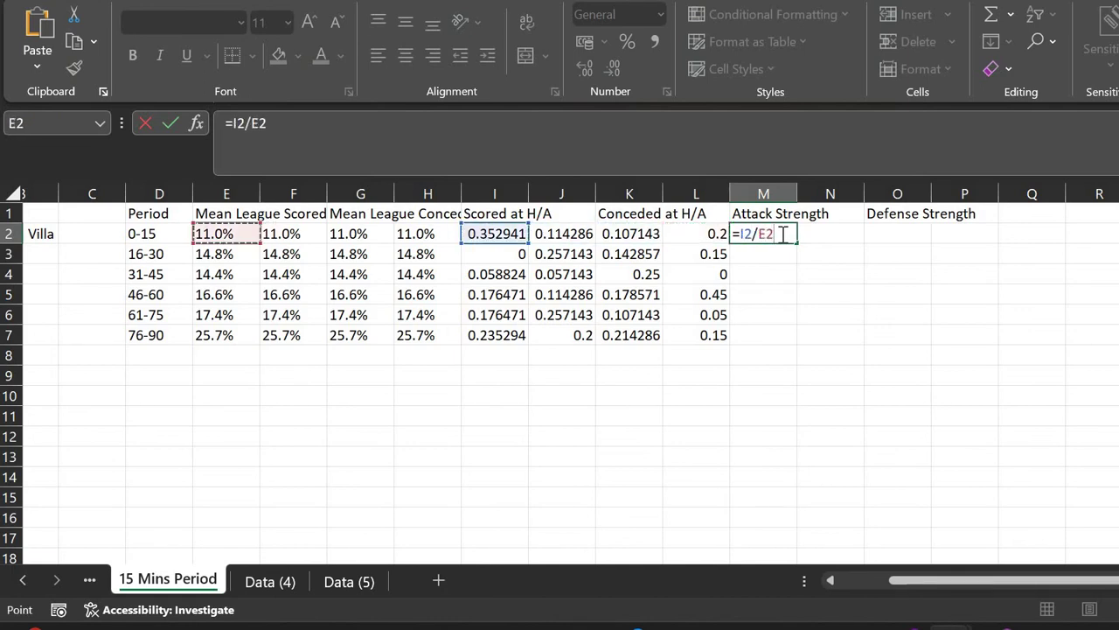
key("Right")
key("Return")
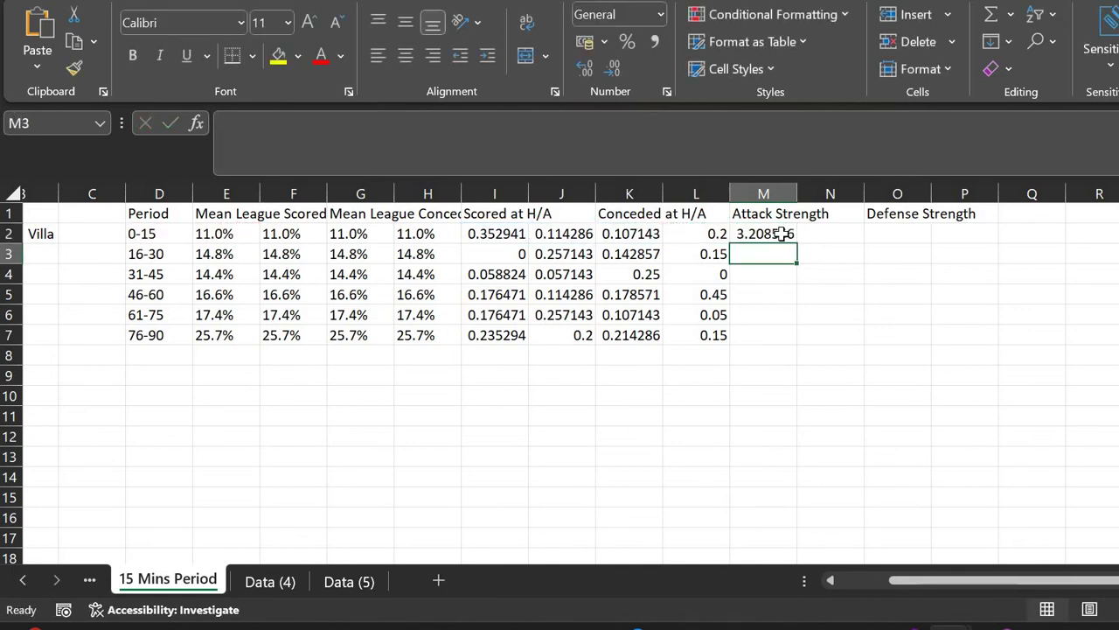
Fill the home attack strength formula in M2 down through M7 for the remaining periods
left_click(781, 233)
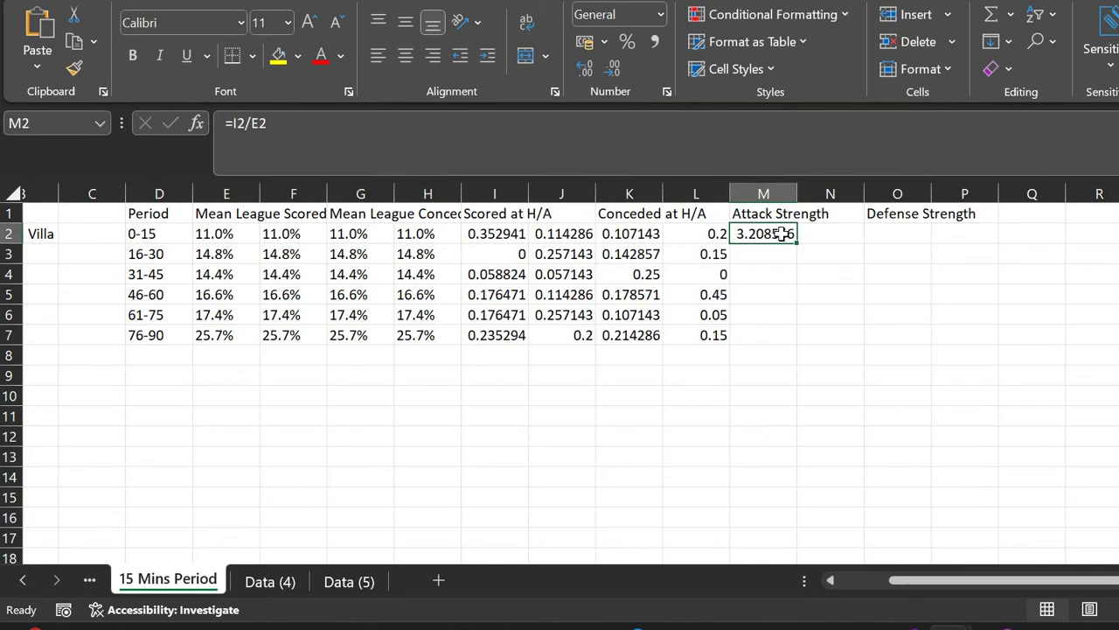
left_click(802, 251)
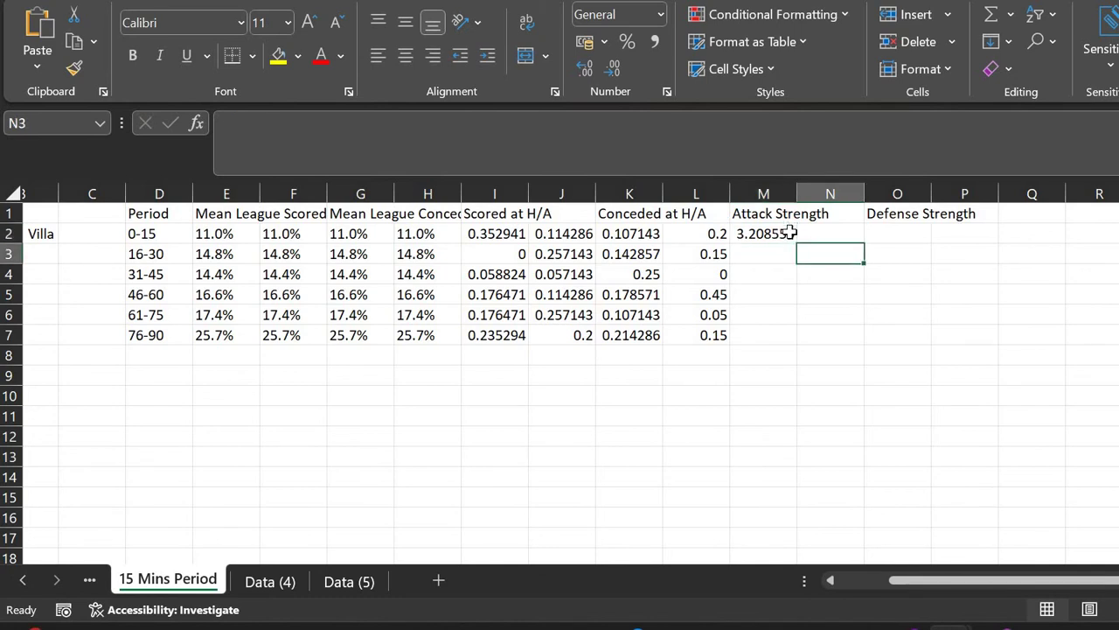
left_click(791, 235)
left_click_drag(795, 238, 802, 348)
Fill the attack strength formula in M2 across to P2 for away attack and both defense strengths
left_click(834, 234)
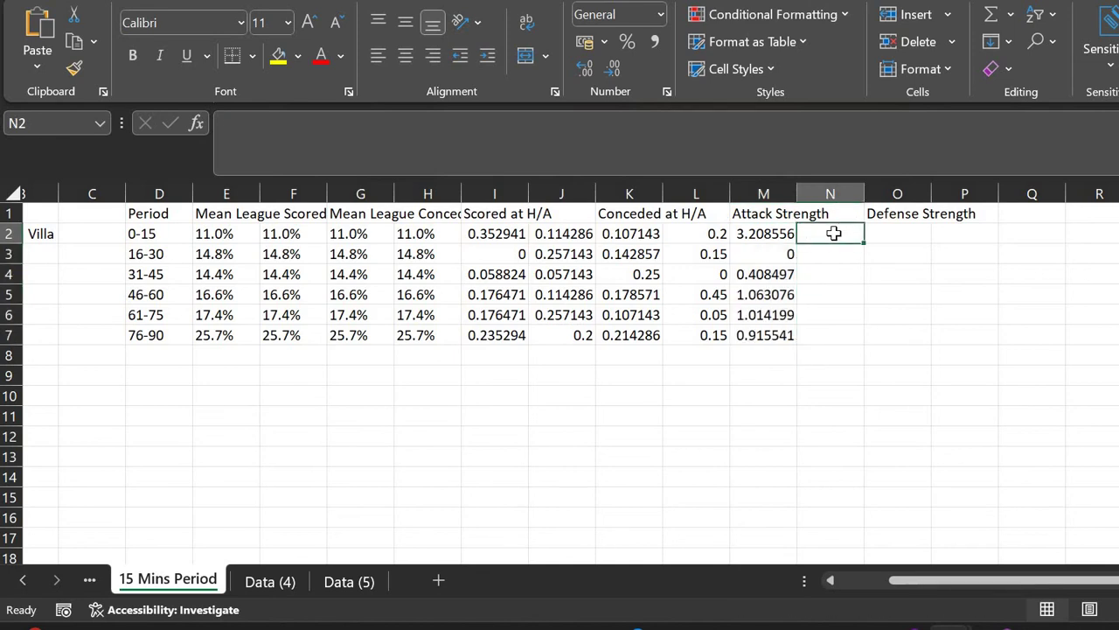
key("Left")
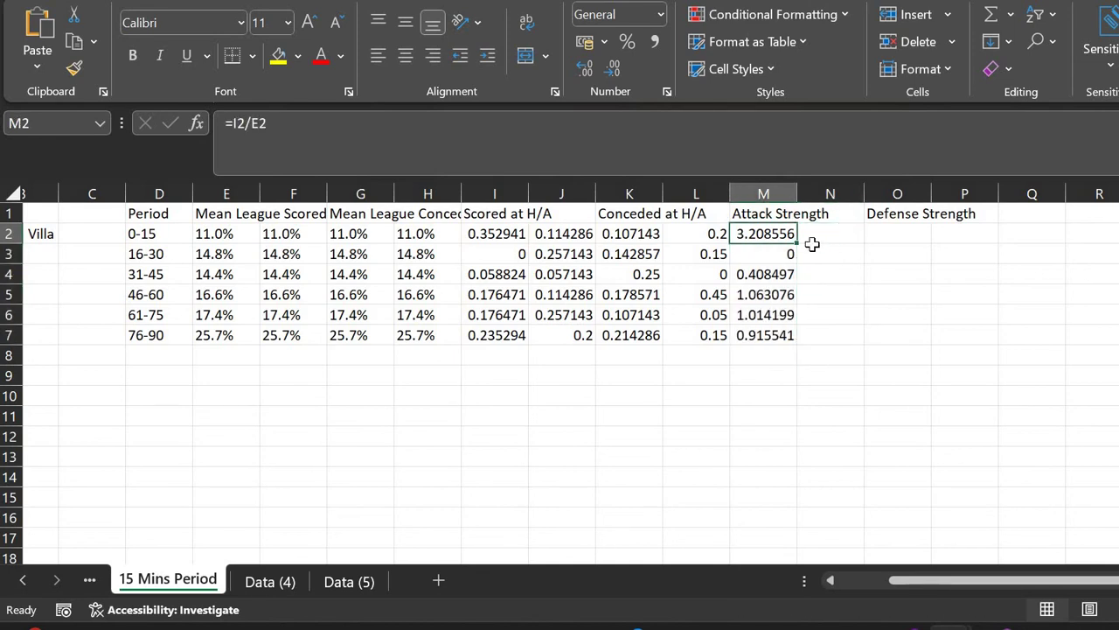
left_click_drag(797, 244, 954, 232)
Fill the formulas in N2, O2 and P2 down through row 7 to cover every period
left_click(844, 234)
double_click(862, 247)
left_click(864, 236)
double_click(930, 243)
left_click(962, 233)
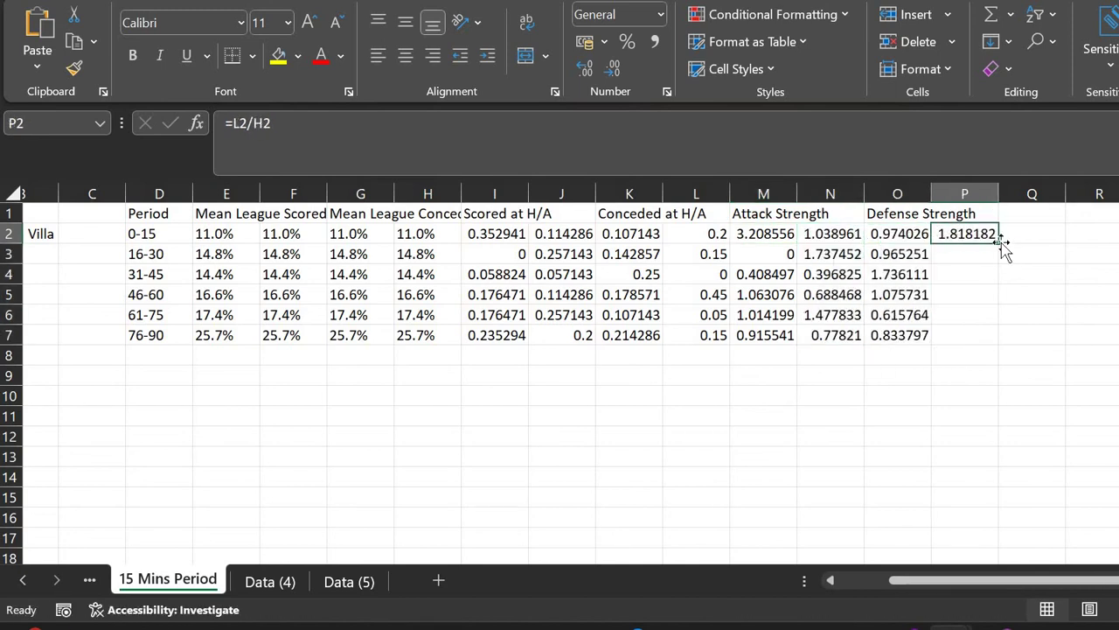
double_click(998, 244)
Inspect the cell references in the away team's 76-90 attack strength formula in N7
left_click(831, 334)
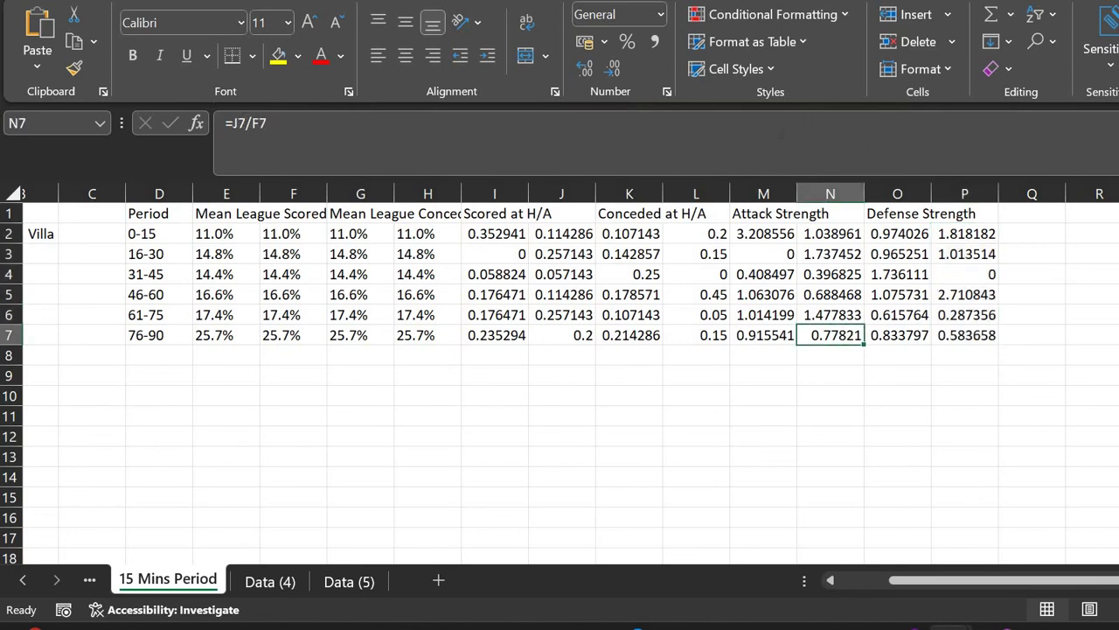
left_click(773, 140)
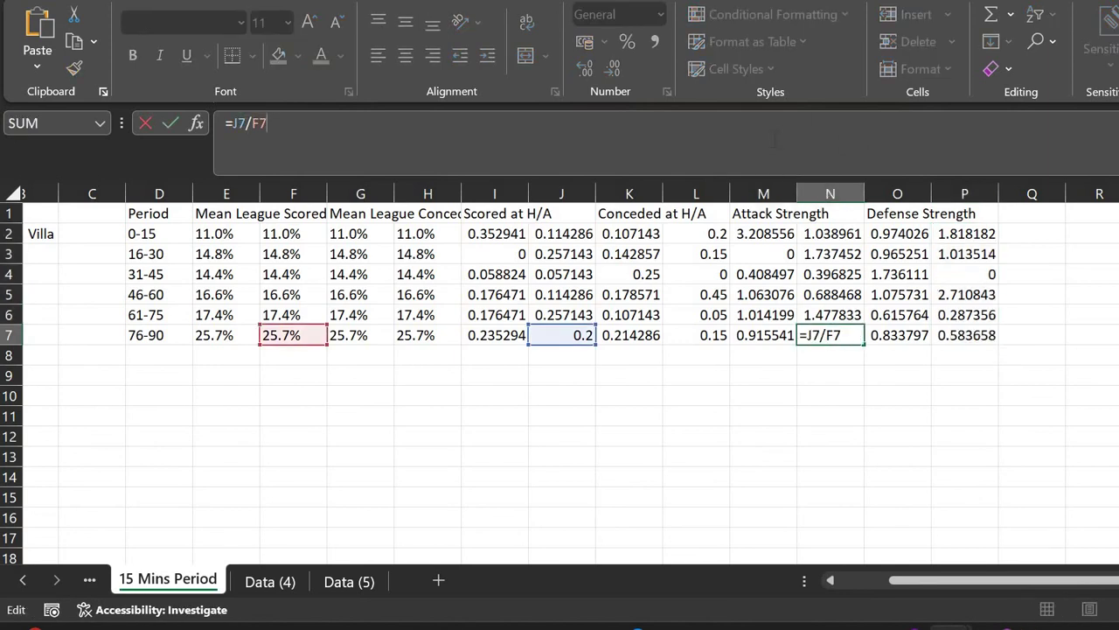
Examine the away Attack Strength formulas in cells N7, N3 and N2 against their league means
key("Return")
key("Up")
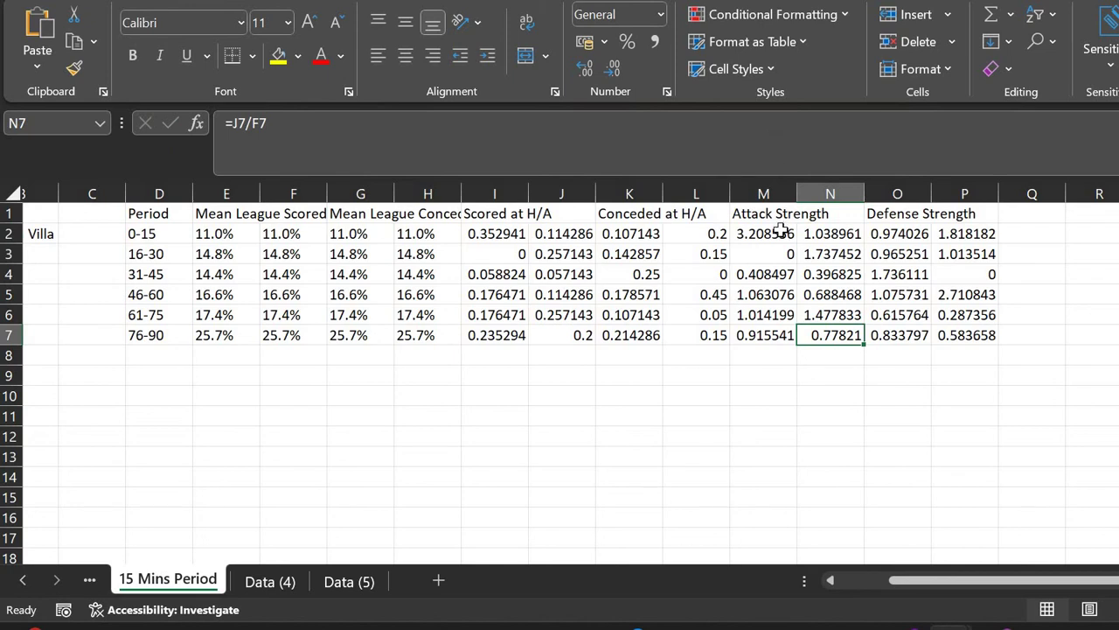
left_click(837, 253)
left_click(775, 142)
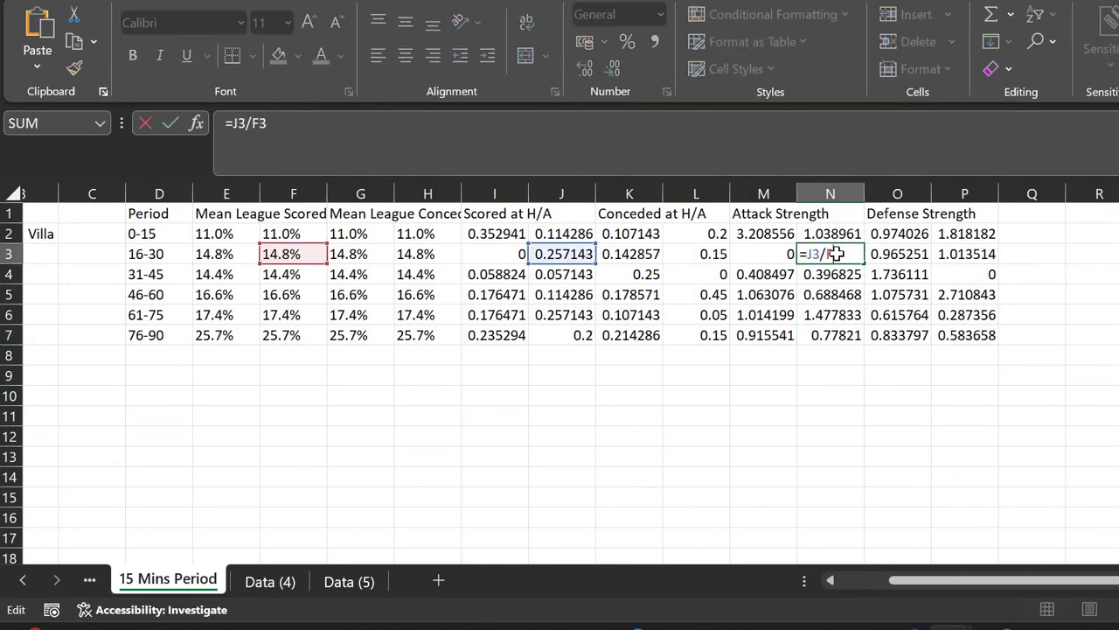
key("Return")
key("Up")
left_click(776, 147)
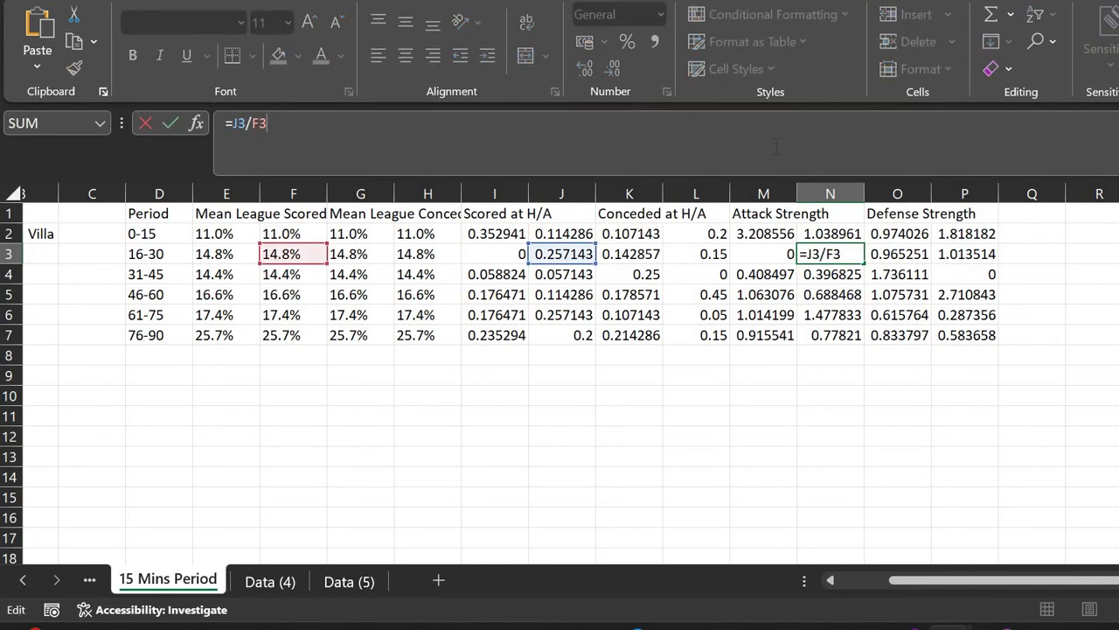
key("Return")
key("Up")
key("Up")
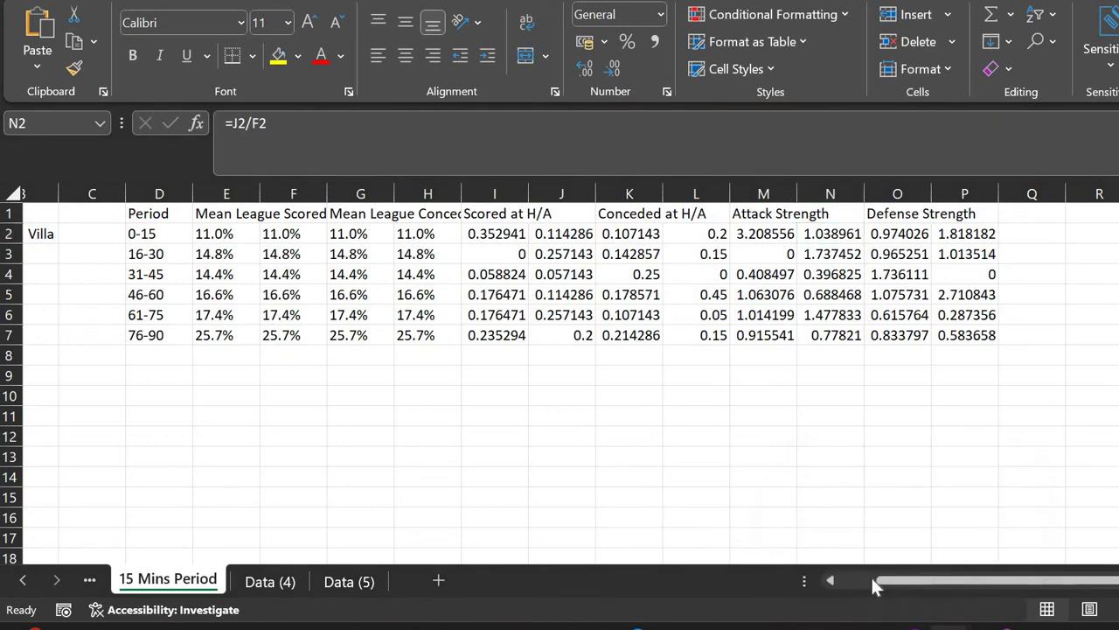
Switch to the New Over 0.5 first half workbook and copy the "Mean goals" heading from Q1 on the 15 min Period sheet
left_click(950, 627)
left_click(910, 533)
key("Up")
key("Up")
key("shift+Down")
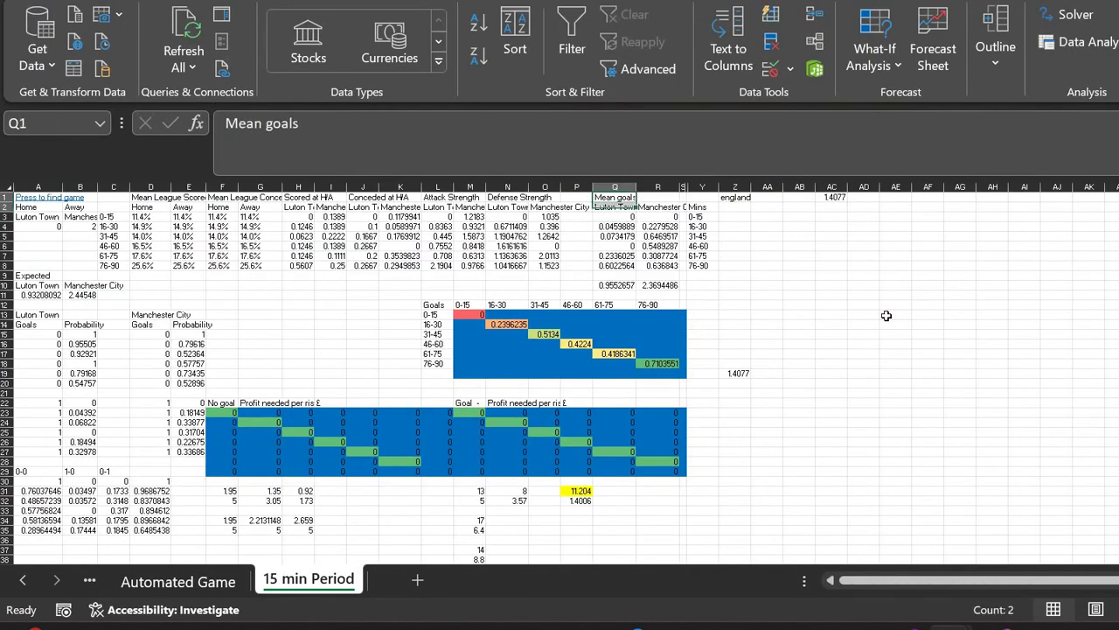
key("shift+Right")
key("shift+Up")
key("shift+Left")
key("ctrl+c")
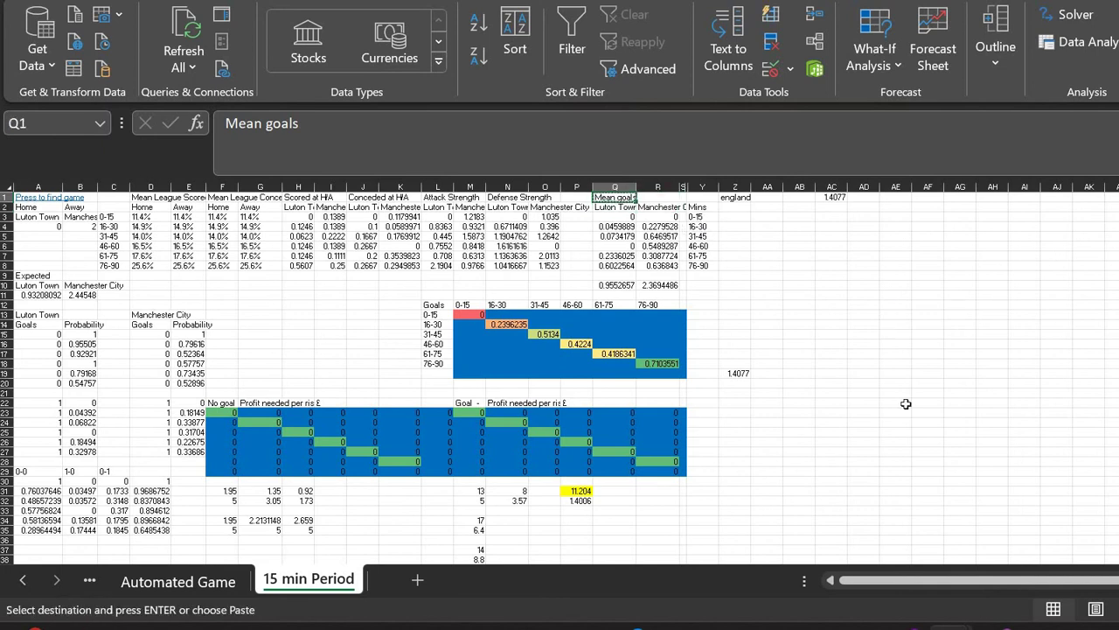
Return to the Predictor from scratch workbook and enter the heading "Mean goals" in cell R1 of the 15 Mins Period sheet
mouse_move(951, 626)
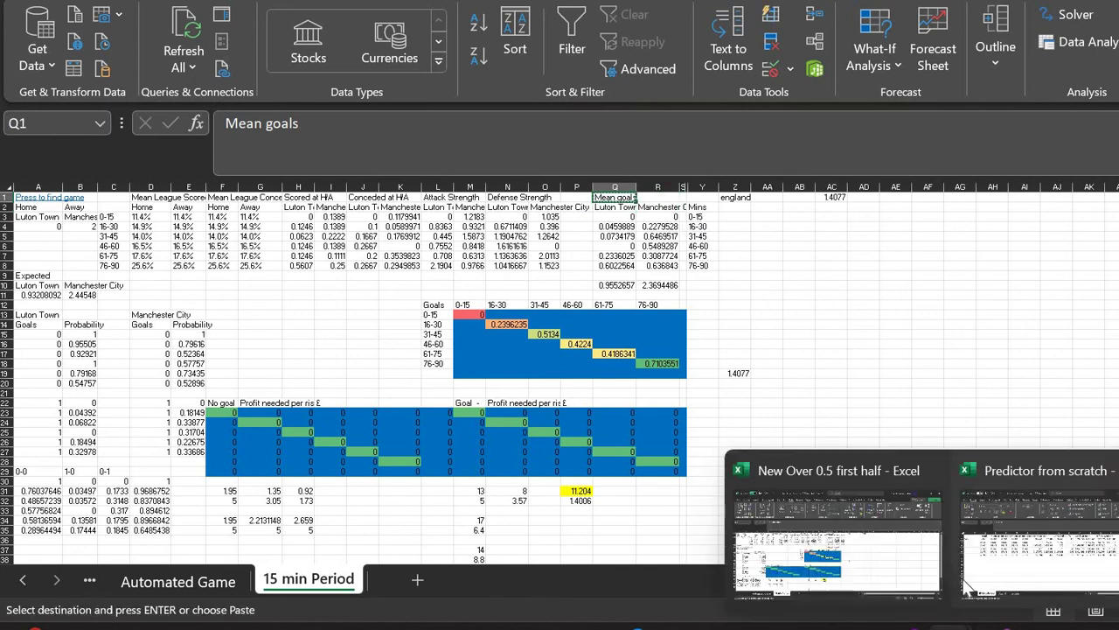
left_click(995, 553)
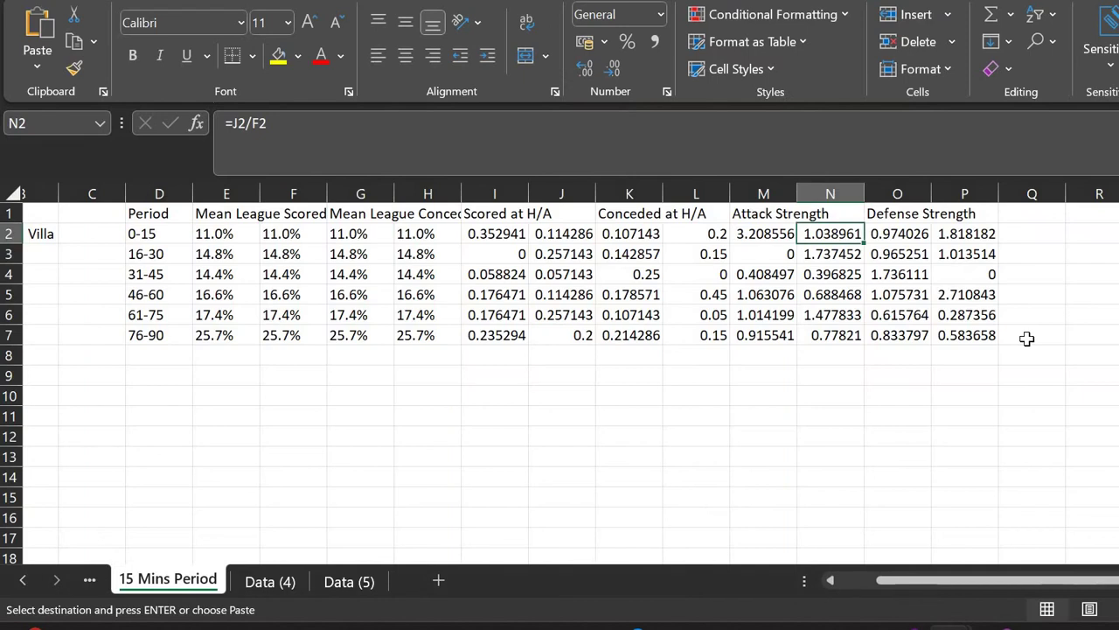
key("Right")
key("Right")
key("Right")
key("Right")
key("Right")
key("Right")
key("Right")
key("Right")
key("Right")
key("Right")
key("Up")
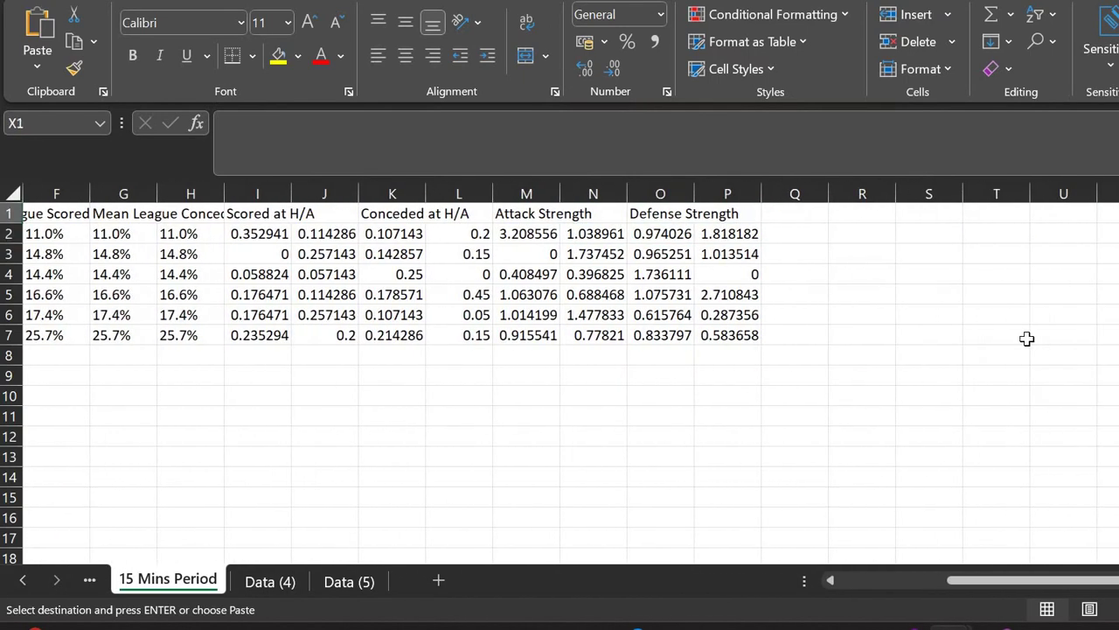
key("Left")
key("Left")
key("Left")
key("Left")
key("Left")
key("Left")
key("Right")
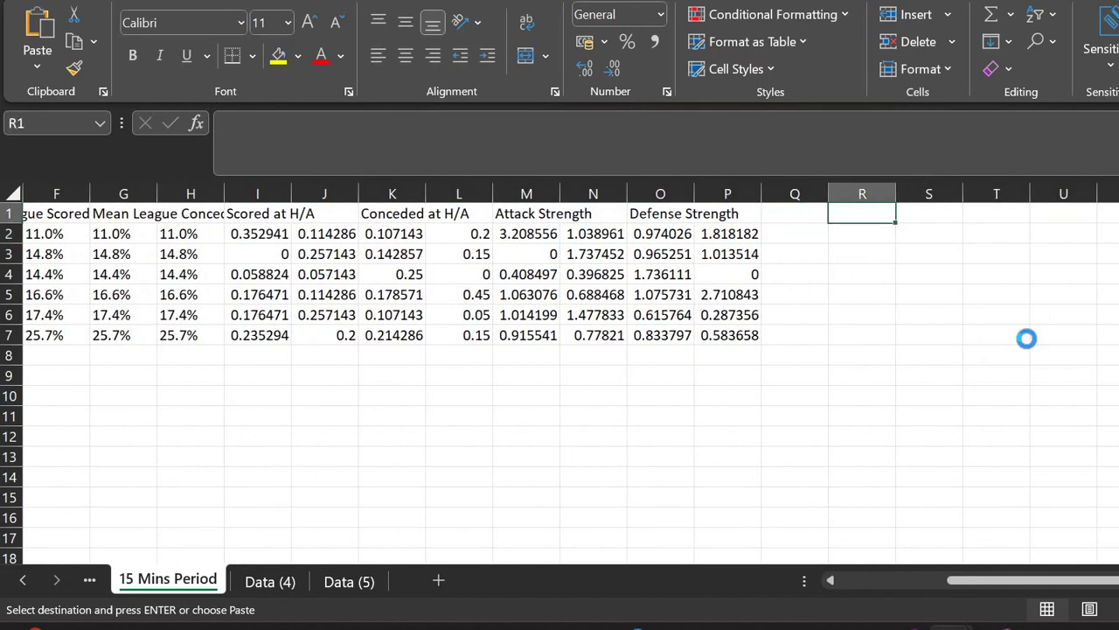
type("Mean goals")
key("Return")
key("Left")
key("Left")
key("Left")
key("Left")
key("Left")
key("Left")
key("Left")
key("Left")
key("Left")
key("Left")
key("Left")
key("Left")
key("Left")
key("Left")
key("Left")
key("Left")
key("Left")
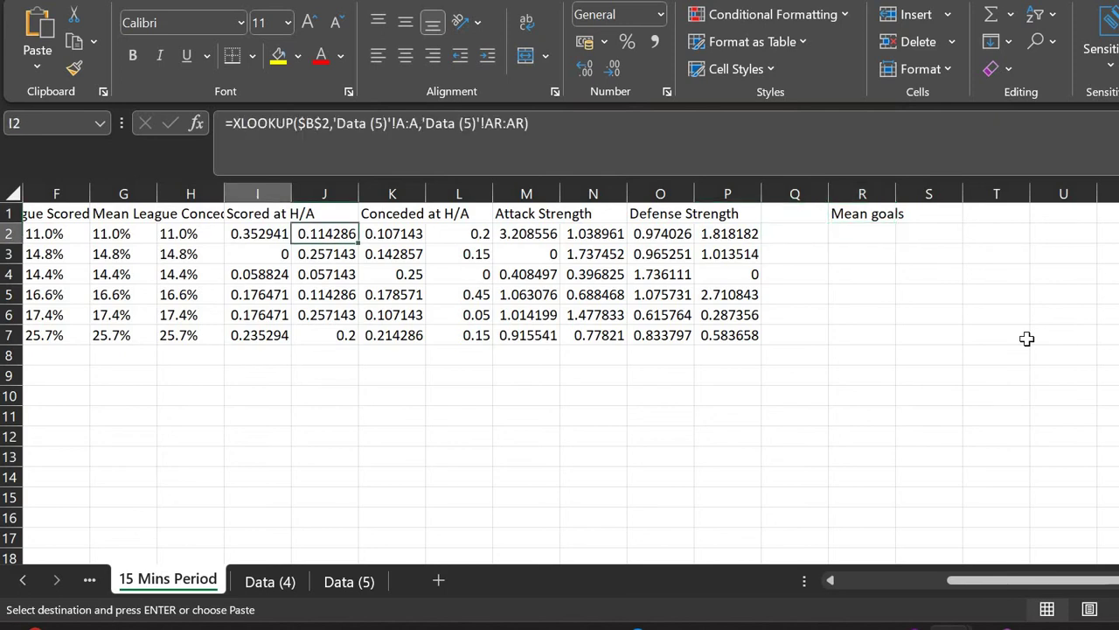
key("Right")
key("Right")
key("Right")
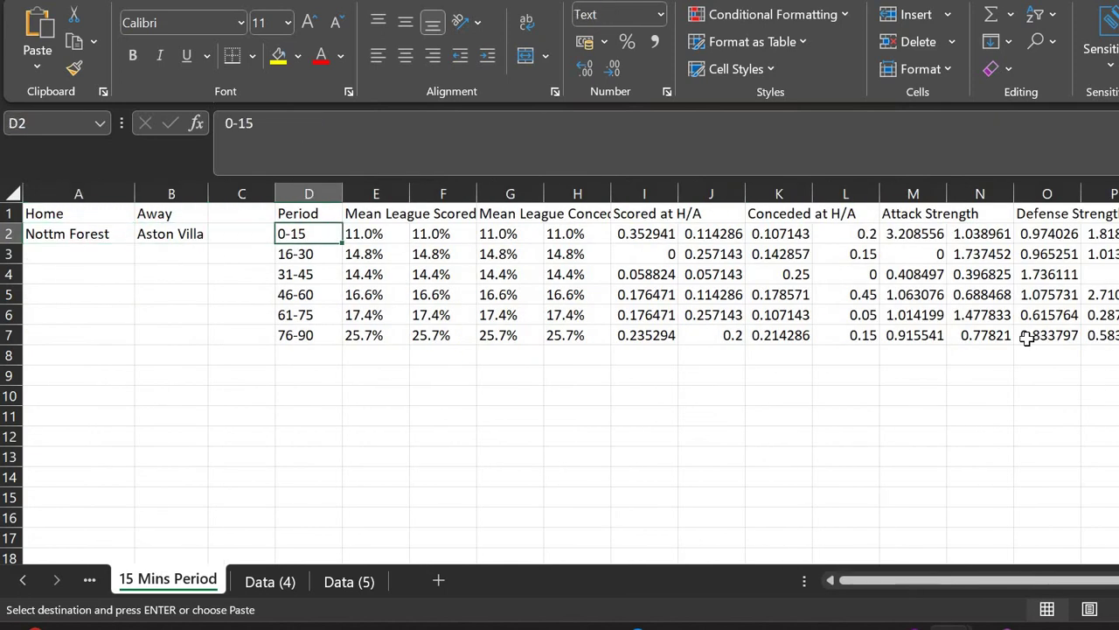
key("Right")
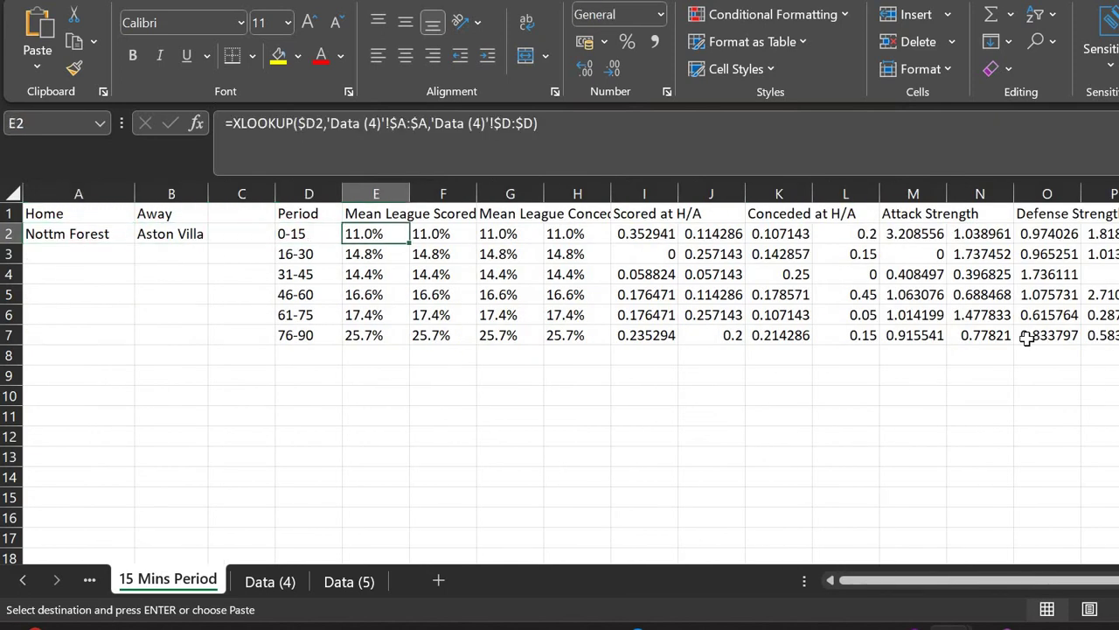
key("Left")
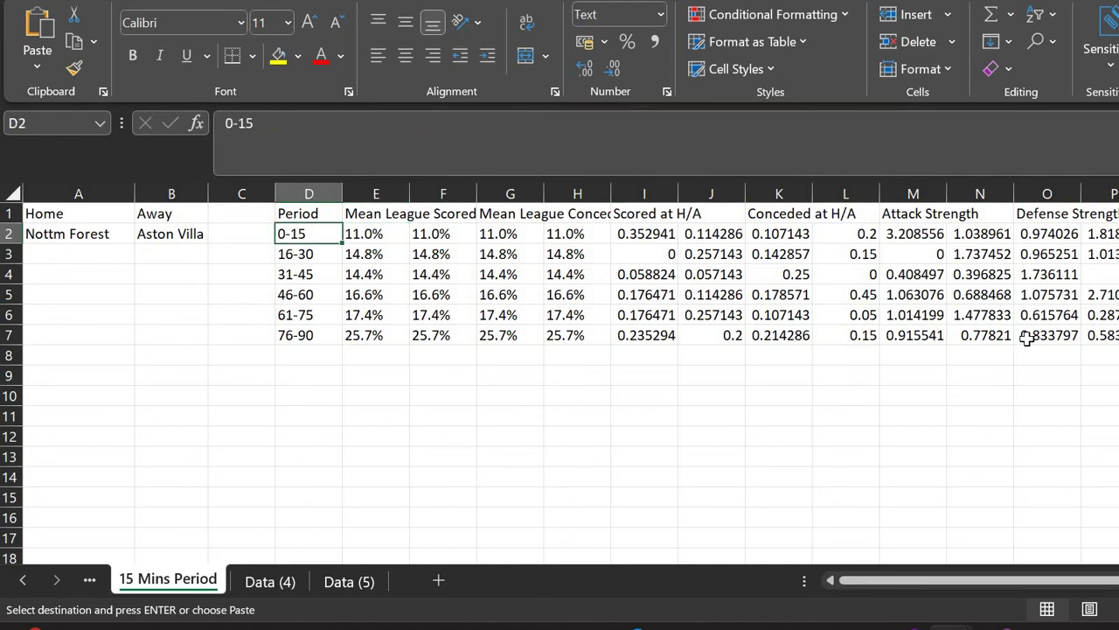
key("Up")
key("shift+Right")
key("shift+Right")
key("shift+Right")
key("shift+Right")
key("shift+Right")
key("shift+Right")
key("shift+Right")
key("shift+Right")
key("shift+Right")
key("shift+Right")
key("shift+Right")
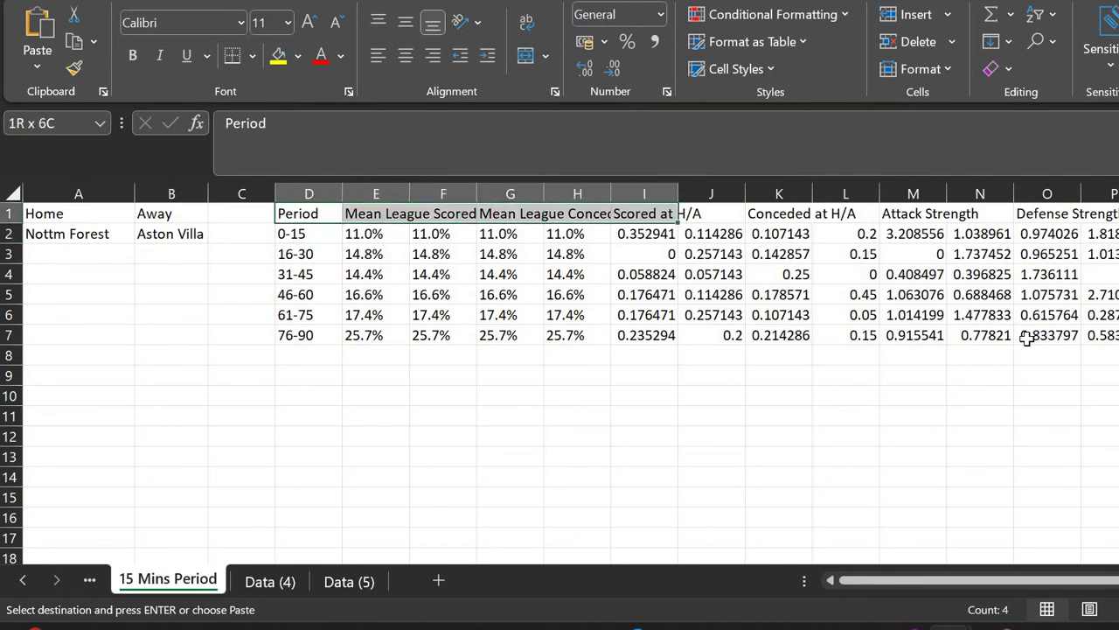
key("shift+Down")
key("shift+Down")
key("shift+Down")
key("shift+Down")
key("shift+Down")
key("shift+Down")
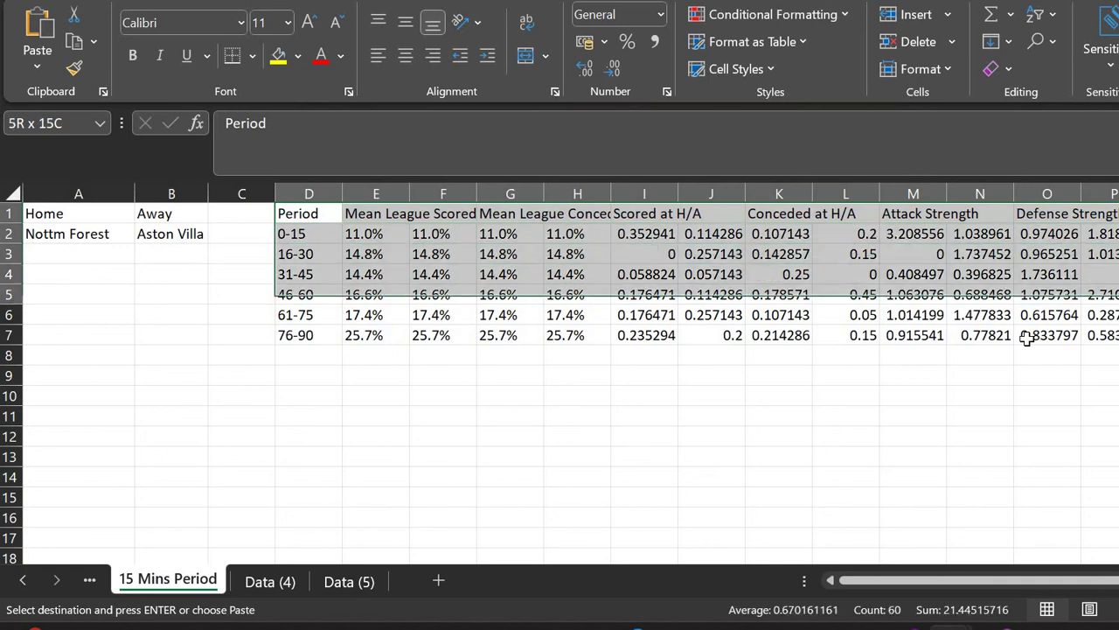
key("ctrl+c")
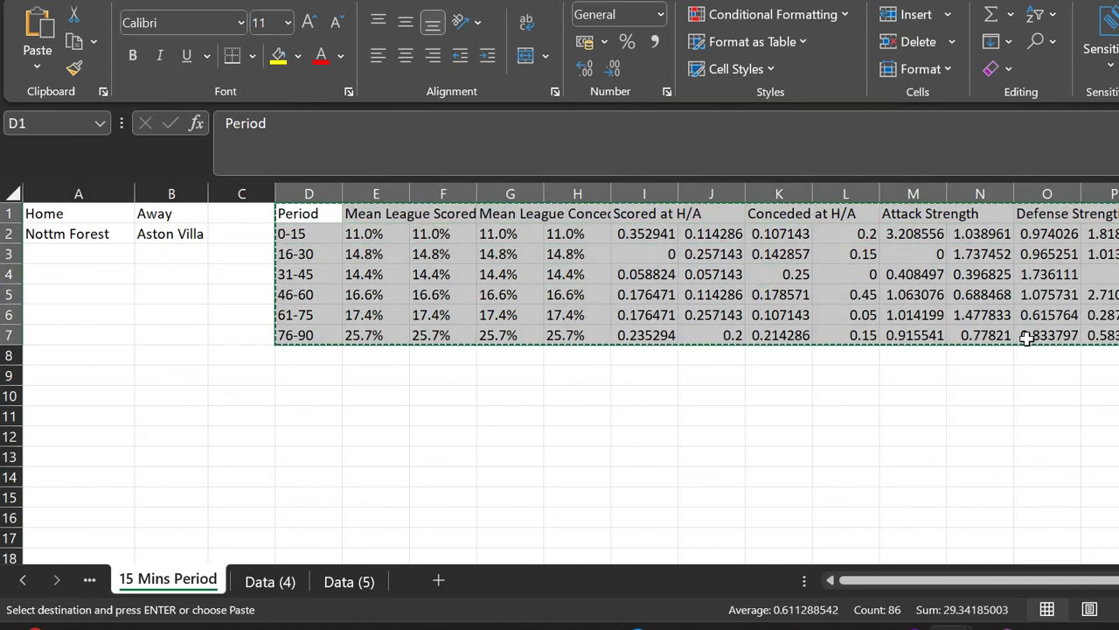
key("Down")
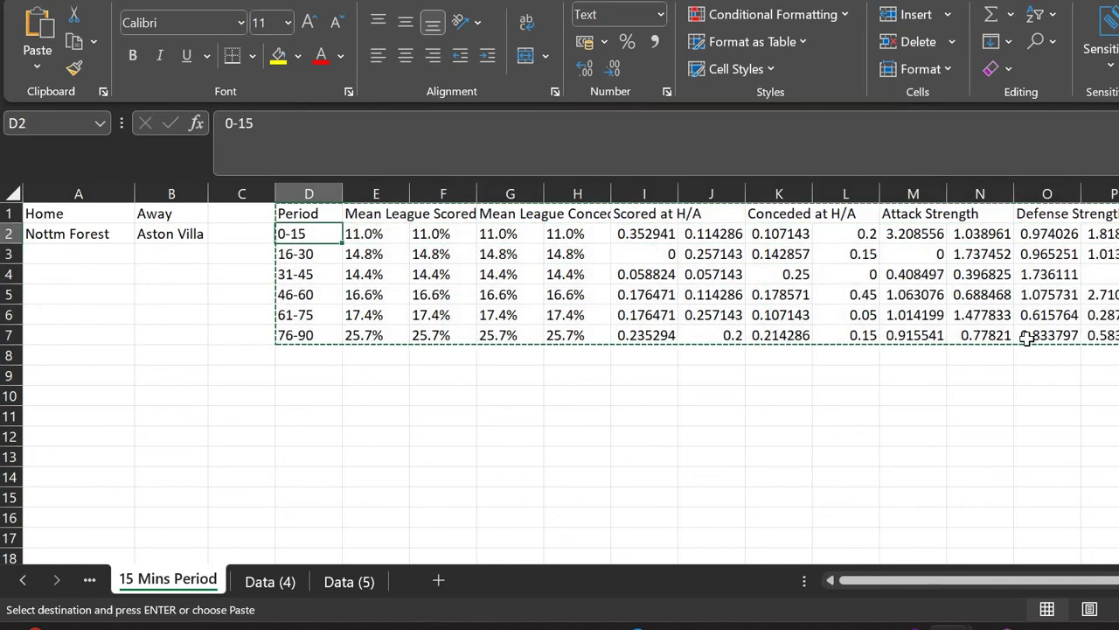
key("Up")
Move the period data block D2:R7 down one row so that it starts at D3
key("Down")
key("shift+Right")
key("shift+Right")
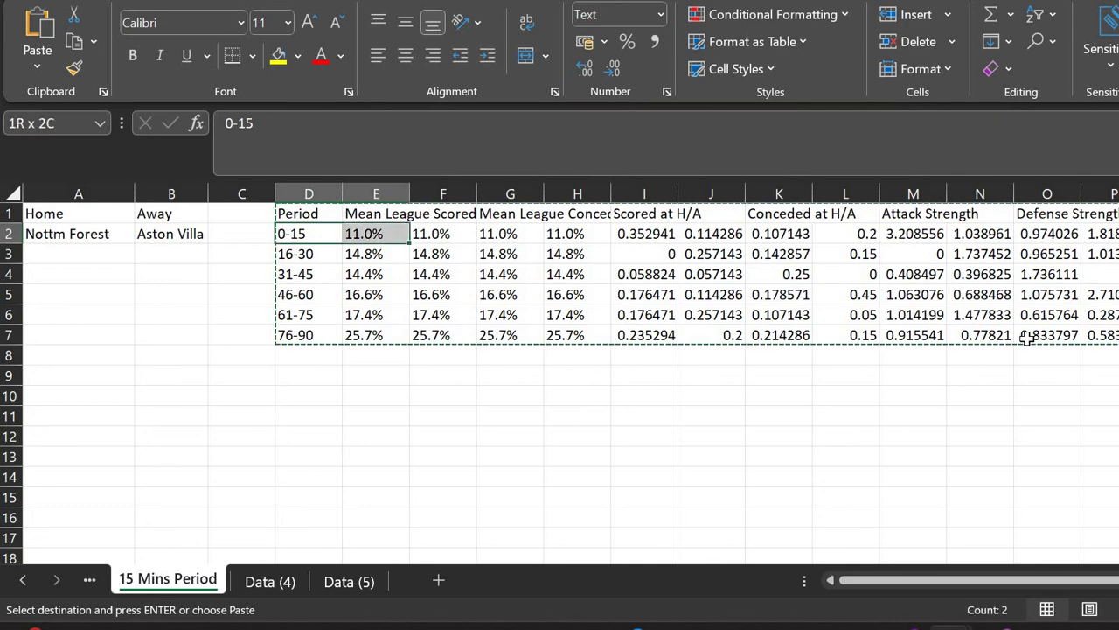
key("shift+Right")
key("shift+Right")
key("shift+Right")
key("shift+Right")
key("shift+Right")
key("shift+Right")
key("shift+Right")
key("shift+Right")
key("shift+Right")
key("shift+Right")
key("shift+Right")
key("shift+Right")
key("shift+Down")
key("shift+Down")
key("shift+Down")
key("shift+Down")
key("shift+Down")
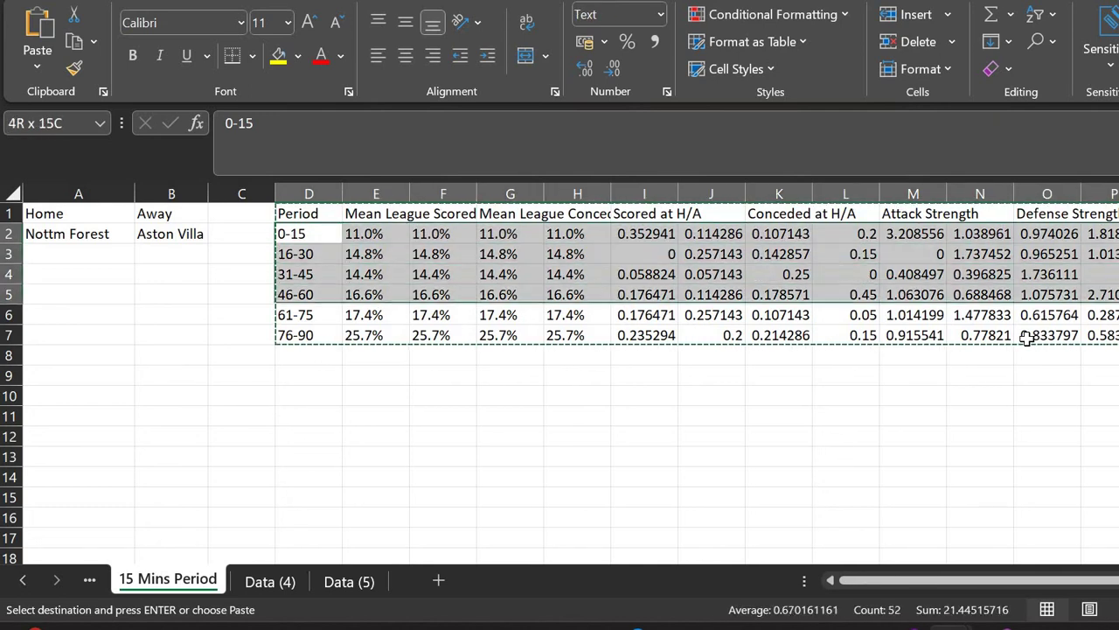
key("ctrl+x")
key("Down")
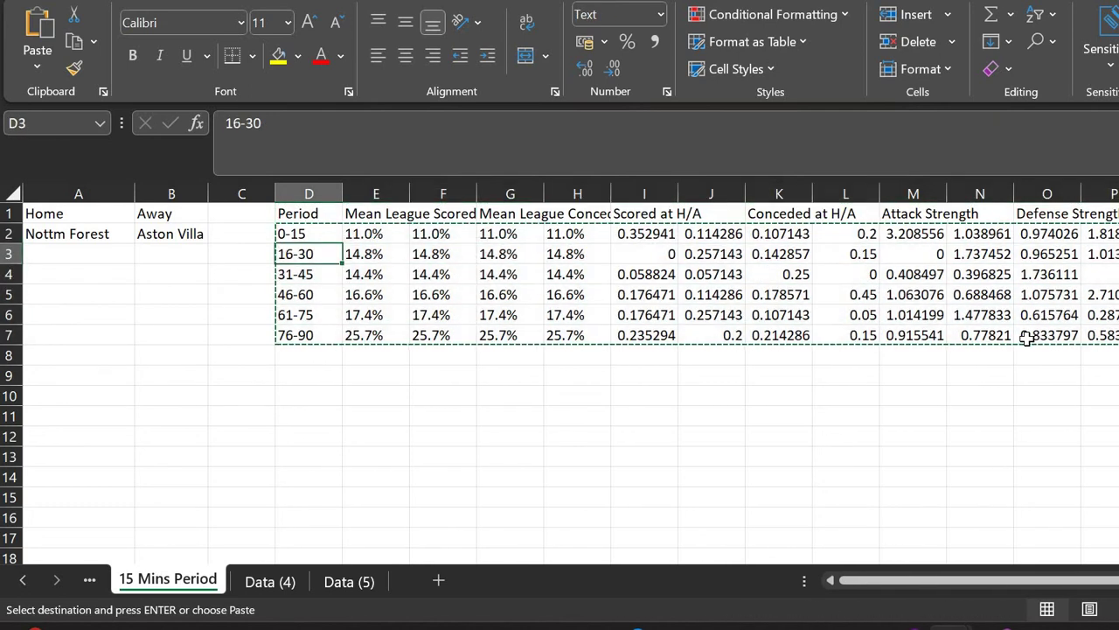
key("ctrl+v")
Label the Scored at H/A columns in row 2 by linking I2 to the home team in A2 and J2 to the away team in B2
key("Up")
key("Right")
key("Right")
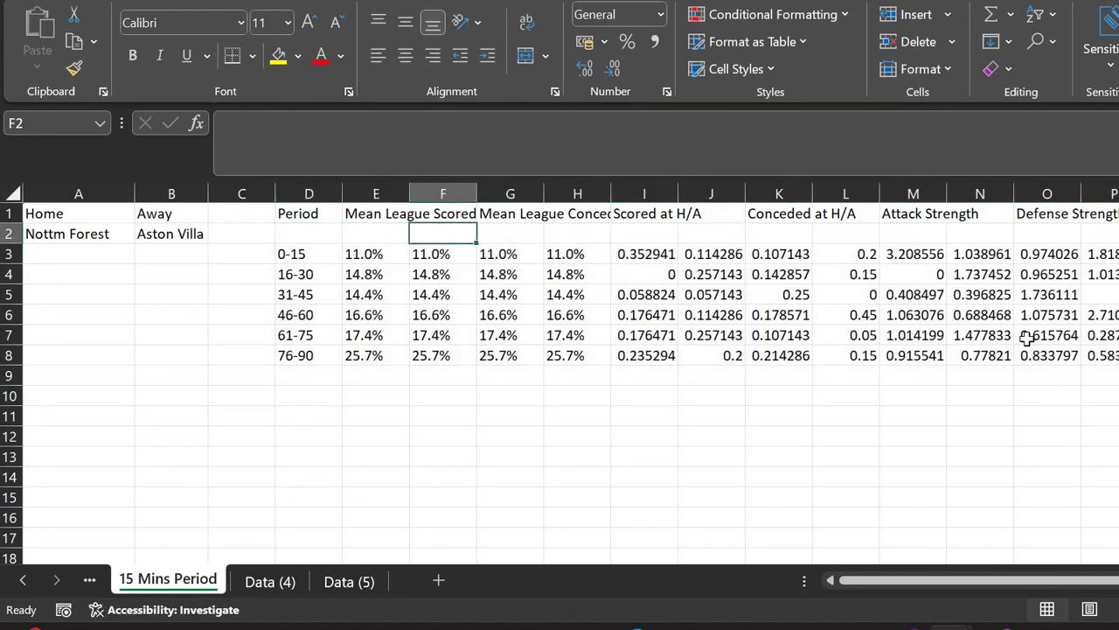
key("Right")
key("Right")
key("Right")
type("=")
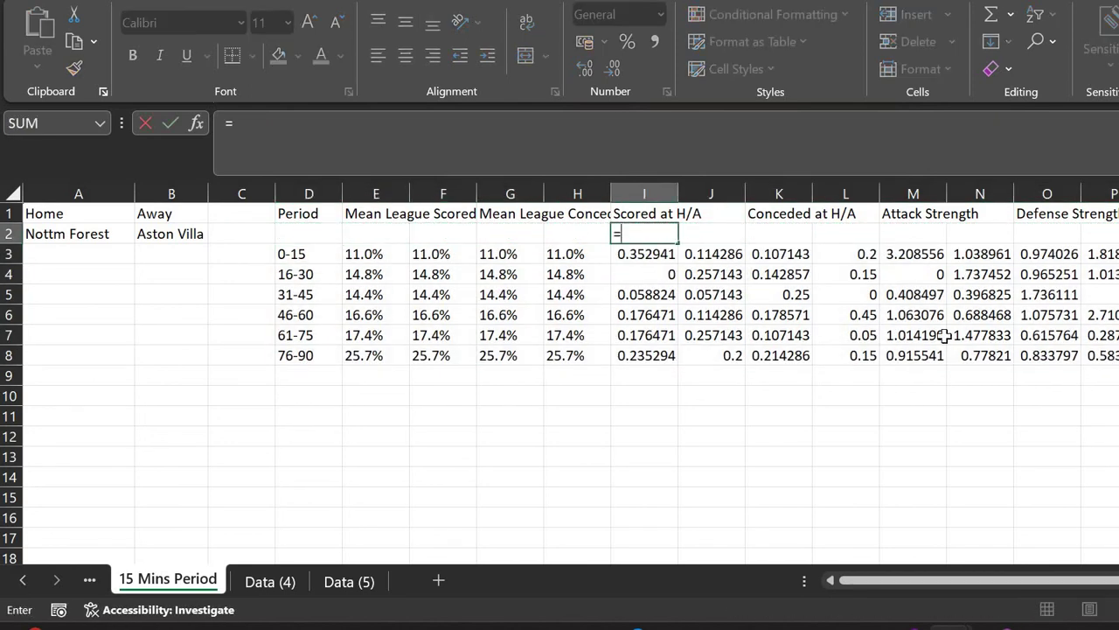
left_click(54, 234)
key("Return")
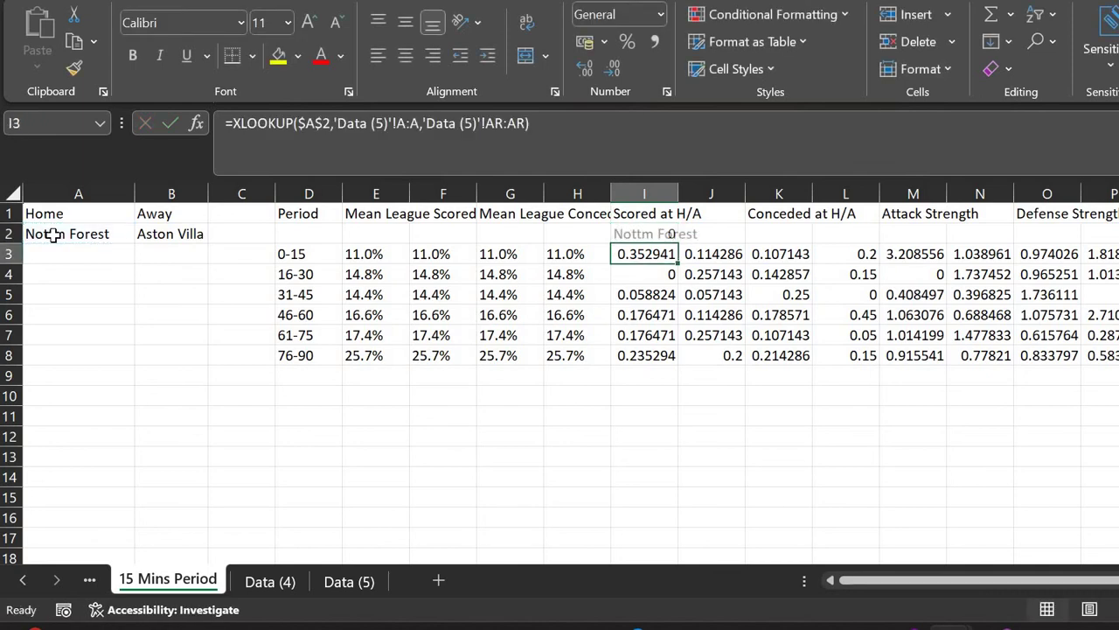
key("Up")
key("Right")
type("=")
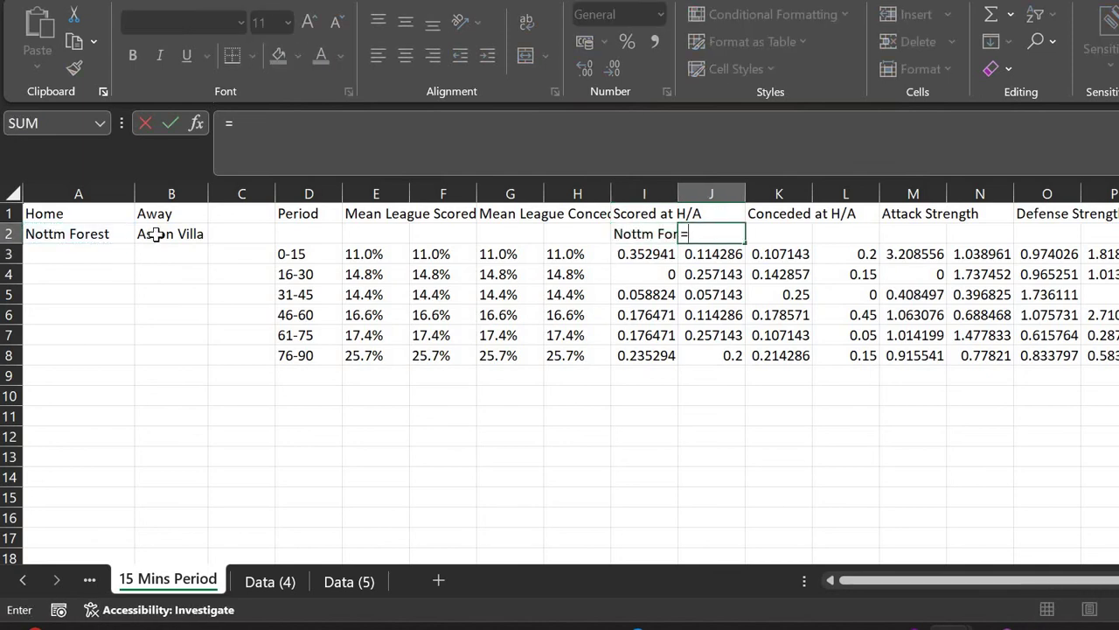
left_click(153, 235)
key("Return")
Label the Conceded at H/A columns by linking K2 to the home team in A2 and L2 to the away team in B2
key("Up")
key("Right")
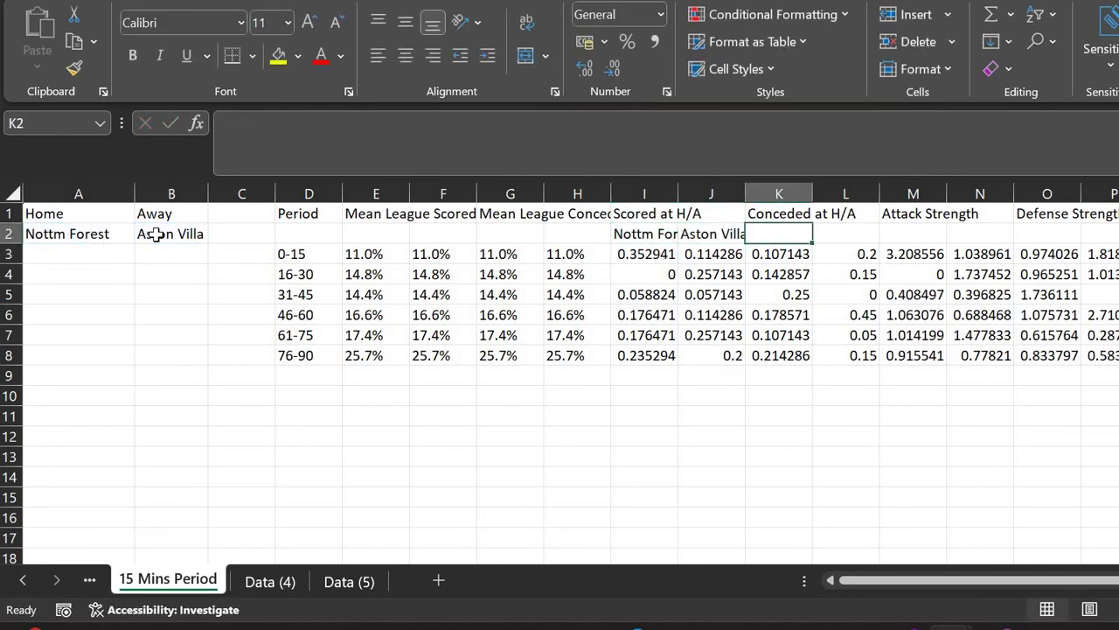
type("=")
left_click(91, 238)
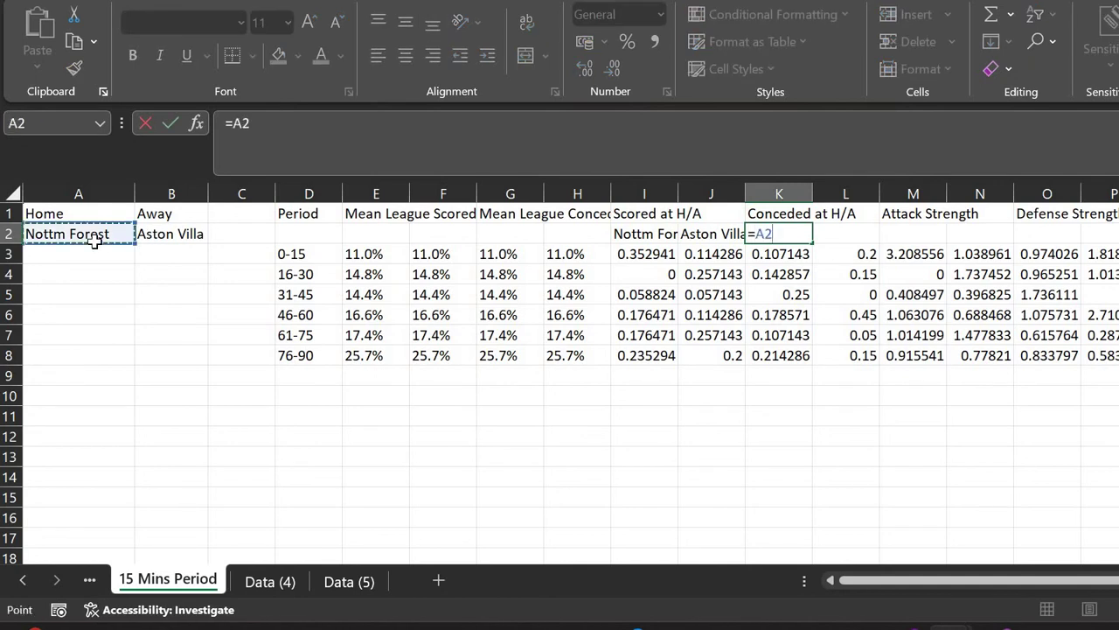
key("Return")
key("Up")
key("Right")
type("=")
left_click(162, 232)
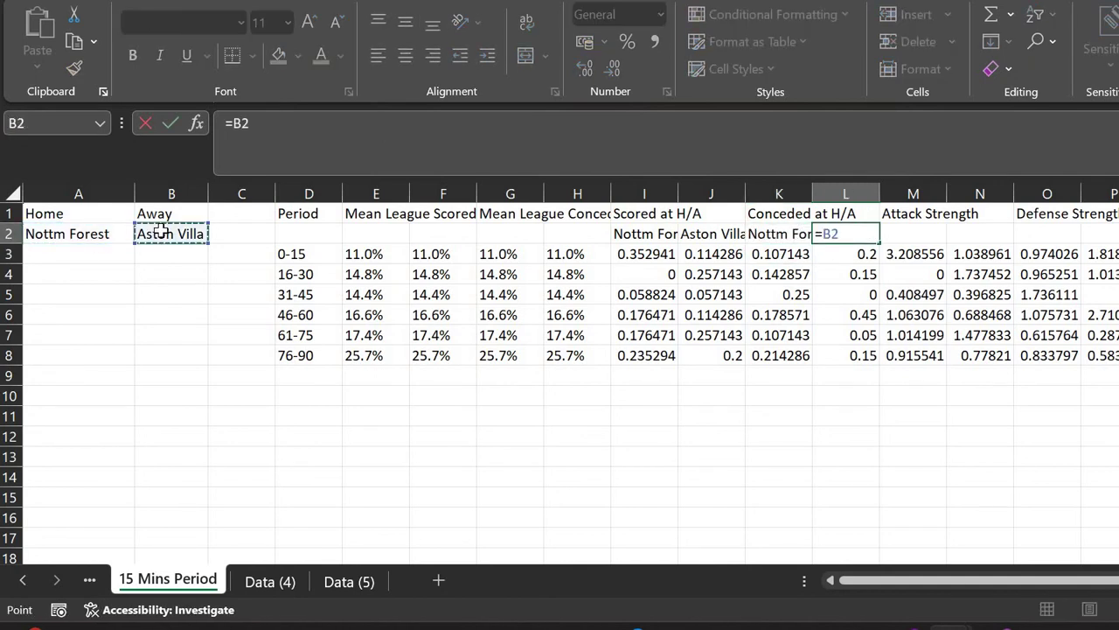
key("Return")
Label the Attack Strength columns by linking M2 to the home team in A2 and N2 to the away team in B2
key("Up")
key("Right")
type("=")
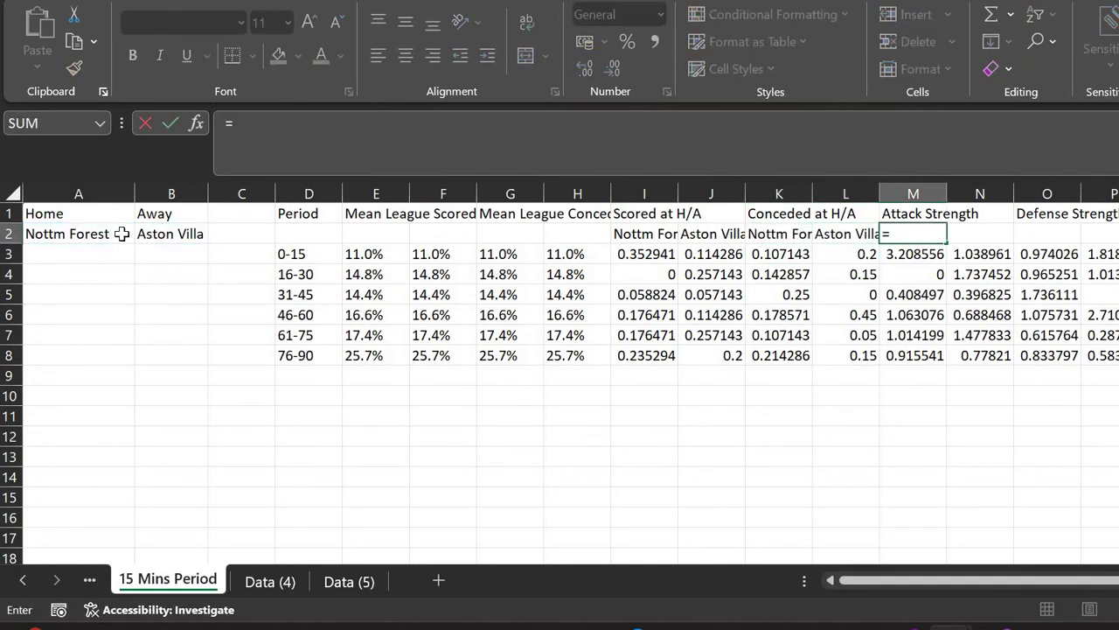
left_click(126, 232)
key("Return")
key("Up")
key("Right")
type("=")
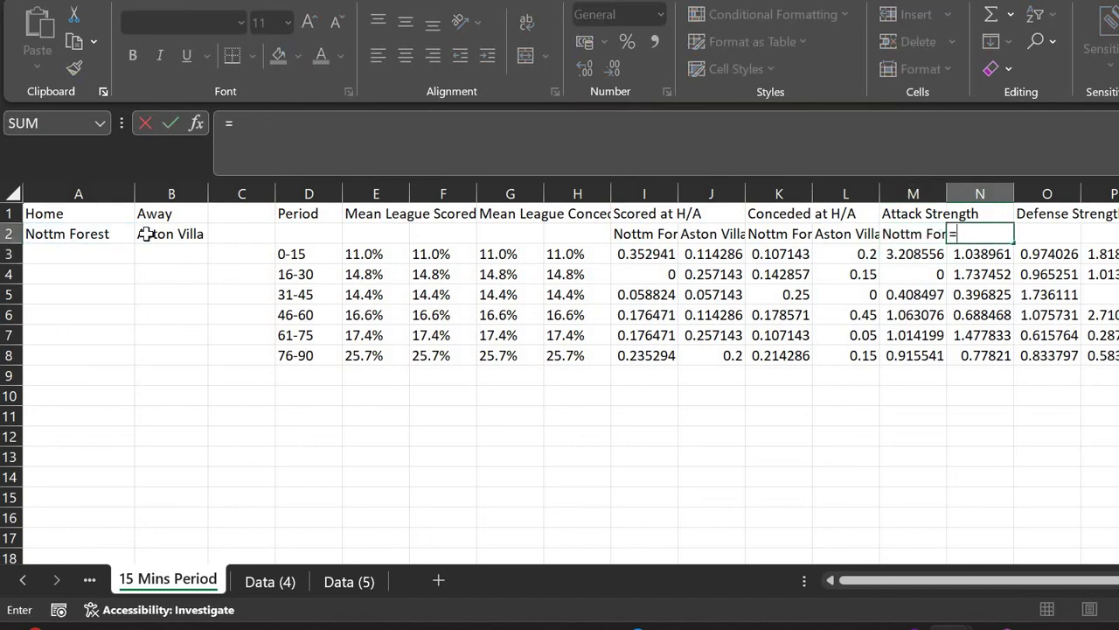
left_click(155, 233)
key("Return")
Label the Defense Strength columns by linking O2 to the home team in A2 and P2 to the away team in B2
key("Up")
key("Right")
type("=")
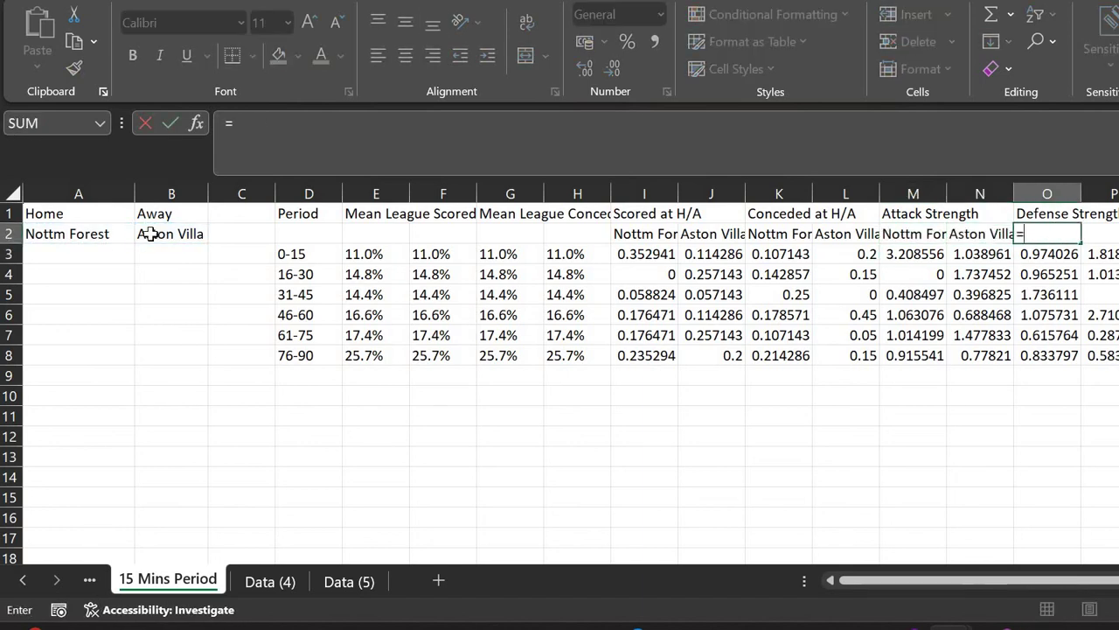
left_click(118, 232)
key("Return")
key("Up")
key("Right")
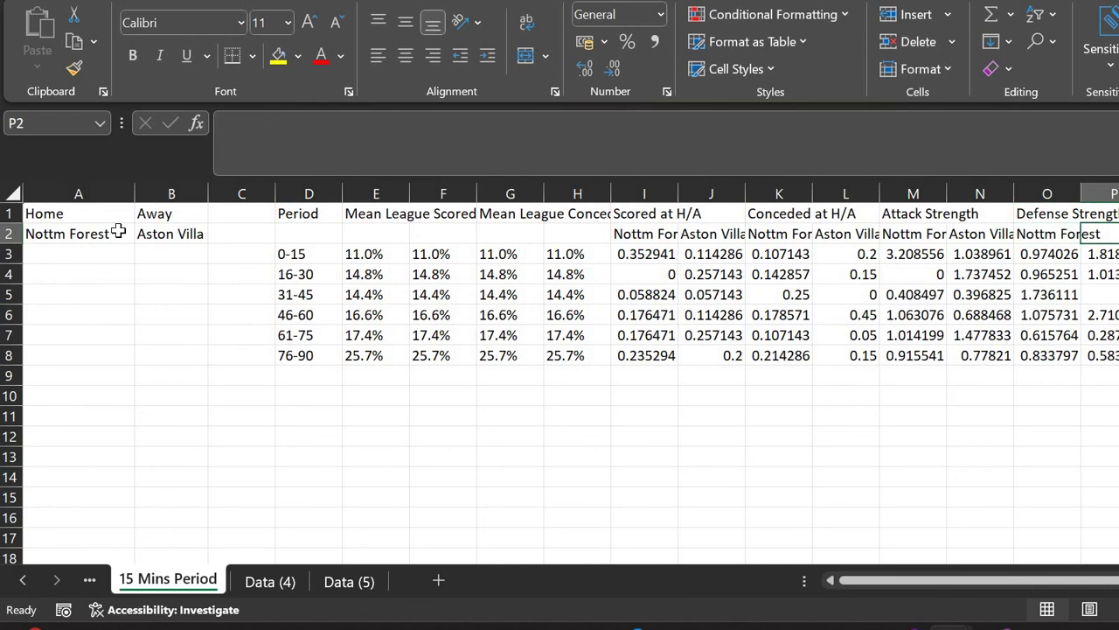
type("=")
left_click(153, 234)
key("Return")
Label the Mean goals columns by linking R2 to the home team in A2 and S2 to the away team in B2
key("Right")
key("Right")
key("Right")
key("Right")
key("Right")
key("Right")
key("Right")
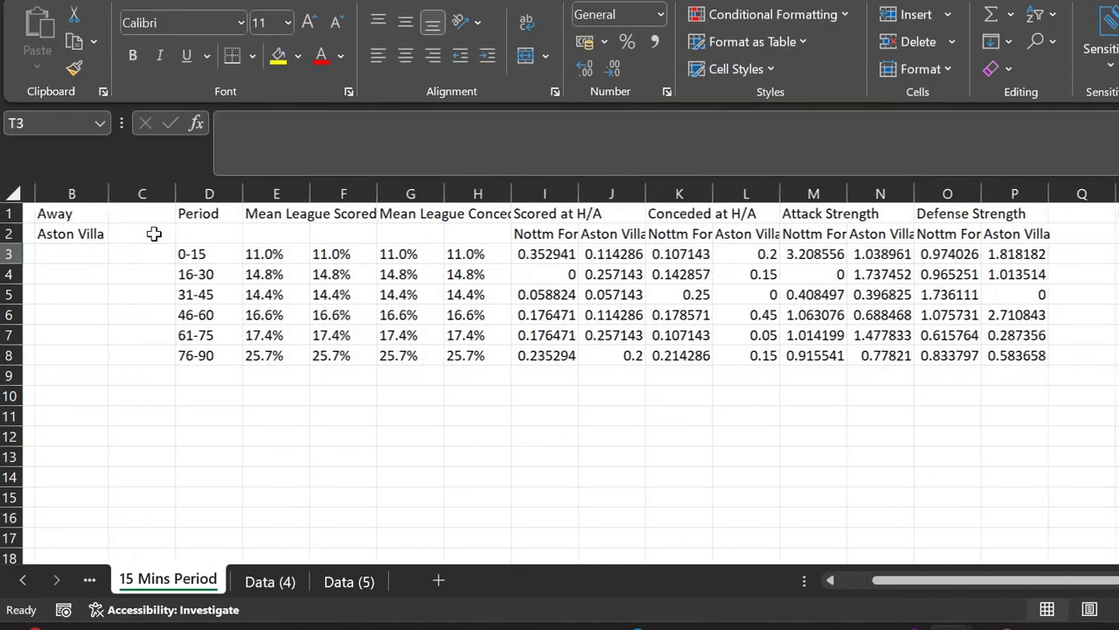
key("Left")
key("Left")
key("Left")
key("Left")
key("Left")
key("Up")
type("=")
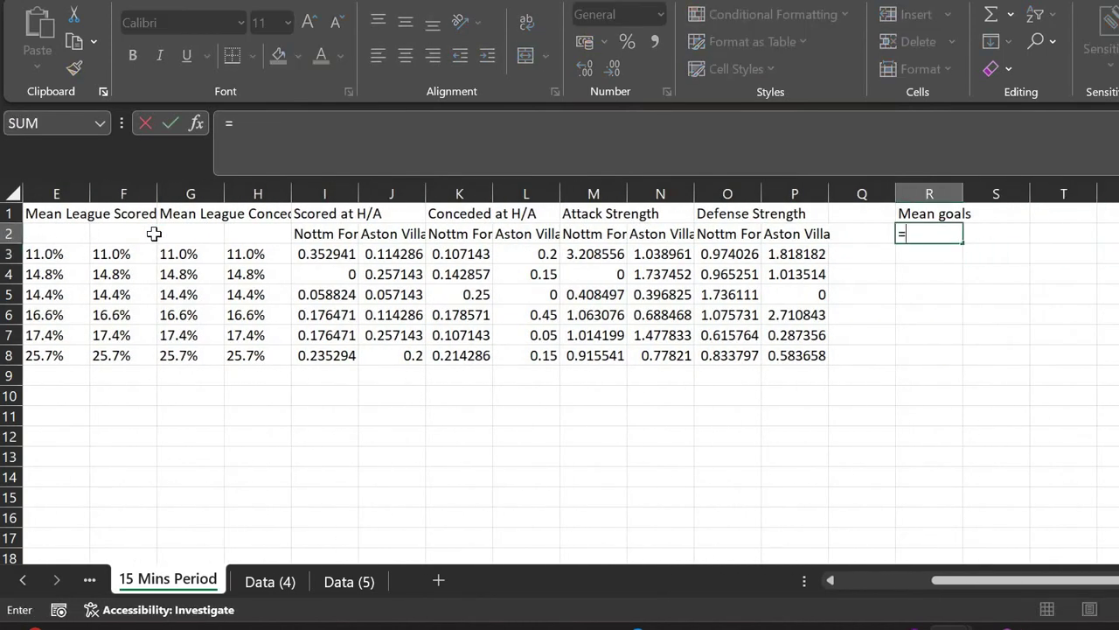
type("A2")
key("Return")
type("=")
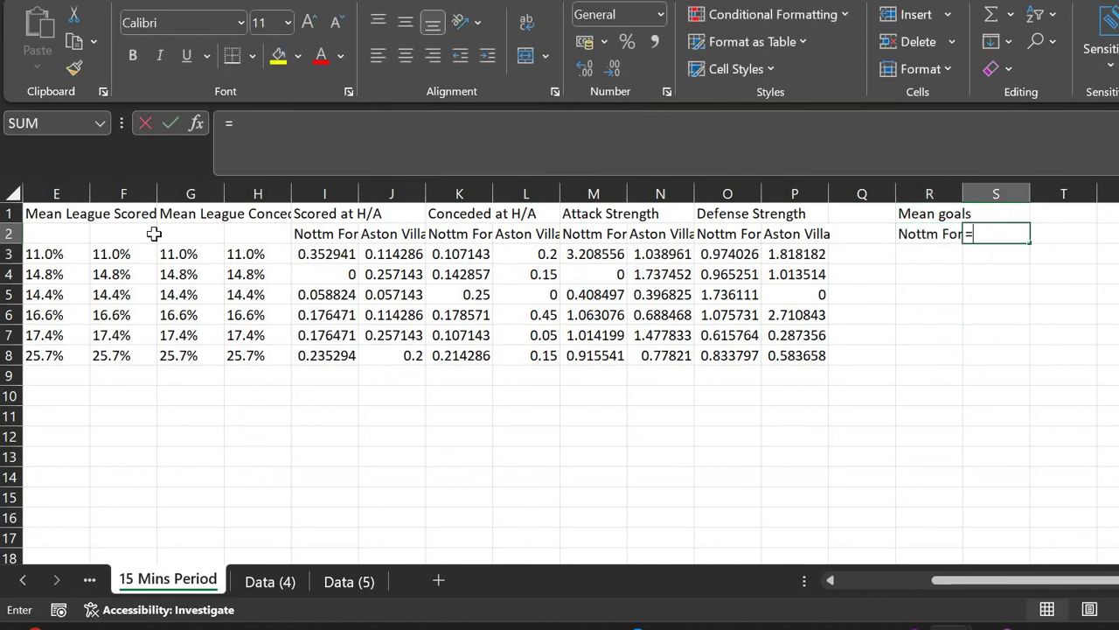
type("B2")
key("Return")
Widen column R to fit the home team's name under Mean goals
key("Up")
key("Up")
key("Left")
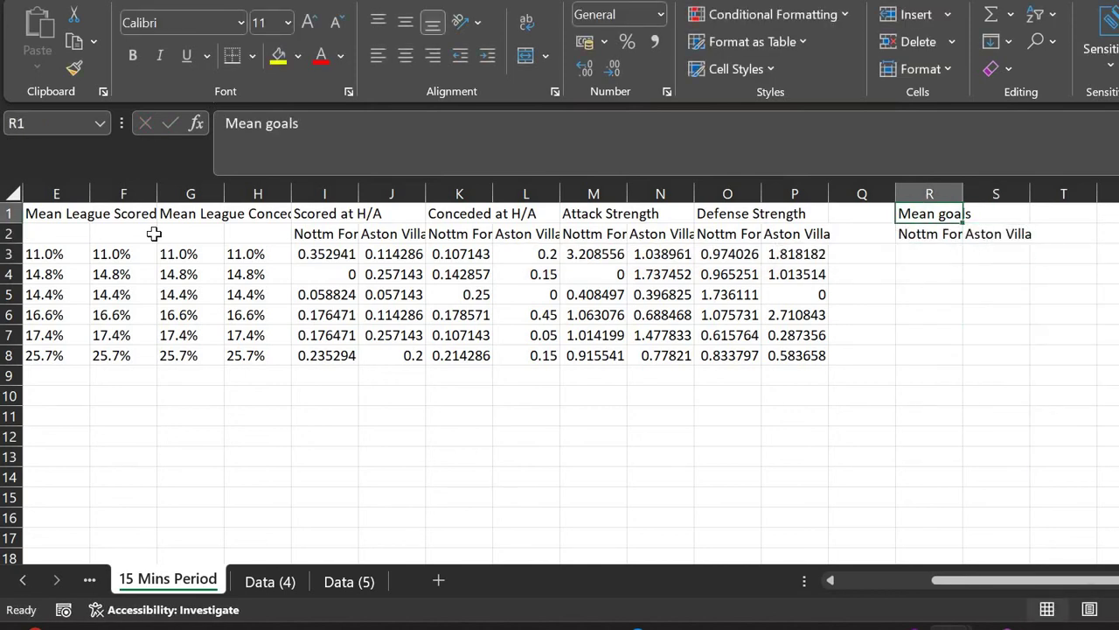
key("Down")
key("Down")
key("Down")
key("Up")
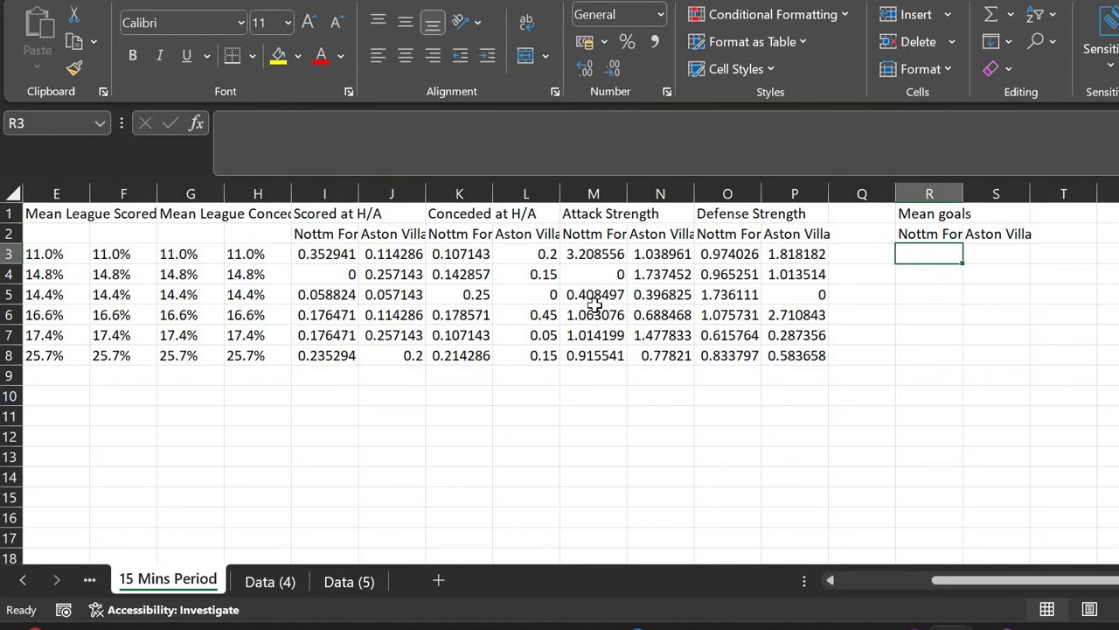
scroll(595, 303, "left", 1)
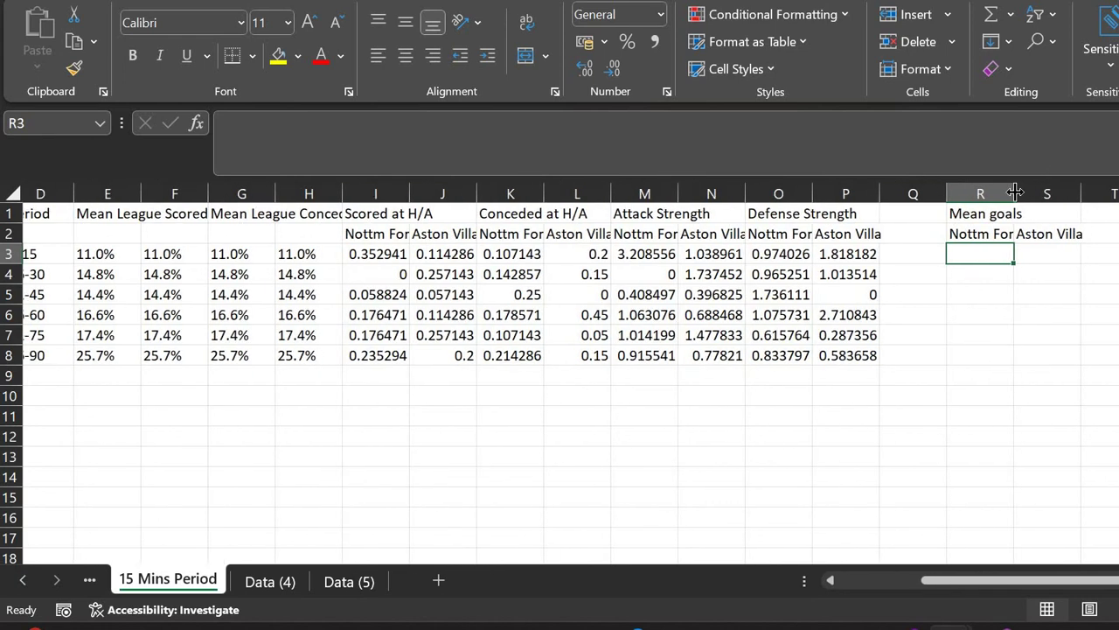
double_click(1015, 192)
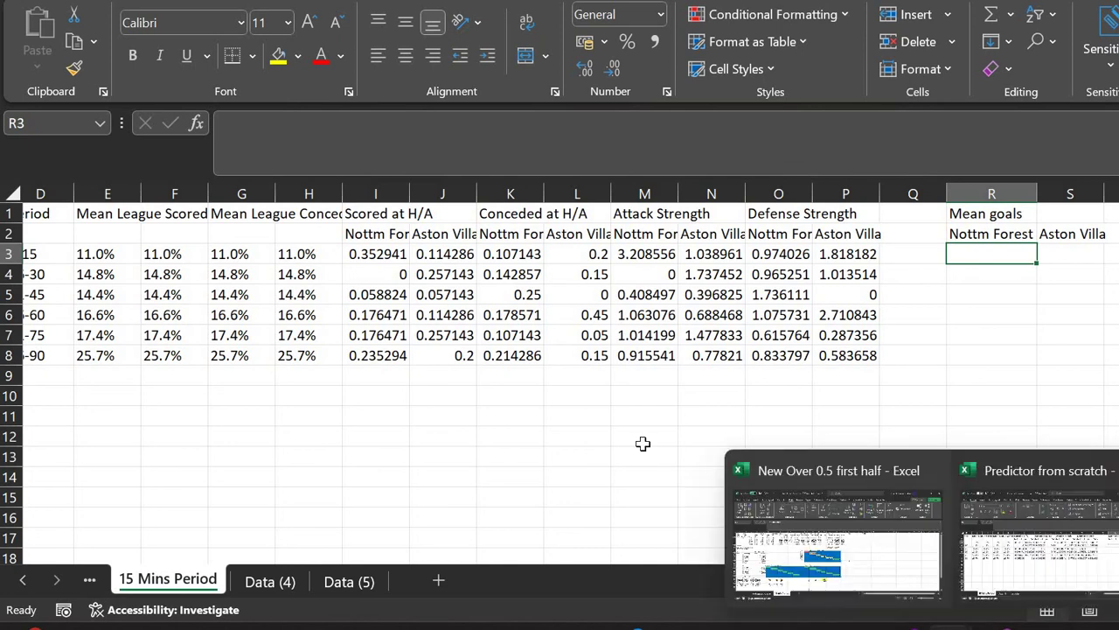
Examine on the Dashboard sheet how the goal probabilities in B15 and the home team's mean goals in A2 are calculated
left_click_drag(614, 442, 560, 440)
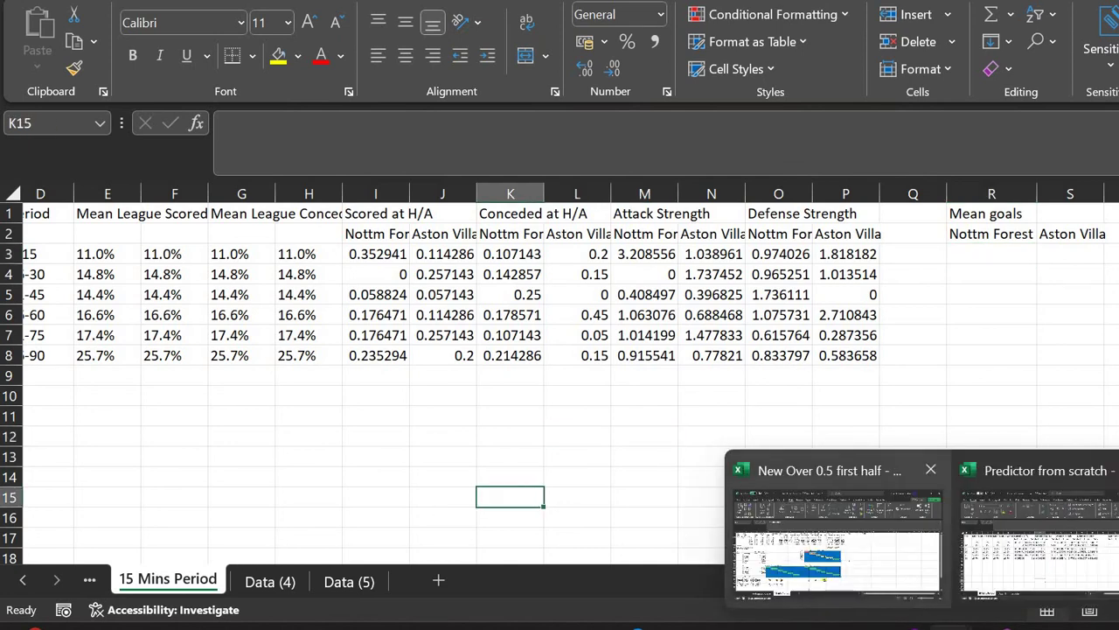
left_click(90, 582)
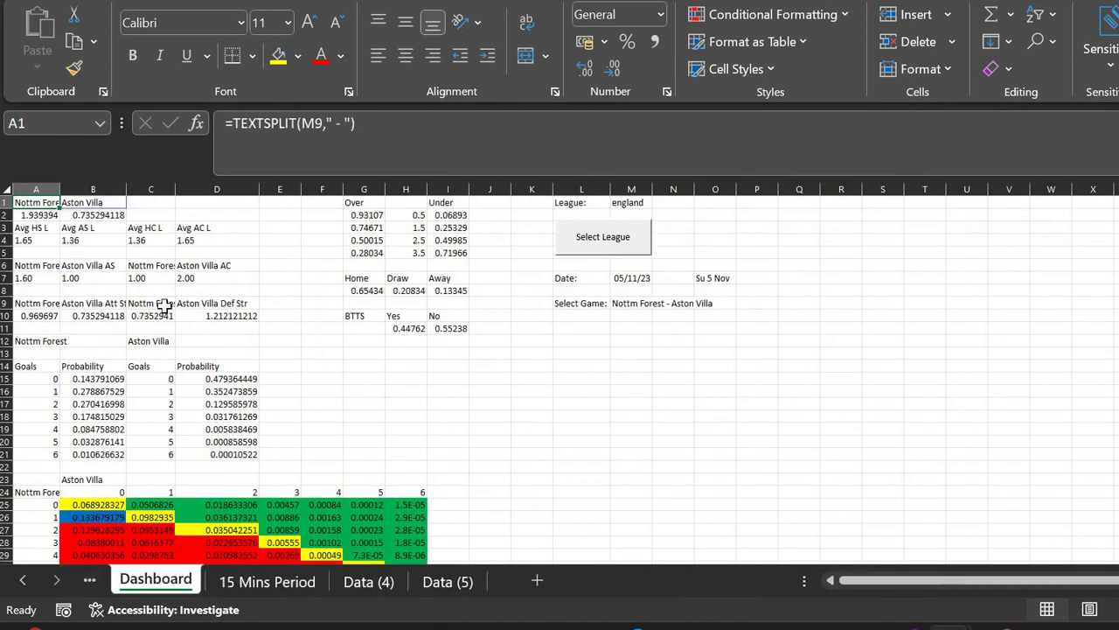
left_click(81, 378)
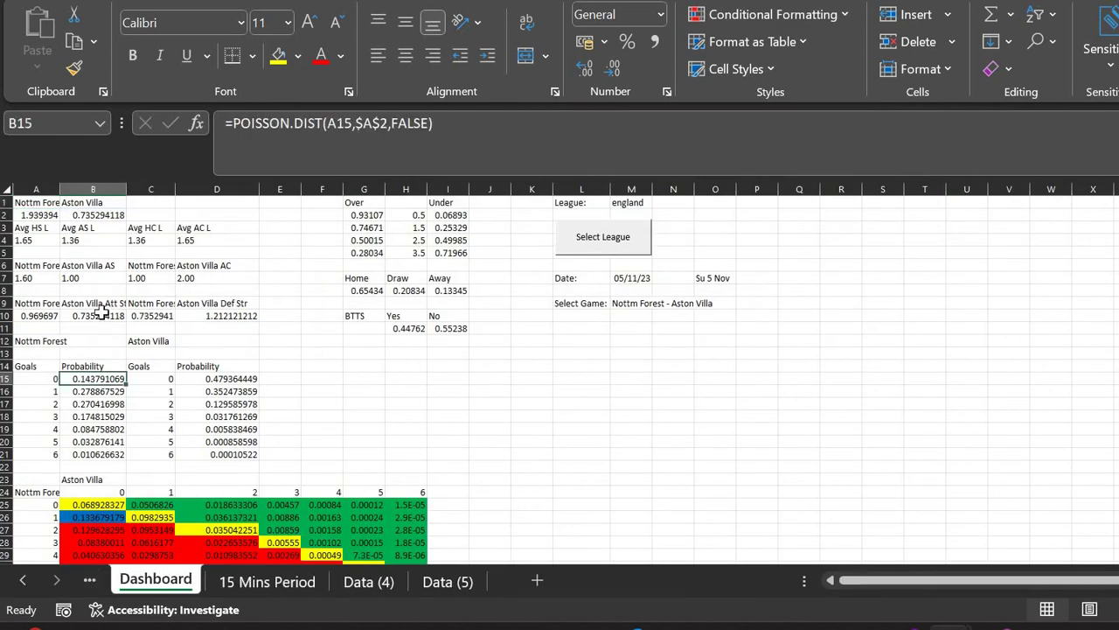
scroll(70, 341, "down", 3)
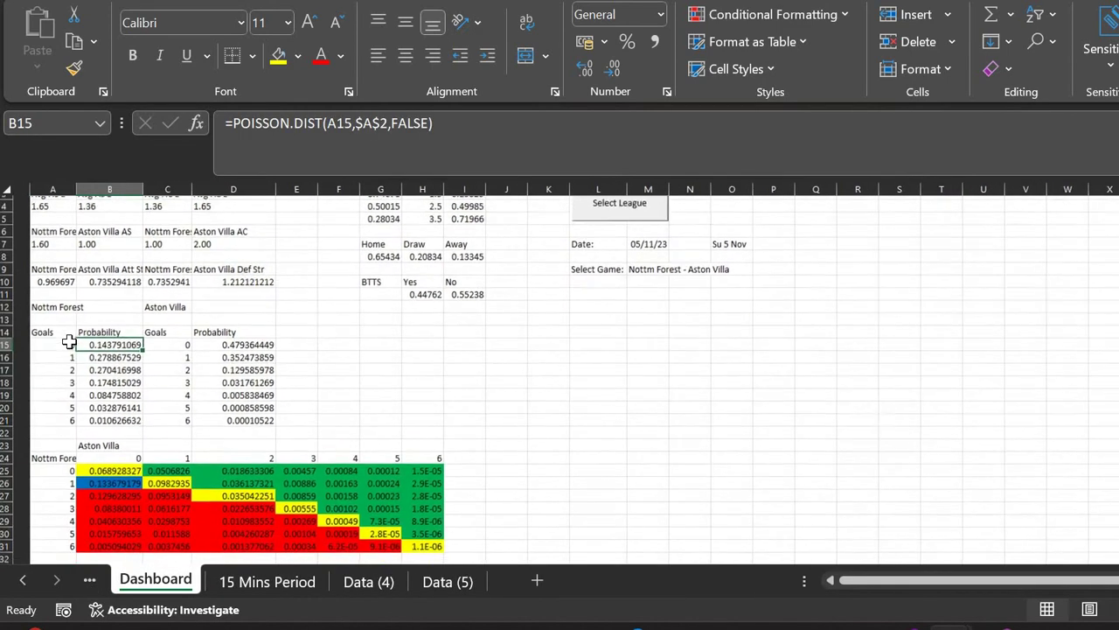
scroll(41, 210, "up", 3)
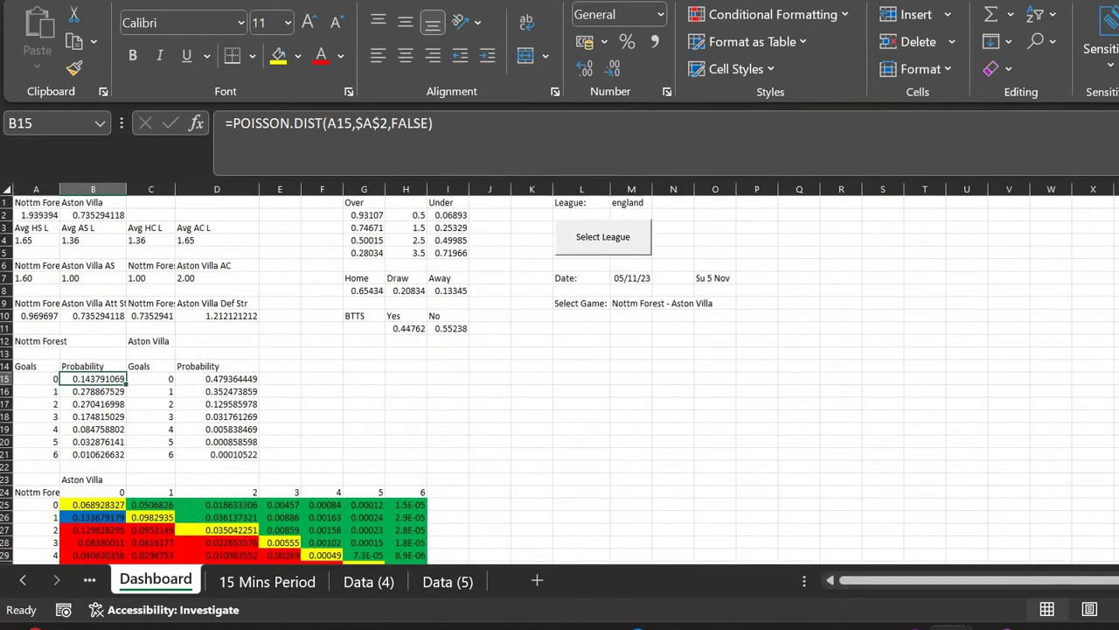
left_click(35, 216)
double_click(35, 216)
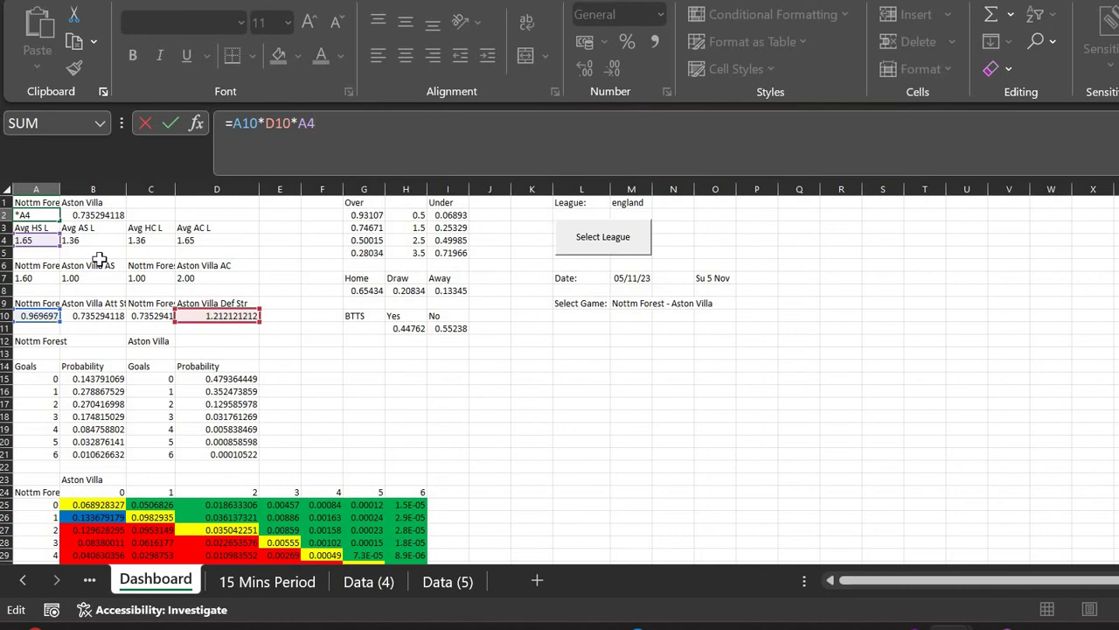
key("Escape")
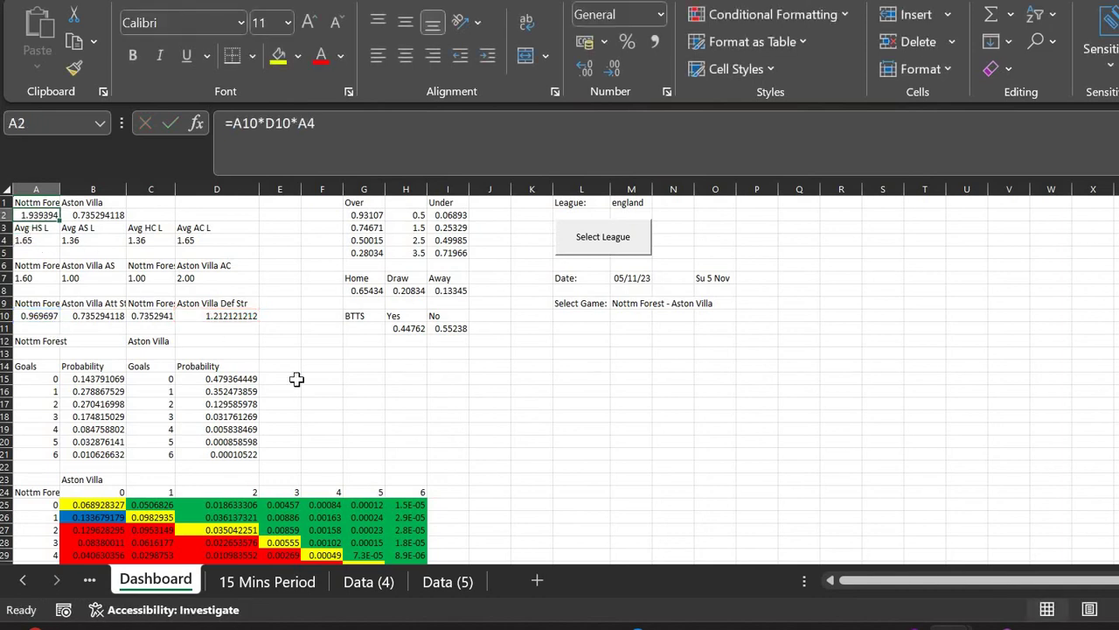
Hide the Data (4) and Data (5) sheets and return to 15 Mins Period
left_click(293, 580)
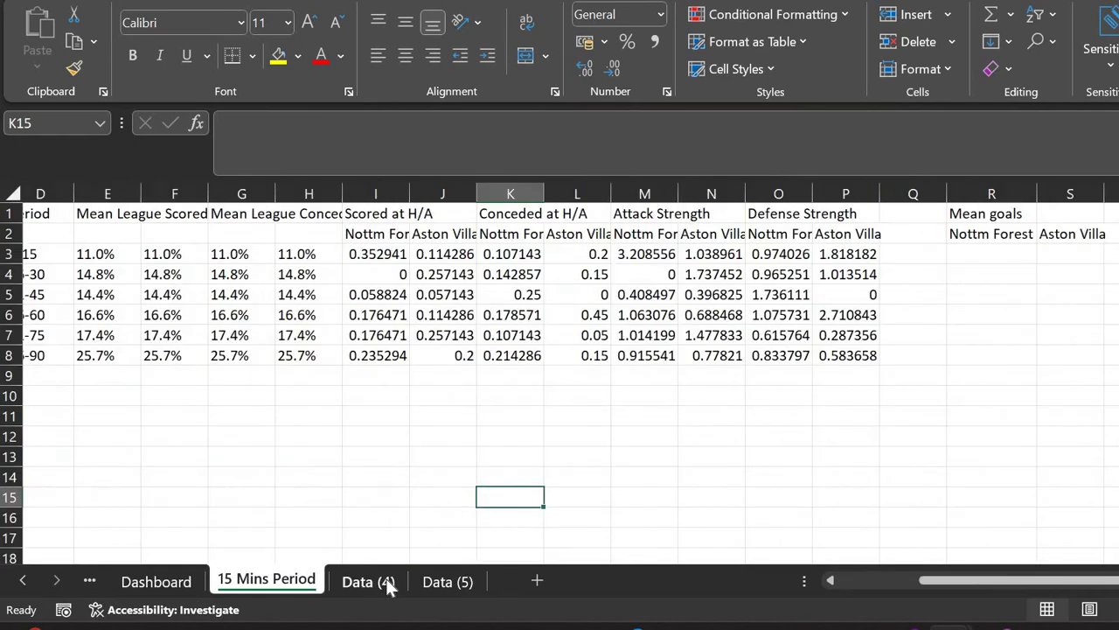
right_click(378, 580)
left_click(440, 465)
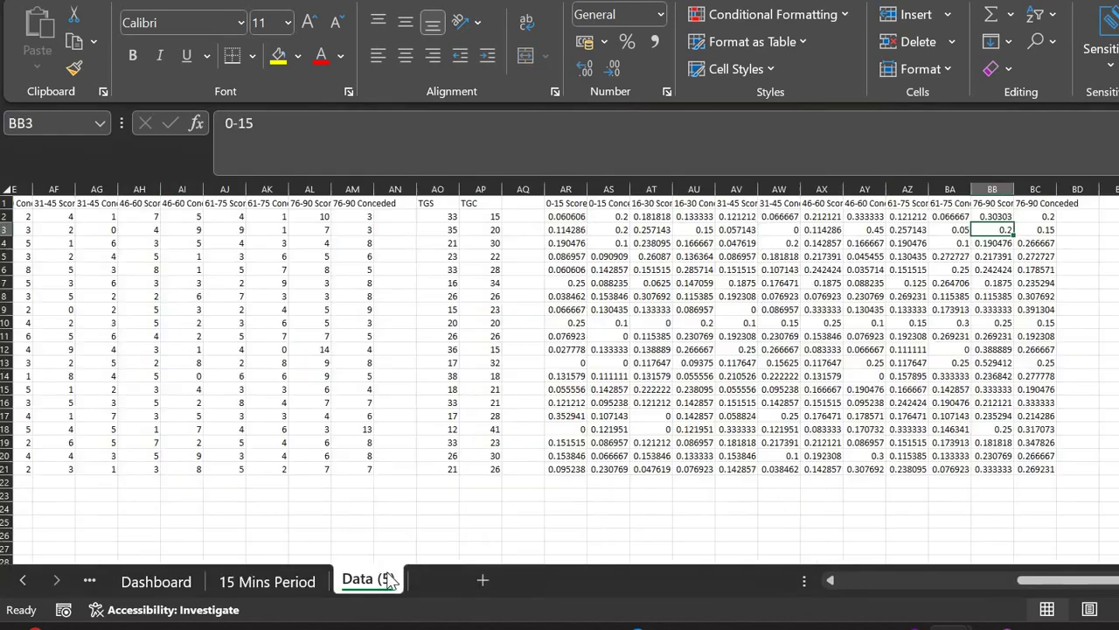
right_click(380, 575)
left_click(420, 464)
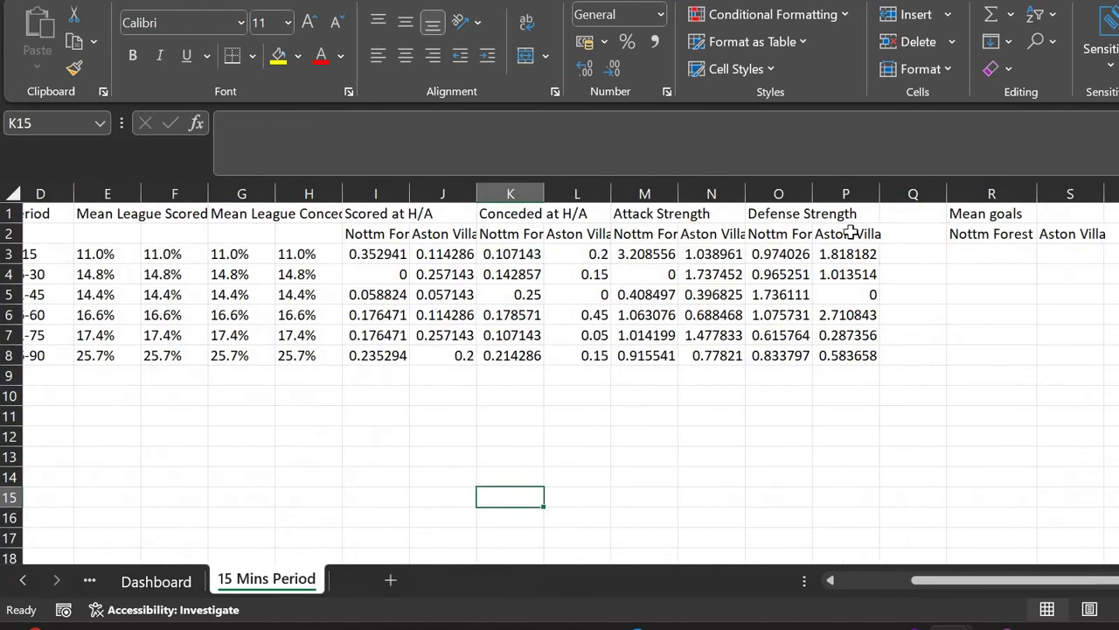
Calculate the home team's mean goals for the 0-15 period in R3 with =M3*P3*E3
left_click(963, 251)
type("=")
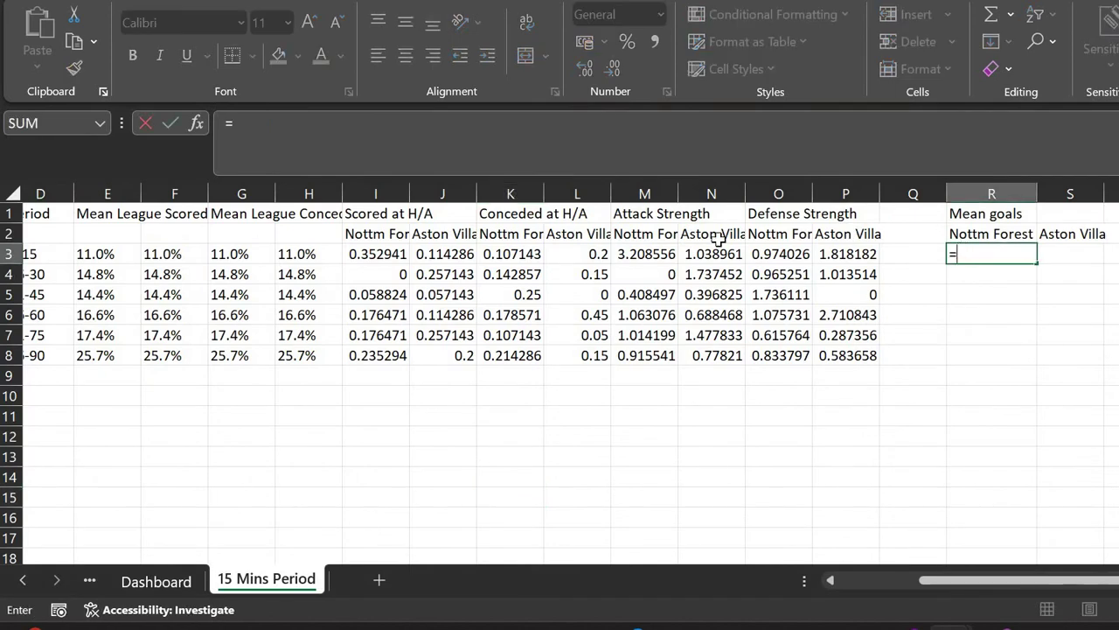
left_click(655, 254)
type("*")
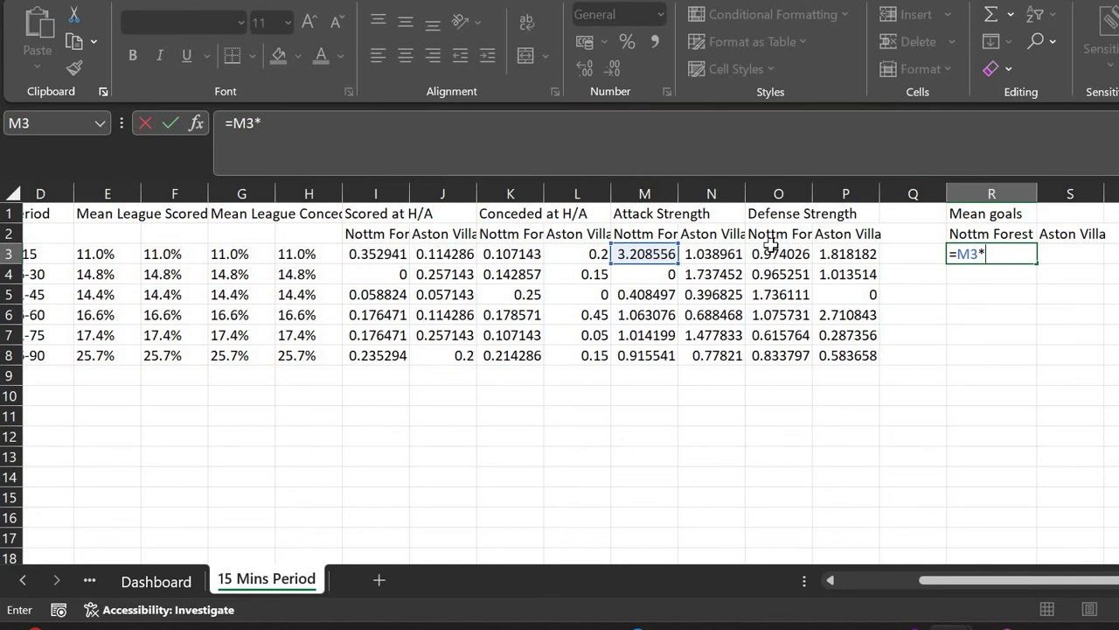
left_click(844, 253)
type("*")
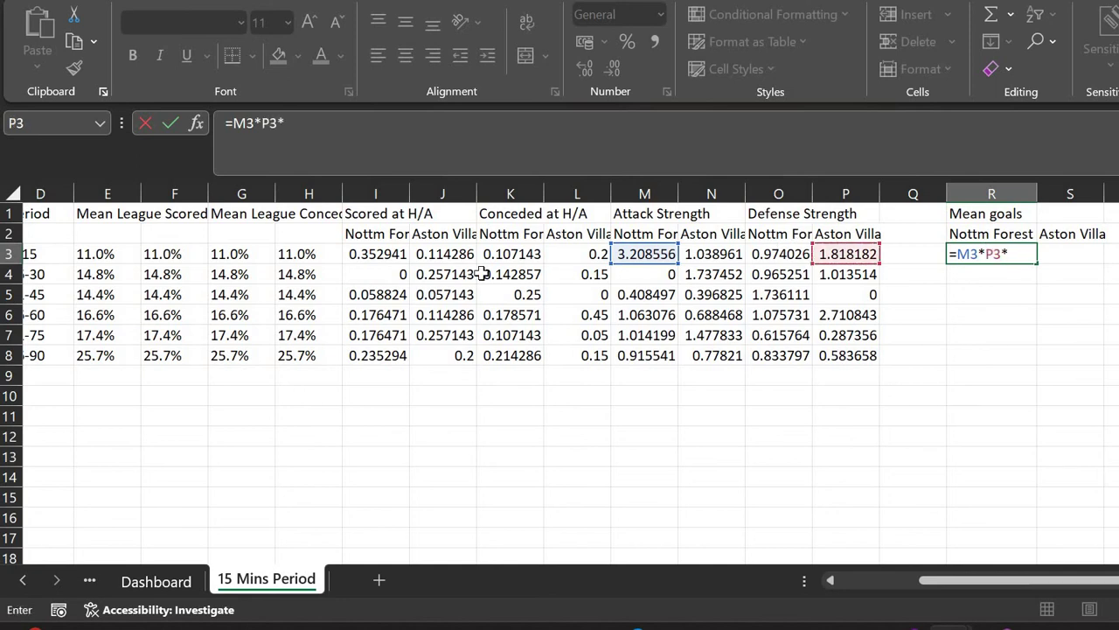
scroll(258, 252, "left", 2)
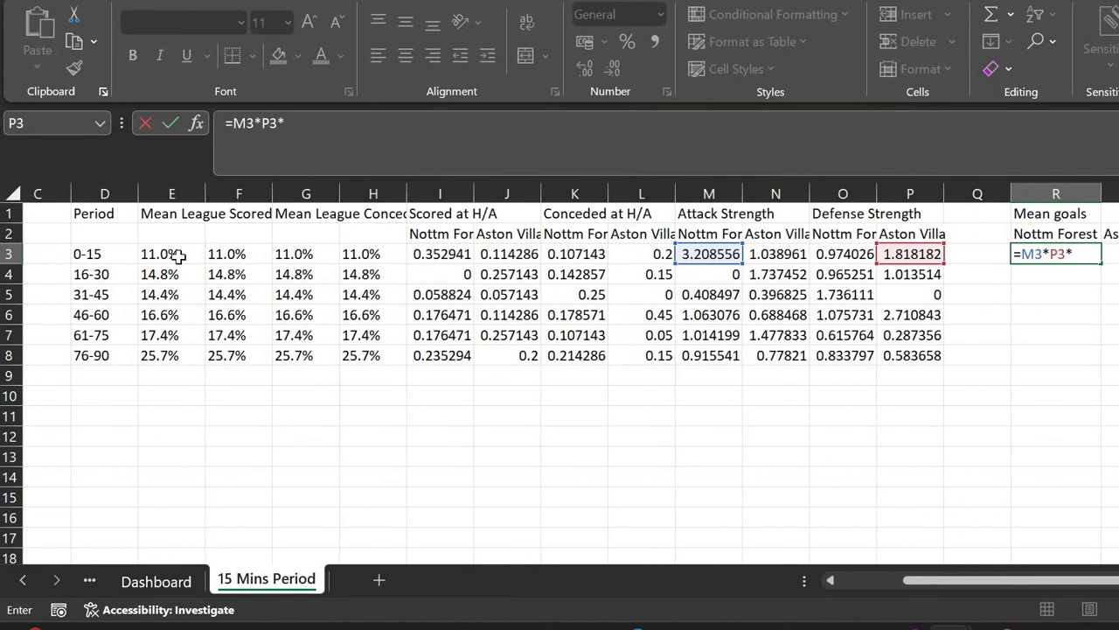
left_click(178, 255)
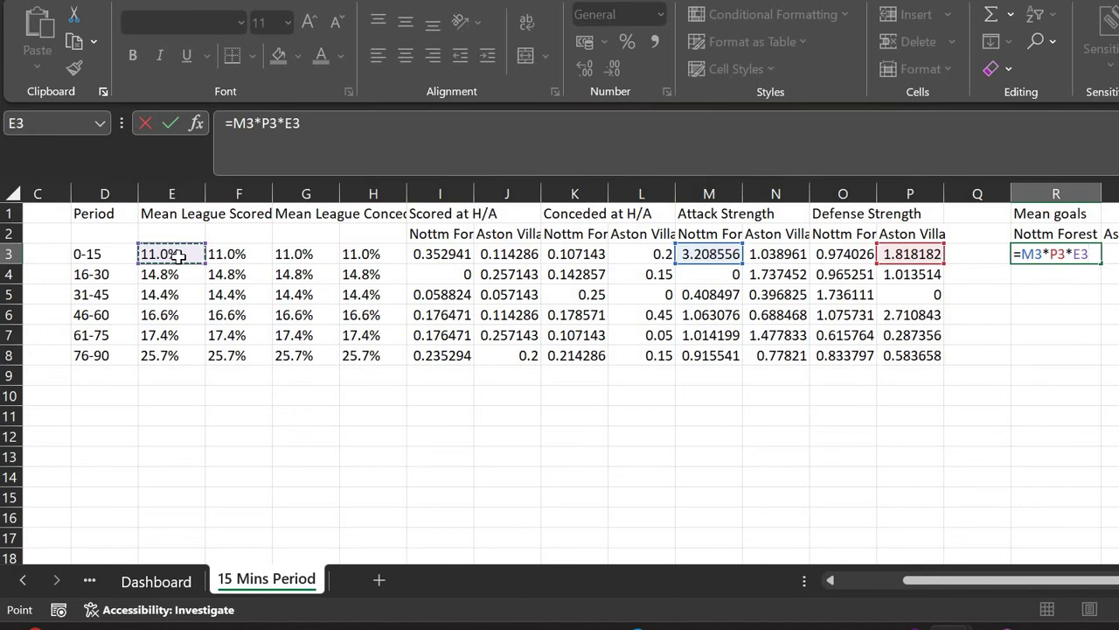
key("Return")
Fill the home team's mean goals formula from R3 down to R8 for the remaining periods
key("Up")
key("Right")
key("Right")
key("Right")
key("Right")
key("Right")
key("Right")
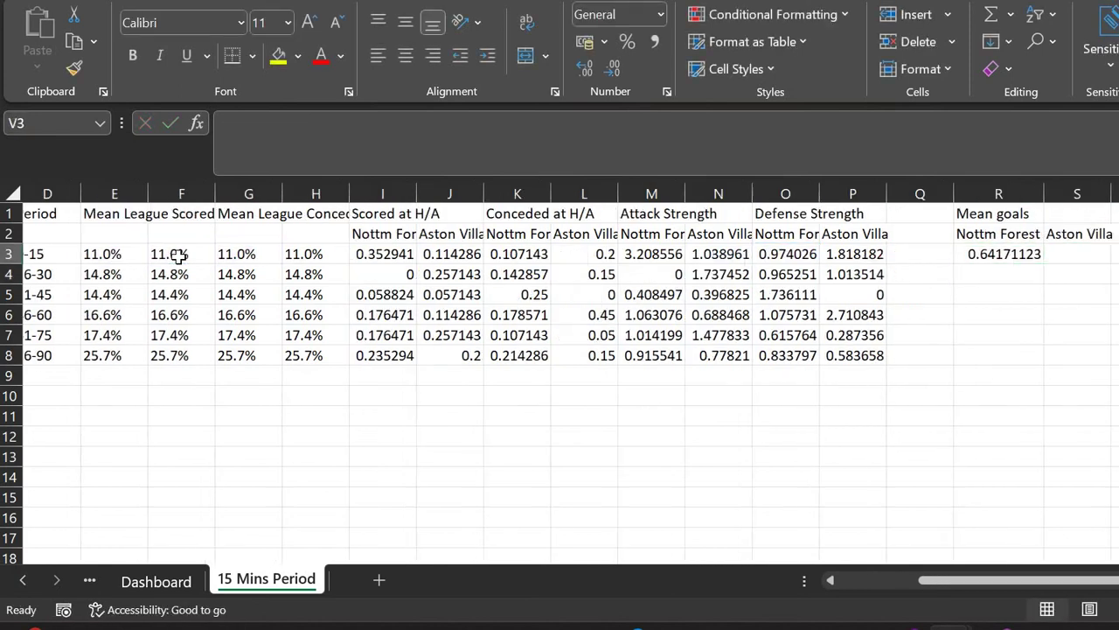
key("Left")
key("Left")
key("Left")
key("Left")
key("Left")
key("Left")
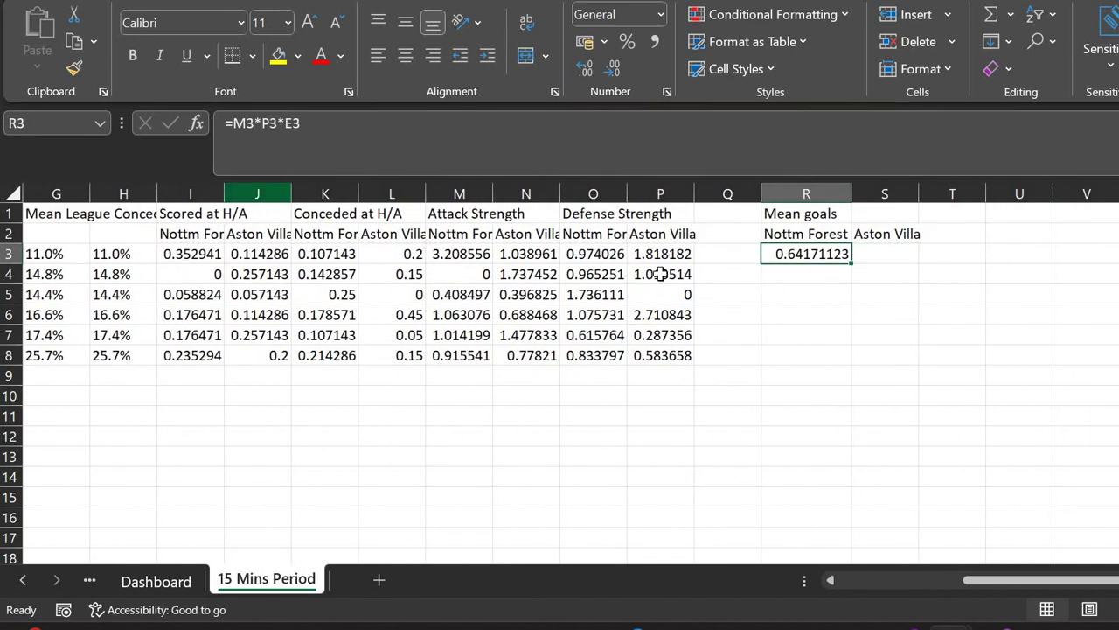
left_click_drag(851, 262, 837, 359)
Calculate the away team's mean goals in S3 with =N3*O3*F3 and fill the formula down to S8
left_click(883, 253)
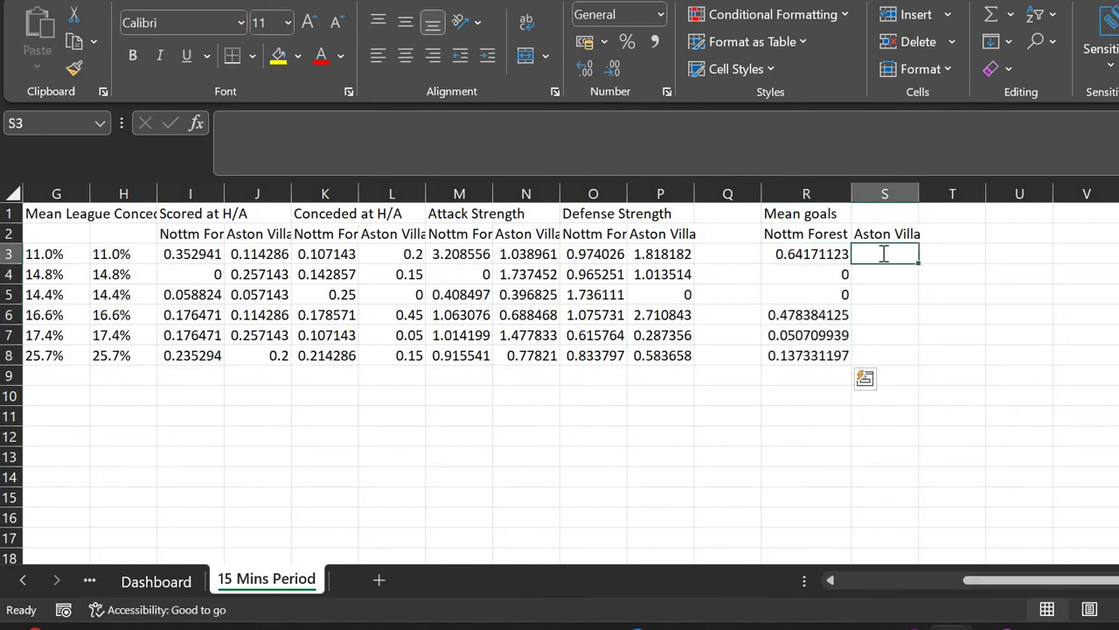
type("=")
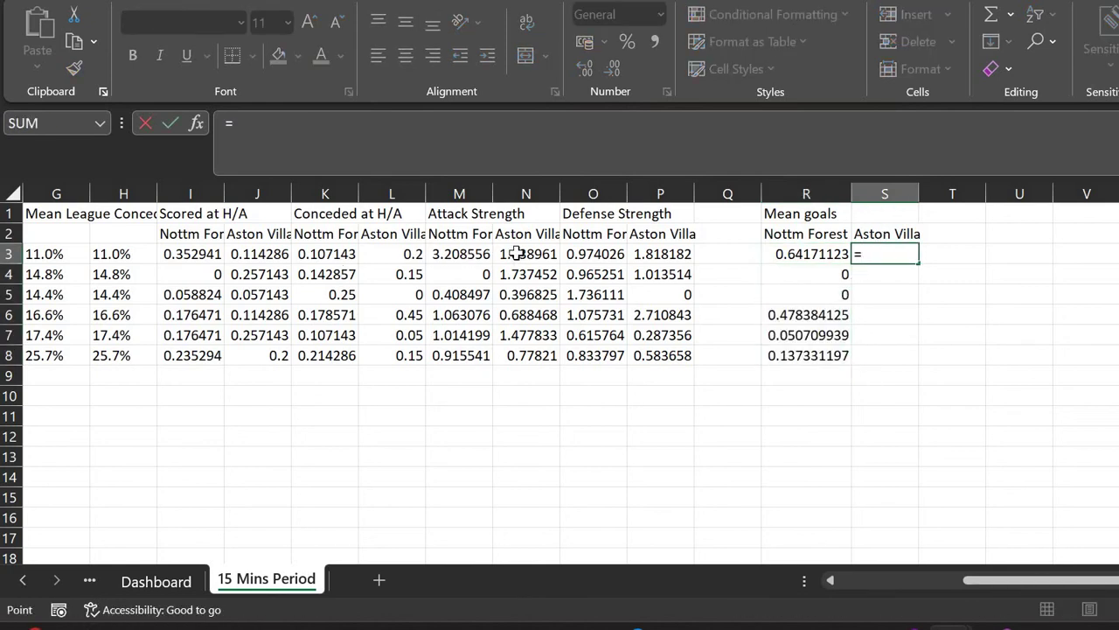
left_click(518, 253)
type("*")
left_click(585, 254)
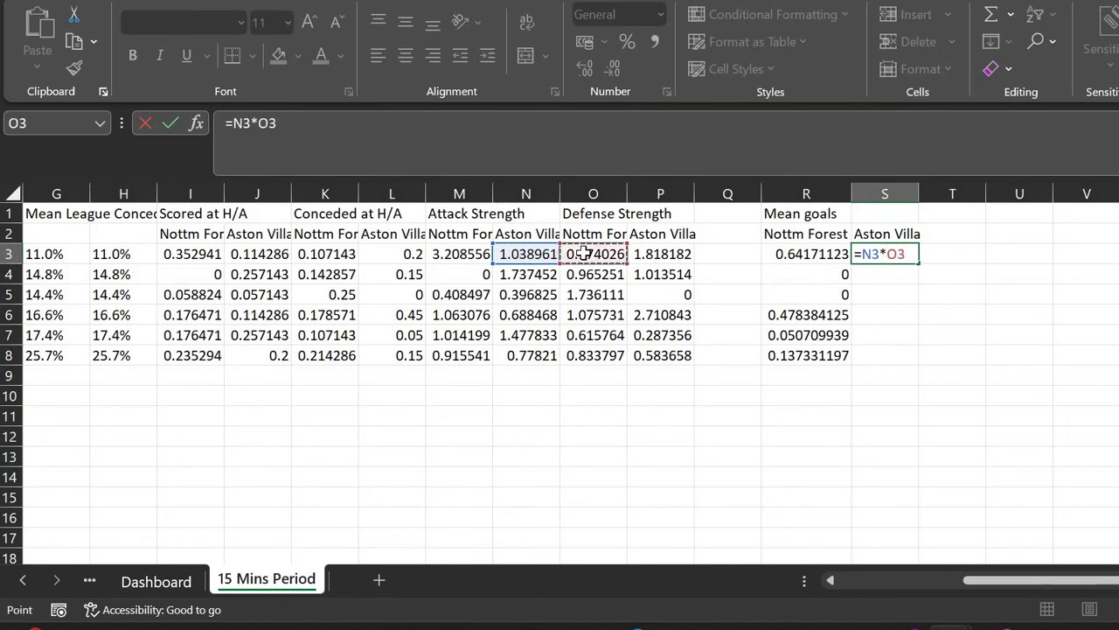
type("*")
scroll(373, 254, "left", 3)
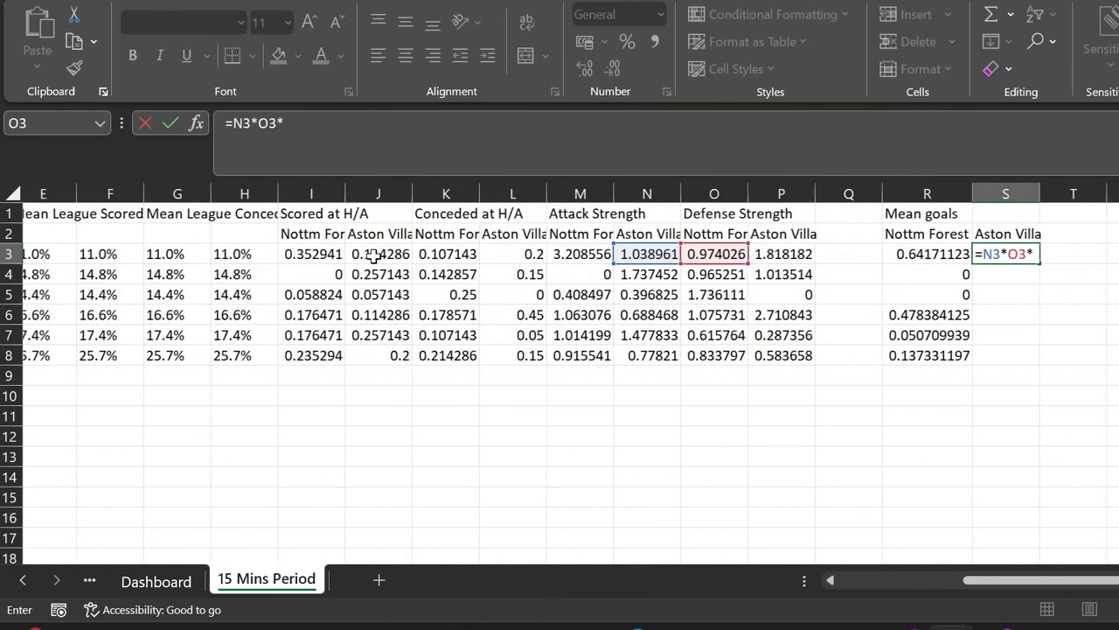
left_click(129, 254)
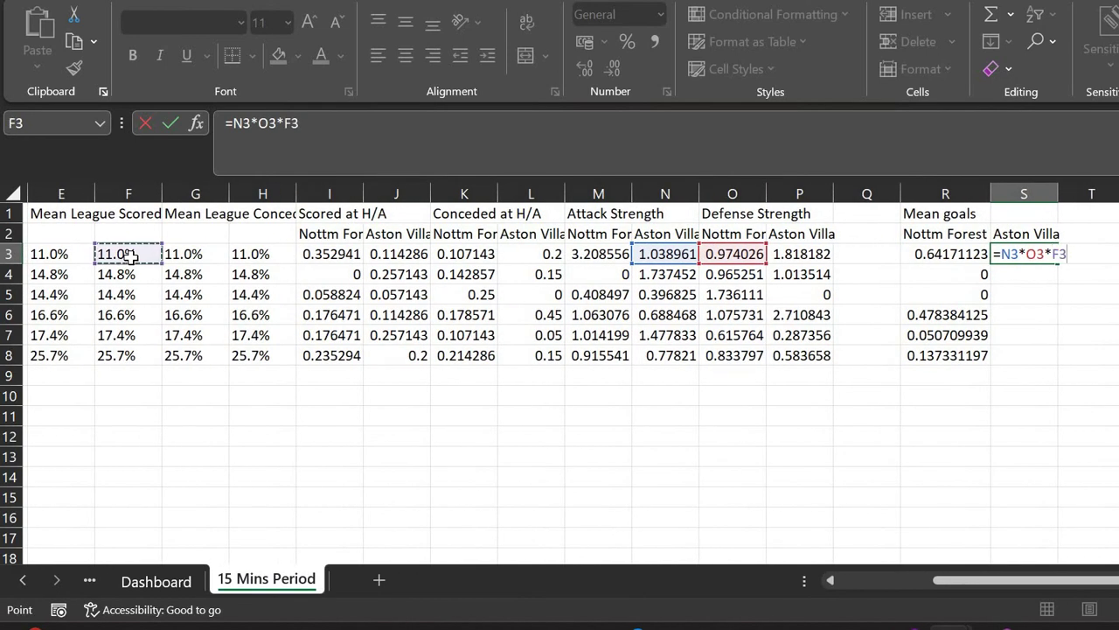
key("ctrl+Return")
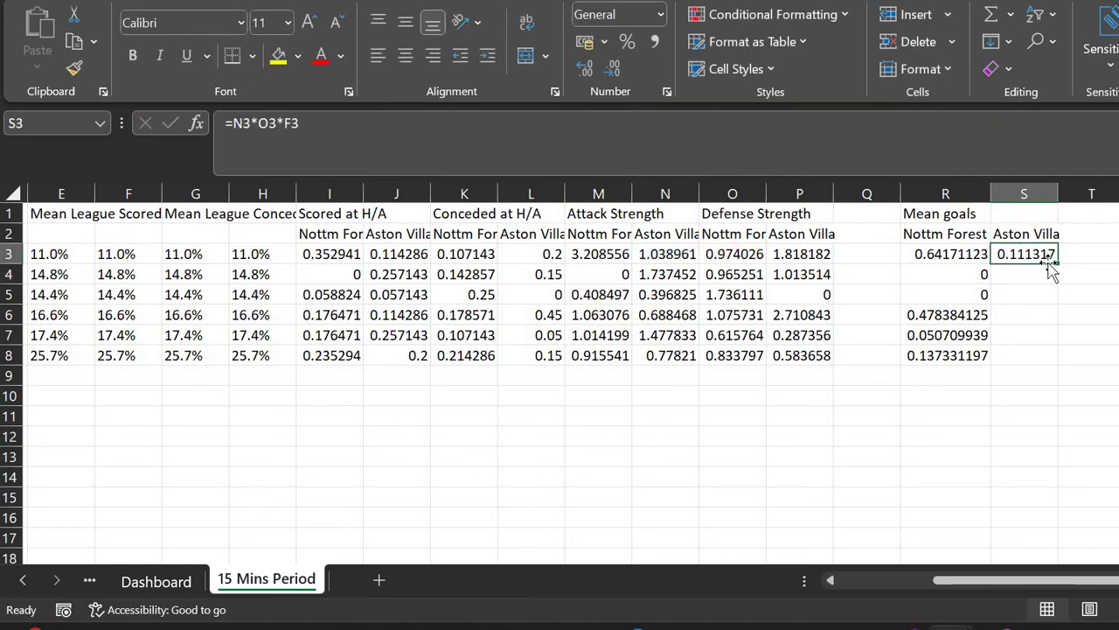
left_click_drag(1058, 262, 1044, 357)
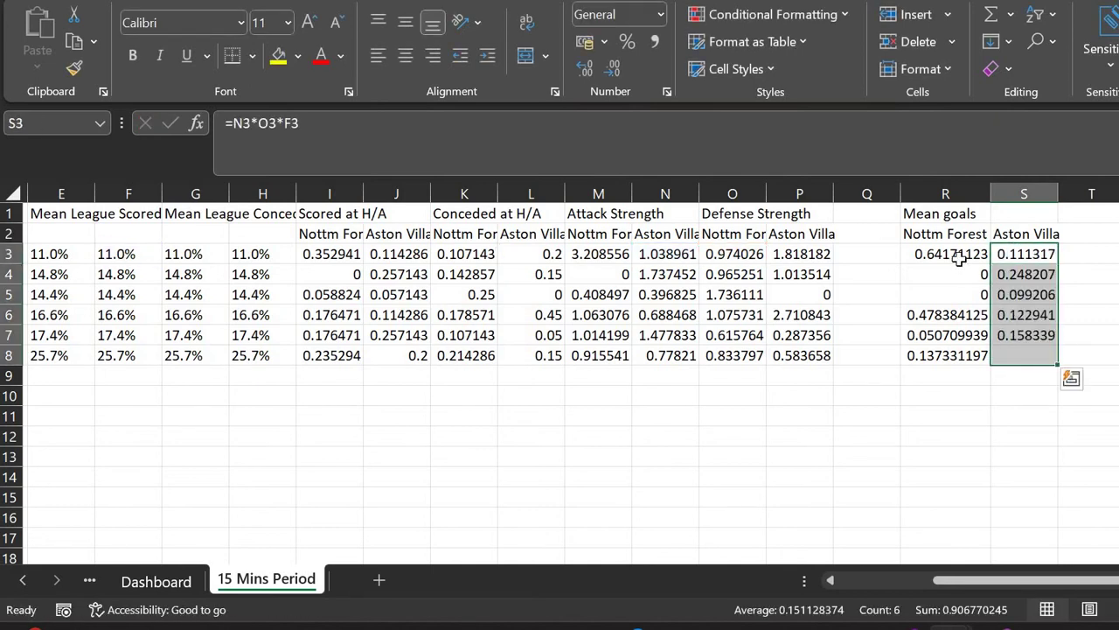
Check the mean goals of both teams across all periods in R3:R8 and S3:S8
left_click(960, 254)
key("shift+Down")
key("shift+Down")
key("shift+Down")
key("shift+Down")
key("shift+Down")
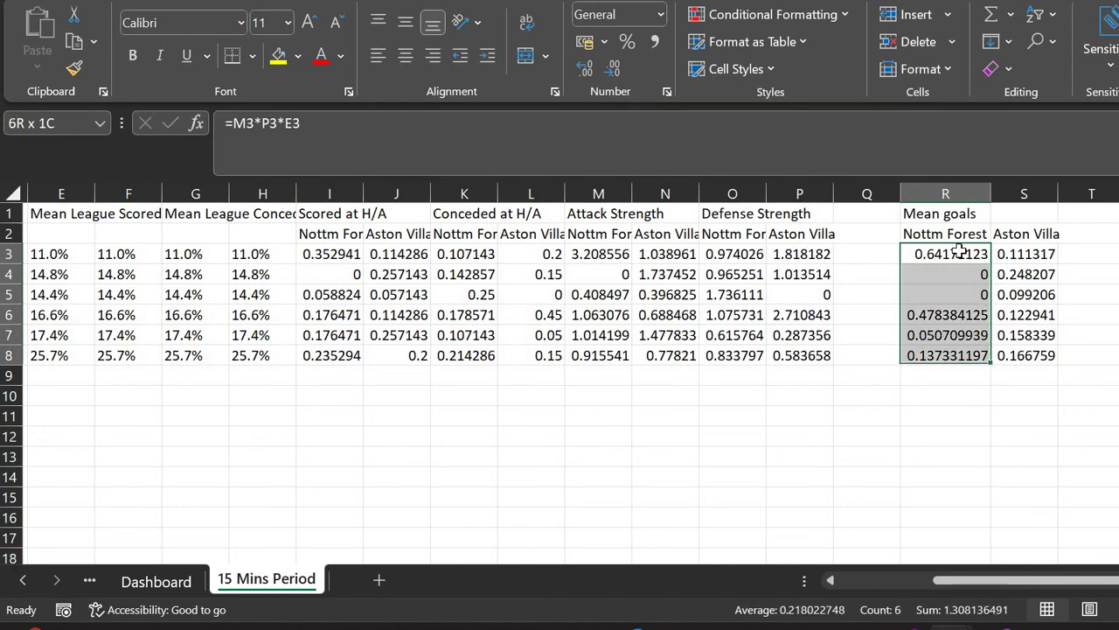
key("Right")
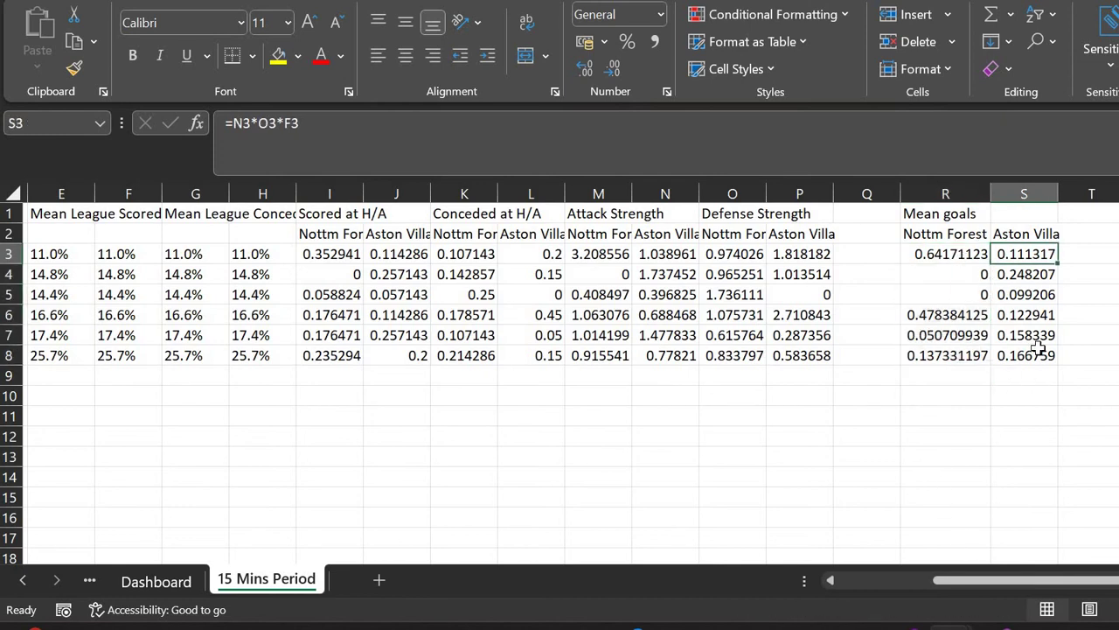
key("shift+Down")
key("shift+Down")
key("shift+Down")
key("shift+Down")
key("shift+Down")
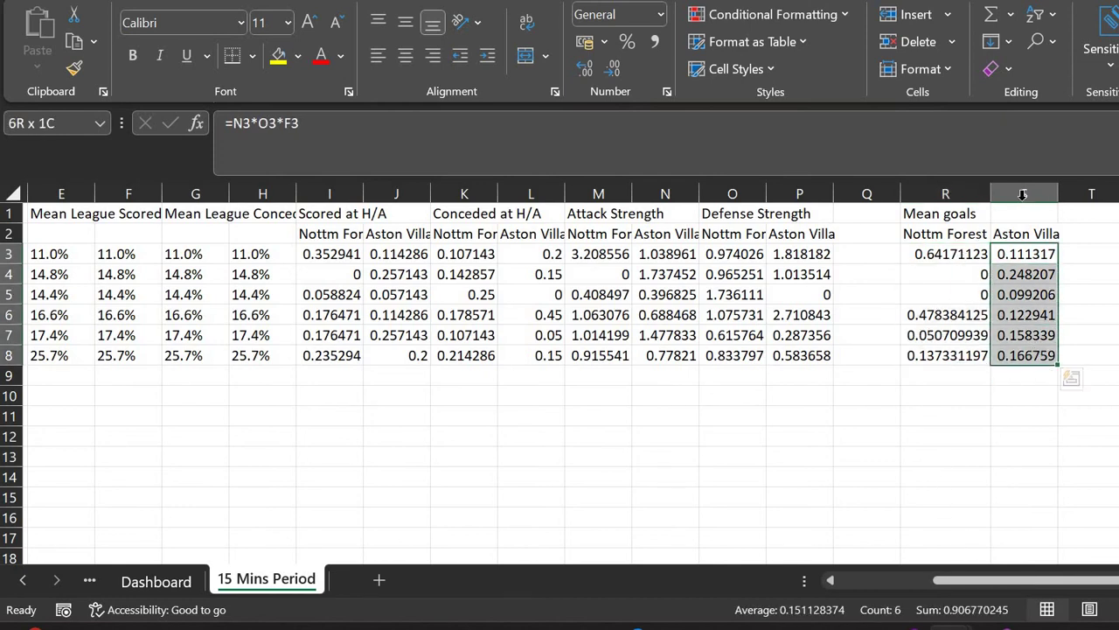
left_click(1079, 255)
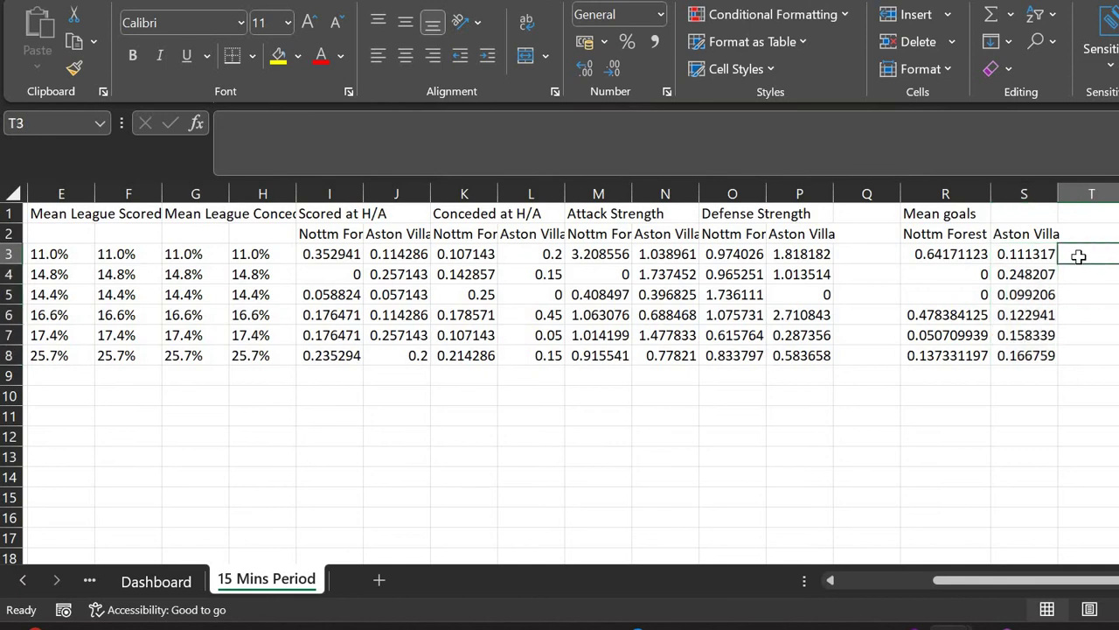
Link A3 to the home team's overall mean goals with =Dashboard!A2 and fill the formula across to B3 for the away team
scroll(1079, 255, "right", 2)
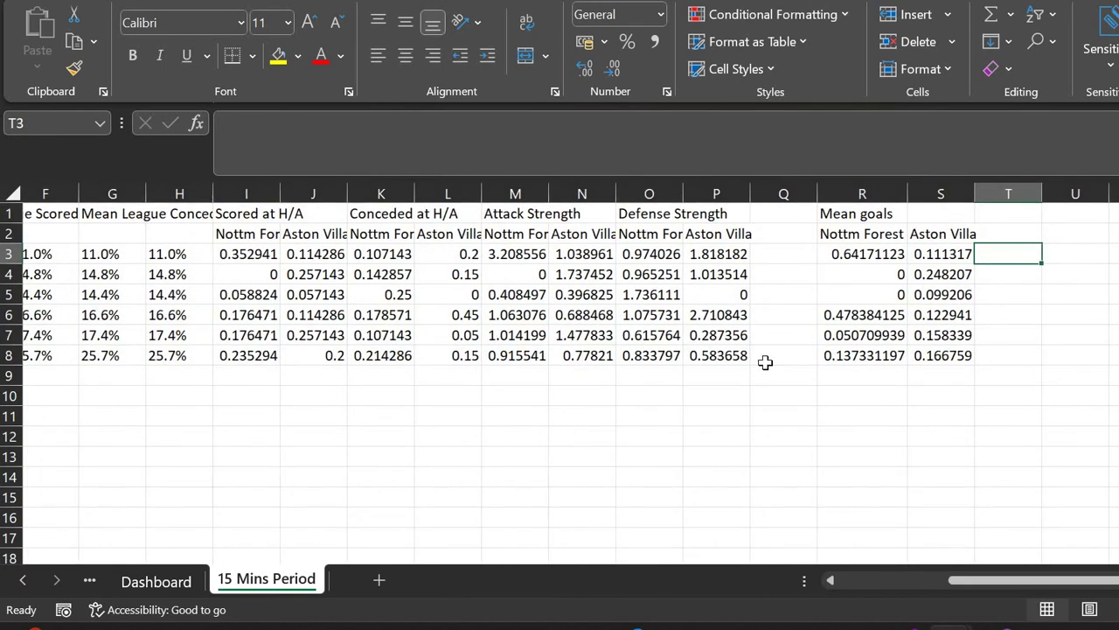
left_click(874, 254)
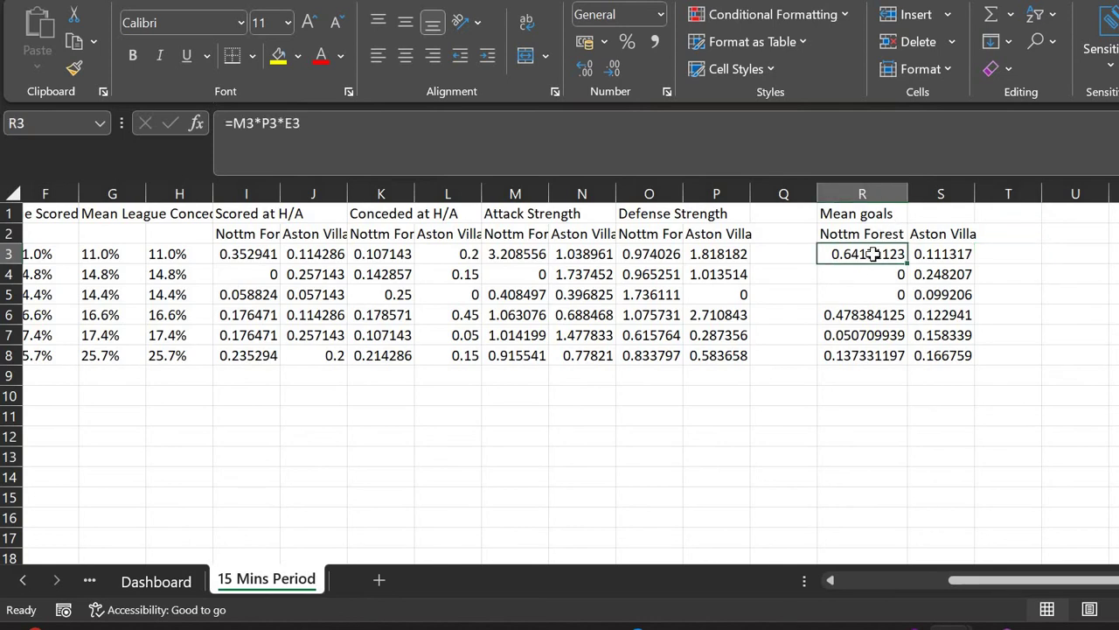
scroll(112, 380, "left", 3)
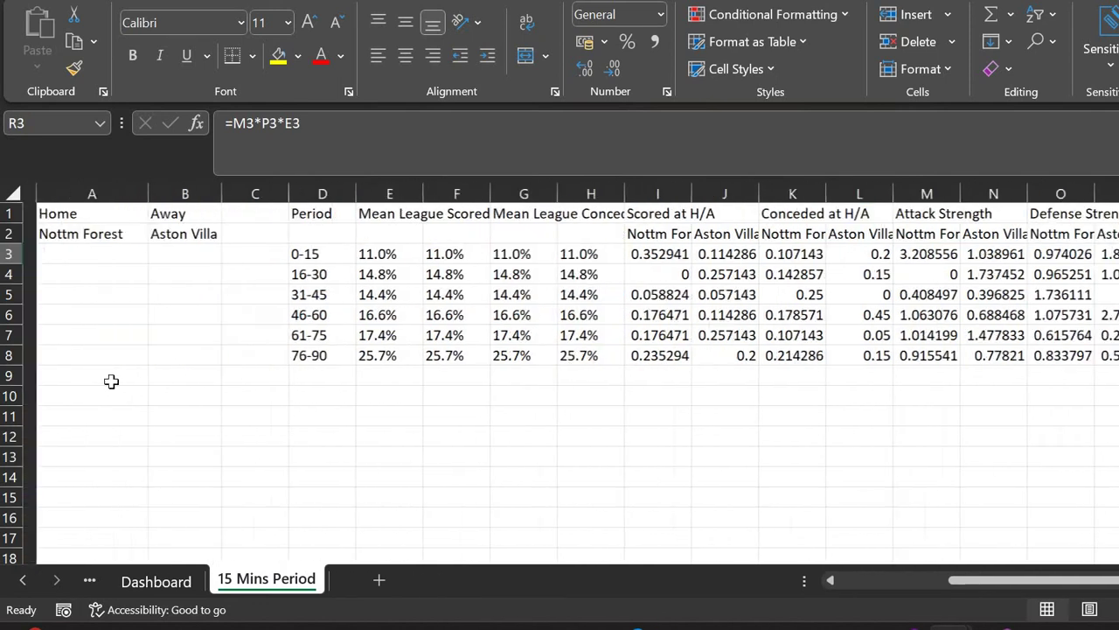
left_click(71, 253)
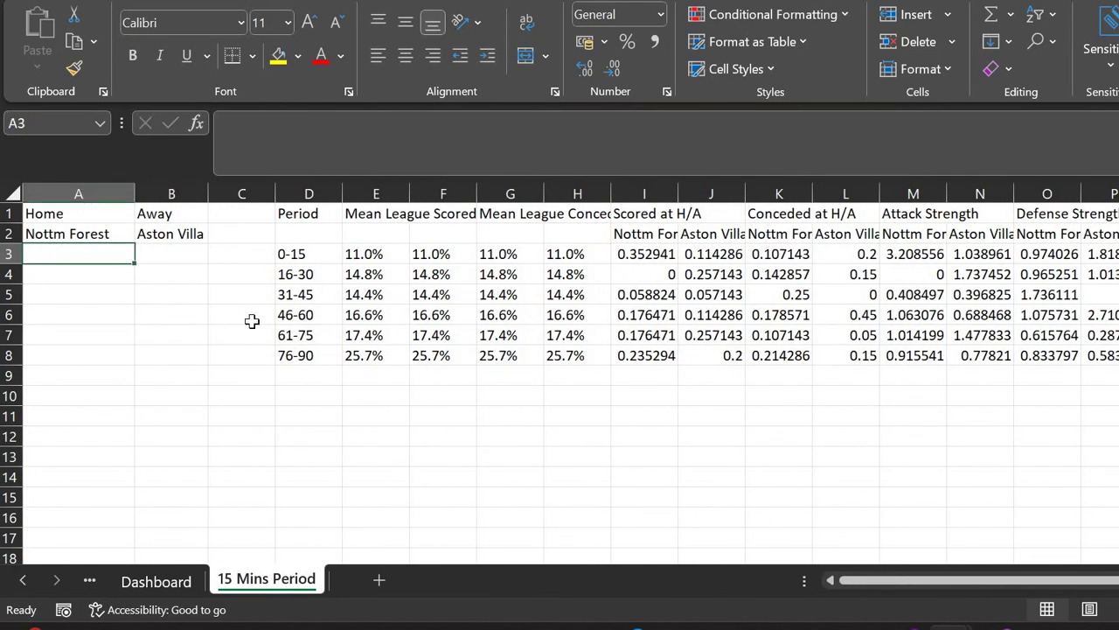
type("=")
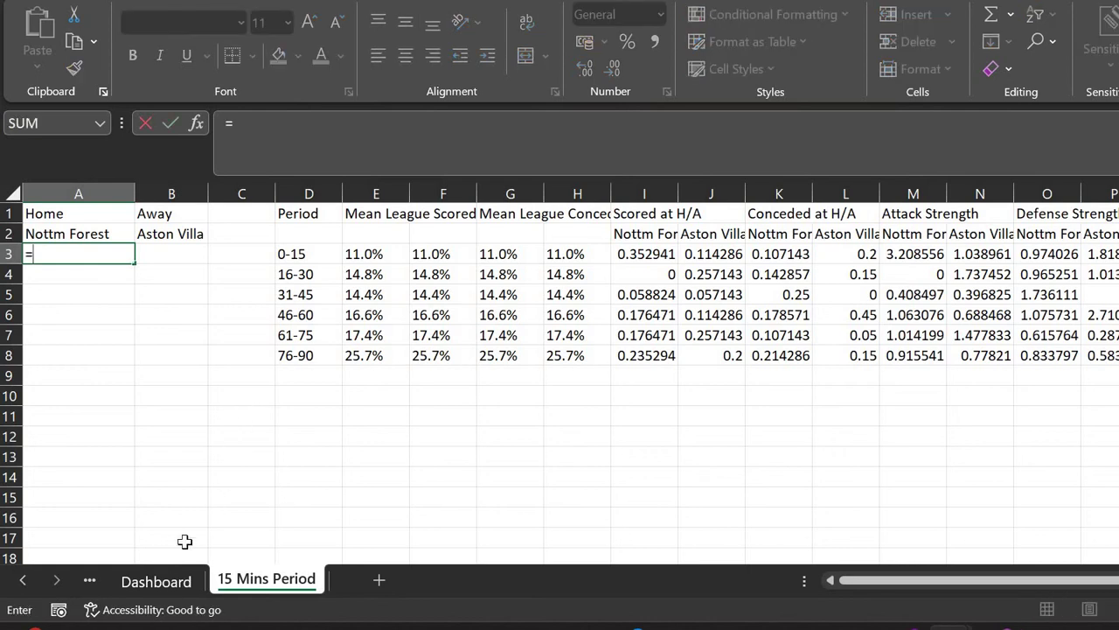
left_click(170, 579)
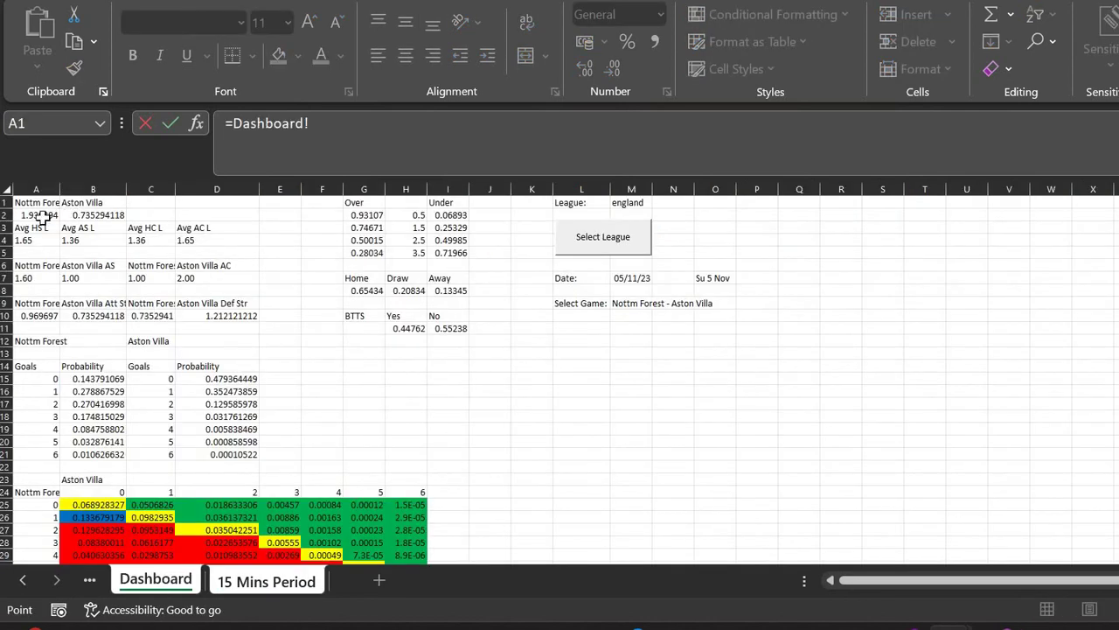
left_click(38, 215)
key("Return")
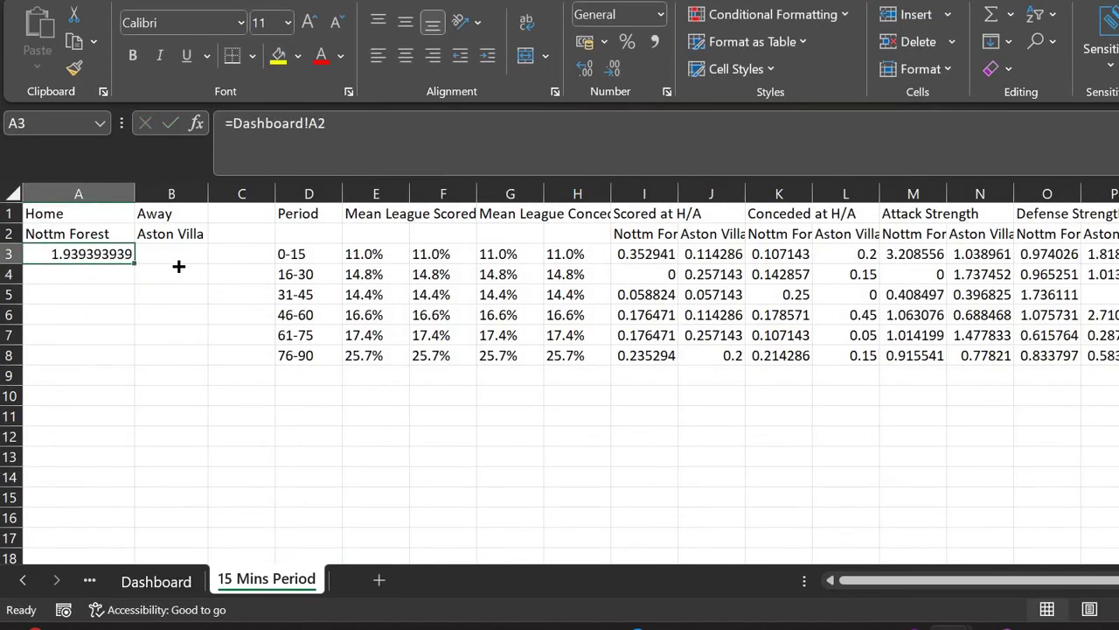
left_click_drag(178, 266, 181, 259)
Compare the linked means in A3 and B3 with the formulas in A2 and B2 of the Dashboard sheet
left_click(102, 252)
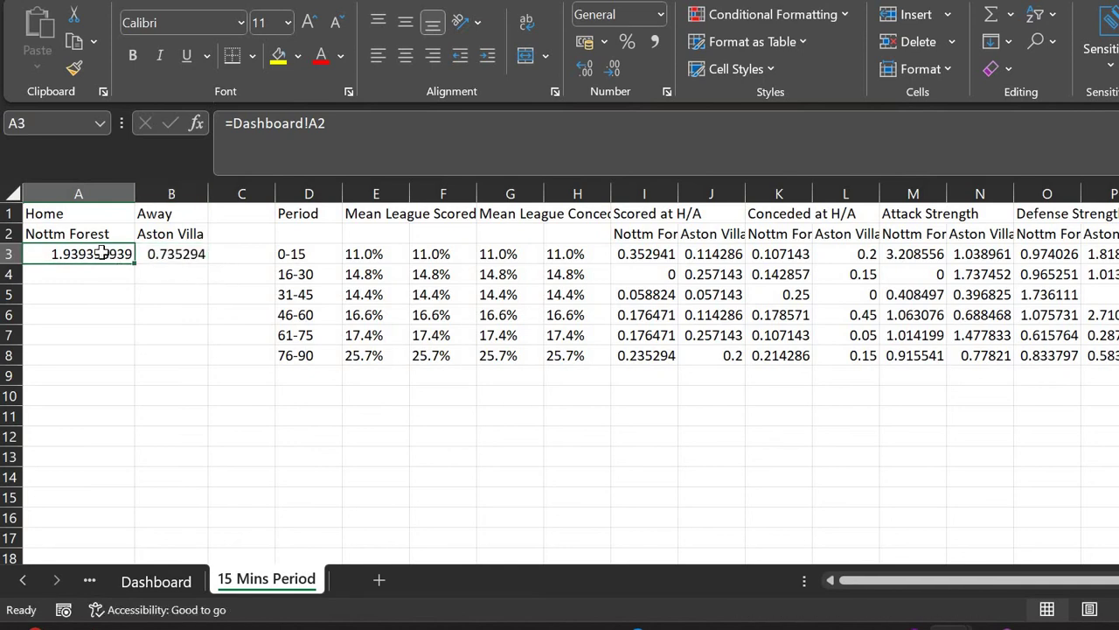
key("Right")
key("ctrl+Page_Up")
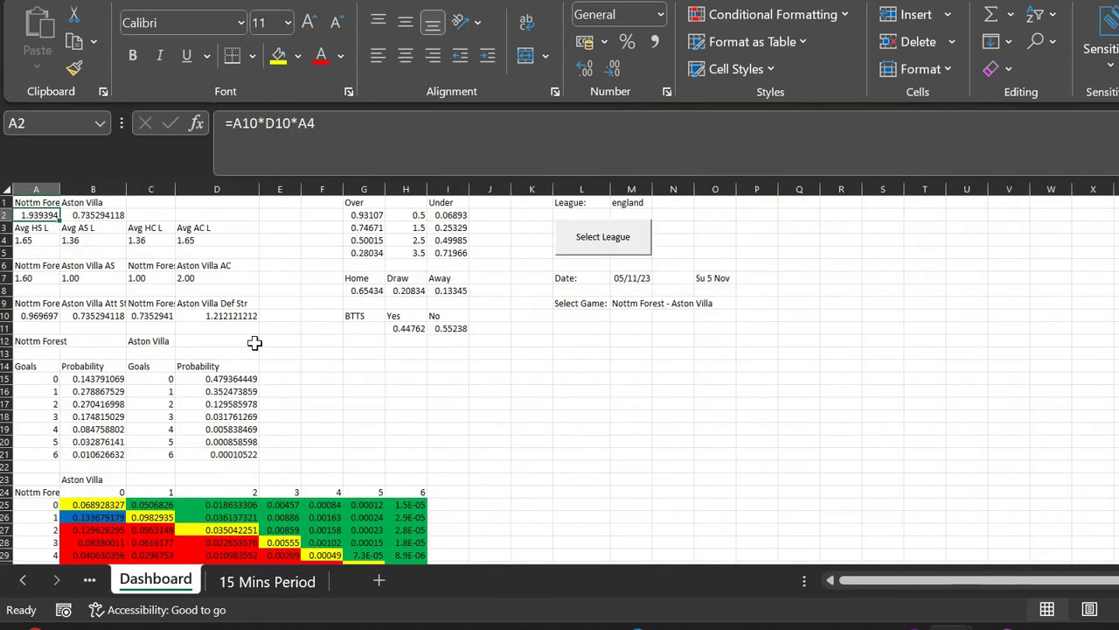
key("Right")
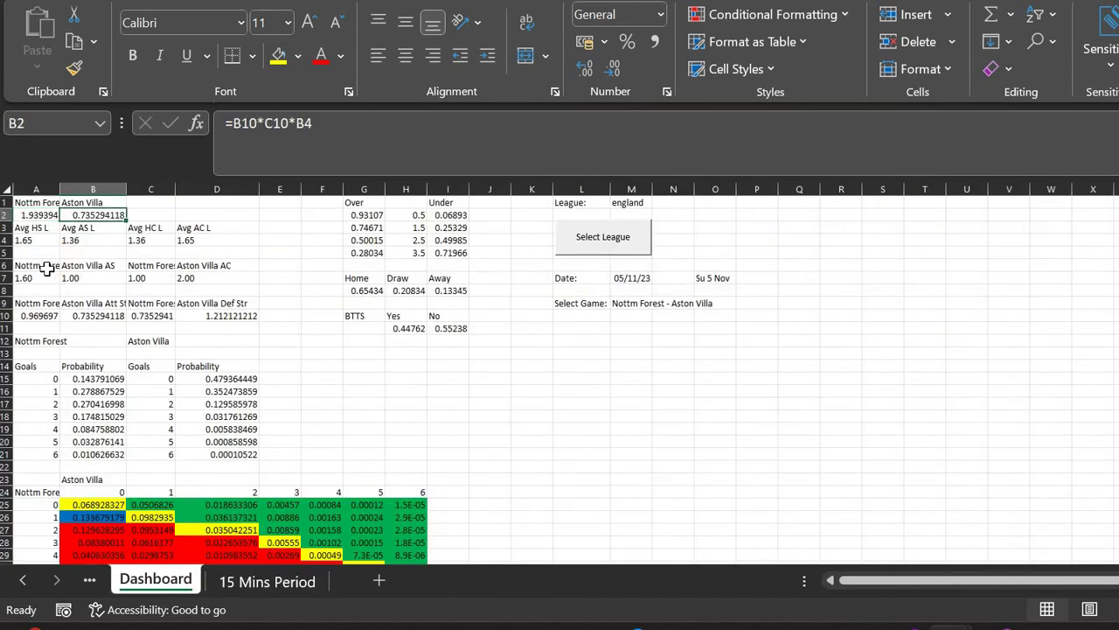
key("Left")
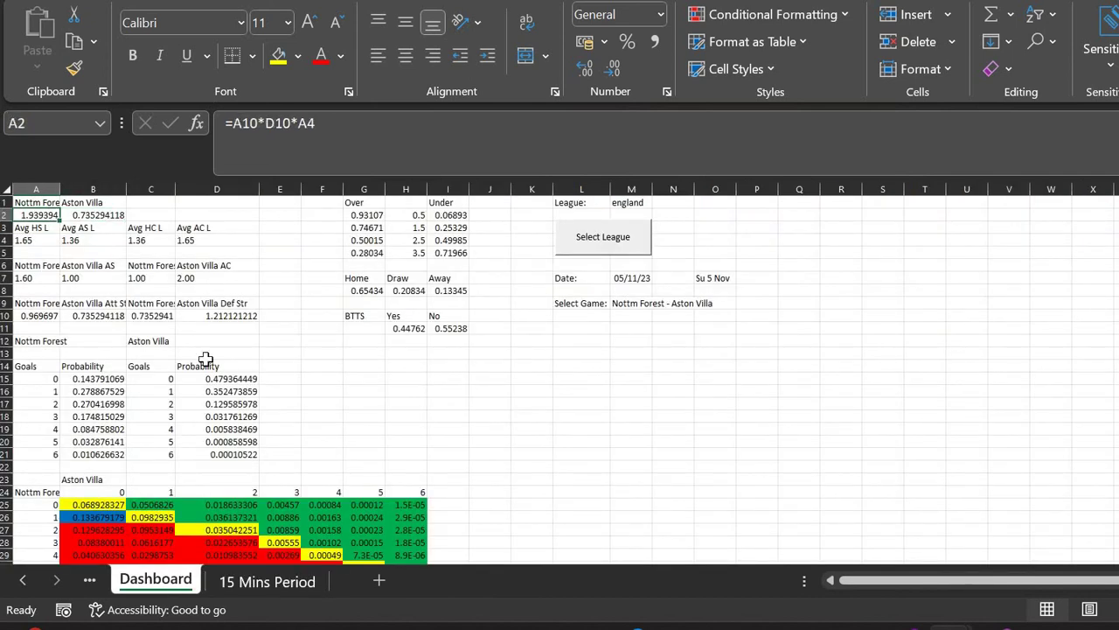
left_click(267, 581)
scroll(647, 327, "right", 5)
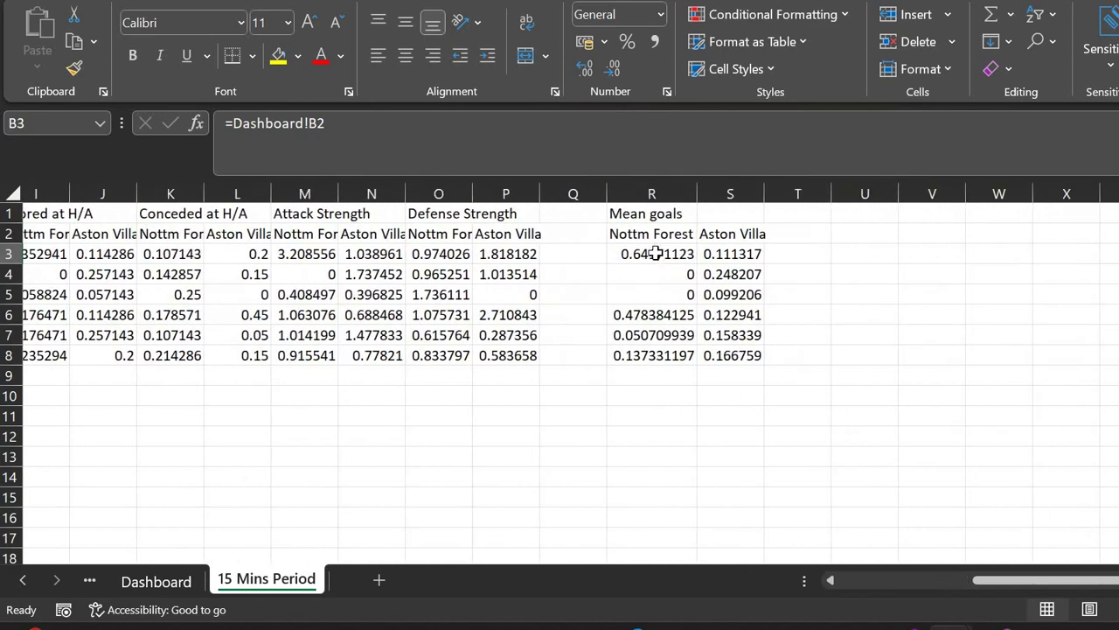
left_click(651, 253)
left_click(477, 154)
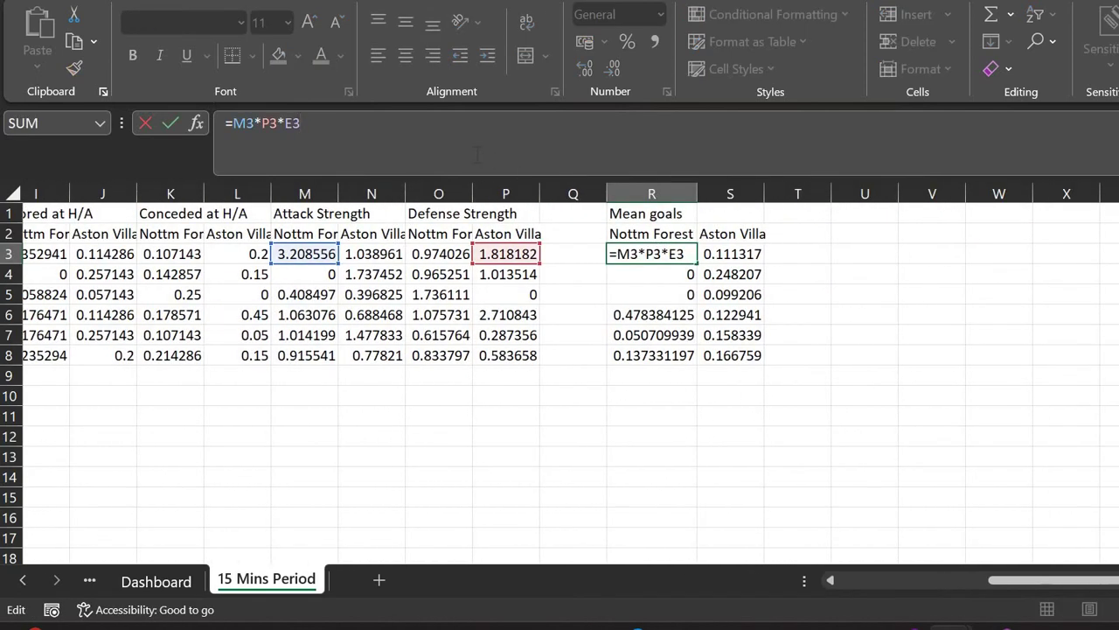
scroll(193, 253, "left", 5)
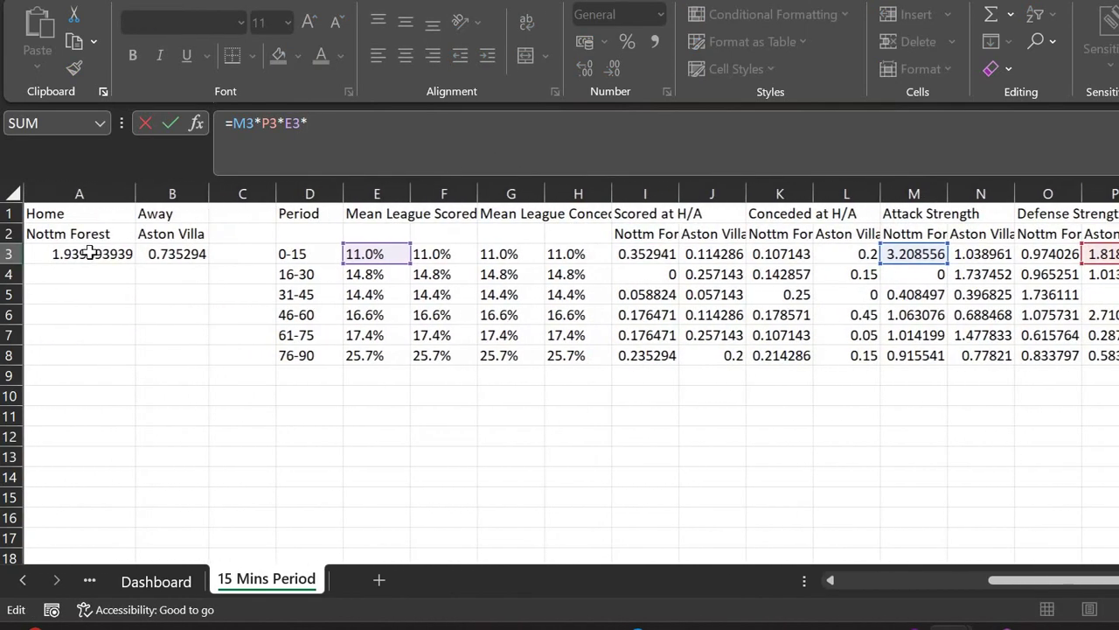
left_click(91, 253)
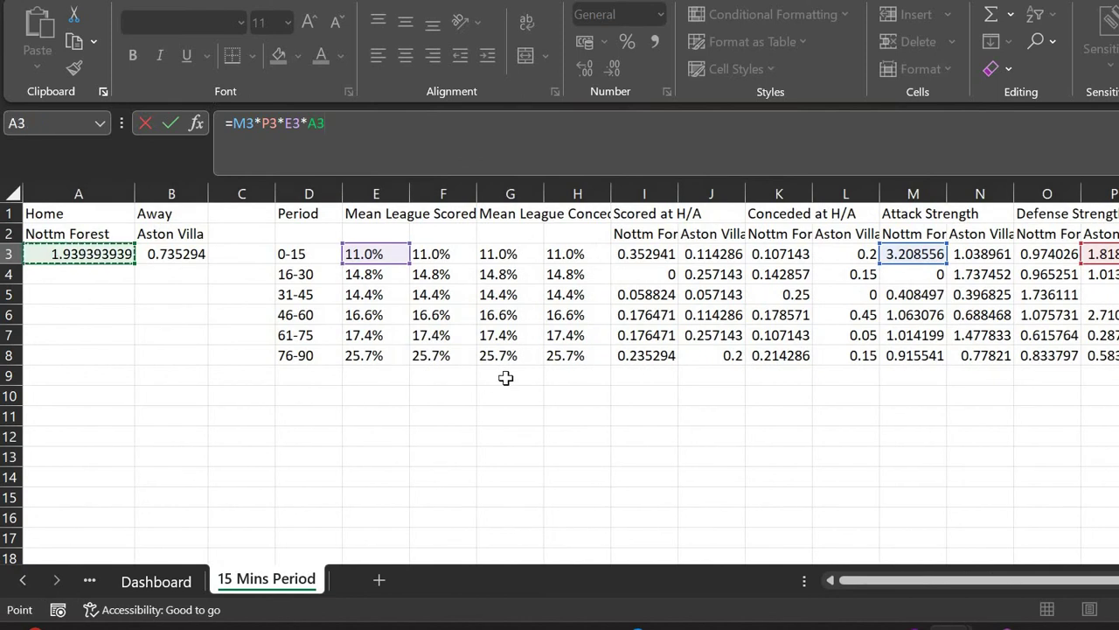
scroll(506, 378, "right", 3)
scroll(506, 377, "right", 1)
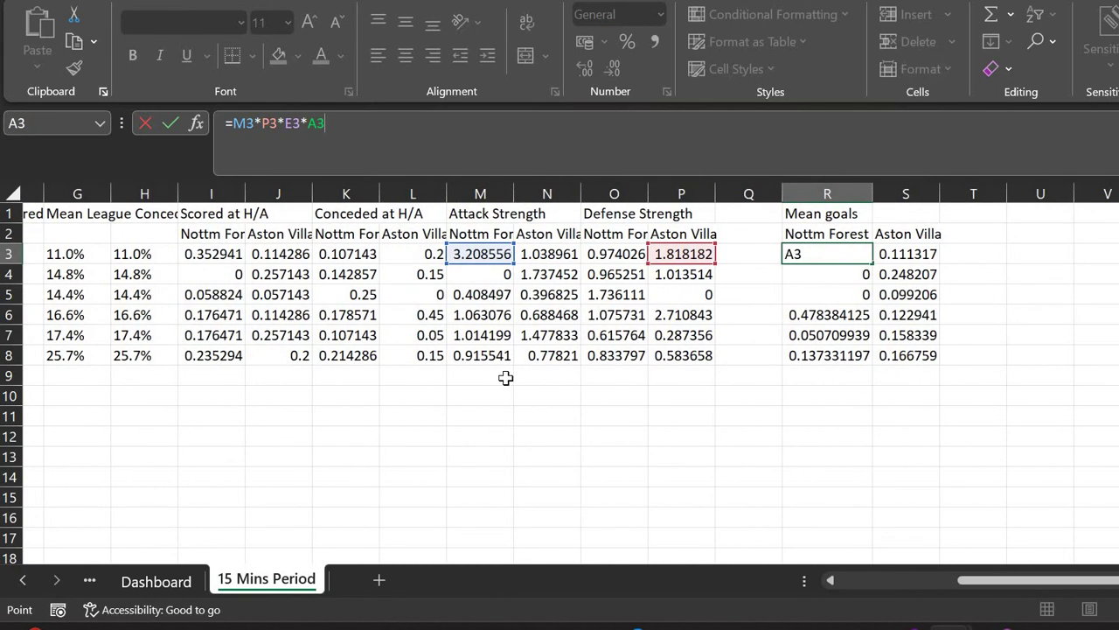
key("BackSpace")
key("BackSpace")
key("BackSpace")
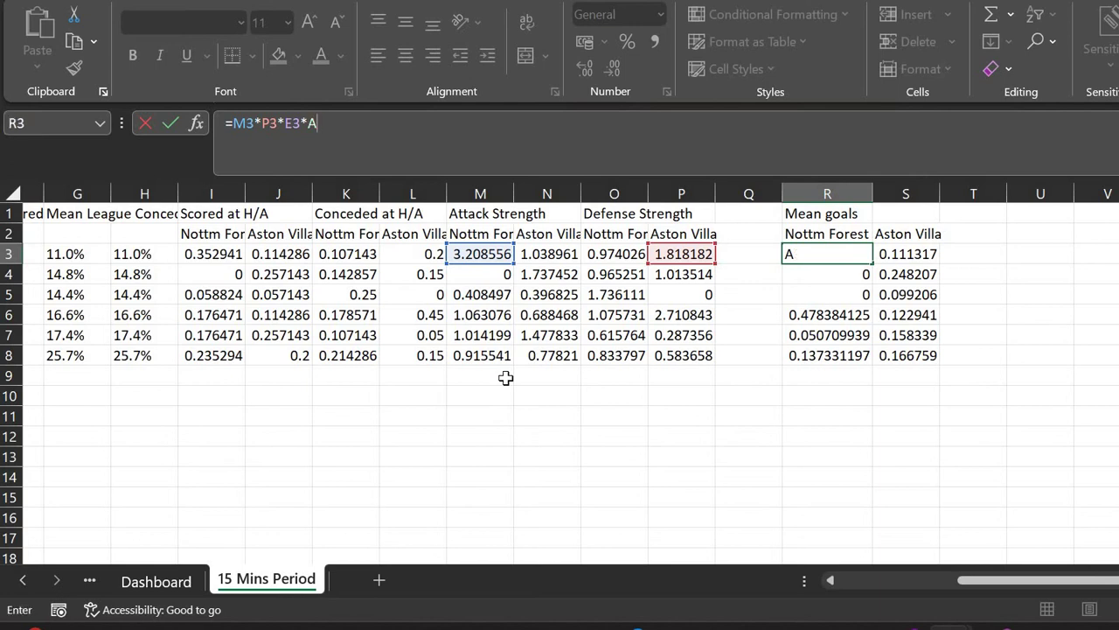
key("Return")
key("Up")
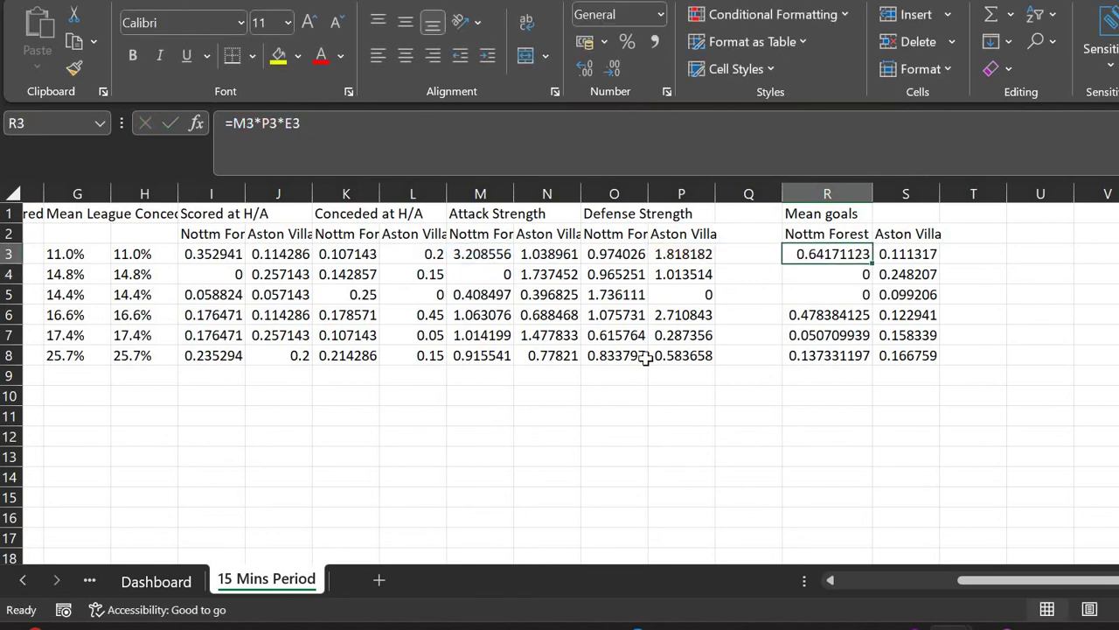
Extend the home team's mean goals formula in R3 to =M3*P3*E3*$A$3, with an absolute reference to the overall mean
scroll(646, 358, "left", 4)
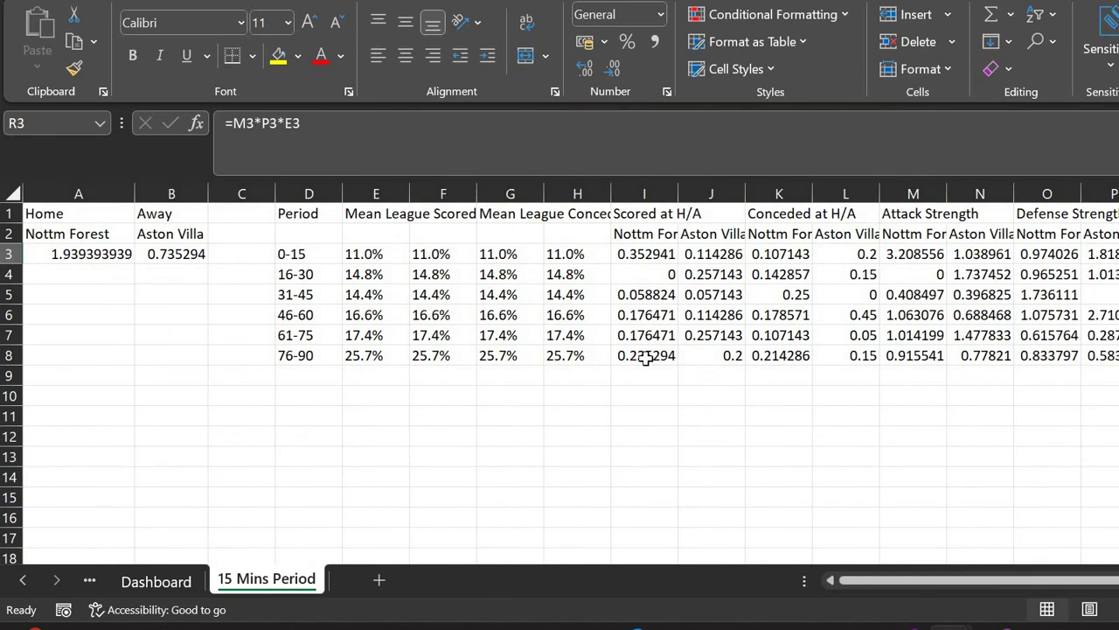
scroll(645, 359, "right", 4)
left_click(586, 135)
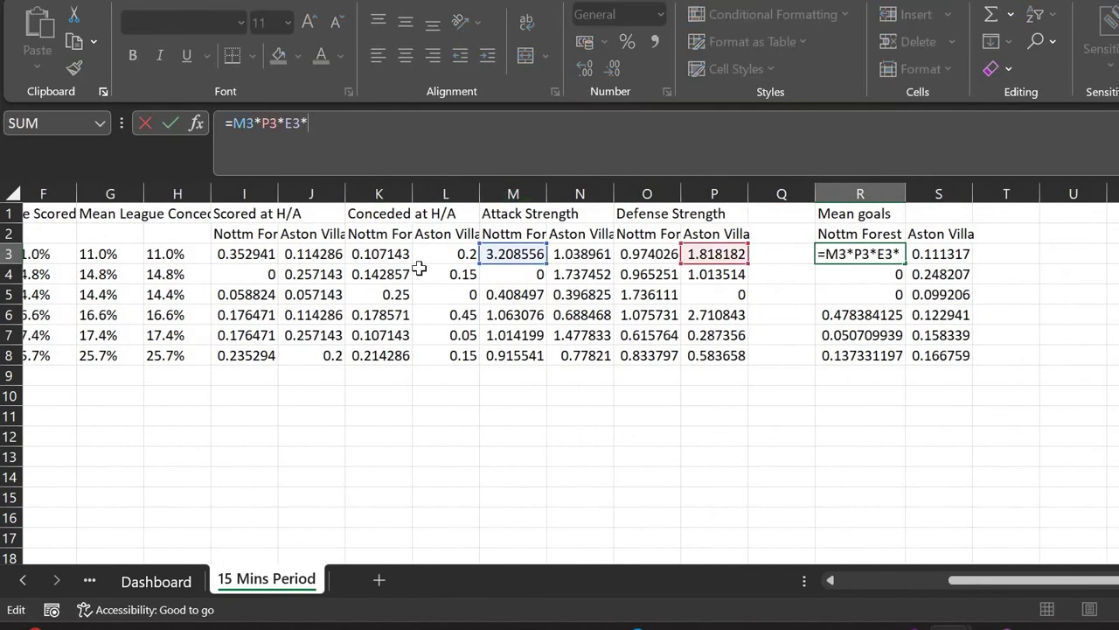
scroll(100, 253, "left", 4)
left_click(103, 254)
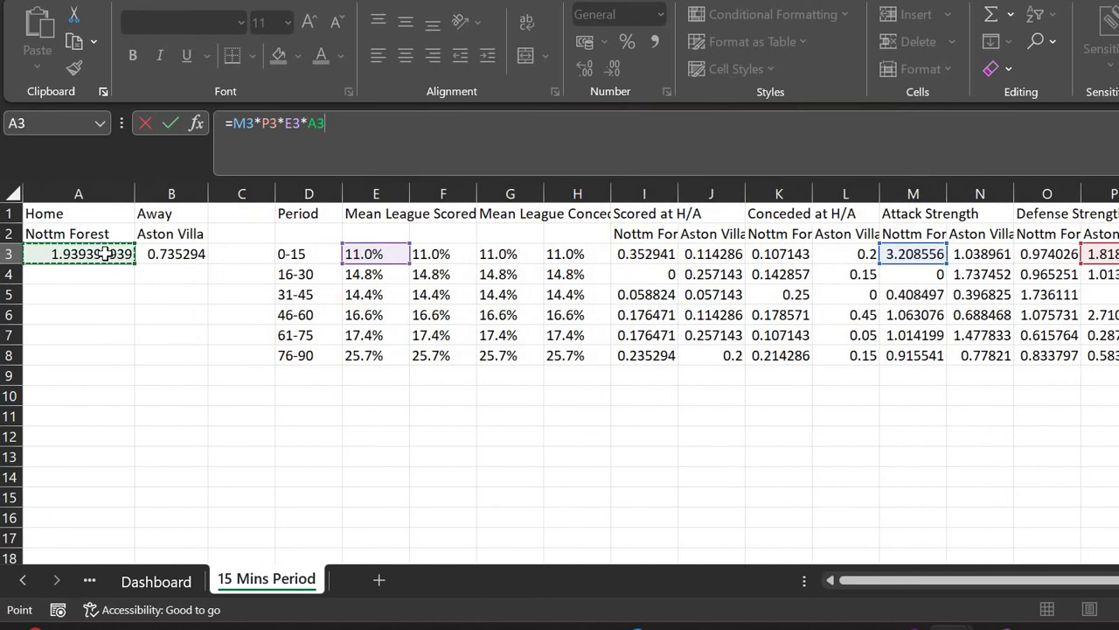
key("F4")
key("Return")
key("Up")
scroll(103, 254, "right", 3)
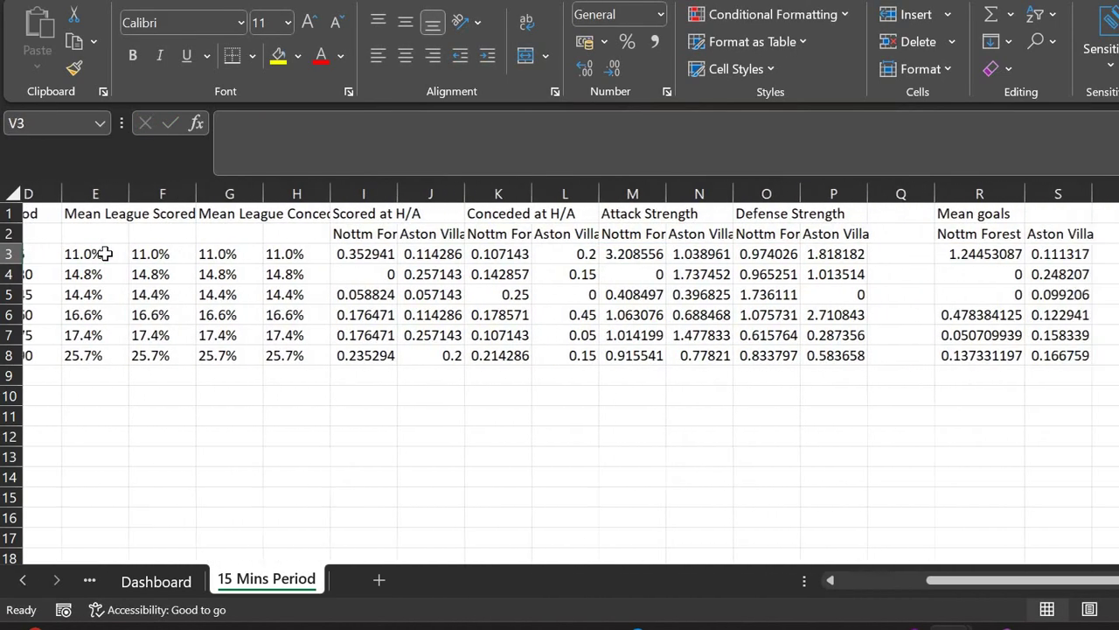
Fill the extended home mean goals formula from R3 down to R8
scroll(103, 253, "right", 3)
key("Left")
key("Left")
key("Left")
key("Left")
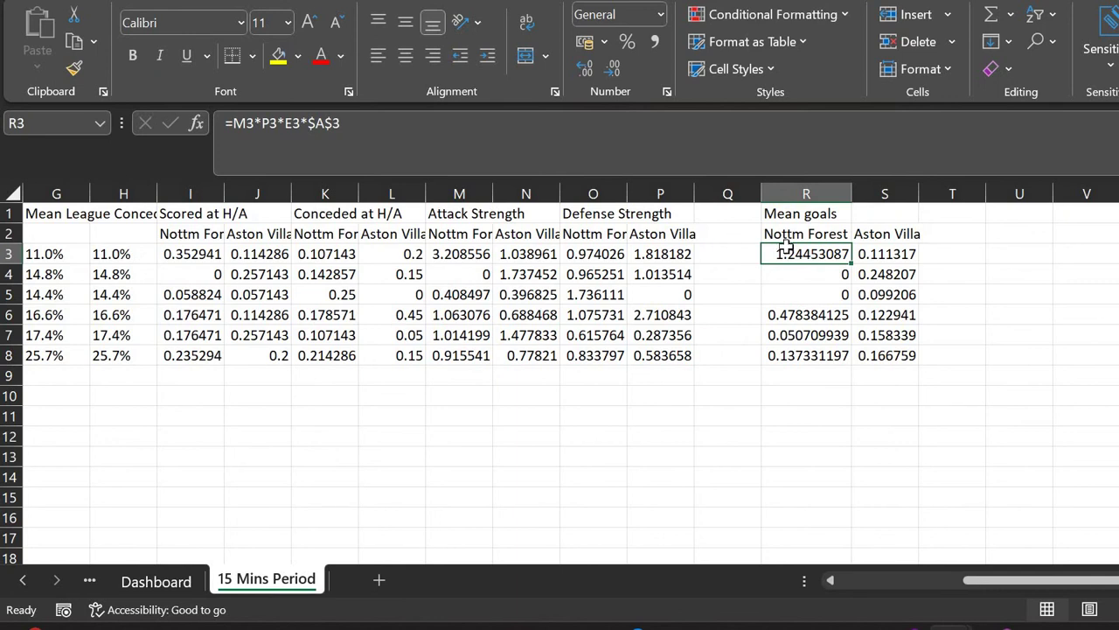
double_click(852, 263)
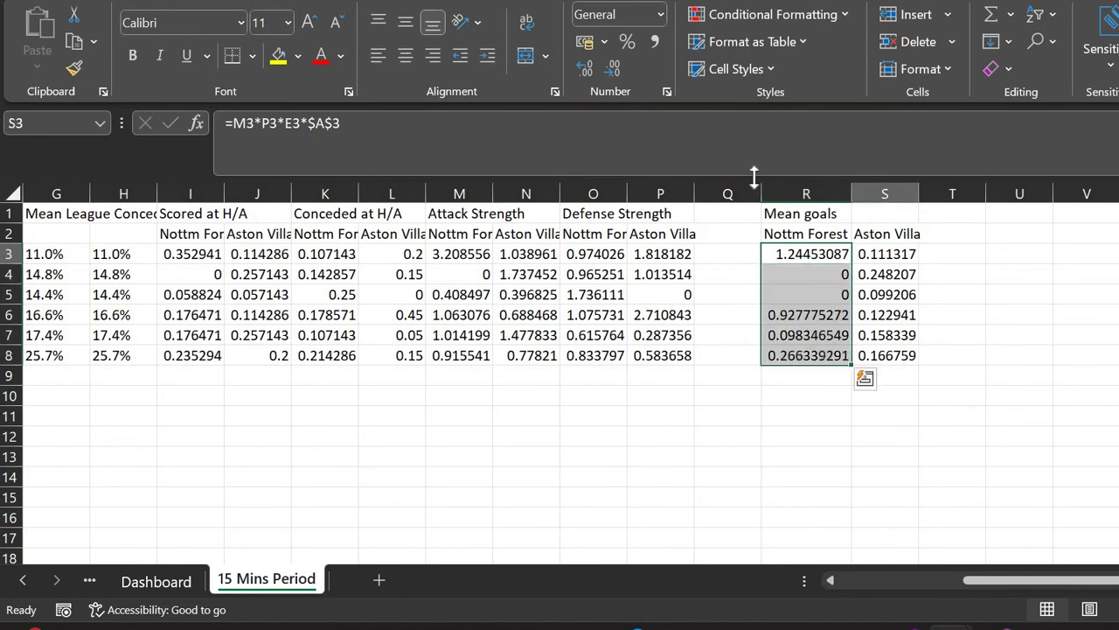
Extend the away team's mean goals formula in S3 to =N3*O3*F3*$B$3 and fill it down to S8
key("Right")
key("F2")
type("*")
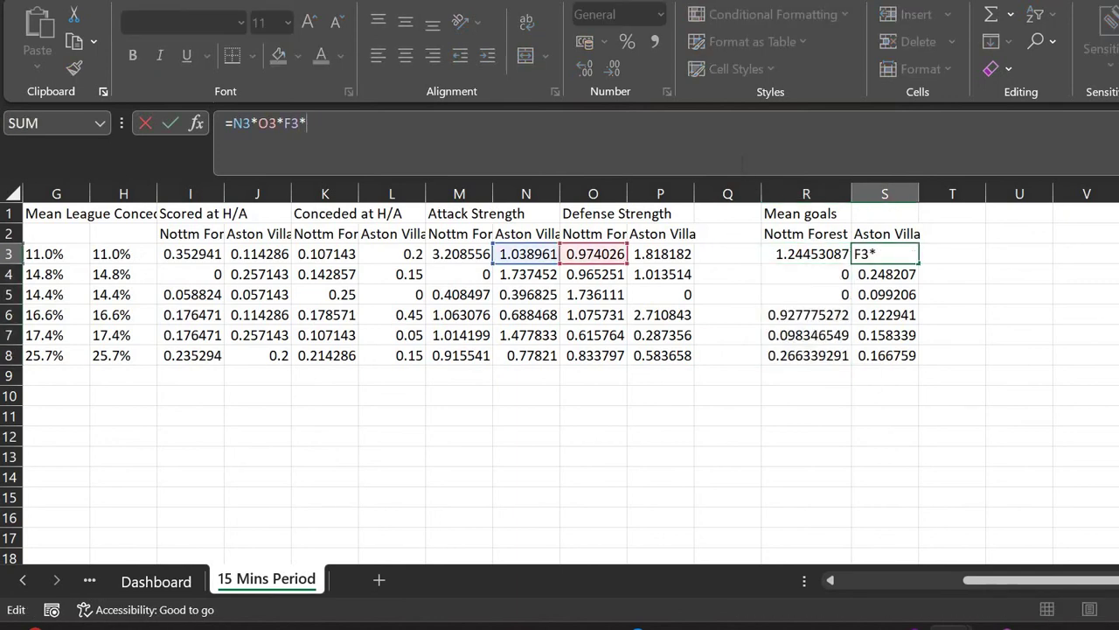
type("B3")
key("F4")
key("ctrl+Return")
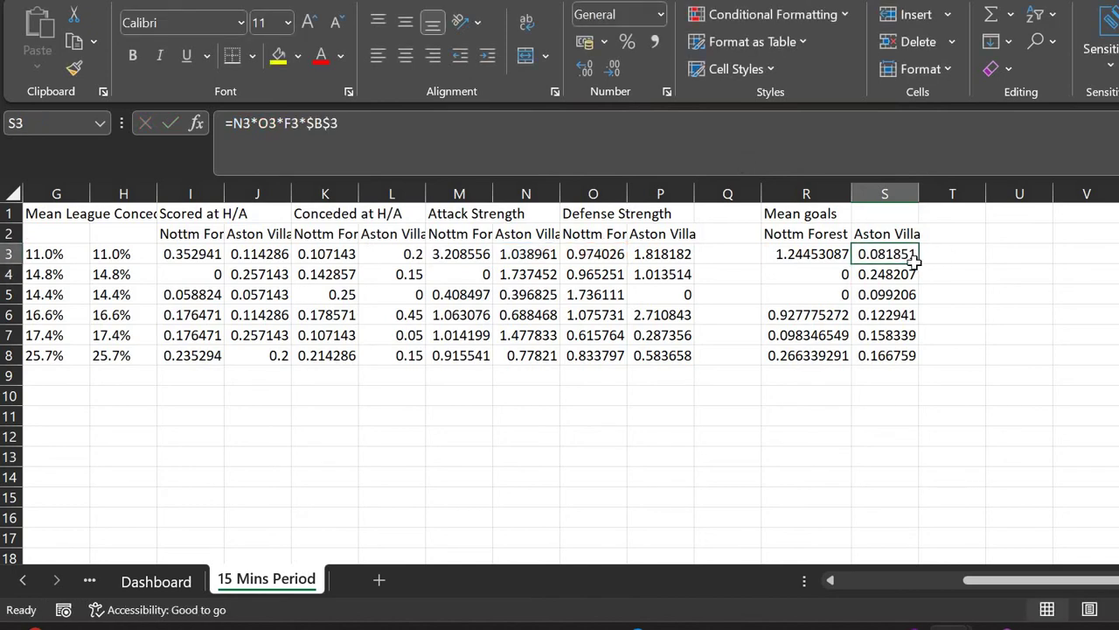
double_click(915, 261)
Check the sums of the home mean goals in R3:R8 and the away mean goals in S3:S8
left_click(815, 252)
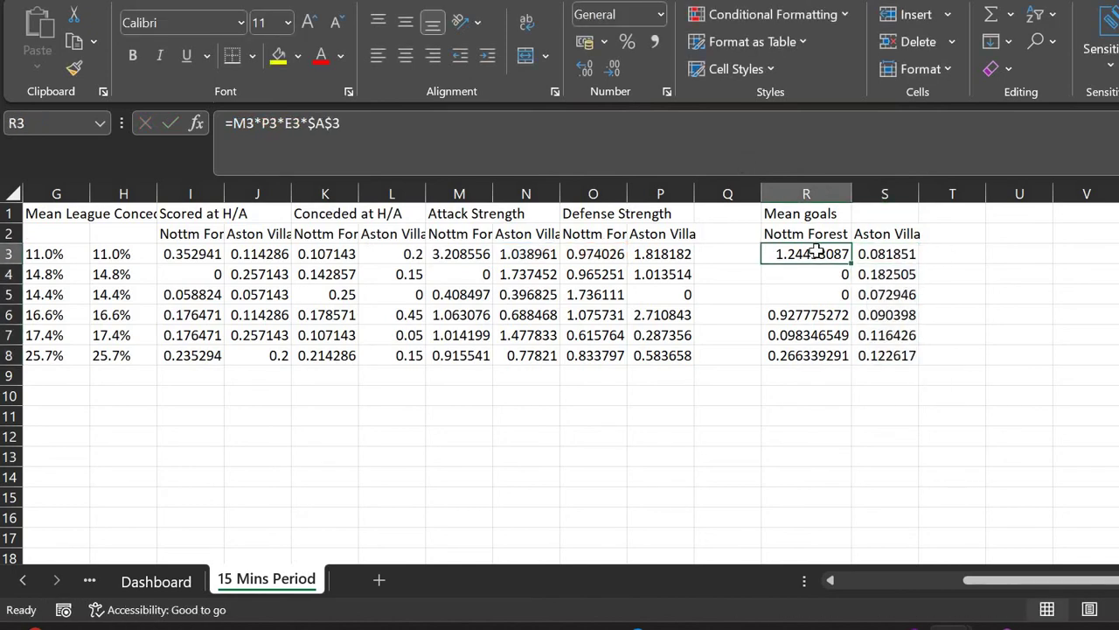
key("shift+Down")
key("shift+Down")
key("shift+Down")
key("shift+Down")
key("shift+Down")
key("shift+Down")
key("shift+Up")
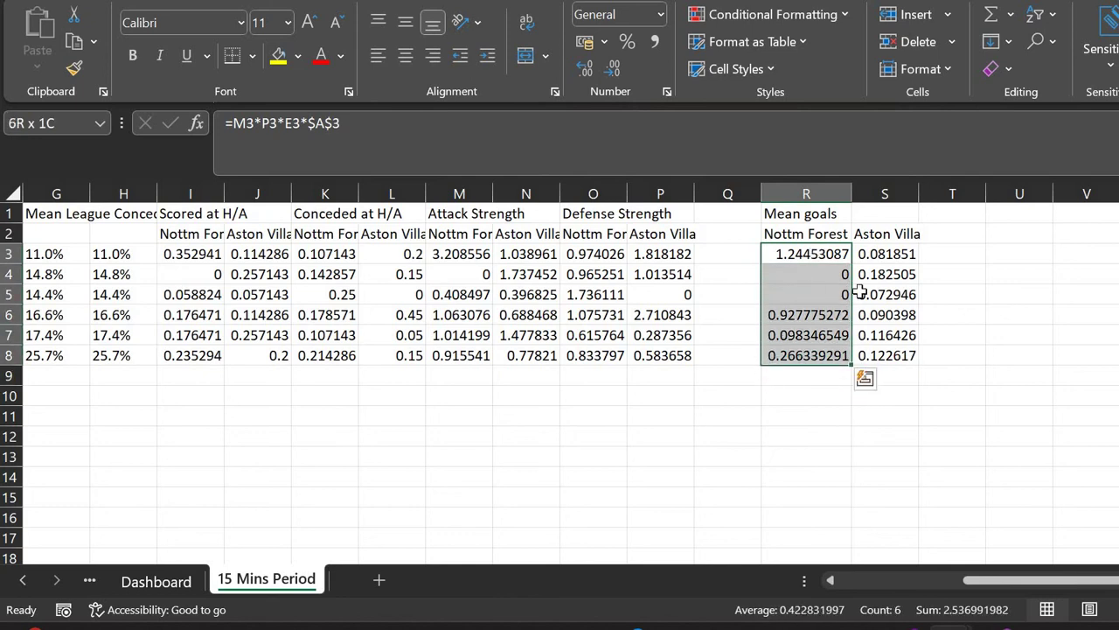
left_click(891, 254)
key("shift+Down")
key("shift+Down")
key("shift+Down")
key("shift+Down")
key("shift+Down")
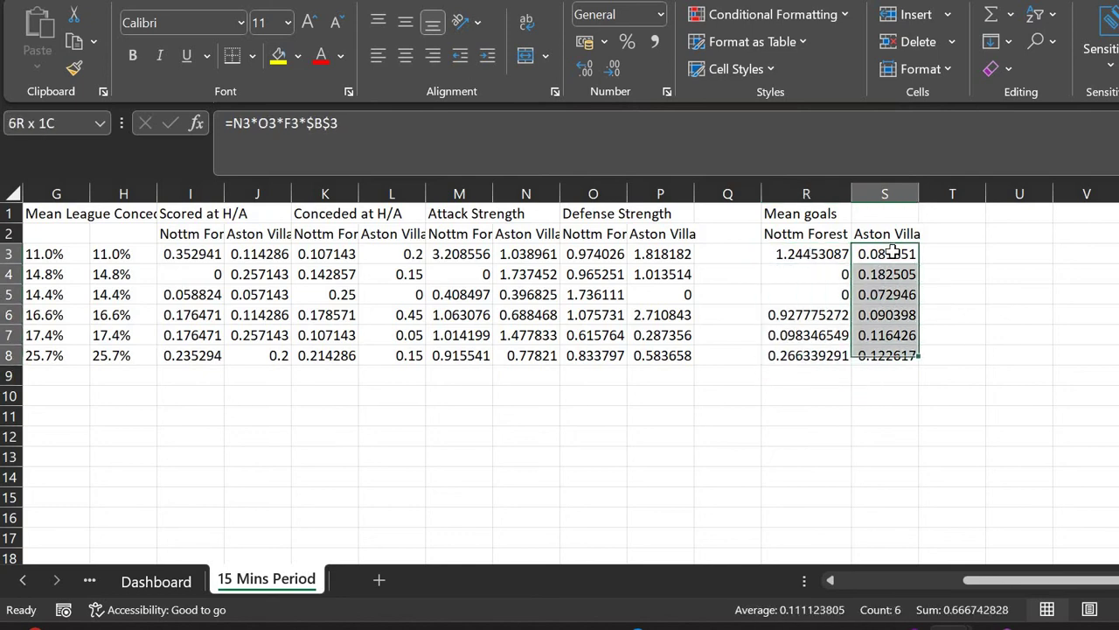
Compare the period sums with the overall home and away means in A3 and B3
left_click(735, 294)
scroll(96, 288, "left", 3)
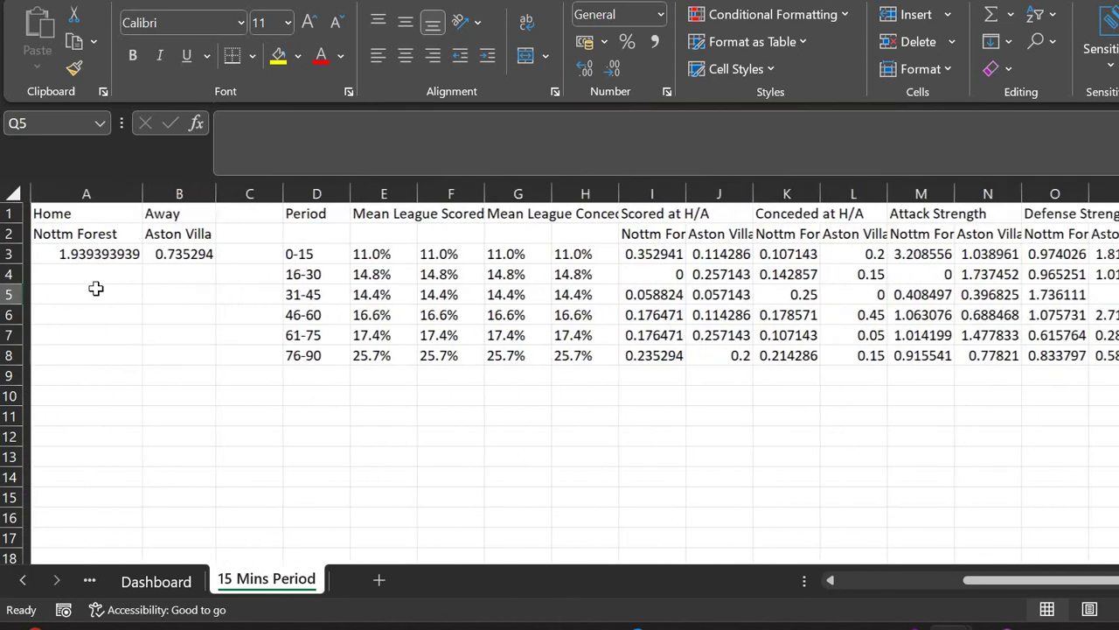
left_click(122, 254)
left_click(149, 254)
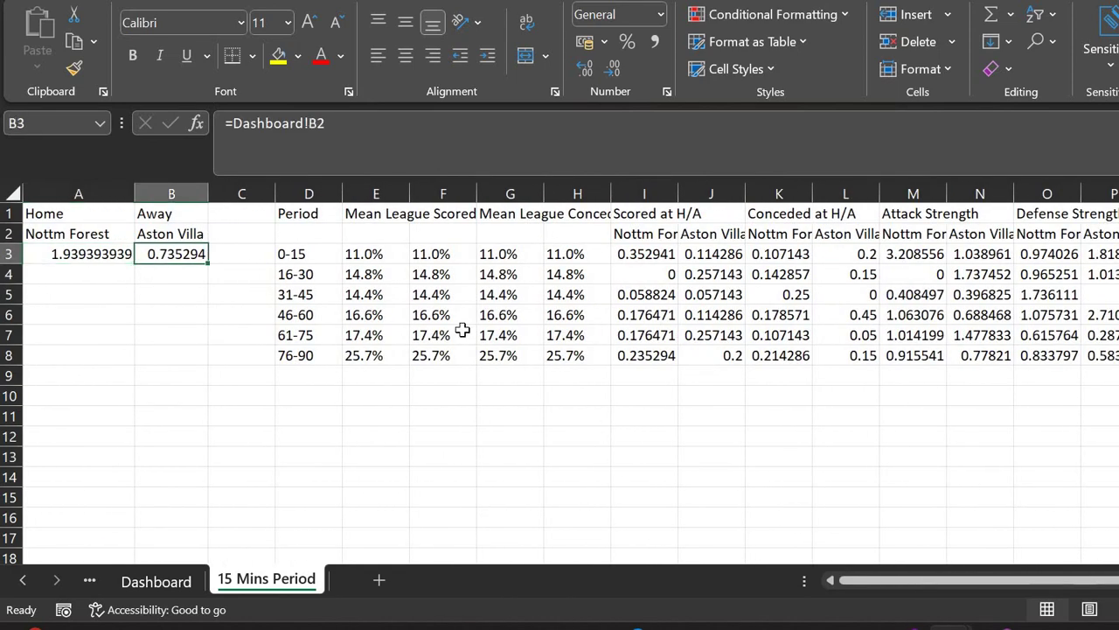
Total the home team's mean goals for all periods in R10 with a SUM of R3:R8
scroll(708, 382, "right", 1)
scroll(708, 382, "right", 5)
left_click(802, 396)
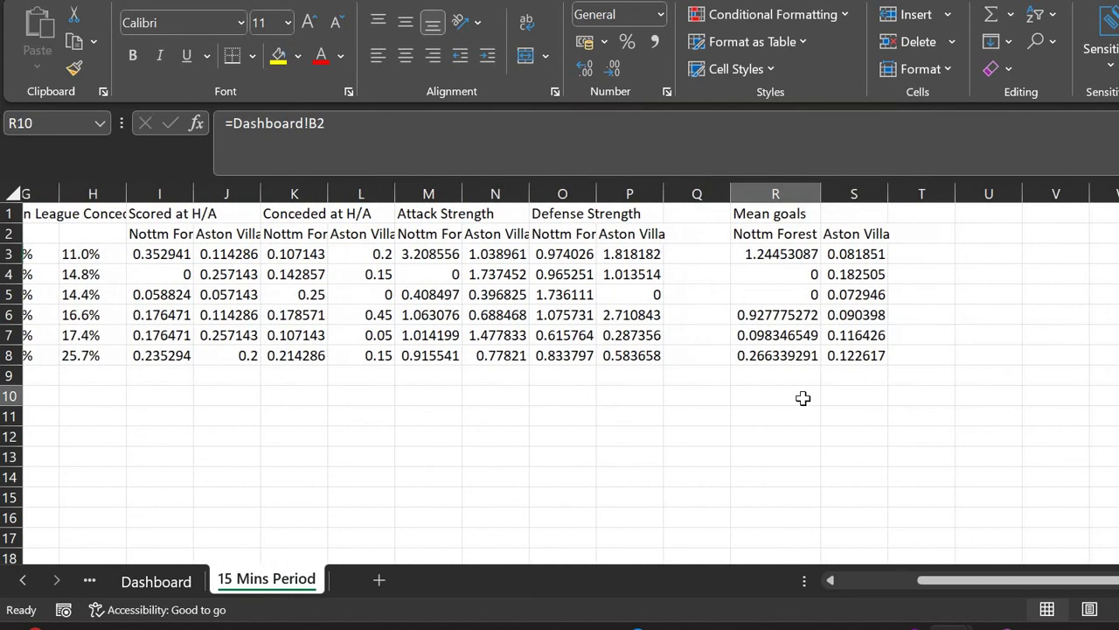
type("=SUM(")
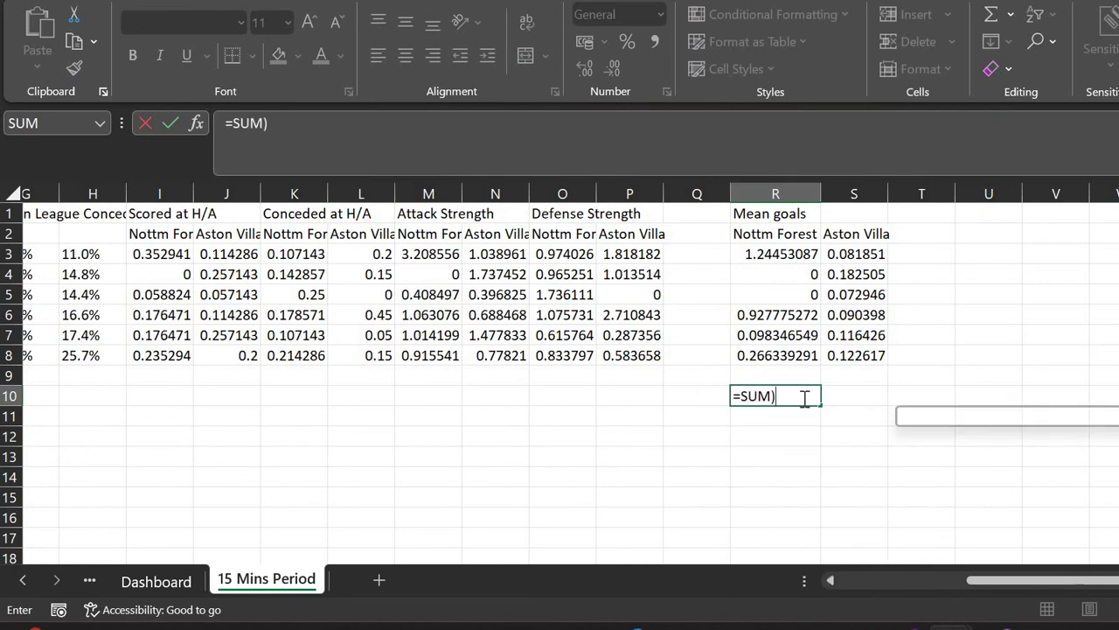
key("Up")
key("Up")
key("shift+Up")
key("shift+Up")
key("shift+Up")
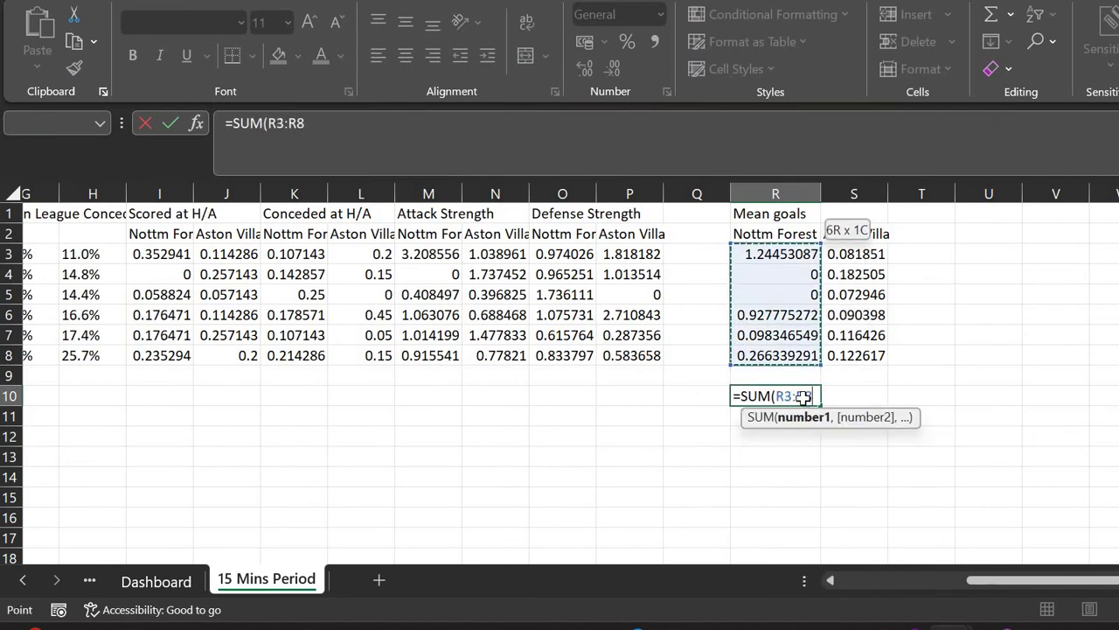
key("Return")
Total the away team's mean goals for all periods in S10 with a SUM of S3:S8
key("Right")
key("Up")
type("=SUM(")
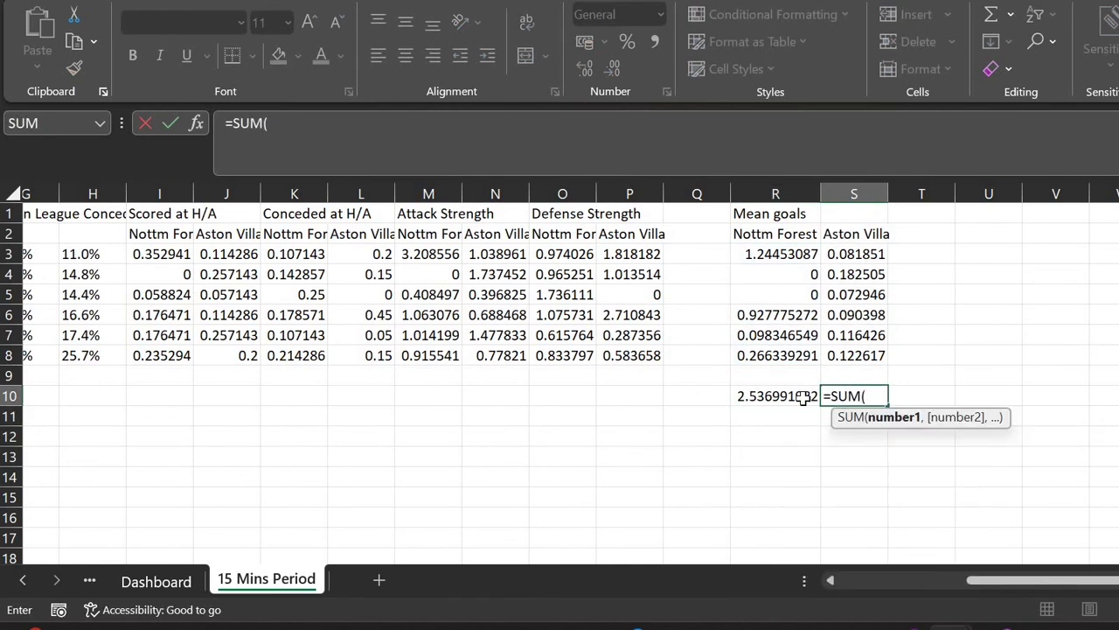
key("Up")
key("Up")
key("shift+Up")
key("shift+Up")
key("shift+Up")
key("shift+Up")
key("shift+Up")
key("Return")
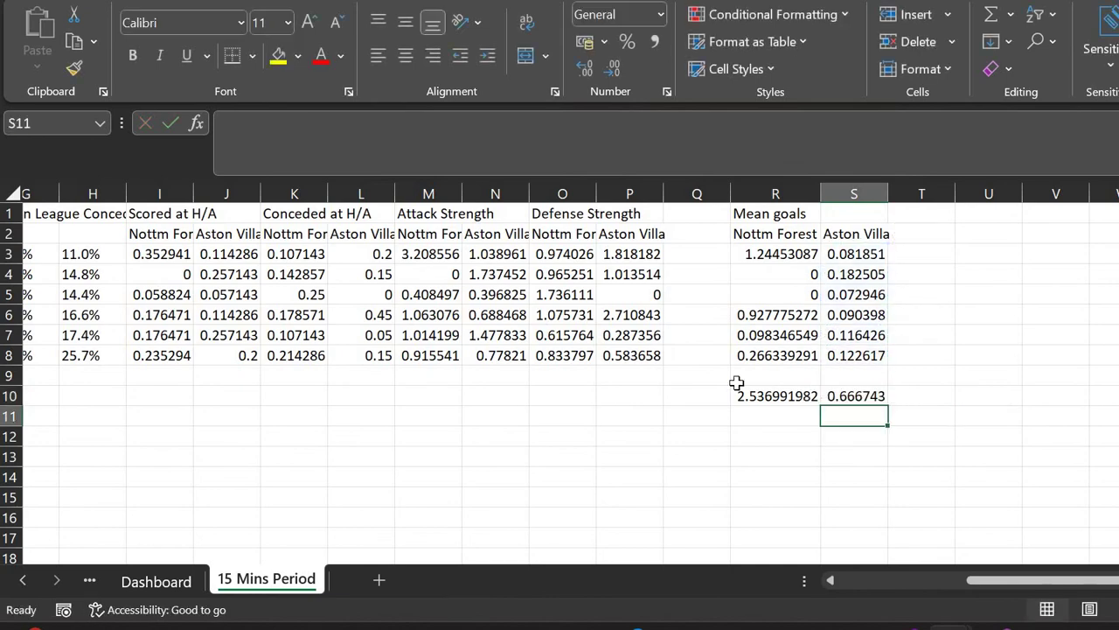
Clear the home and away totals from R10:S10
scroll(250, 250, "left", 5)
scroll(499, 300, "right", 5)
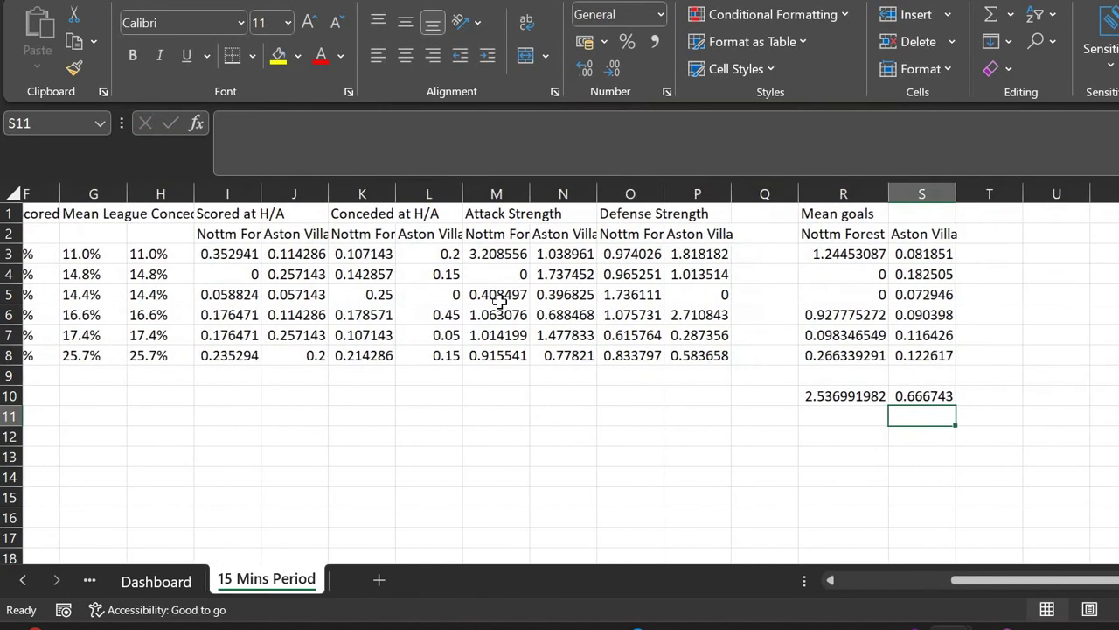
key("Up")
key("shift+Left")
key("Delete")
key("Left")
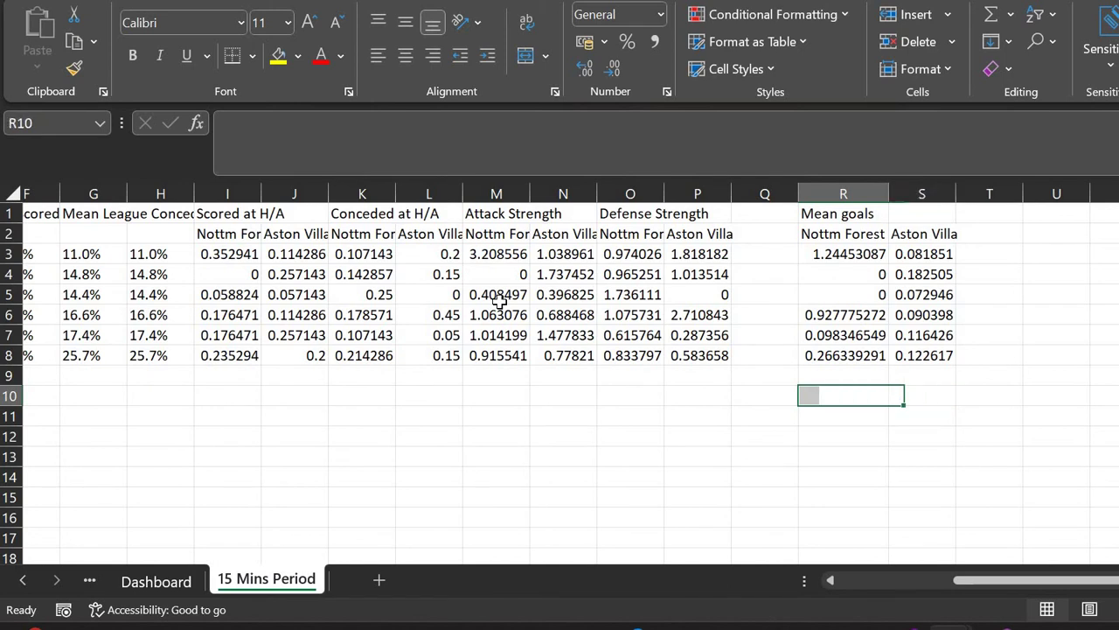
key("Right")
key("Left")
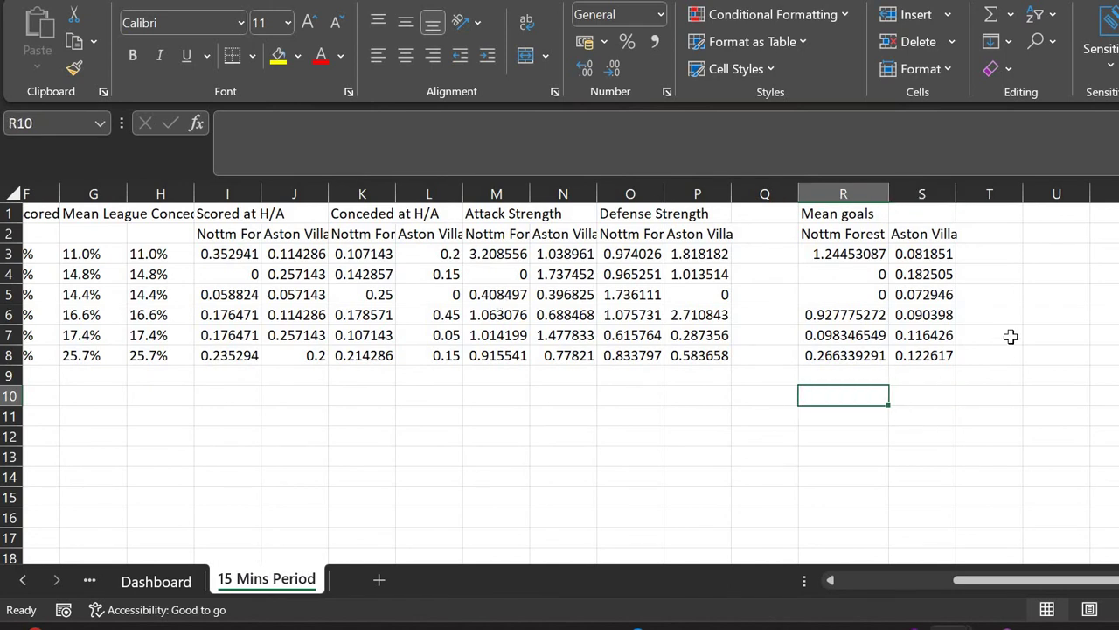
Switch to the browser and look up the goal times of the Forest - Aston Villa match on Sofascore
left_click(829, 255)
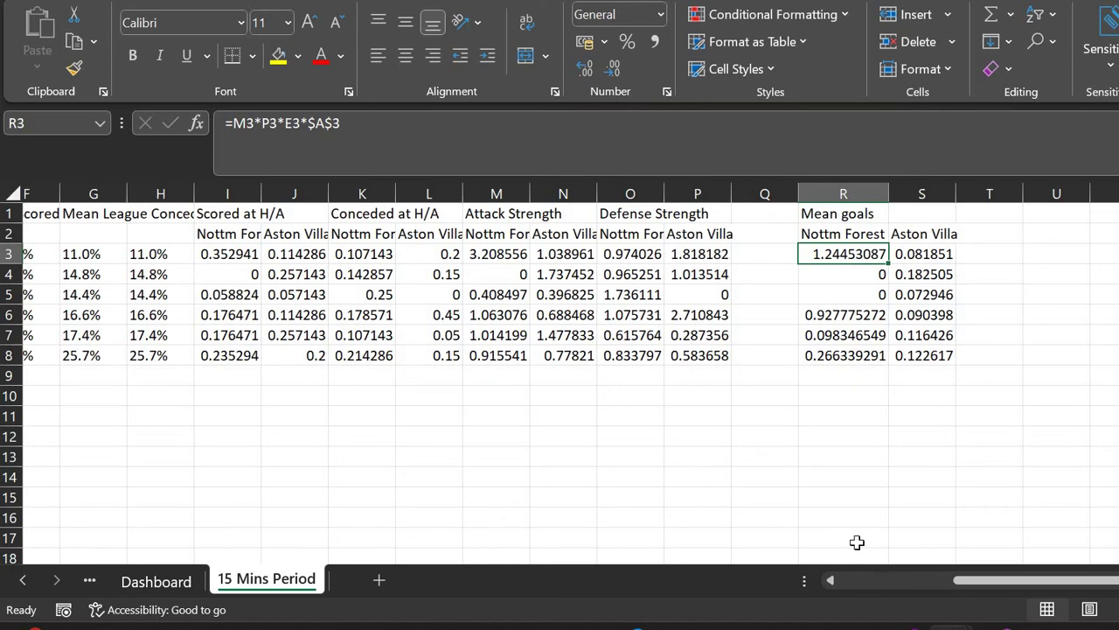
left_click(905, 627)
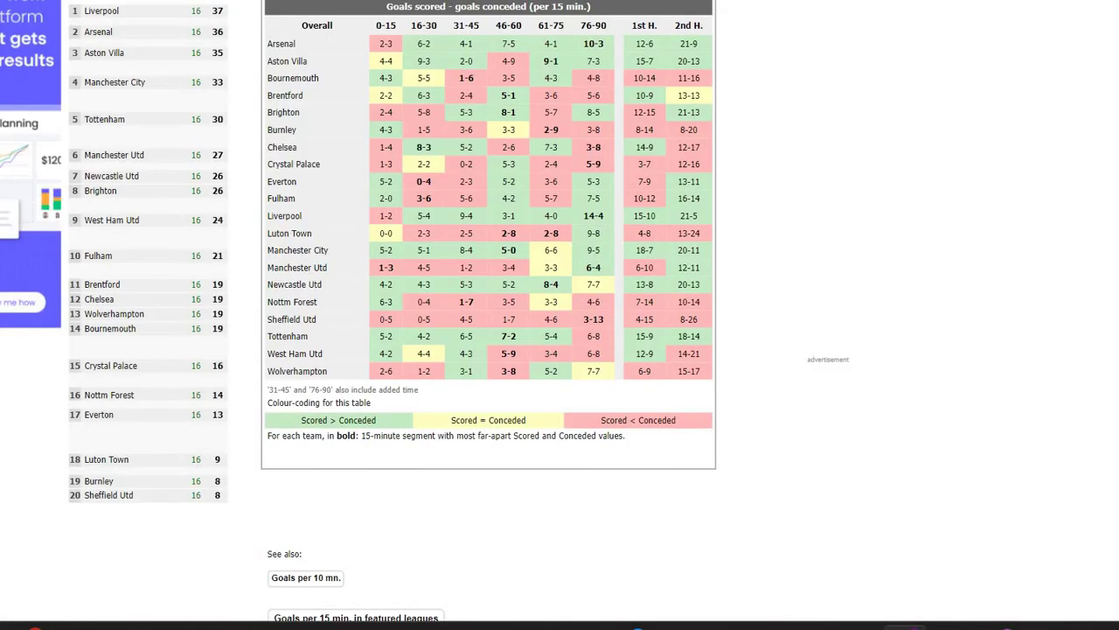
left_click(215, 2)
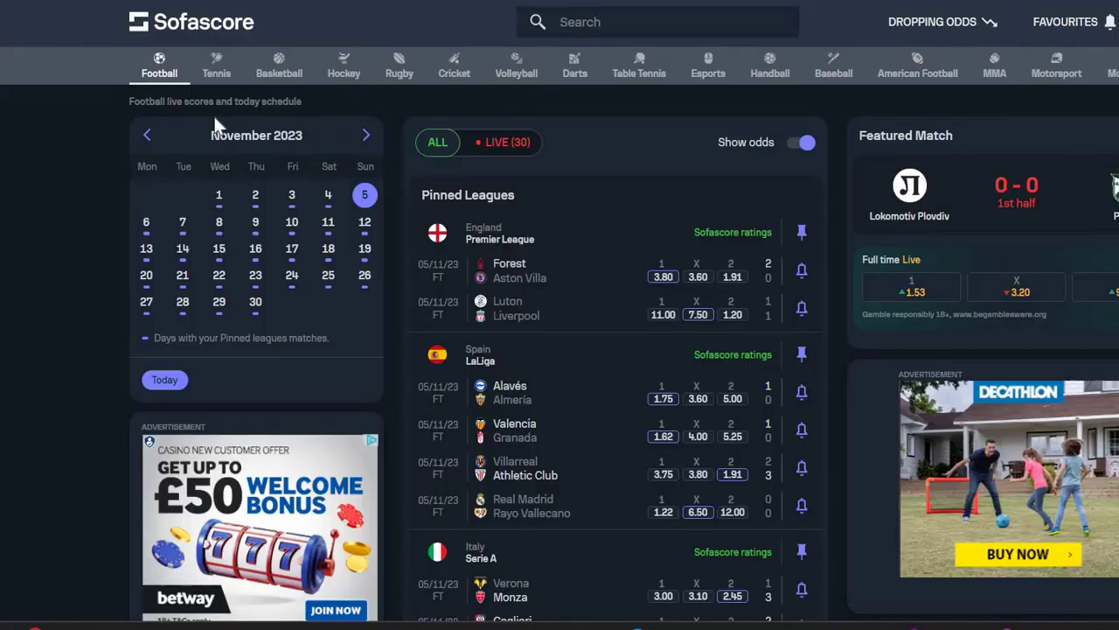
left_click(538, 274)
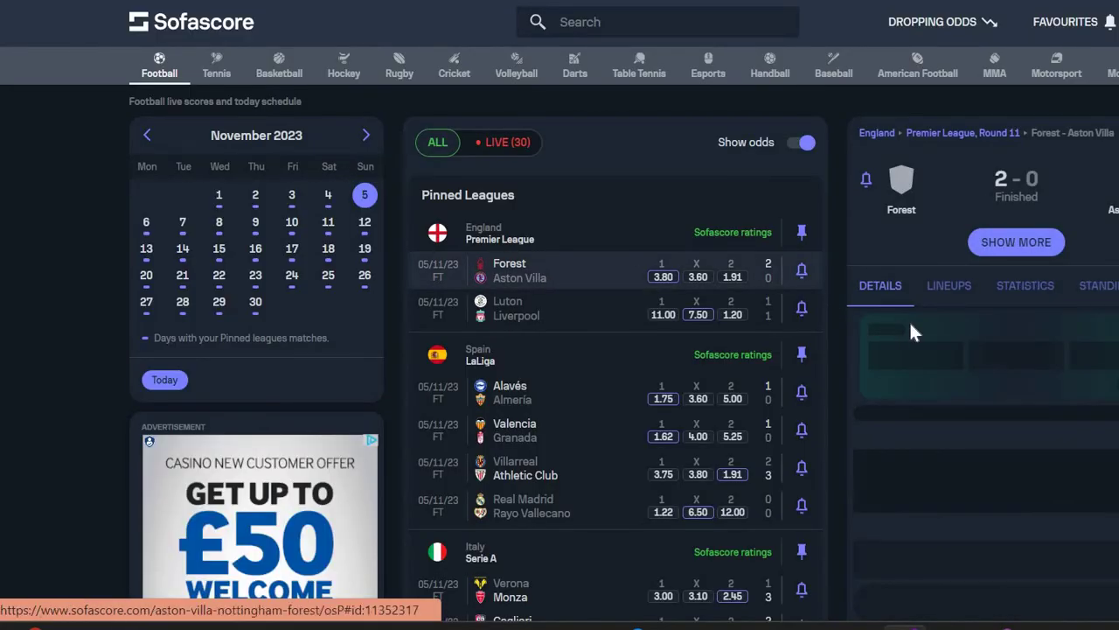
scroll(916, 399, "down", 3)
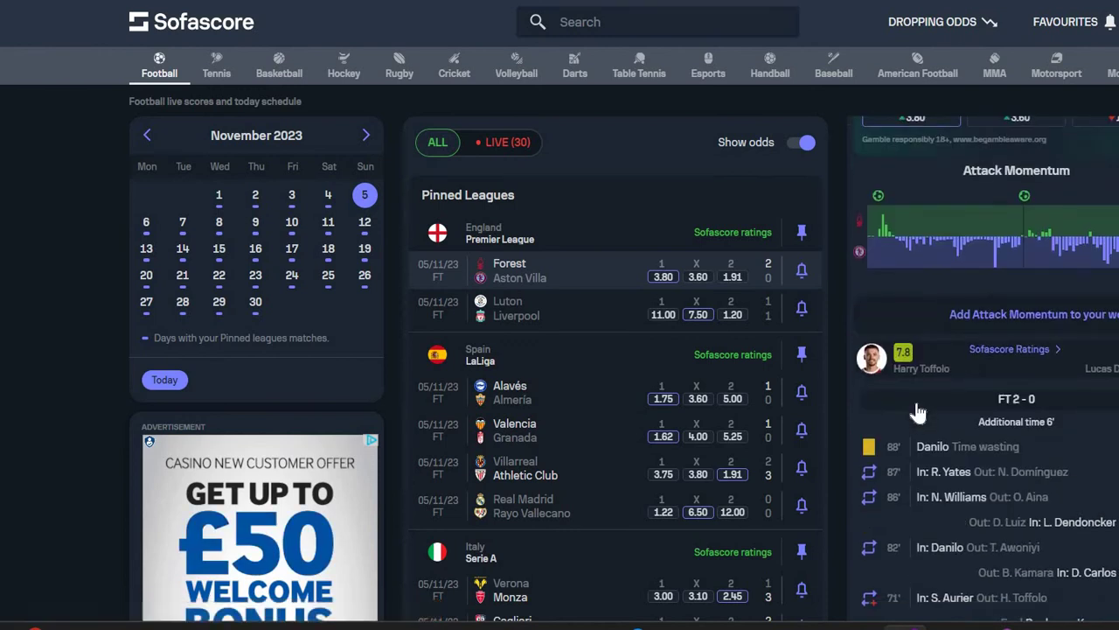
scroll(916, 410, "down", 3)
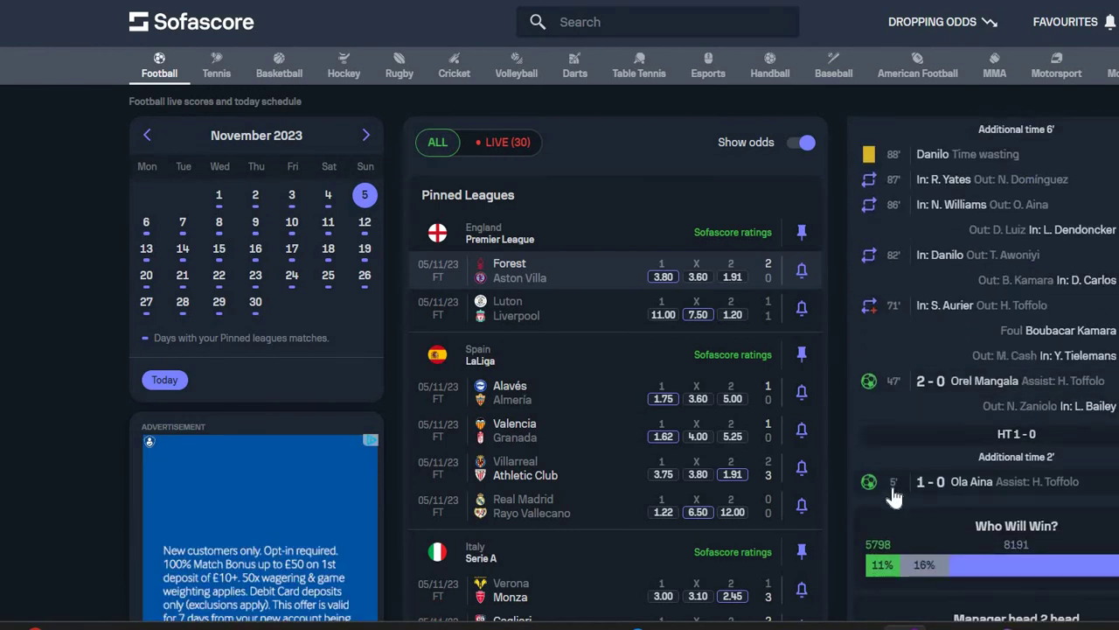
Switch back to the Predictor from scratch workbook in Excel and examine the home team's mean goals for the 46-60 period
mouse_move(944, 626)
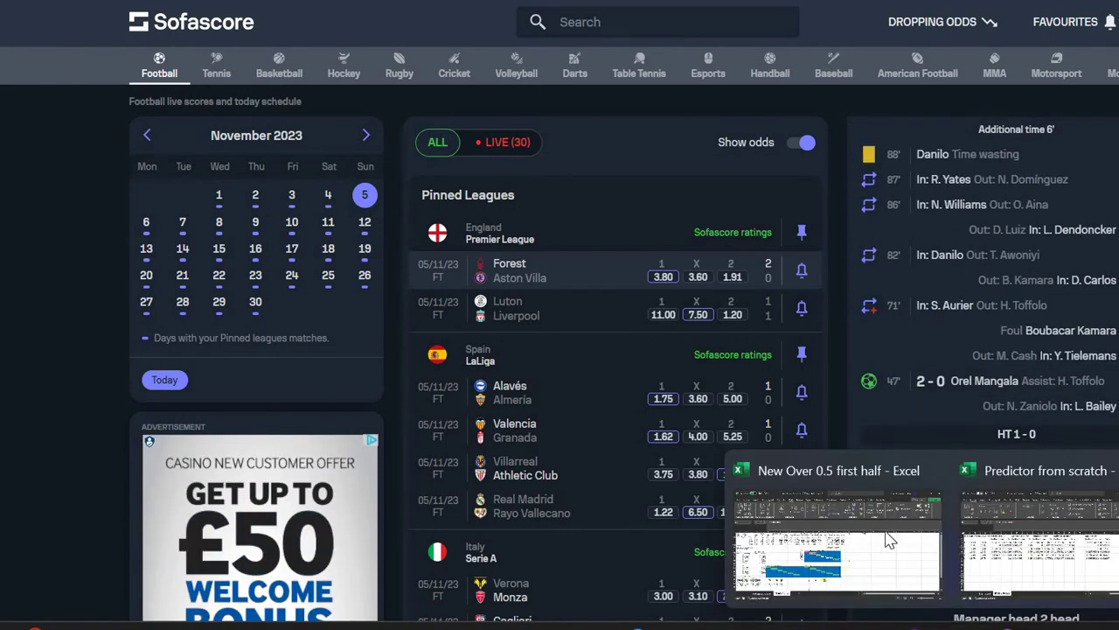
left_click(882, 537)
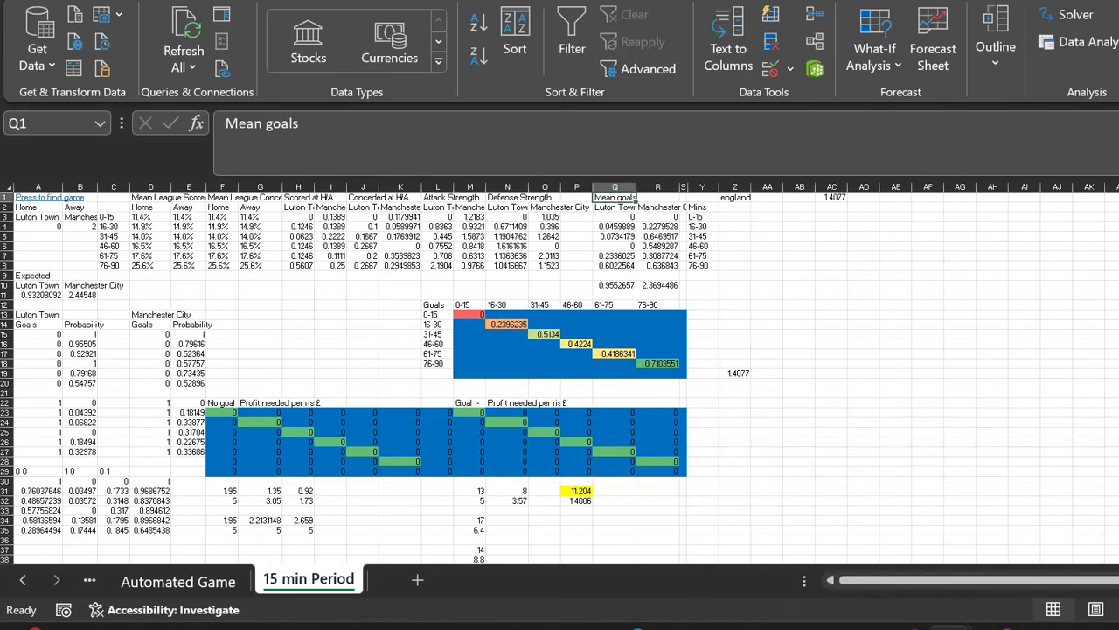
left_click(1032, 559)
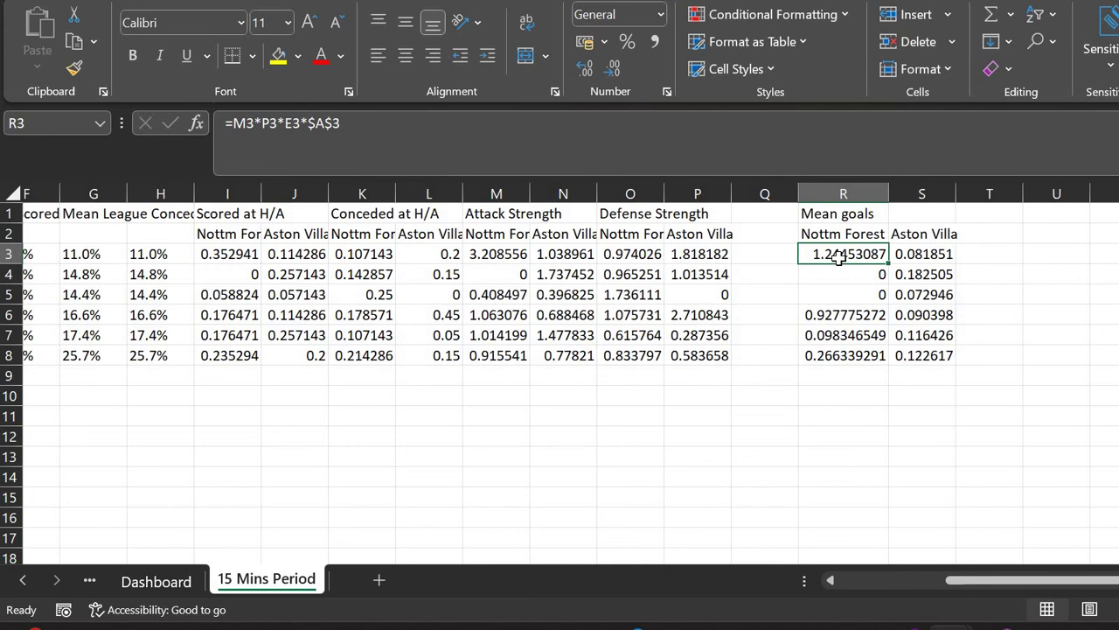
scroll(808, 272, "left", 3)
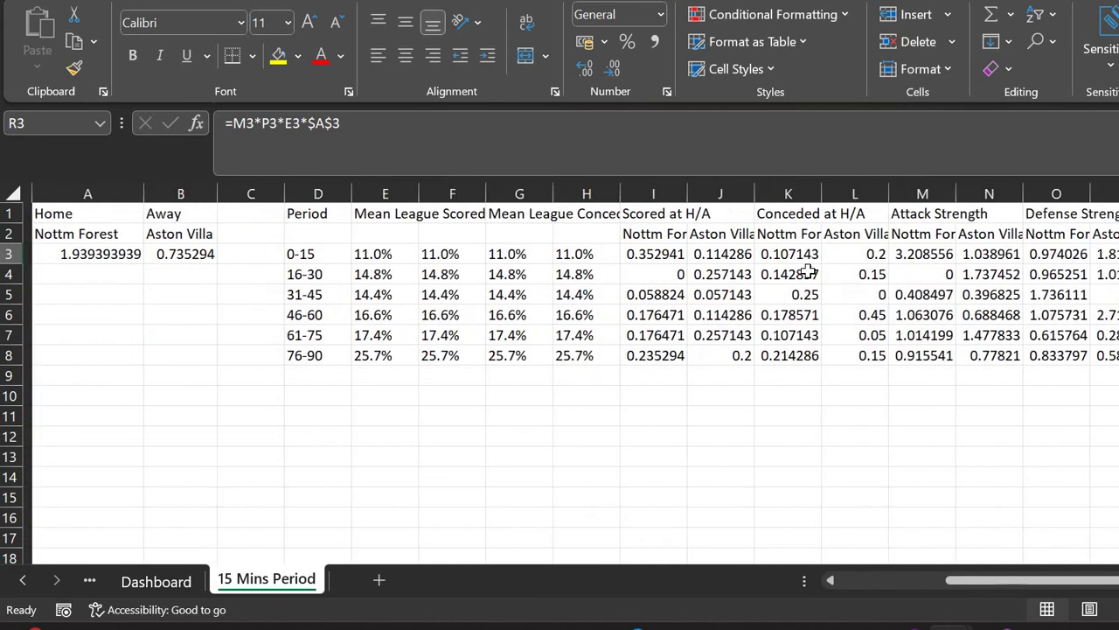
left_click(307, 317)
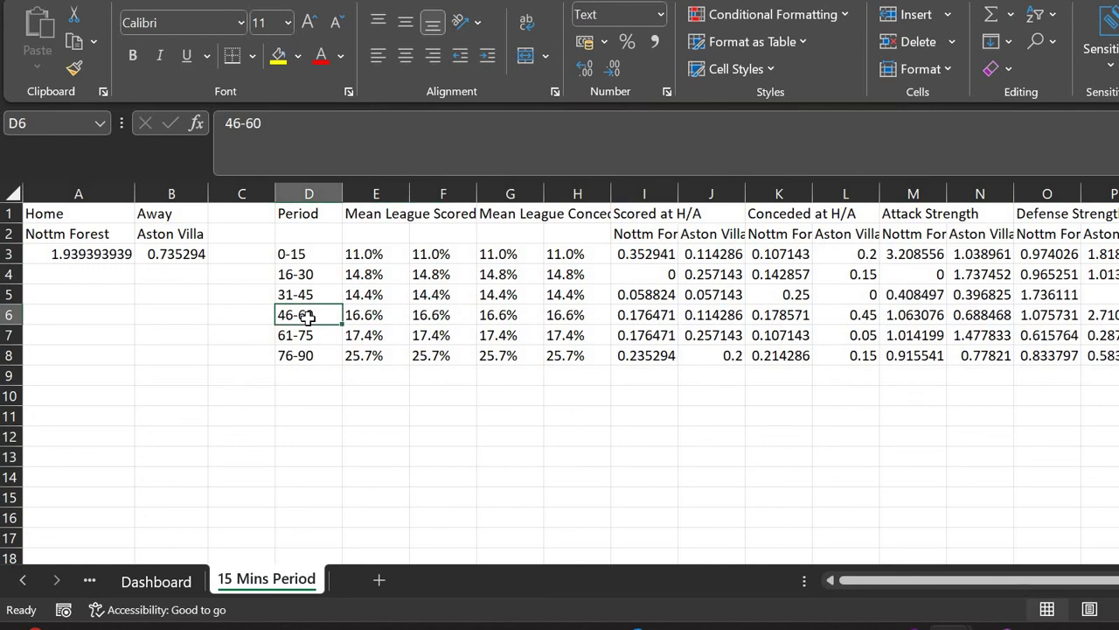
scroll(307, 316, "right", 2)
scroll(977, 303, "right", 1)
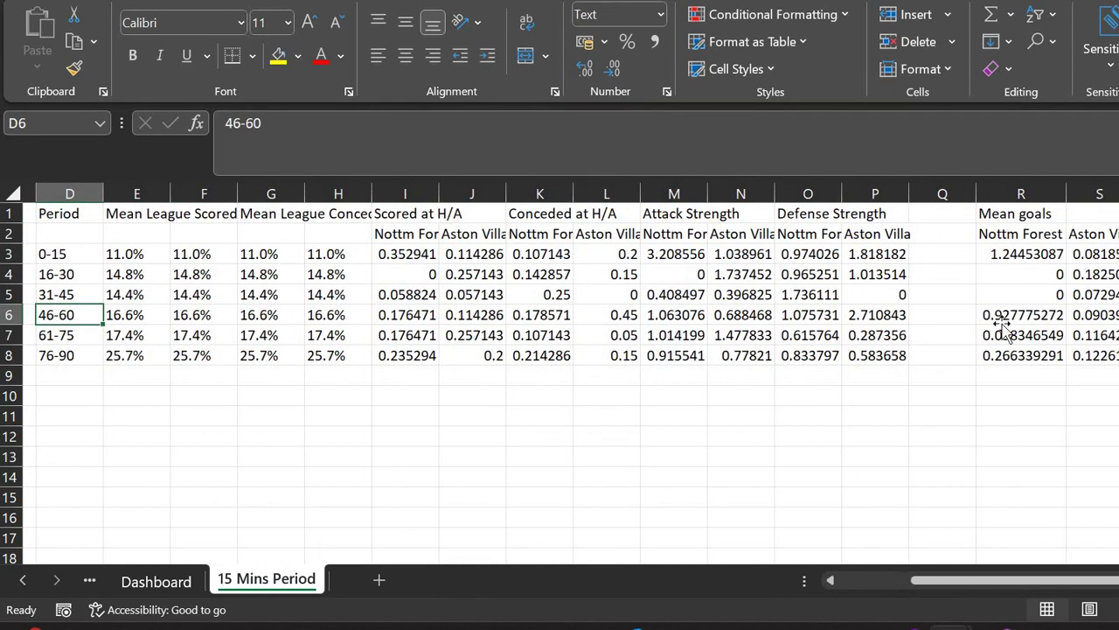
left_click(1002, 320)
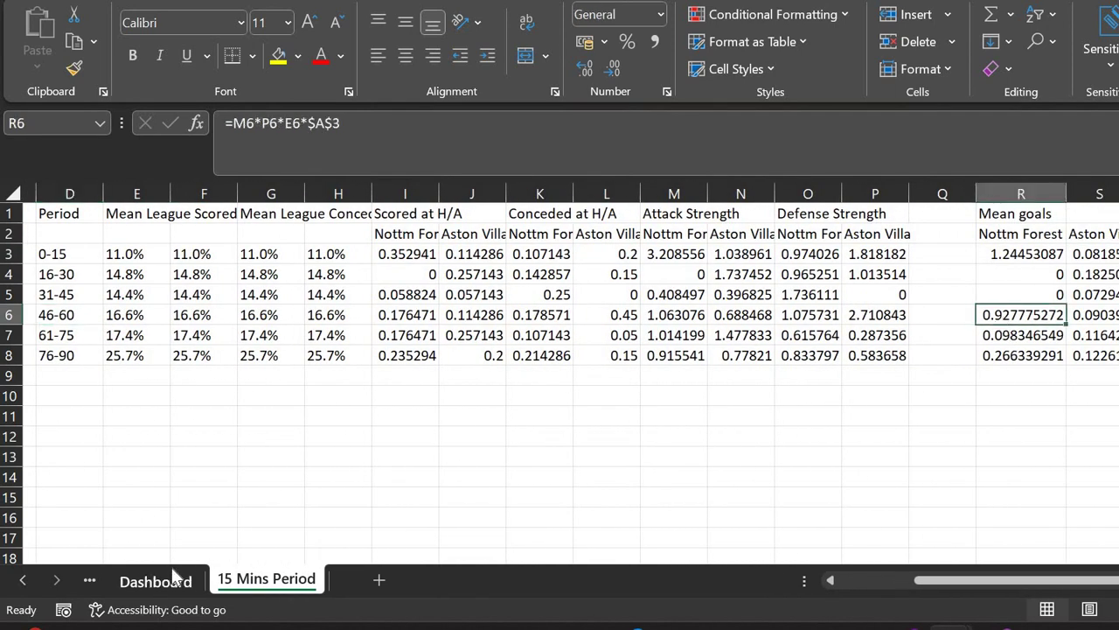
Check the home and away mean goals formulas in A2 and B2 of the Dashboard against the period means
left_click(186, 582)
key("ctrl+Page_Down")
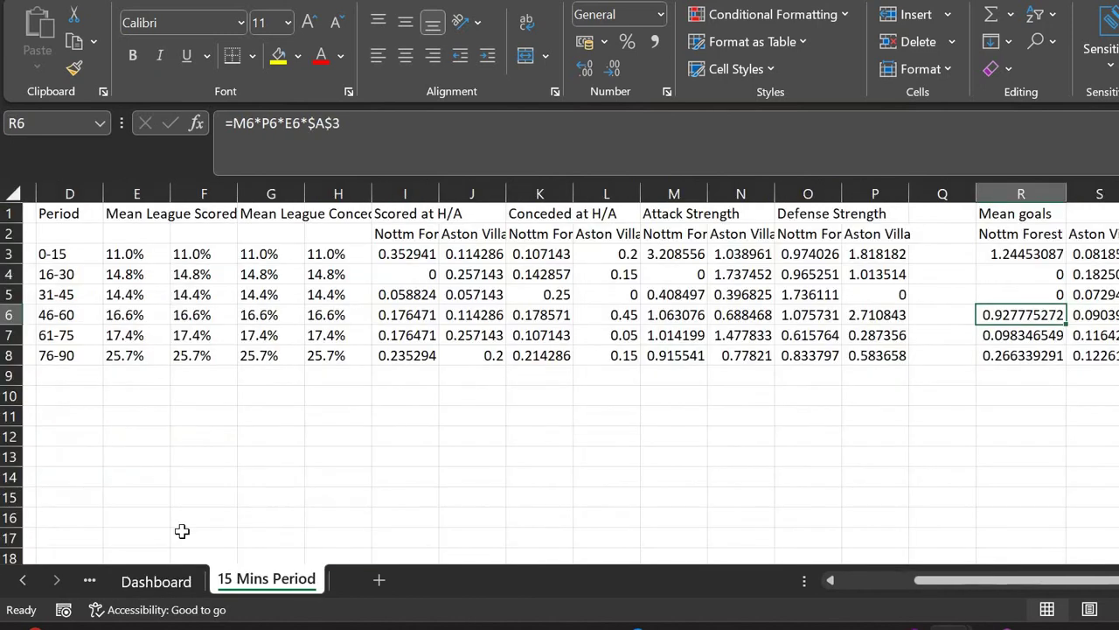
left_click(135, 583)
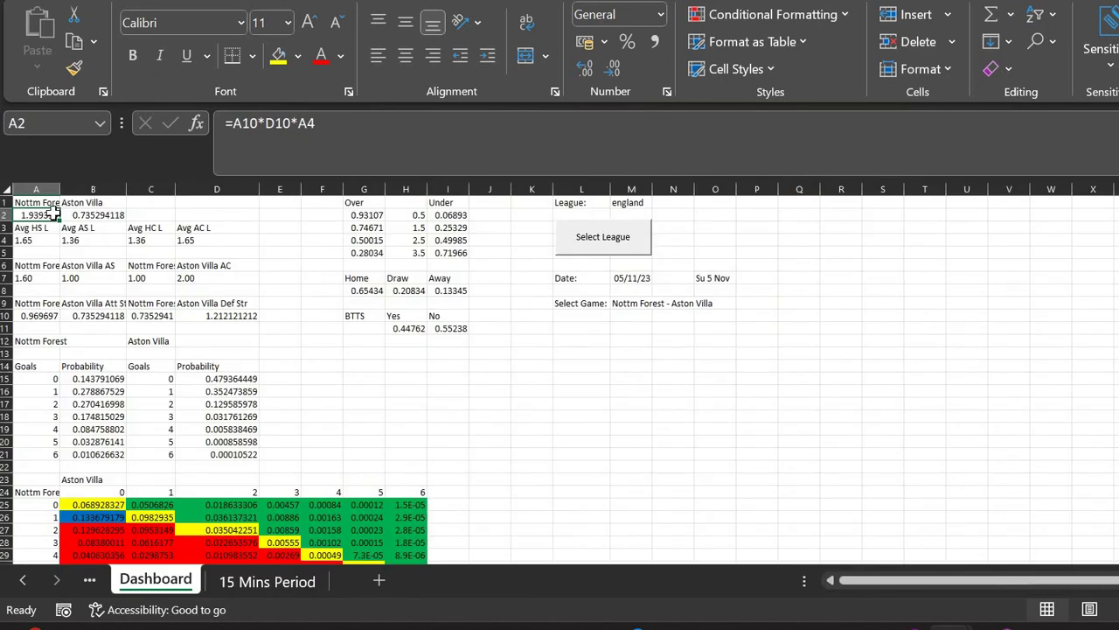
key("Right")
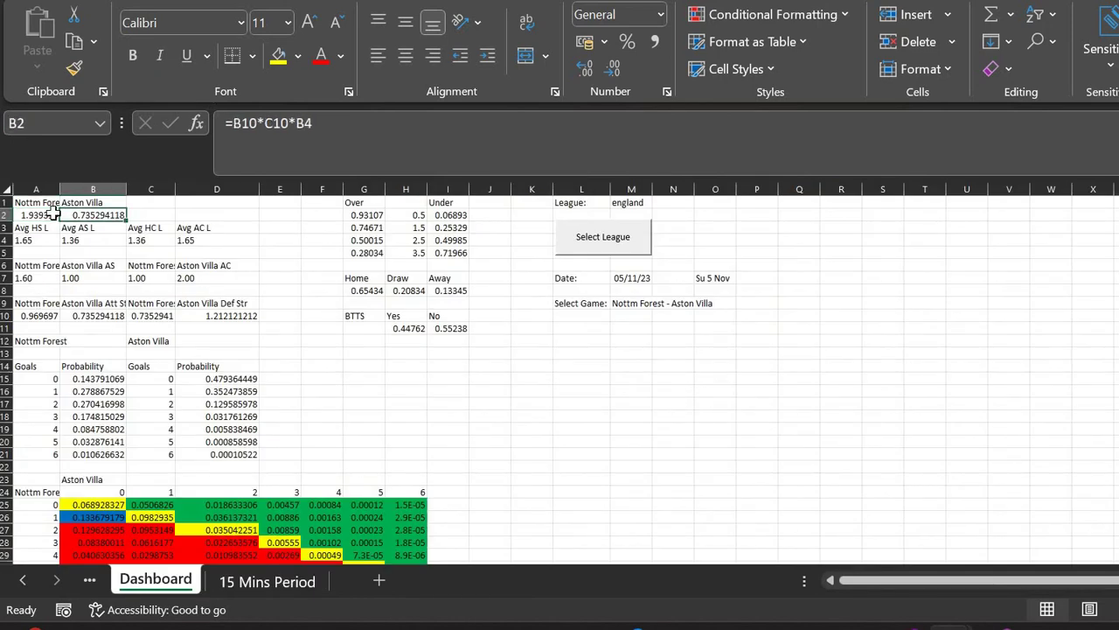
left_click(54, 213)
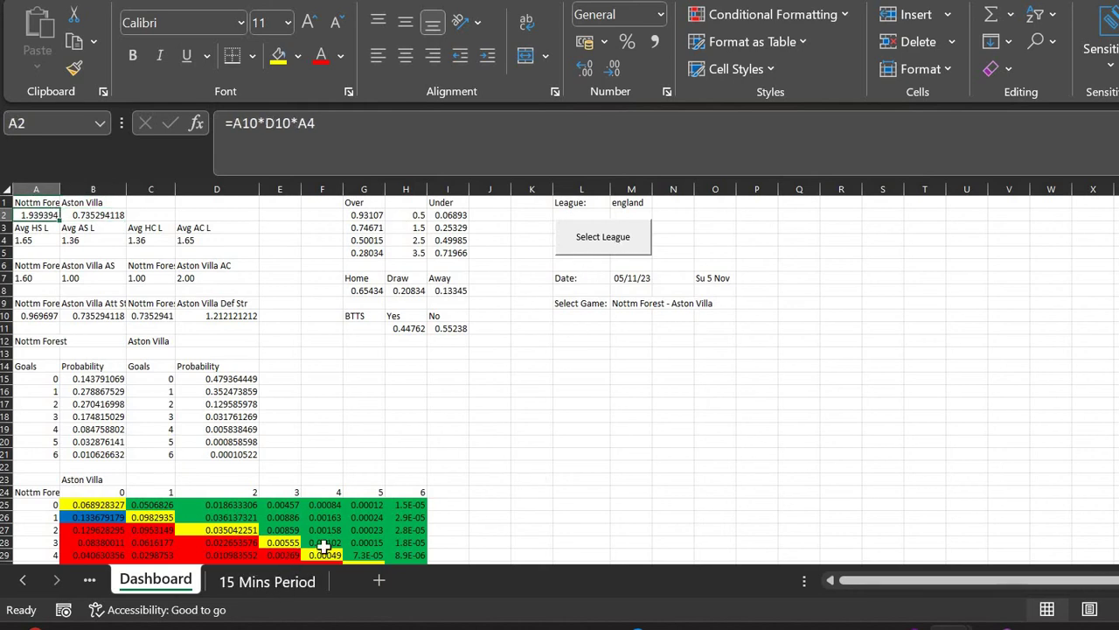
left_click(288, 582)
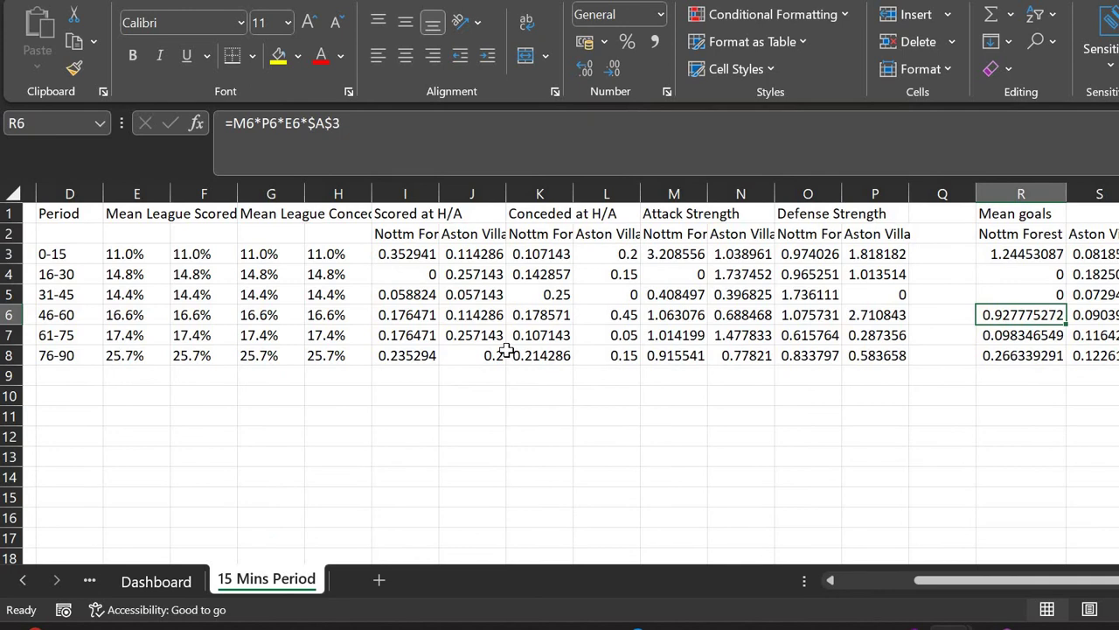
scroll(506, 351, "right", 3)
scroll(507, 351, "left", 2)
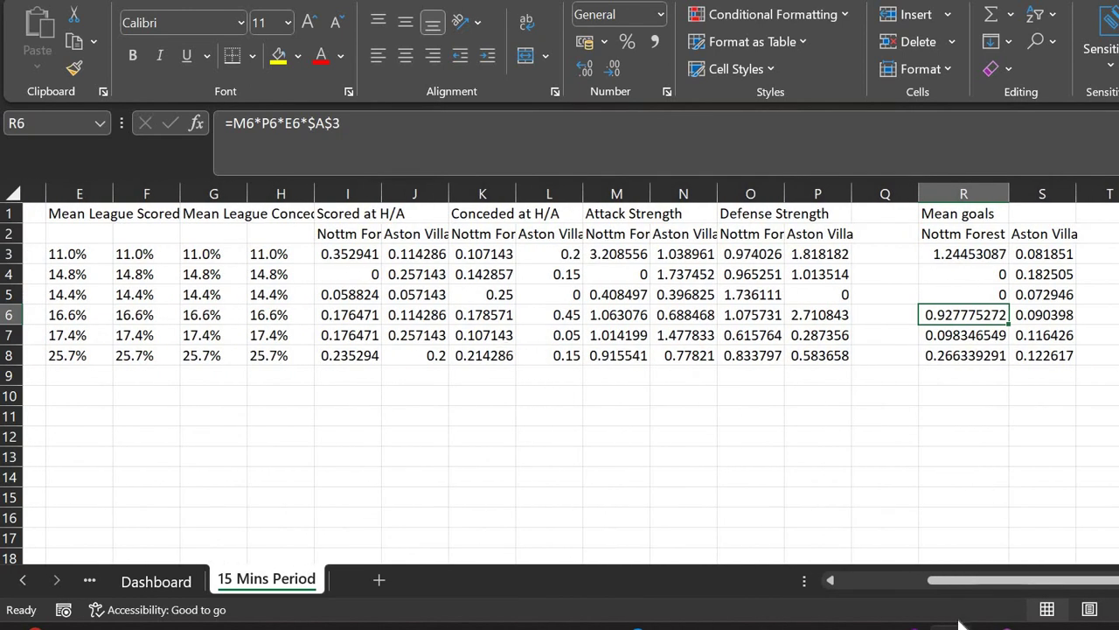
Switch to the New Over 0.5 first half workbook and examine the layout of its goals and probability tables from row 13
left_click(842, 560)
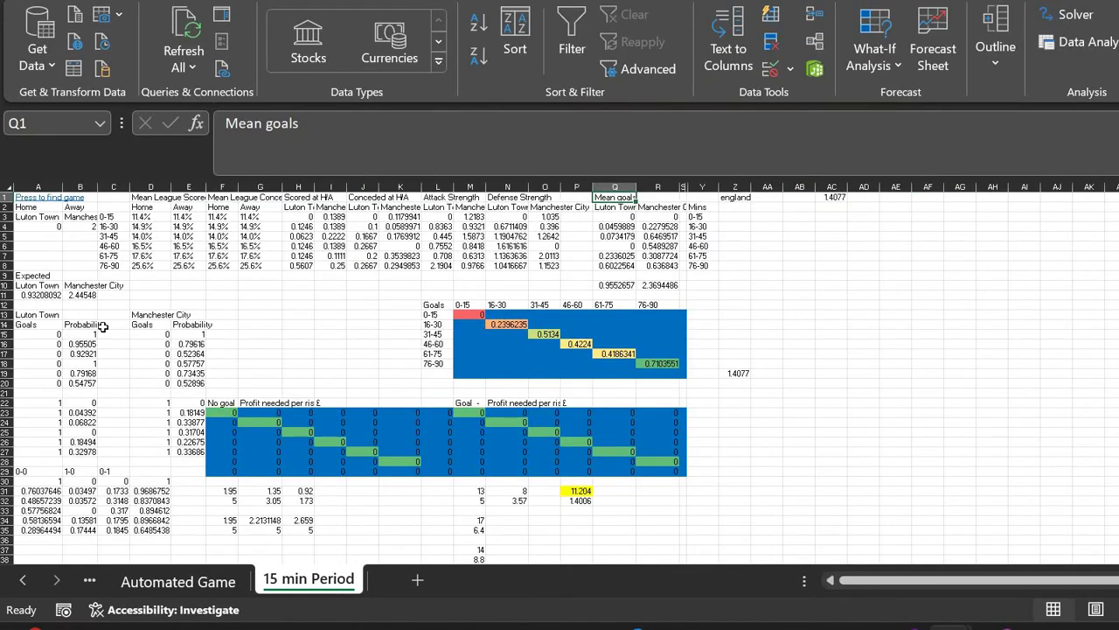
left_click(42, 316)
key("shift+Right")
key("shift+Right")
key("shift+Right")
key("shift+Right")
key("shift+Right")
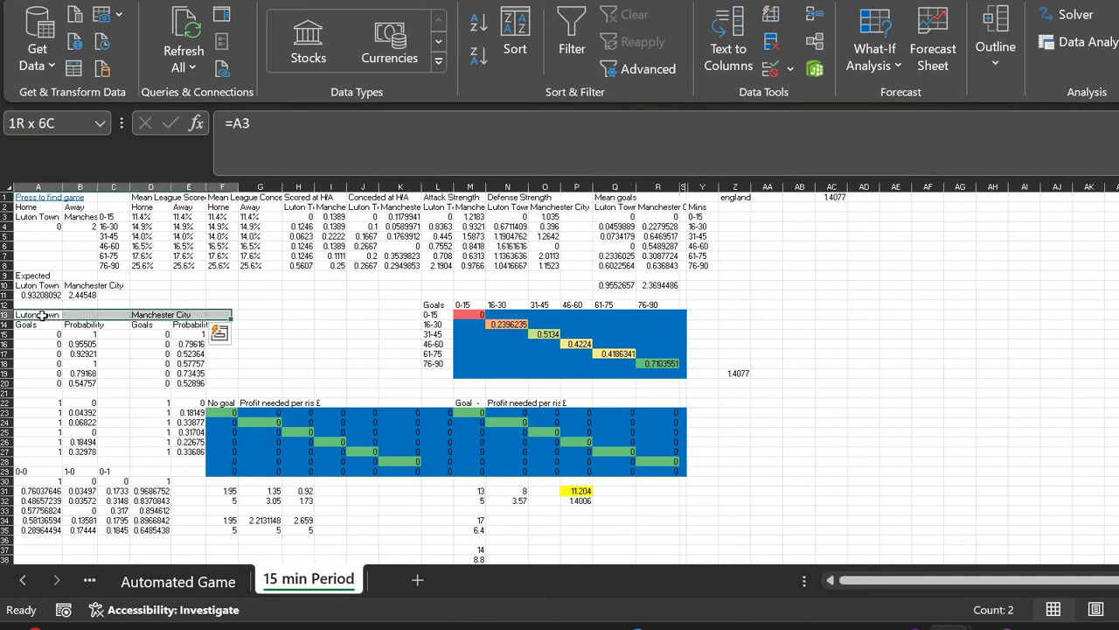
key("shift+Left")
key("shift+Down")
key("shift+Down")
key("shift+Down")
key("shift+Down")
key("Up")
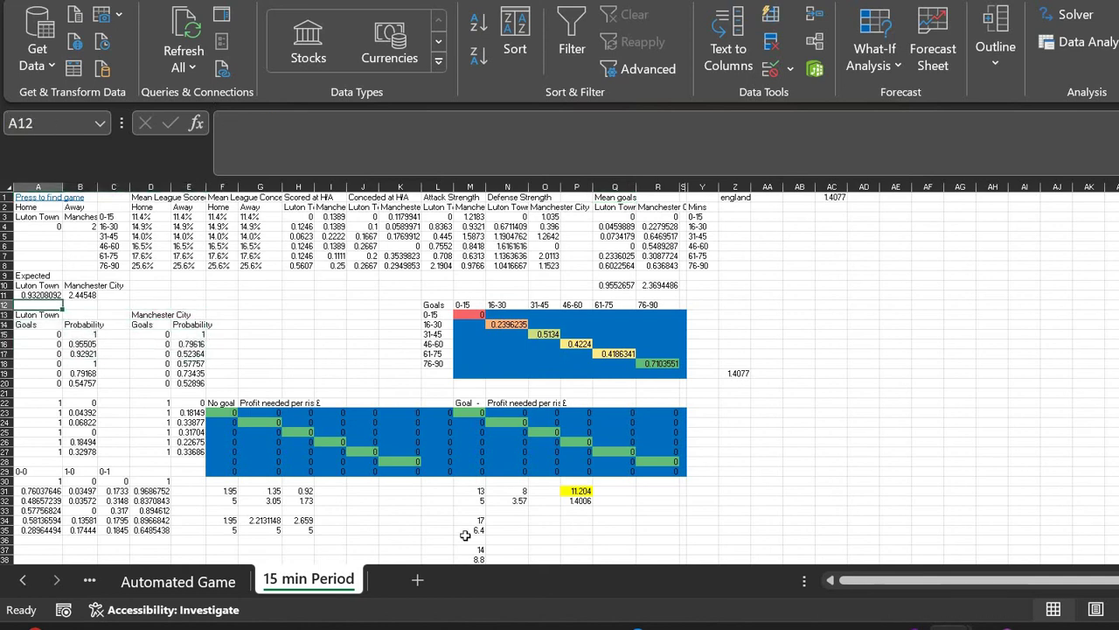
In the Predictor from scratch workbook, show the home team's name in A11 of the 15 Mins Period sheet with =A2
mouse_move(930, 626)
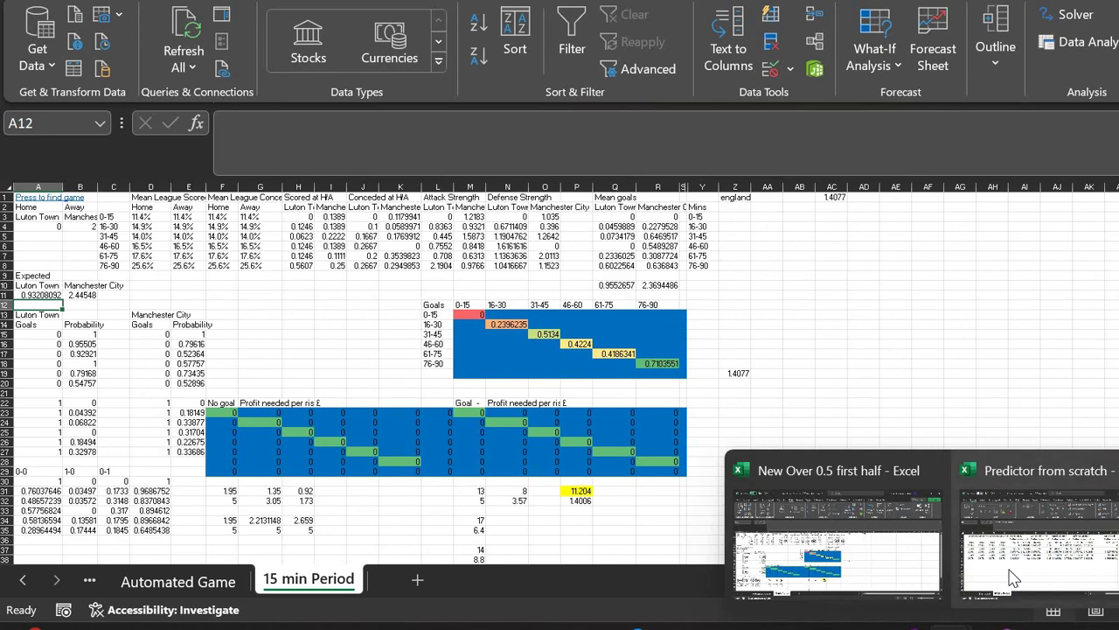
left_click(1036, 538)
scroll(204, 485, "left", 3)
scroll(205, 485, "down", 2)
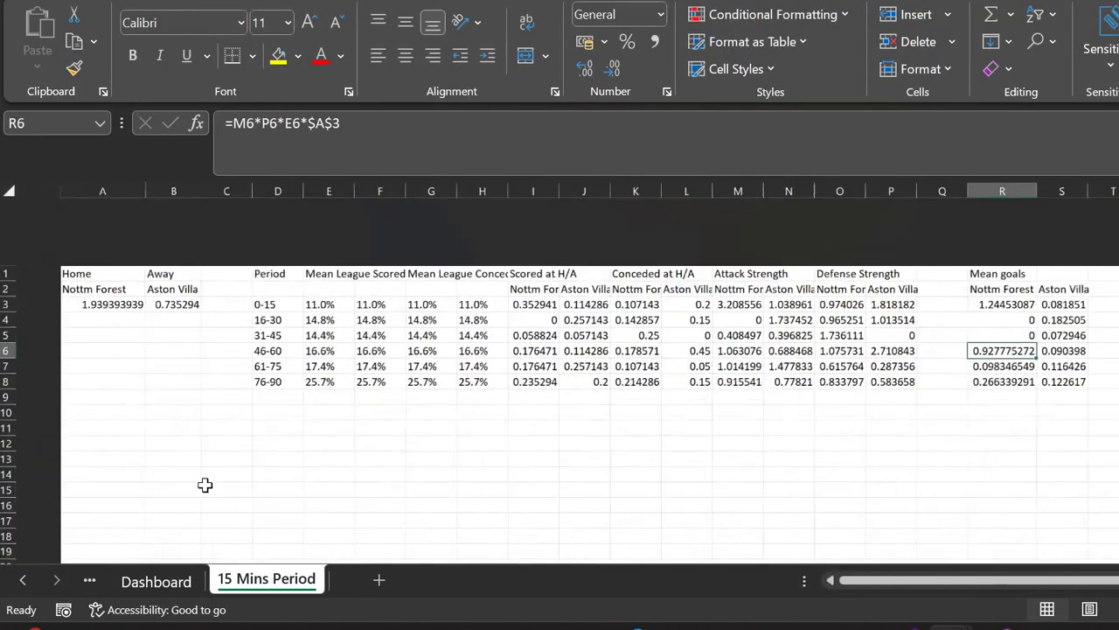
left_click(57, 357)
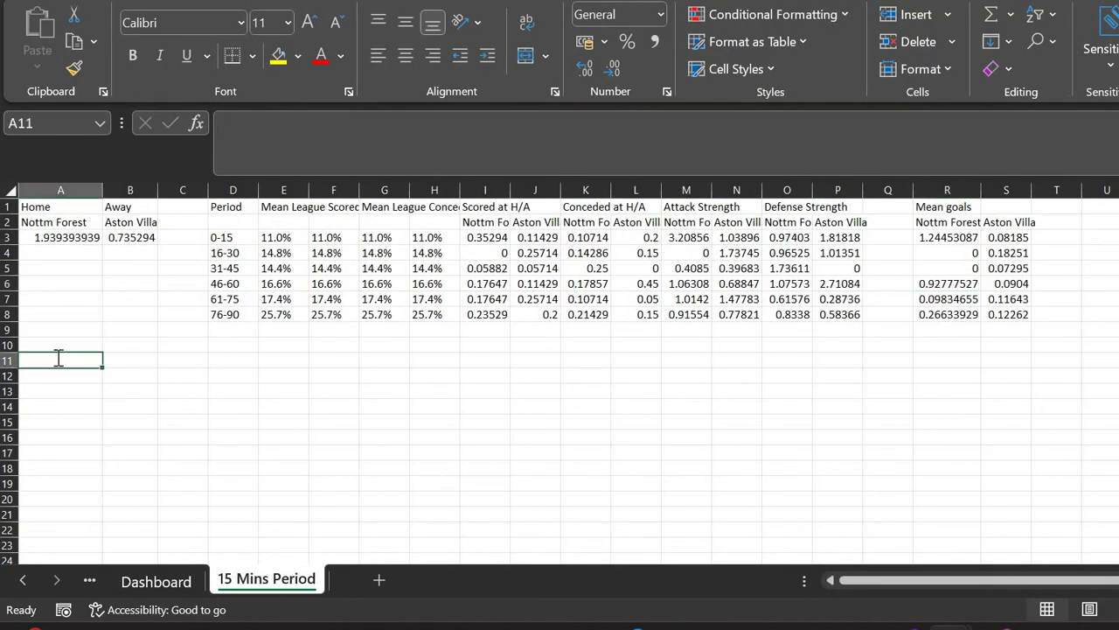
type("=A2")
key("Return")
key("Up")
key("Right")
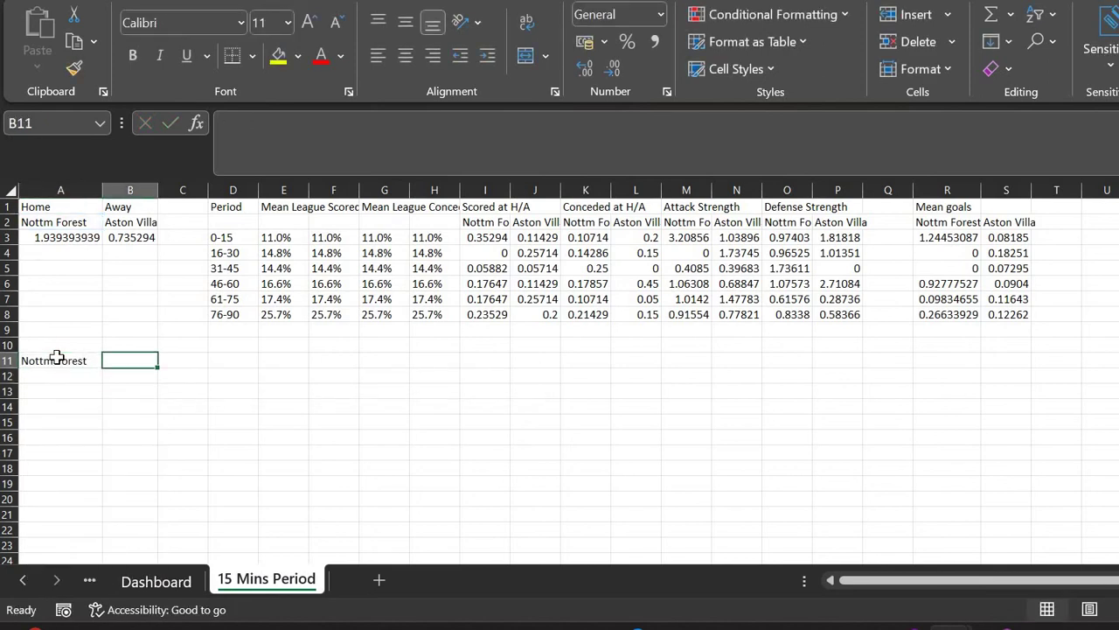
type("=B2")
key("Return")
key("Left")
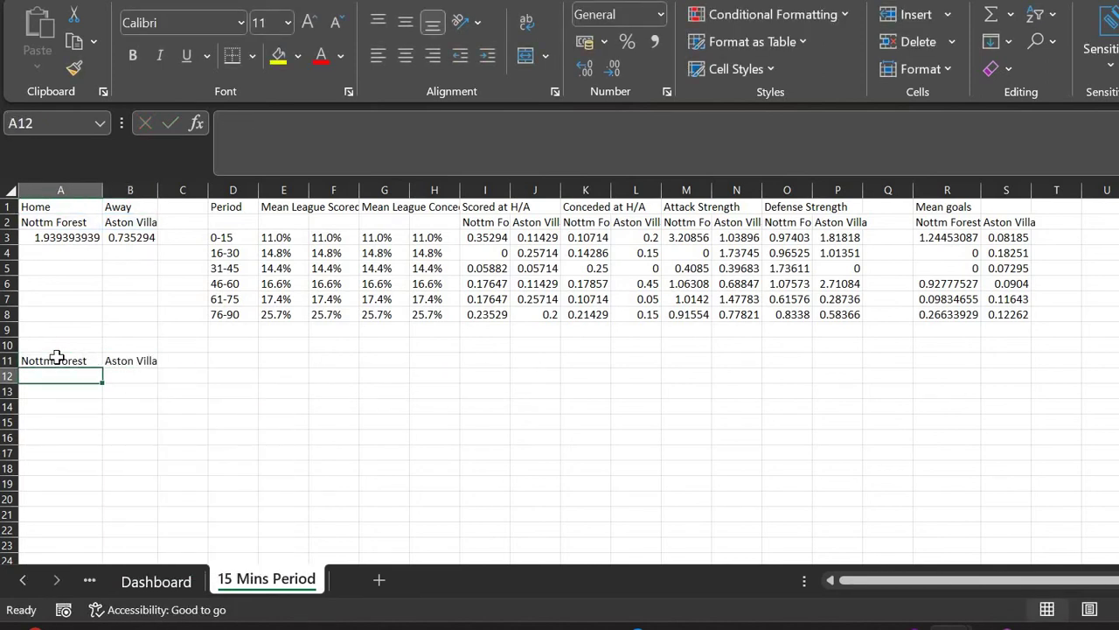
key("alt+Tab")
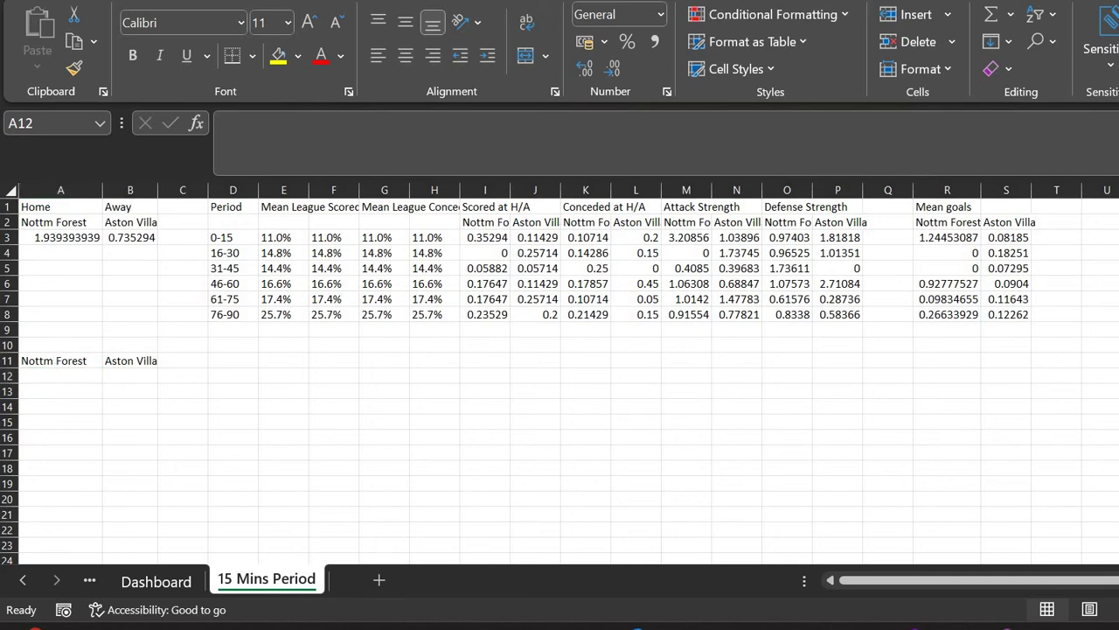
left_click(150, 360)
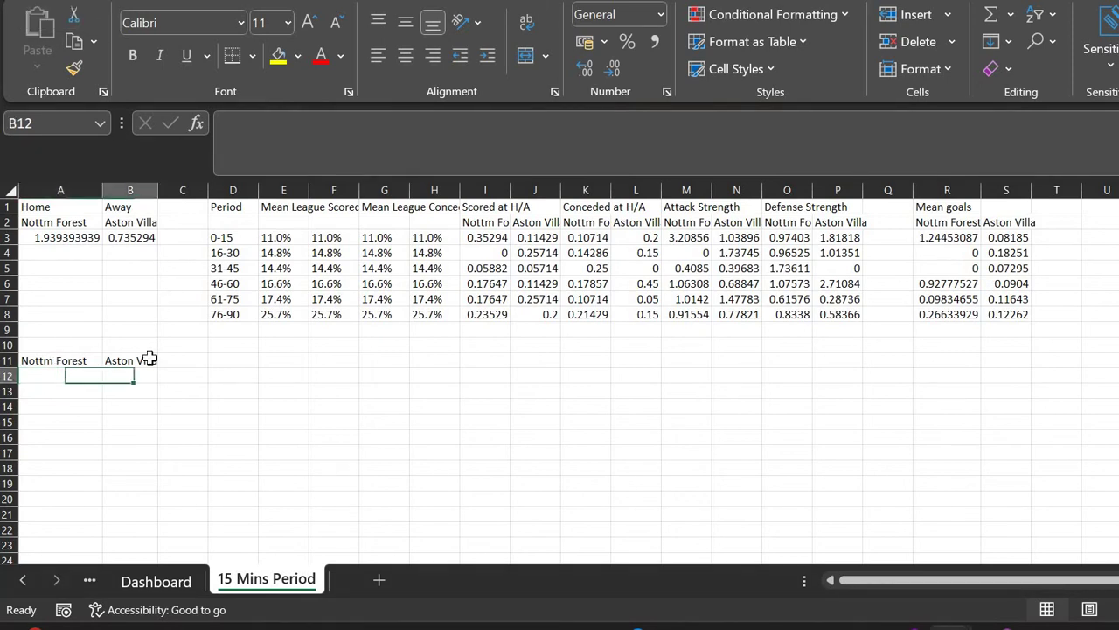
key("Delete")
Enter the column headers Goals in A12 and Probability in B12 under the home team's name
key("Left")
key("Down")
type("Goals")
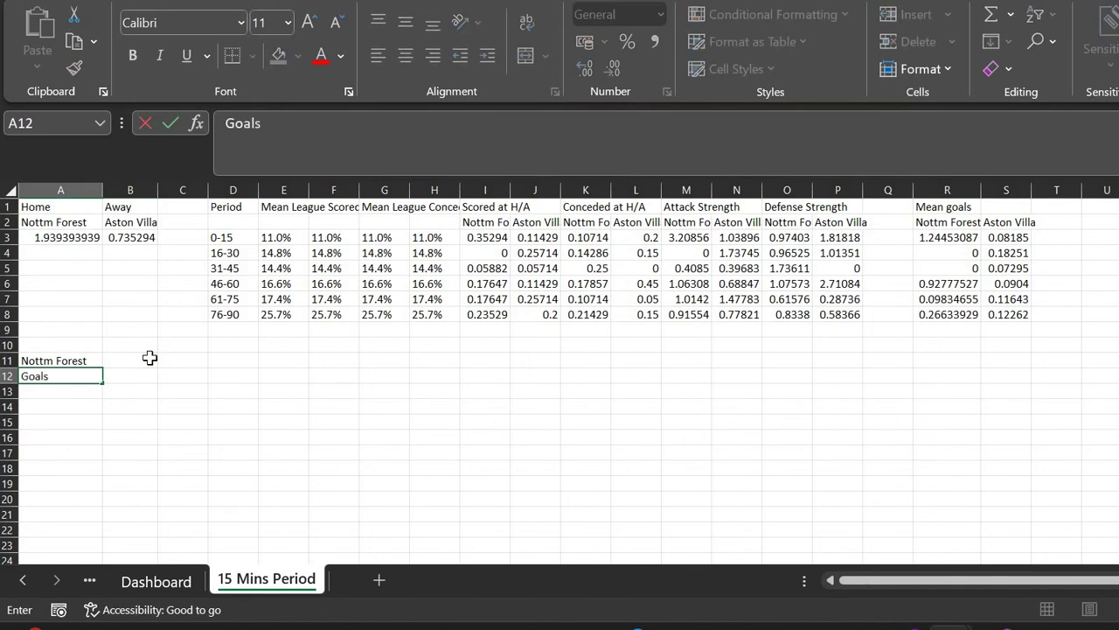
key("Tab")
type("Prob")
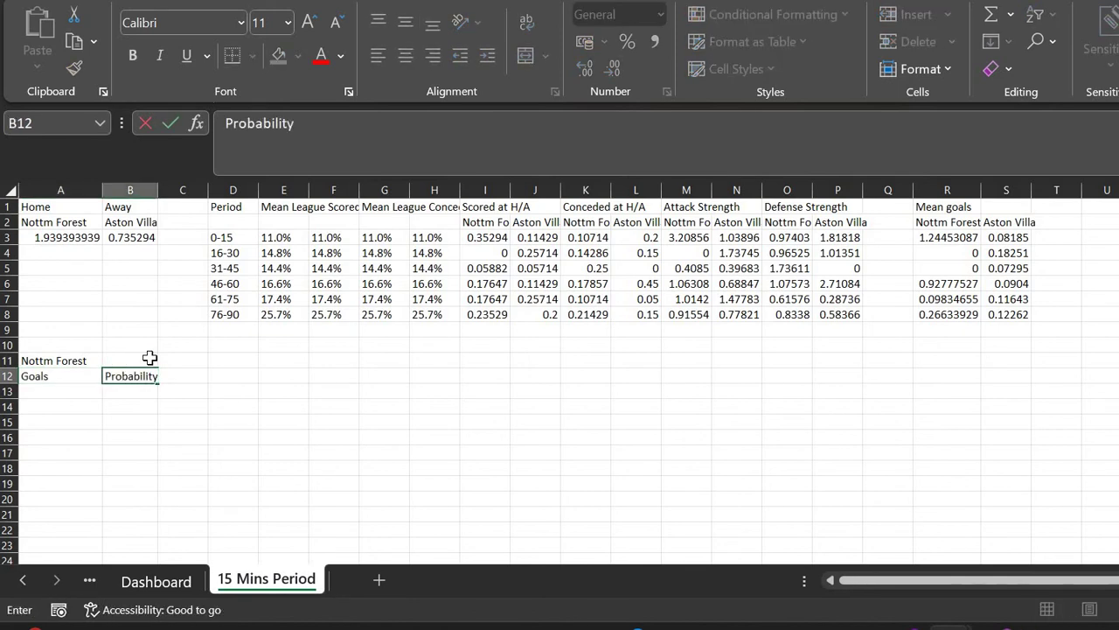
type("ability")
key("Tab")
key("Up")
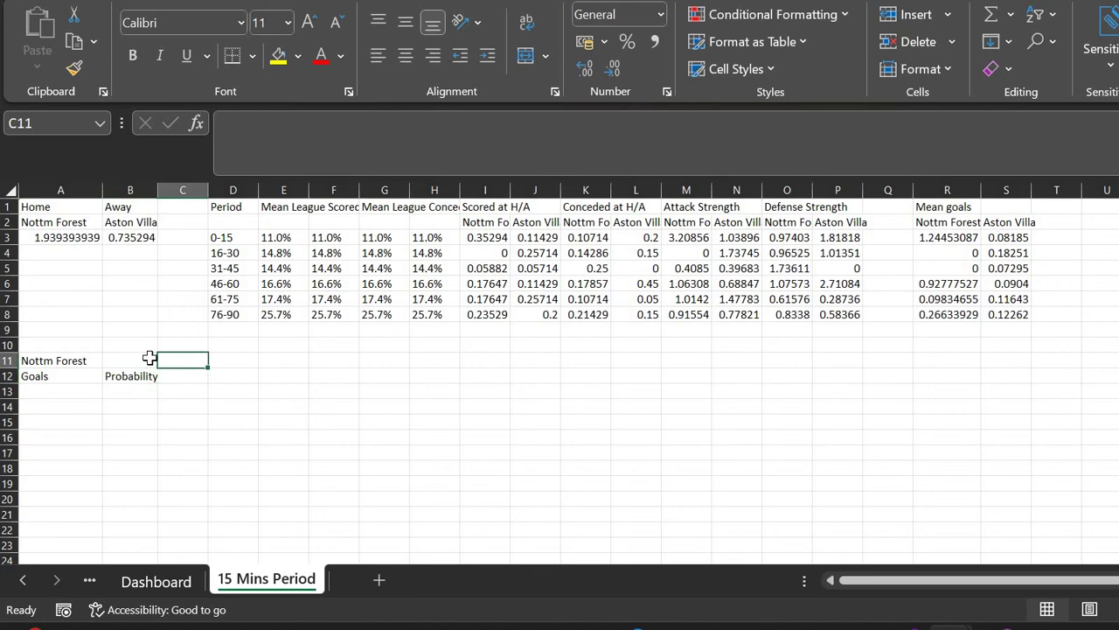
type("Pe")
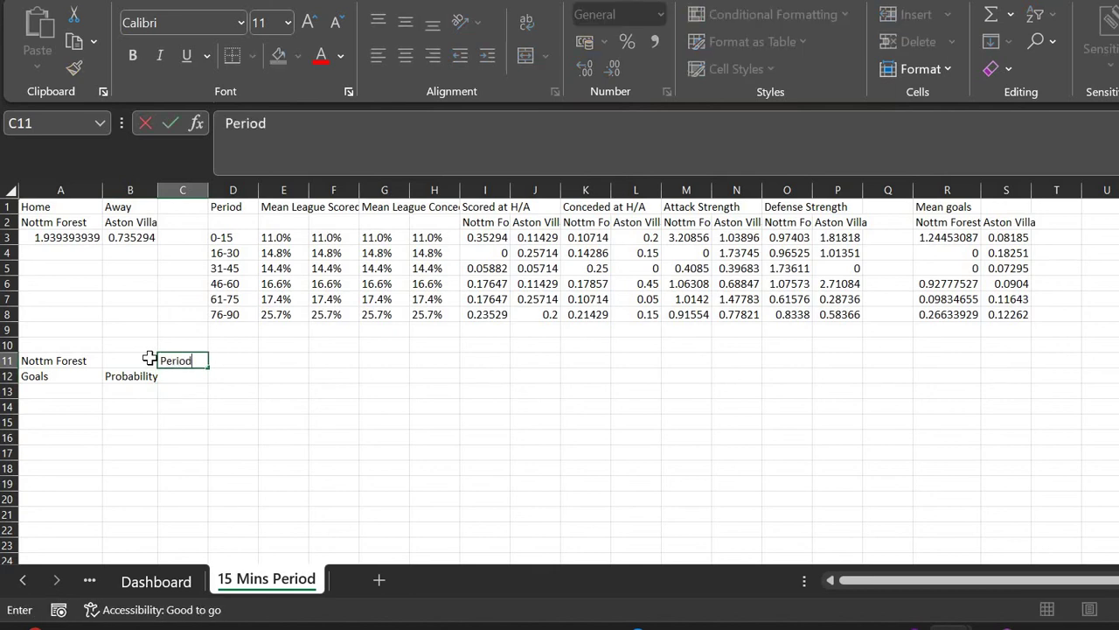
type("riod")
key("BackSpace")
key("BackSpace")
key("BackSpace")
key("Return")
Add the column header Period in C12 beside the Probability header
type("p")
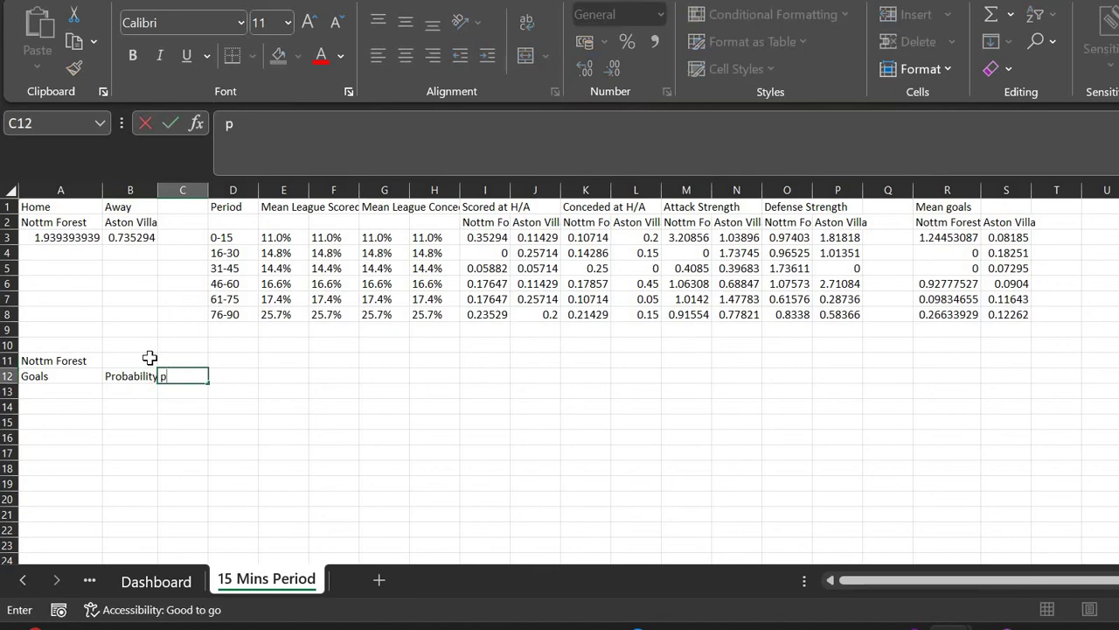
type("weriod")
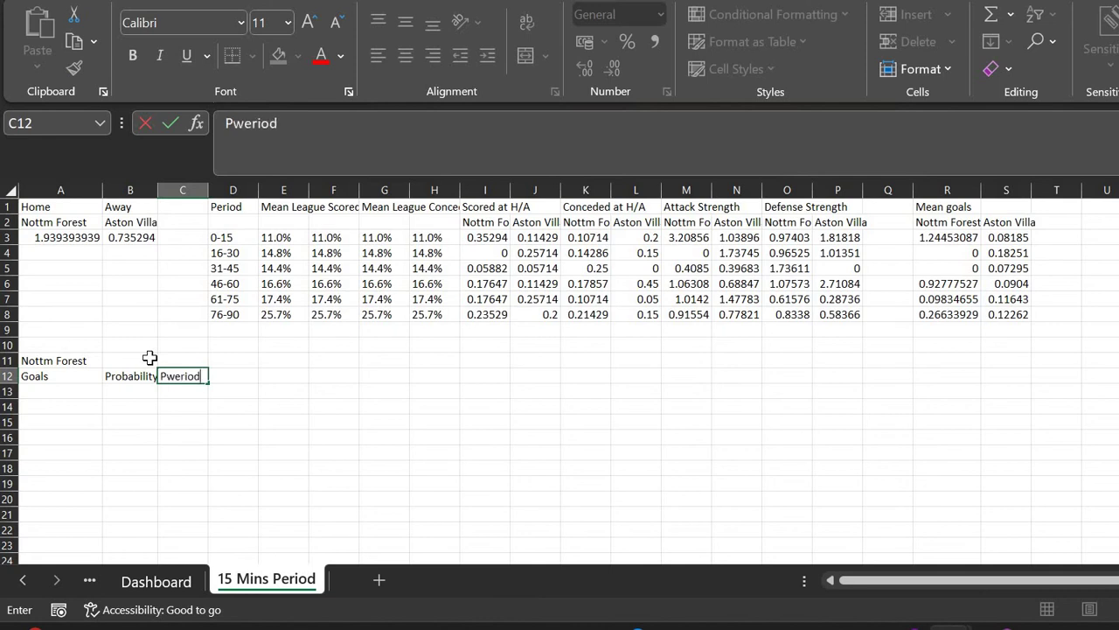
type("erio")
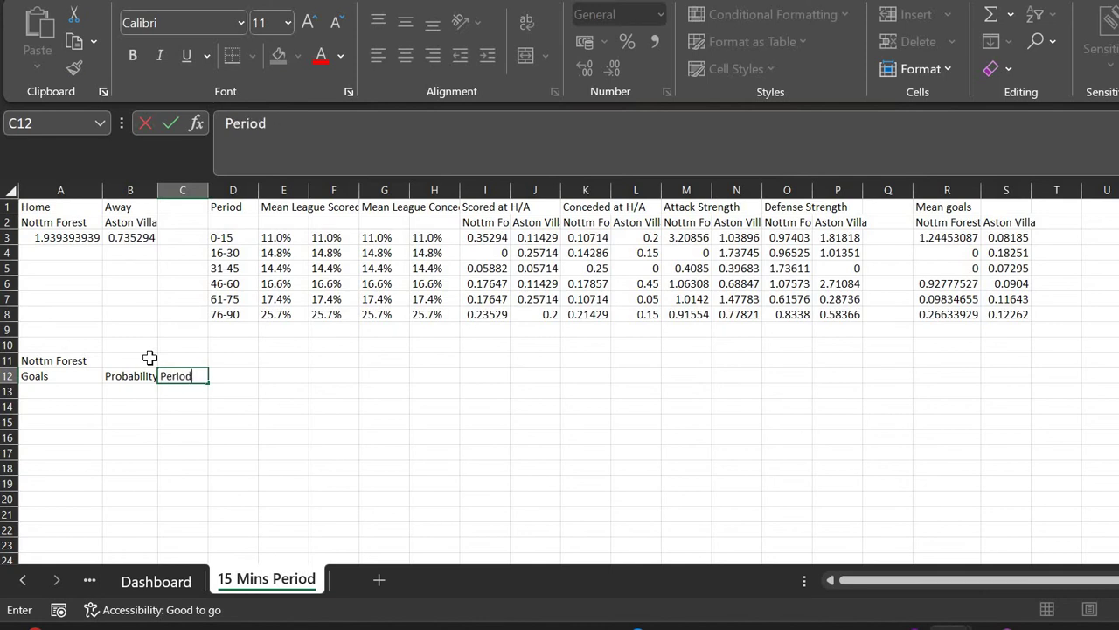
key("Return")
Copy the Goals and Probability headers from A12:B12 to D12:E12 for the away team's table
key("Left")
key("Up")
key("shift+Left")
key("ctrl+c")
key("Right")
key("Right")
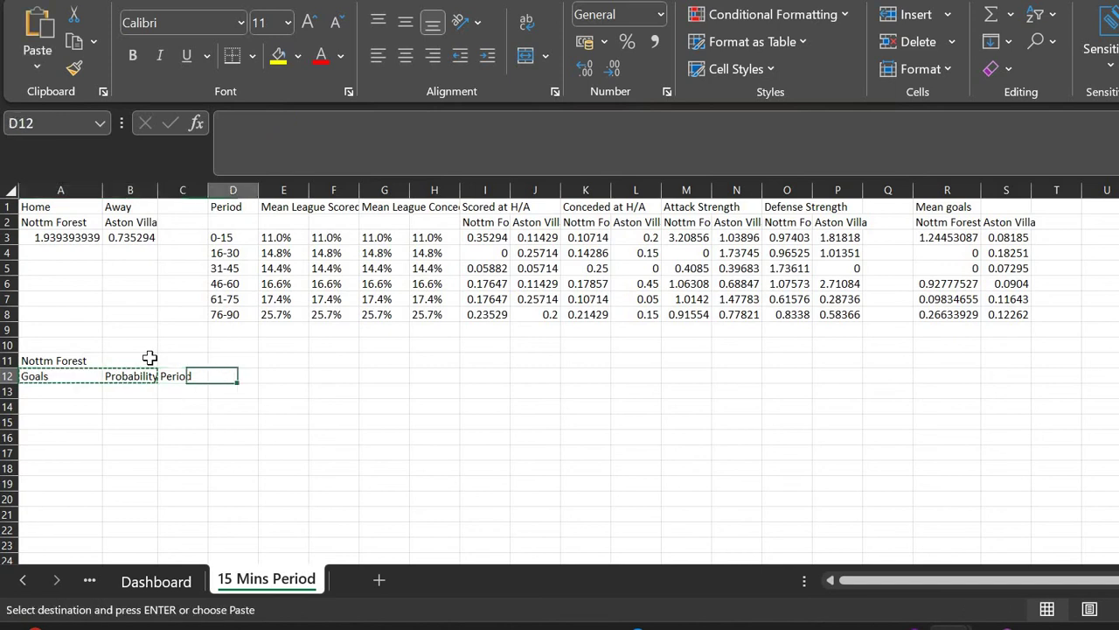
key("ctrl+v")
Show the away team's name in D11 with the formula =B2
key("Down")
key("Up")
key("Up")
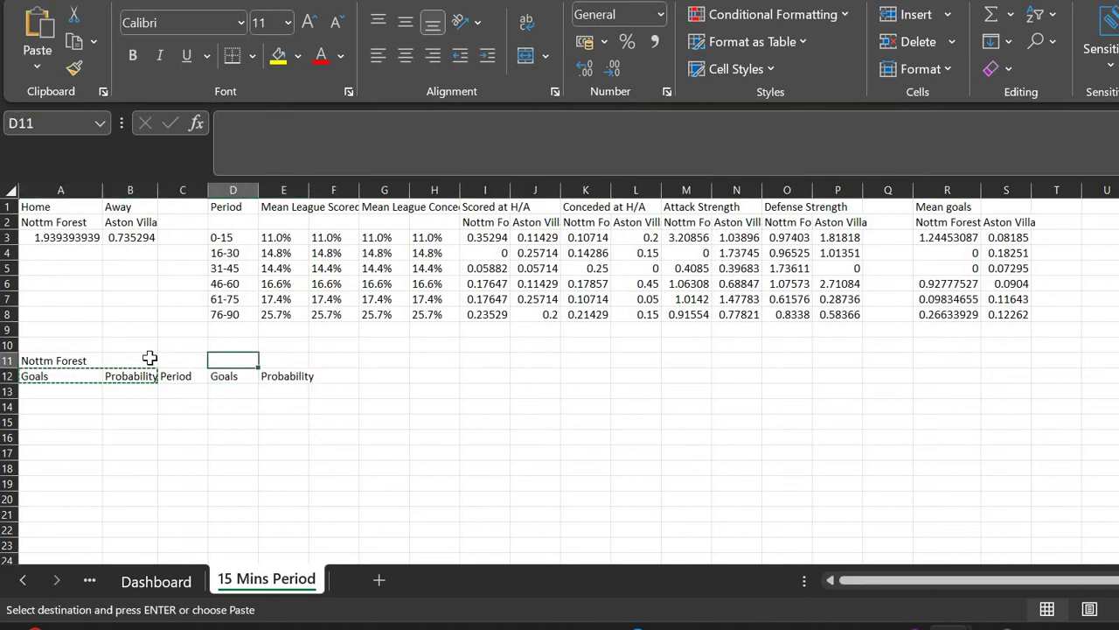
type("=b3")
key("BackSpace")
type("2")
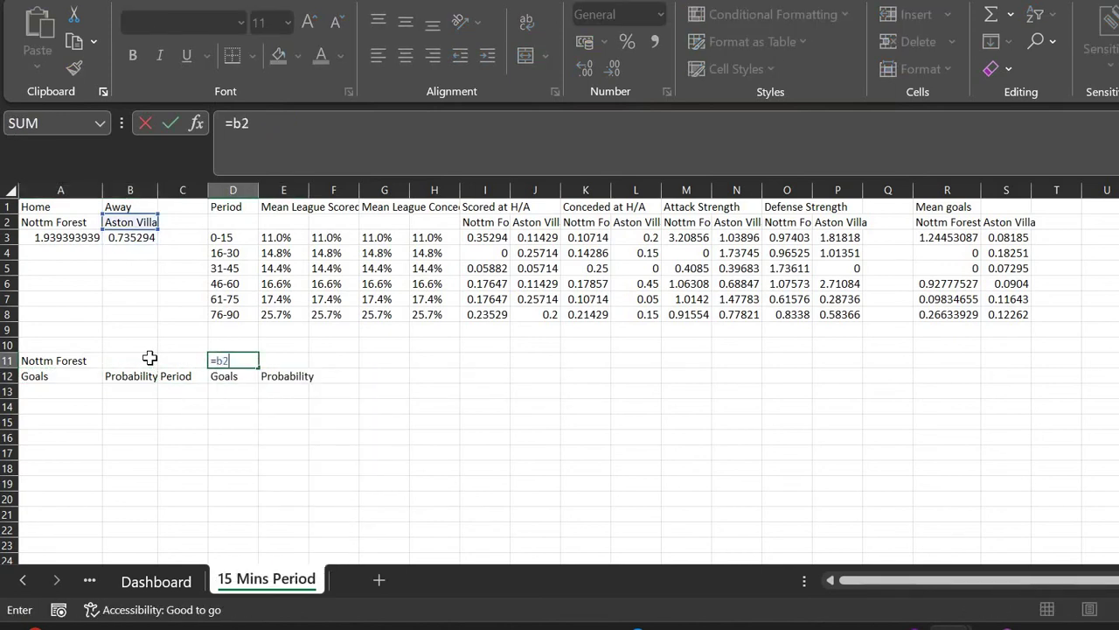
key("Return")
Enter 0 in each cell from A13 to A17 of the home team's Goals column
key("Down")
key("Down")
key("Left")
key("Left")
key("Left")
key("Up")
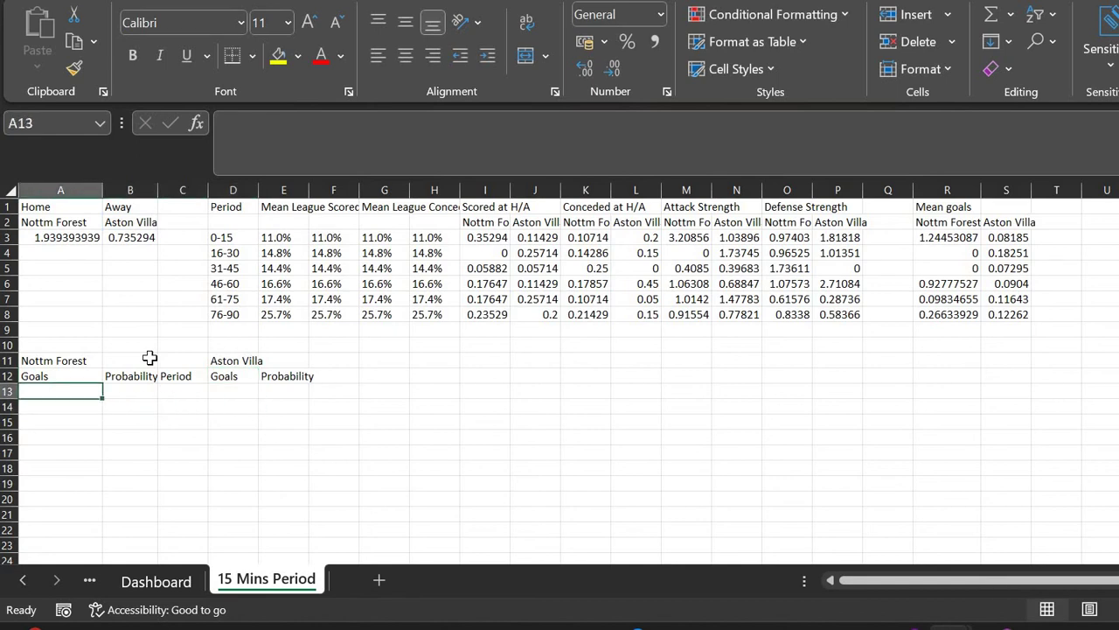
type("0 0 0")
key("Return")
type("0")
key("Return")
type("0")
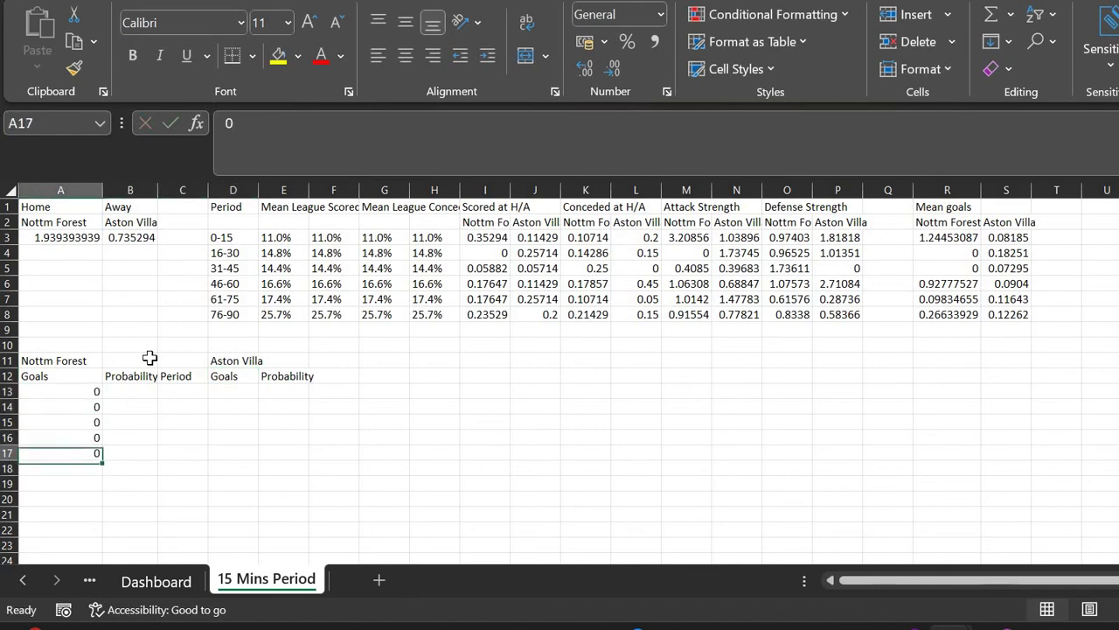
Link C13 to the first period label with =D3 and fill the formula down to C18
key("Up")
key("Up")
key("Right")
key("Right")
key("Up")
key("Up")
type("=")
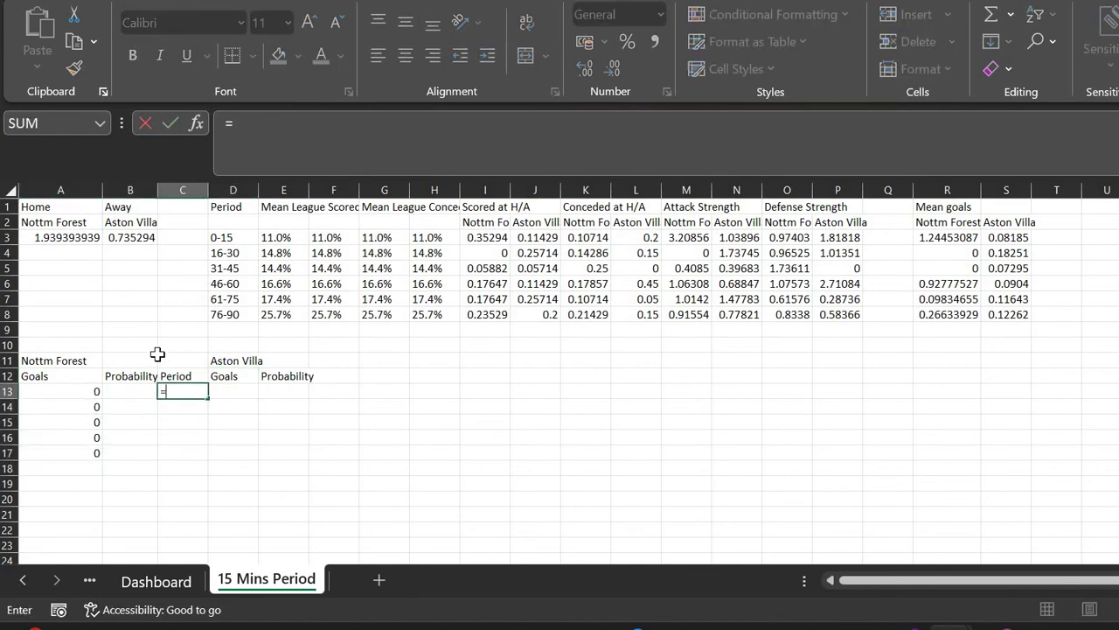
left_click(223, 240)
key("Return")
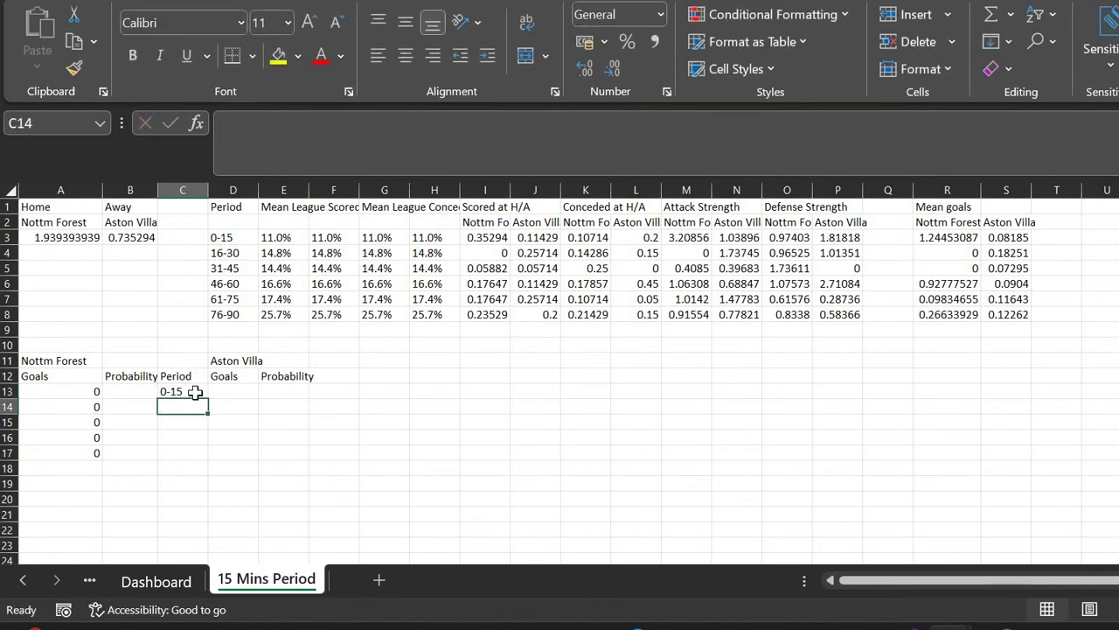
left_click(206, 394)
left_click_drag(208, 399, 215, 473)
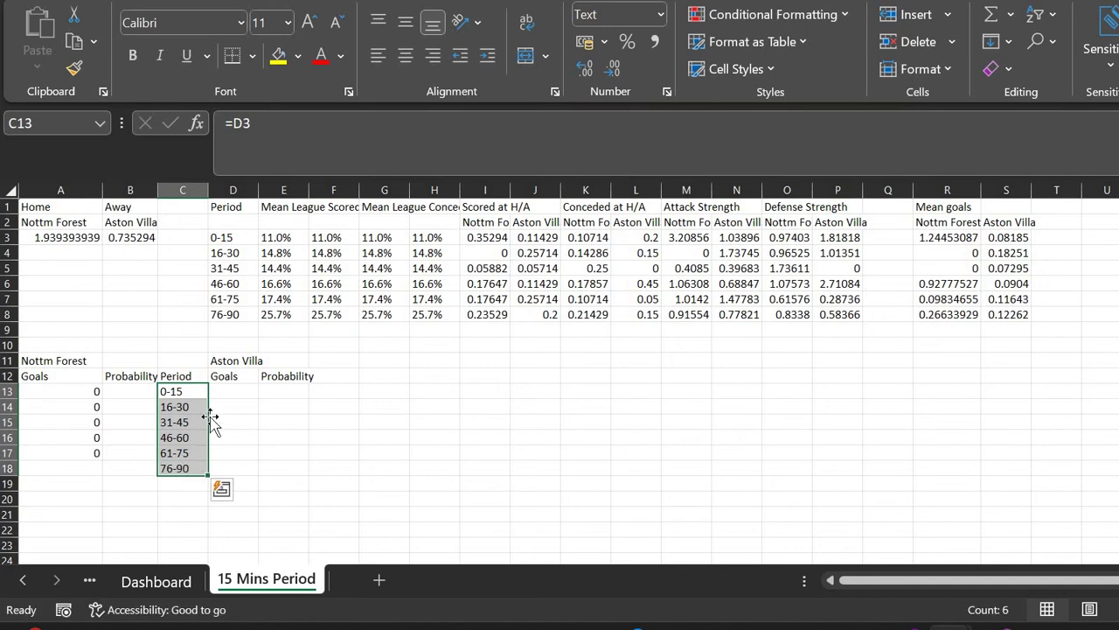
left_click(222, 394)
left_click(187, 394)
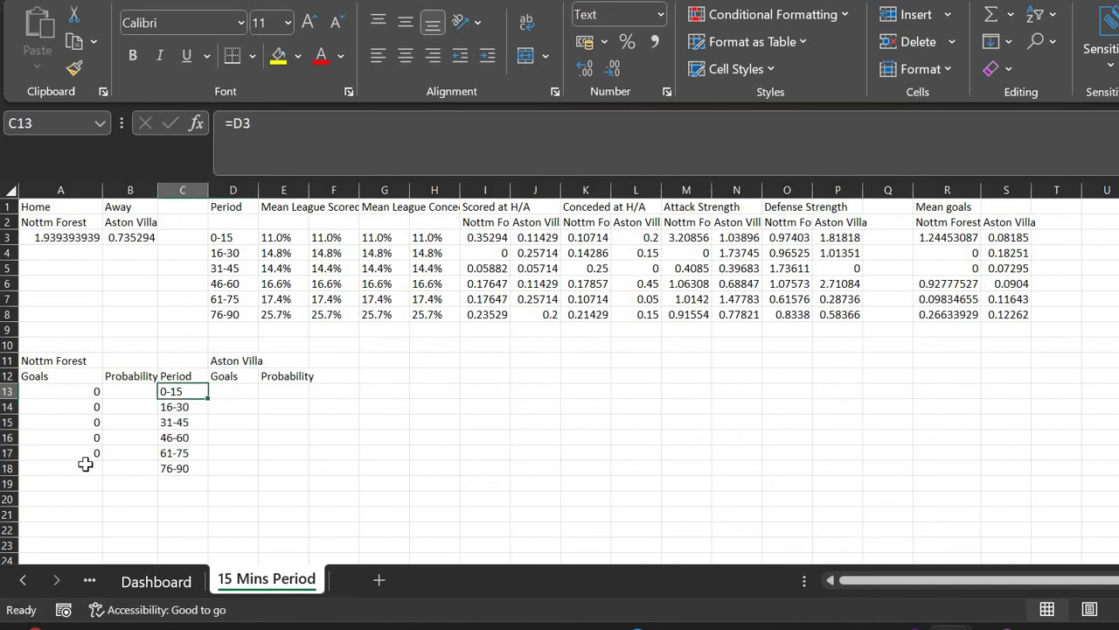
Enter 0 in A18 and copy the home goals in A13:A18 to the away Goals column from D13
left_click(86, 464)
key("ctrl+v")
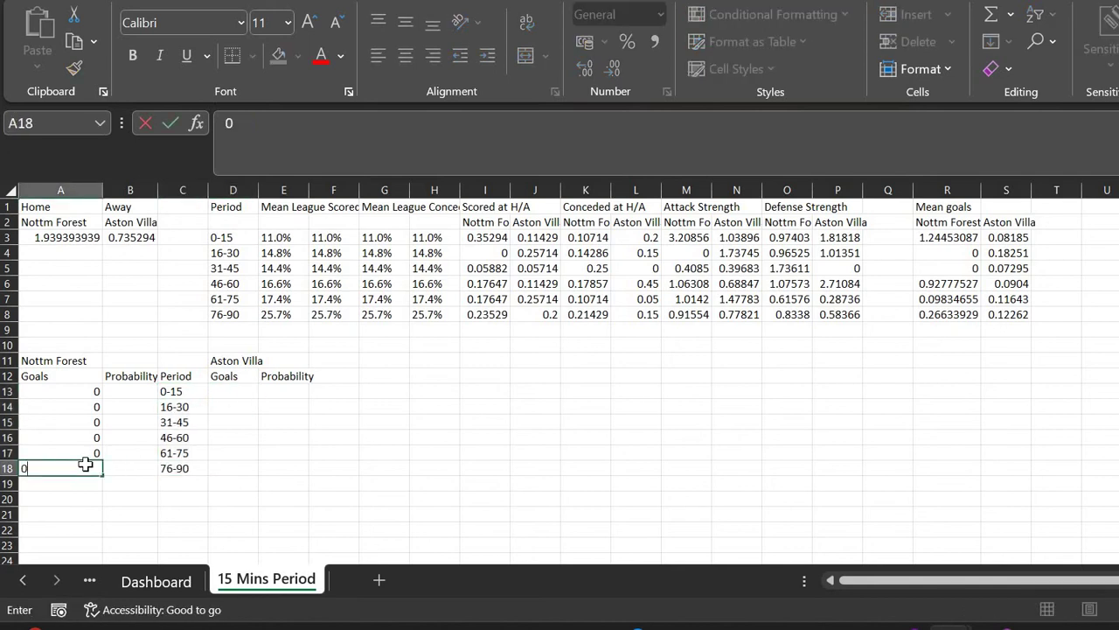
key("shift+Up")
key("shift+Up")
key("shift+Up")
key("shift+Up")
key("shift+Up")
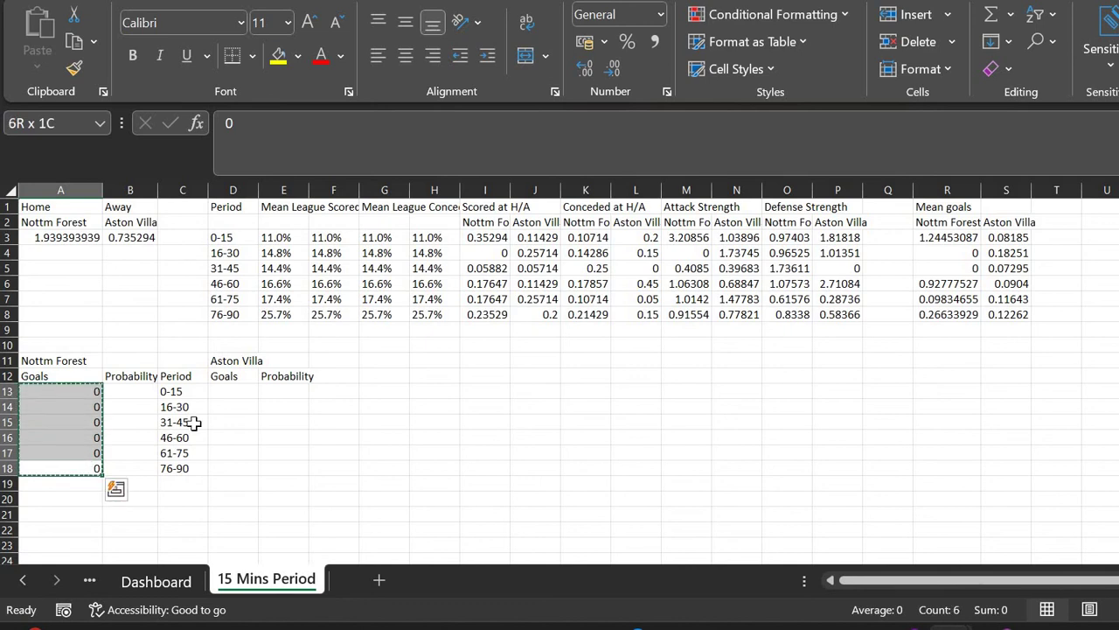
key("ctrl+c")
left_click(226, 395)
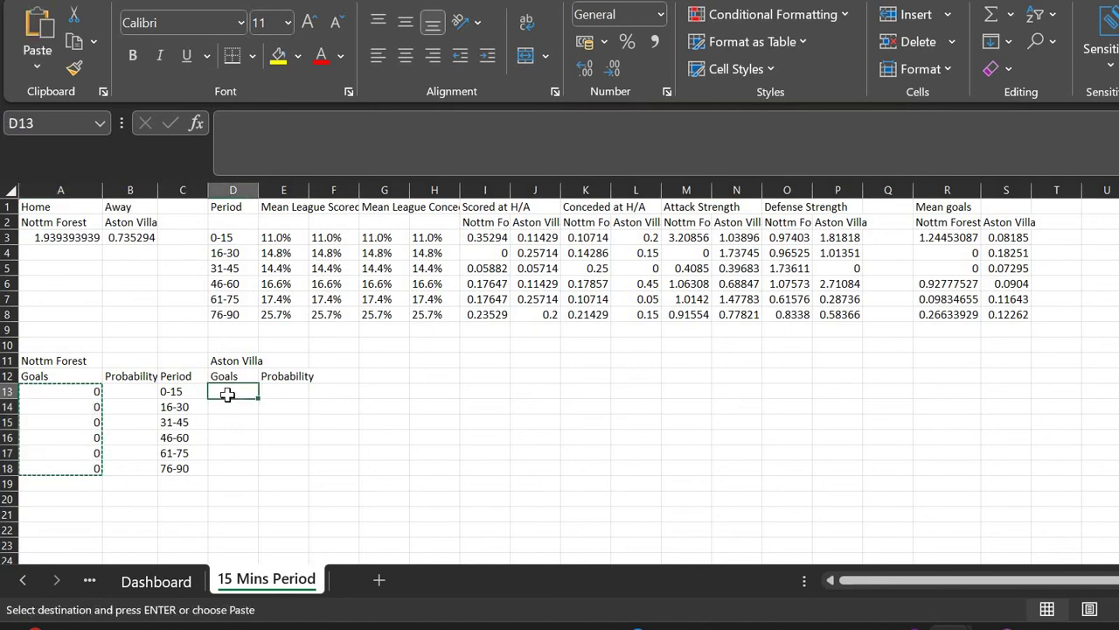
key("ctrl+v")
Calculate the home team's 0-15 goal probability in B13 with =POISSON.DIST(A13,R3,FALSE)
left_click(132, 392)
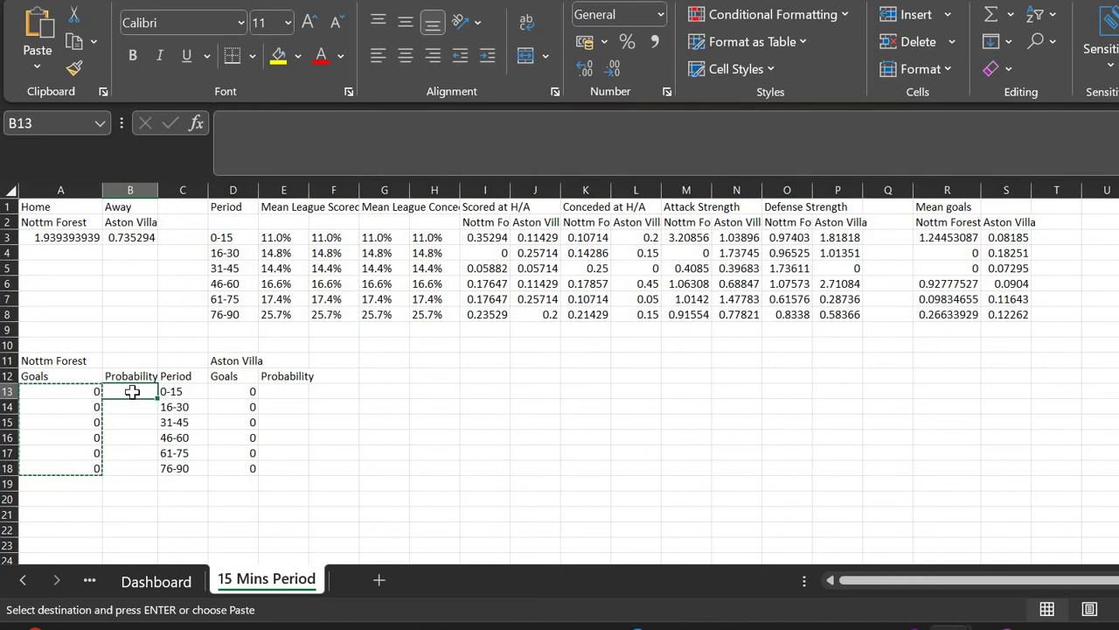
key("Escape")
type("=pois")
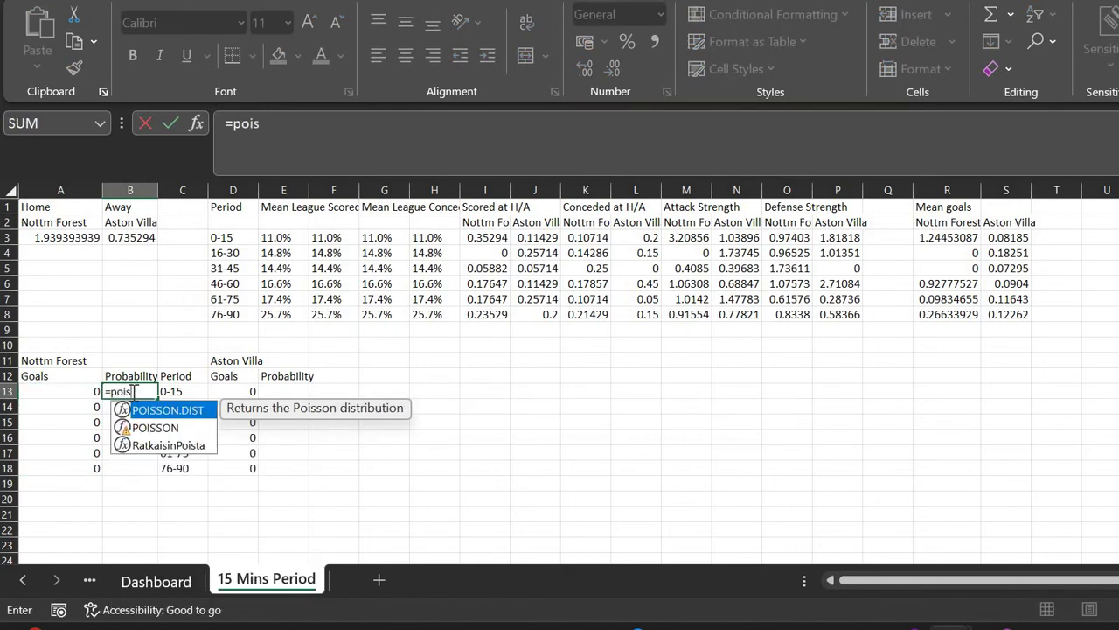
key("Tab")
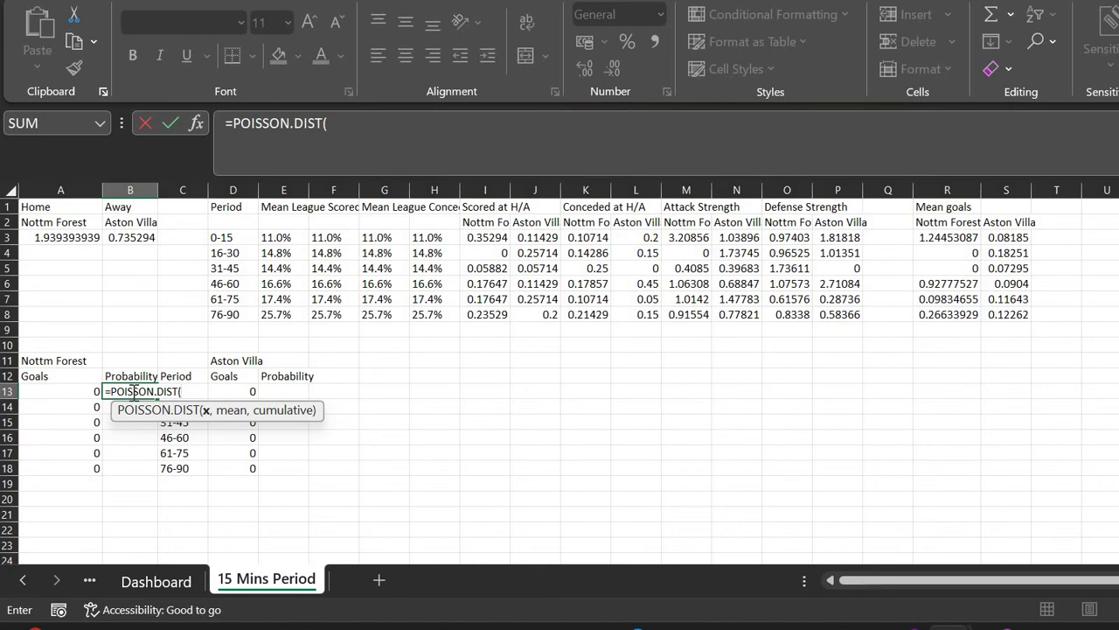
key("Left")
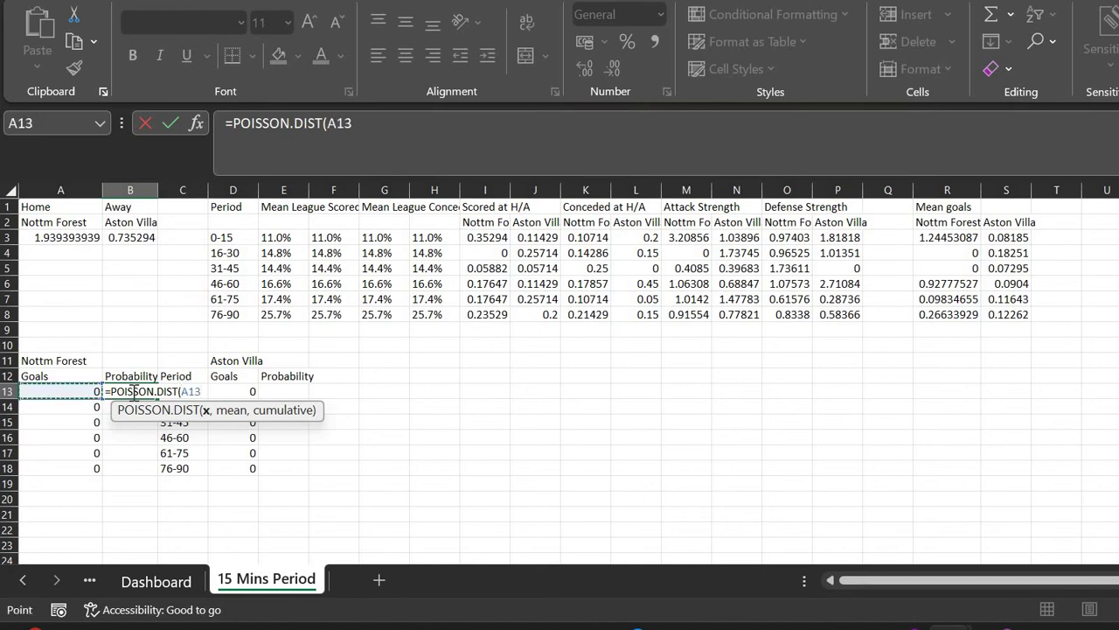
type(",")
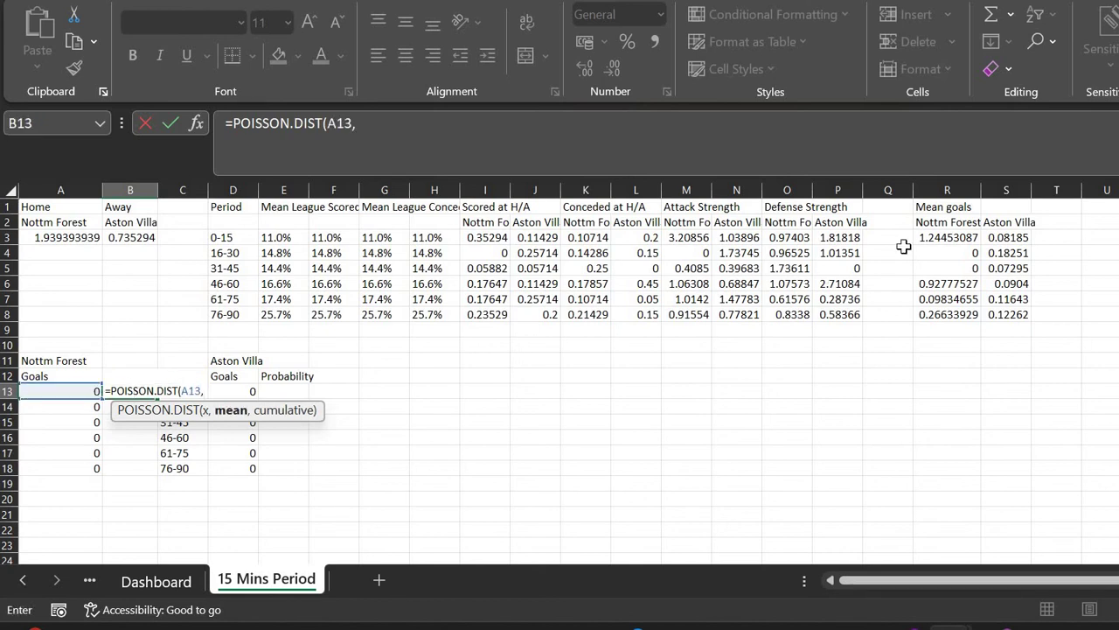
left_click(949, 240)
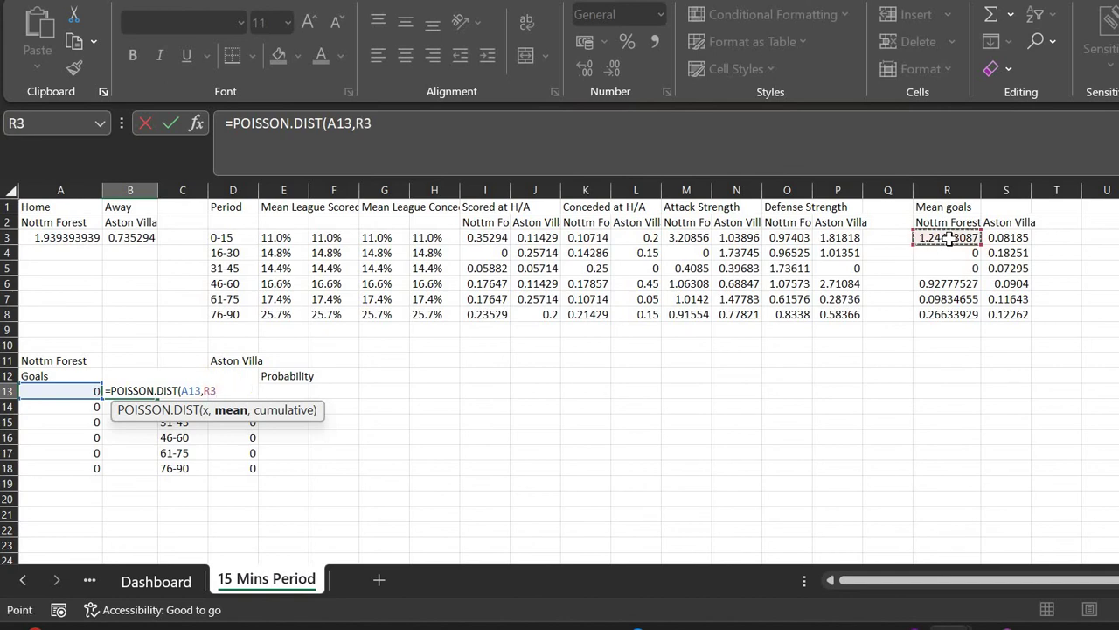
type(",FALSE")
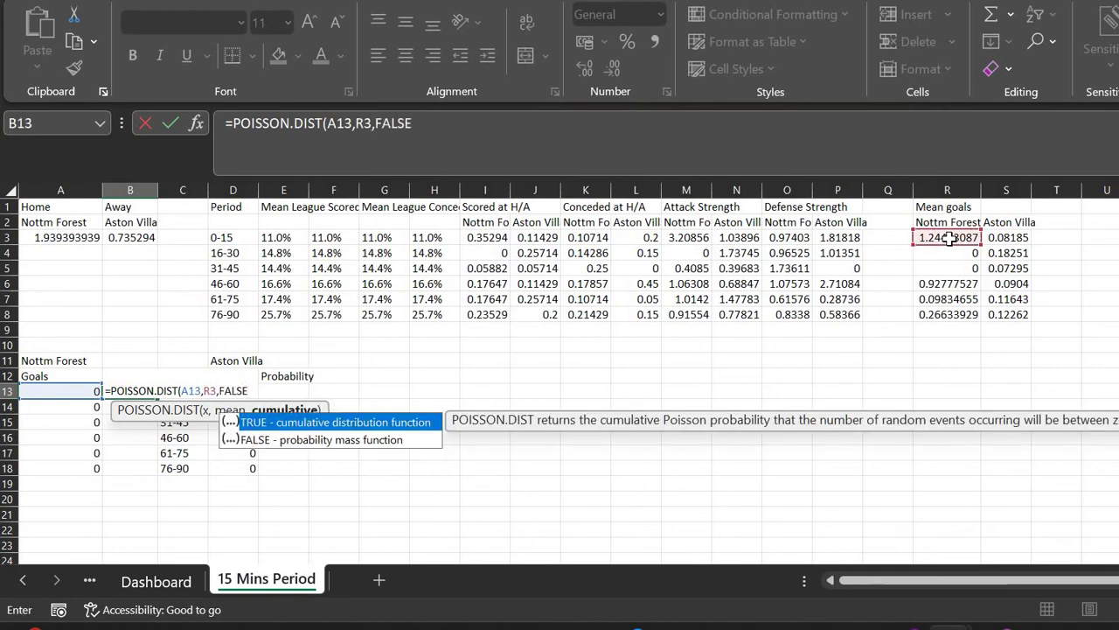
type(")")
key("Return")
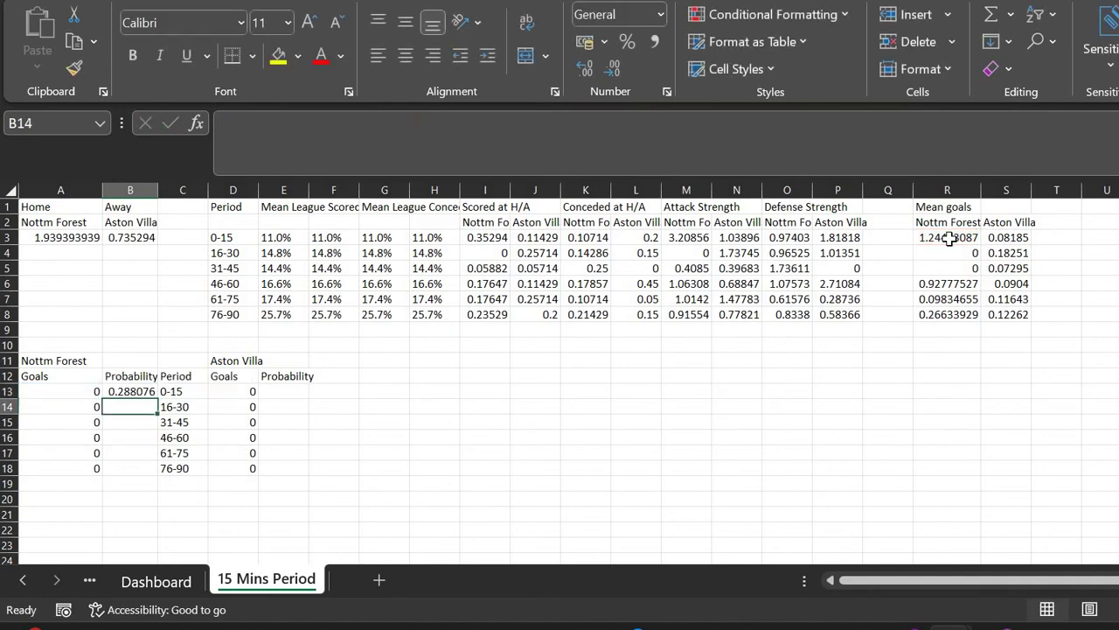
Fill the home team's Poisson probability formula from B13 down to B18
left_click(153, 396)
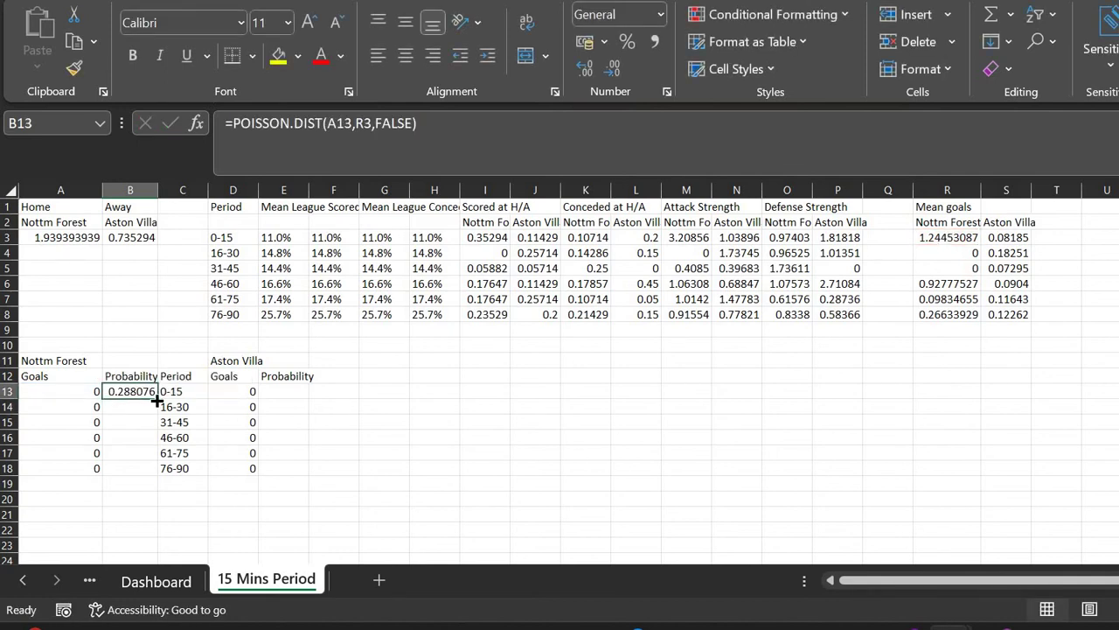
left_click(370, 153)
key("Escape")
left_click_drag(152, 458, 88, 469)
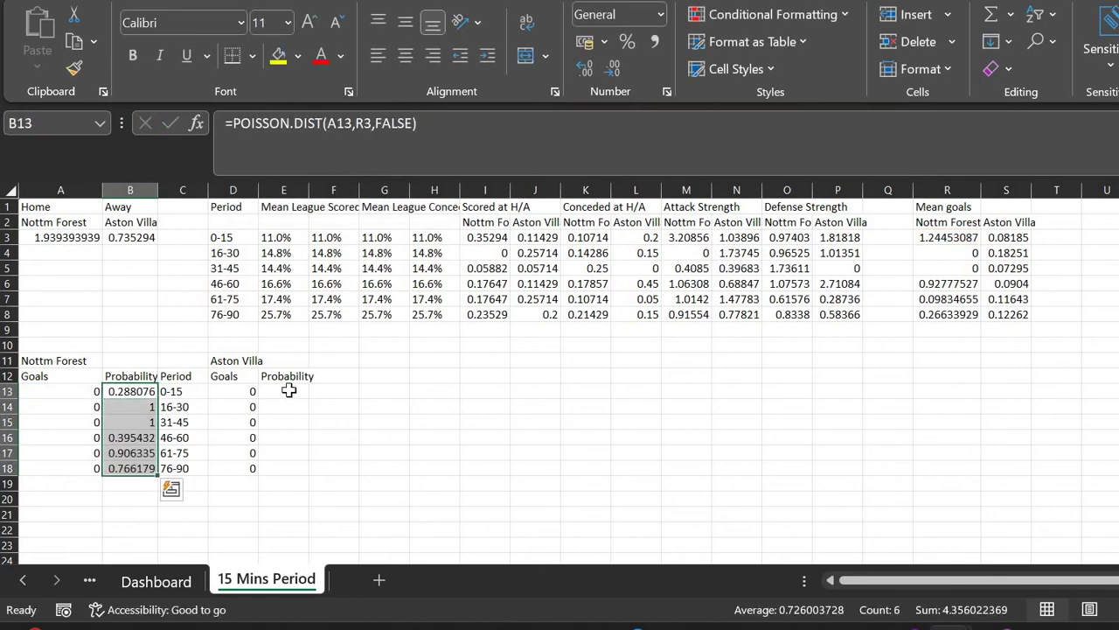
Calculate the away team's 0-15 goal probability in E13 with =POISSON.DIST(D13,S3,FALSE) and fill the formula down to E18
left_click(289, 391)
type("=")
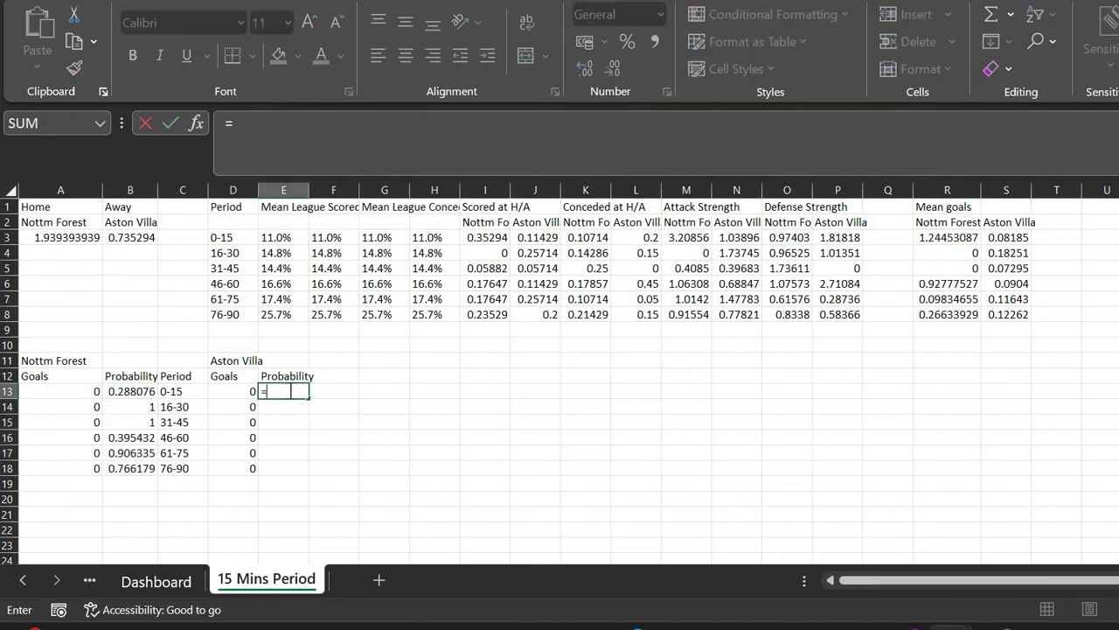
type("POISSON.DIST(")
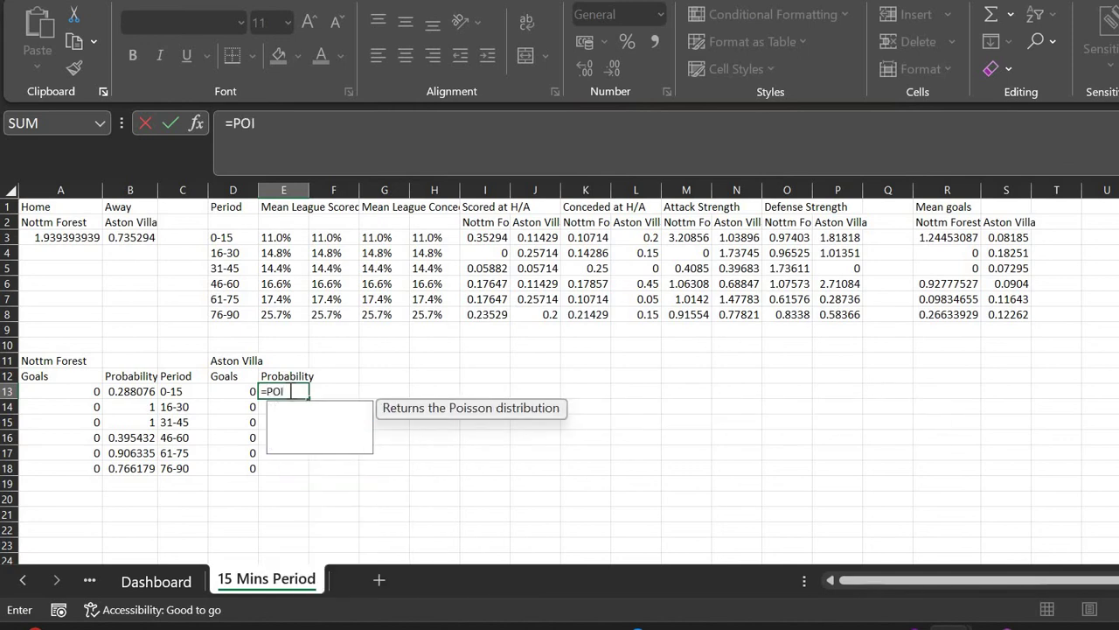
left_click(243, 391)
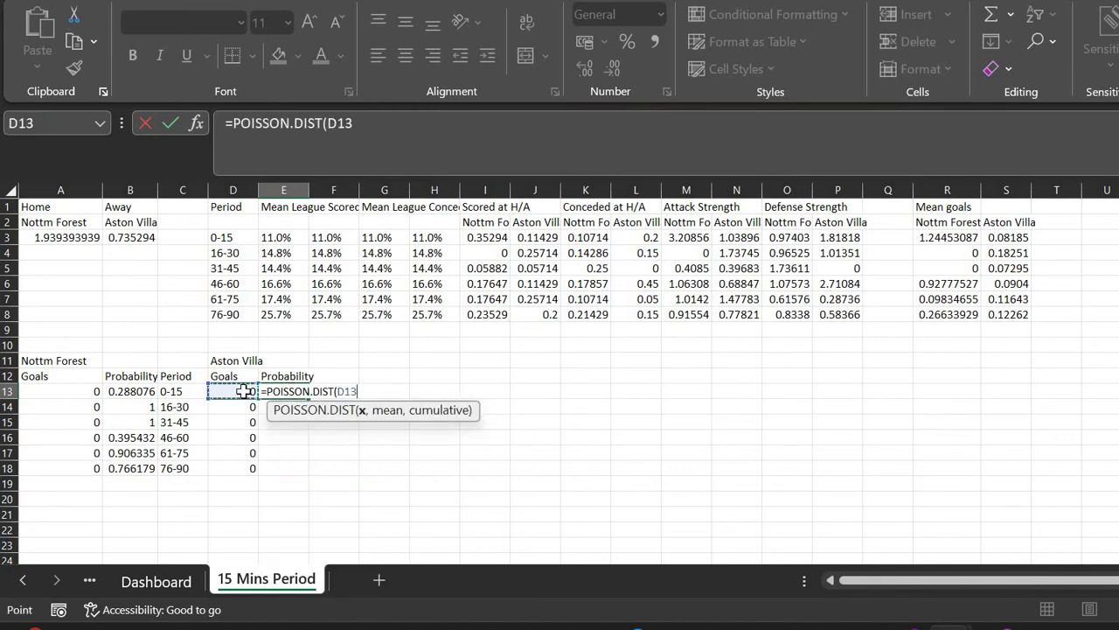
type(",")
left_click(1021, 238)
key("Return")
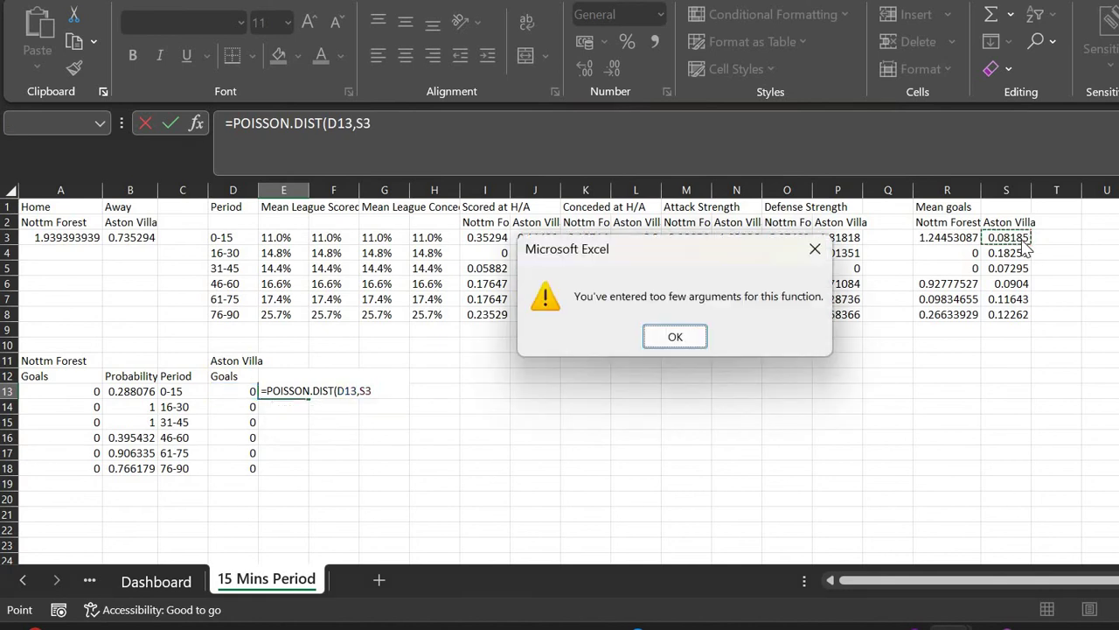
key("Return")
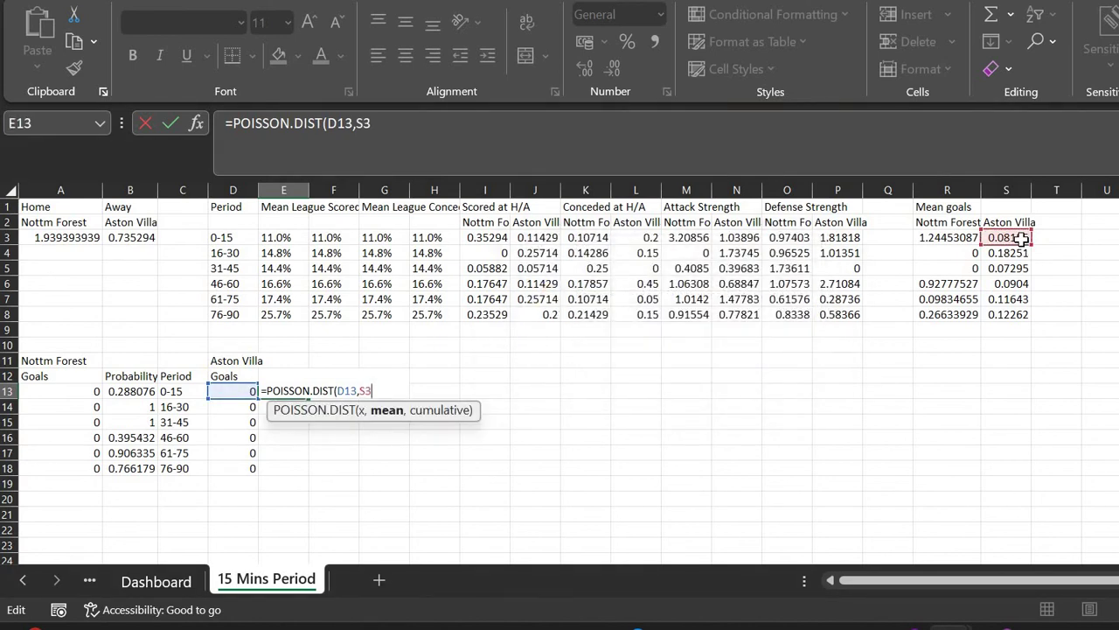
type(",FALSE")
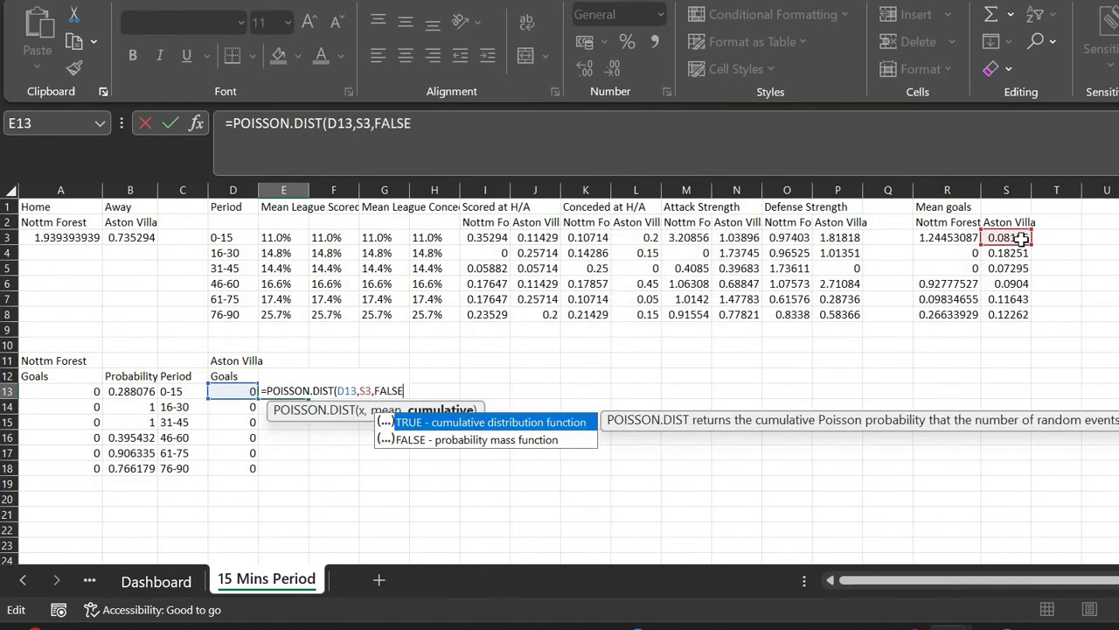
type(")")
key("ctrl+Return")
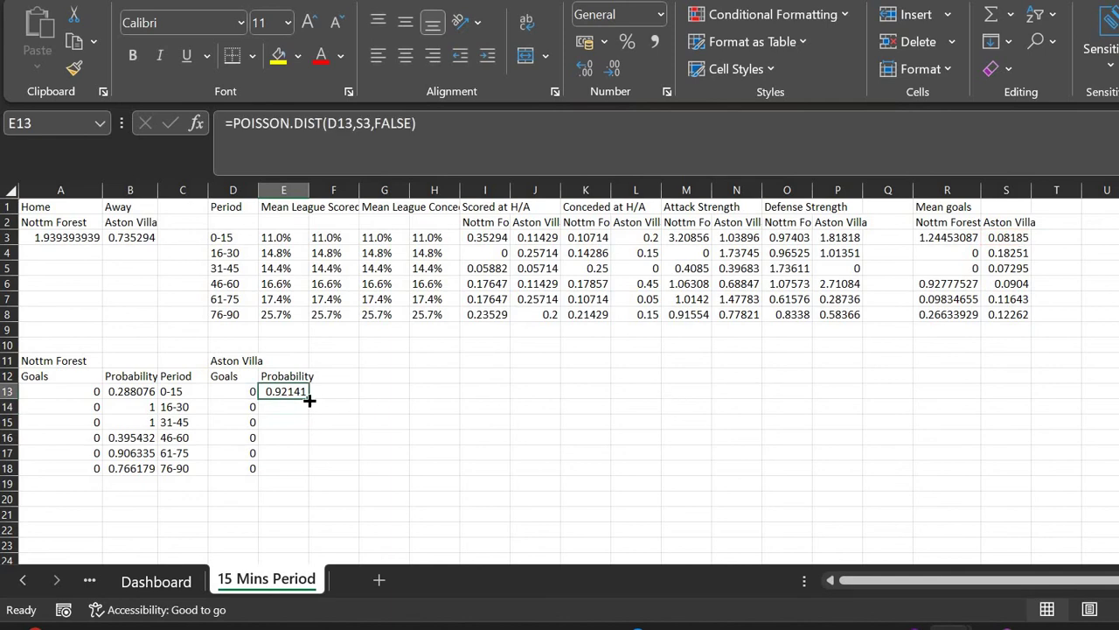
left_click_drag(309, 397, 307, 473)
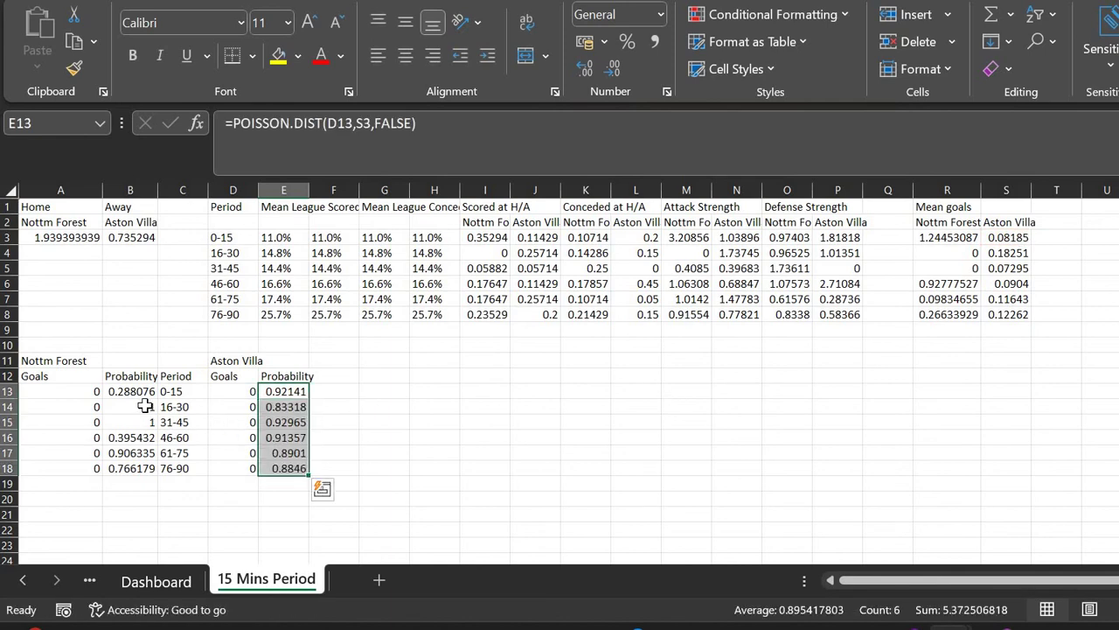
Check the home probabilities in column B against the home attack strength in M4 and the away goals conceded in L5
left_click(152, 407)
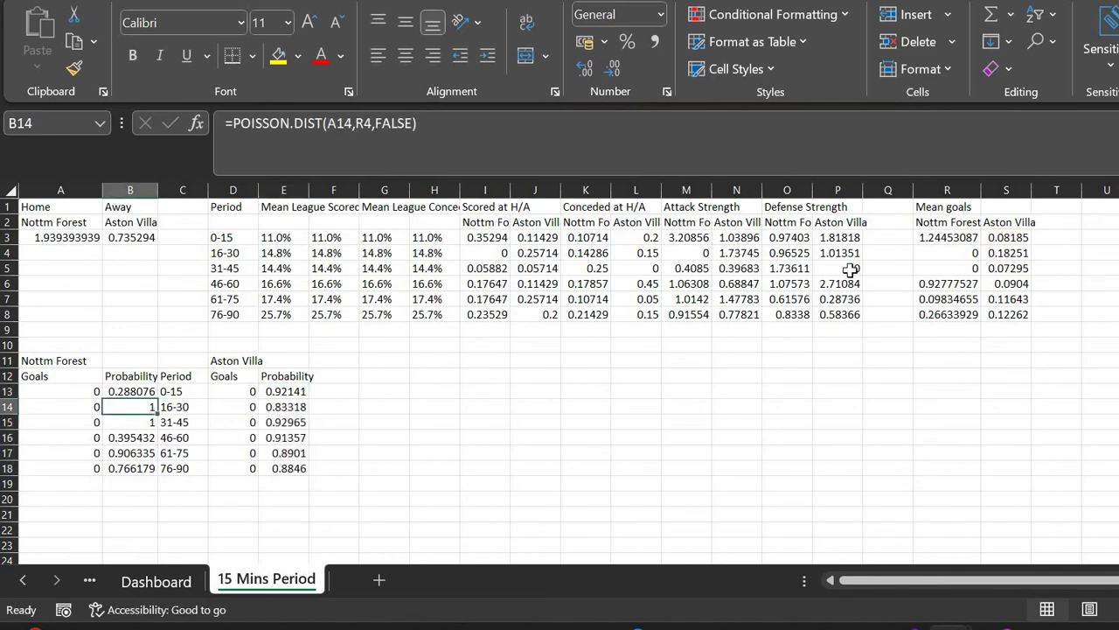
left_click(698, 253)
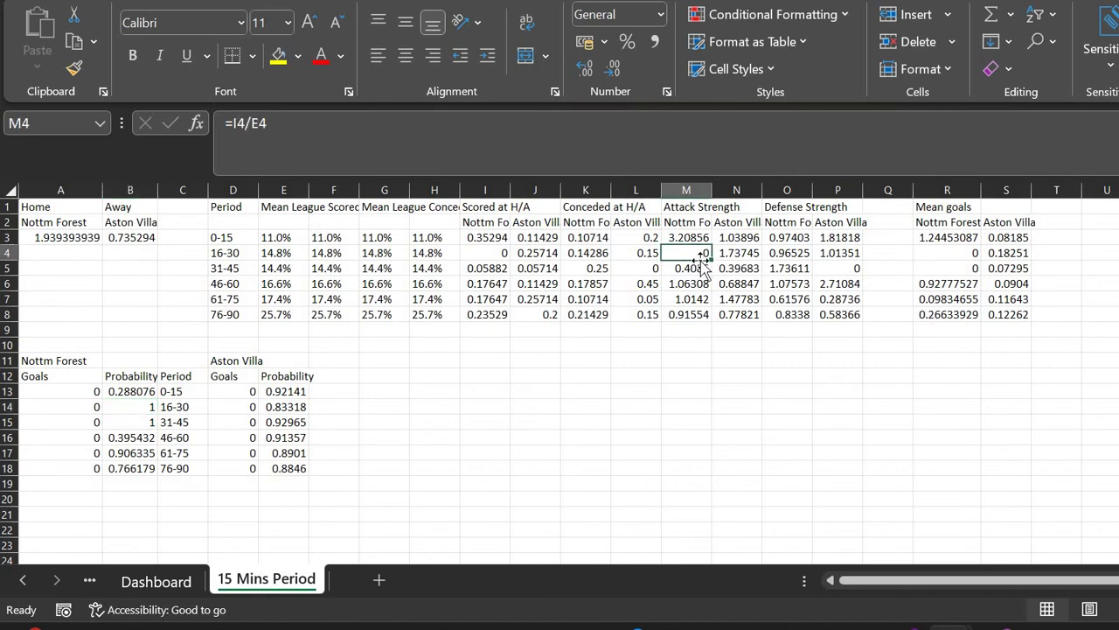
left_click(649, 271)
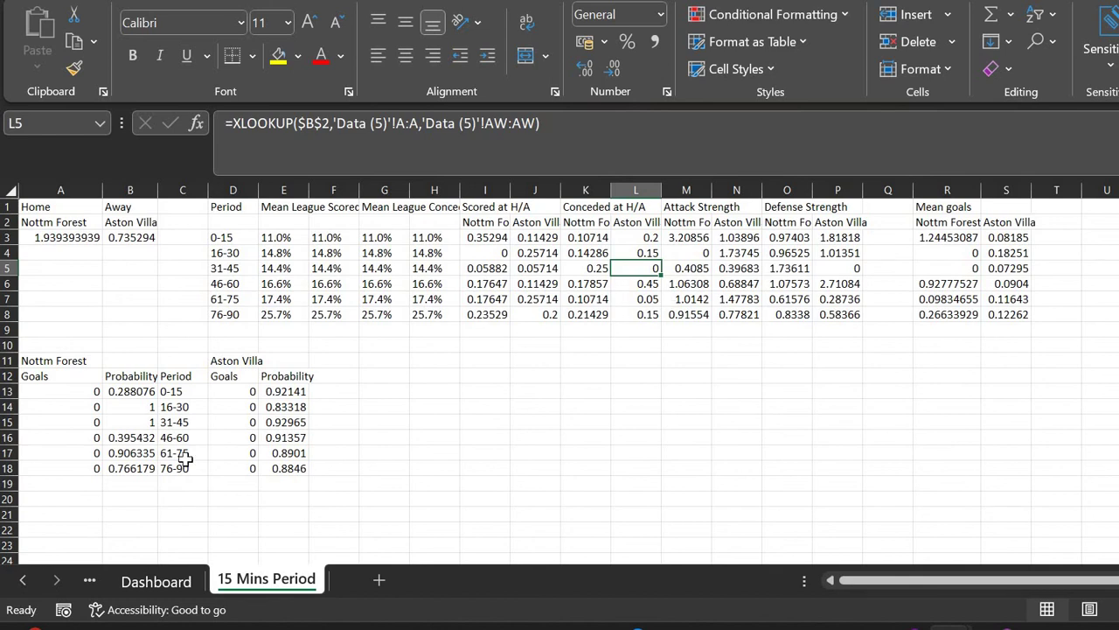
left_click(147, 452)
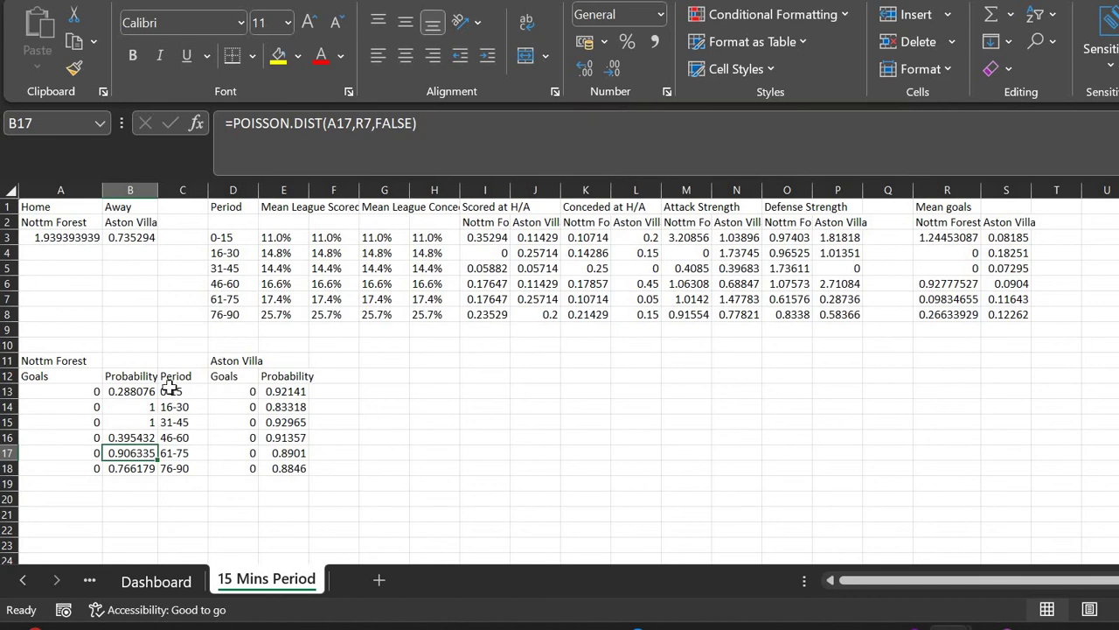
left_click(151, 391)
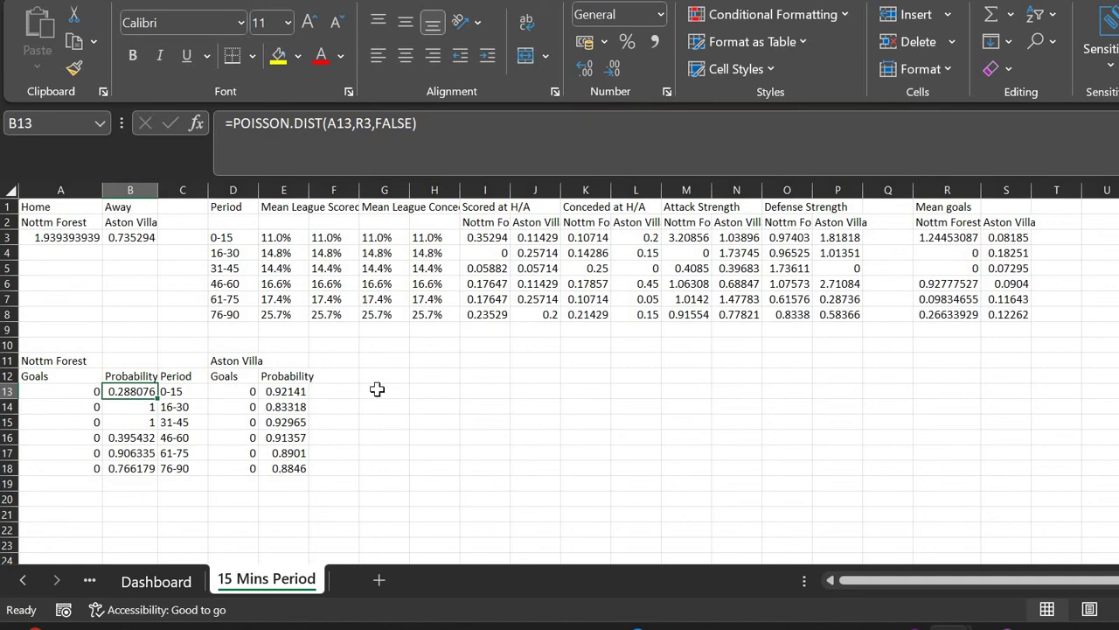
Enter the title Game in A20 below the home and away probability tables
left_click(81, 494)
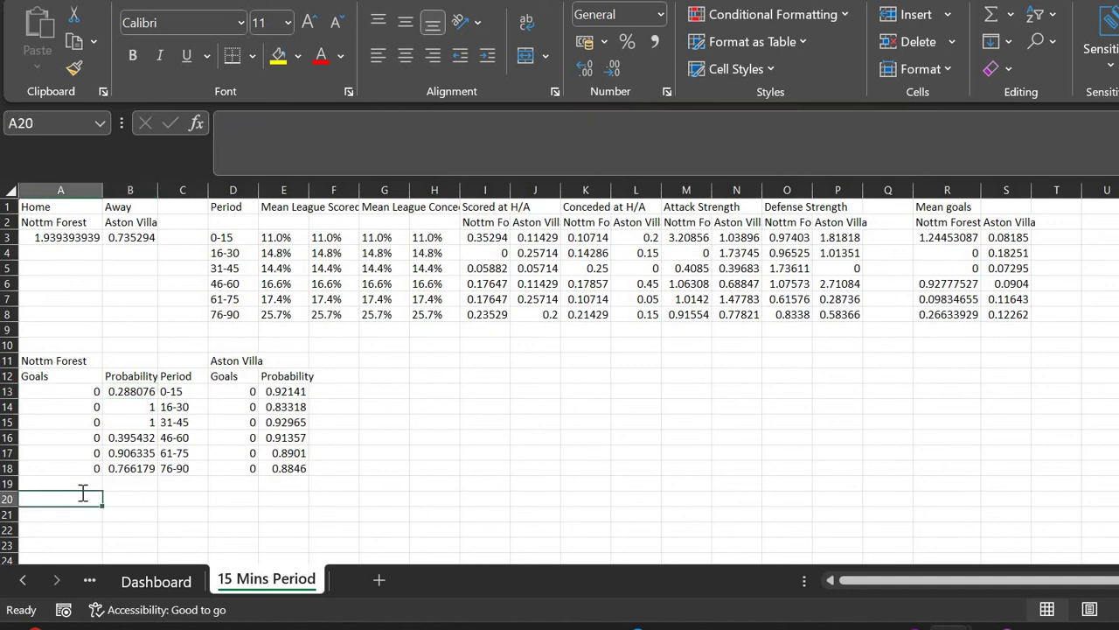
type("Whole")
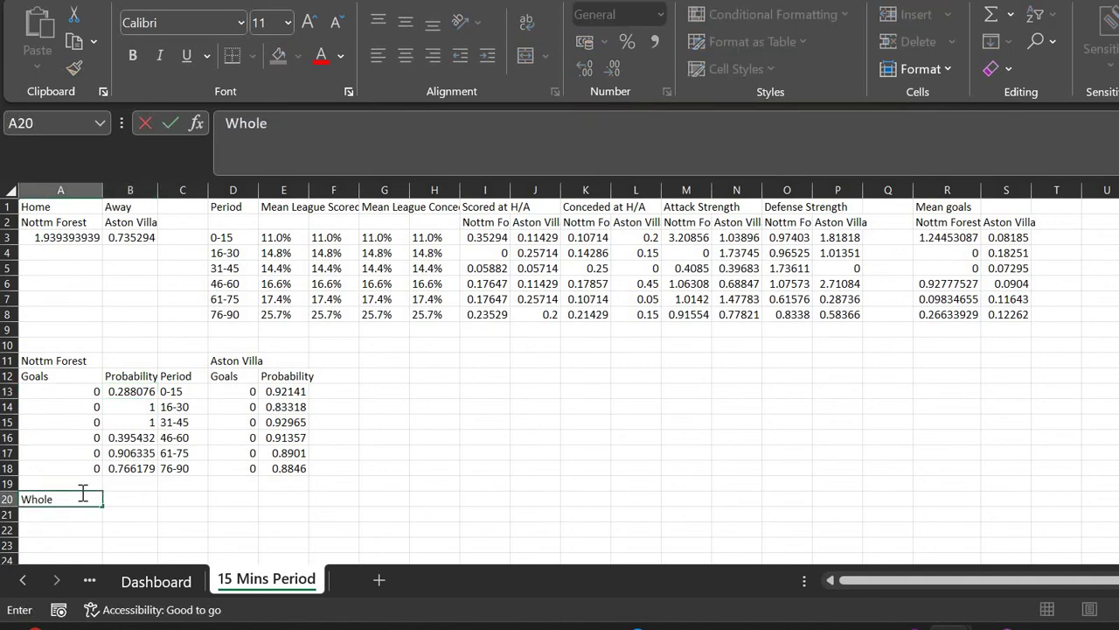
key("BackSpace")
key("BackSpace")
key("BackSpace")
key("BackSpace")
key("BackSpace")
type("Game")
key("BackSpace")
type("w")
key("BackSpace")
type("e")
key("Return")
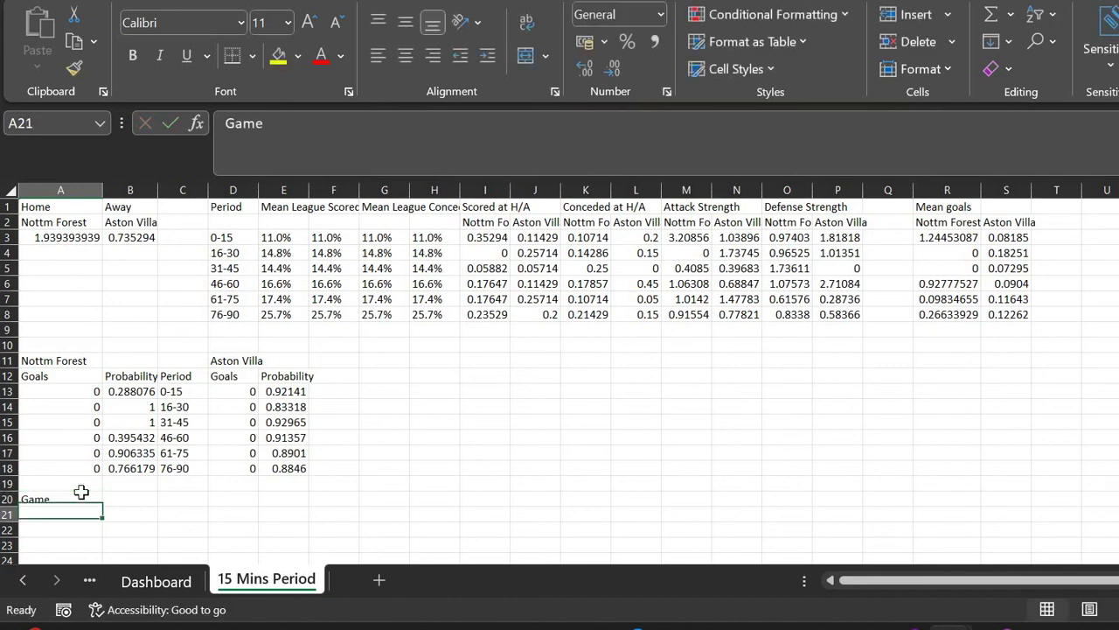
Add a Goals heading in A21 and enter 0 in each cell from A22 to A27
type("Goals")
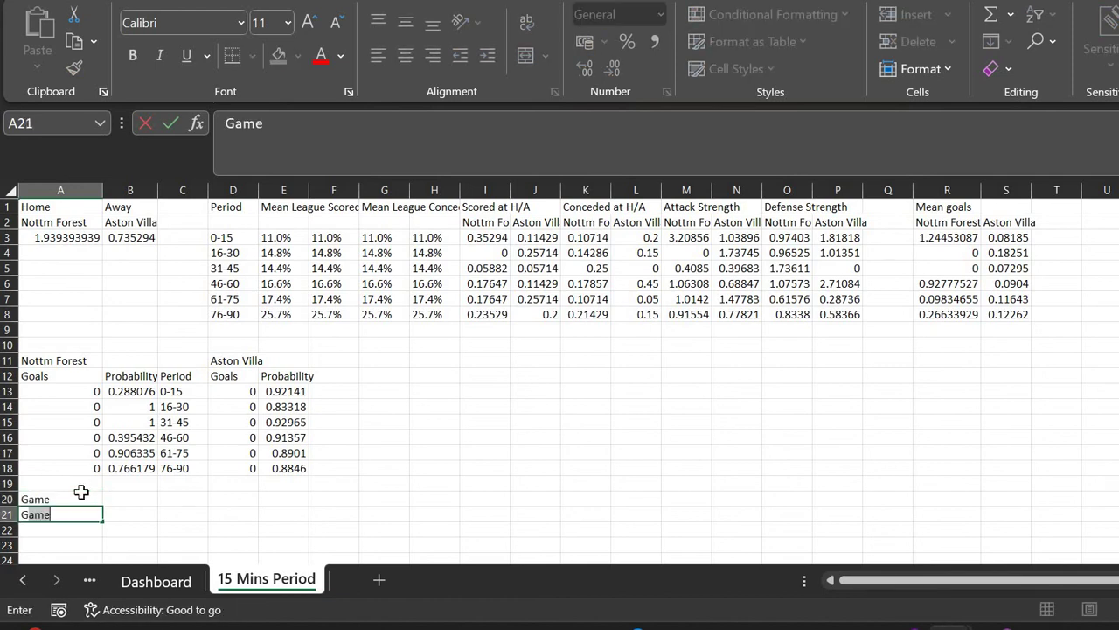
key("Return")
type("0")
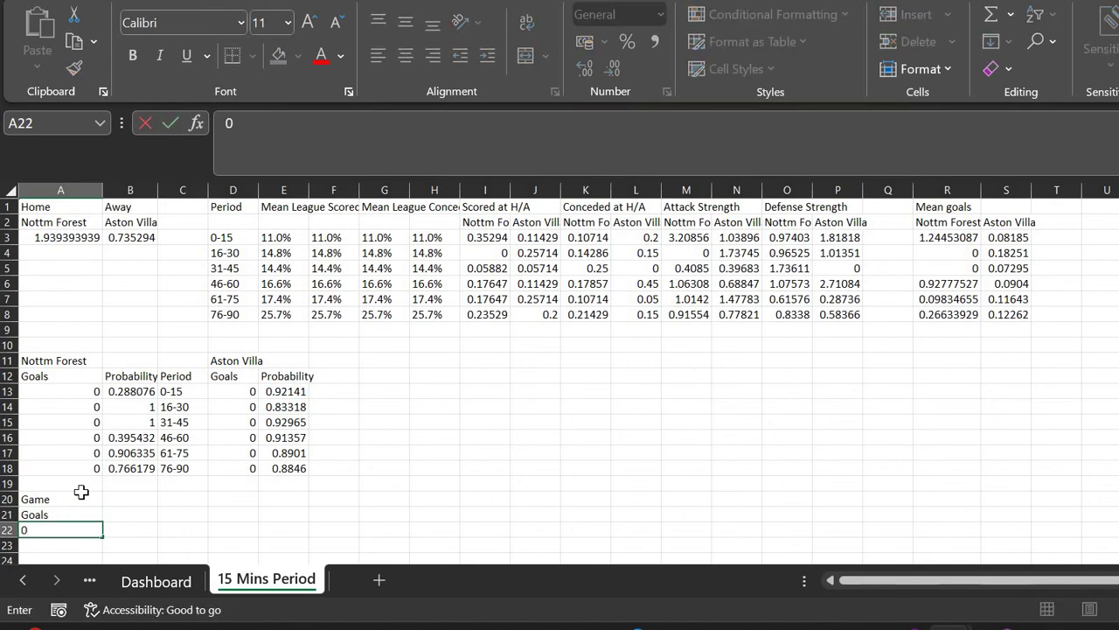
key("Return")
type("0 0 0 0 0")
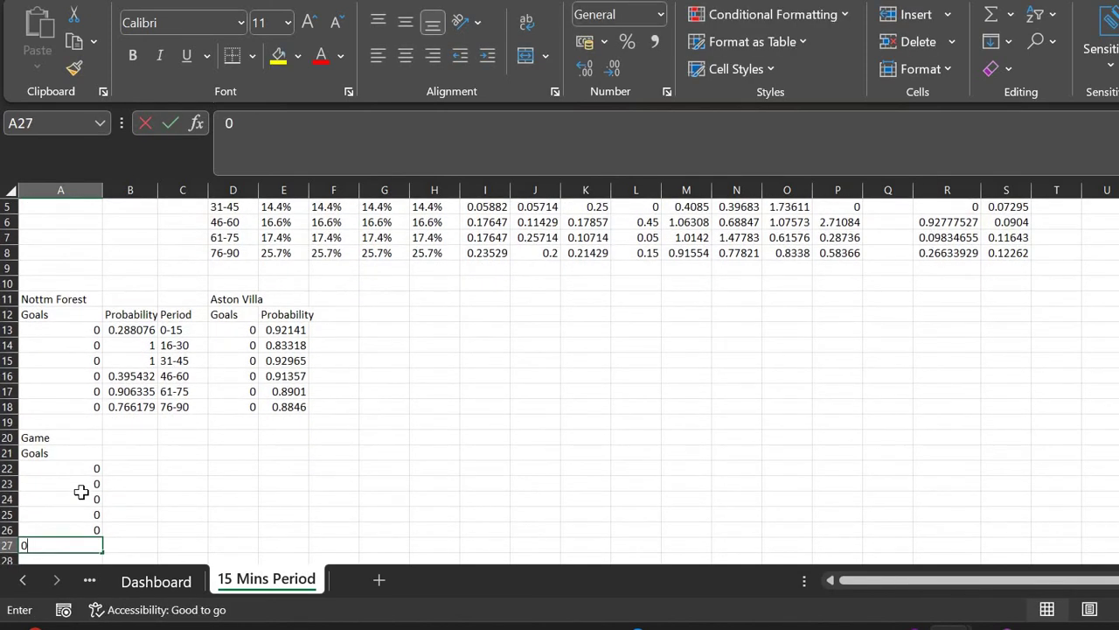
key("Return")
key("Up")
key("Up")
key("Up")
key("Up")
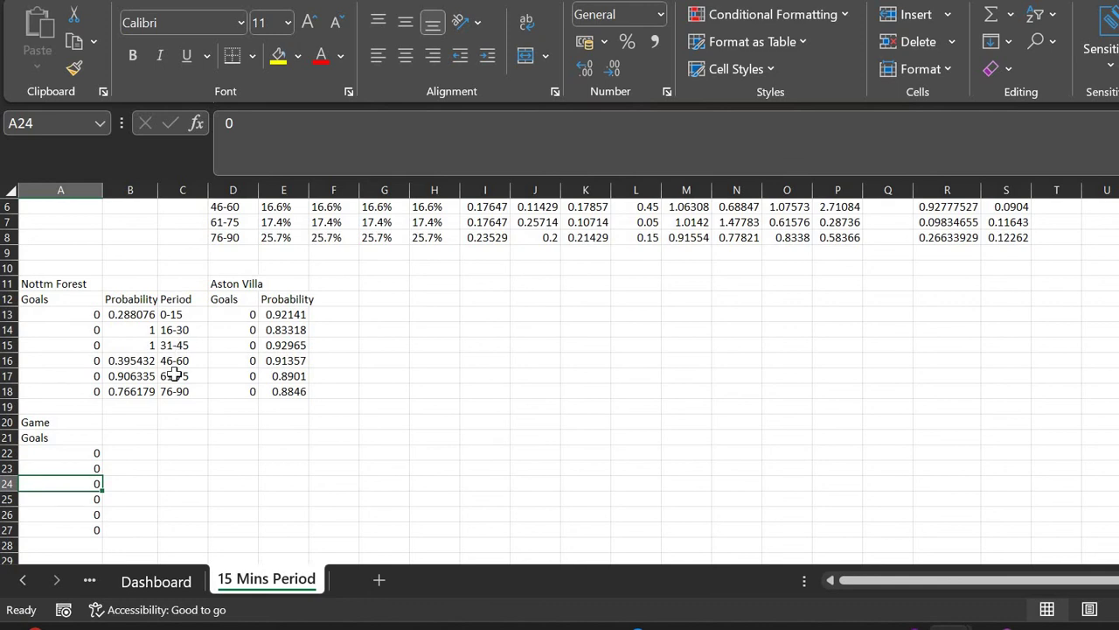
Try copying the Period column C12:C18 into the Game table from B21, and undo the paste
left_click_drag(176, 299, 175, 396)
key("ctrl+c")
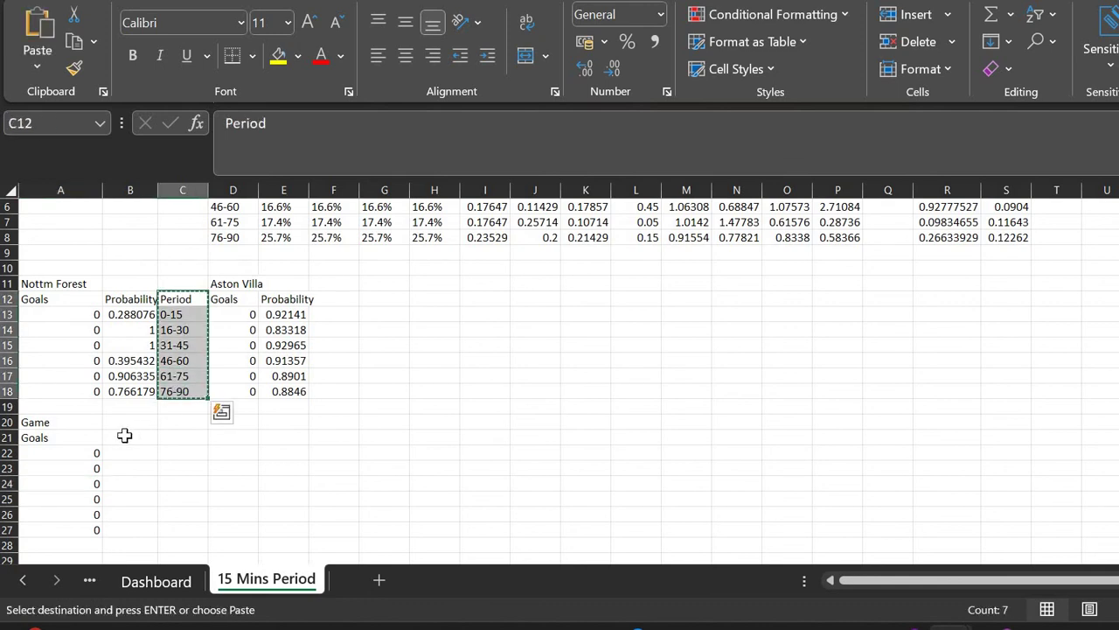
left_click(127, 437)
key("ctrl+v")
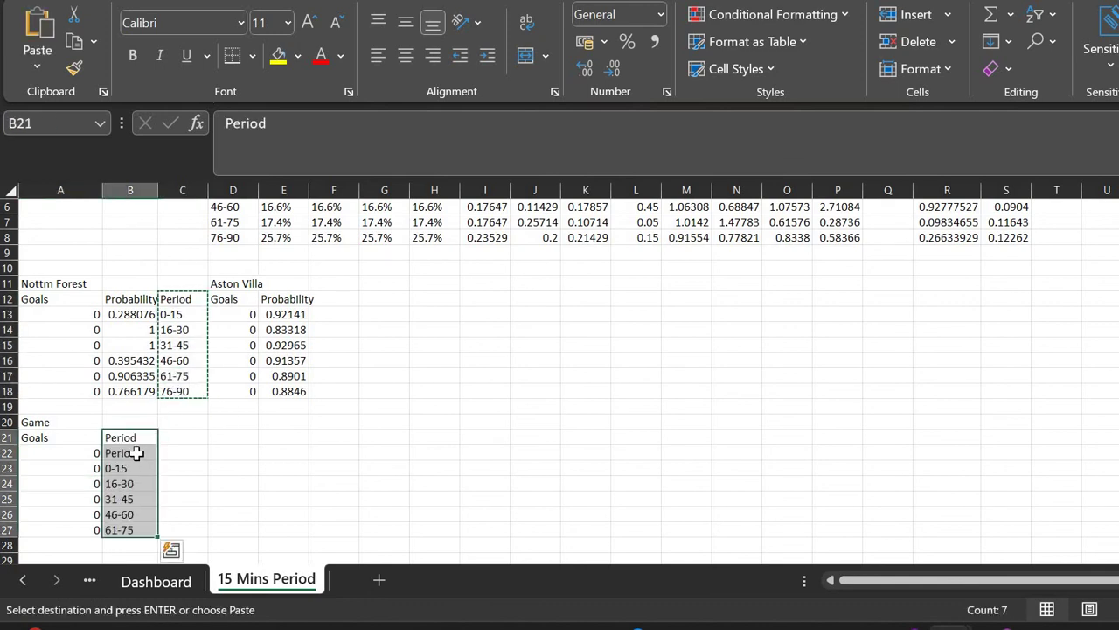
left_click(135, 452)
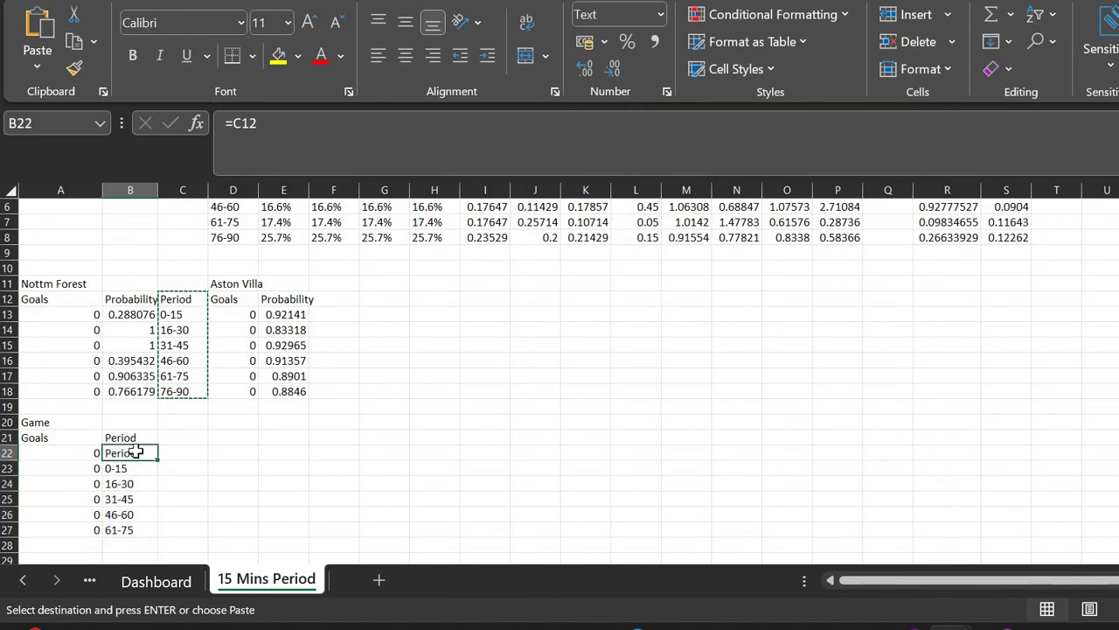
key("ctrl+z")
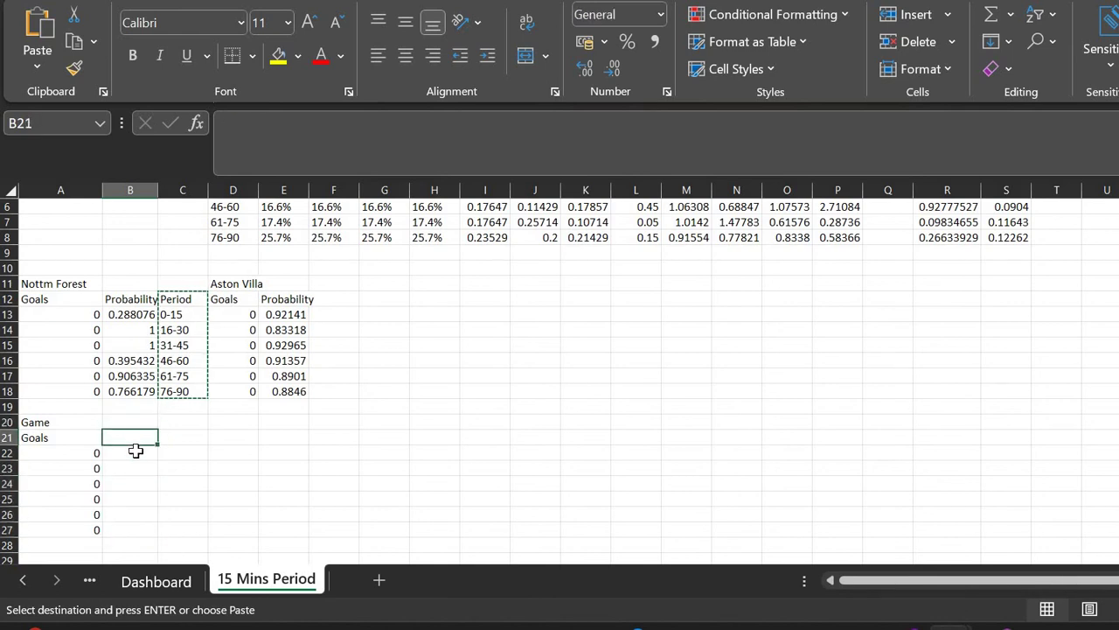
key("ctrl+v")
left_click(136, 452)
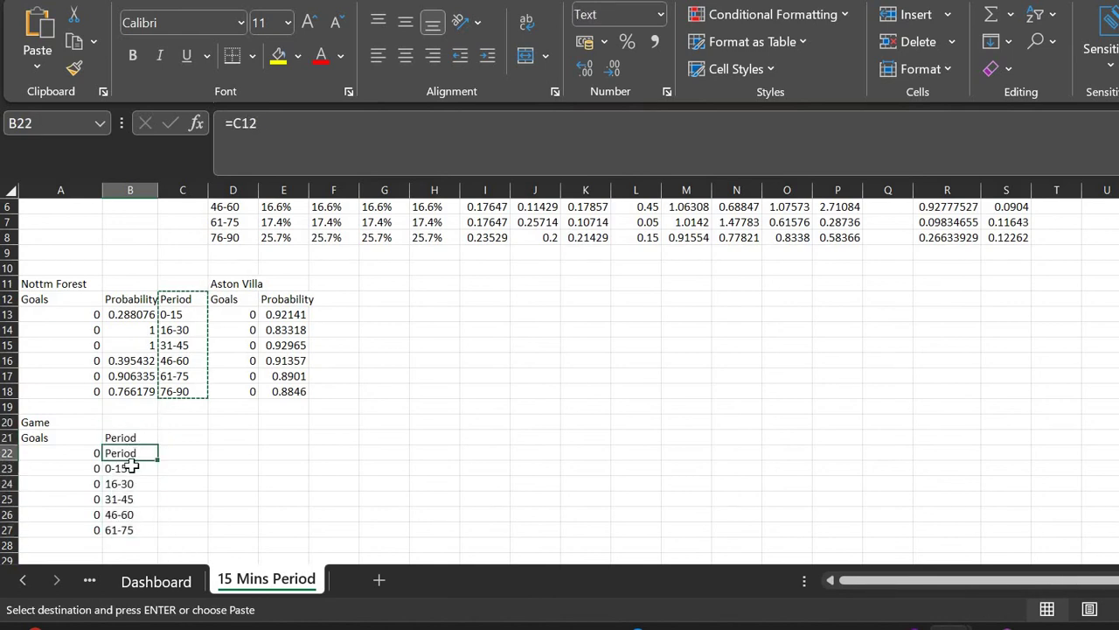
scroll(130, 468, "down", 1)
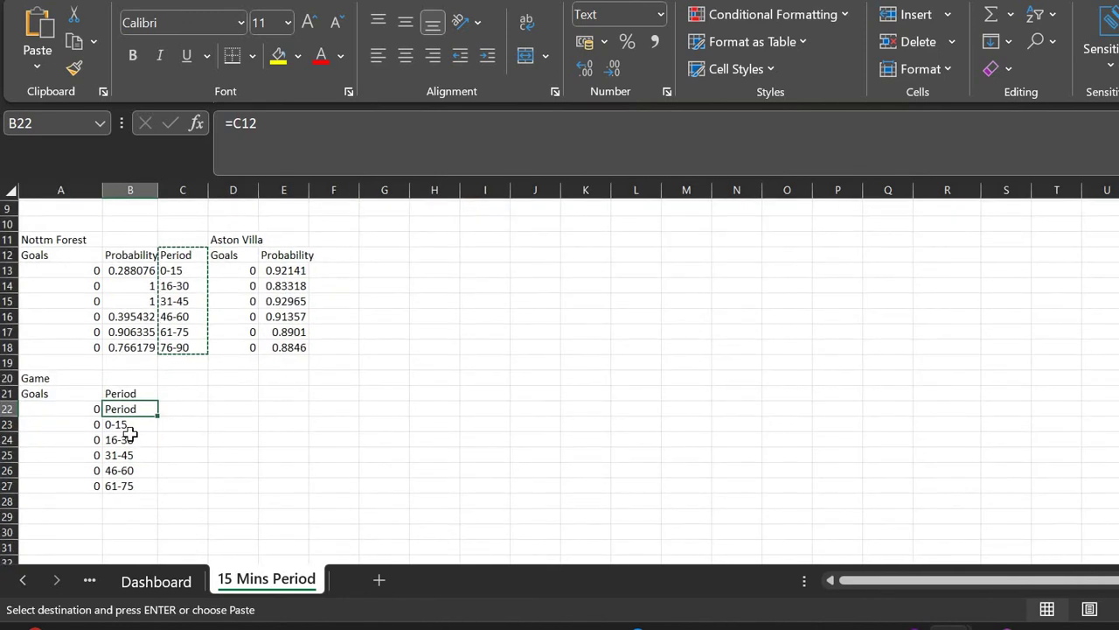
key("ctrl+z")
Paste the Period column from C12:C18 into B21 again and extend it one row down to B28
left_click_drag(184, 254, 185, 316)
key("ctrl+v")
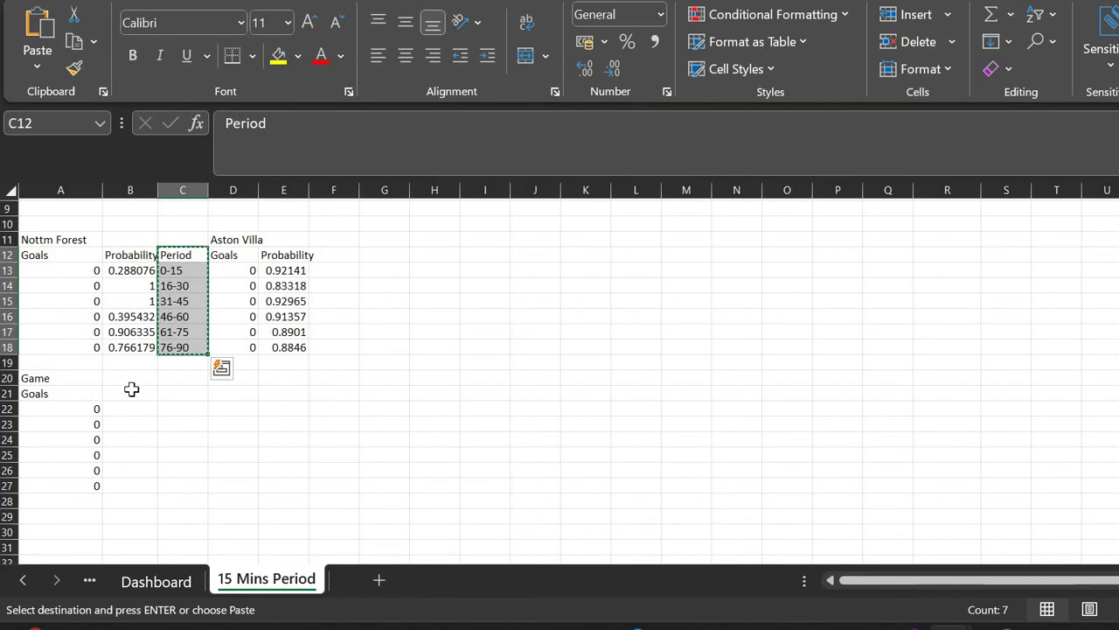
left_click(132, 390)
key("ctrl+v")
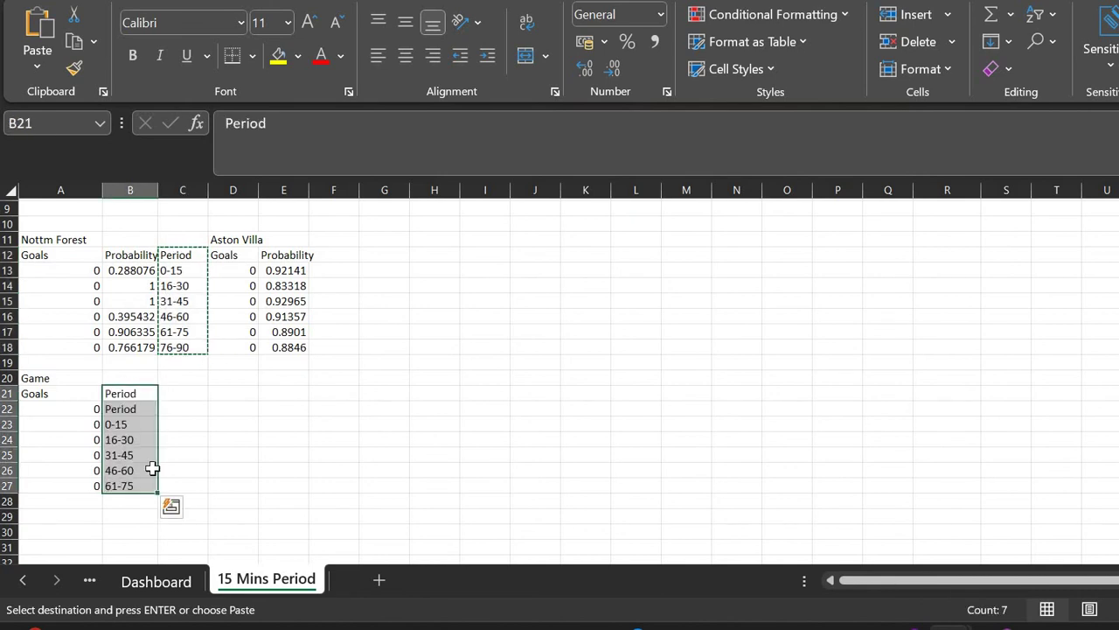
left_click_drag(153, 492, 154, 507)
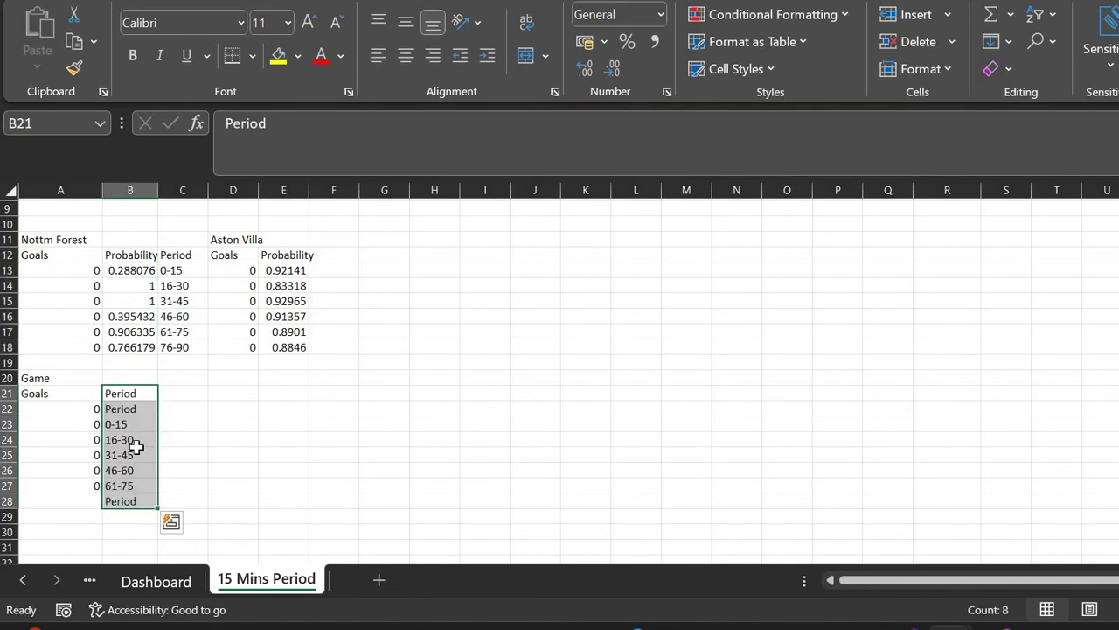
Clear the pasted period labels from B21:B28 in the Game table
left_click(123, 408)
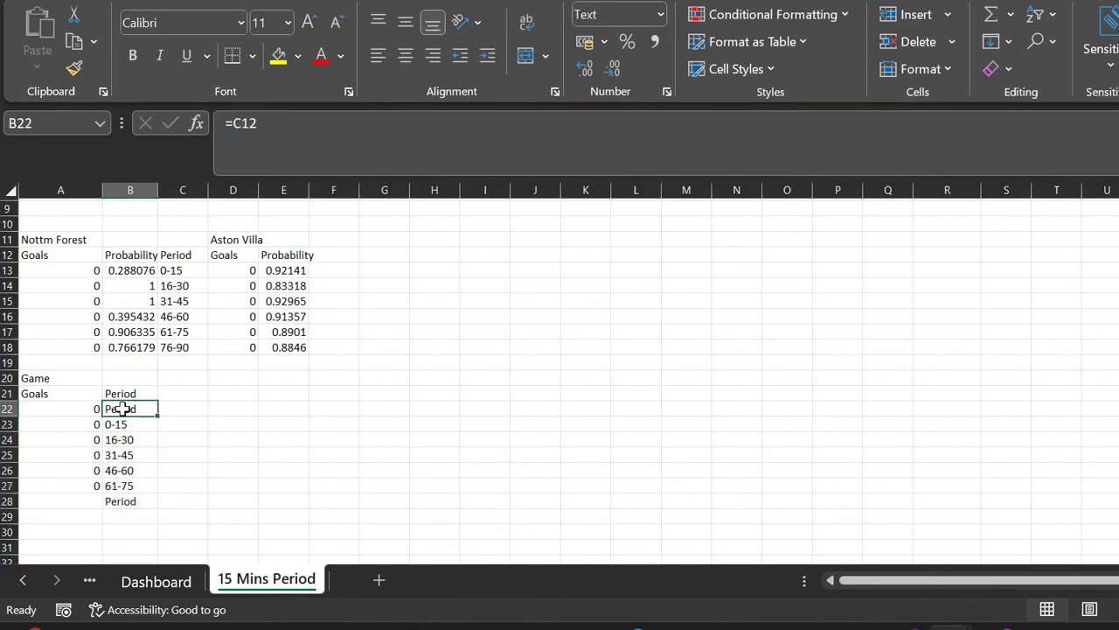
key("Delete")
key("Up")
key("shift+Down")
key("shift+Down")
key("shift+Down")
key("shift+Down")
key("shift+Down")
key("shift+Down")
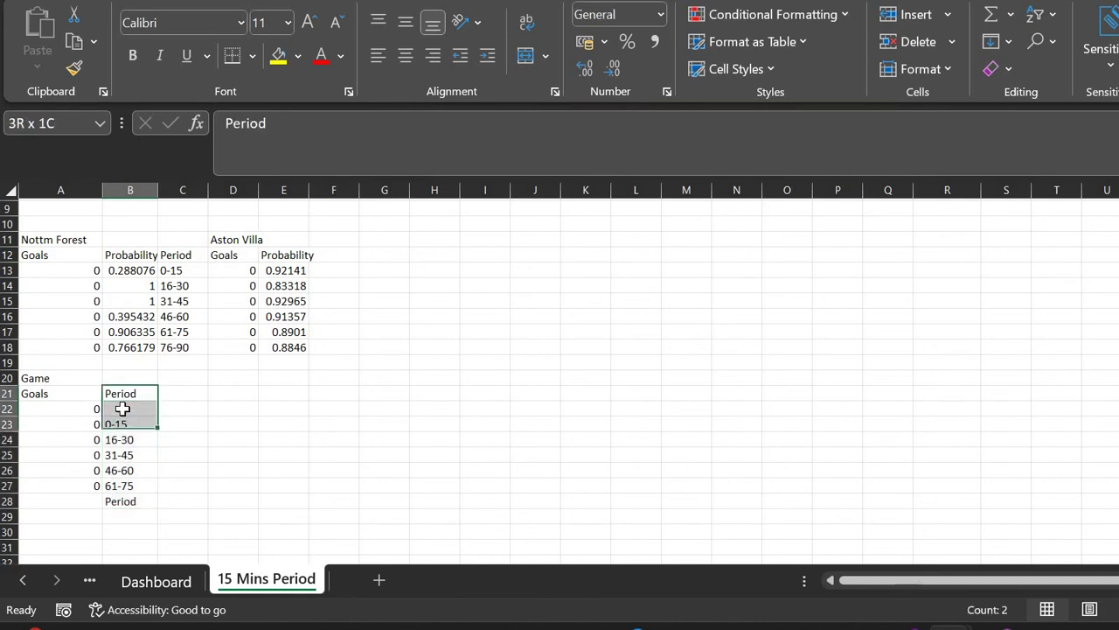
key("shift+Down")
key("Delete")
Link B21 of the Game table to the existing Period heading with =C12
left_click(125, 410)
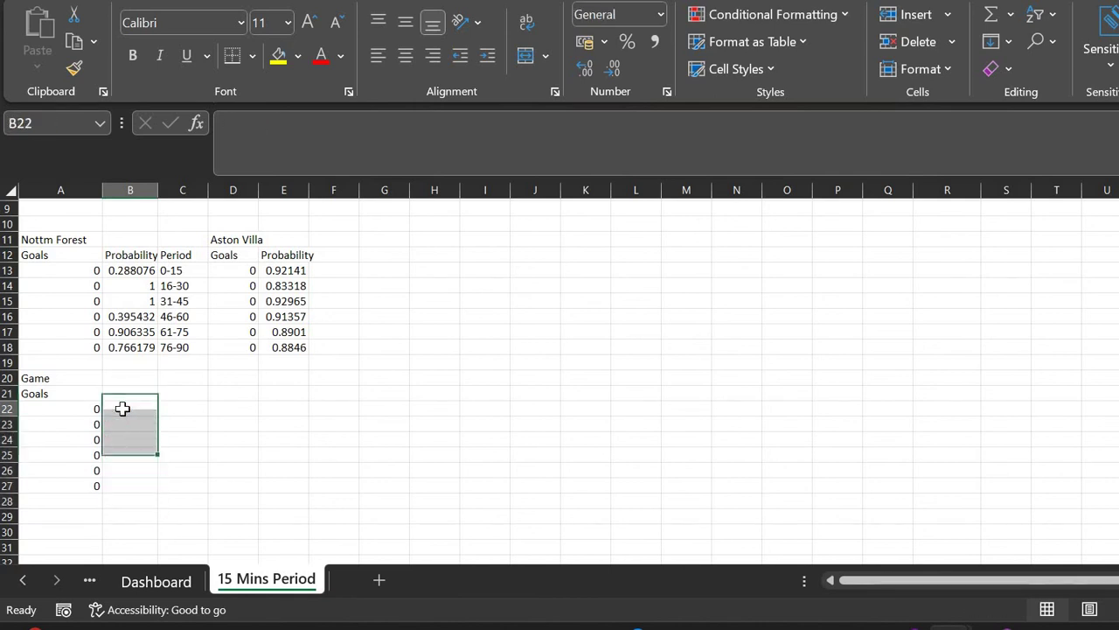
key("Up")
left_click(180, 258)
key("Down")
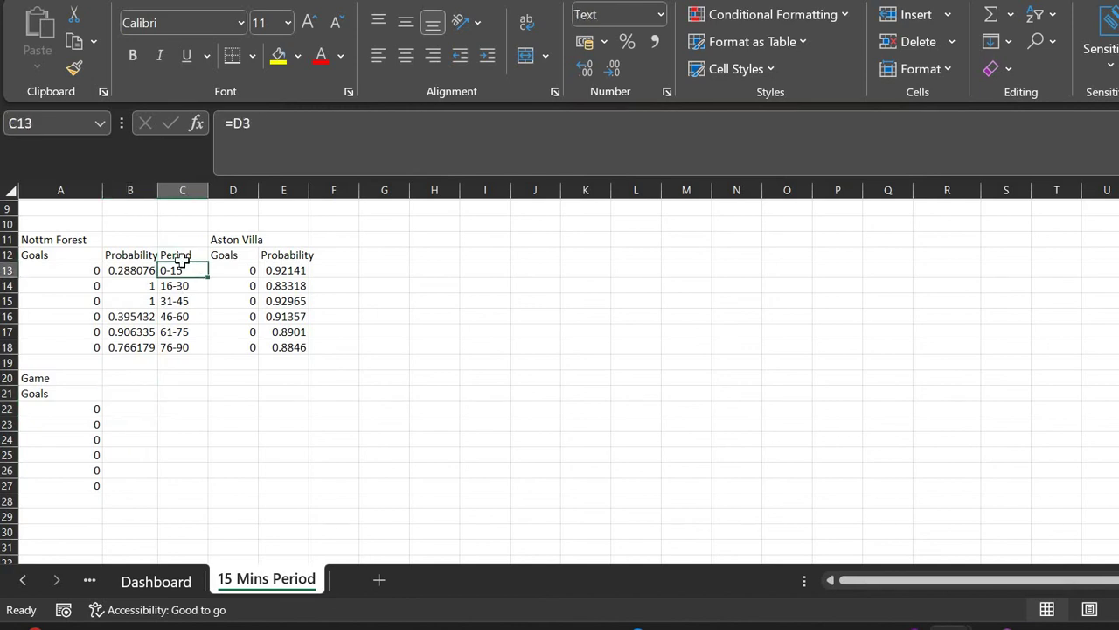
key("Down")
key("Down")
left_click(131, 391)
type("=")
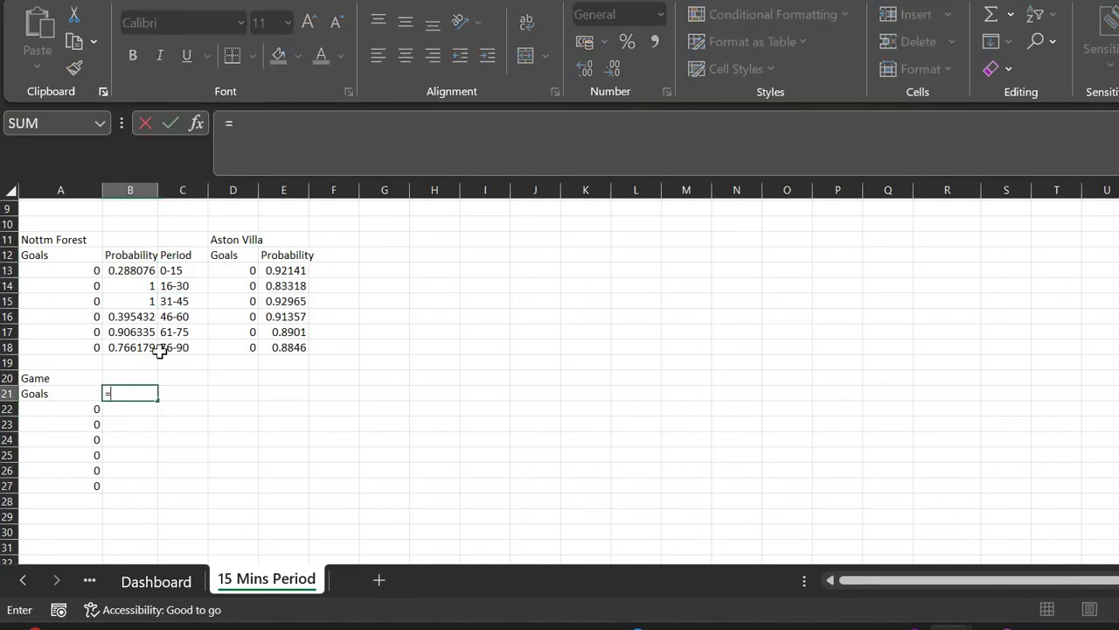
left_click(177, 256)
key("Return")
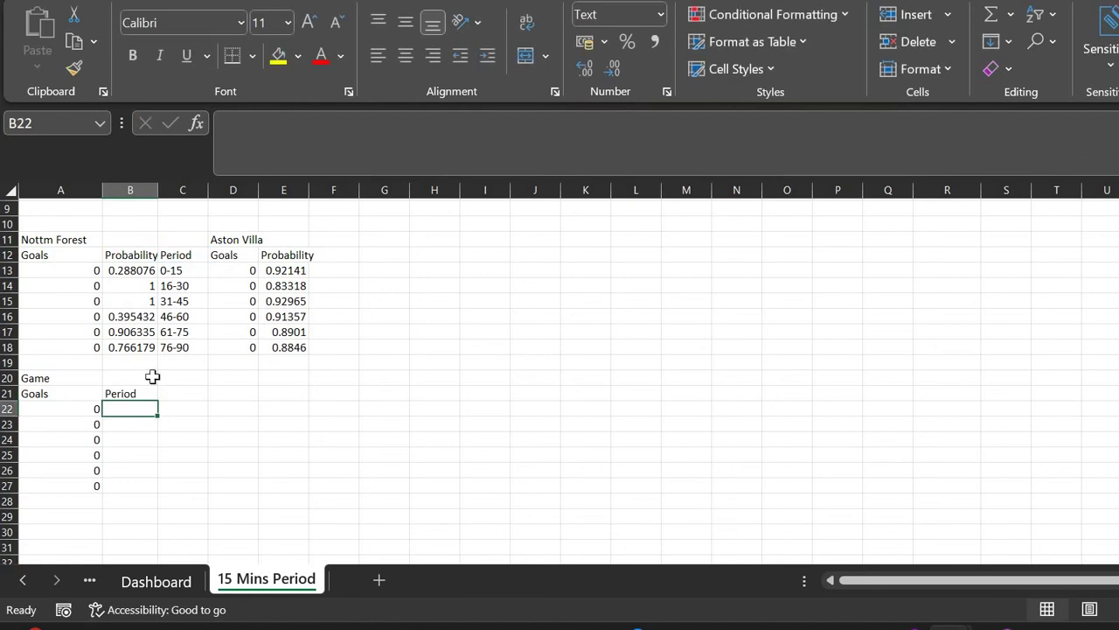
Fill the Period link from B21 down to B27 and enter the heading "Probality No Goal" in C21
left_click(145, 393)
left_click_drag(158, 400, 154, 486)
left_click(190, 392)
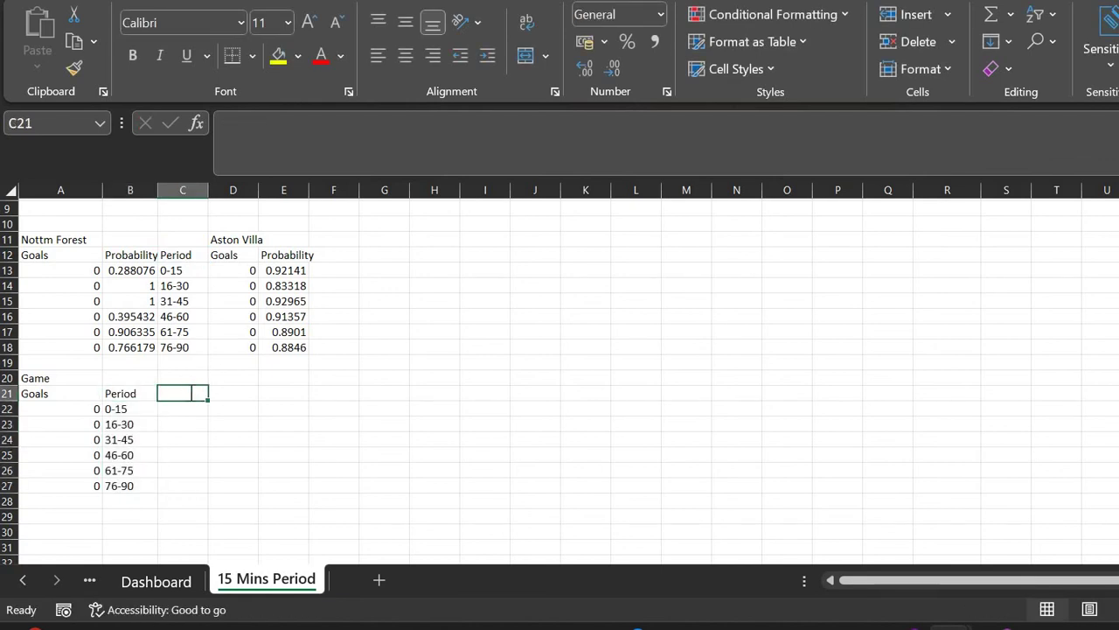
type("Pro")
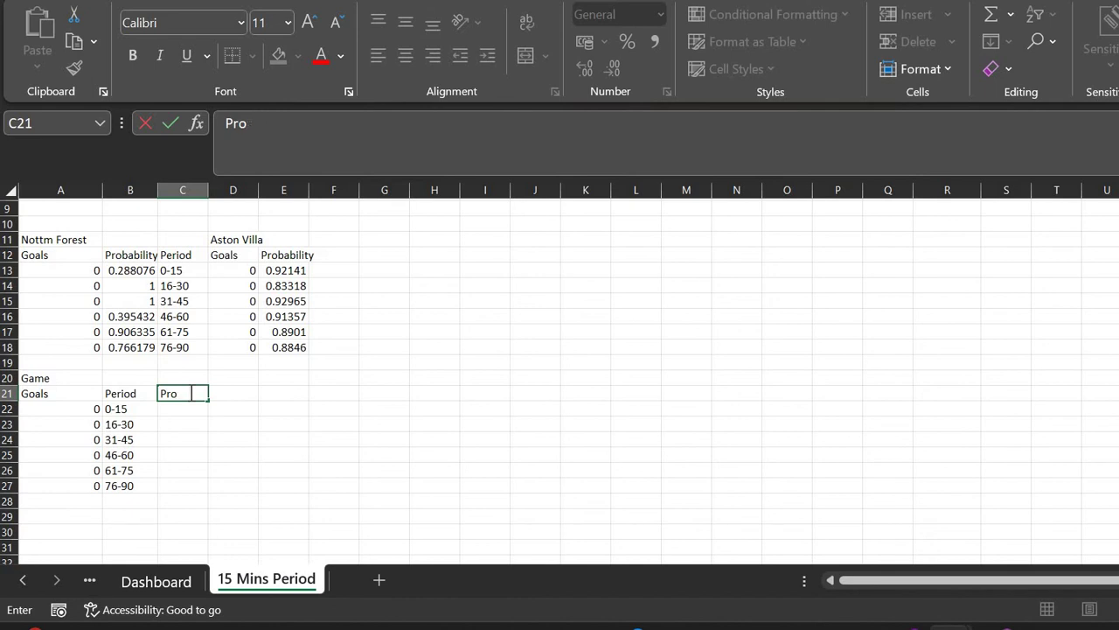
type("abaik")
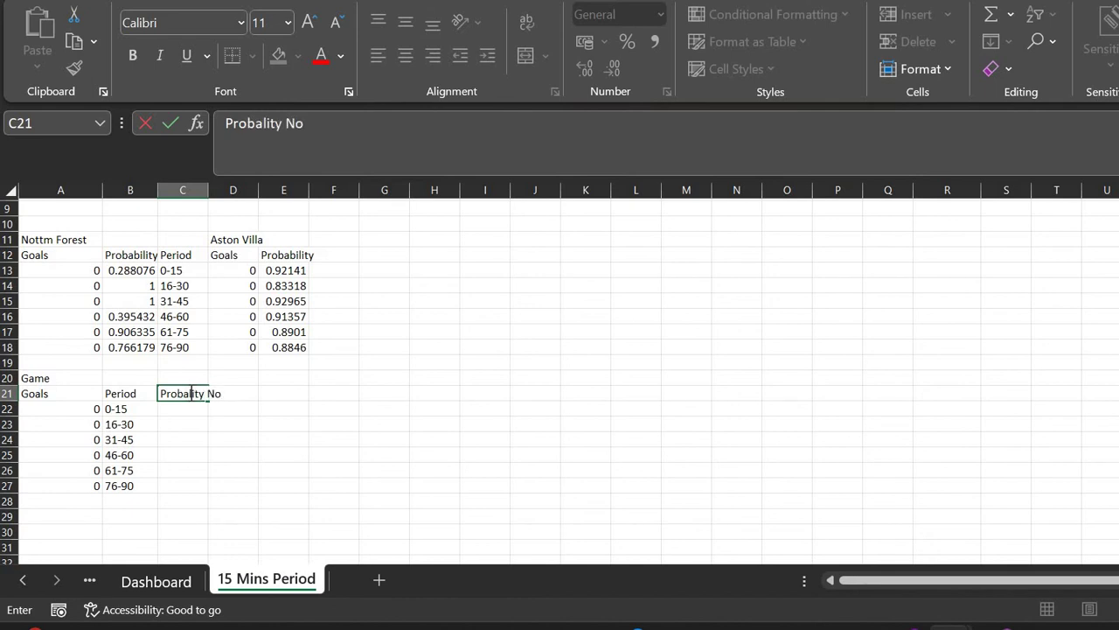
type("oal")
key("Return")
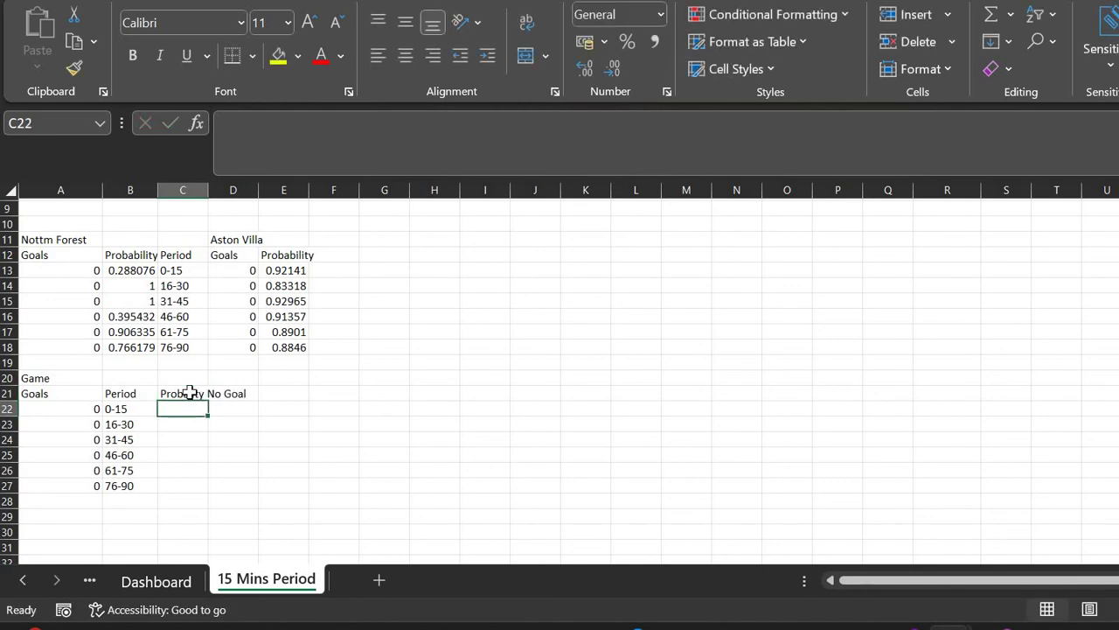
Calculate the 0-15 no-goal probability in C22 with =B13*E13, multiplying both teams' zero-goal probabilities
type("=")
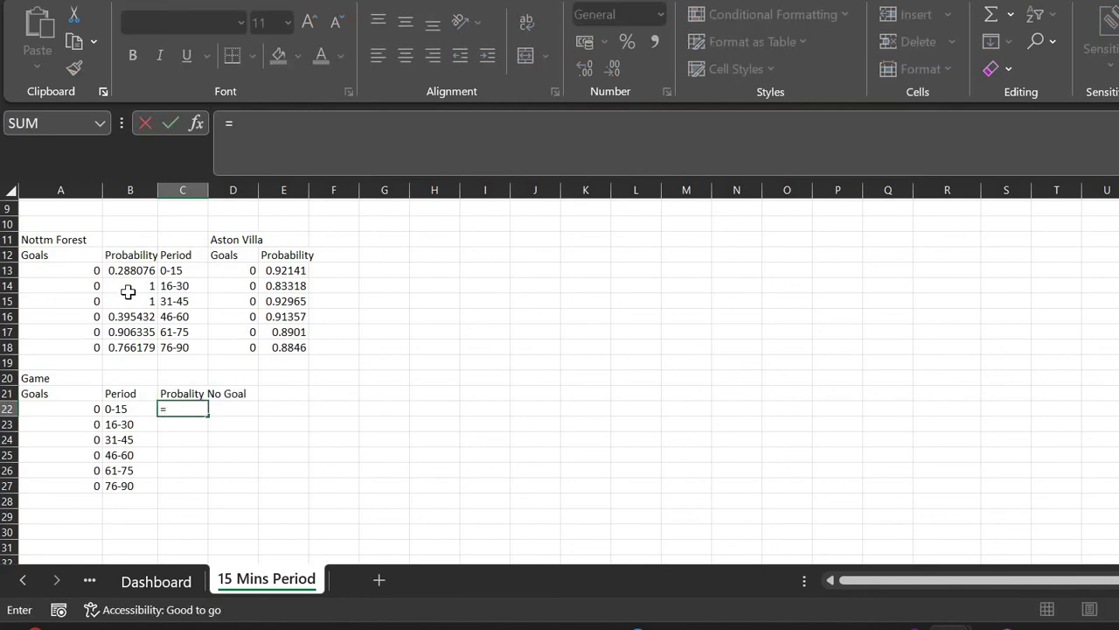
scroll(128, 291, "up", 3)
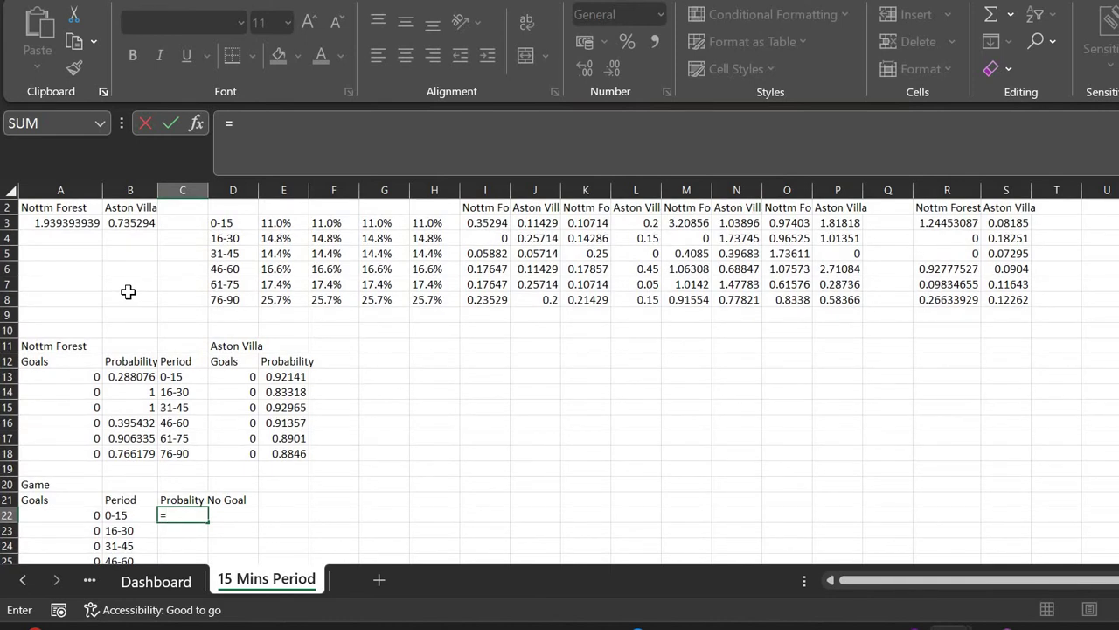
left_click(136, 377)
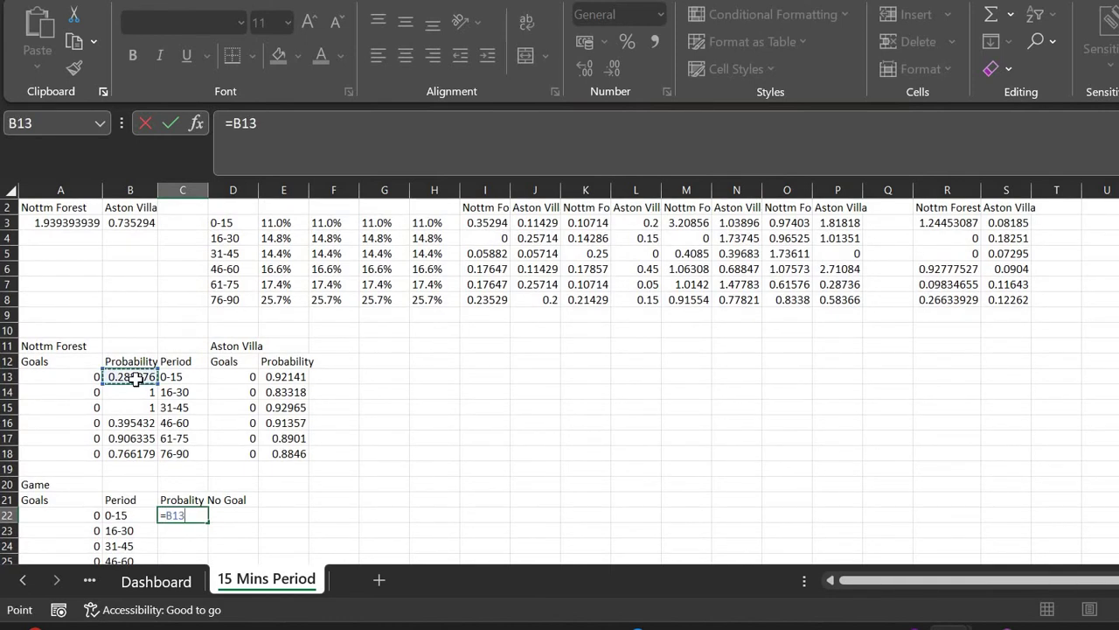
type("*")
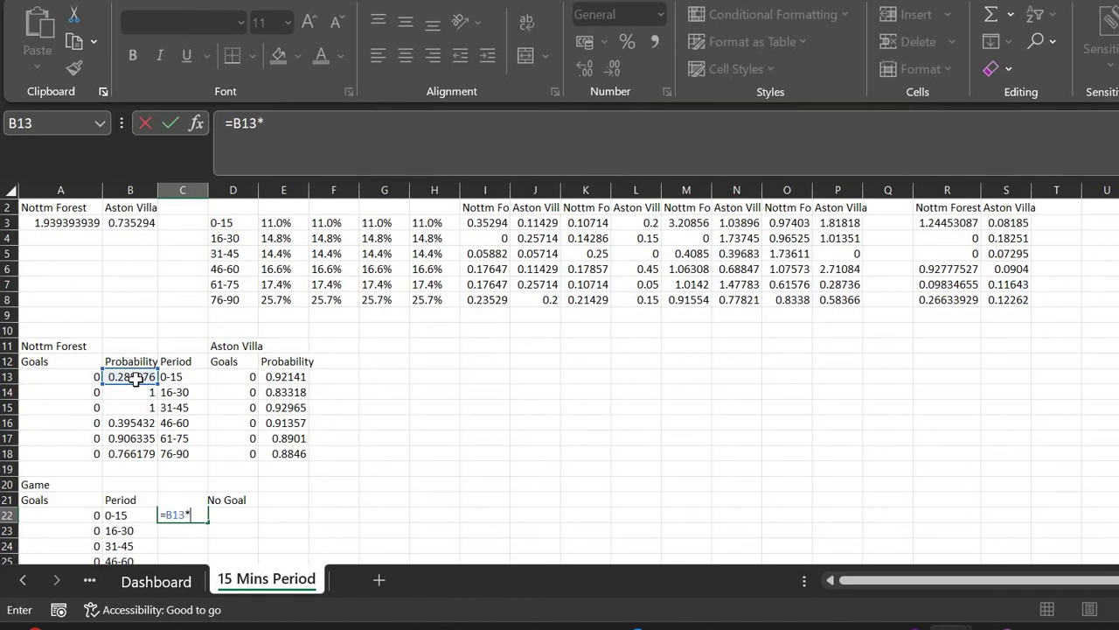
left_click(275, 380)
key("Return")
key("Up")
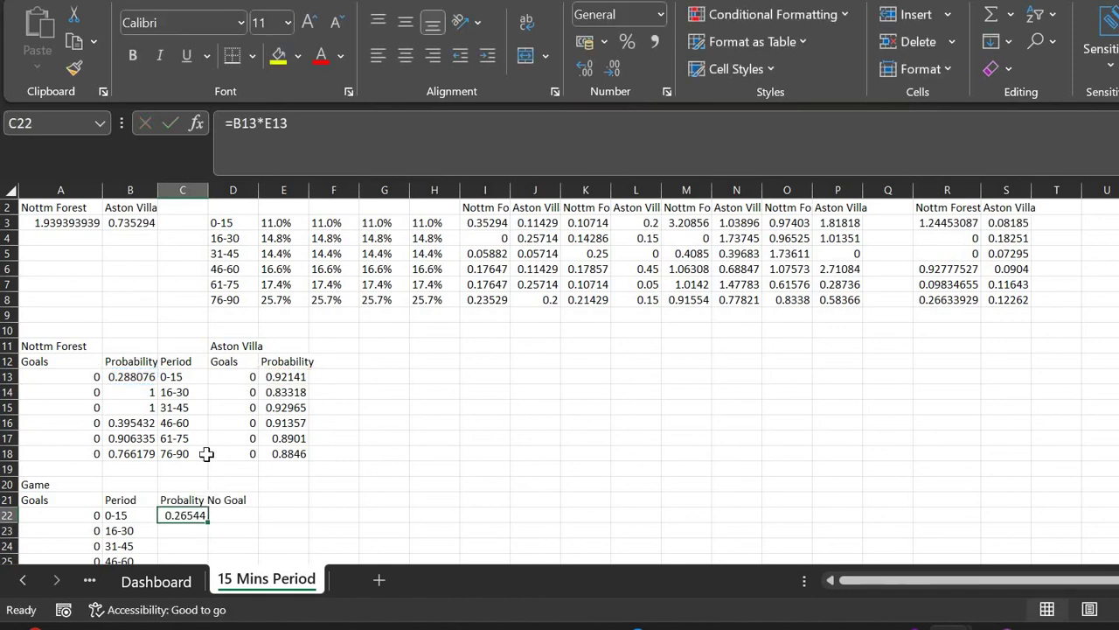
Fill the no-goal probability formula from C22 down to C27 for the remaining periods
scroll(214, 395, "down", 2)
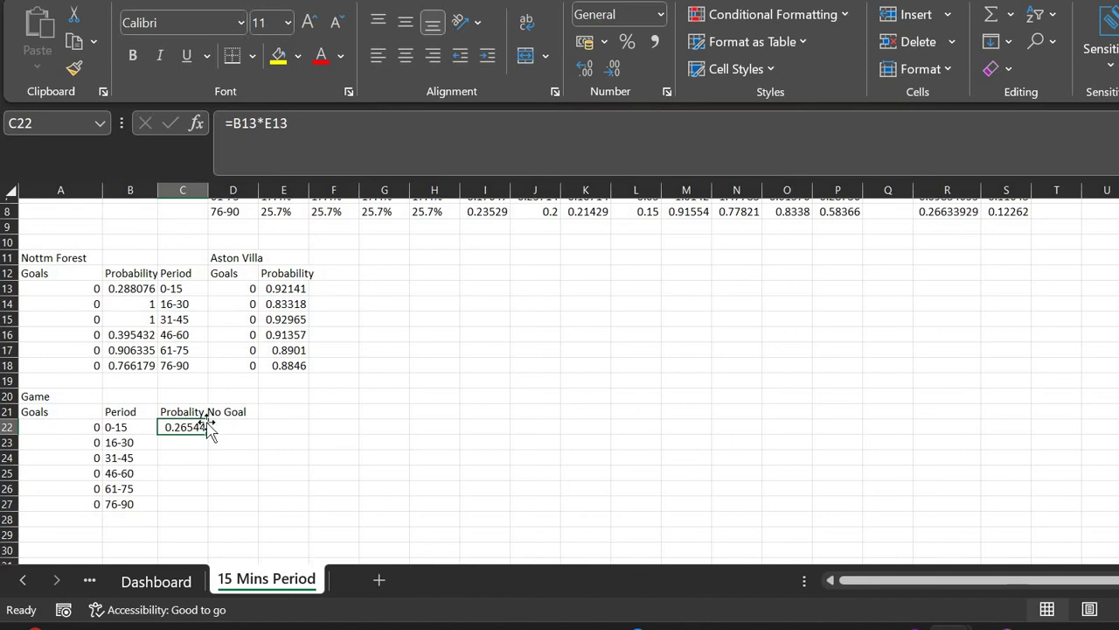
left_click_drag(209, 434, 202, 513)
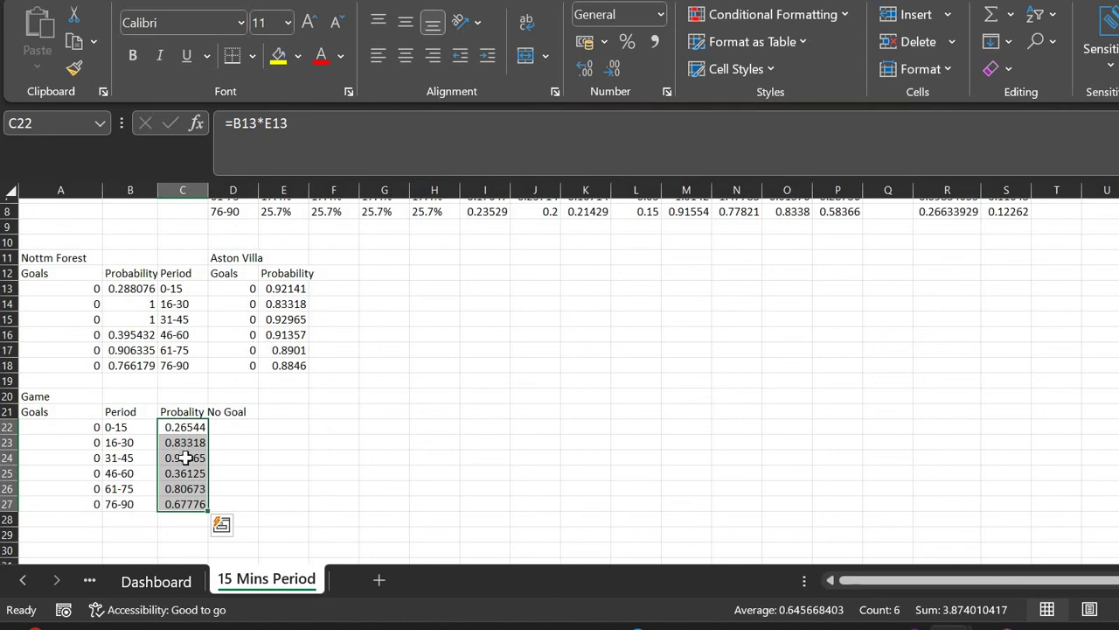
left_click(186, 458)
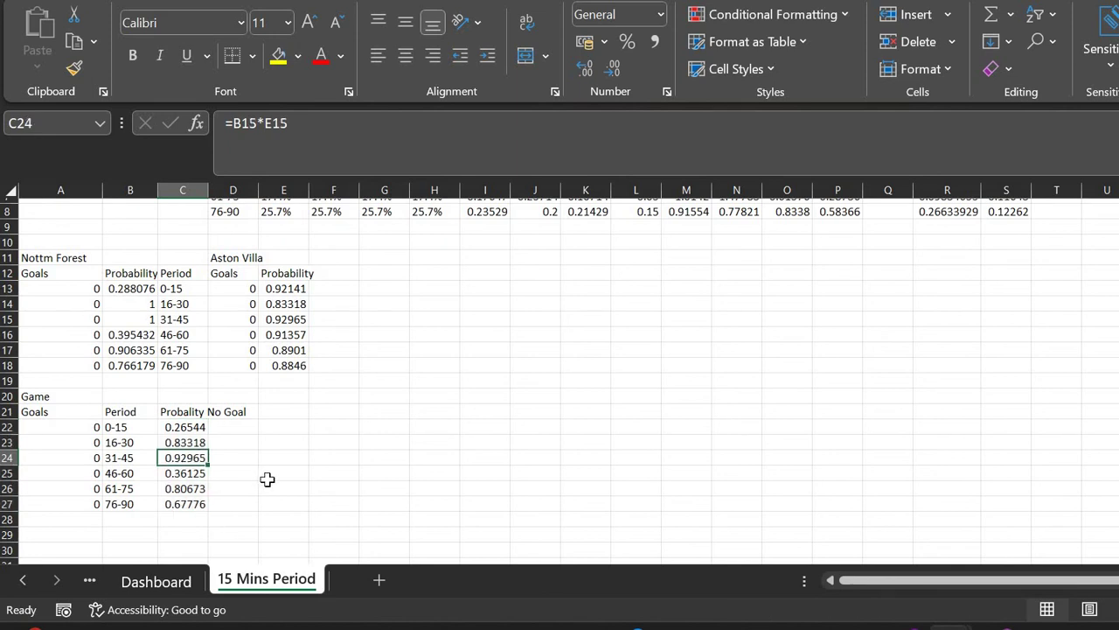
key("Up")
key("Up")
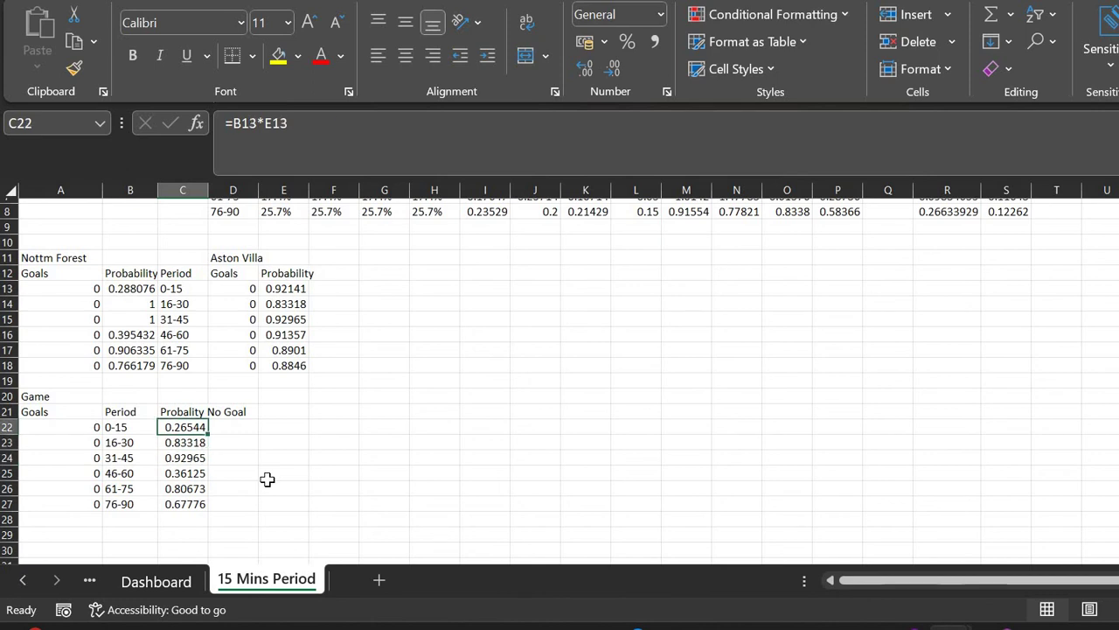
Switch to the New Over 0.5 first half workbook, examine its Goals-by-period grid, and return to the Predictor from scratch workbook
scroll(589, 403, "up", 2)
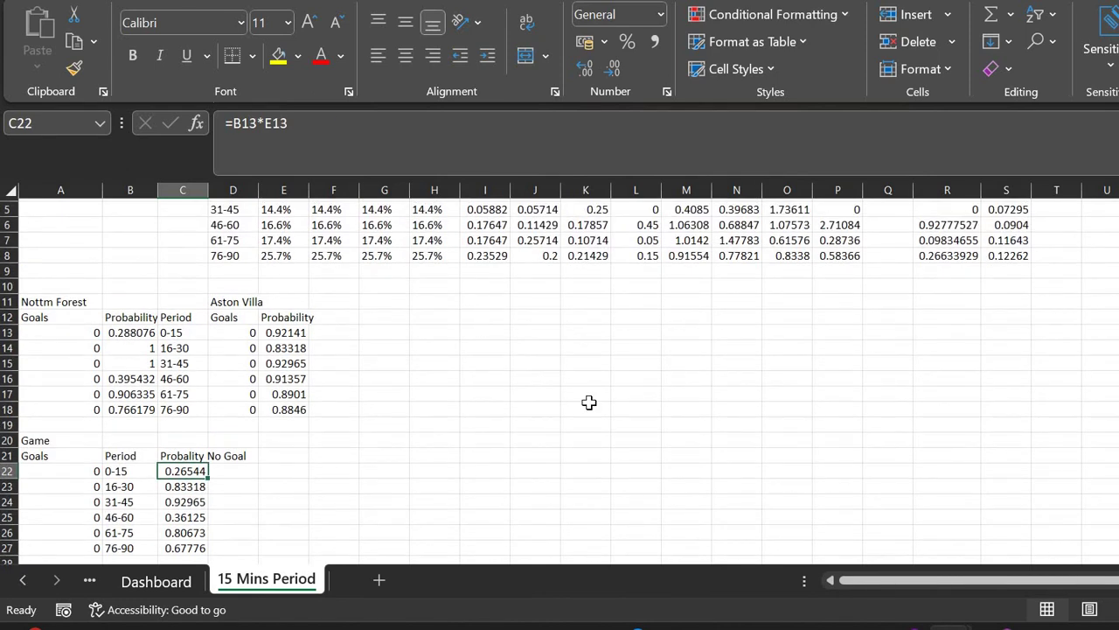
left_click(951, 627)
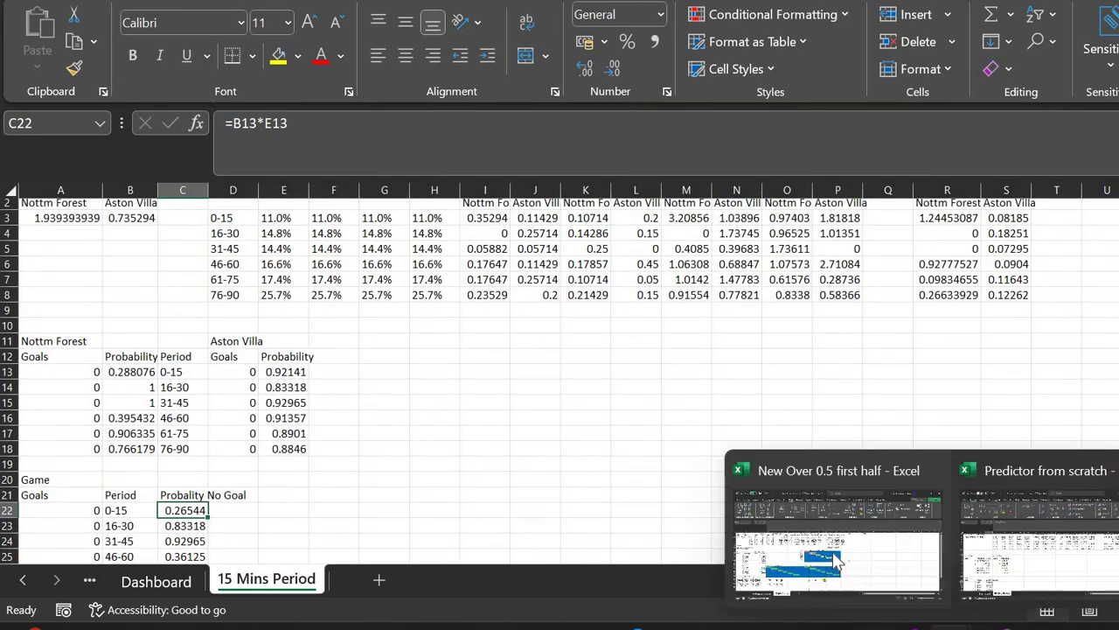
left_click(844, 540)
left_click_drag(434, 303, 687, 362)
left_click(691, 363)
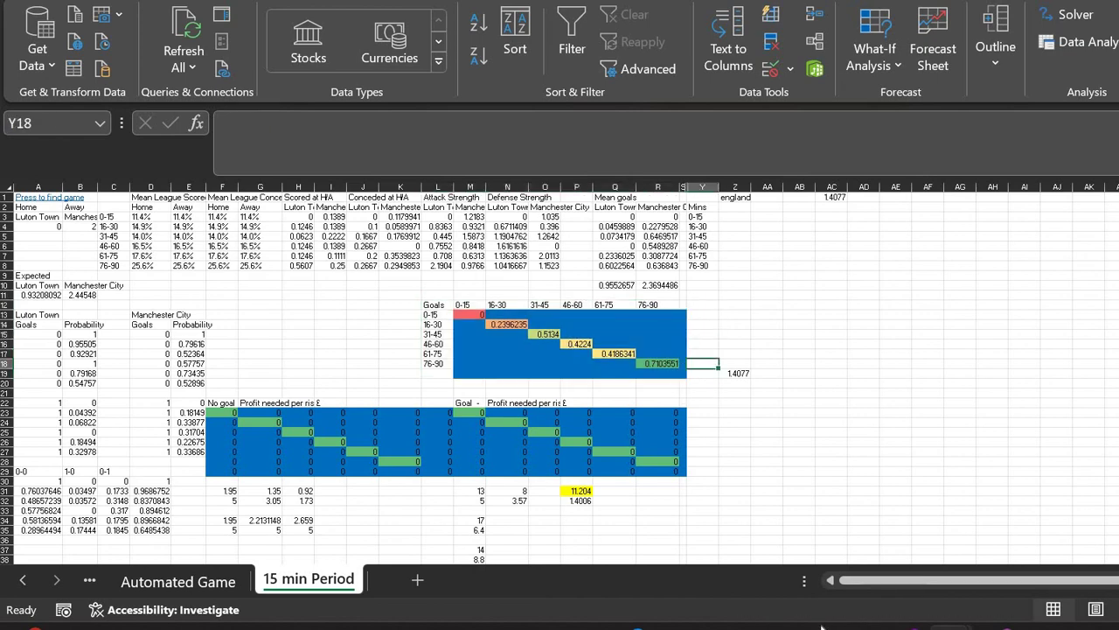
left_click(951, 627)
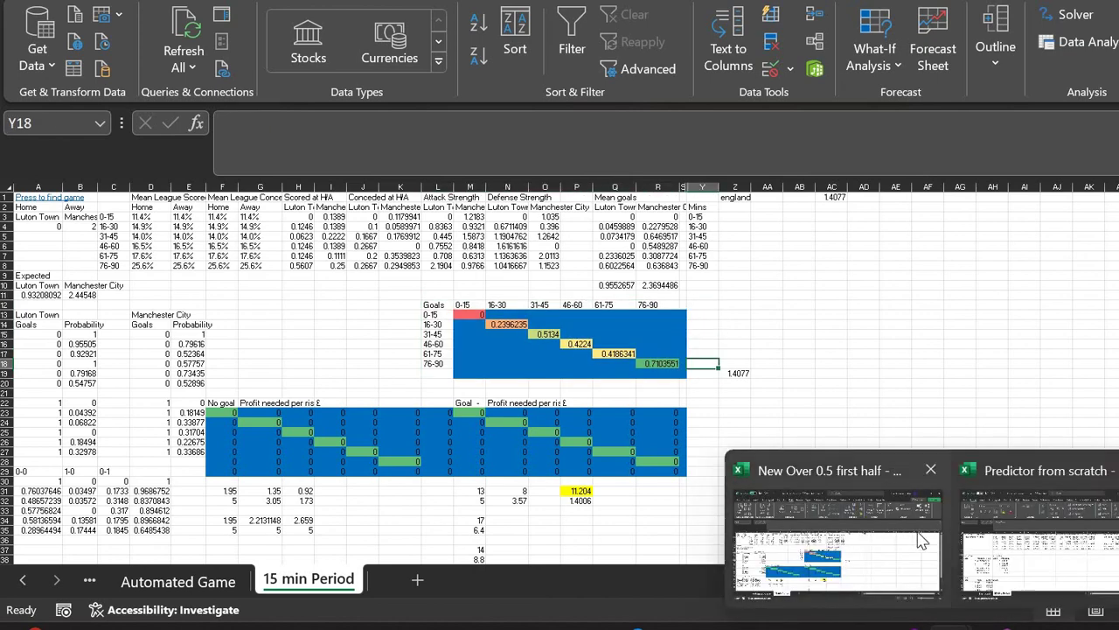
left_click(999, 544)
Enter the heading "Period" in H11 and the first-half periods 0-15, 16-30 and 31-45 in H12:H14
left_click(435, 341)
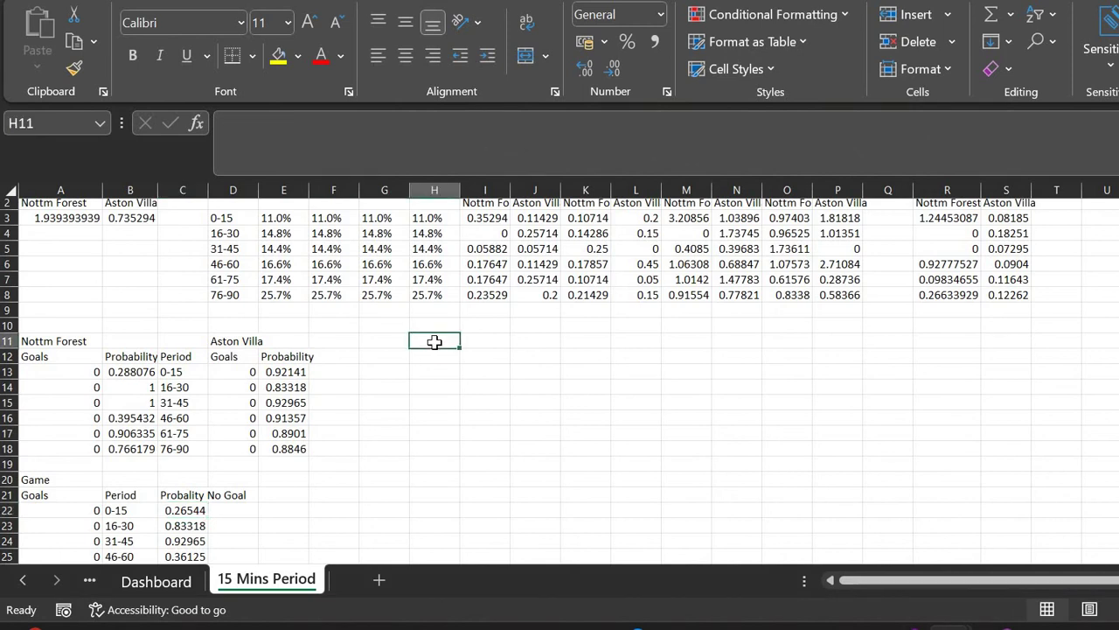
type("Period")
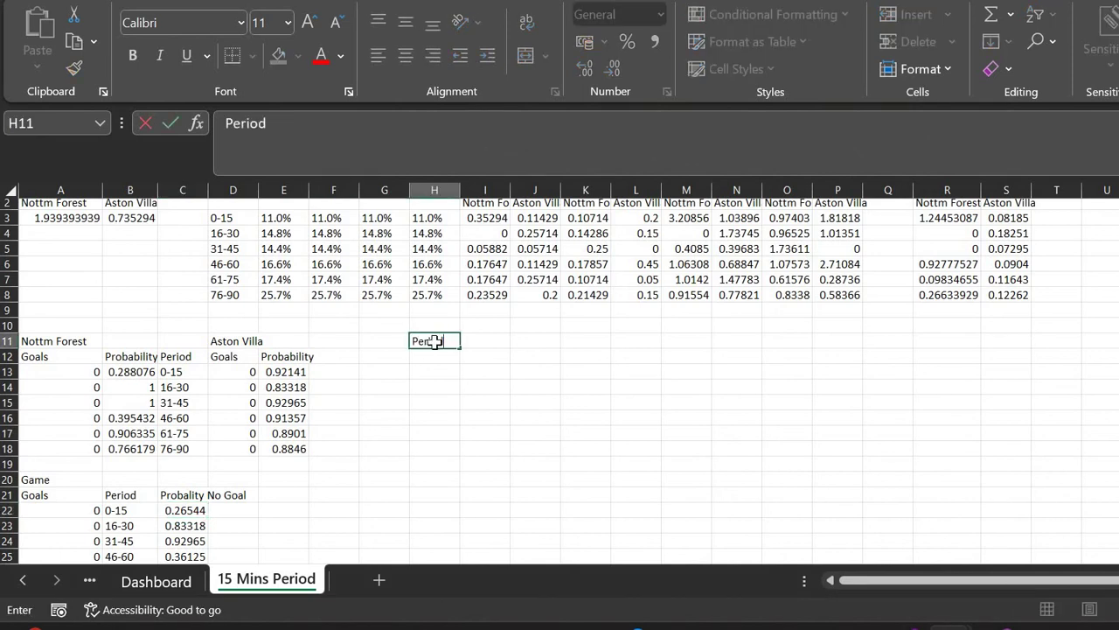
key("Return")
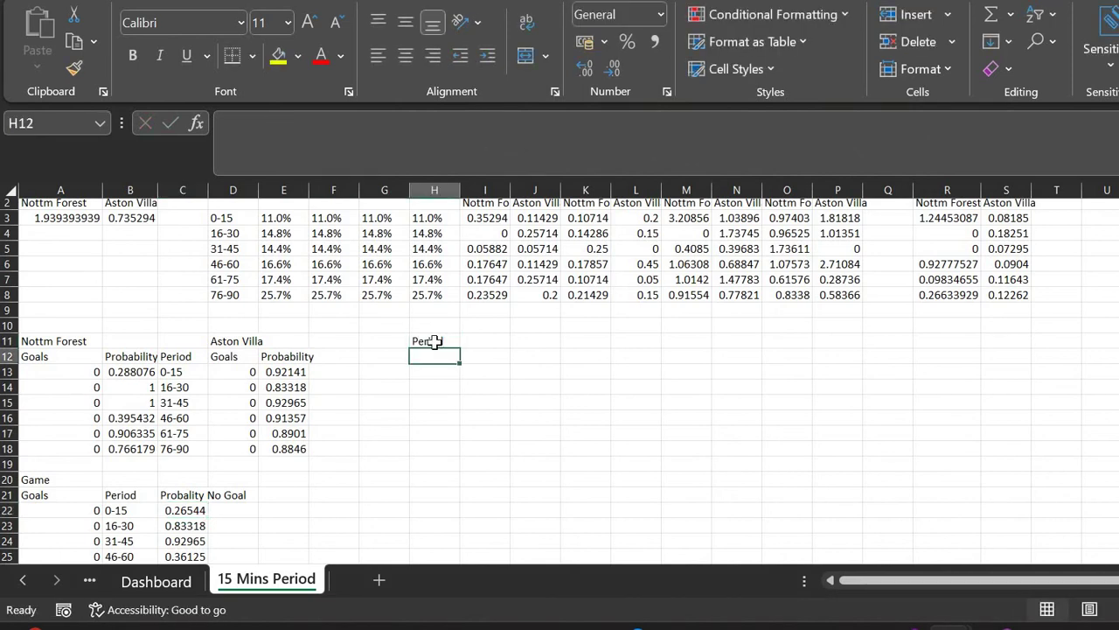
type("-")
key("BackSpace")
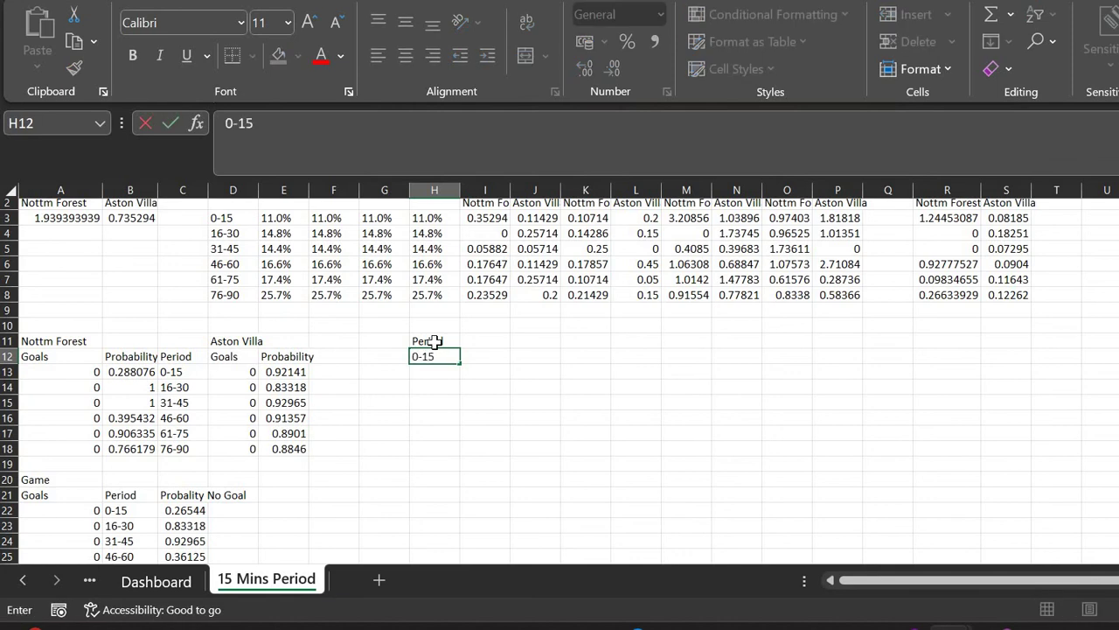
key("Return")
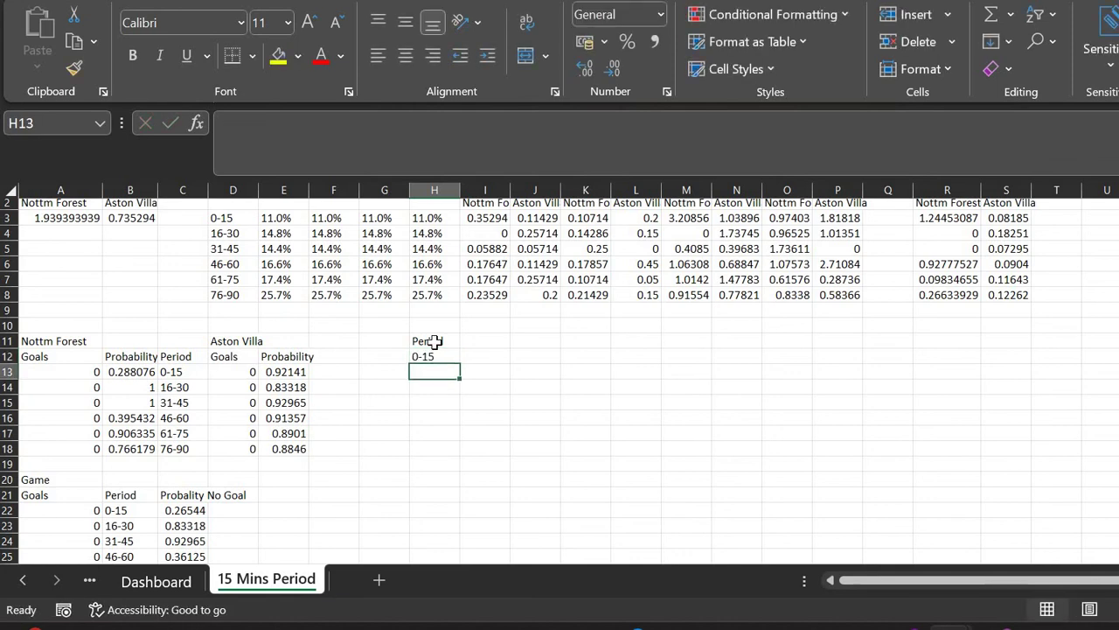
type("16")
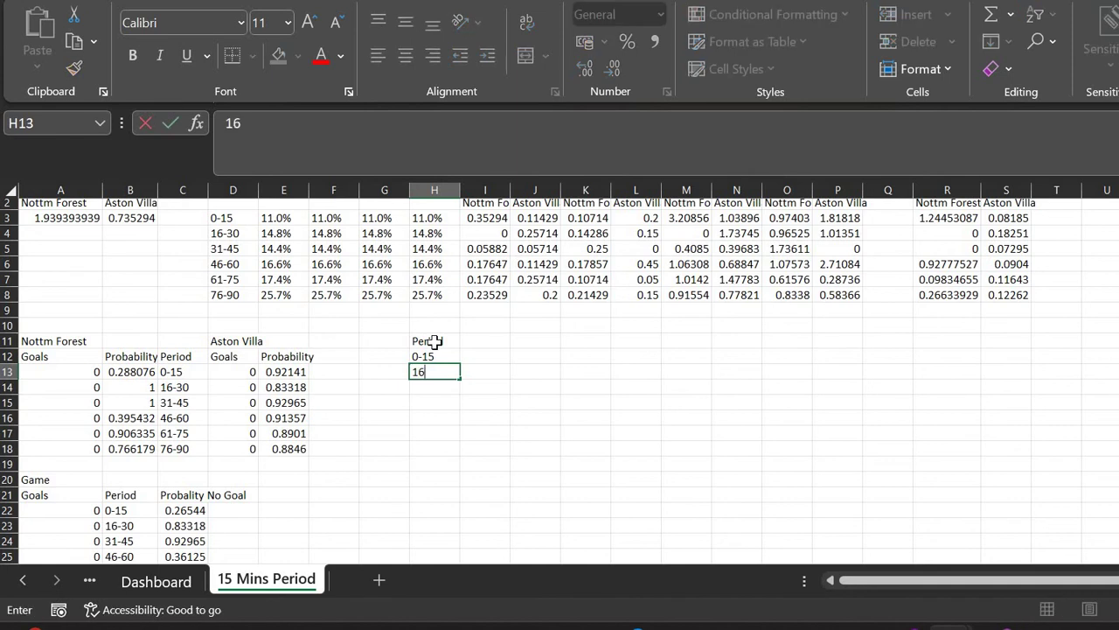
type("-30")
key("Return")
type("4")
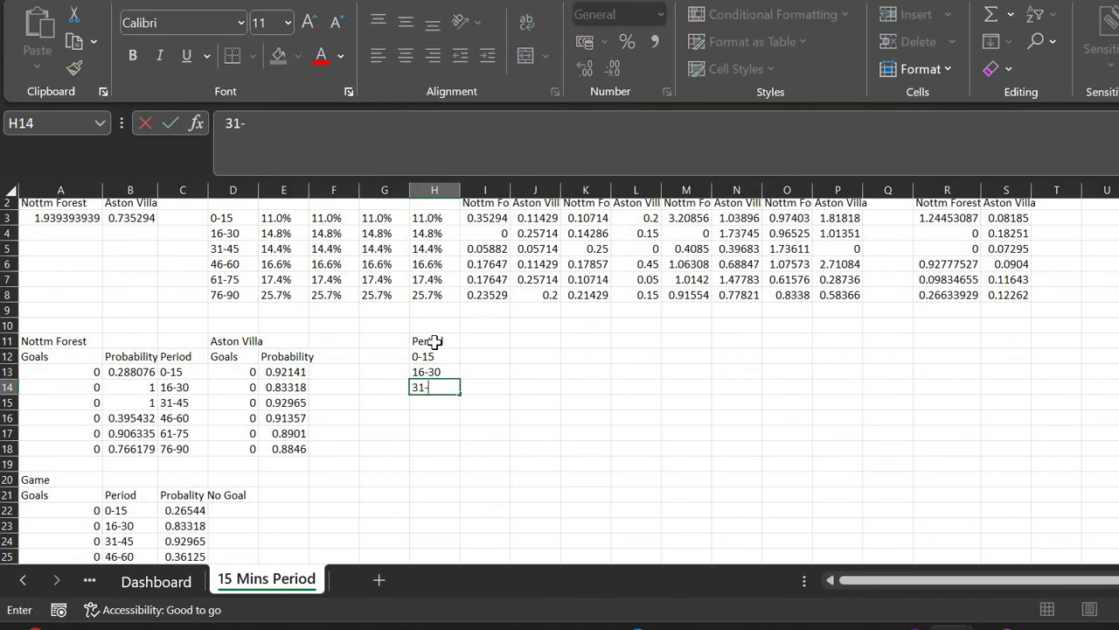
type("1-45")
key("Return")
Add the second-half periods 46-60, 61-75 and 76-90 in H15:H17
type("46-")
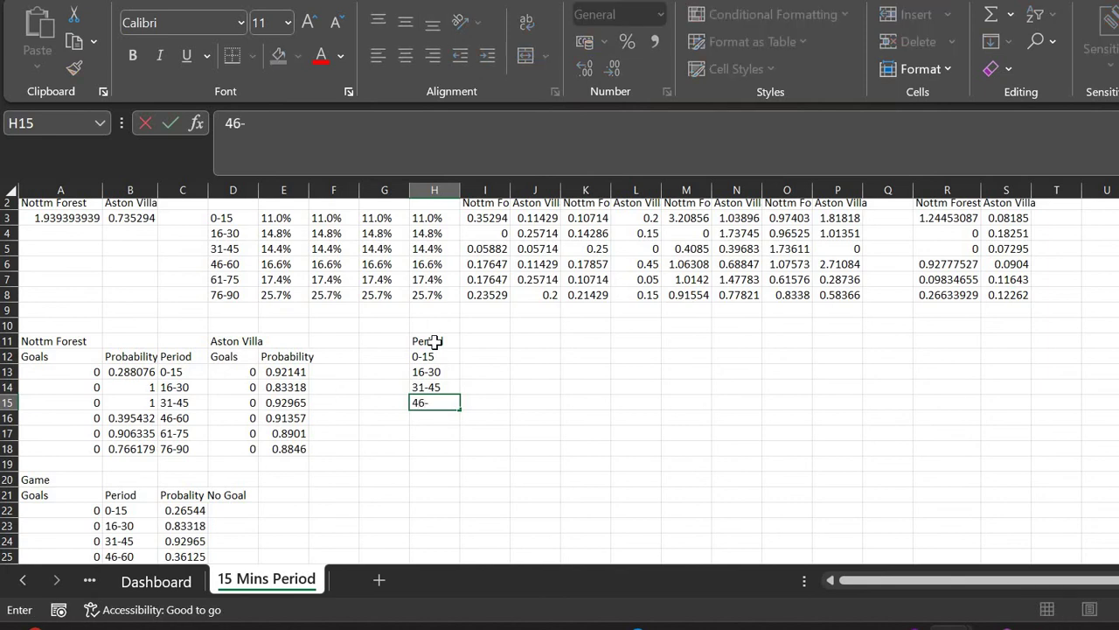
type("60")
key("Return")
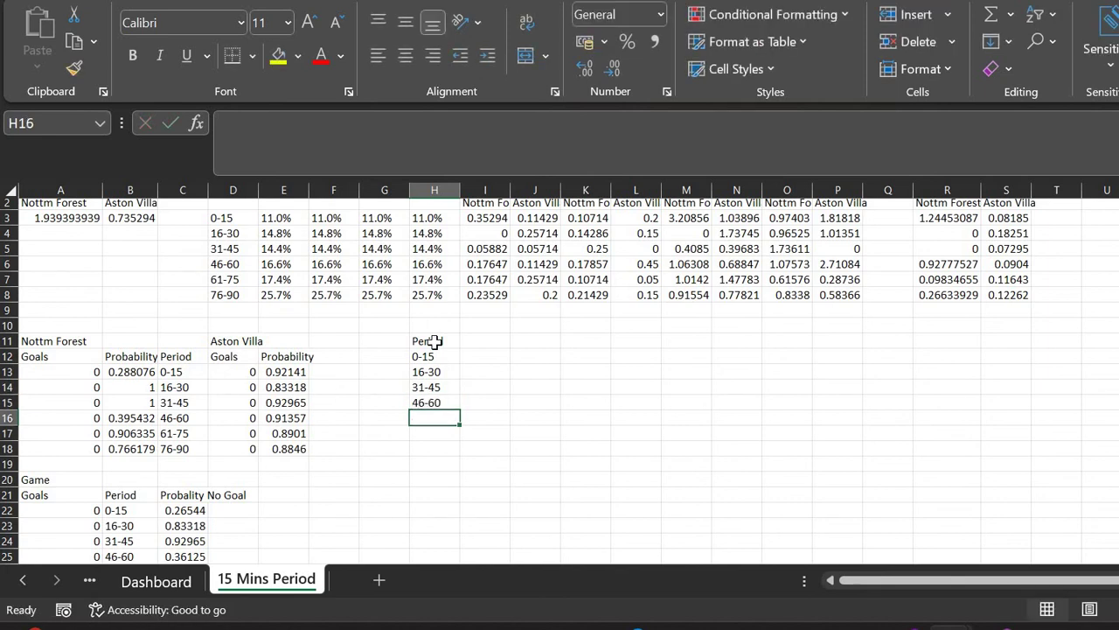
type("61-75")
key("Return")
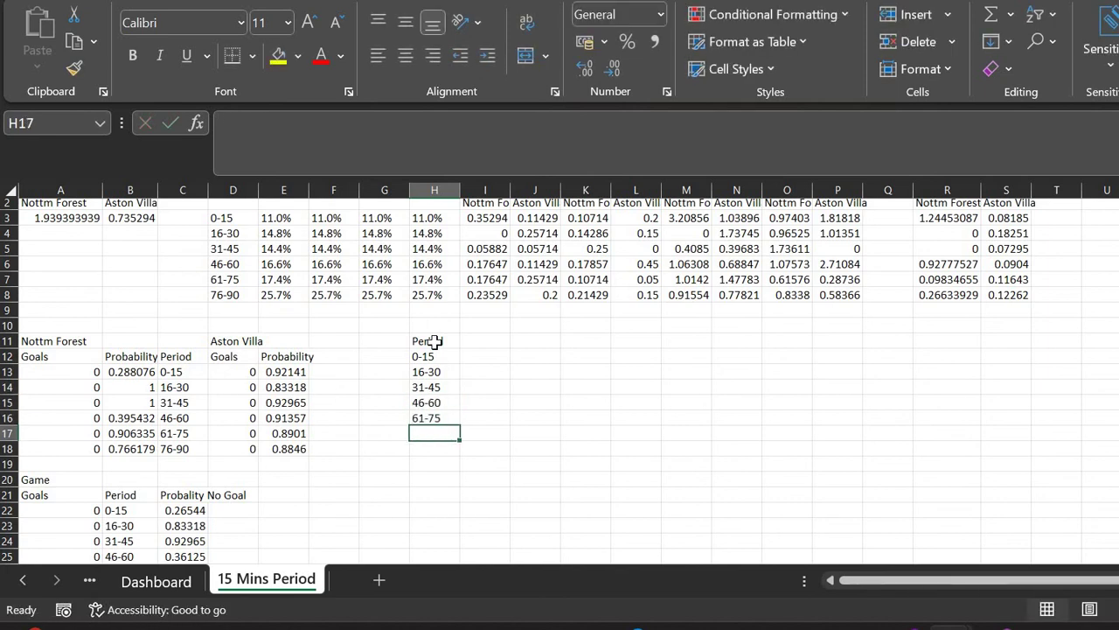
type("76-90")
key("Return")
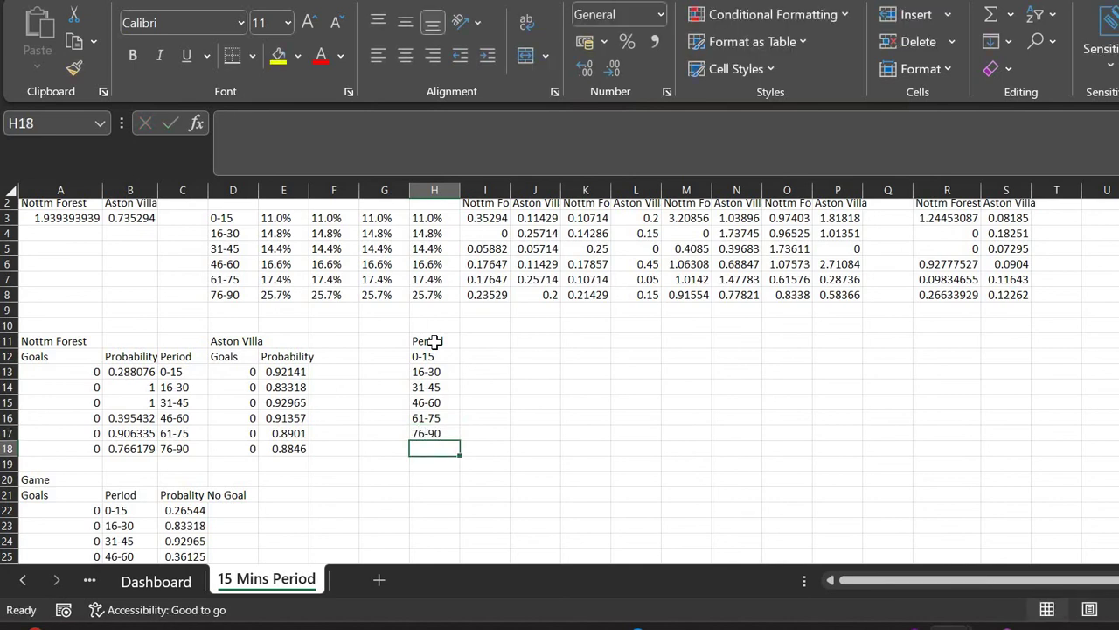
Enter the heading "Probability of Goal" in I11 beside the new Period heading
key("Up")
key("Up")
key("Up")
key("Up")
key("Up")
key("Up")
key("Up")
key("Right")
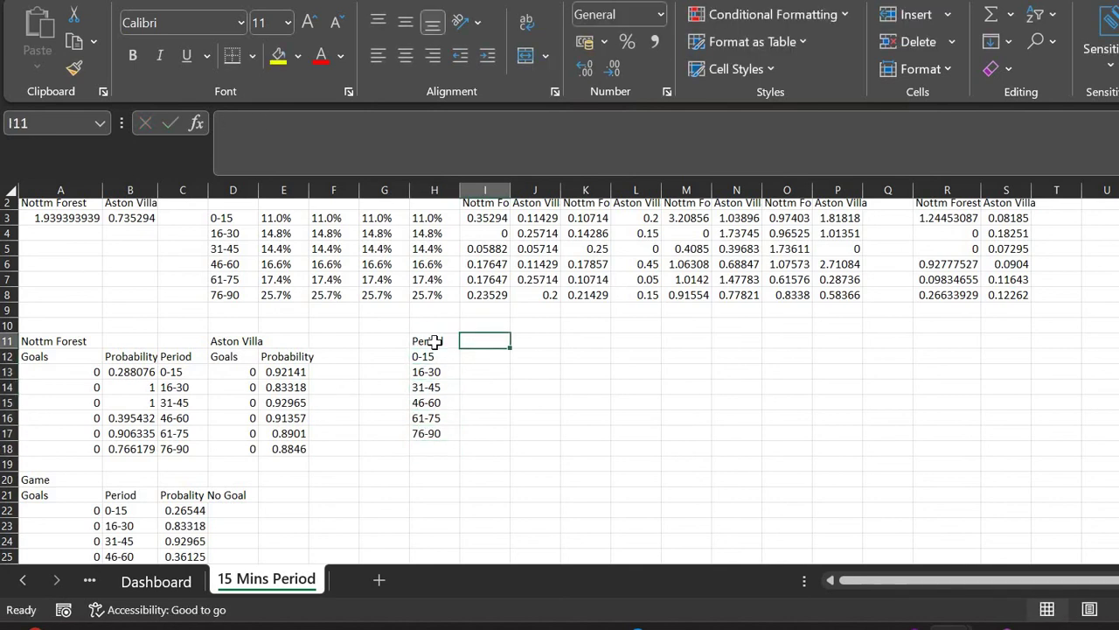
type("Probab")
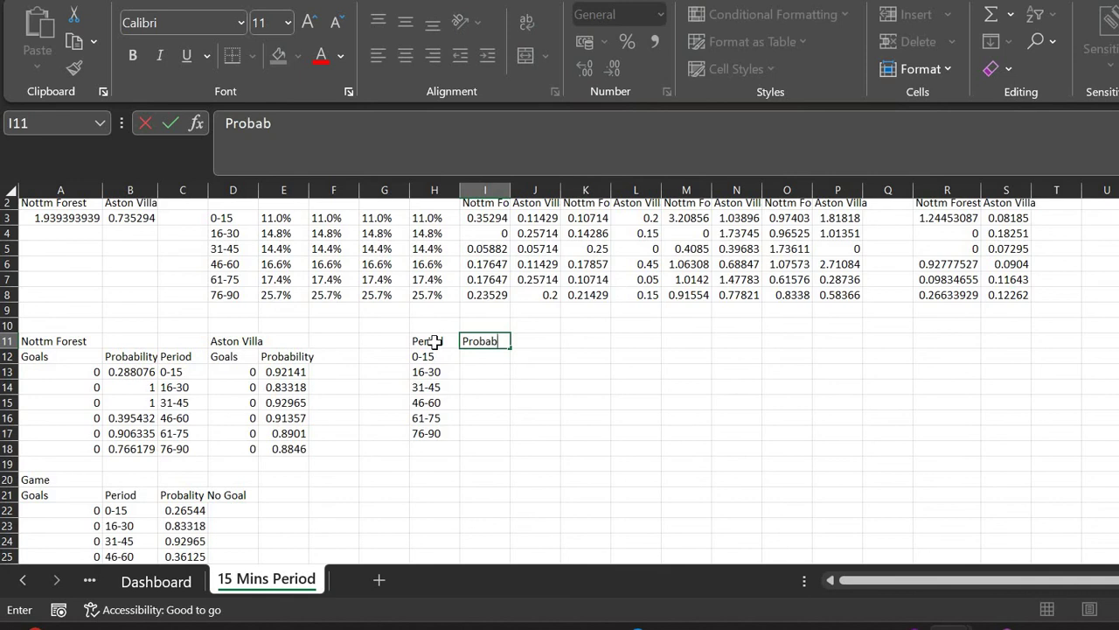
type("ility of Goal")
key("Return")
key("Up")
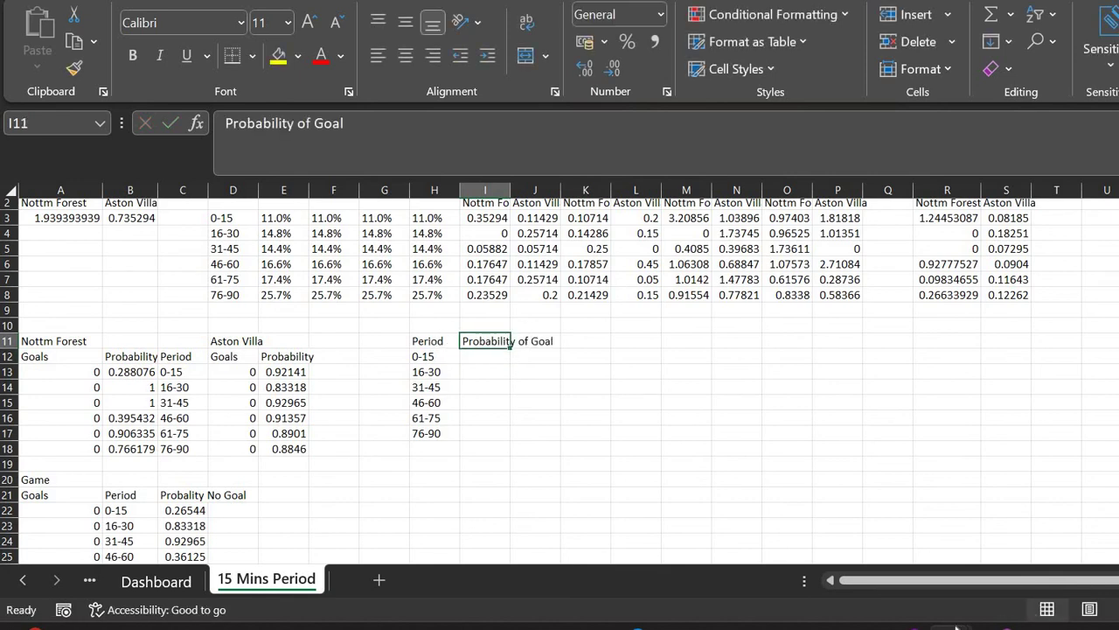
Review the period-by-period goal probability grid in the New Over 0.5 first half workbook, and return to the Predictor from scratch workbook
mouse_move(955, 626)
left_click(849, 547)
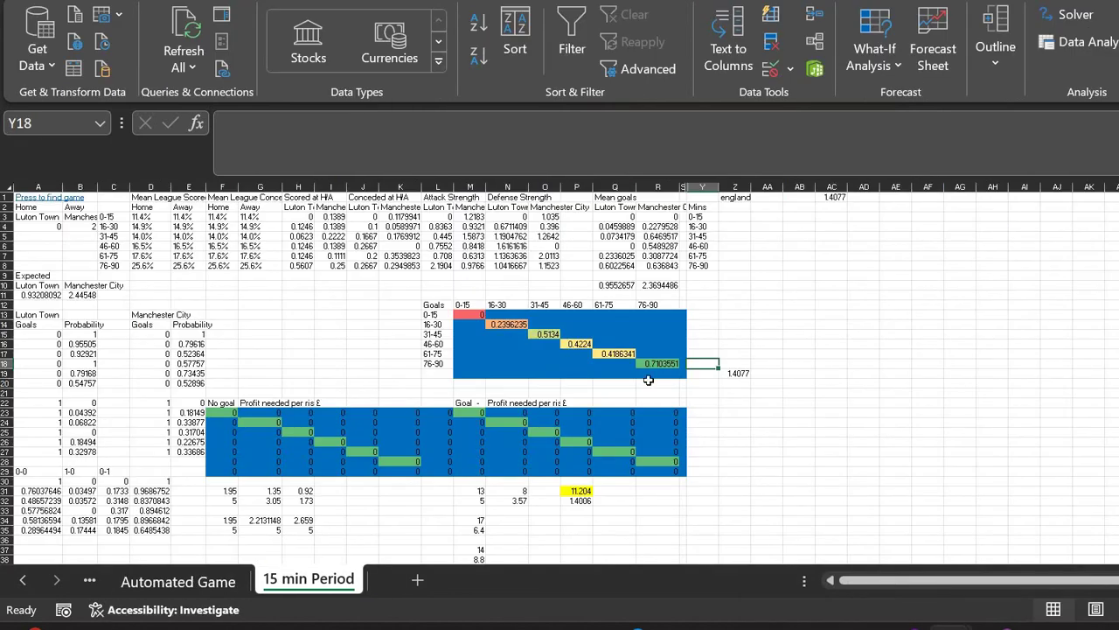
left_click_drag(464, 314, 662, 383)
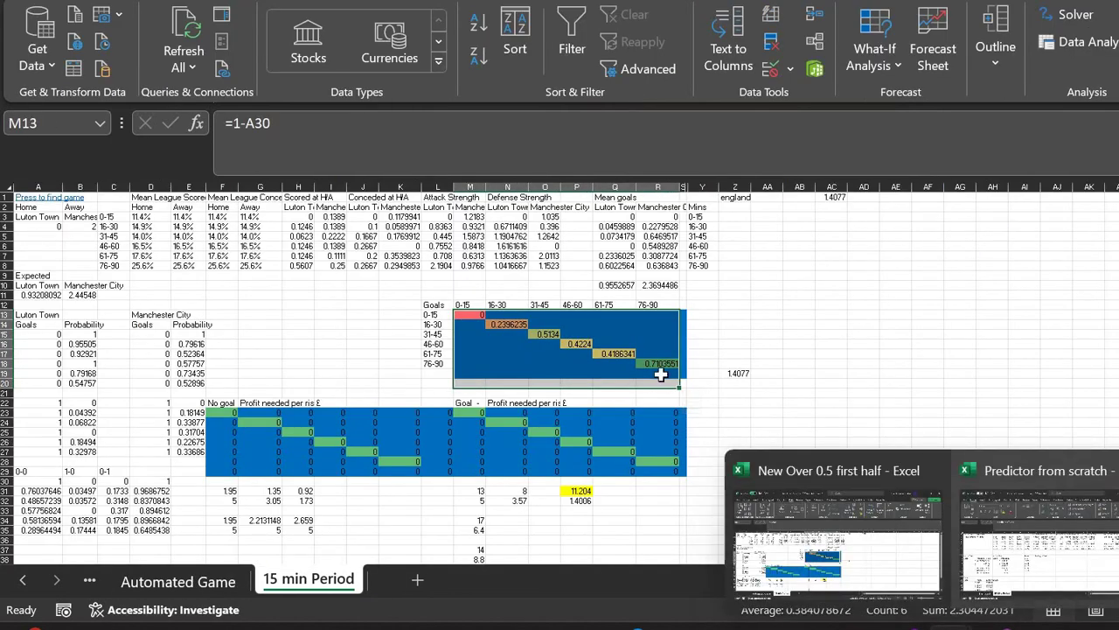
key("alt+Tab")
Calculate the goal probability in I12 with =1-C22 and fill the formula down through I17
key("Down")
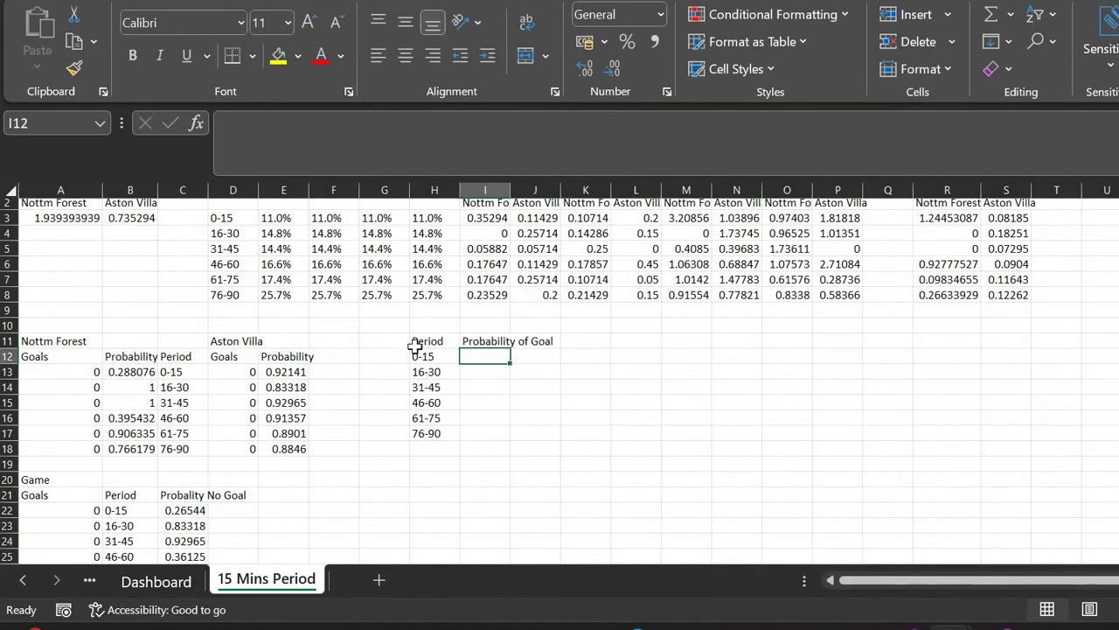
type("=1-")
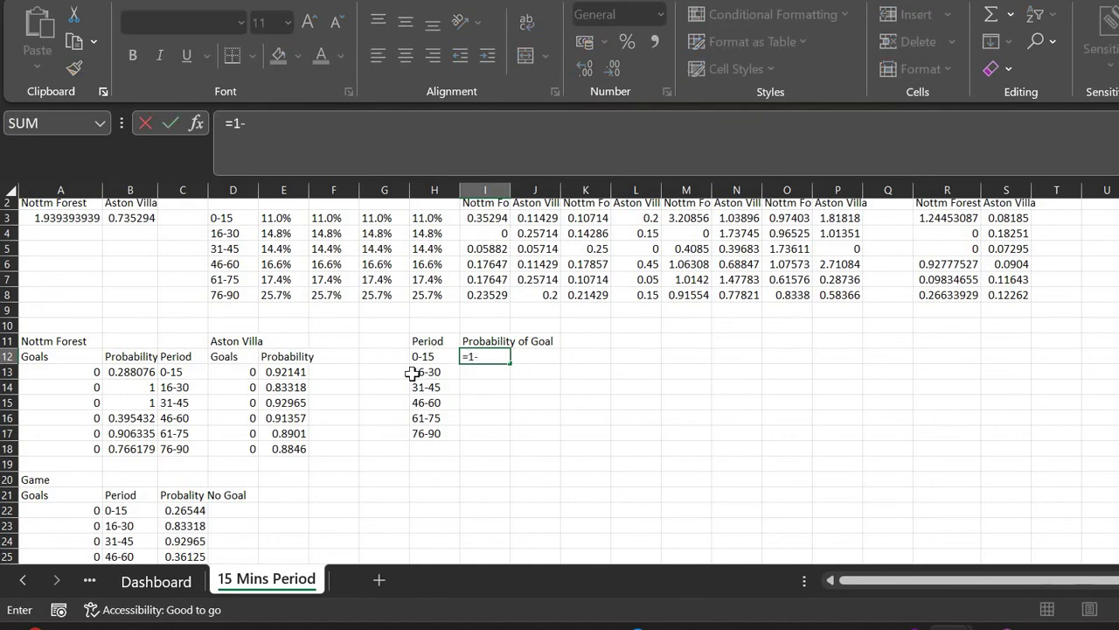
scroll(411, 373, "down", 2)
left_click(191, 427)
key("Return")
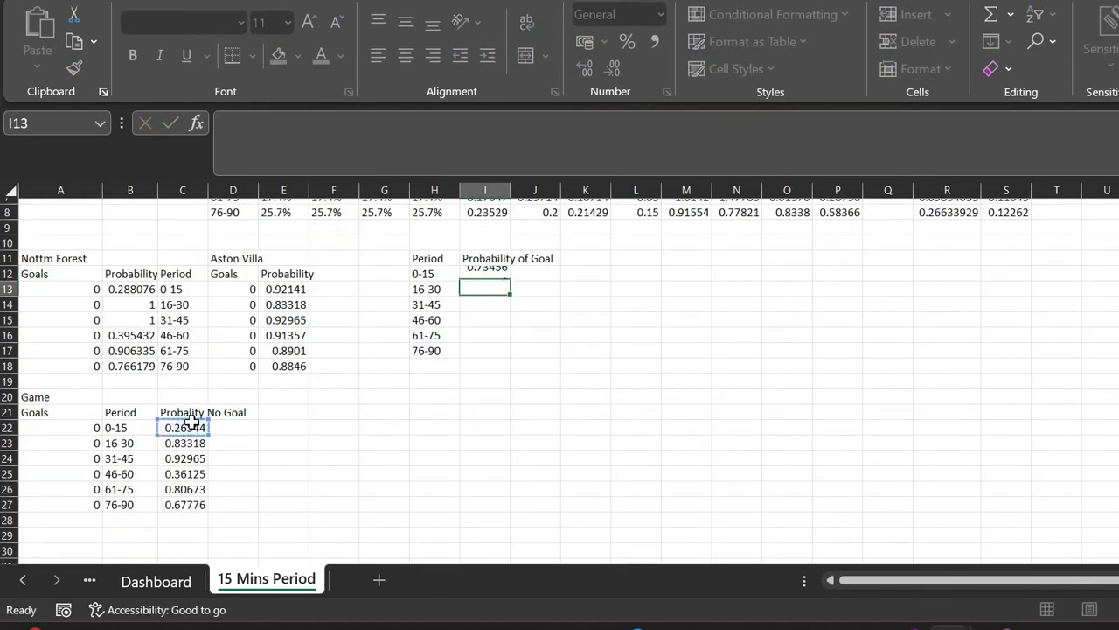
left_click(505, 273)
left_click_drag(513, 357, 513, 354)
scroll(507, 384, "up", 3)
Apply a green-yellow-red colour scale to the goal probabilities in I12:I17, with green for the highest values
left_click_drag(429, 360, 486, 453)
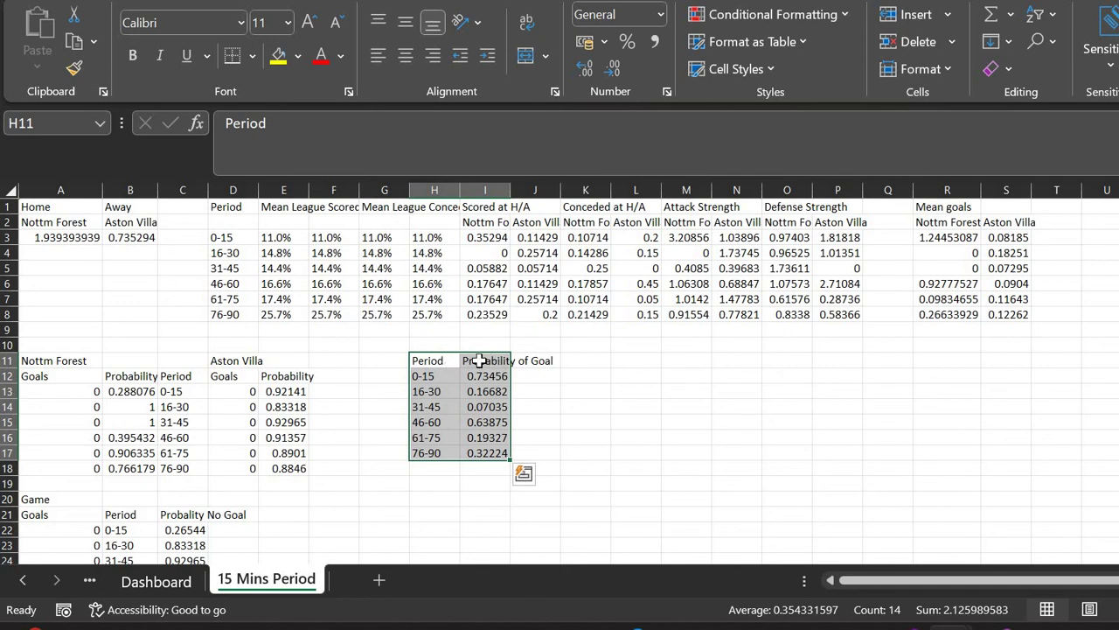
left_click(441, 361)
left_click(483, 360)
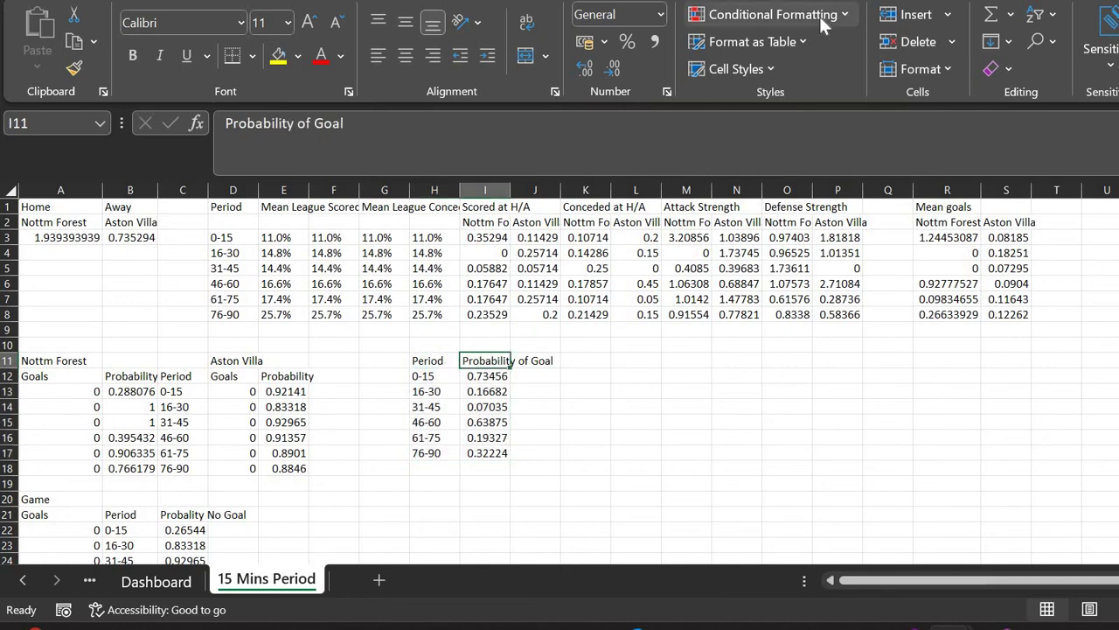
left_click(712, 15)
left_click(715, 18)
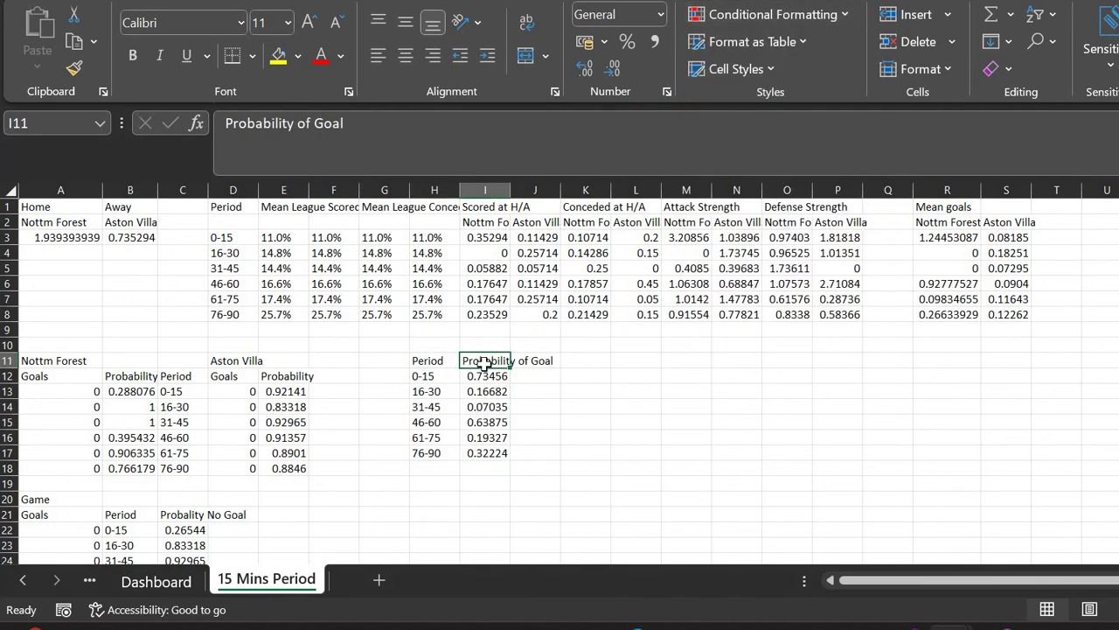
key("Down")
key("ctrl+shift+Down")
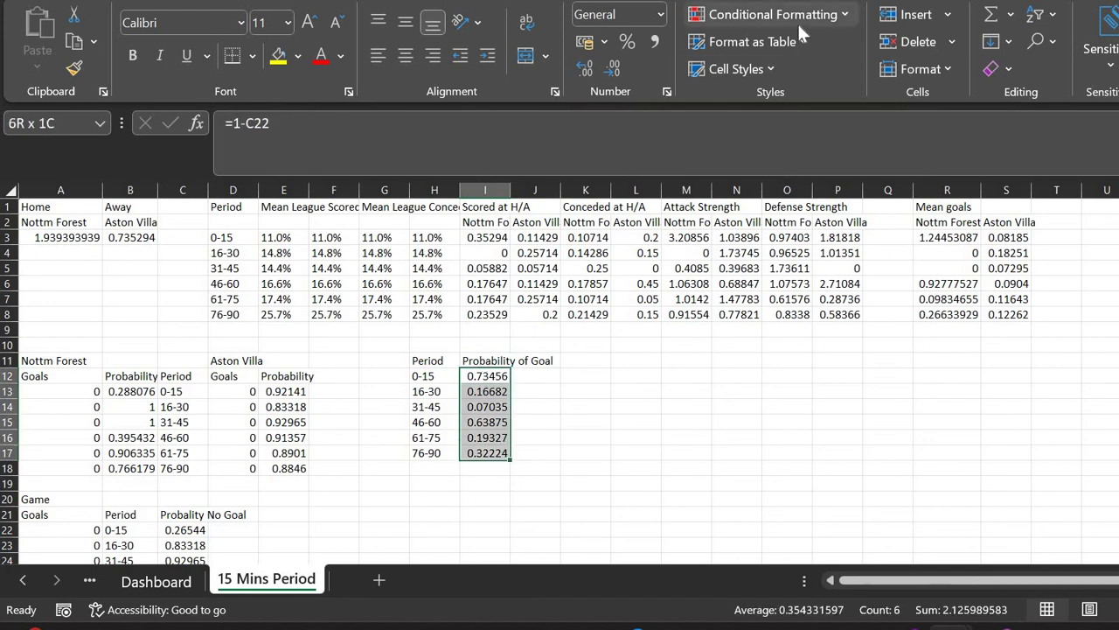
left_click(797, 20)
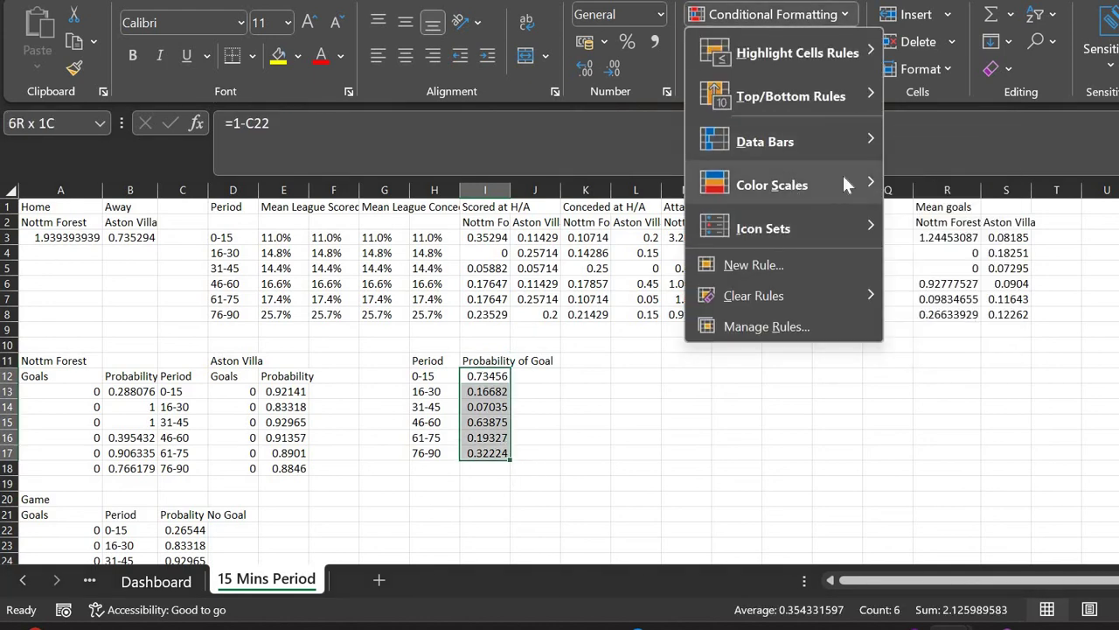
mouse_move(842, 182)
left_click(899, 177)
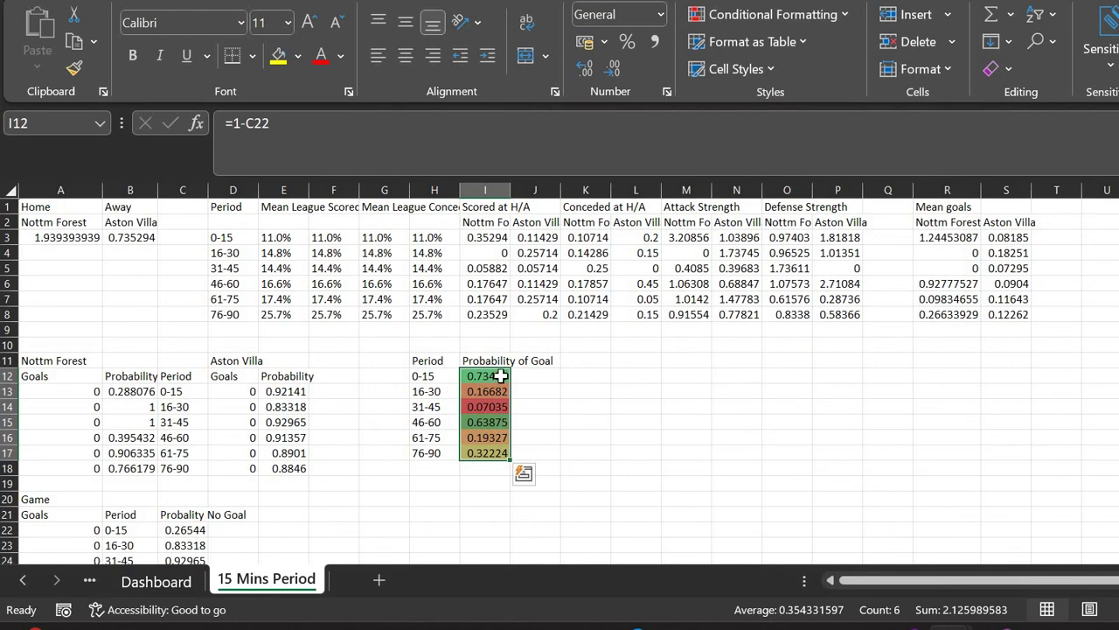
Examine the colour-coded goal probabilities and their formulas against the periods in the H11:I17 table
key("Left")
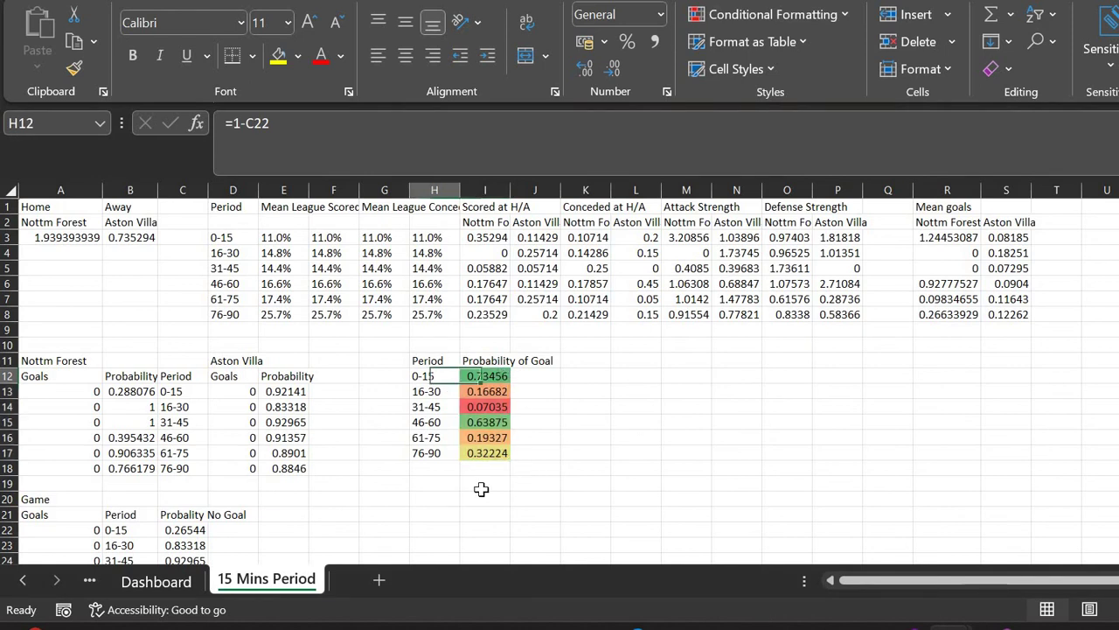
key("Right")
key("Down")
key("Down")
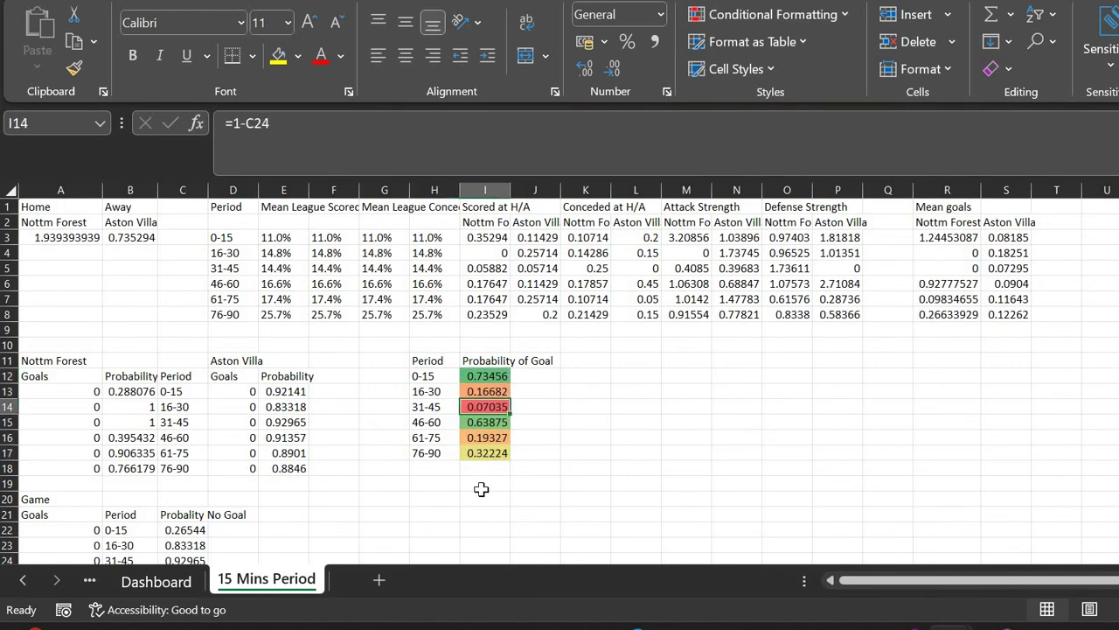
key("Left")
key("Right")
key("Up")
key("Up")
key("Up")
key("Left")
key("shift+Right")
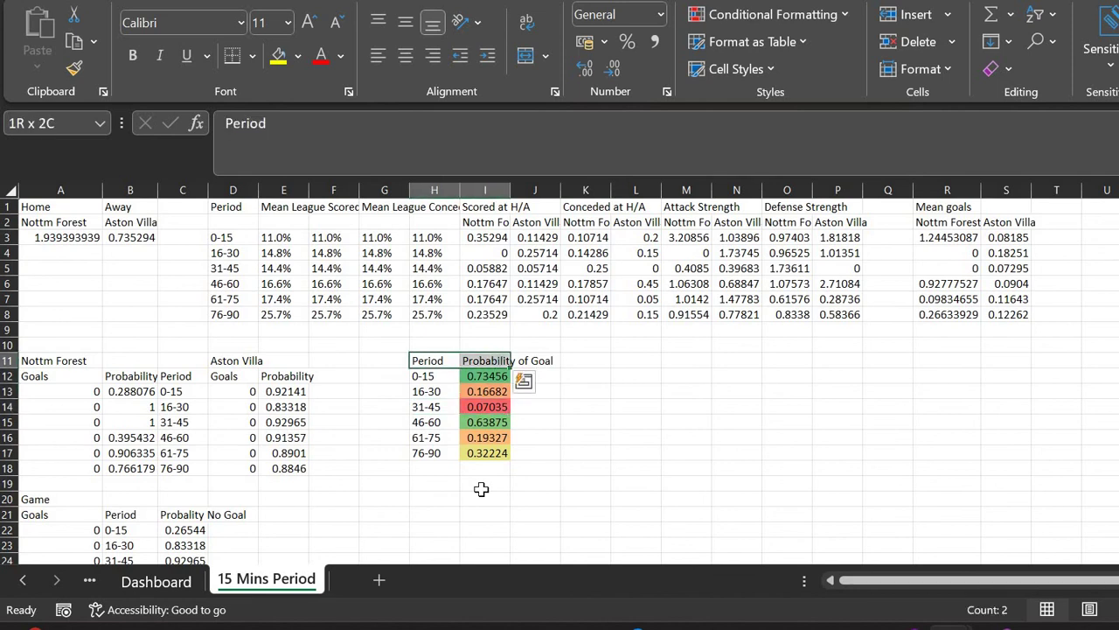
key("Down")
key("Right")
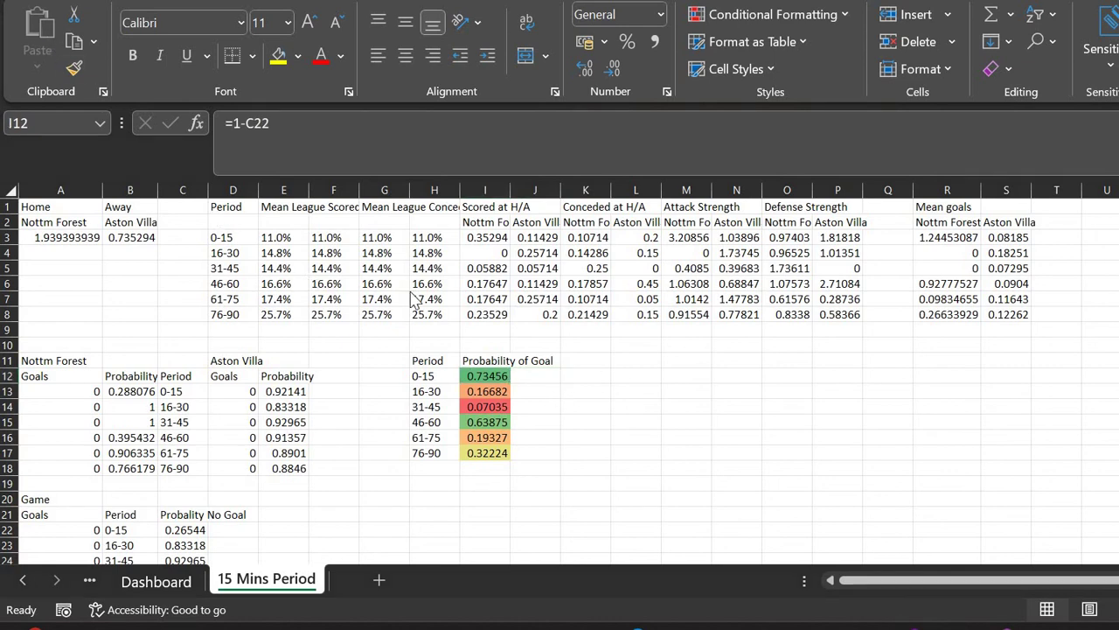
Insert a clustered column chart from the Period and Probability of Goal table in H11:I17
left_click_drag(446, 357, 486, 453)
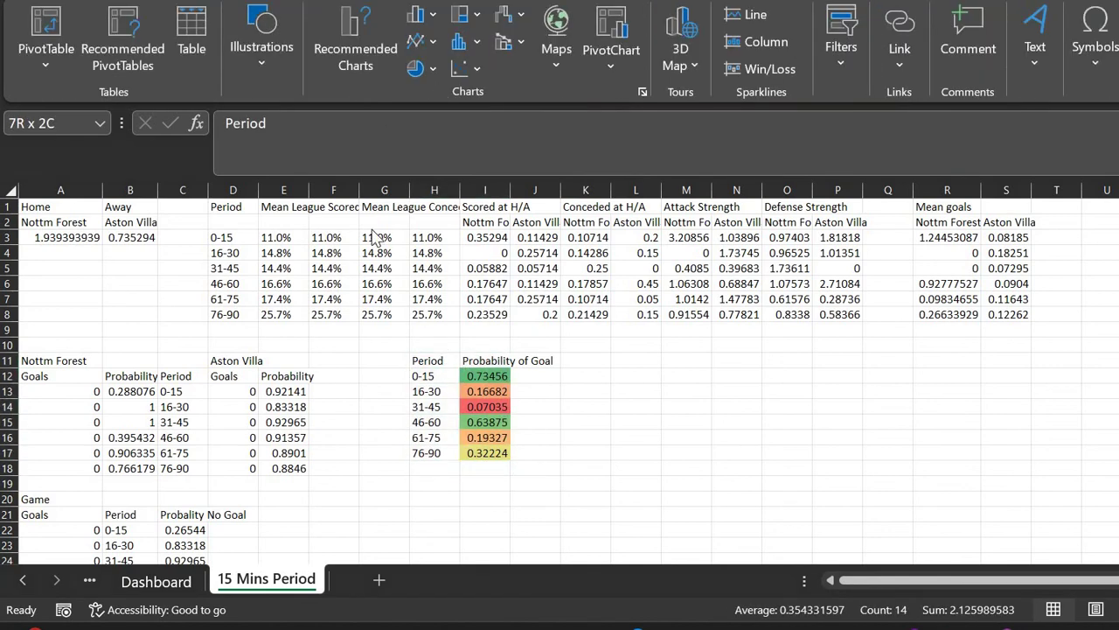
left_click(367, 71)
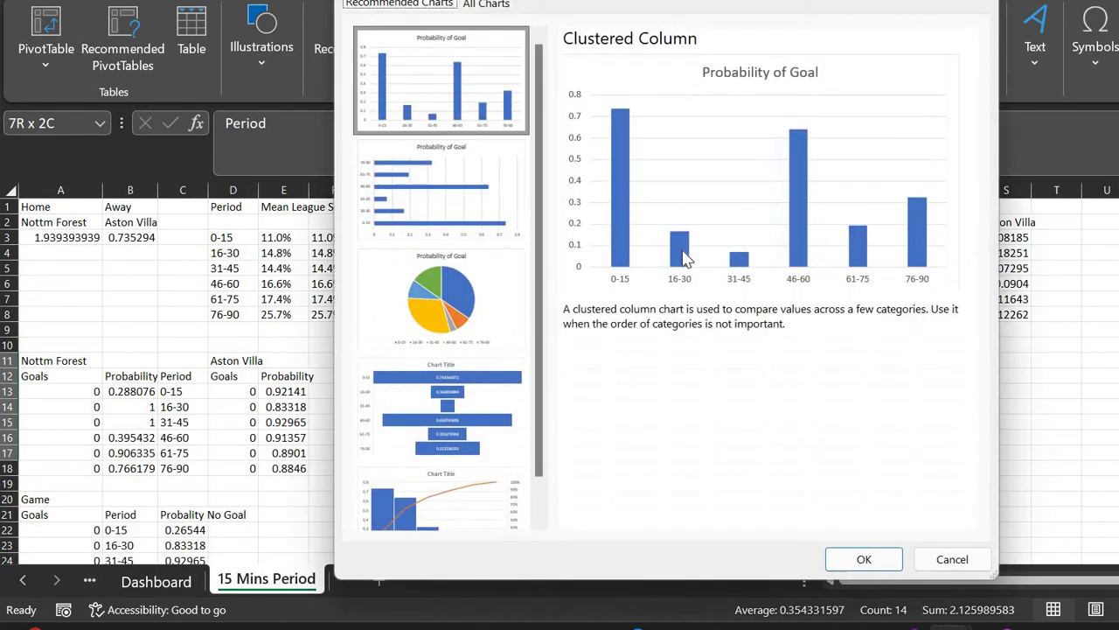
left_click(493, 293)
scroll(492, 293, "down", 1)
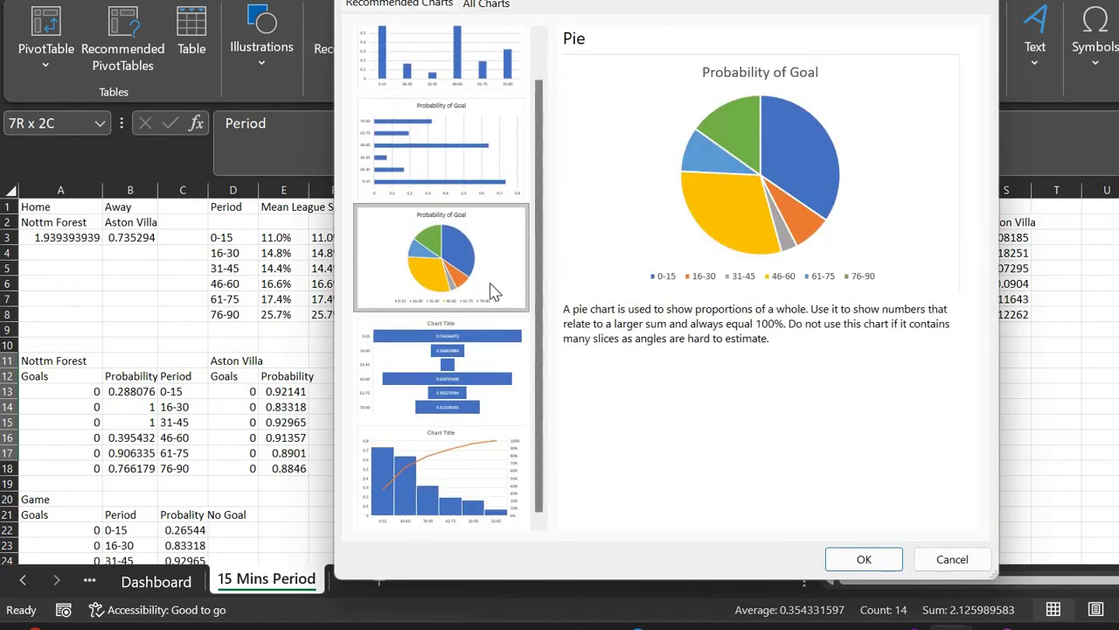
scroll(444, 266, "up", 1)
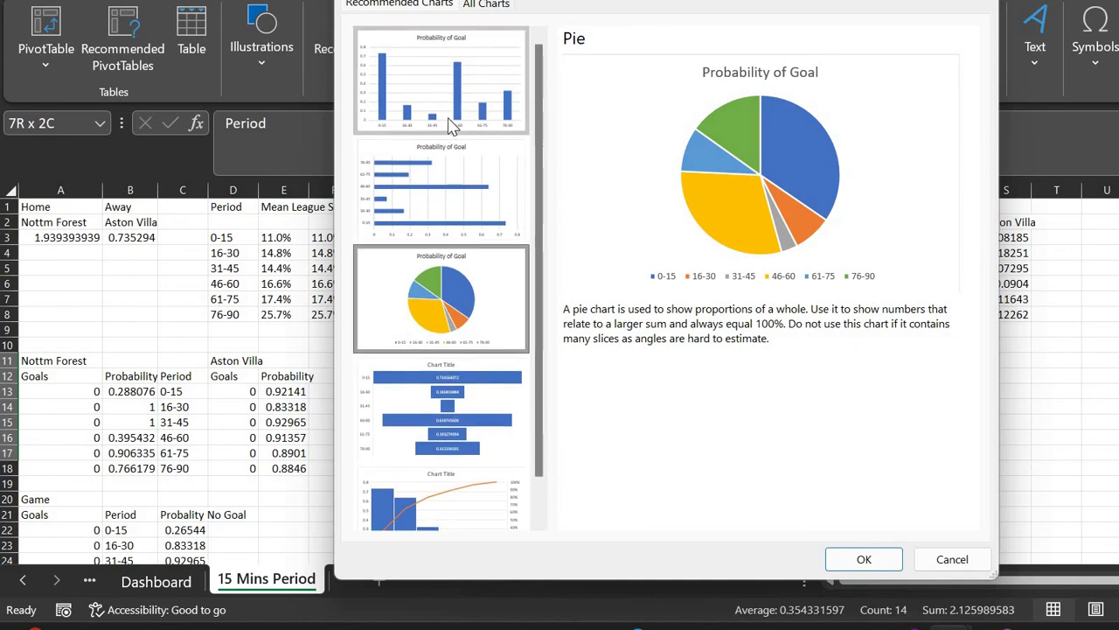
left_click(452, 125)
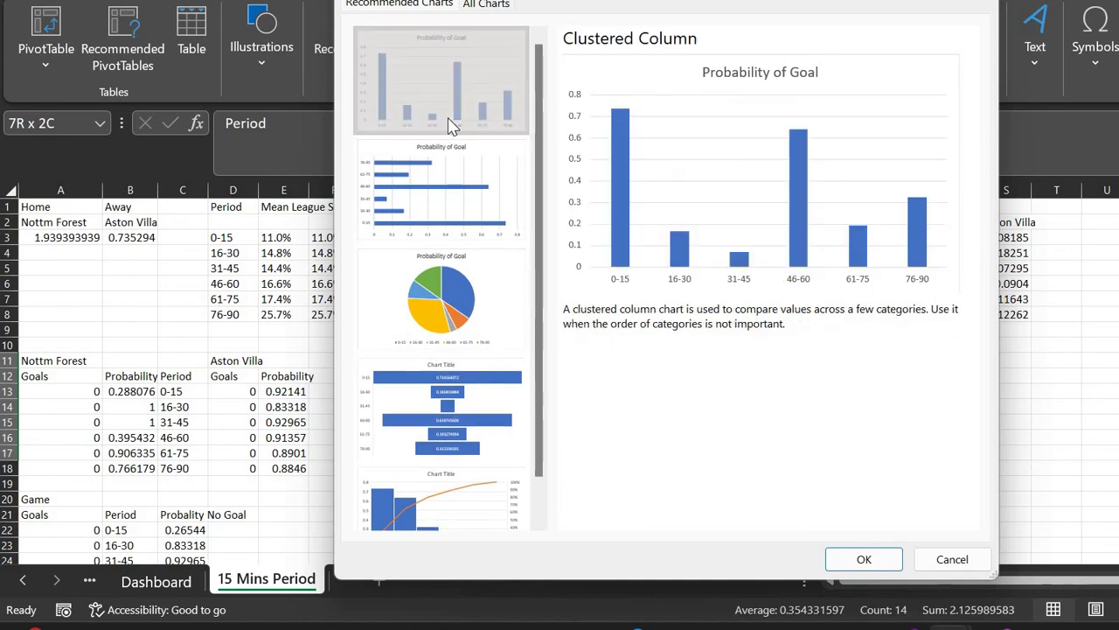
left_click(864, 559)
Move the Probability of Goal chart beside its table, clear of the strength figures above, and deselect it
left_click_drag(687, 301, 778, 368)
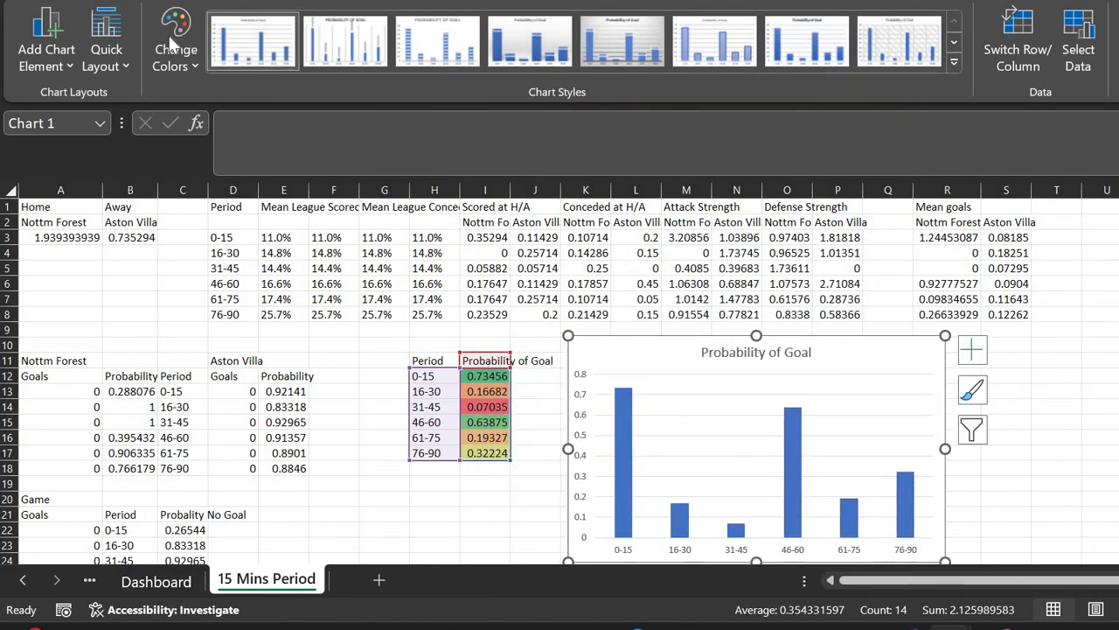
left_click(1029, 383)
scroll(1032, 382, "down", 2)
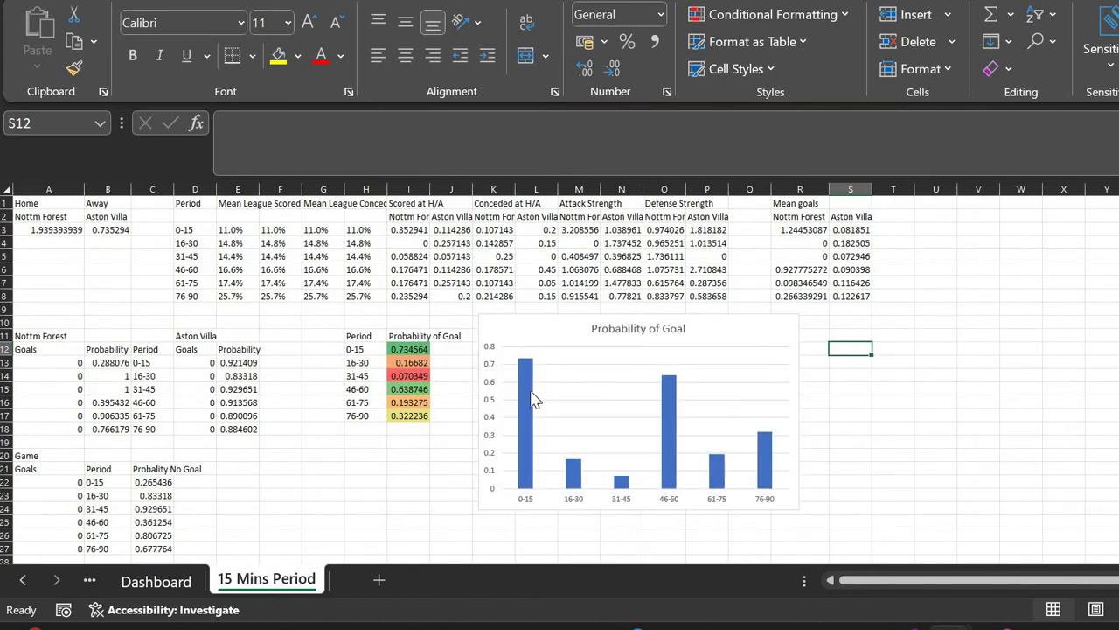
mouse_move(679, 421)
On the Dashboard sheet, choose england as the league and run the league selection to refresh its data
left_click(149, 581)
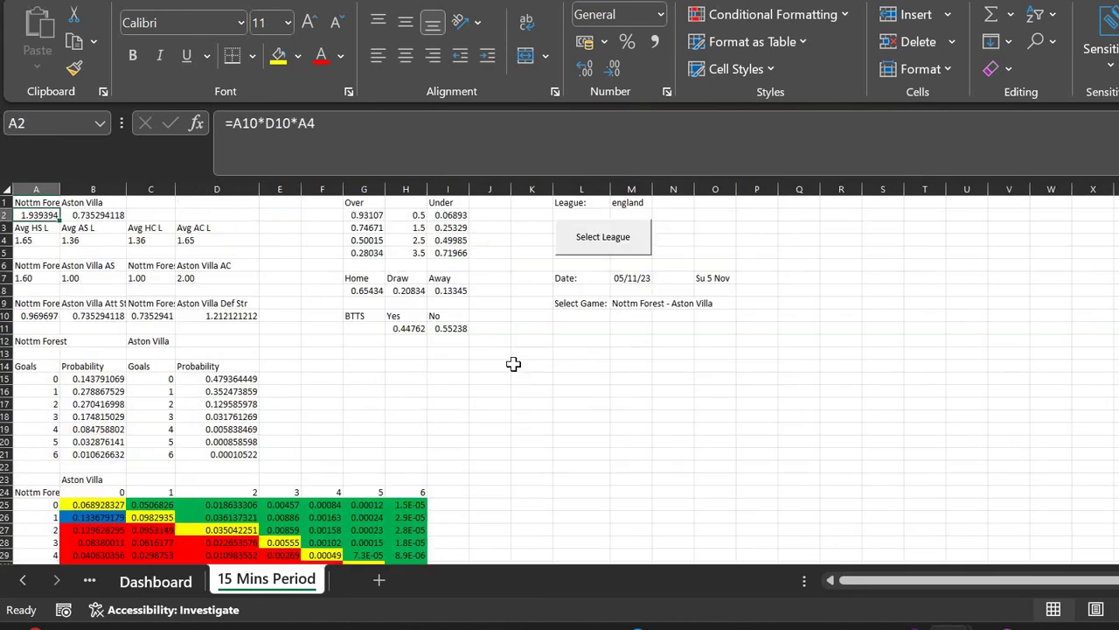
left_click(637, 280)
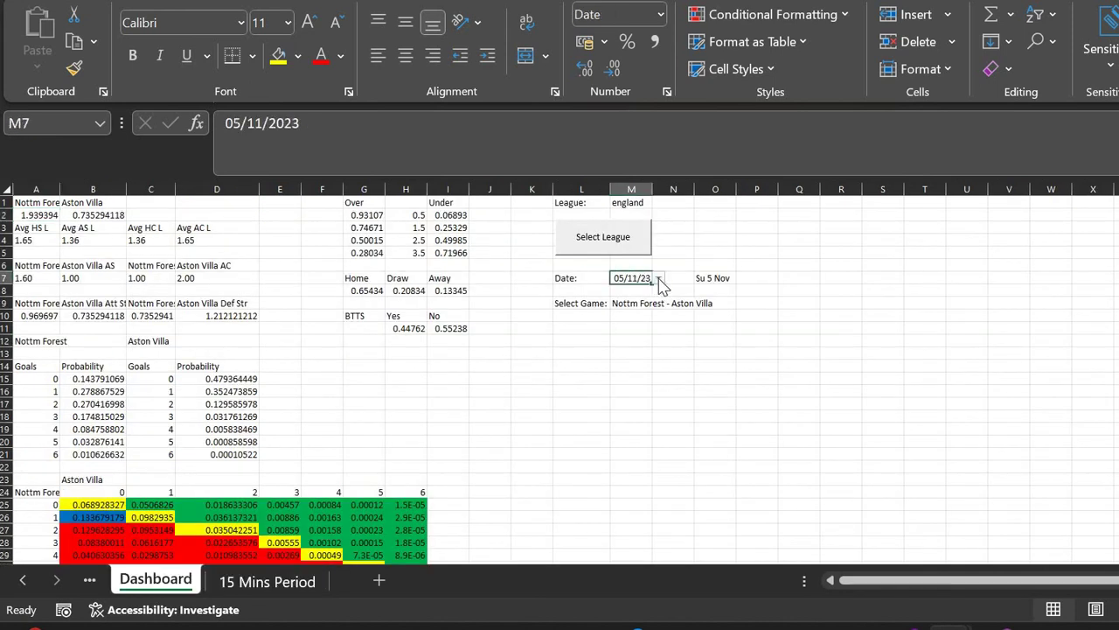
key("alt+Down")
left_click(556, 341)
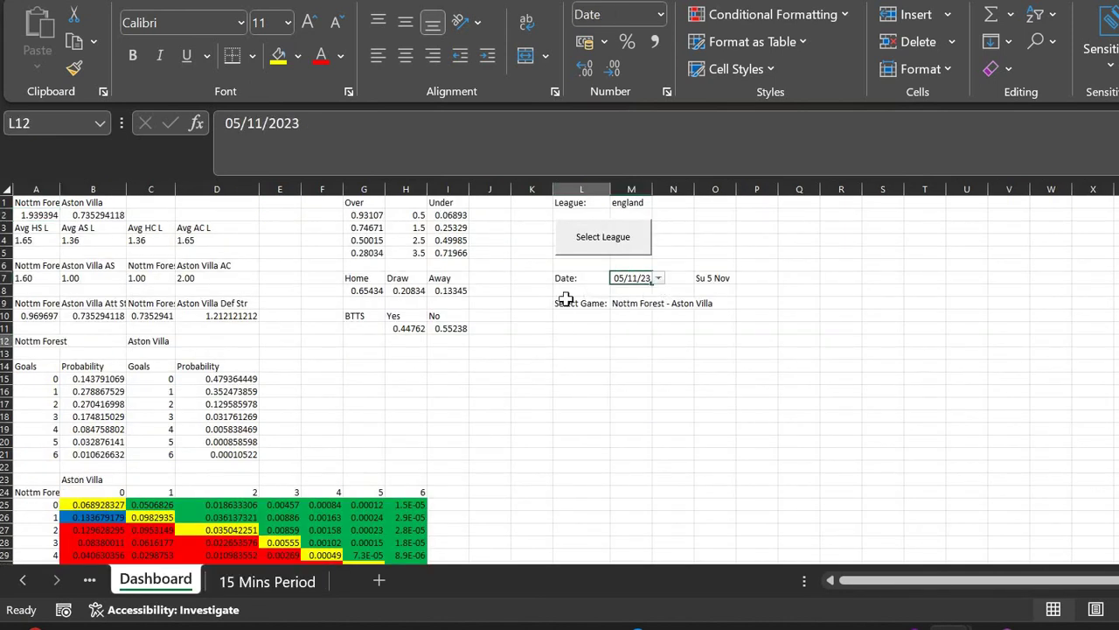
left_click(631, 202)
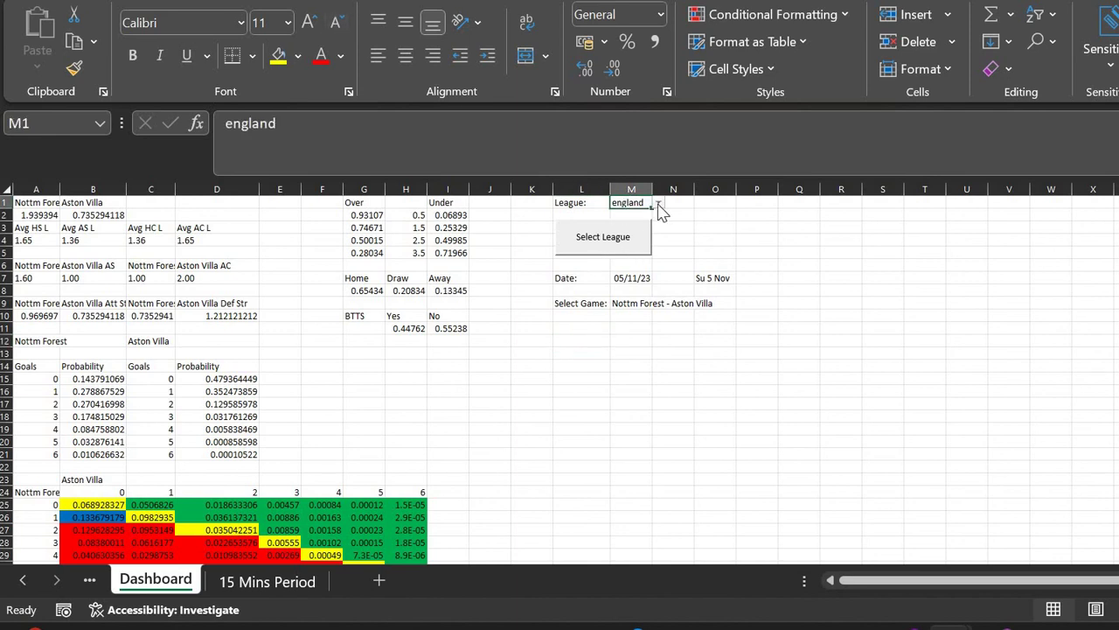
left_click(658, 203)
left_click(632, 218)
left_click(612, 238)
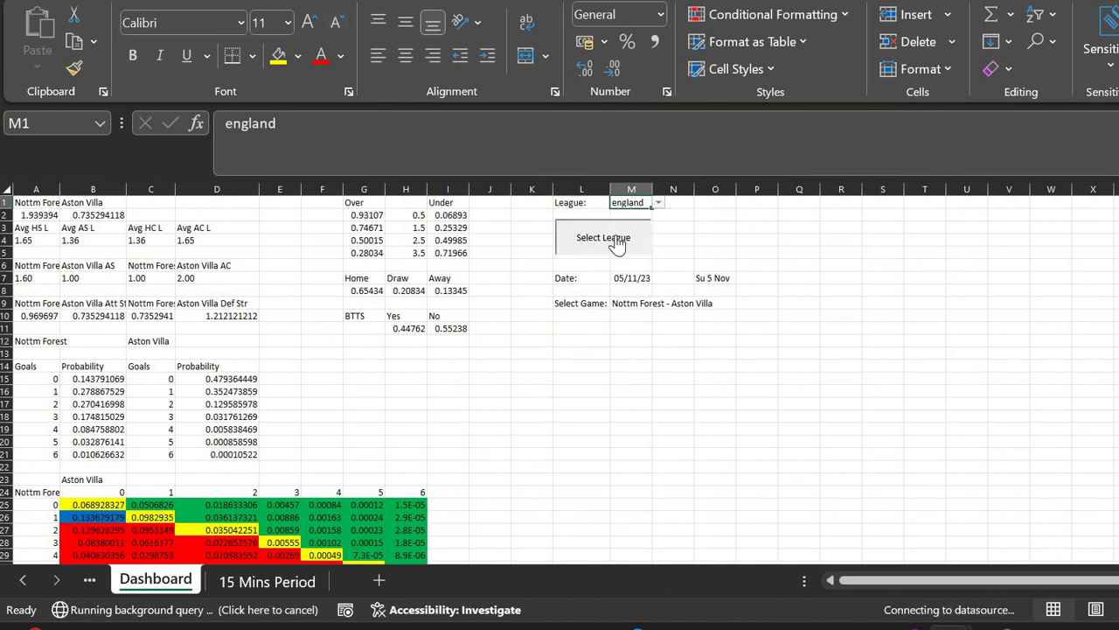
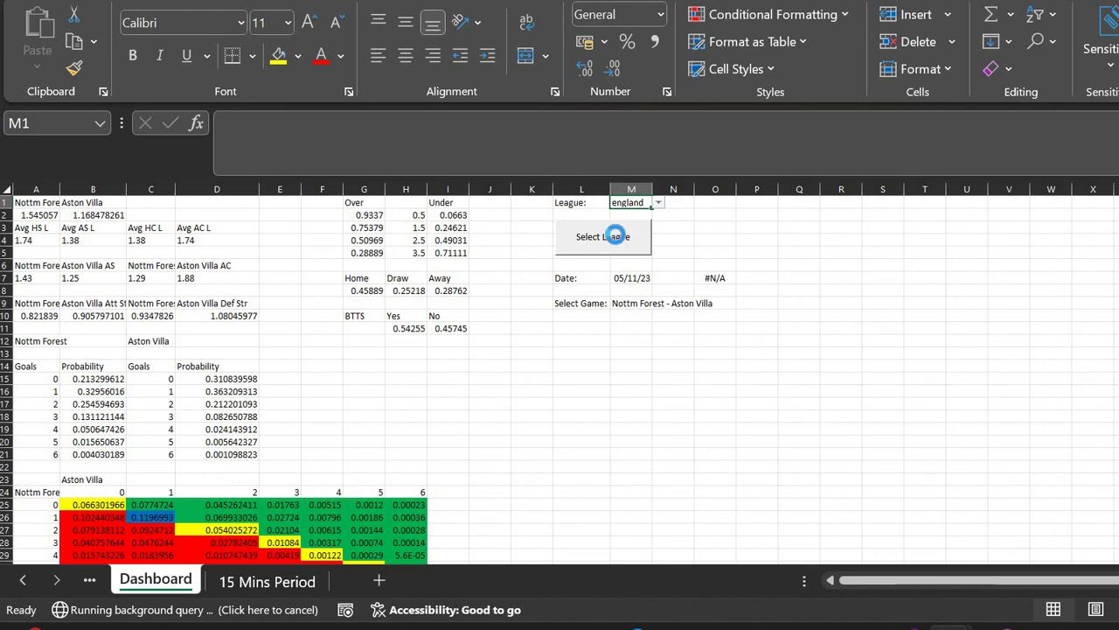
Set the Dashboard match date to 10/12/23
left_click(642, 278)
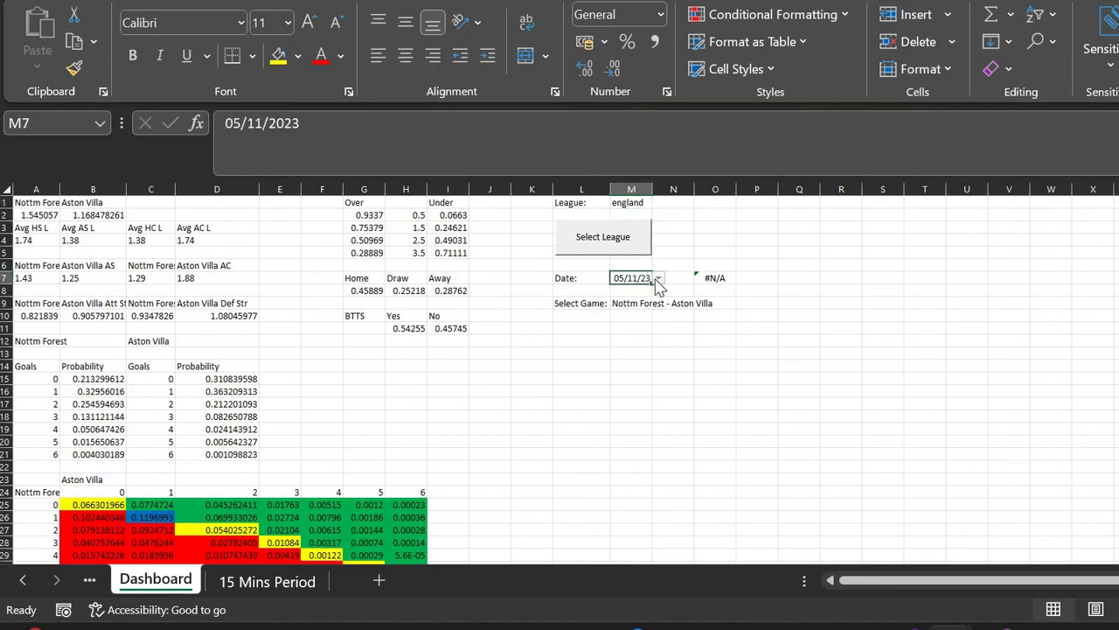
left_click(658, 278)
key("Down")
key("Down")
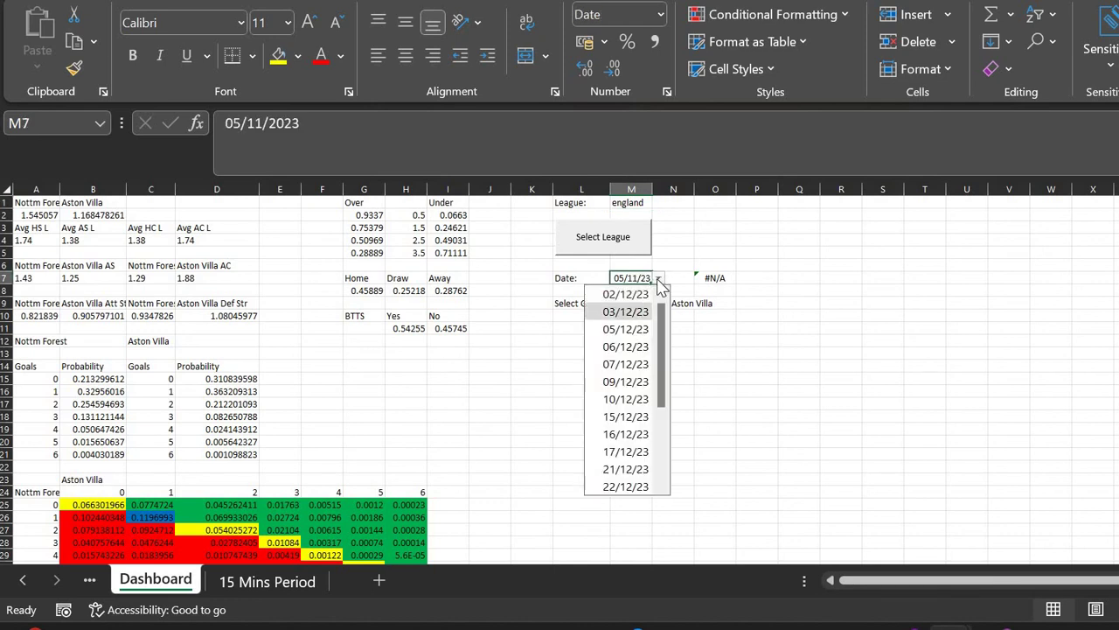
key("Down")
key("Down")
key("Down")
key("Down")
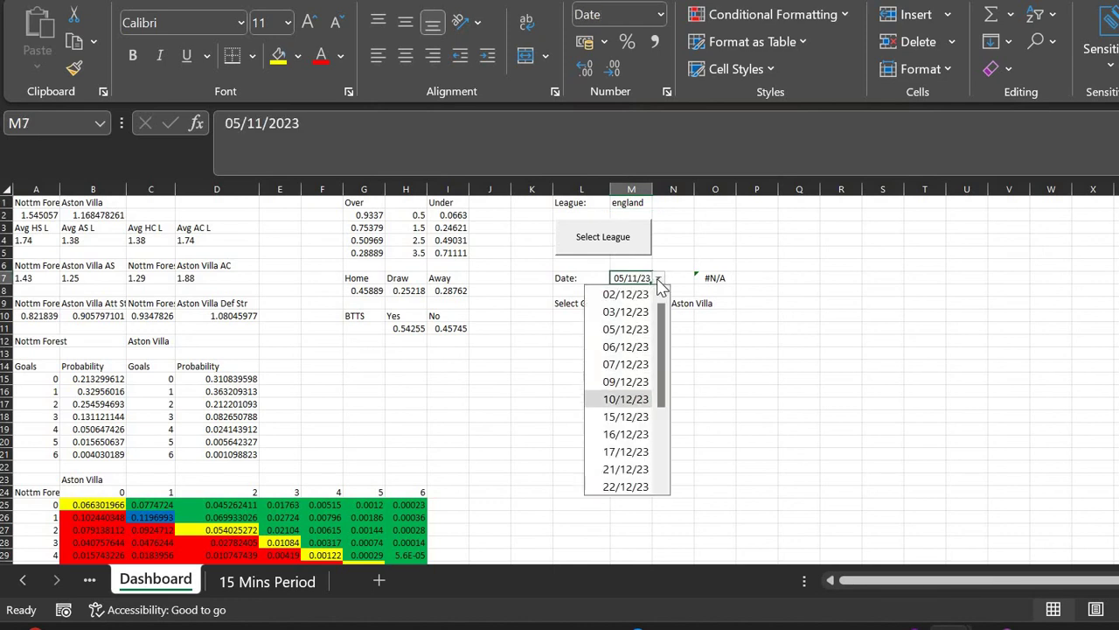
key("Return")
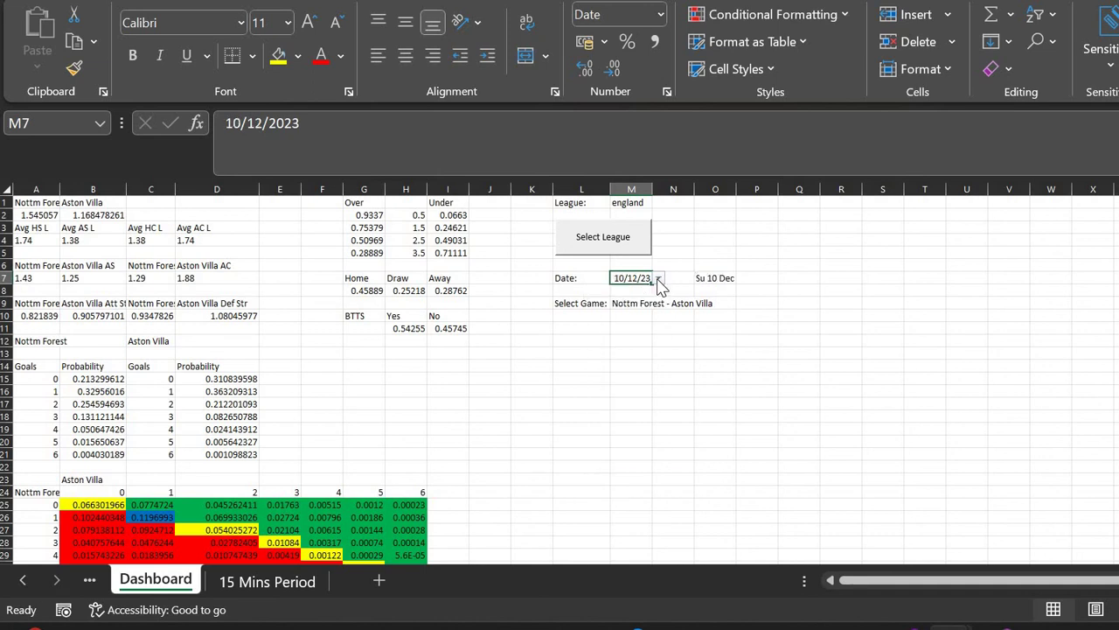
Select the Tottenham - Newcastle Utd game for the Dashboard prediction
left_click(646, 304)
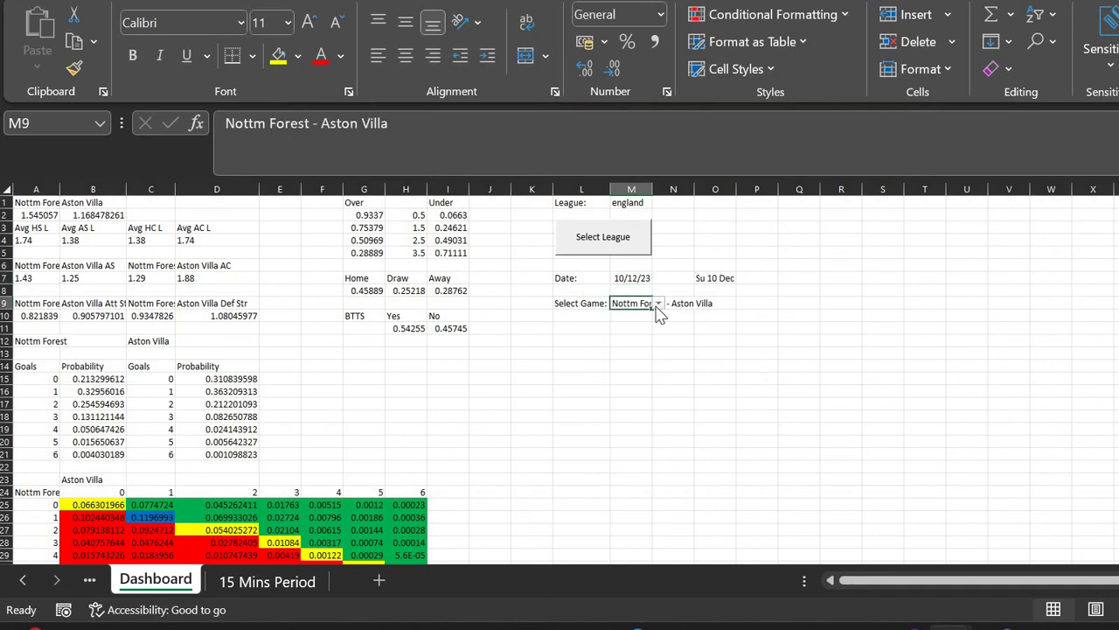
left_click(658, 304)
key("Down")
key("Down")
key("Down")
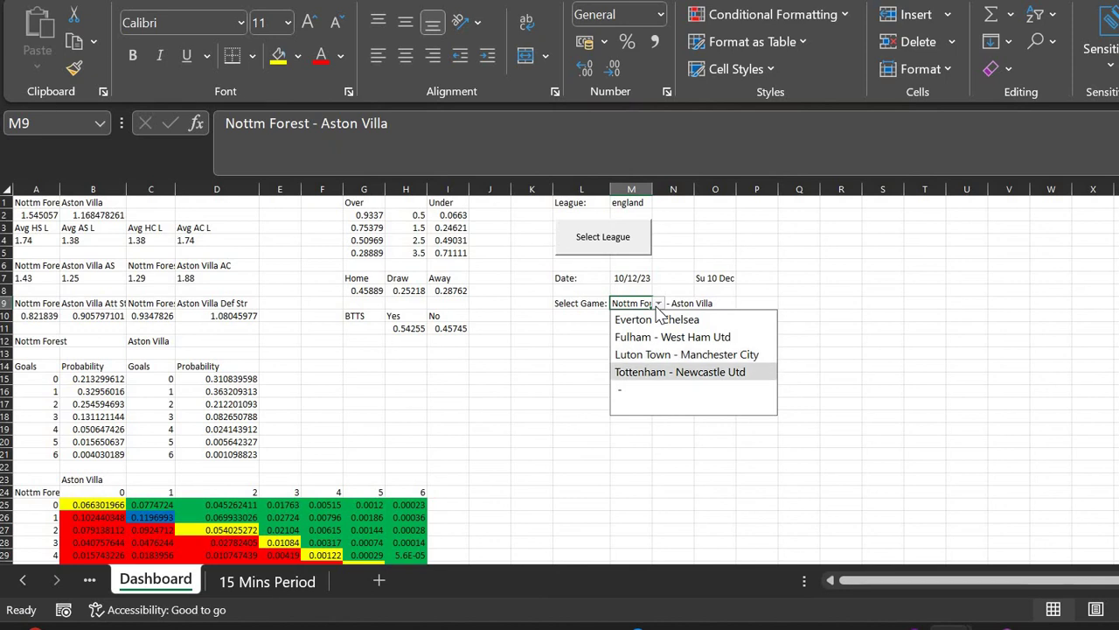
key("Return")
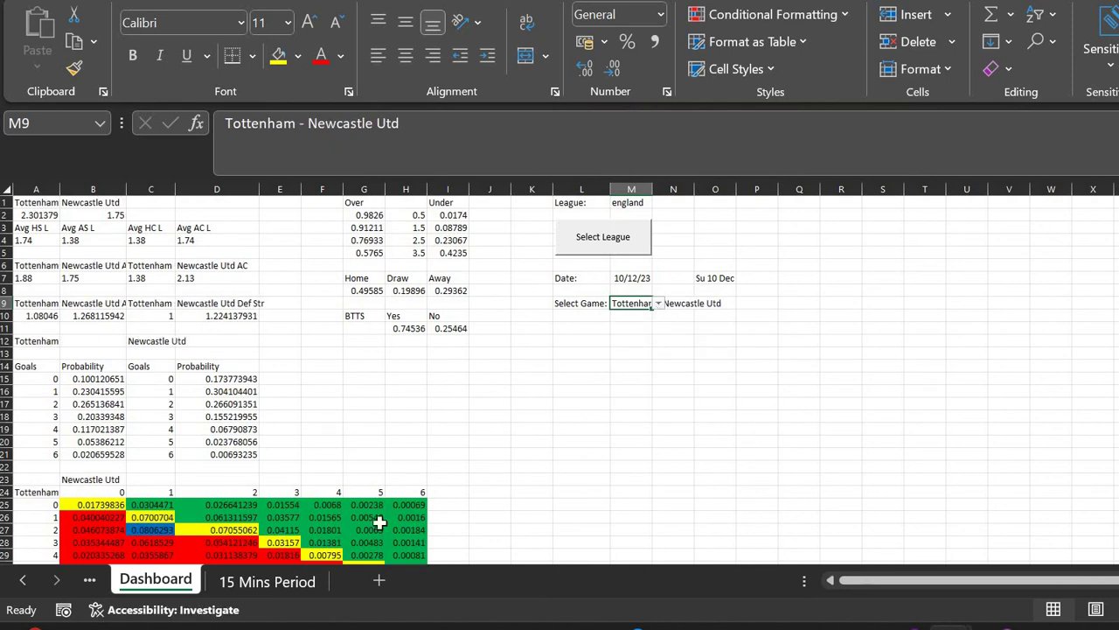
Review the goal chart on the 15 Mins Period sheet and select the Luton Town - Manchester City game on the Dashboard
left_click(300, 581)
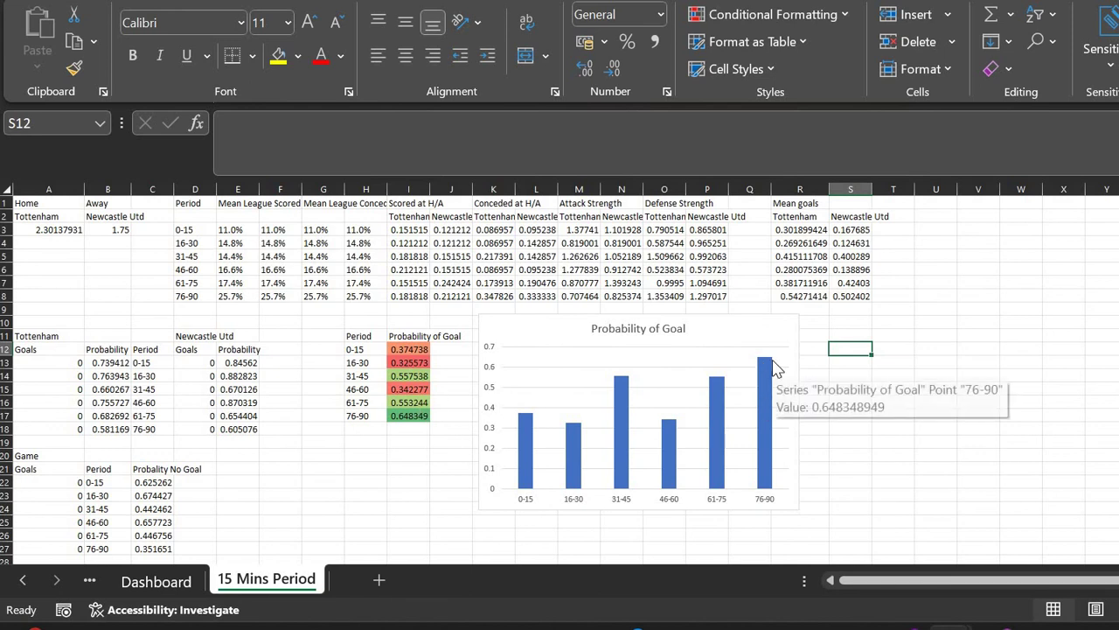
left_click(179, 590)
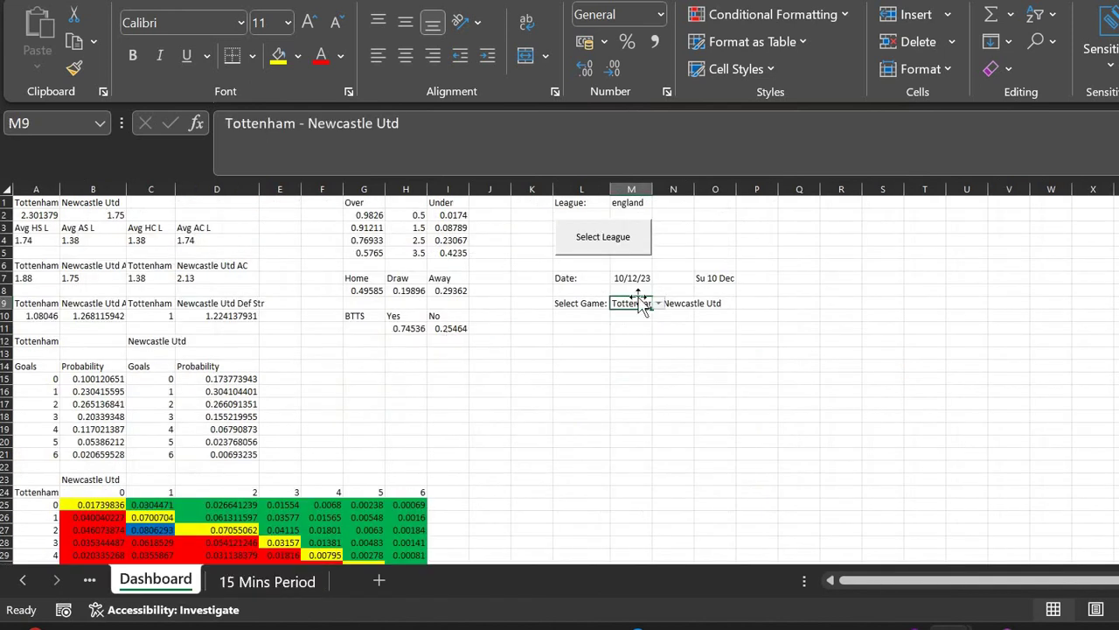
left_click(659, 303)
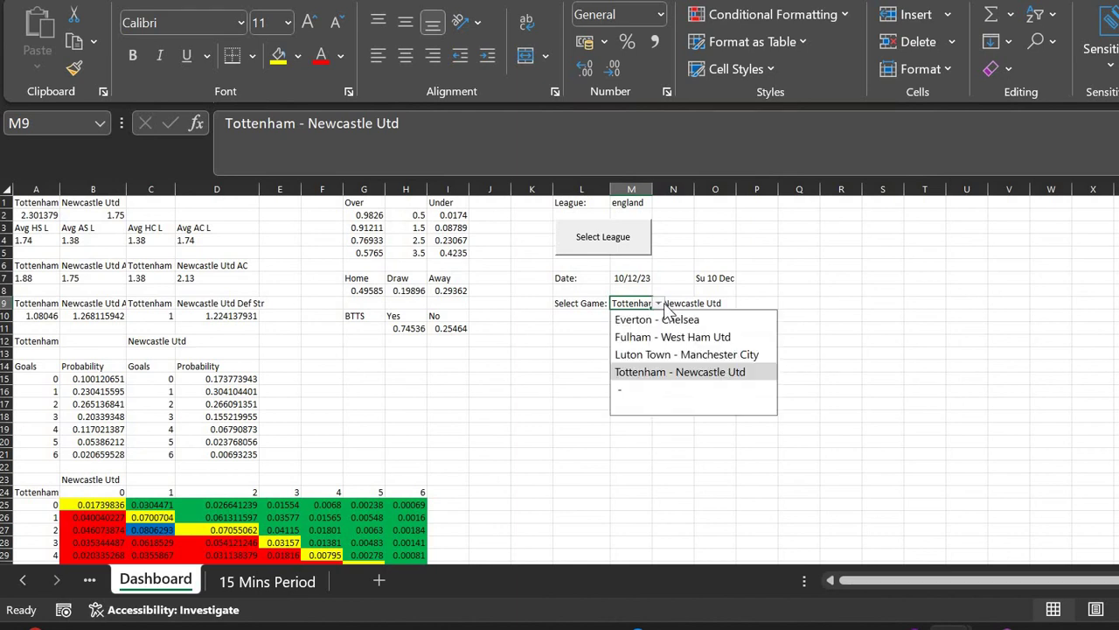
left_click(669, 354)
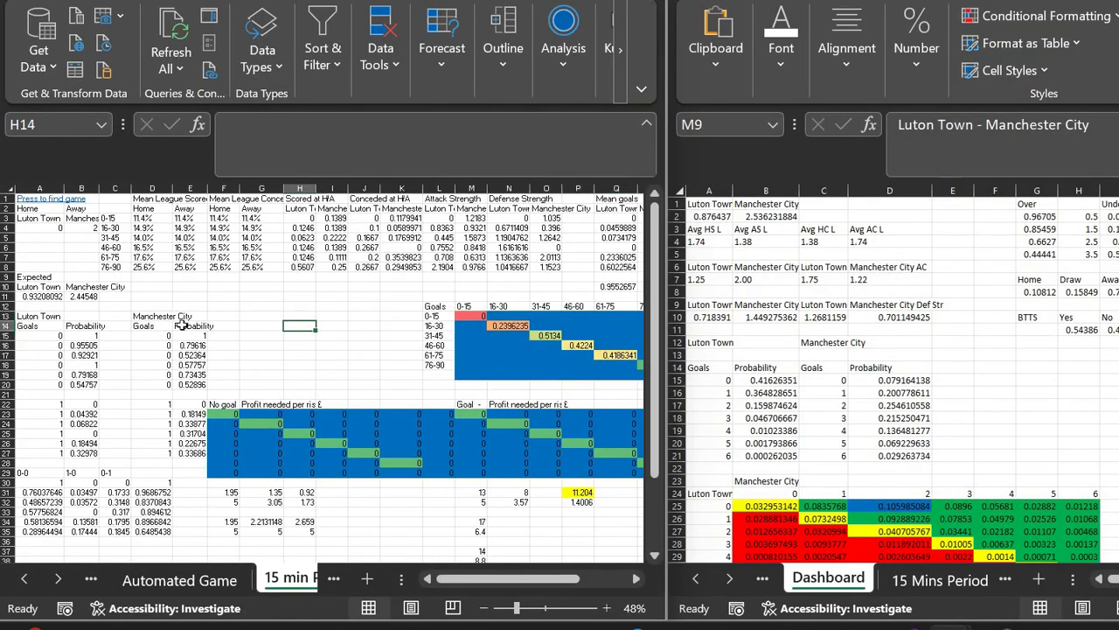
Compare both teams' expected goals in the older workbook's 15 min Period sheet with those on the new workbook's Dashboard
left_click(39, 297)
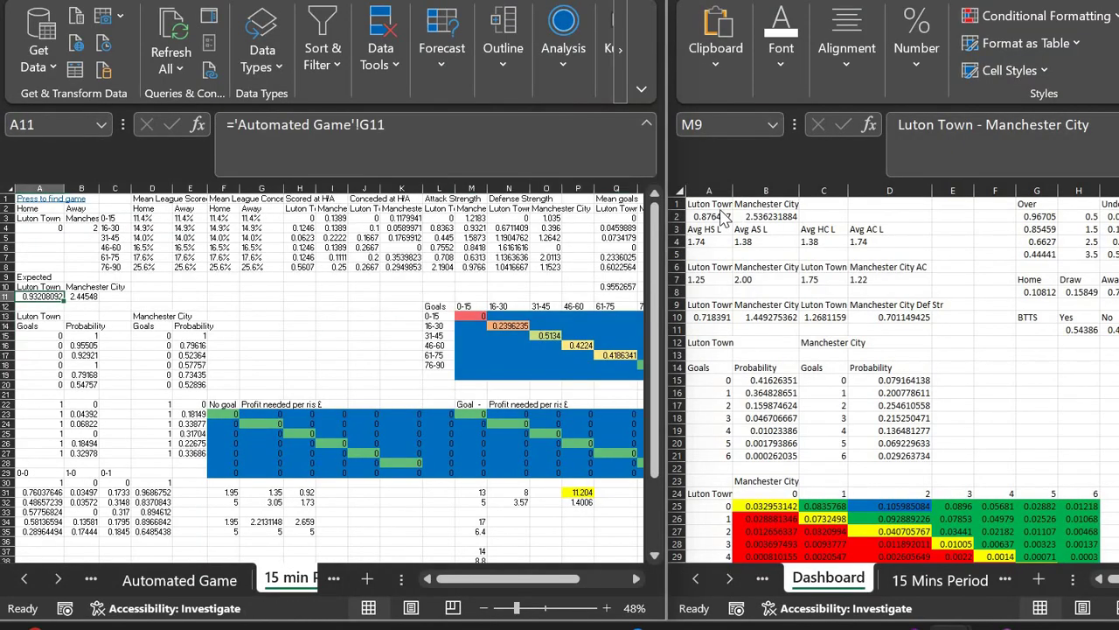
left_click(710, 215)
left_click(710, 215)
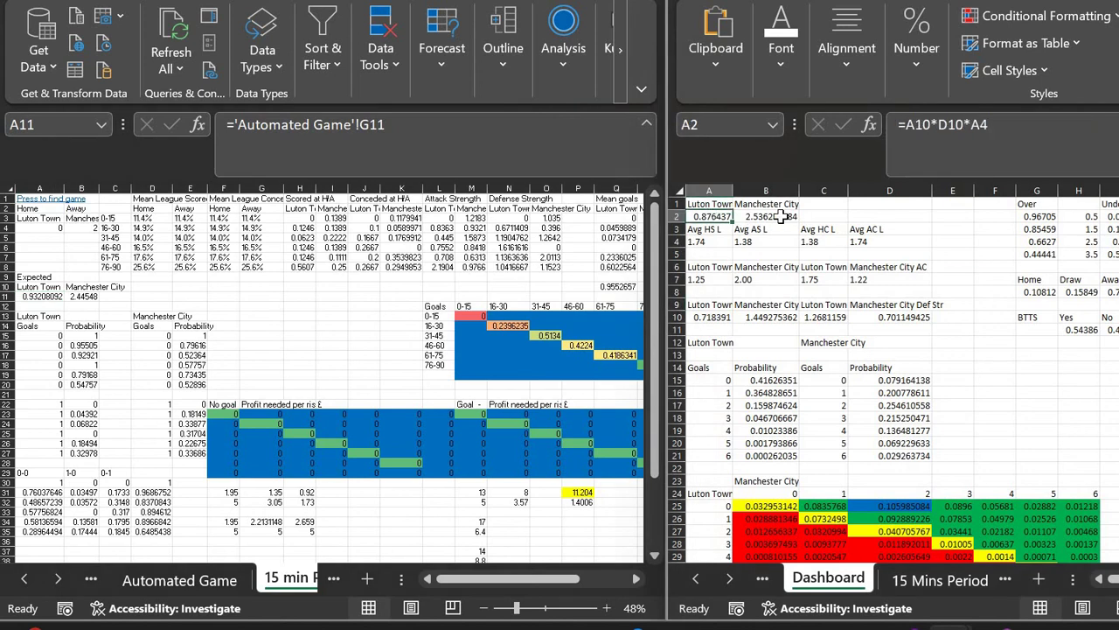
left_click(776, 216)
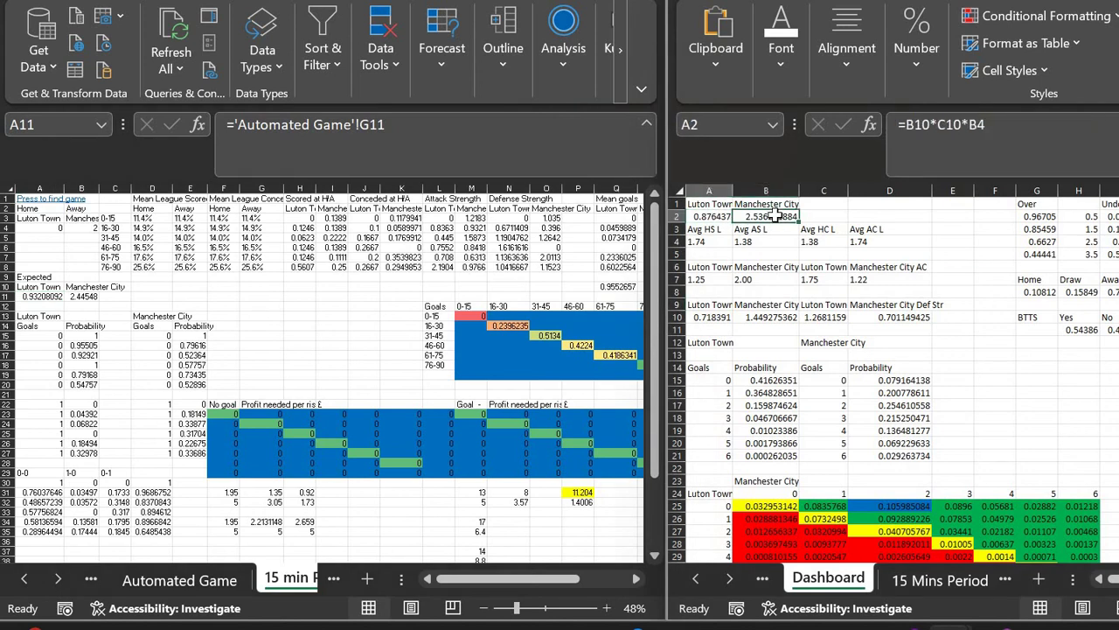
key("Left")
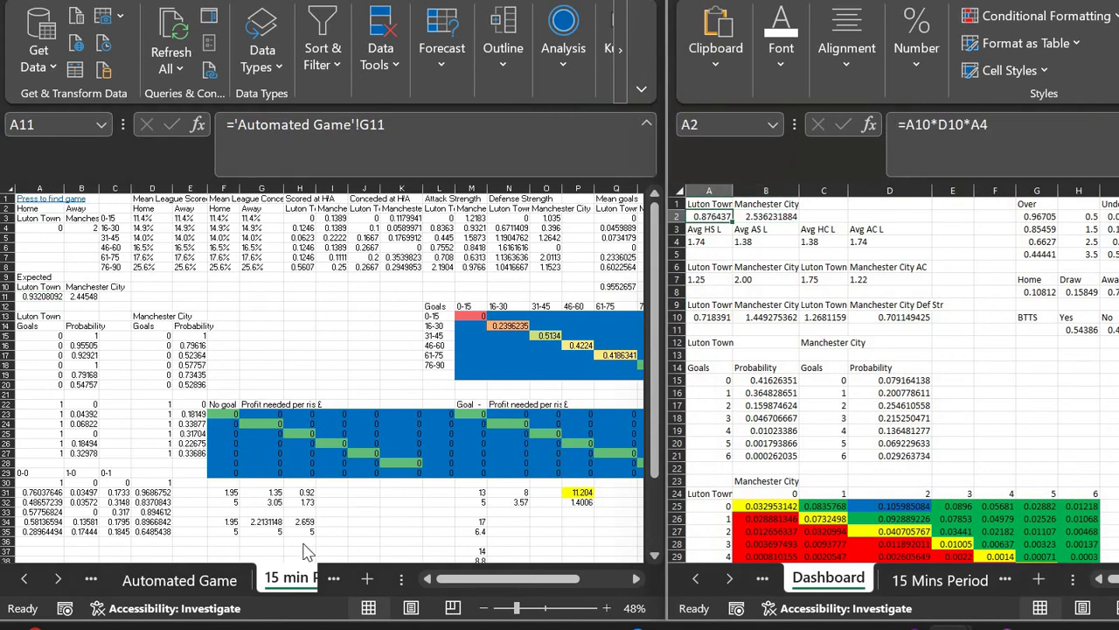
Compare the goal probabilities per 15-minute period in the older workbook's grid with the new workbook's Probability of Goal table
left_click(337, 584)
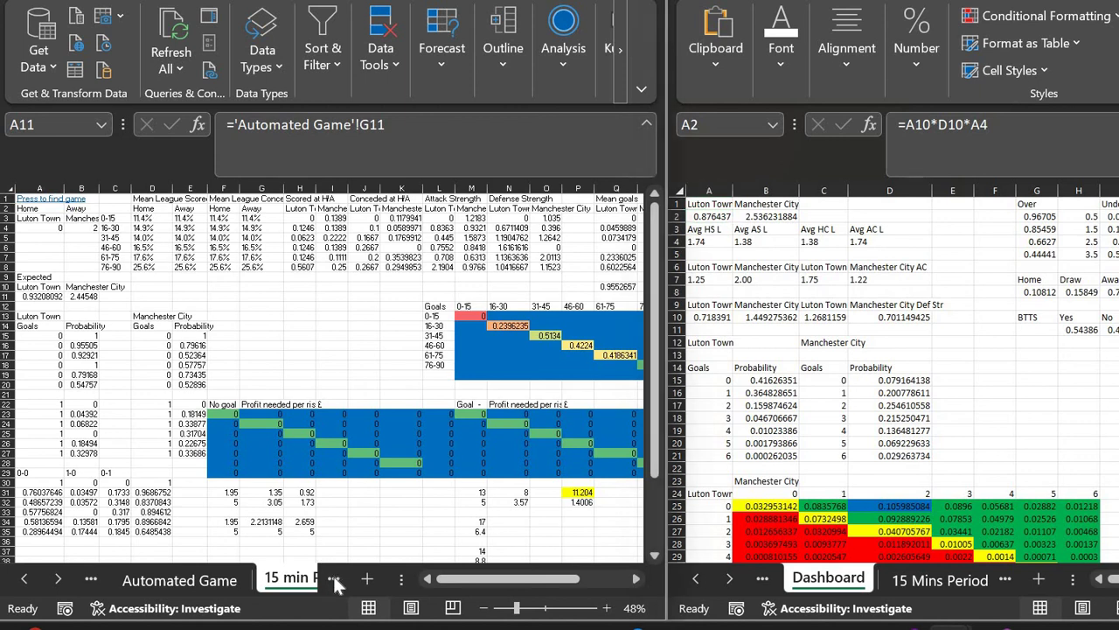
left_click(1009, 286)
scroll(1009, 285, "right", 1)
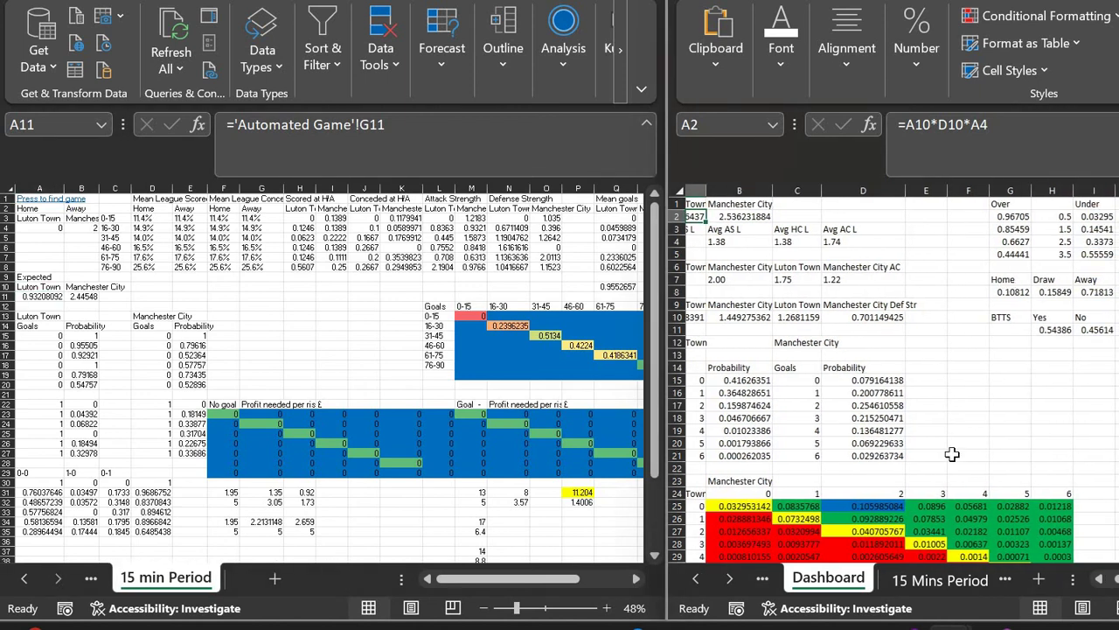
key("ctrl+Page_Down")
scroll(967, 401, "right", 2)
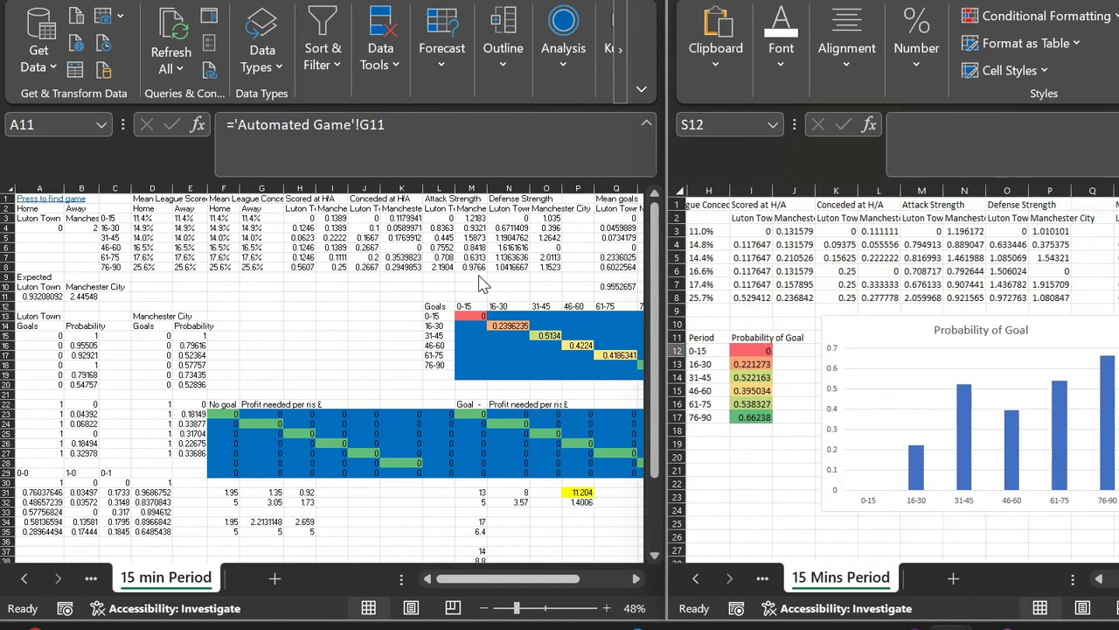
scroll(363, 328, "right", 3)
scroll(363, 329, "right", 1)
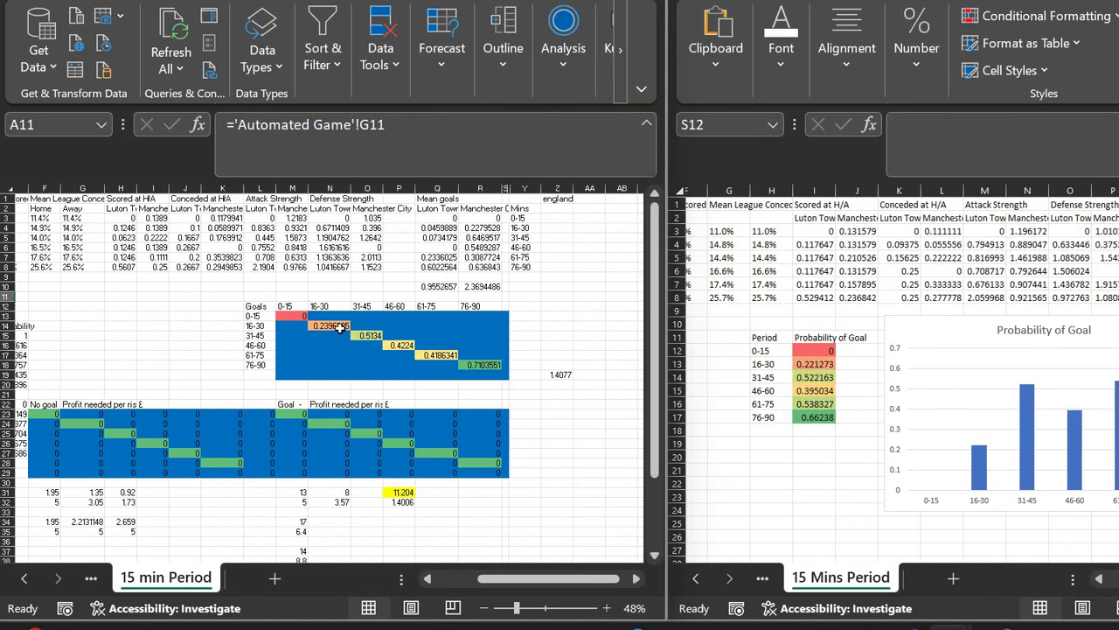
left_click(341, 328)
key("Down")
key("Right")
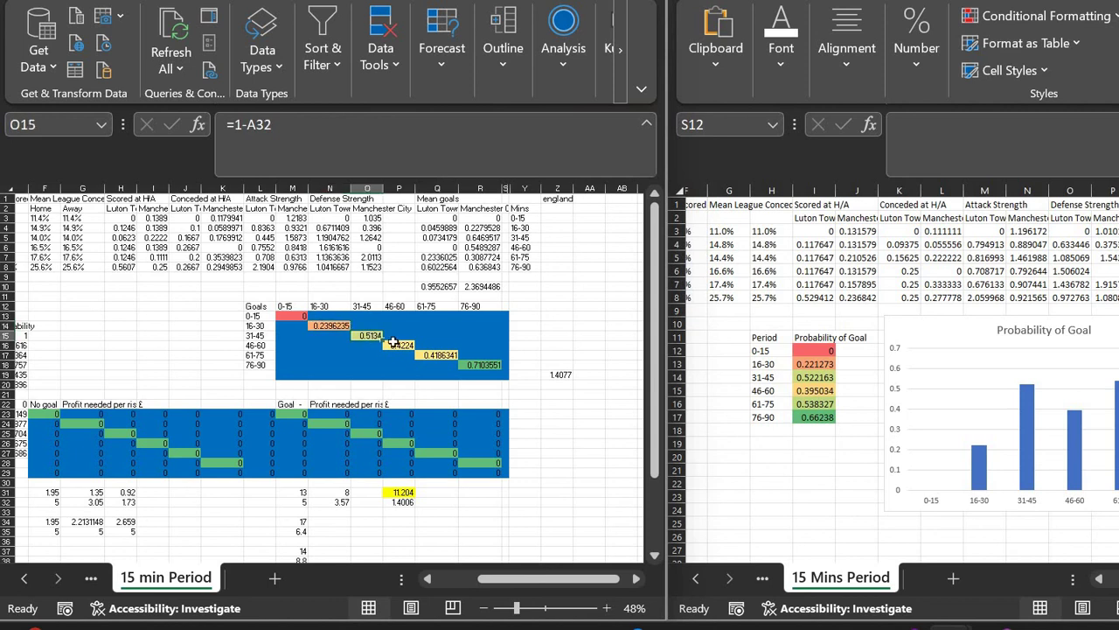
left_click(402, 345)
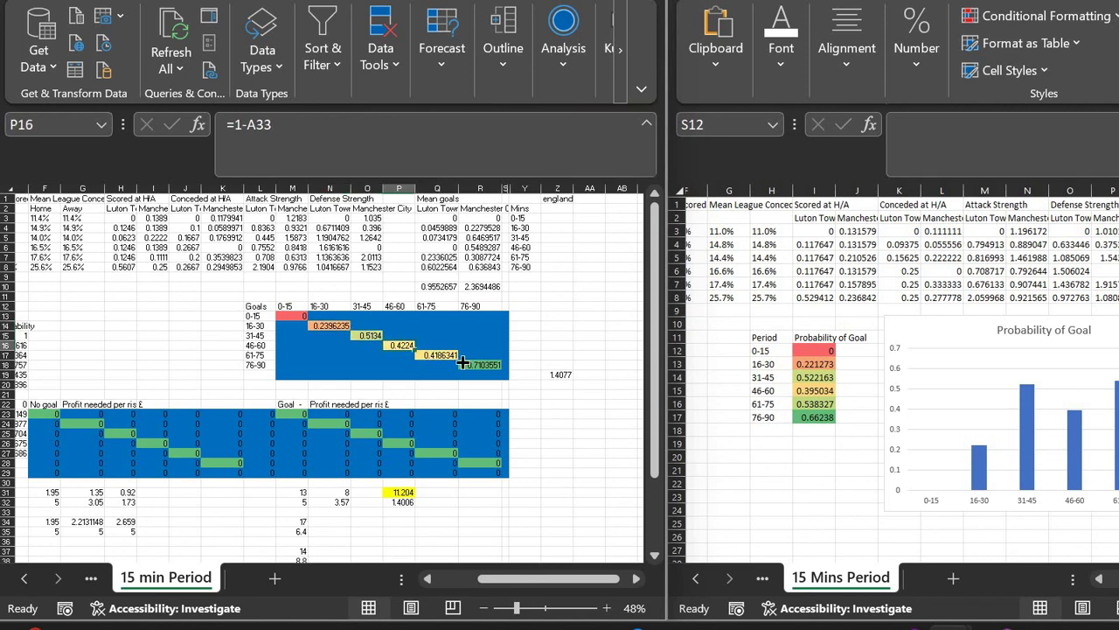
left_click(437, 355)
left_click(490, 374)
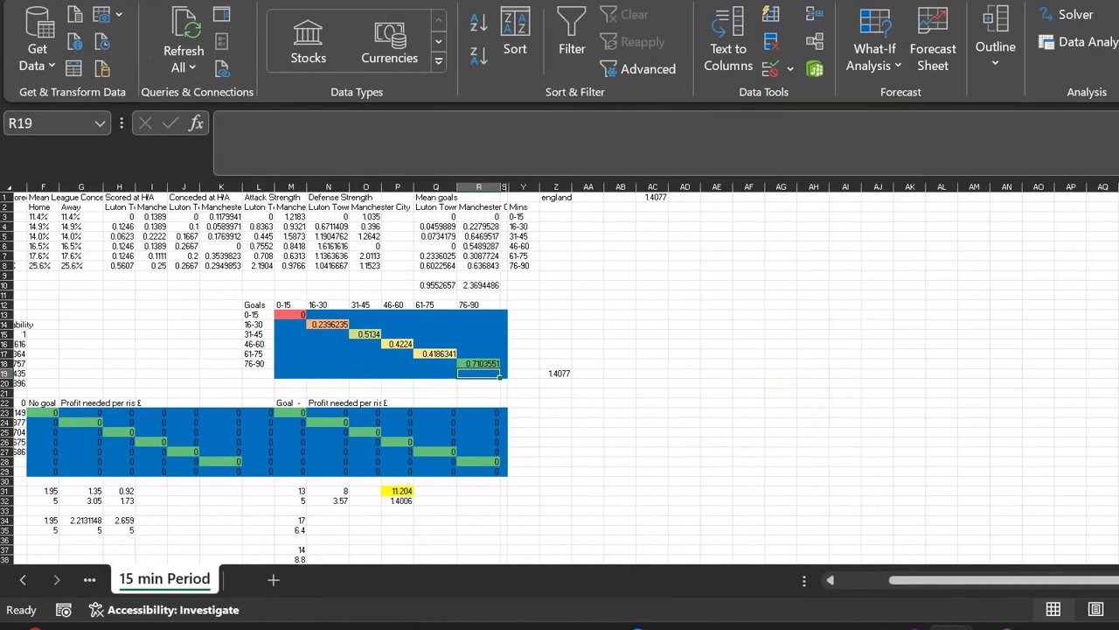
Switch back to the new predictor workbook and examine the Probability of Goal chart on the 15 Mins Period sheet
mouse_move(1001, 626)
left_click(1075, 542)
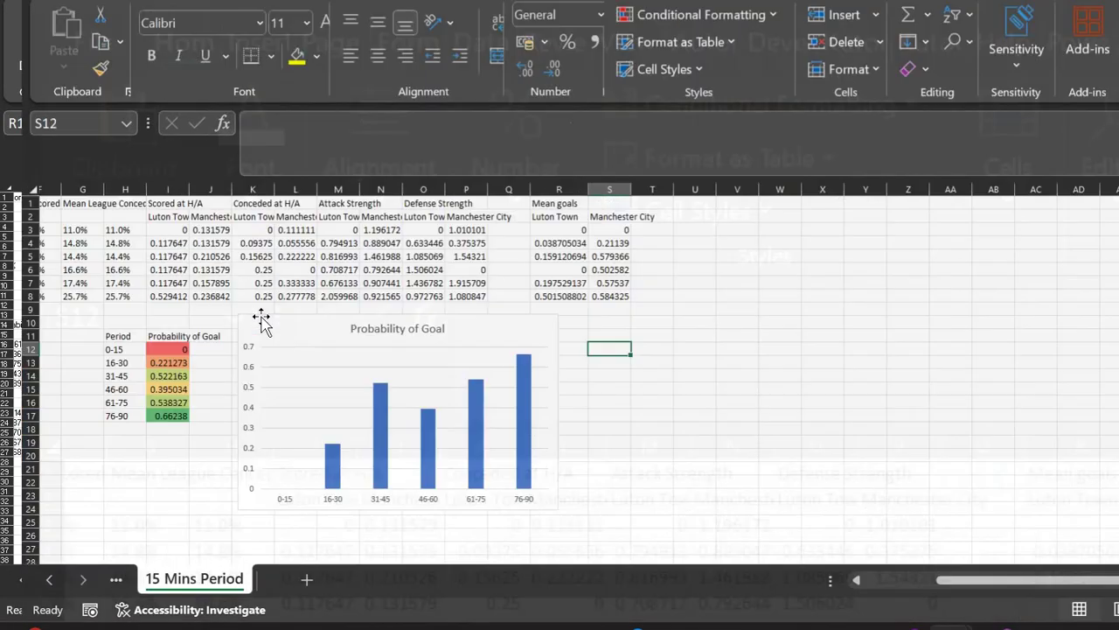
scroll(262, 318, "left", 3)
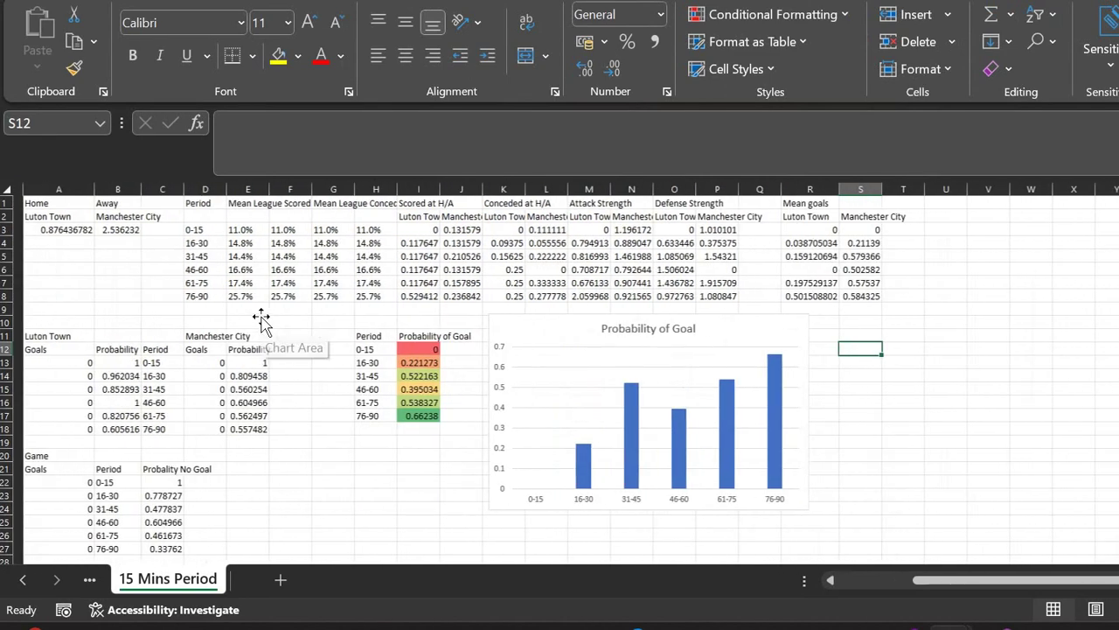
mouse_move(718, 425)
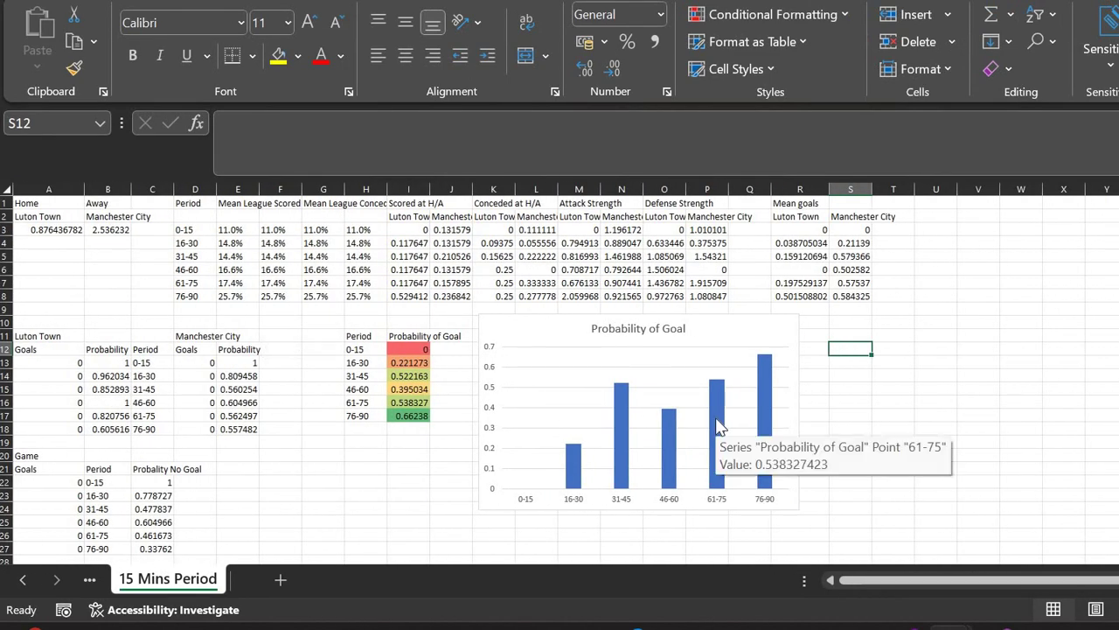
Check the league and game selection on the Dashboard, and review the Probability of Goal table on the 15 Mins Period sheet
left_click(89, 579)
left_click(182, 584)
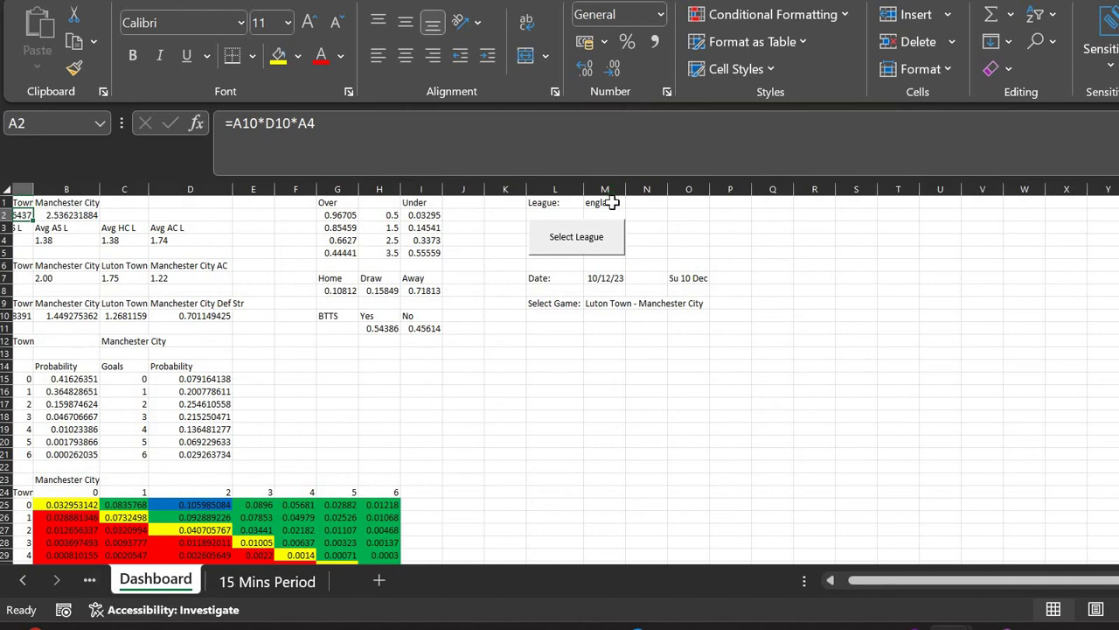
left_click(297, 579)
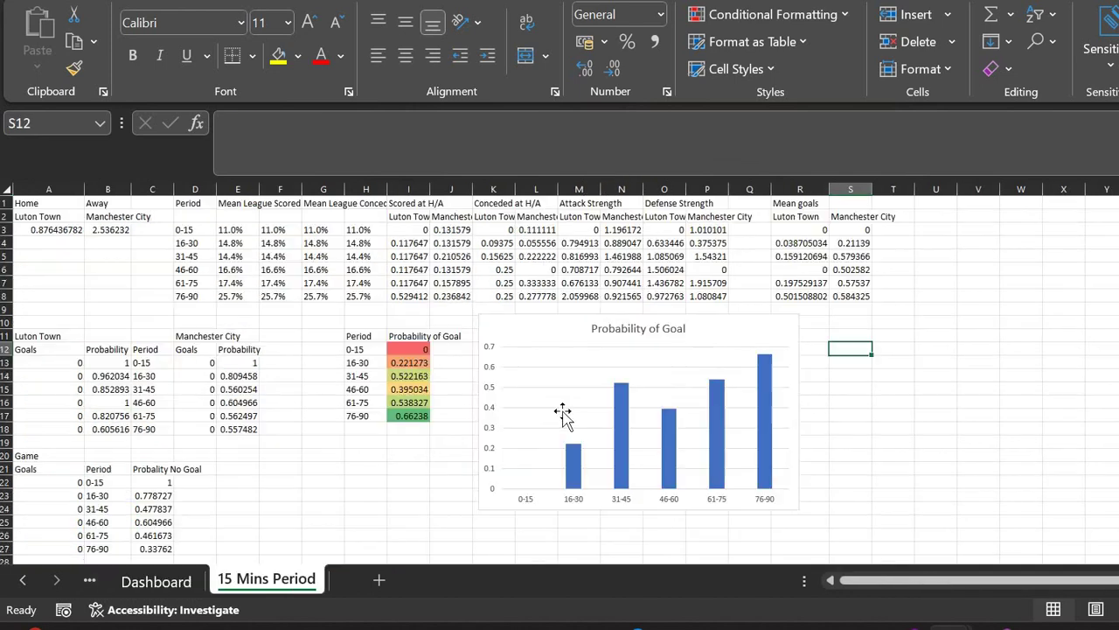
left_click_drag(359, 338, 431, 416)
left_click(438, 418)
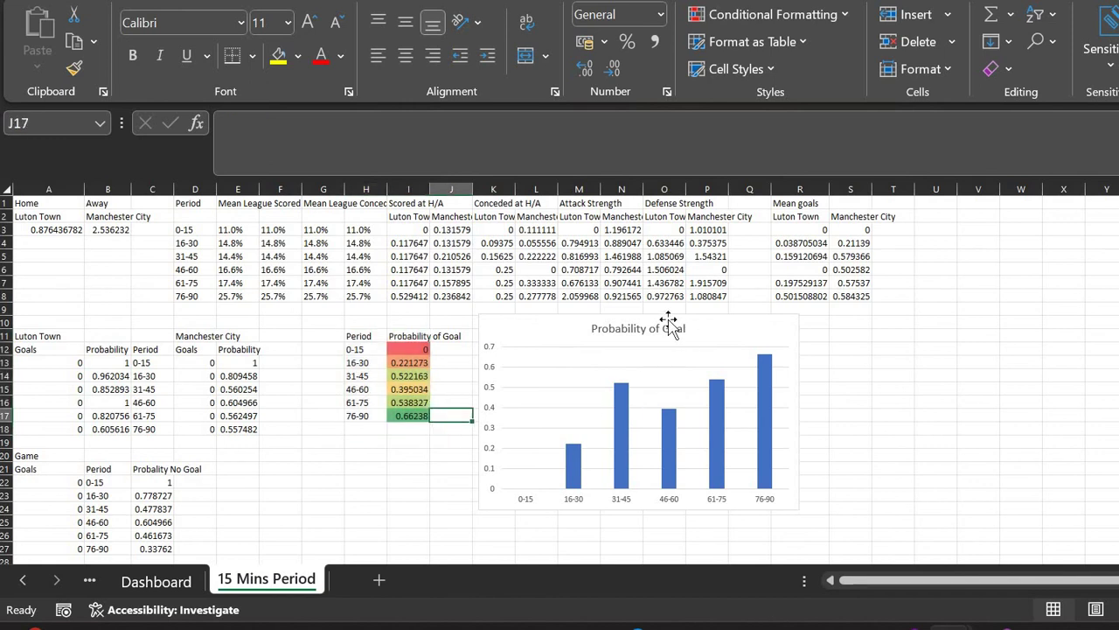